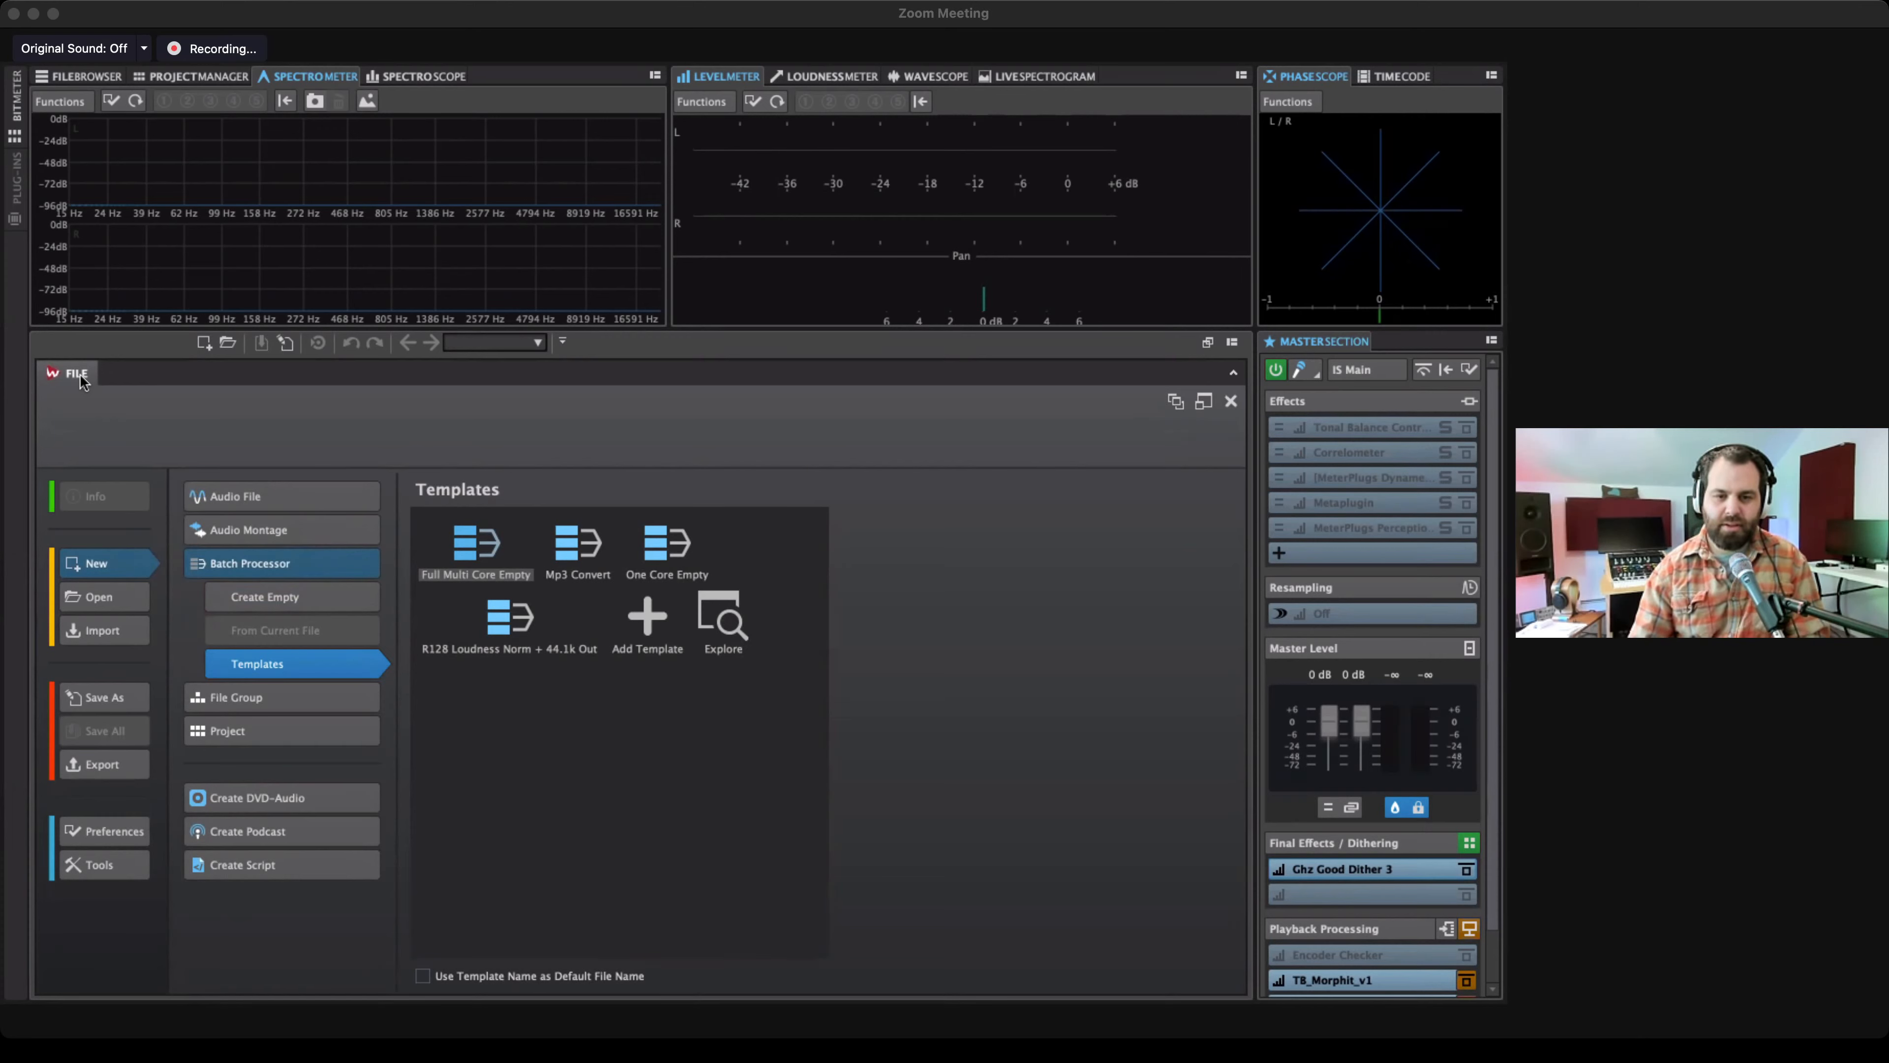
Open the recently used batch processors IS Hi-Res PMs and IS 44.1k PMs together, and maximize the workspace area.
{"action": "left_click", "coordinate": [80, 373]}
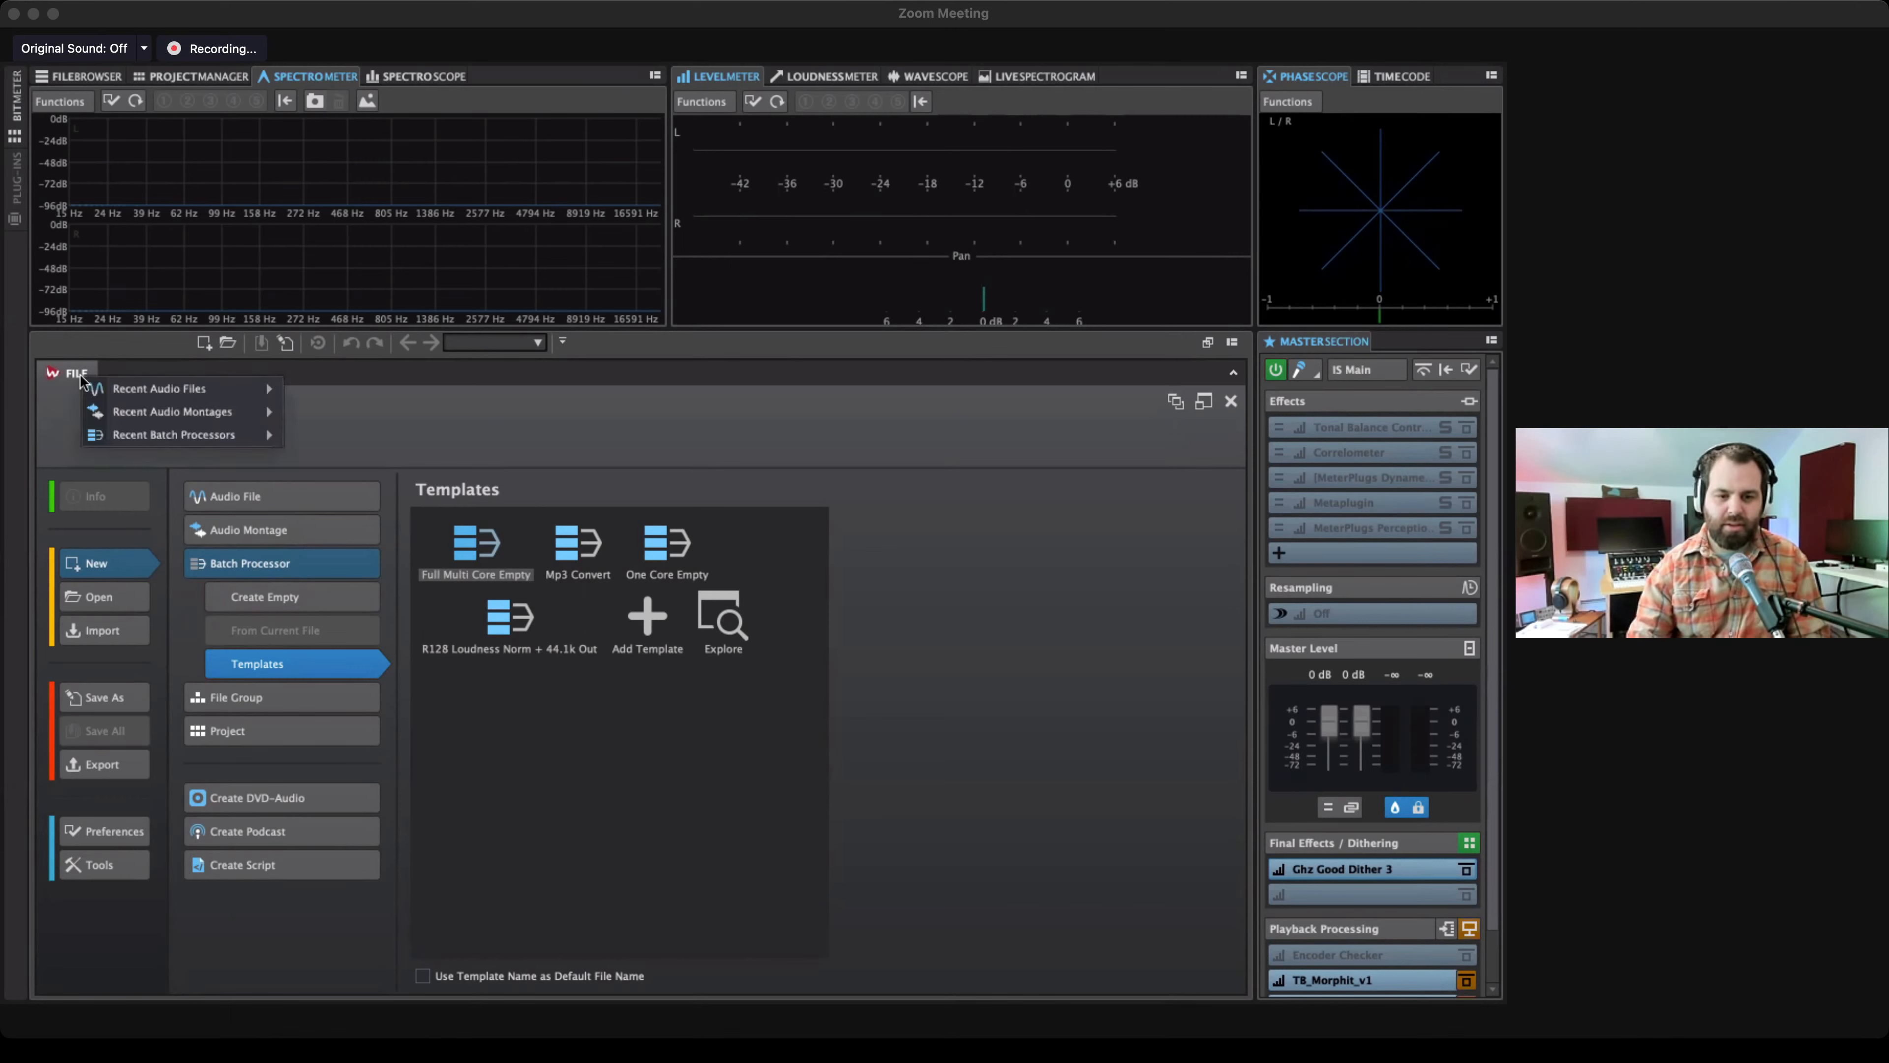
{"action": "left_click", "coordinate": [48, 395]}
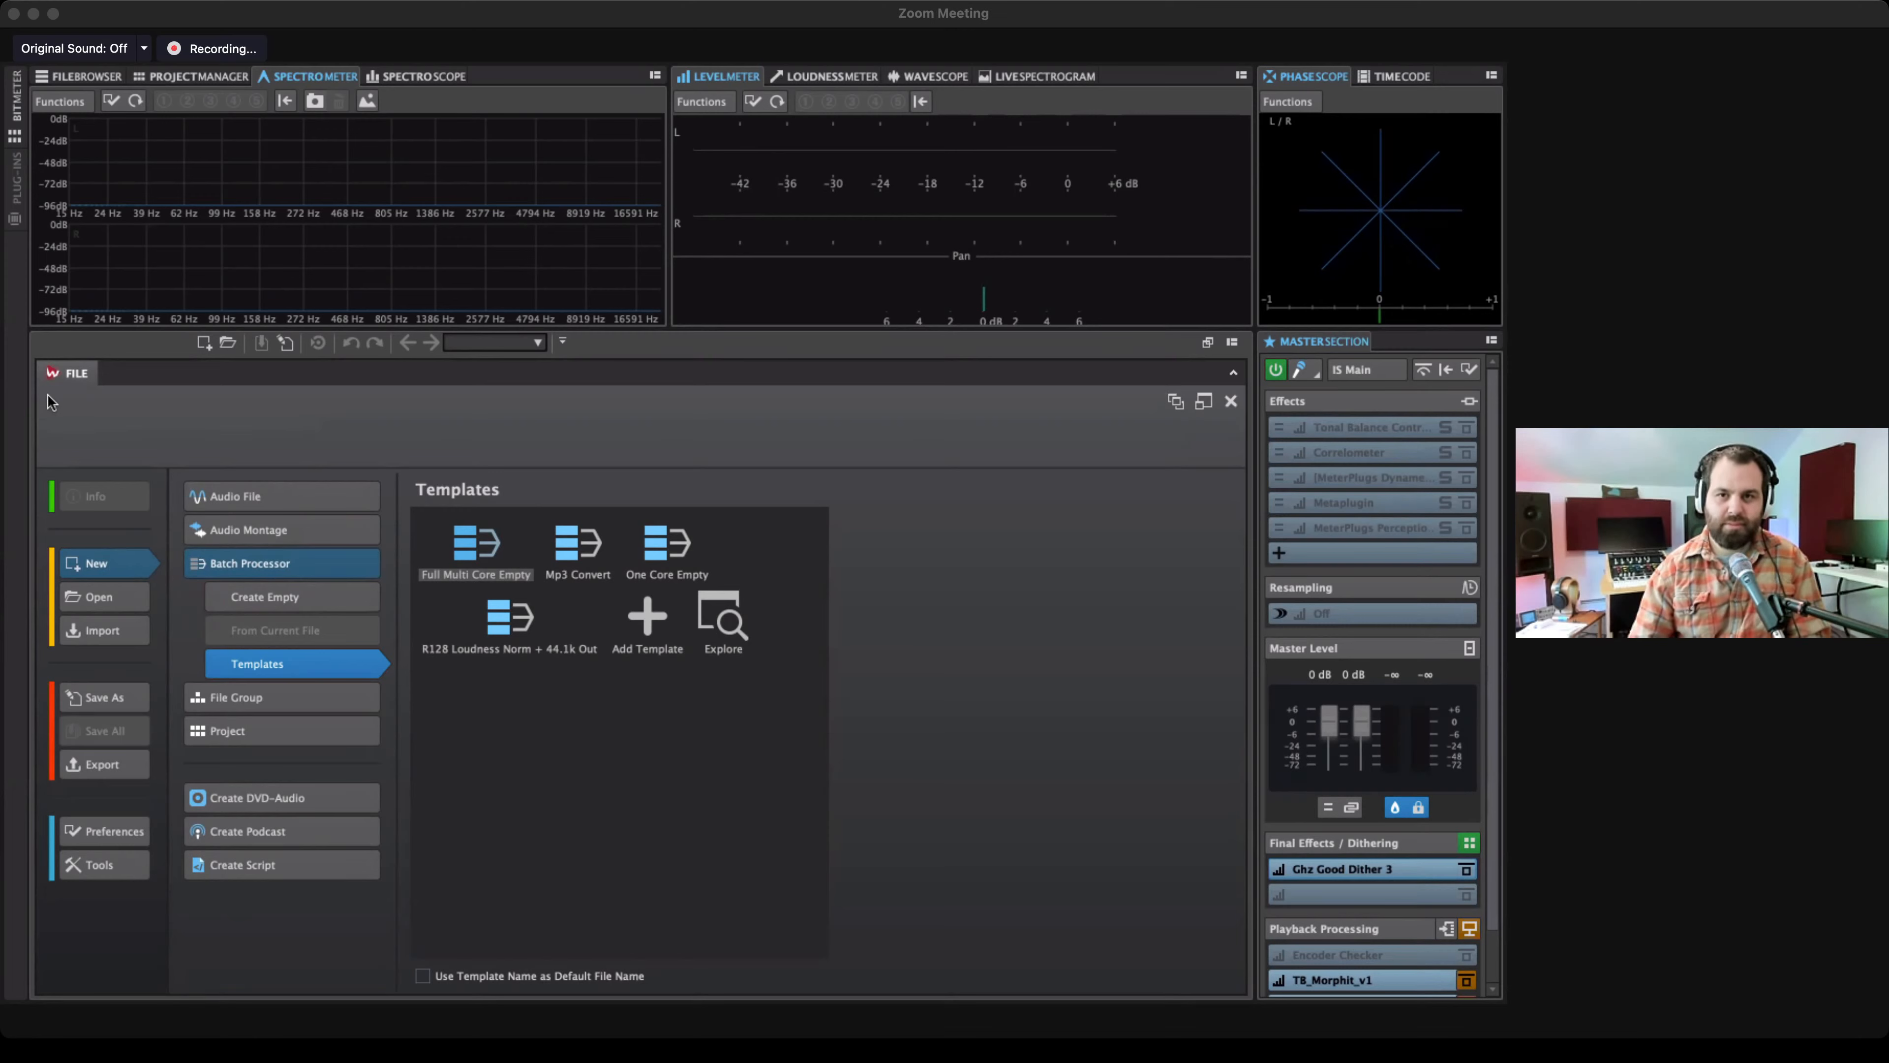
{"action": "right_click", "coordinate": [74, 376]}
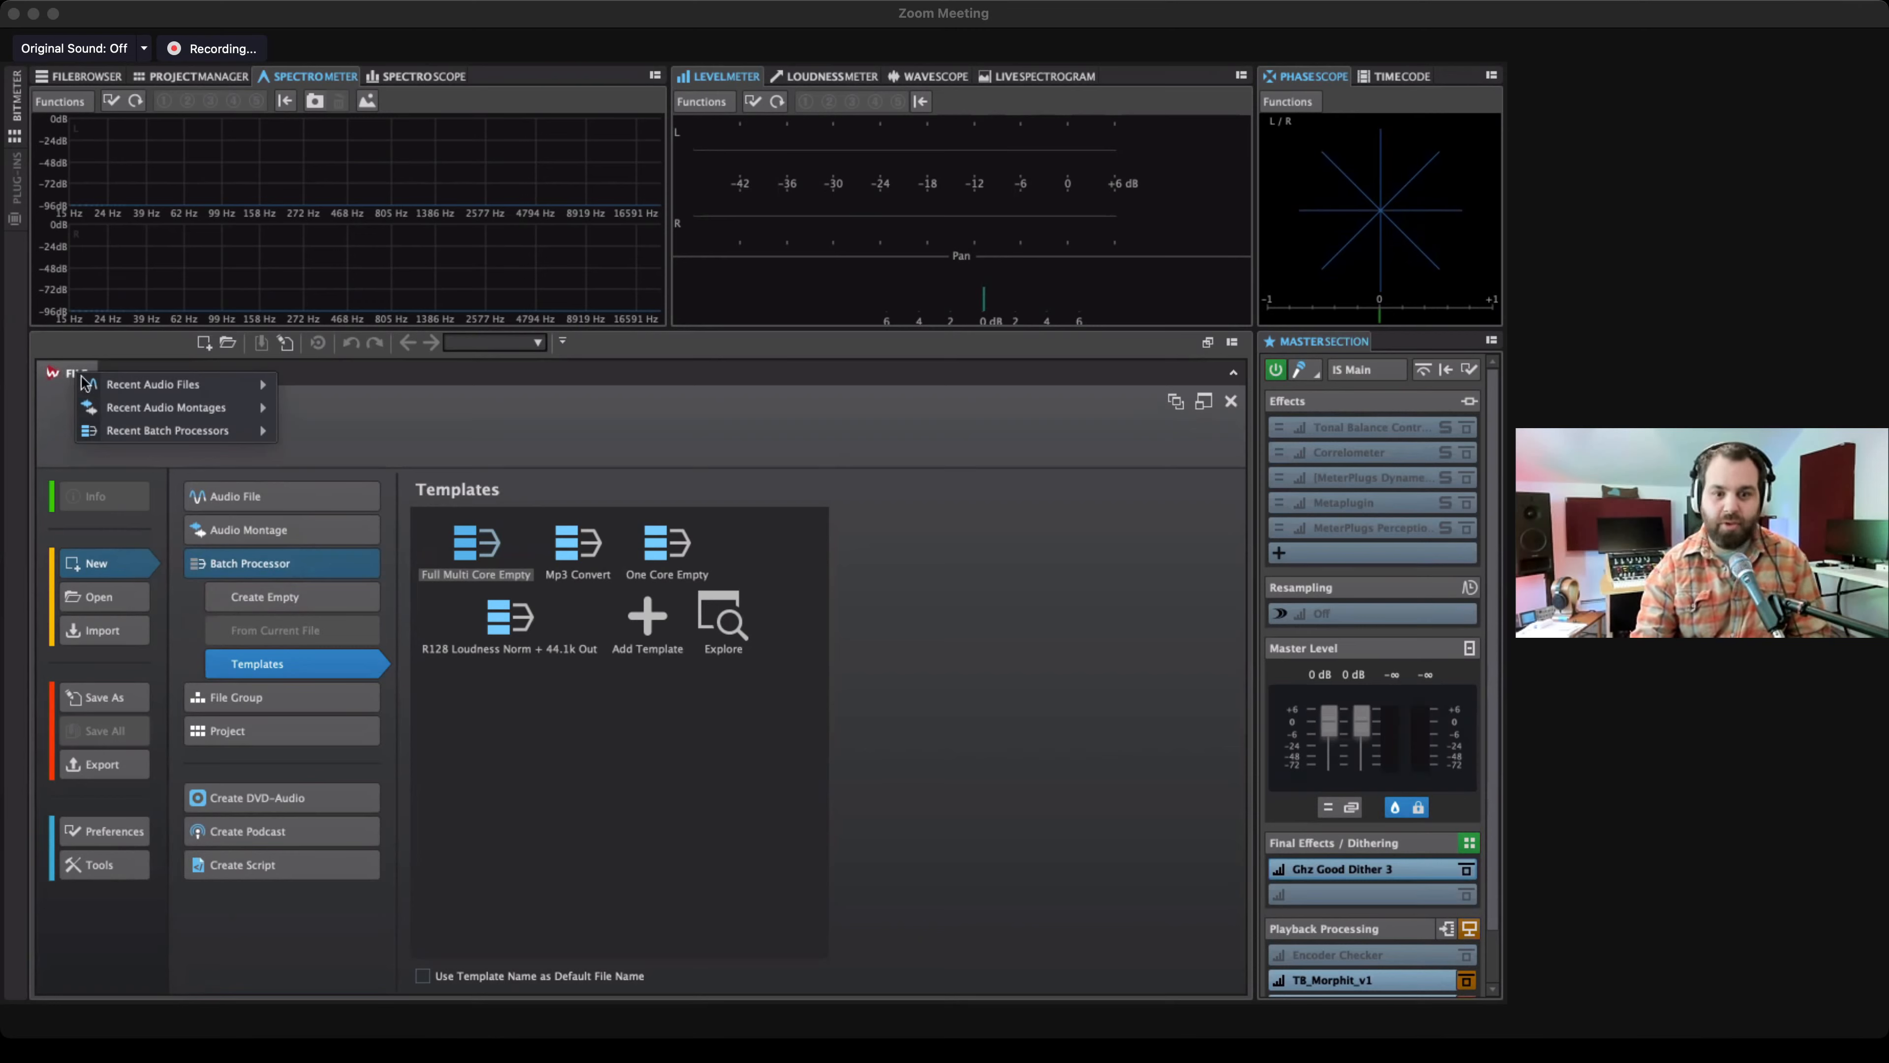
{"action": "mouse_move", "coordinate": [139, 430]}
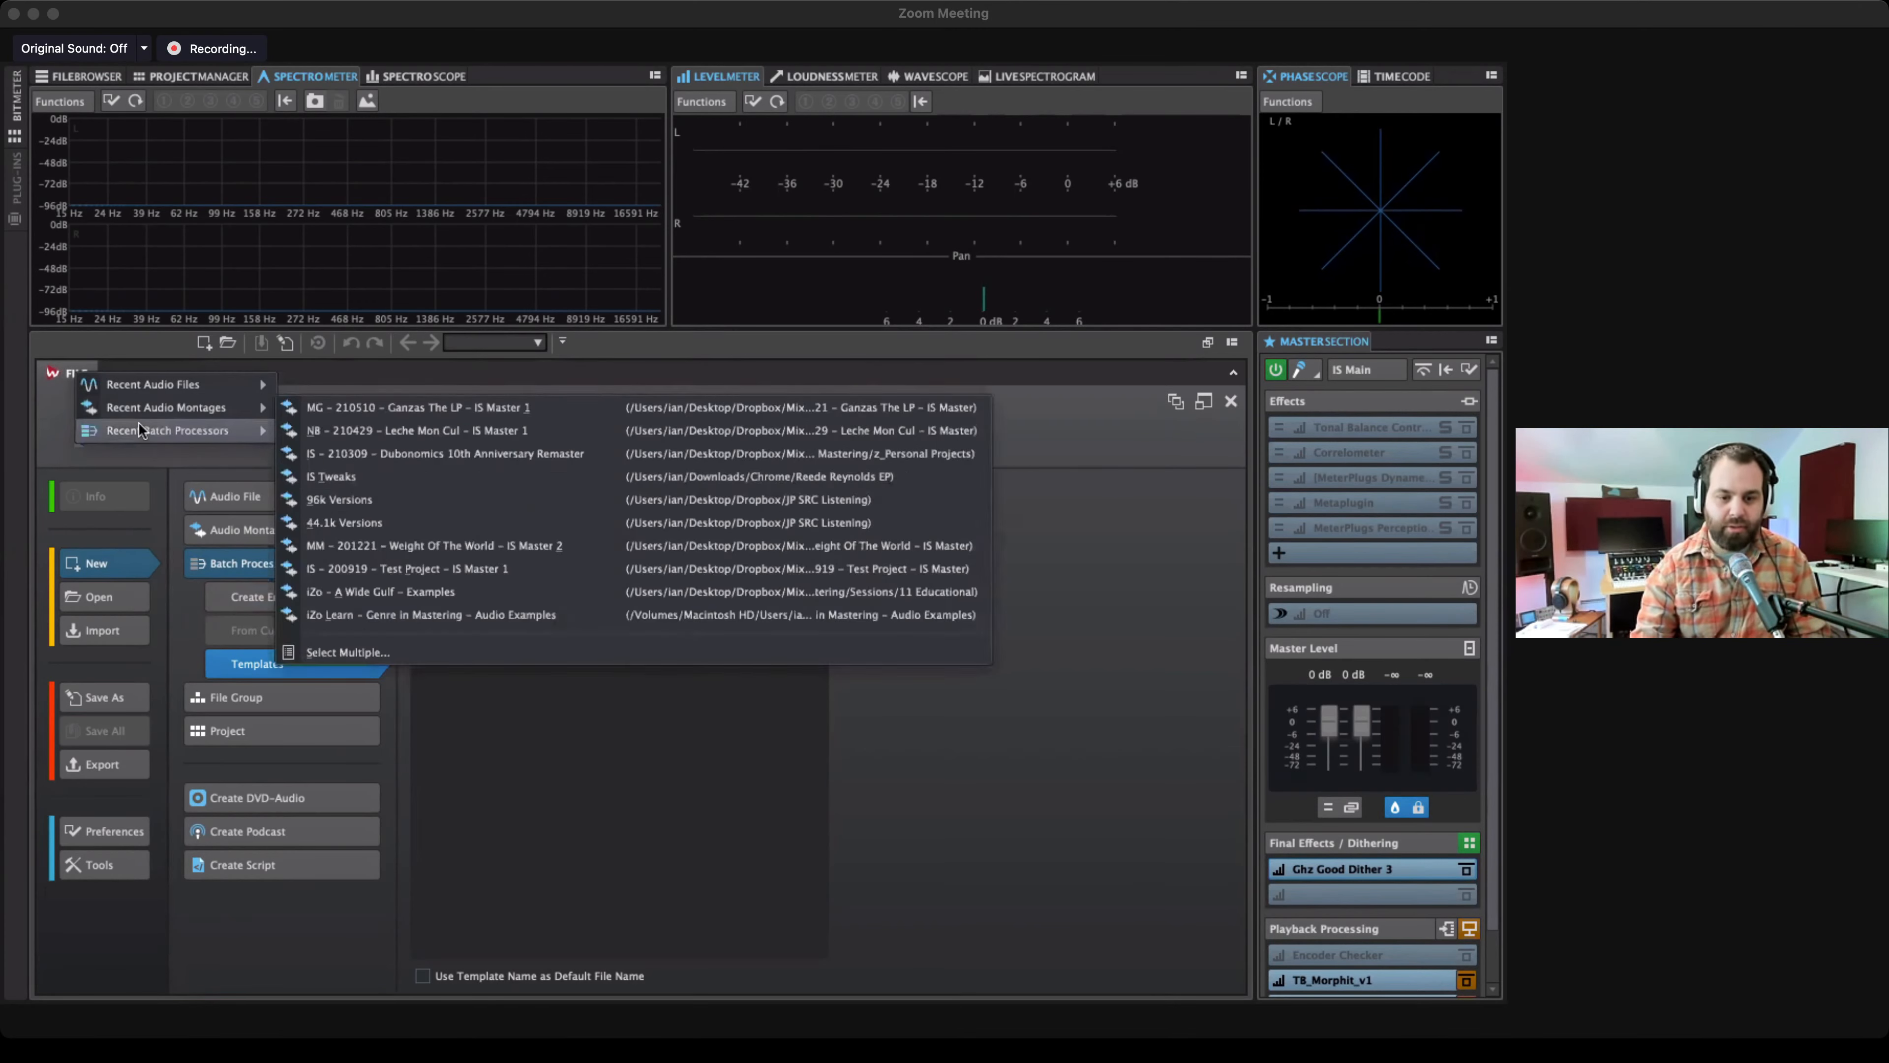
{"action": "left_click", "coordinate": [378, 511]}
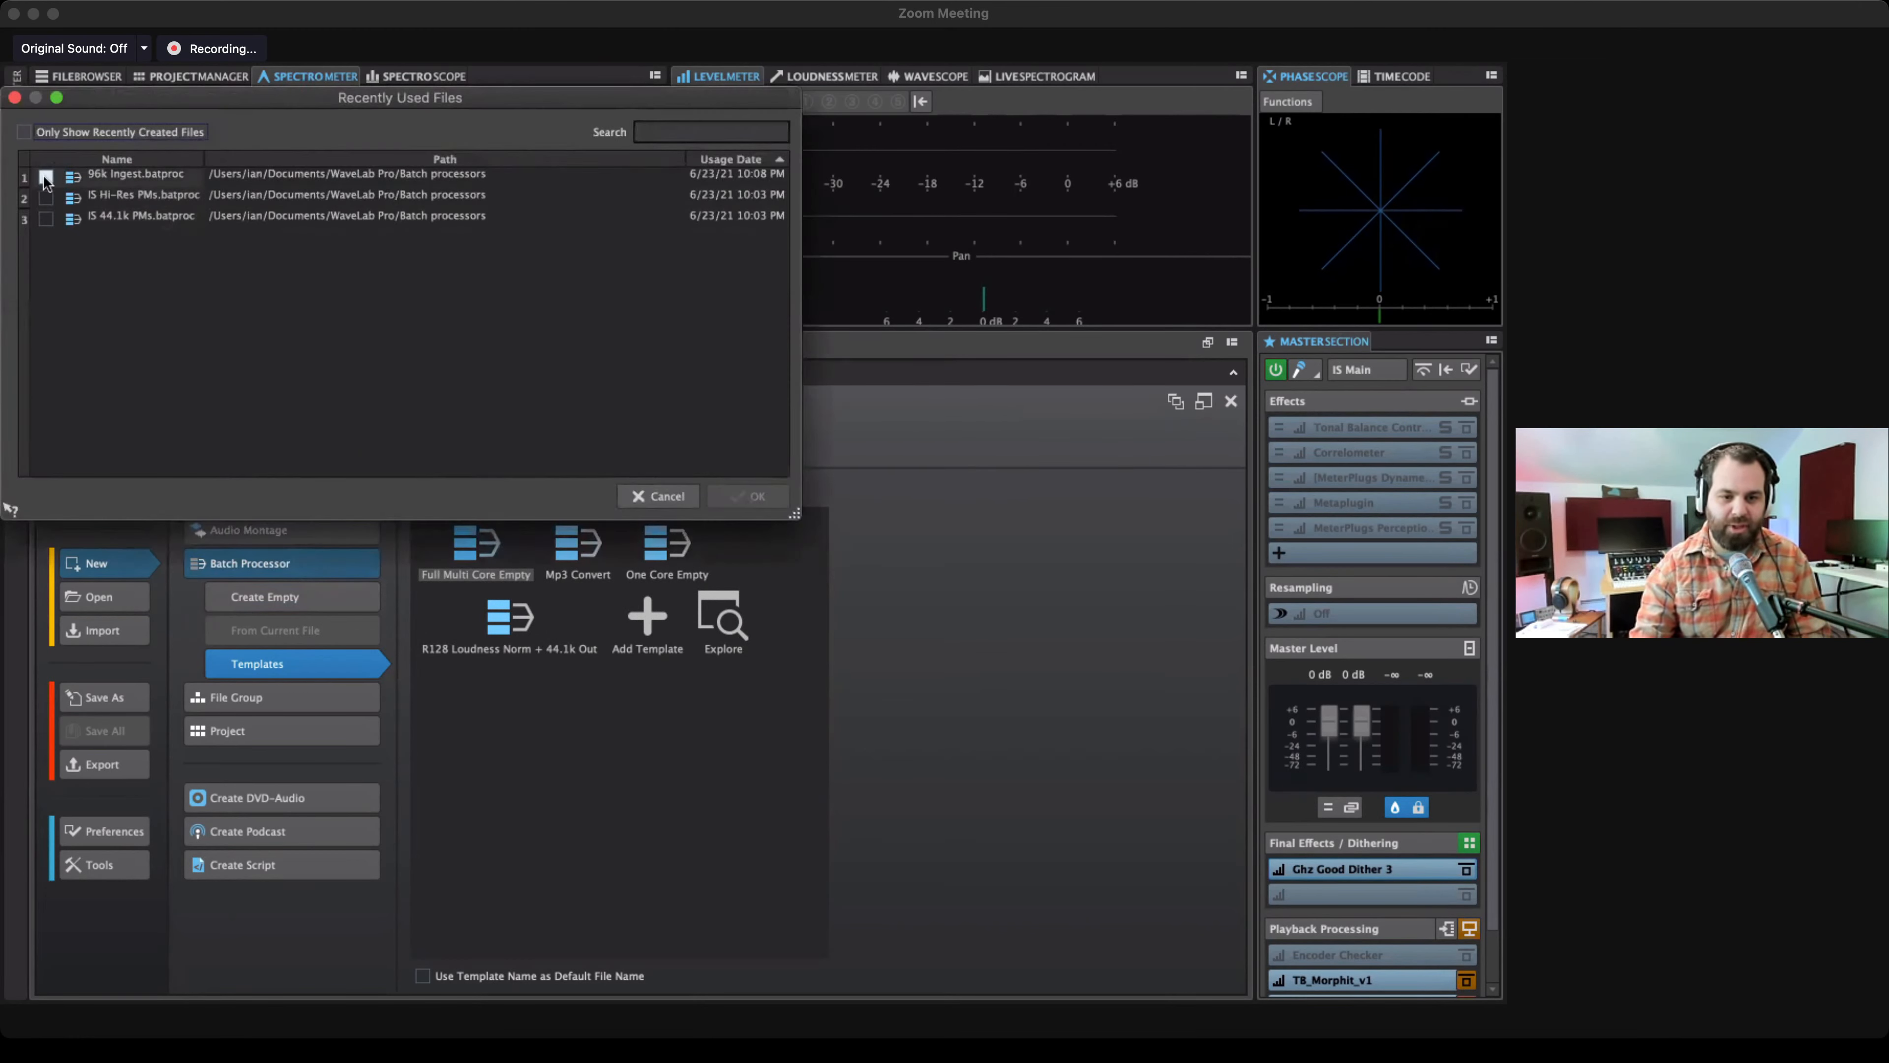
{"action": "left_click", "coordinate": [45, 198]}
{"action": "left_click", "coordinate": [46, 218]}
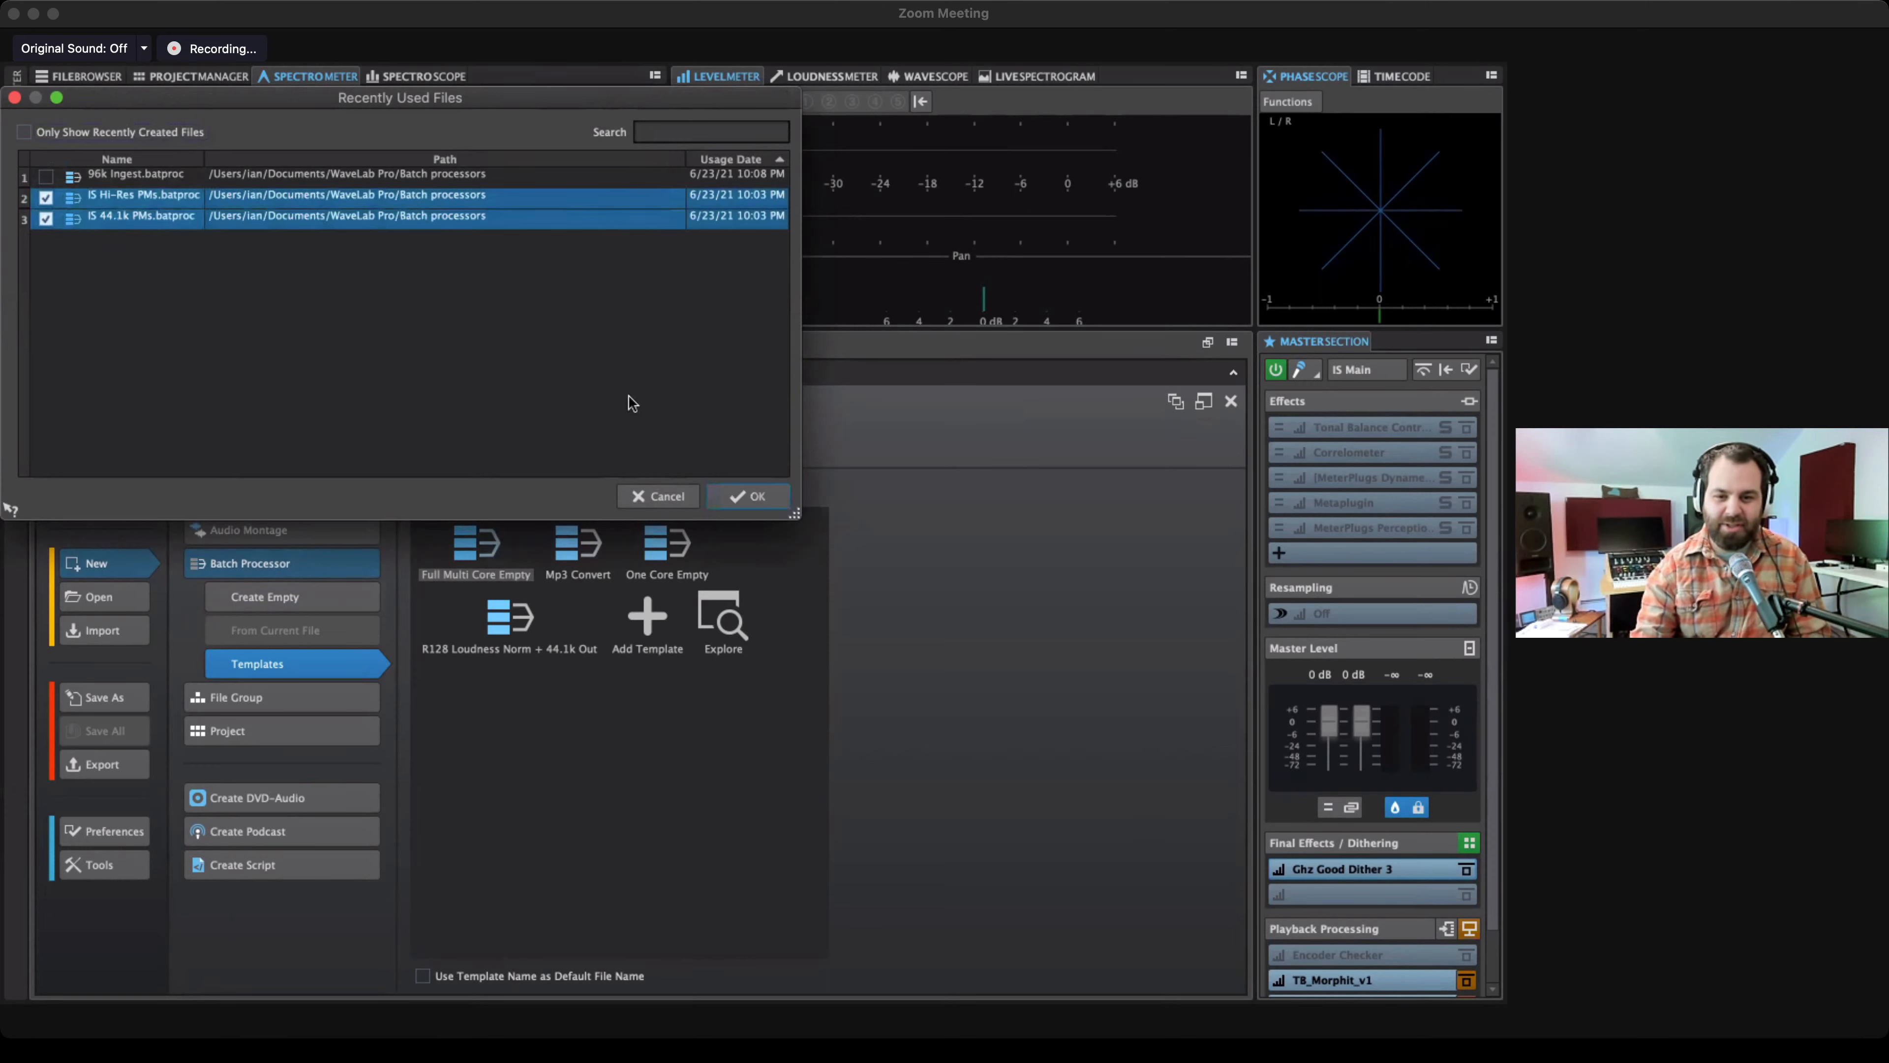
{"action": "left_click", "coordinate": [744, 496]}
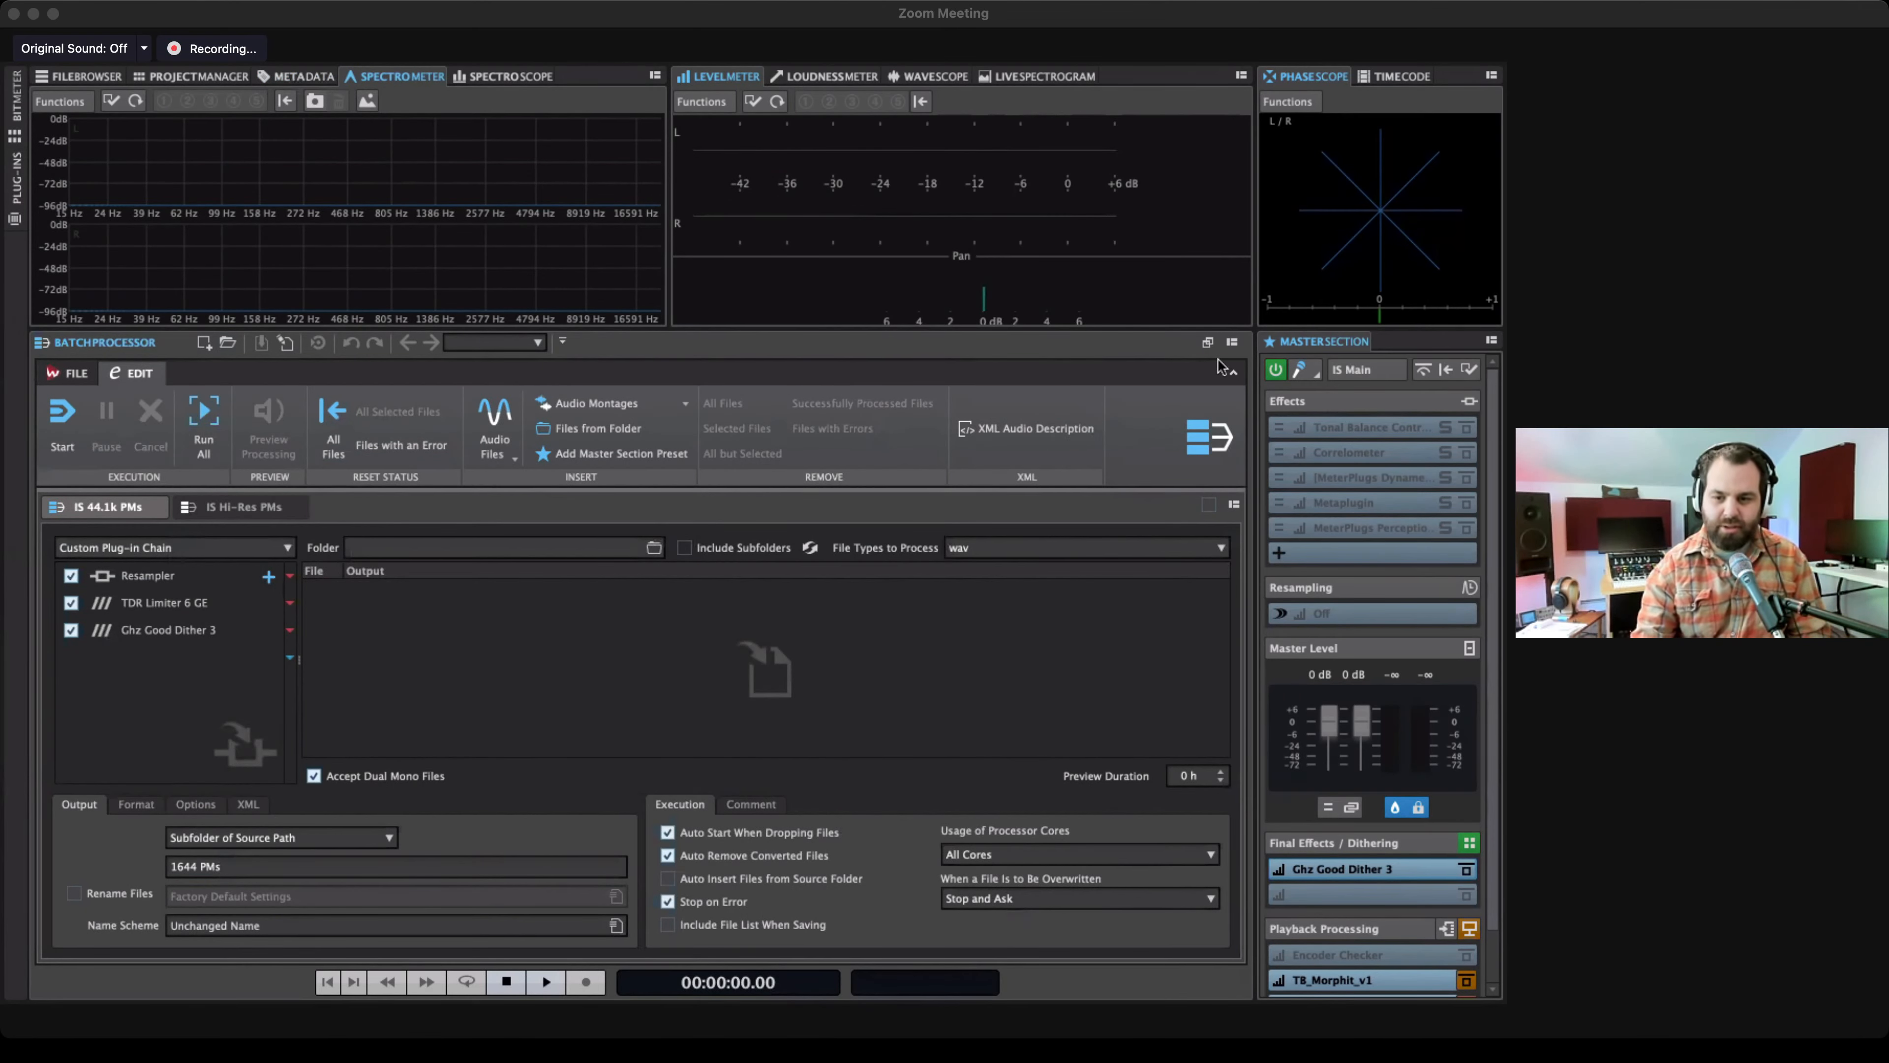
{"action": "left_click", "coordinate": [1208, 343]}
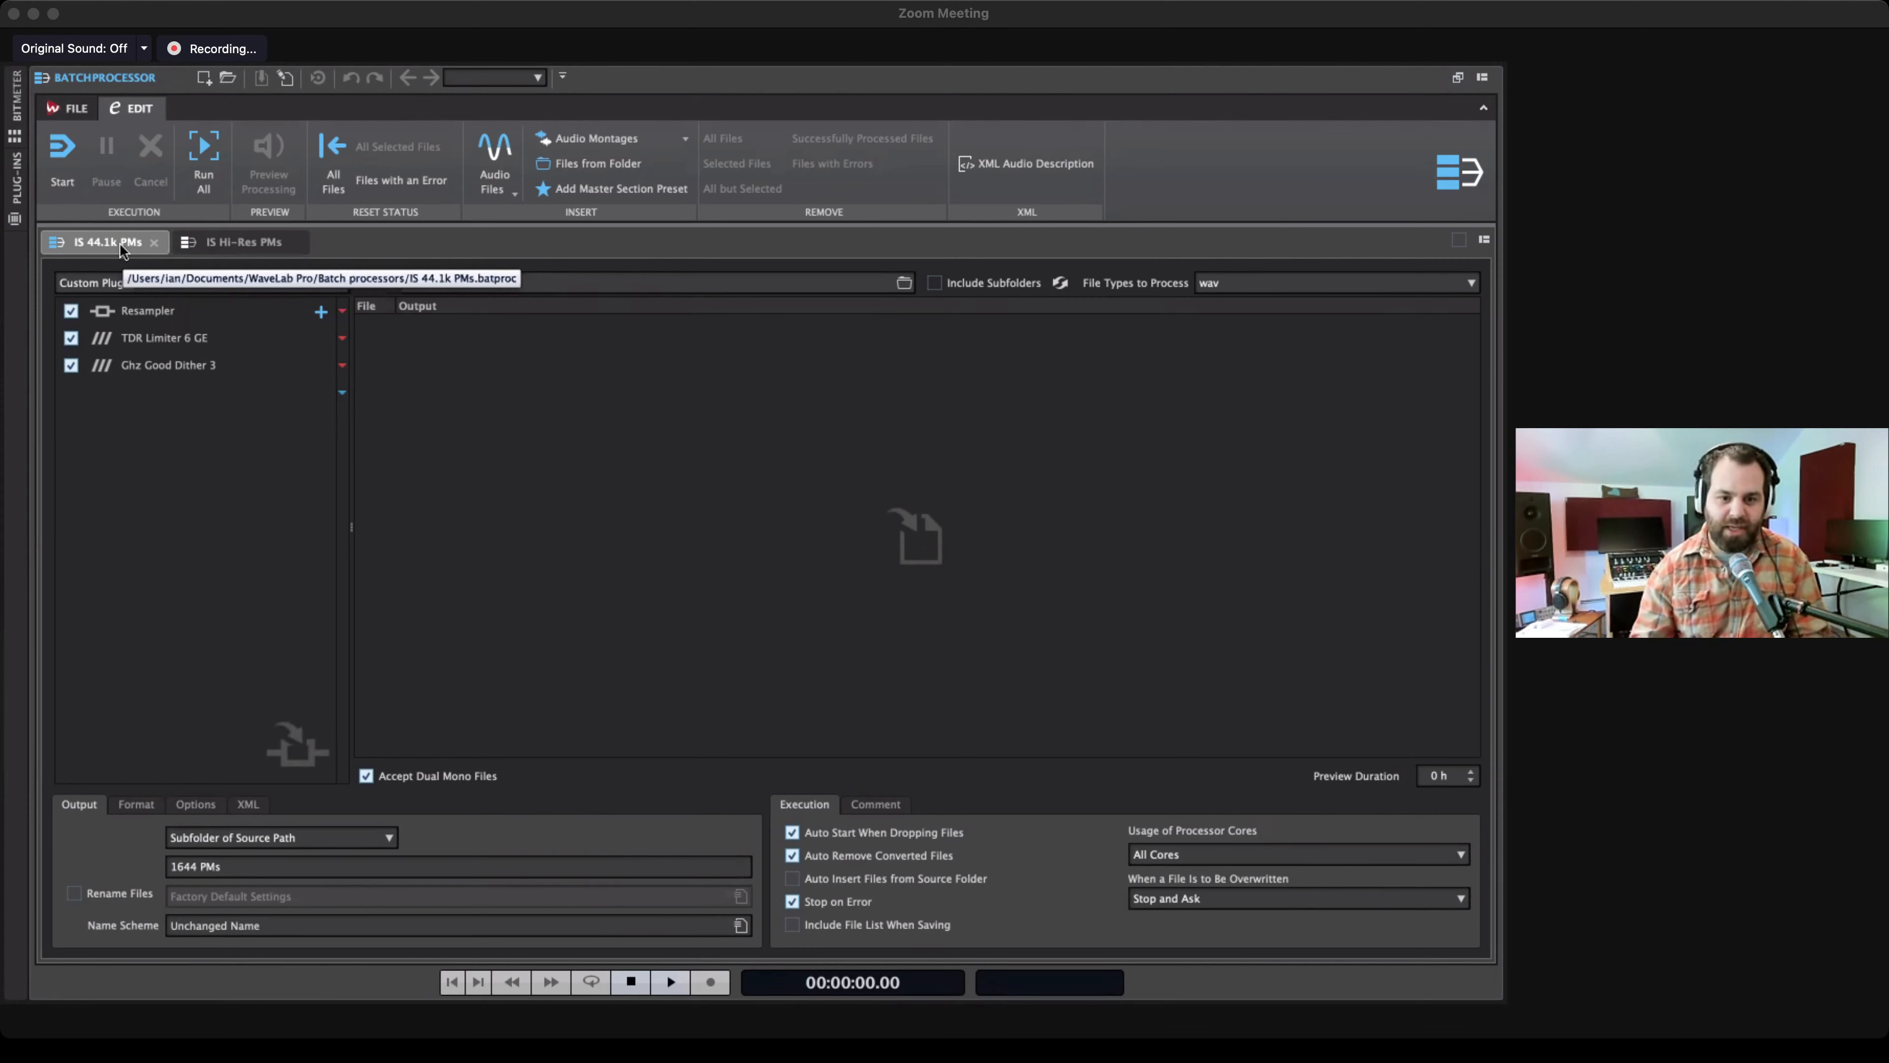
Compare the two batch processors' plug-in chains and examine the TDR Limiter 6 GE and Ghz Good Dither 3 settings in IS 44.1k PMs.
{"action": "left_click", "coordinate": [226, 246]}
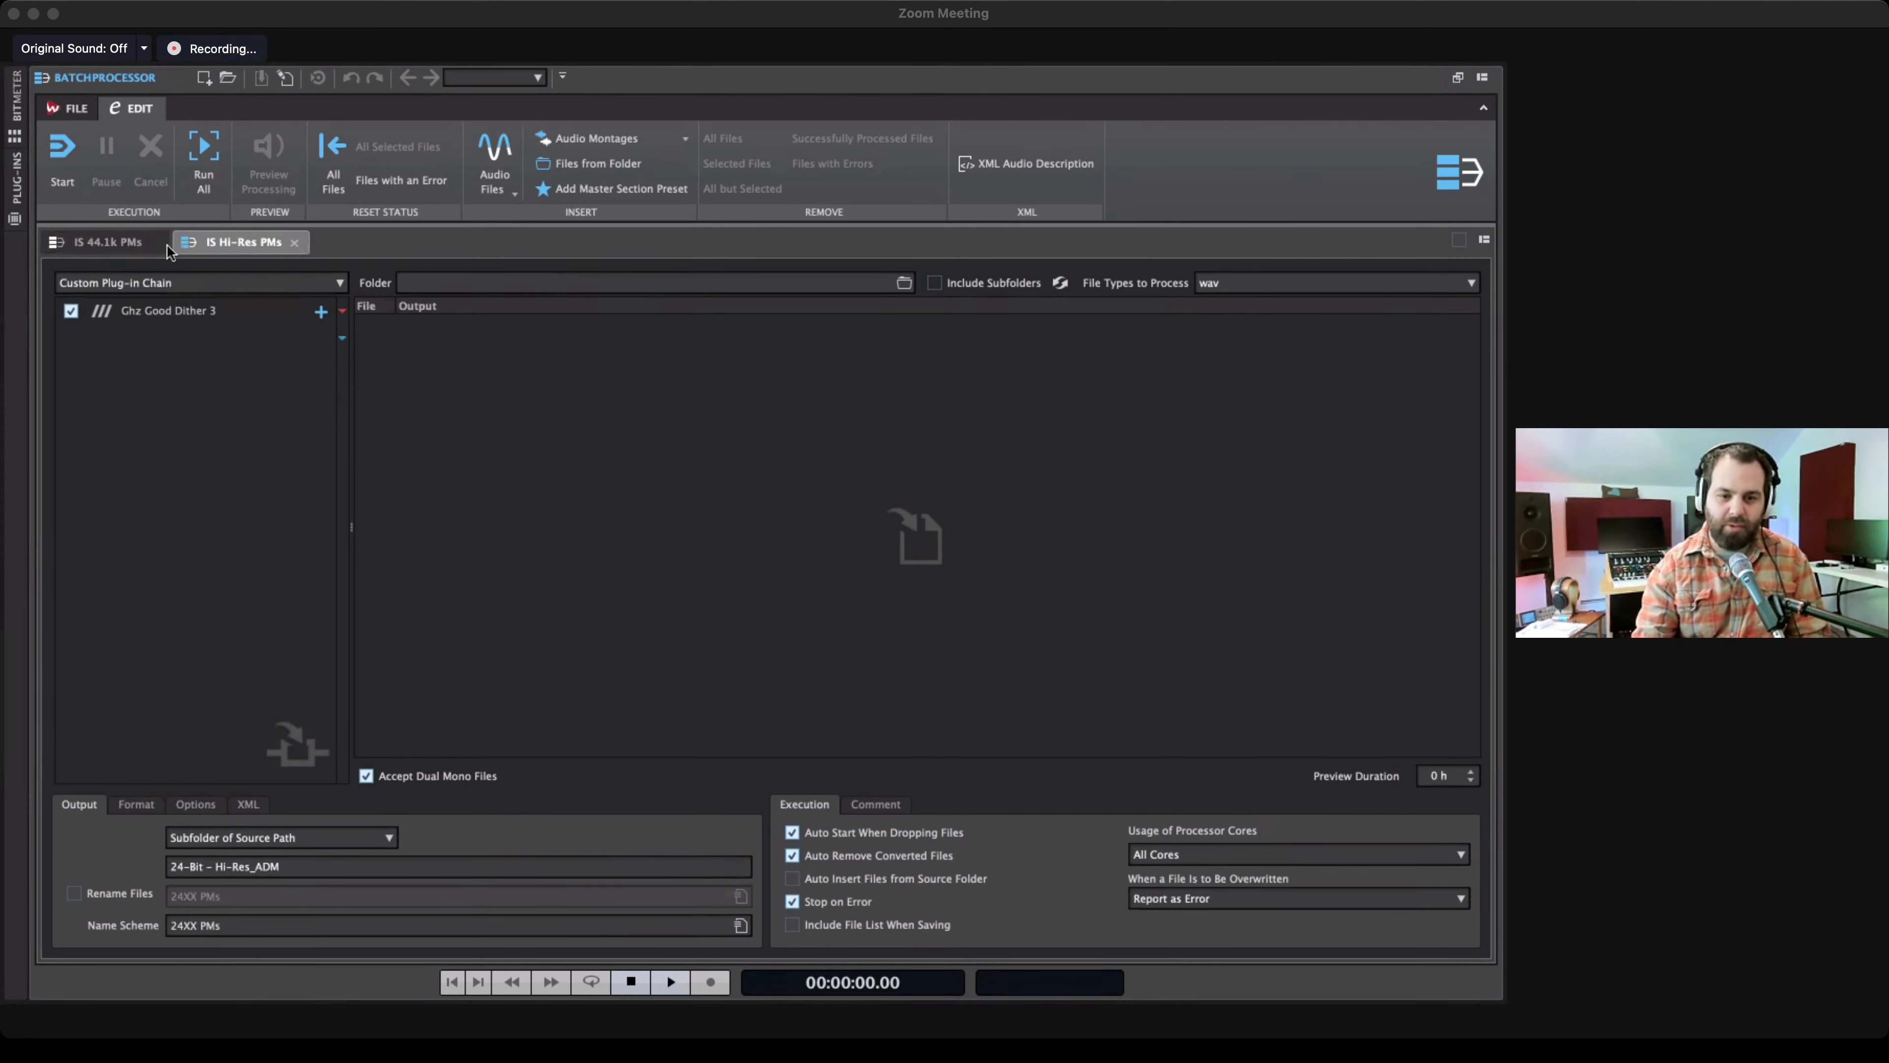
{"action": "left_click", "coordinate": [114, 242]}
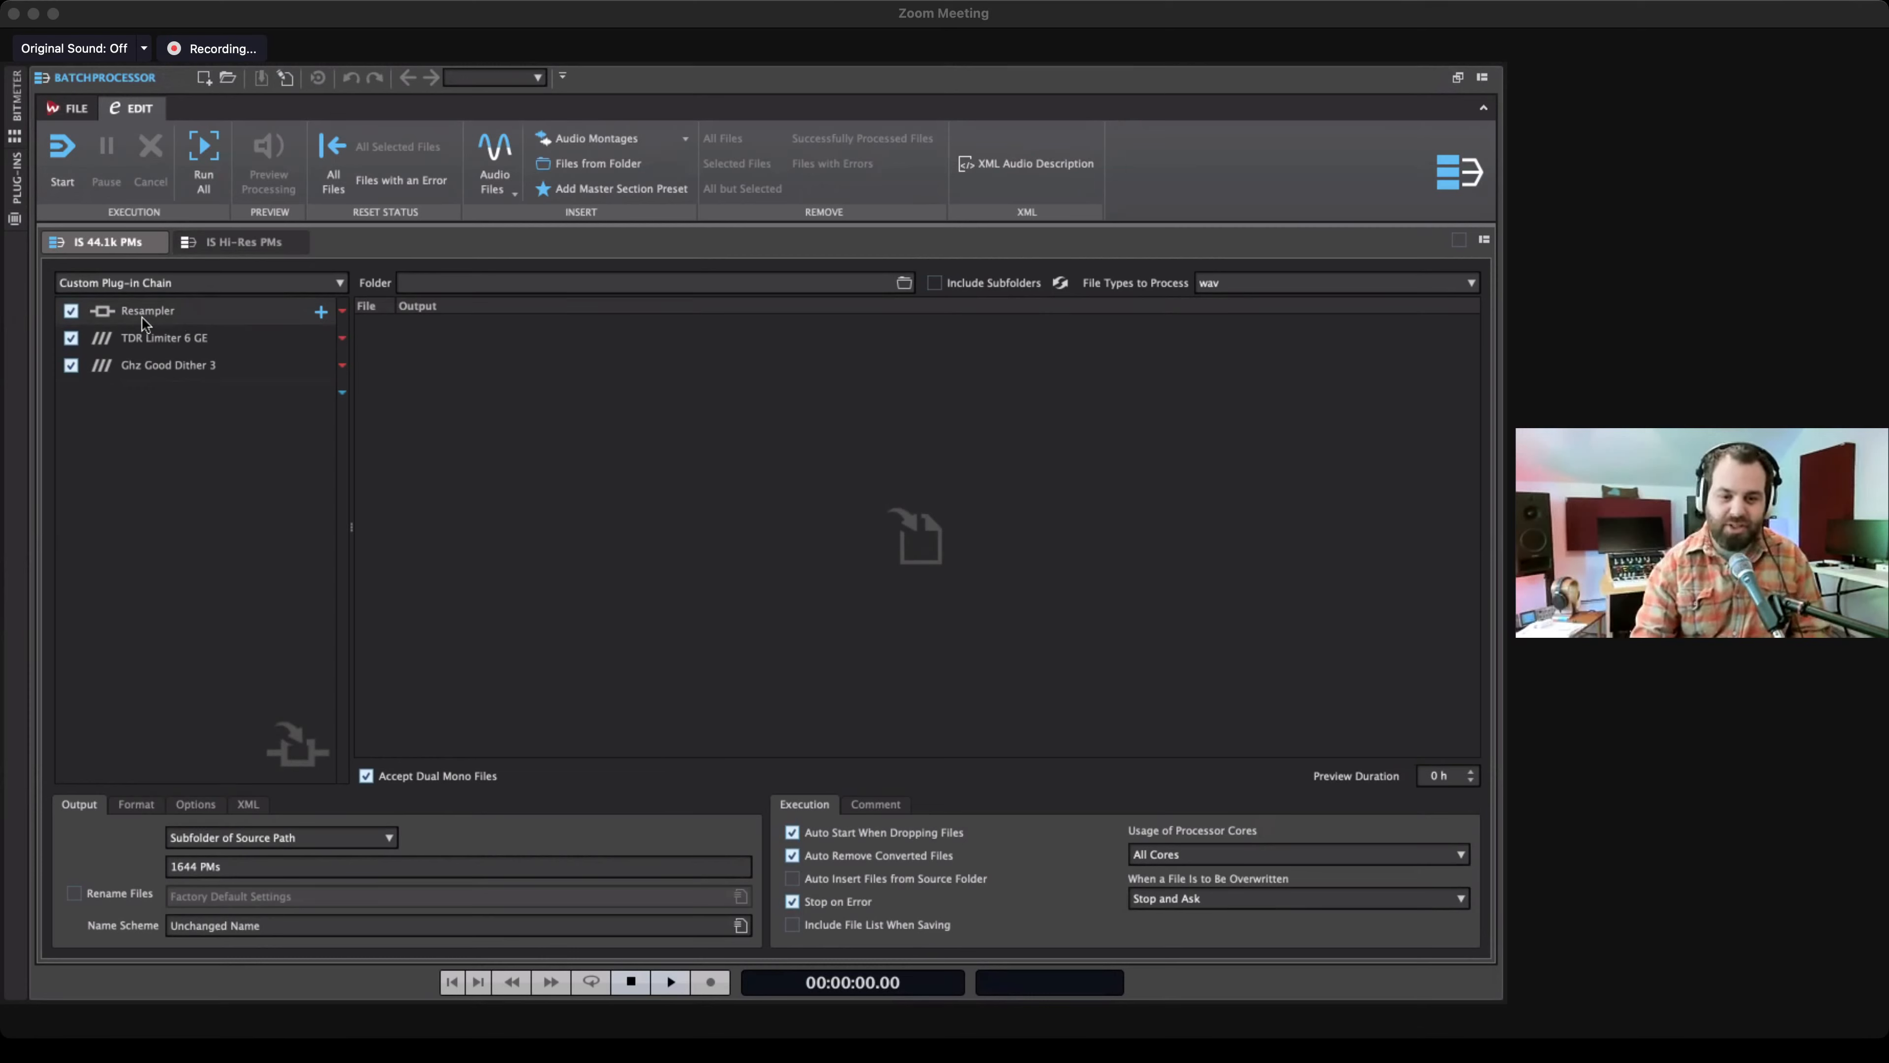
{"action": "double_click", "coordinate": [204, 343]}
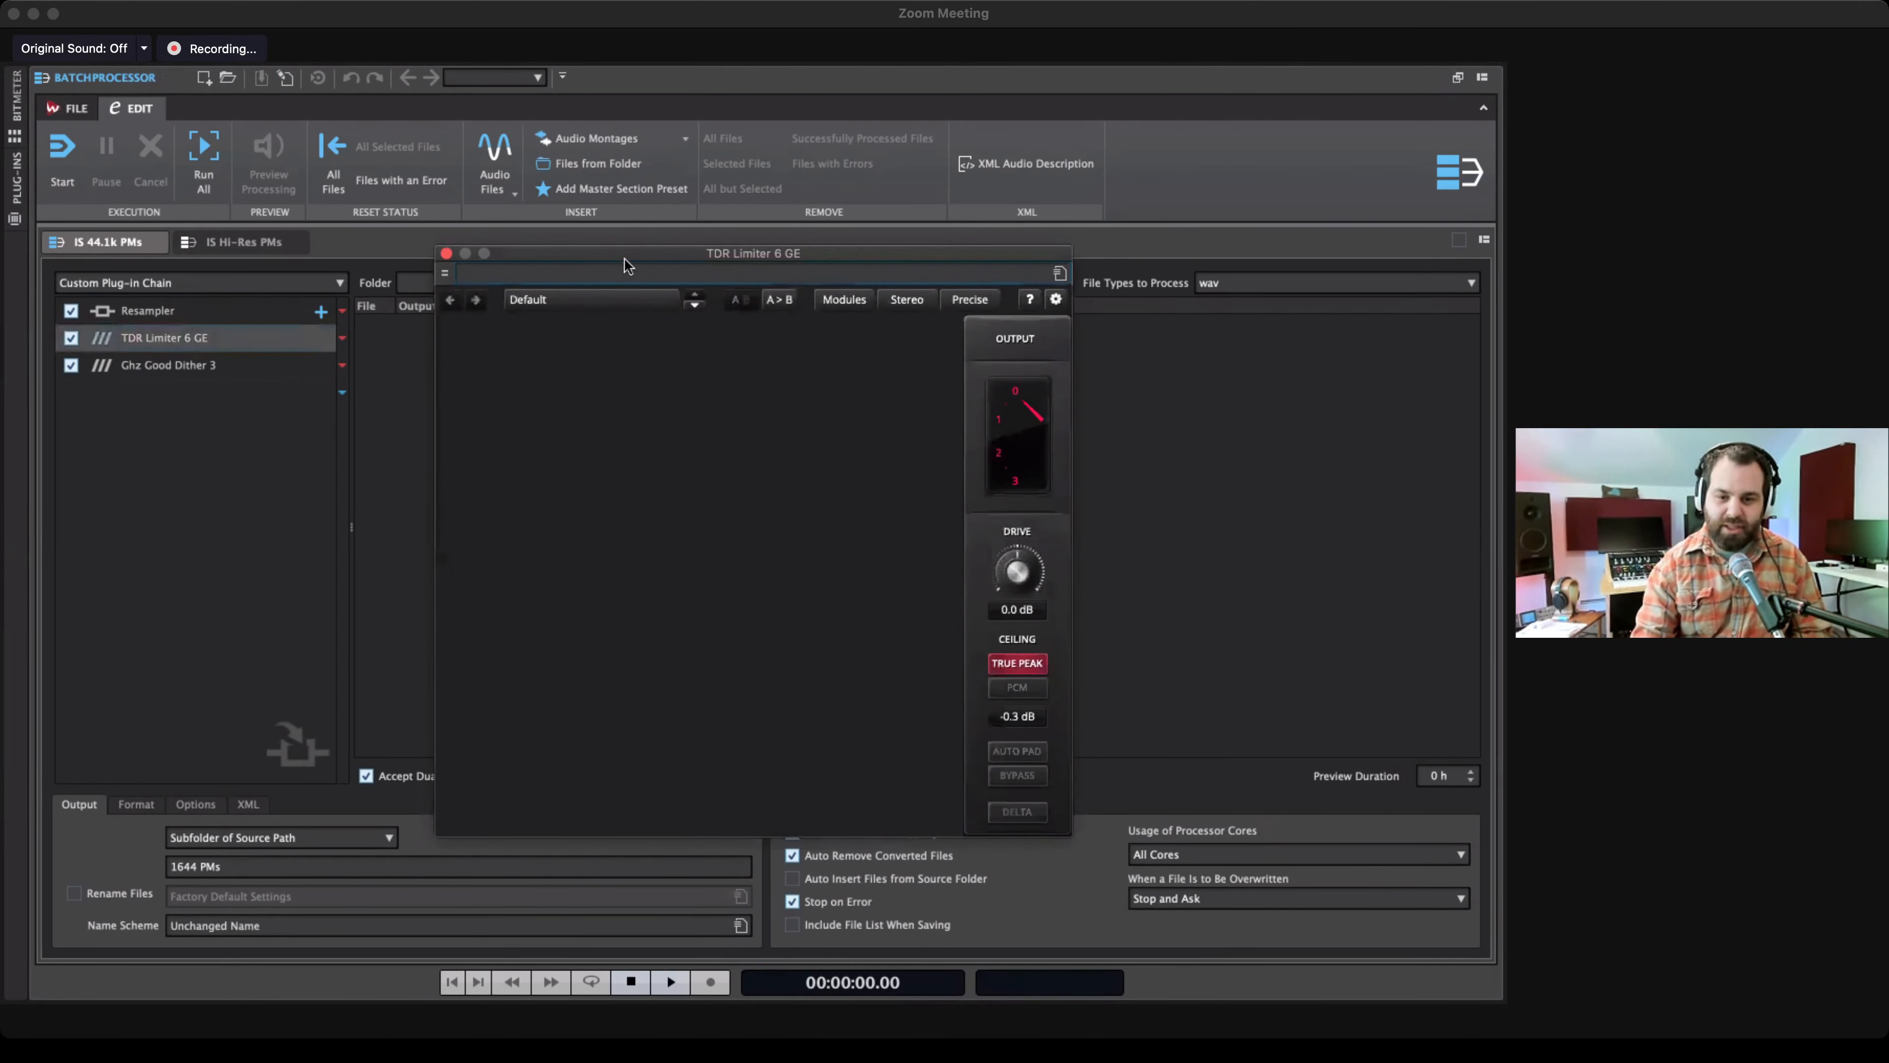
{"action": "left_click_drag", "start_coordinate": [602, 257], "coordinate": [567, 249]}
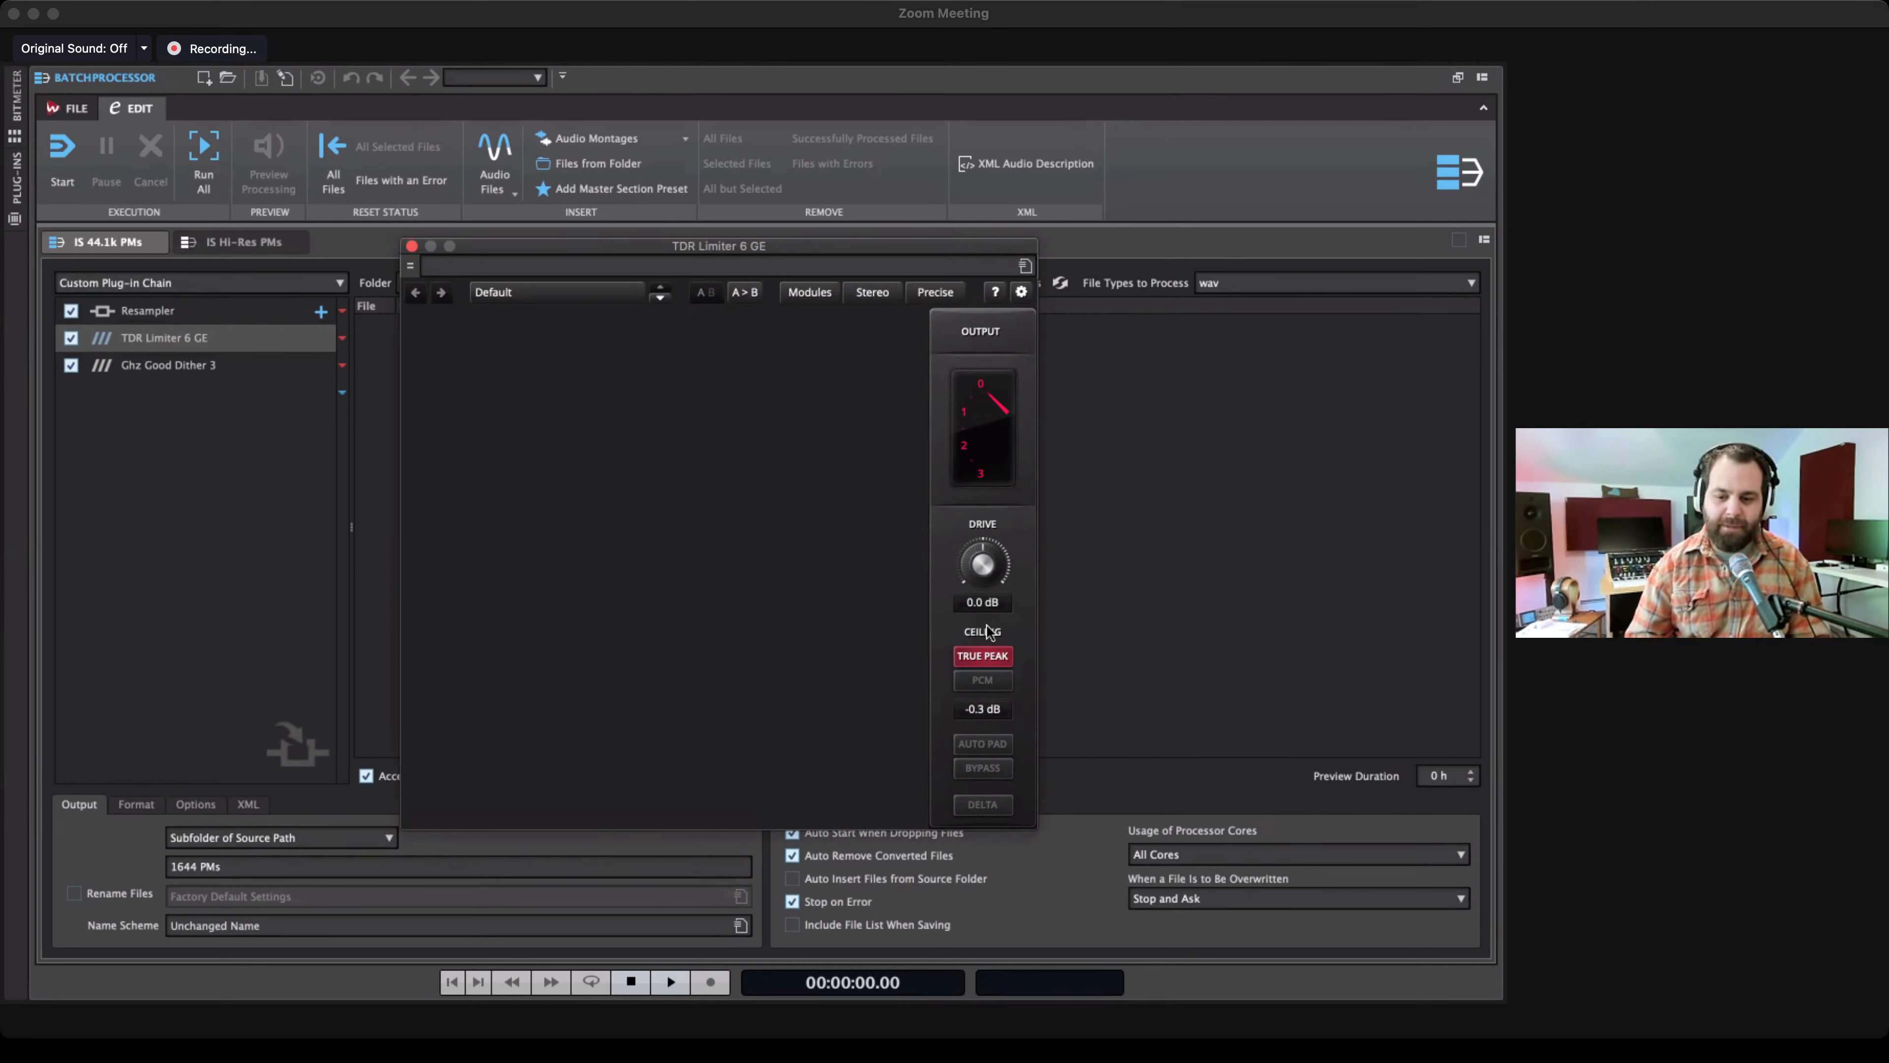
{"action": "left_click", "coordinate": [412, 247]}
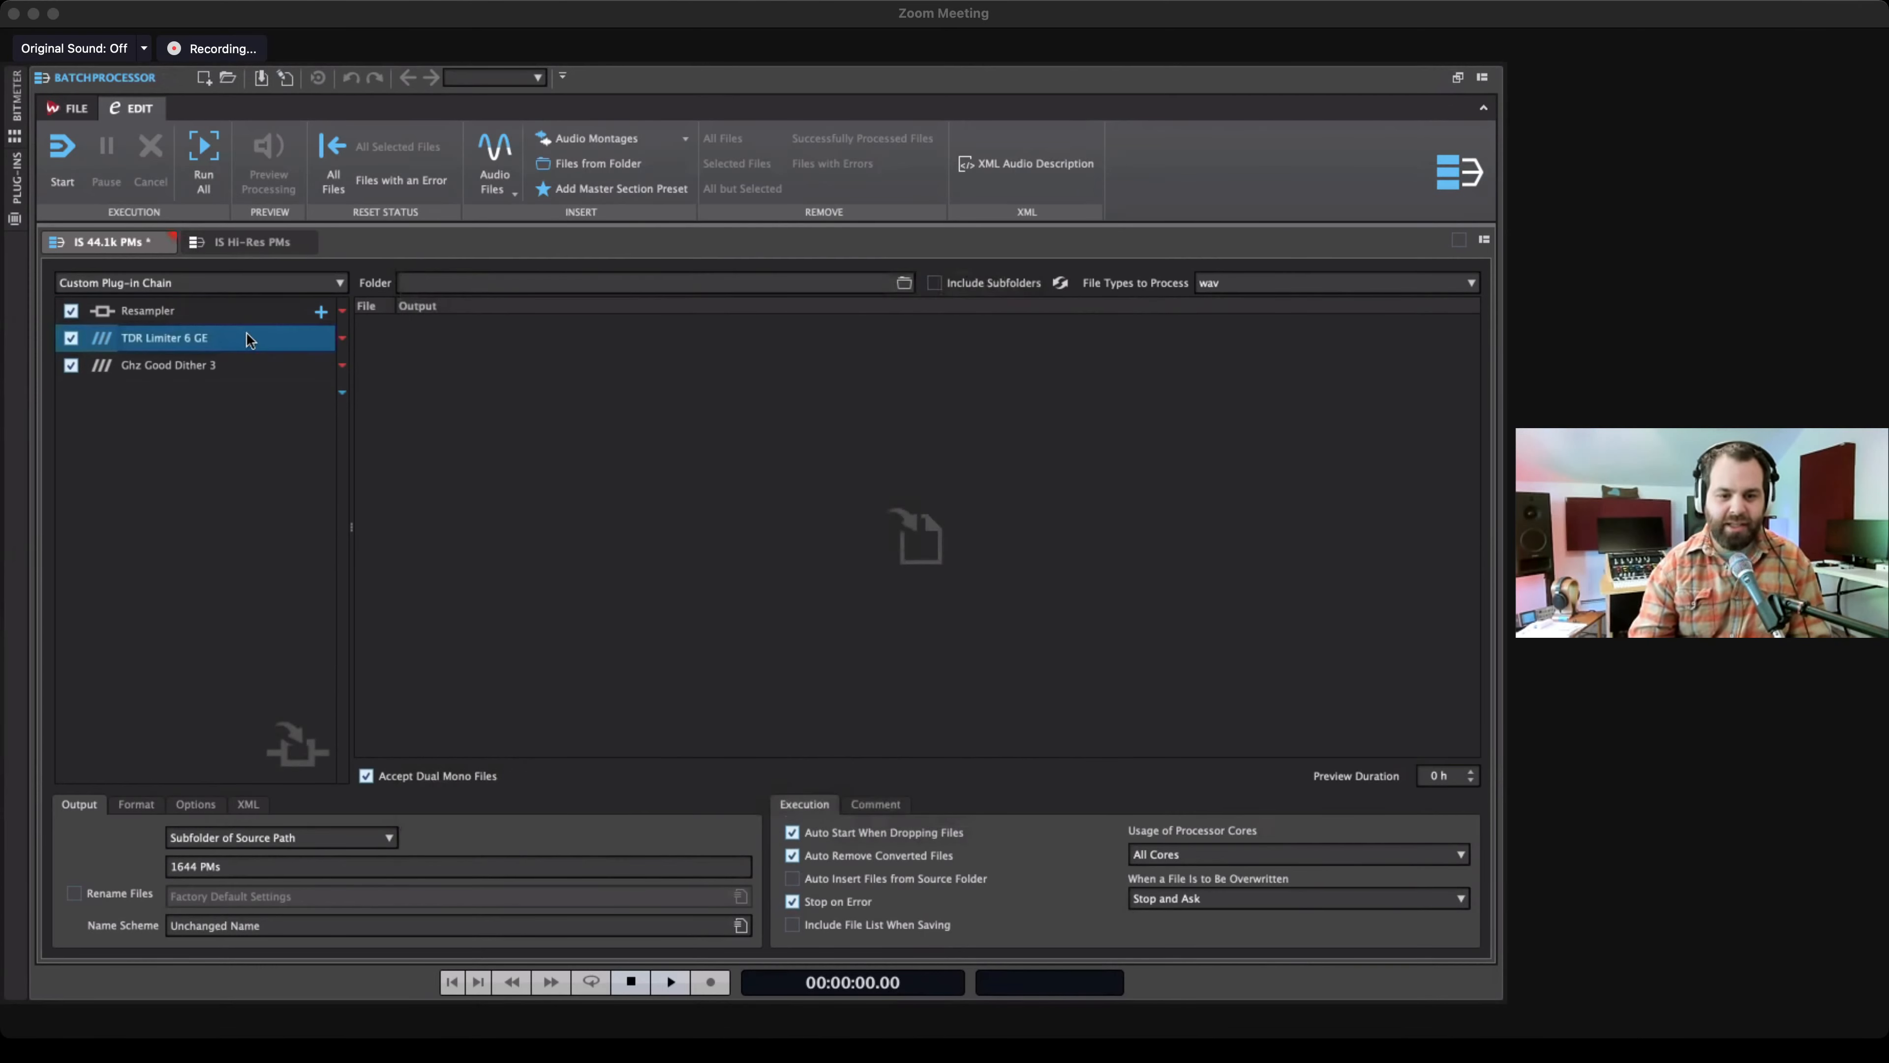
{"action": "double_click", "coordinate": [200, 361]}
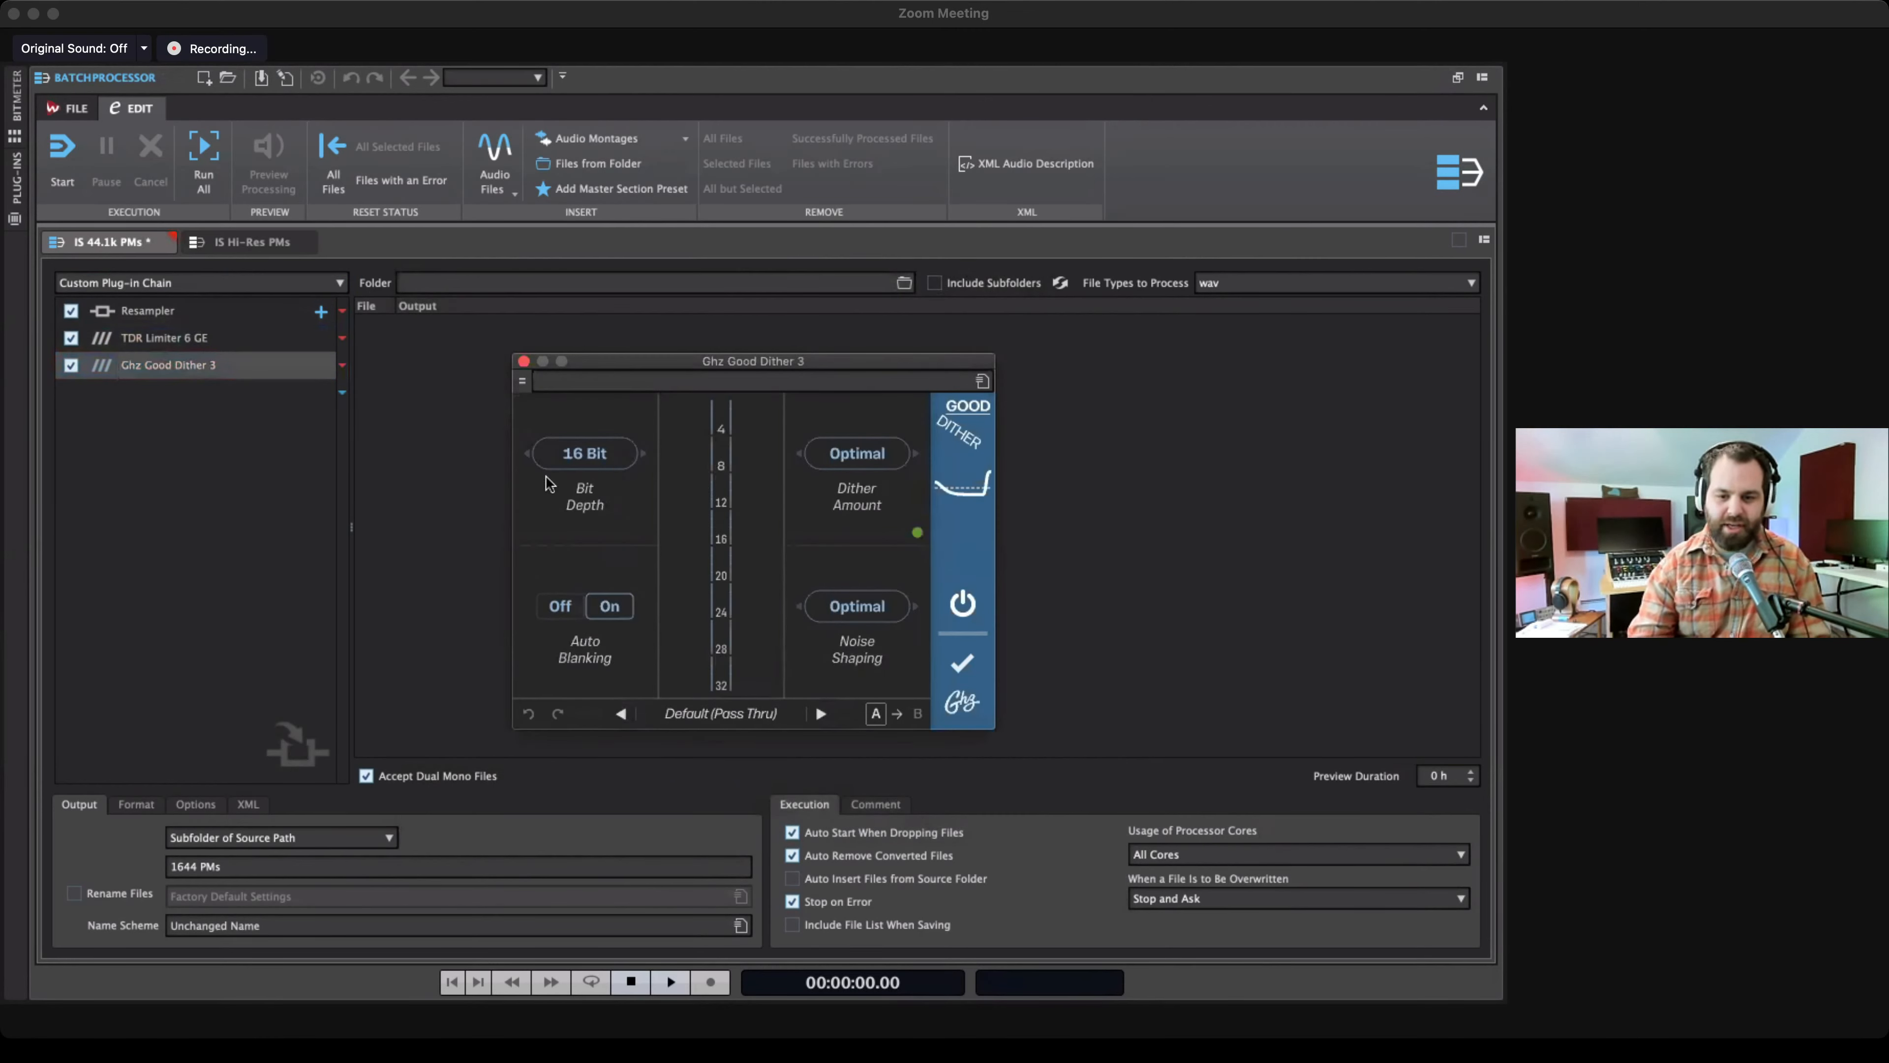
{"action": "left_click", "coordinate": [524, 362]}
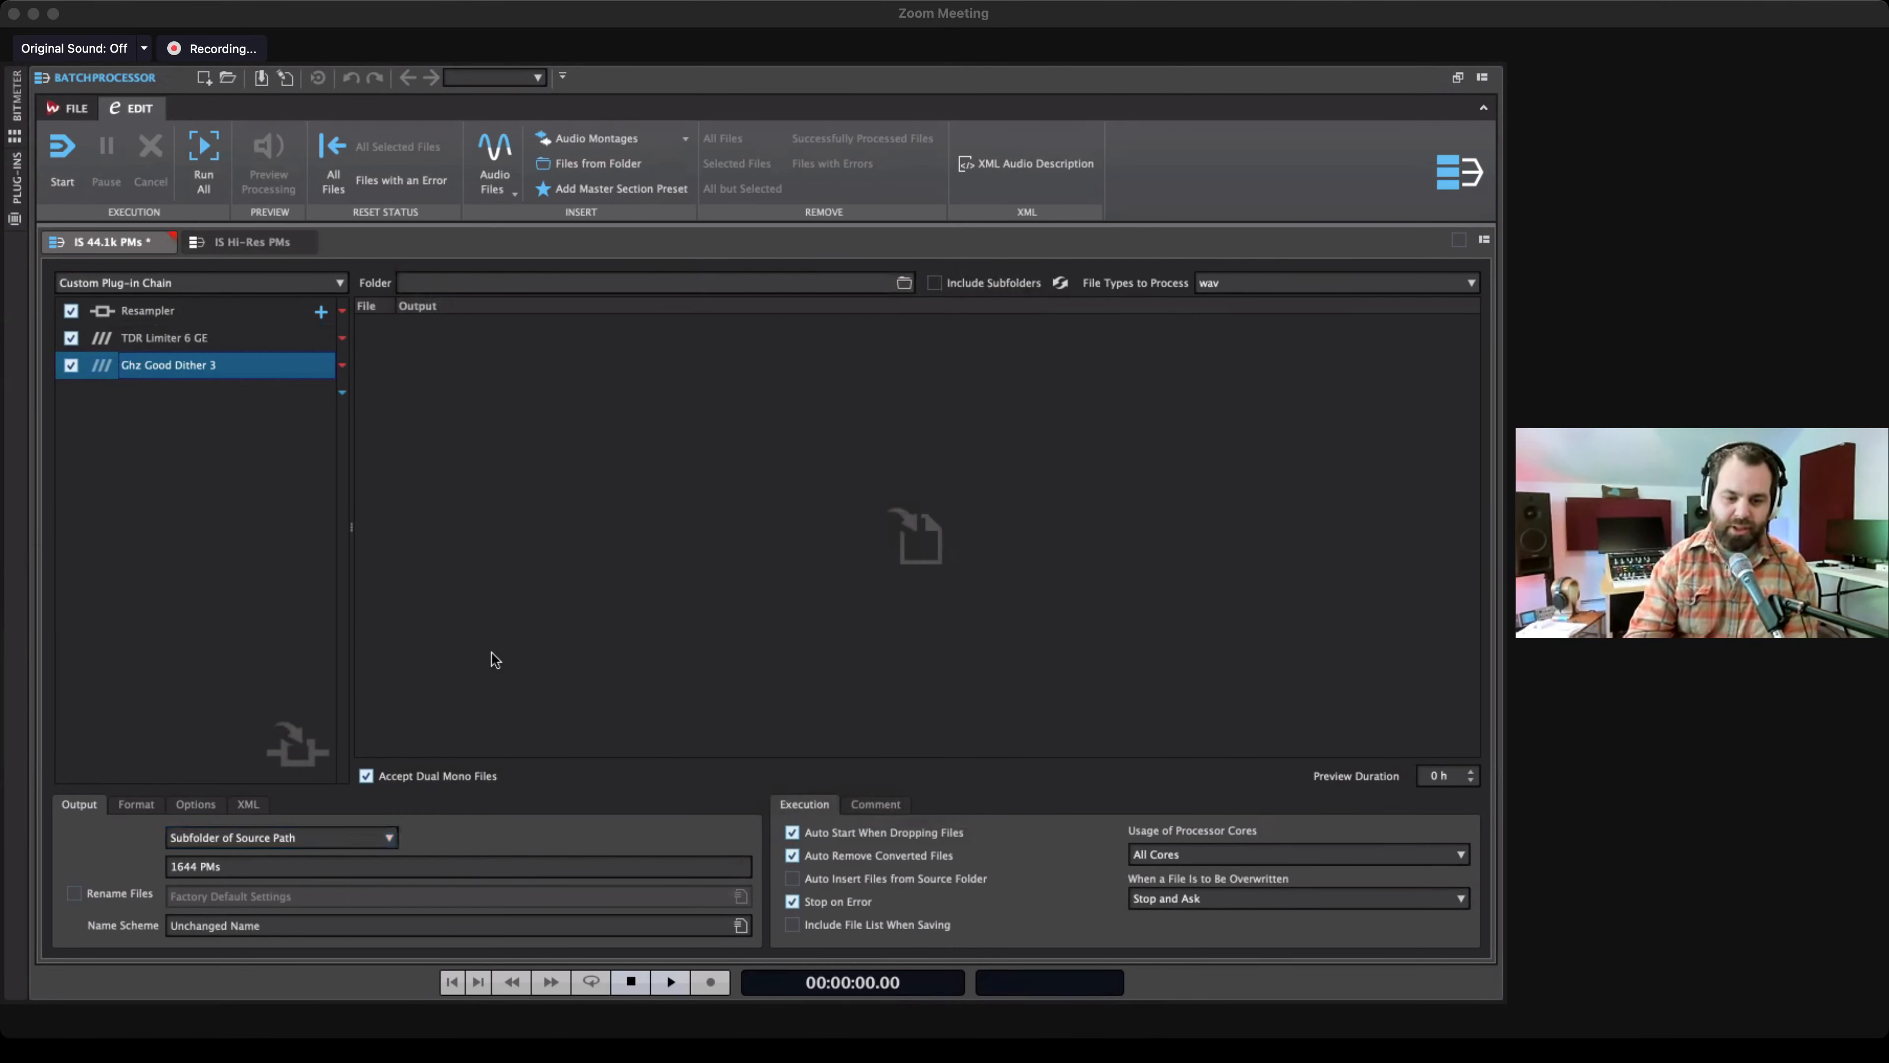
Review the multi-format output presets, subfolders and suffixes of the IS 44.1k PMs batch processor.
{"action": "left_click", "coordinate": [141, 804]}
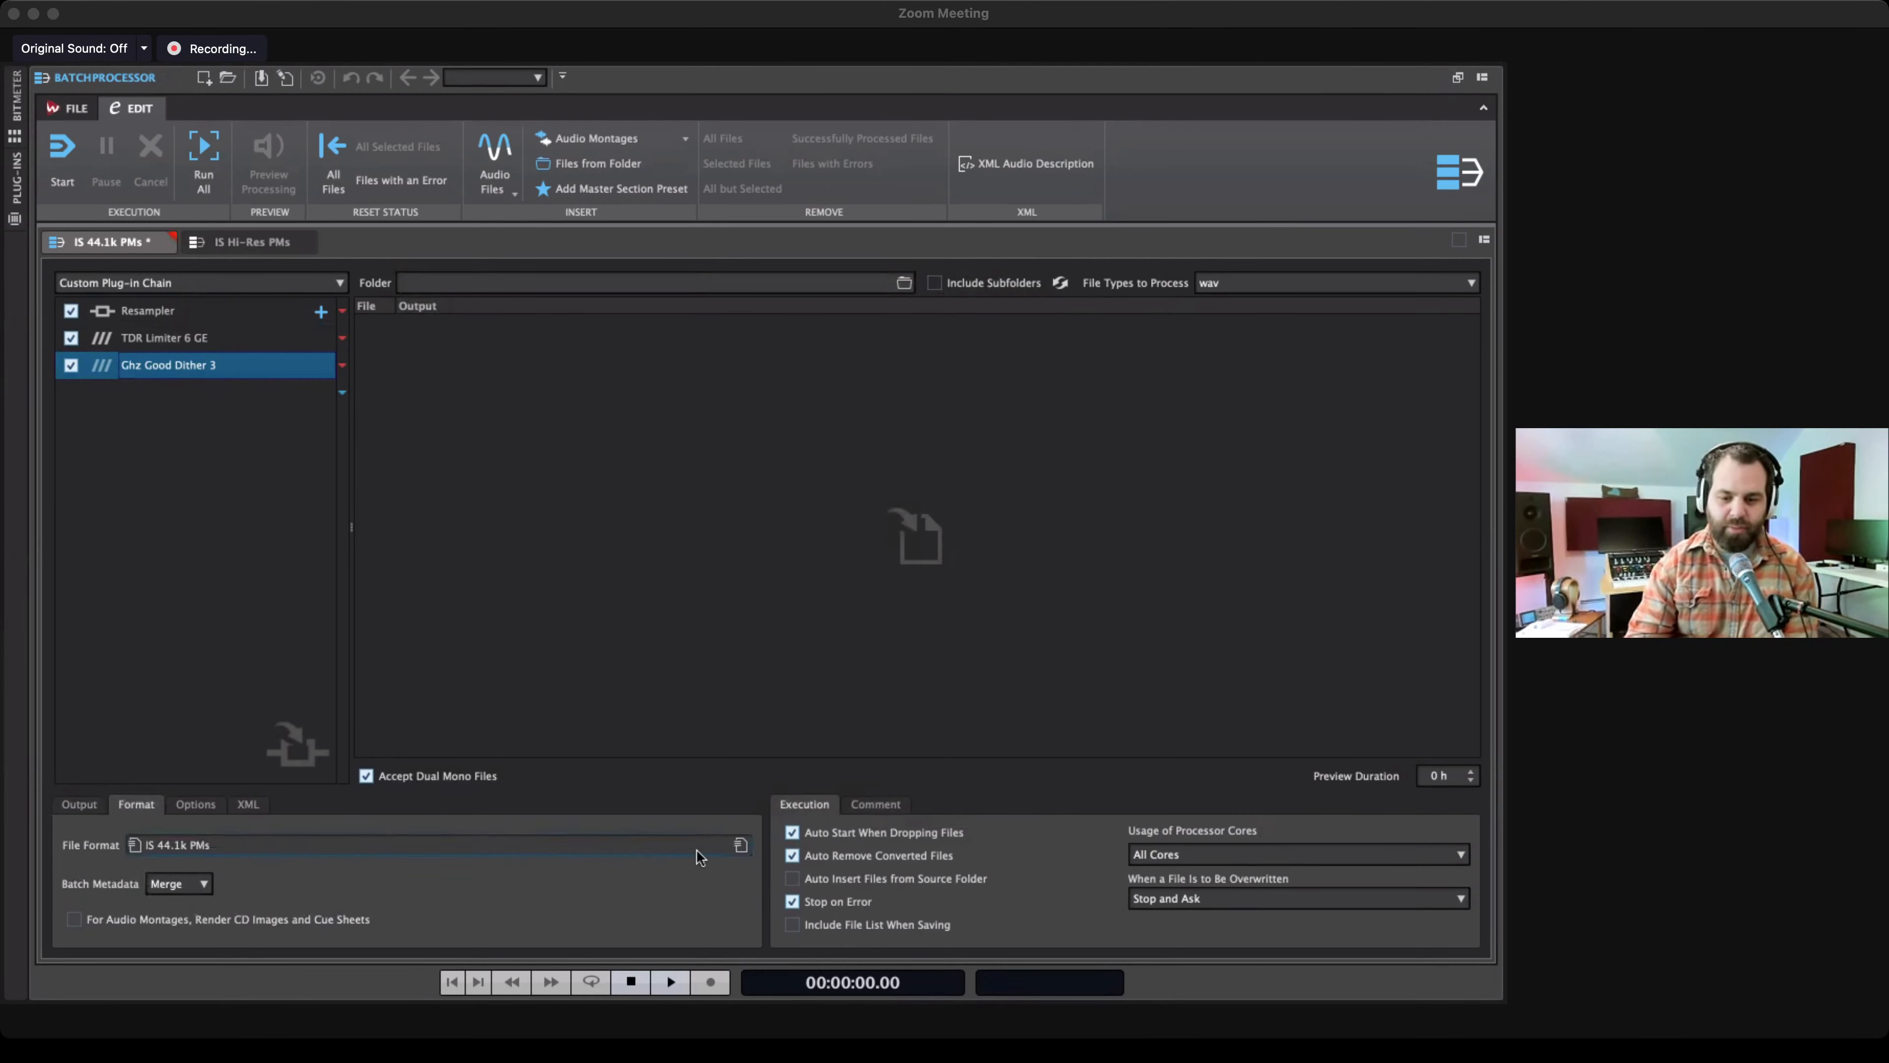
{"action": "left_click", "coordinate": [741, 845]}
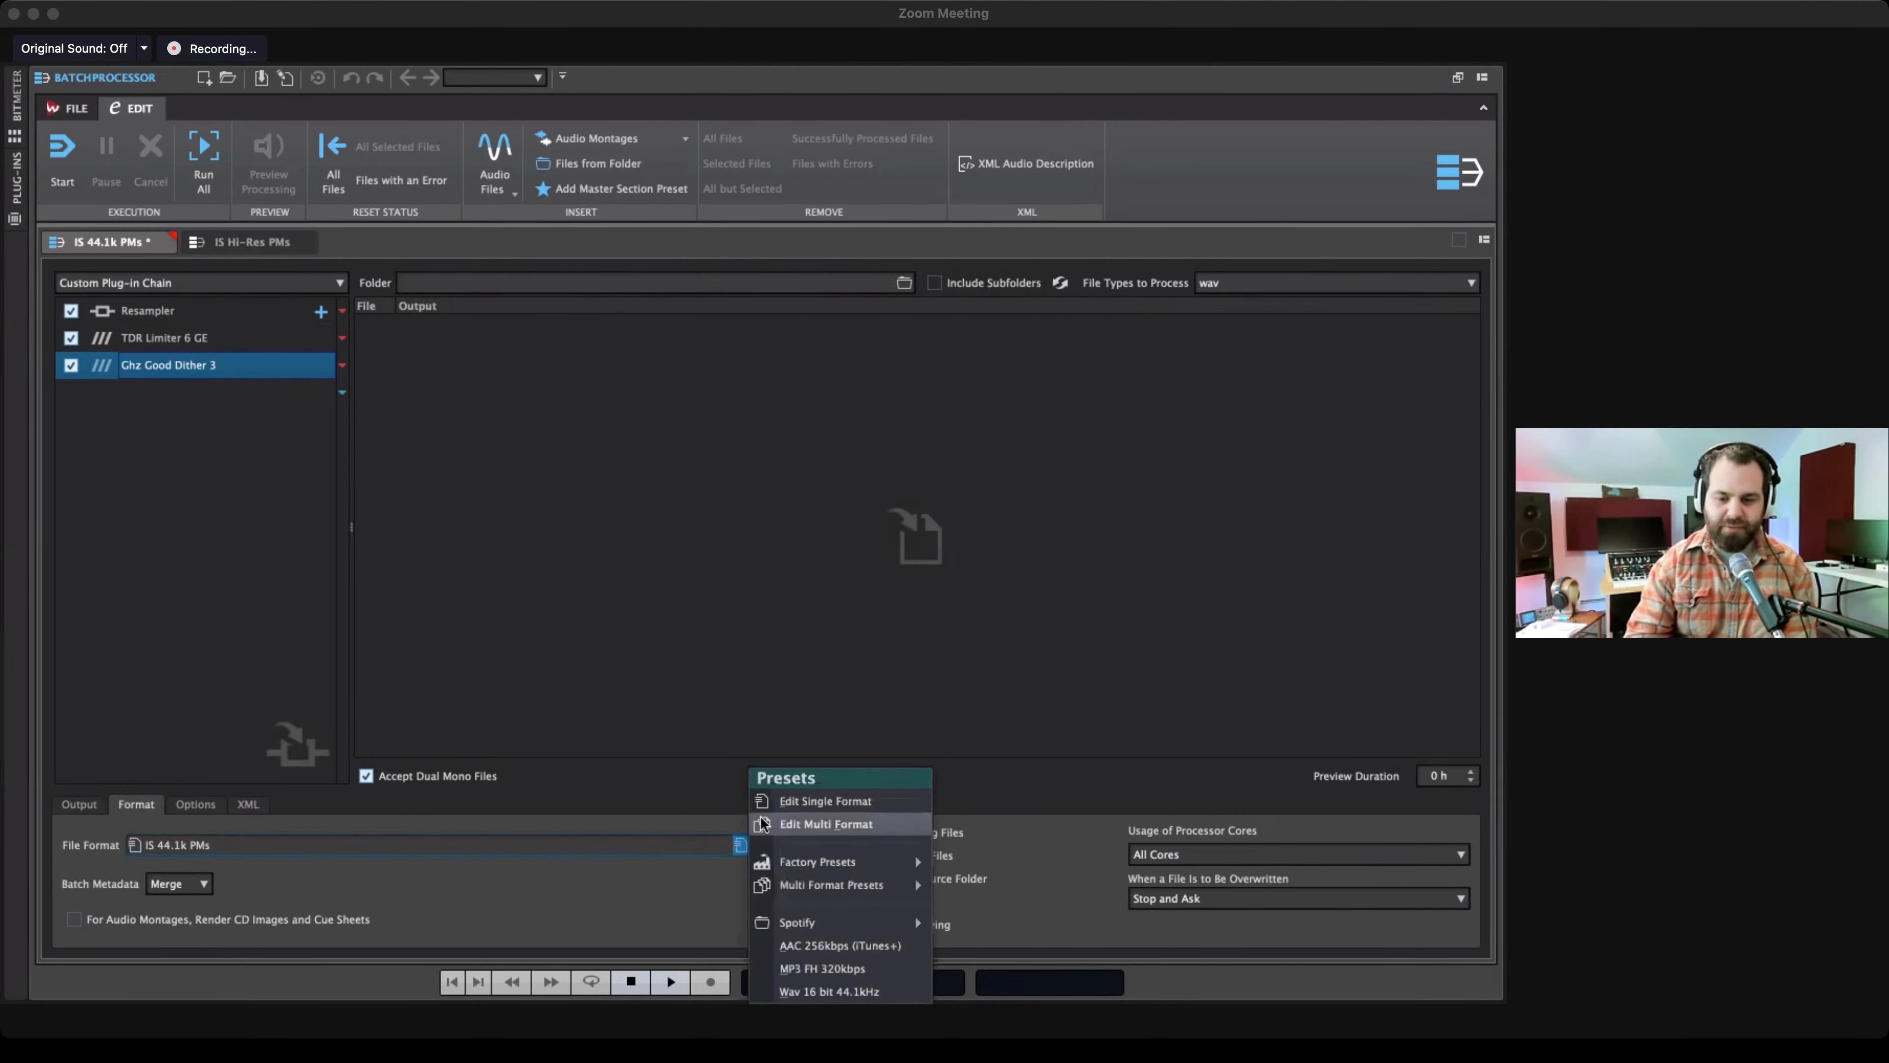
{"action": "left_click", "coordinate": [835, 824]}
{"action": "left_click_drag", "start_coordinate": [797, 374], "coordinate": [769, 332]}
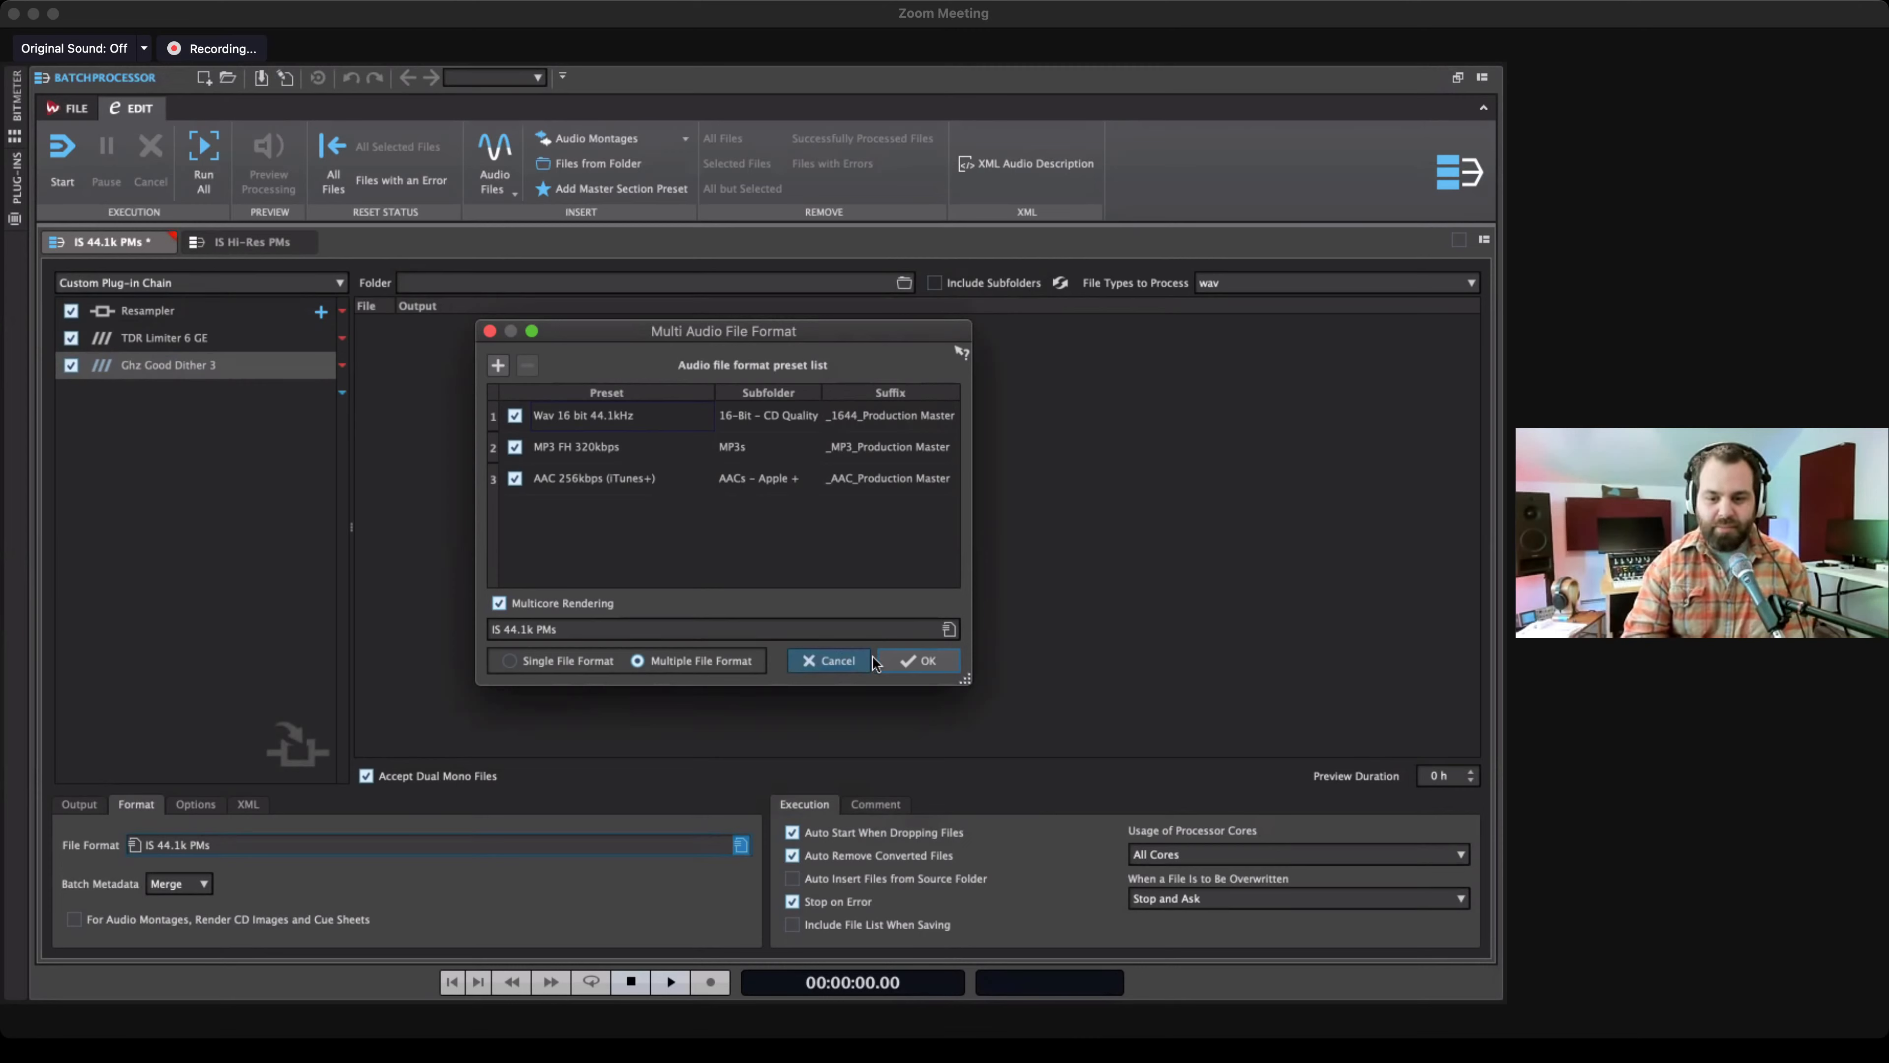
{"action": "left_click", "coordinate": [902, 657]}
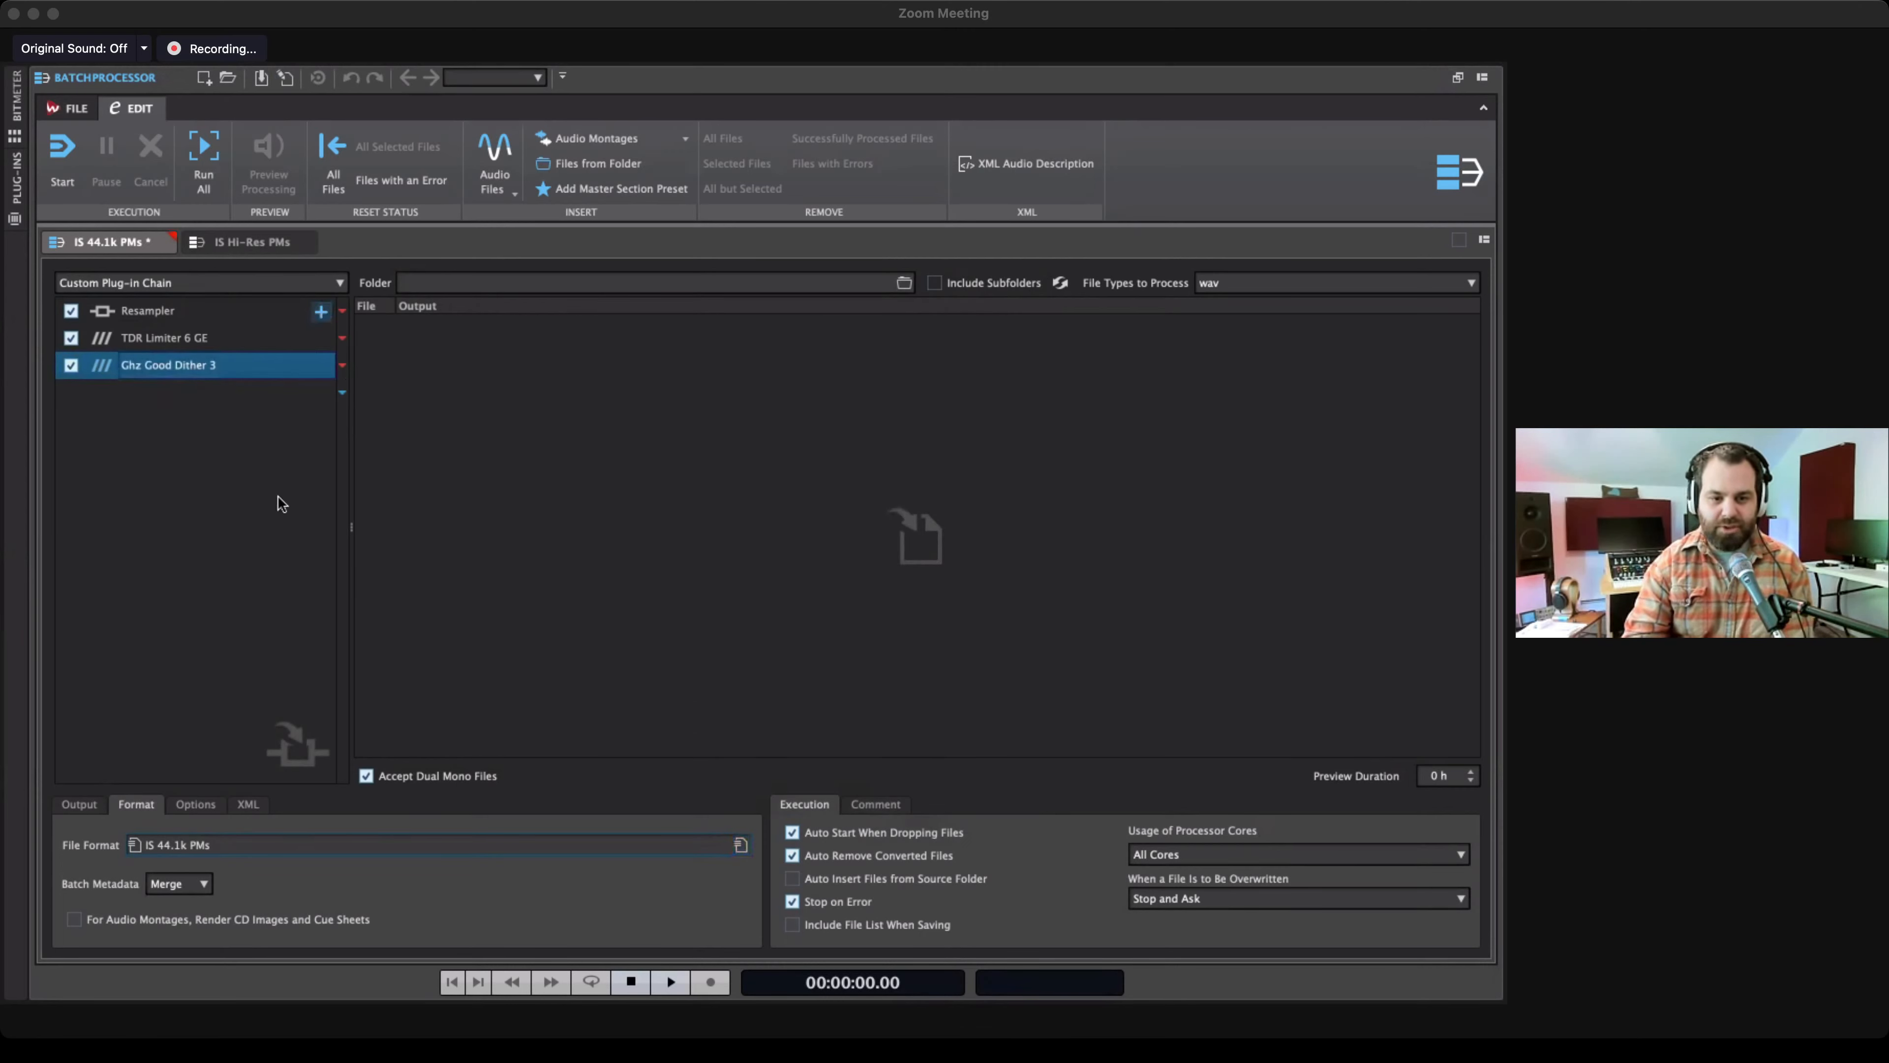
Examine the Ghz Good Dither 3 plug-in in the IS Hi-Res PMs batch processor, and view the BitMeter.
{"action": "left_click", "coordinate": [245, 242]}
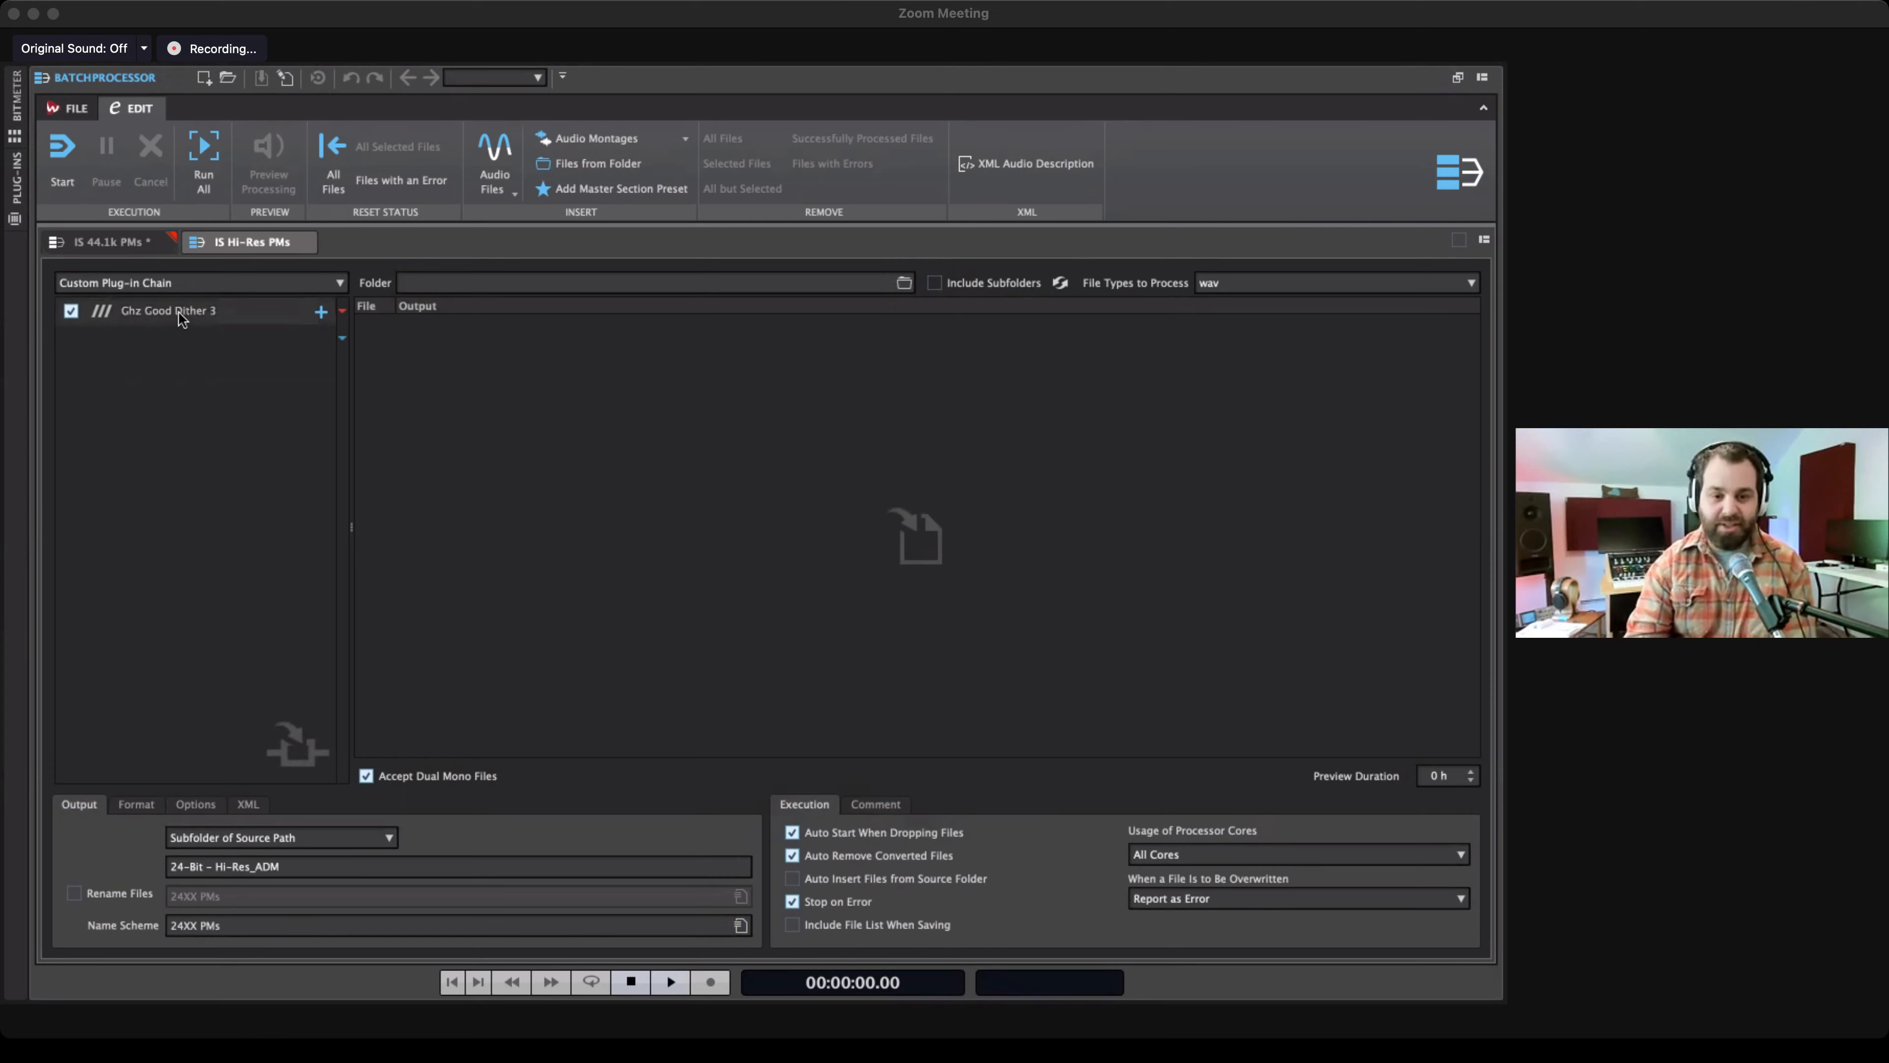
{"action": "left_click", "coordinate": [179, 310]}
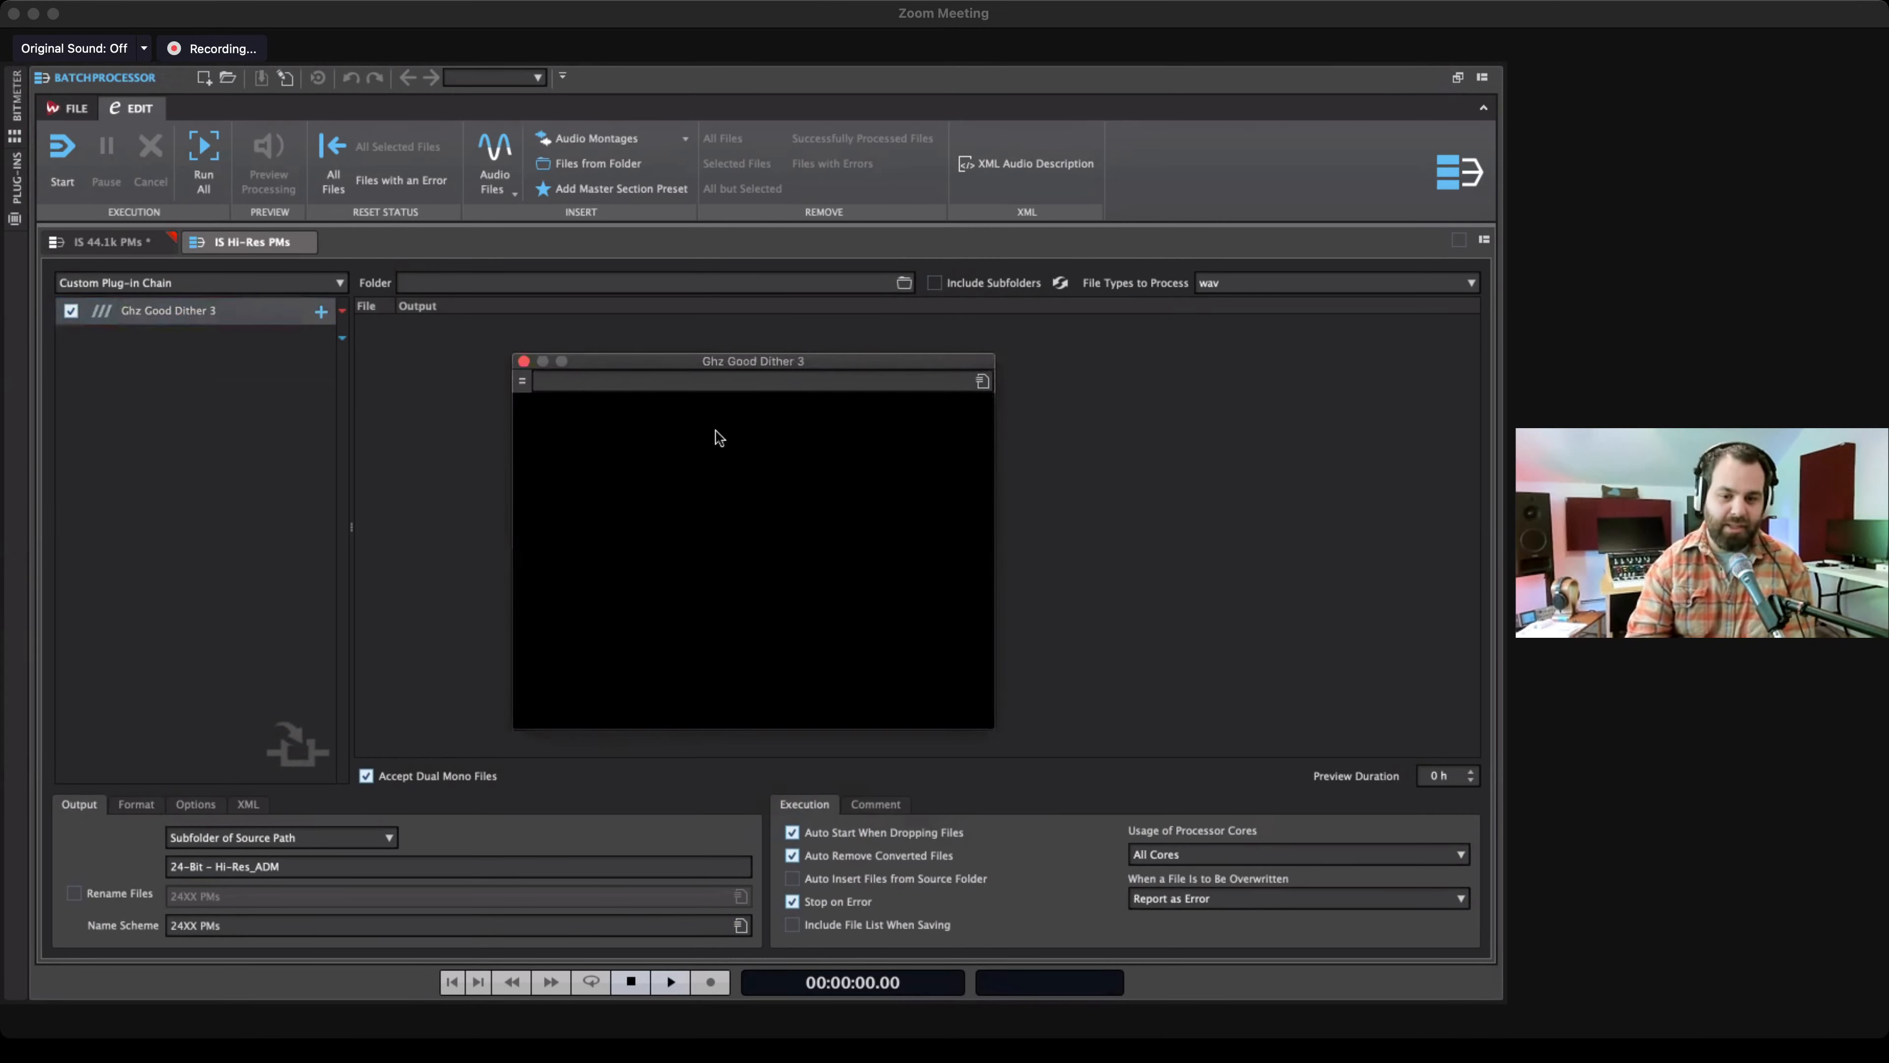
{"action": "left_click", "coordinate": [524, 361]}
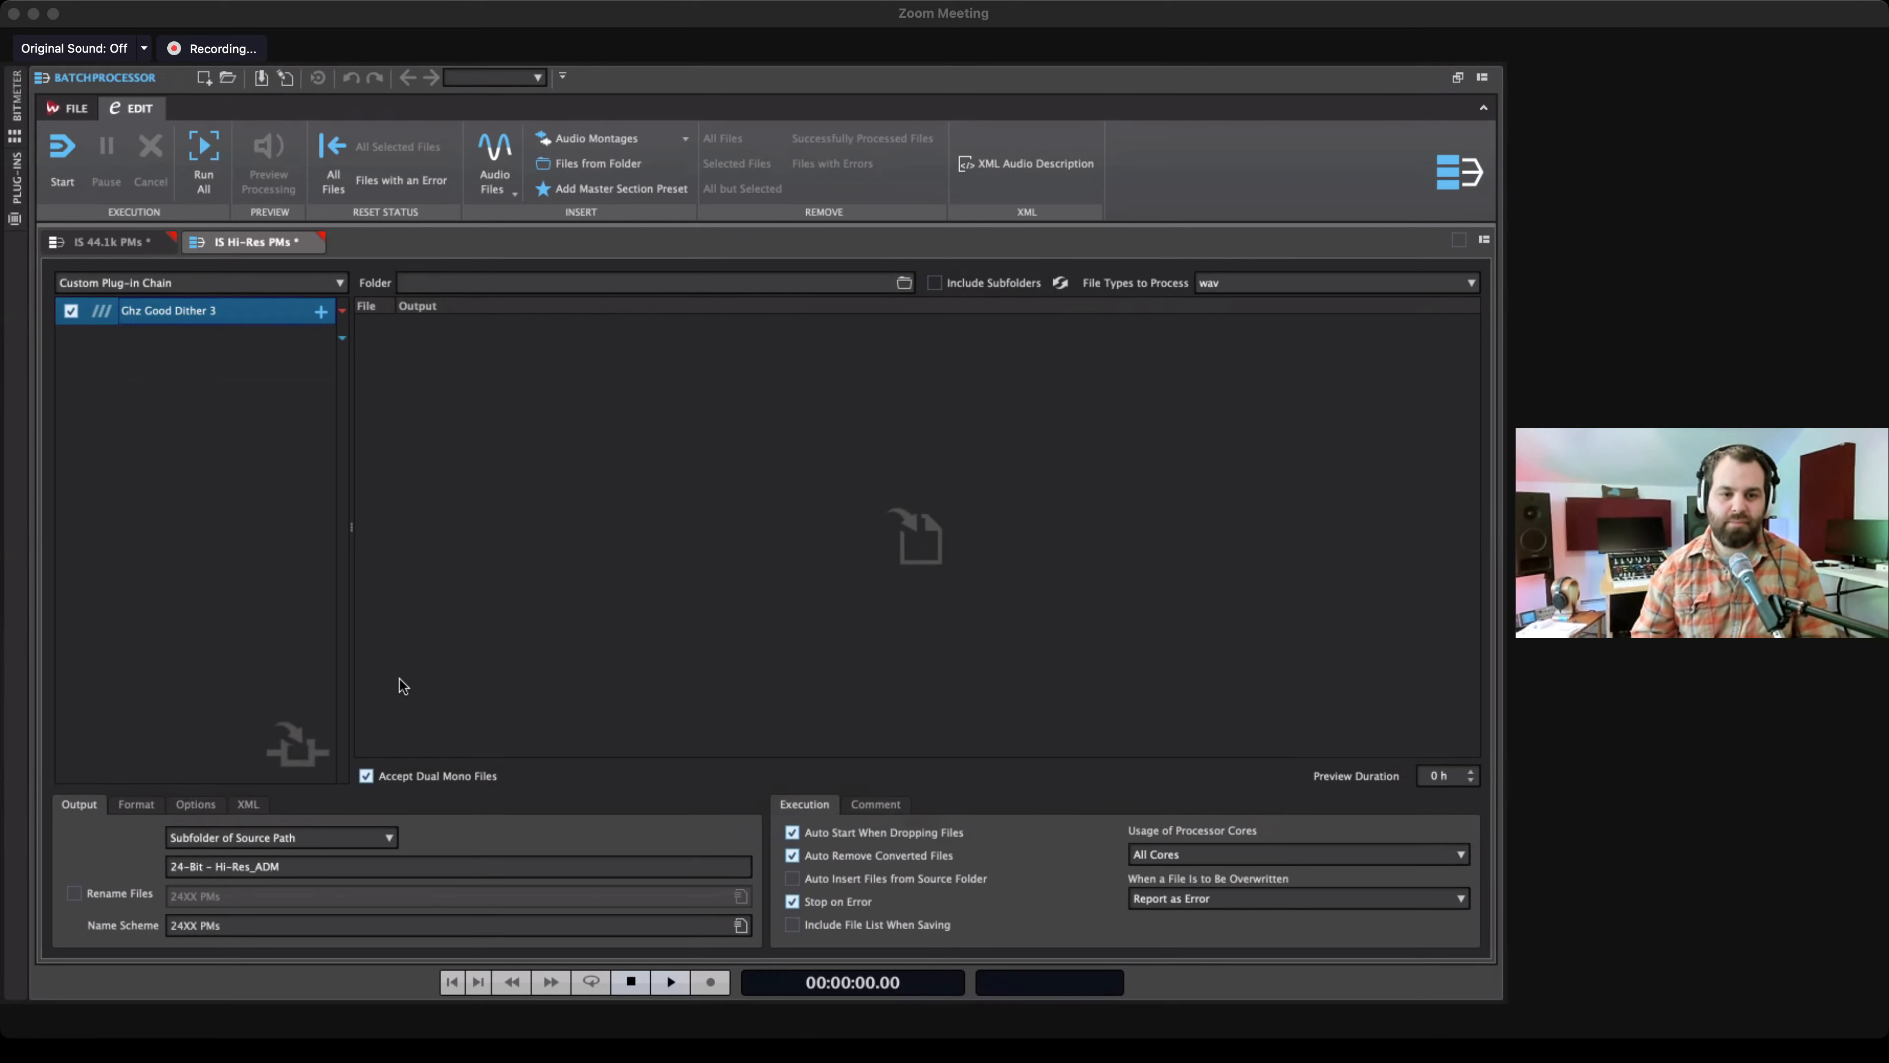
{"action": "left_click", "coordinate": [19, 108]}
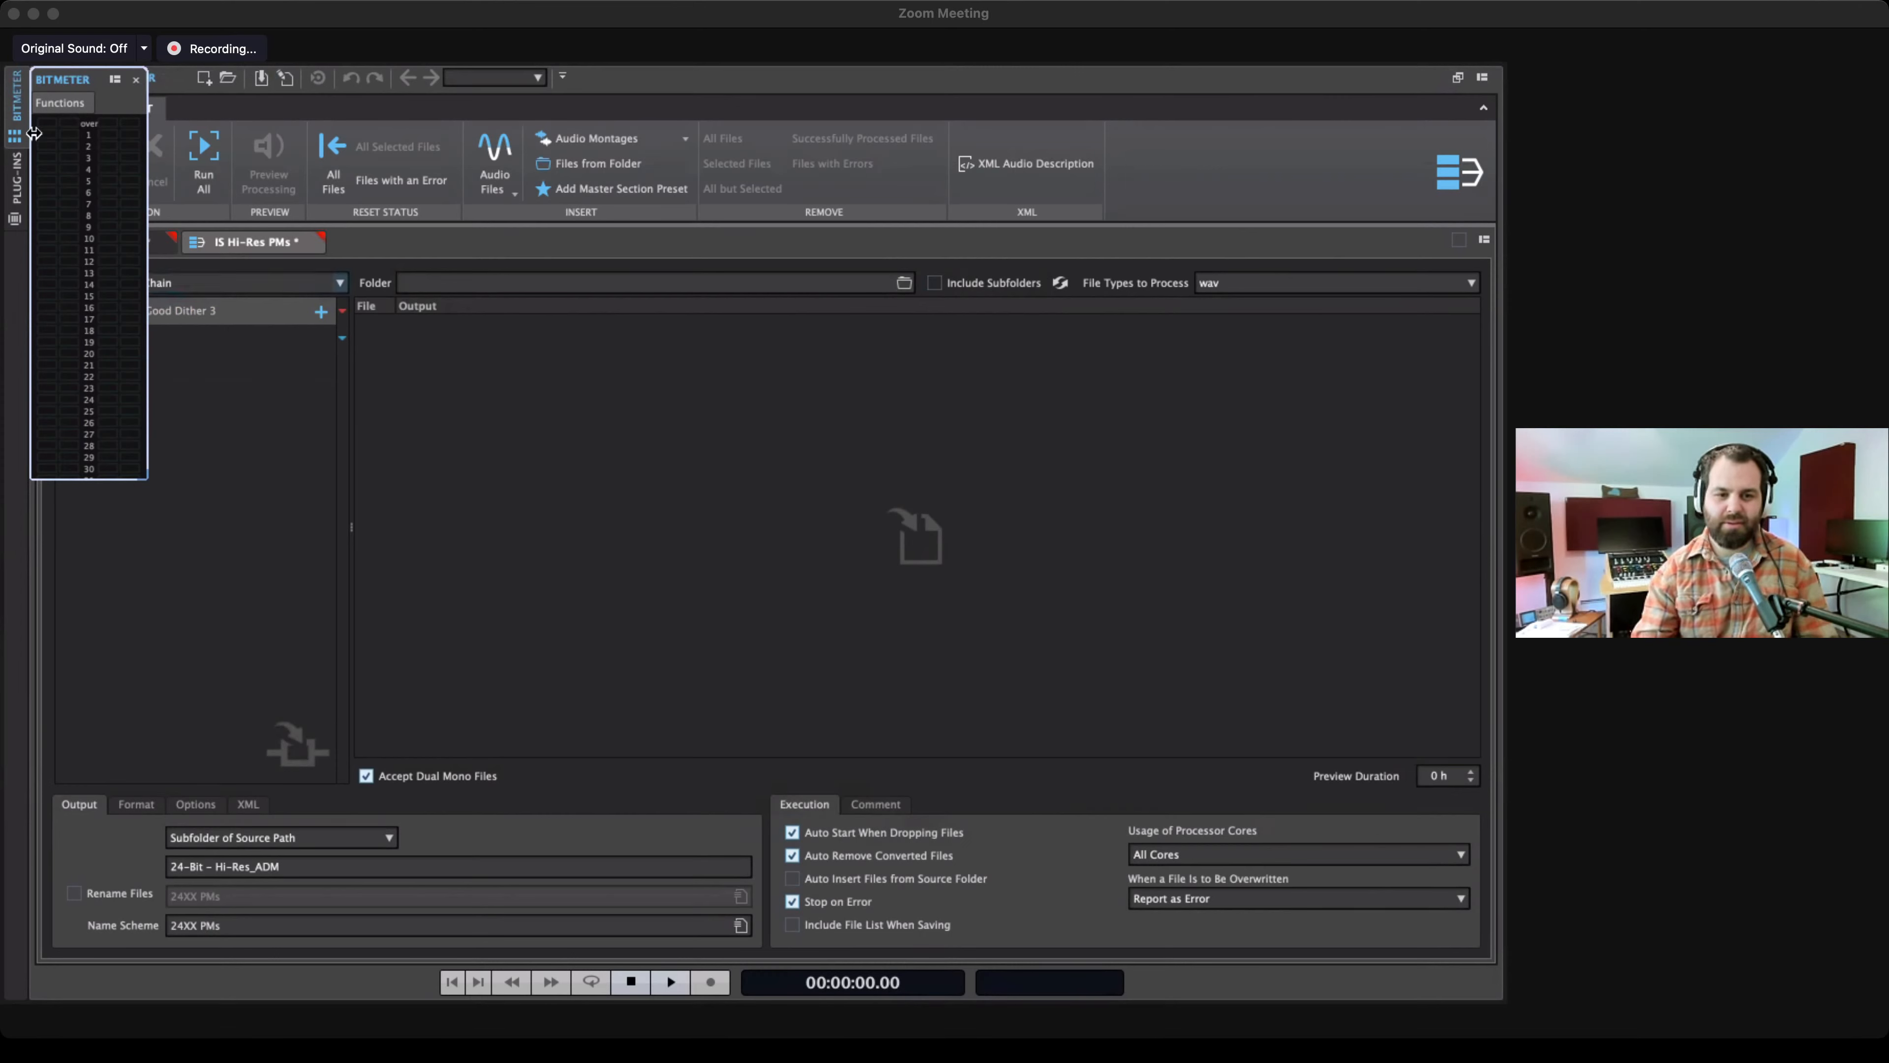
{"action": "left_click", "coordinate": [15, 119]}
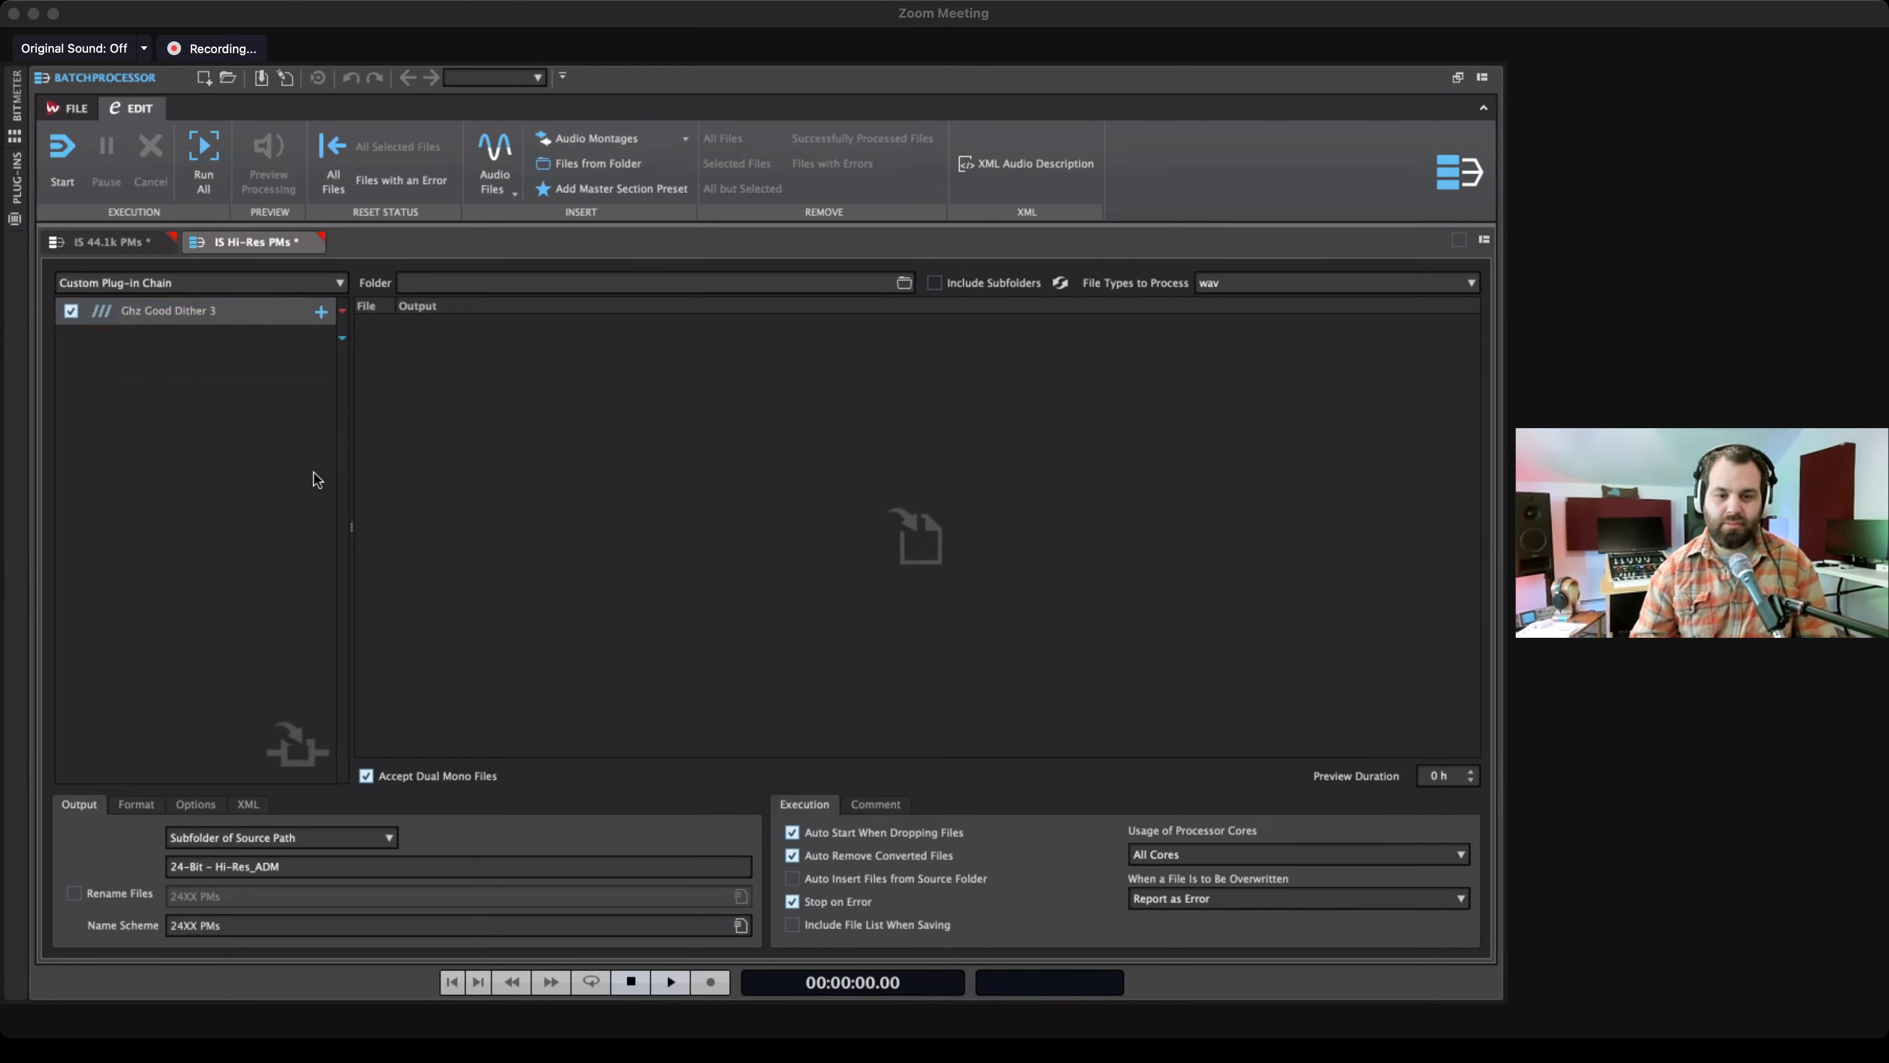
Close the IS 44.1k PMs and IS Hi-Res PMs batch processors without saving, and restore the full meter and Master Section layout.
{"action": "left_click", "coordinate": [162, 242]}
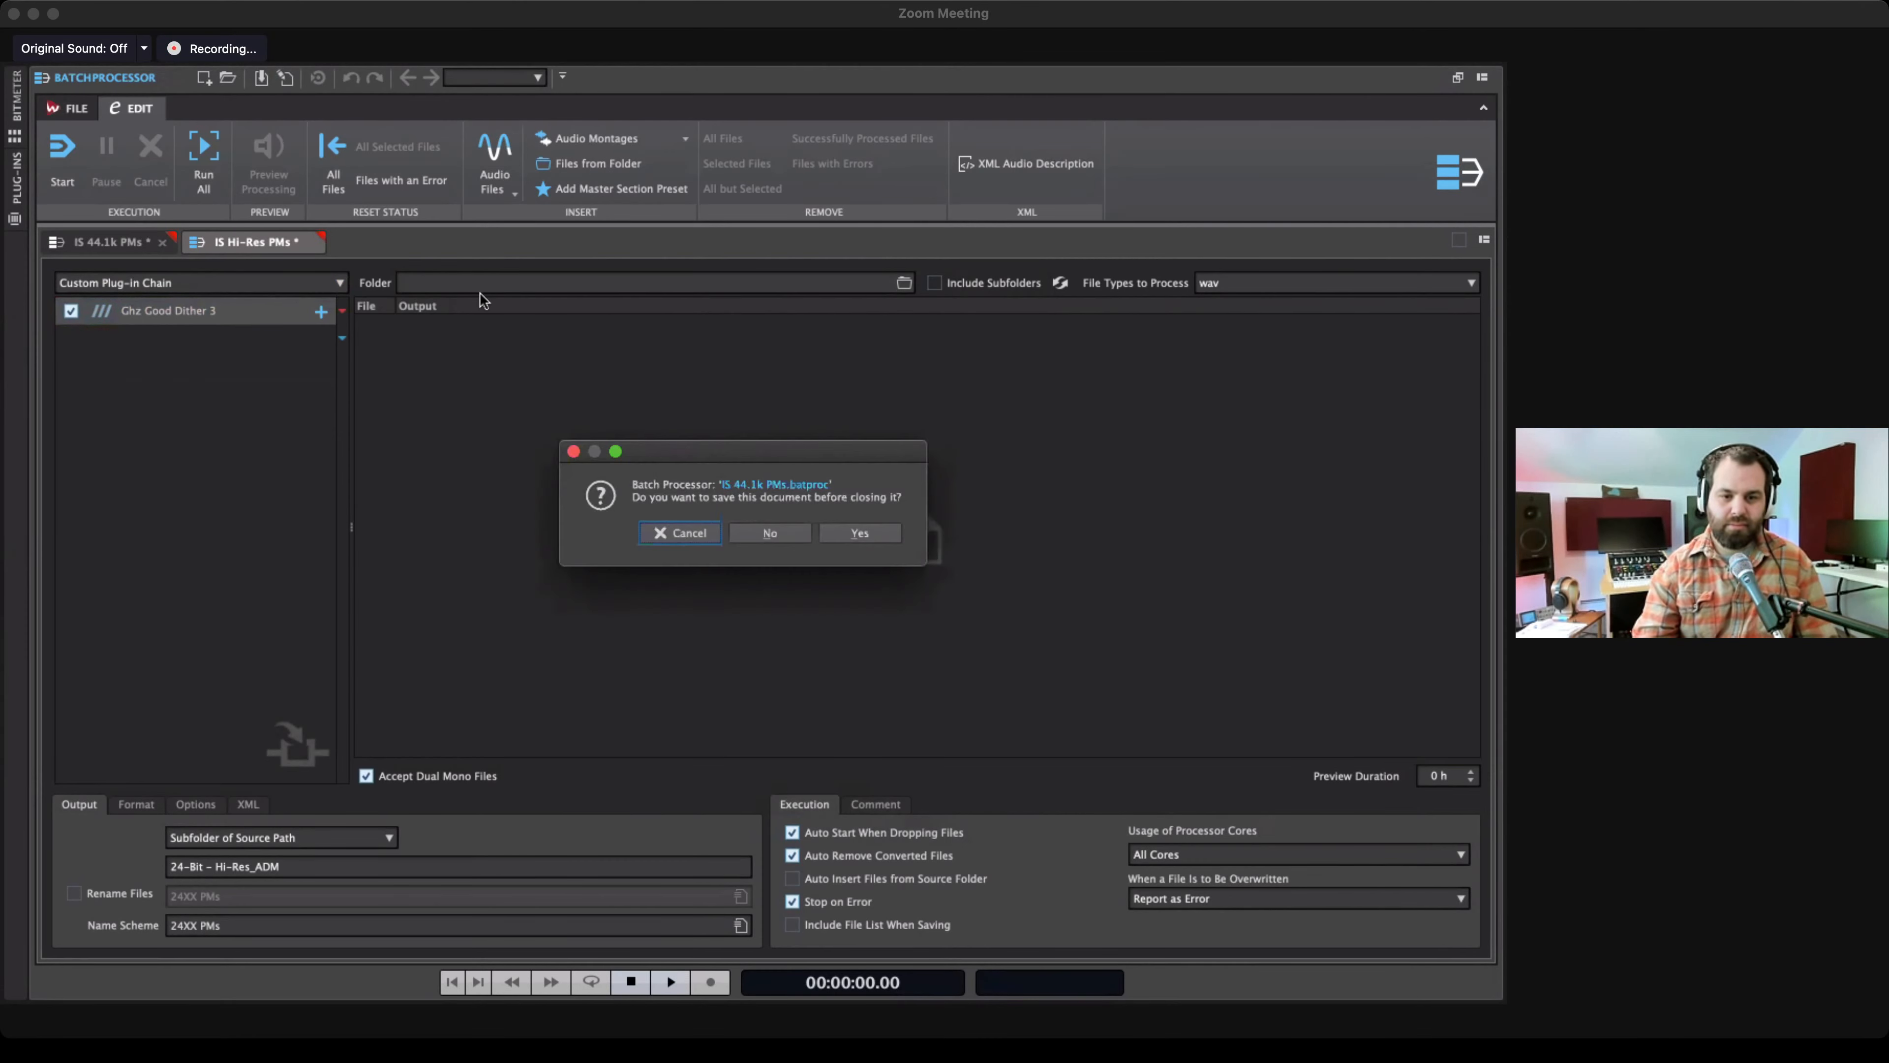
{"action": "left_click", "coordinate": [794, 533]}
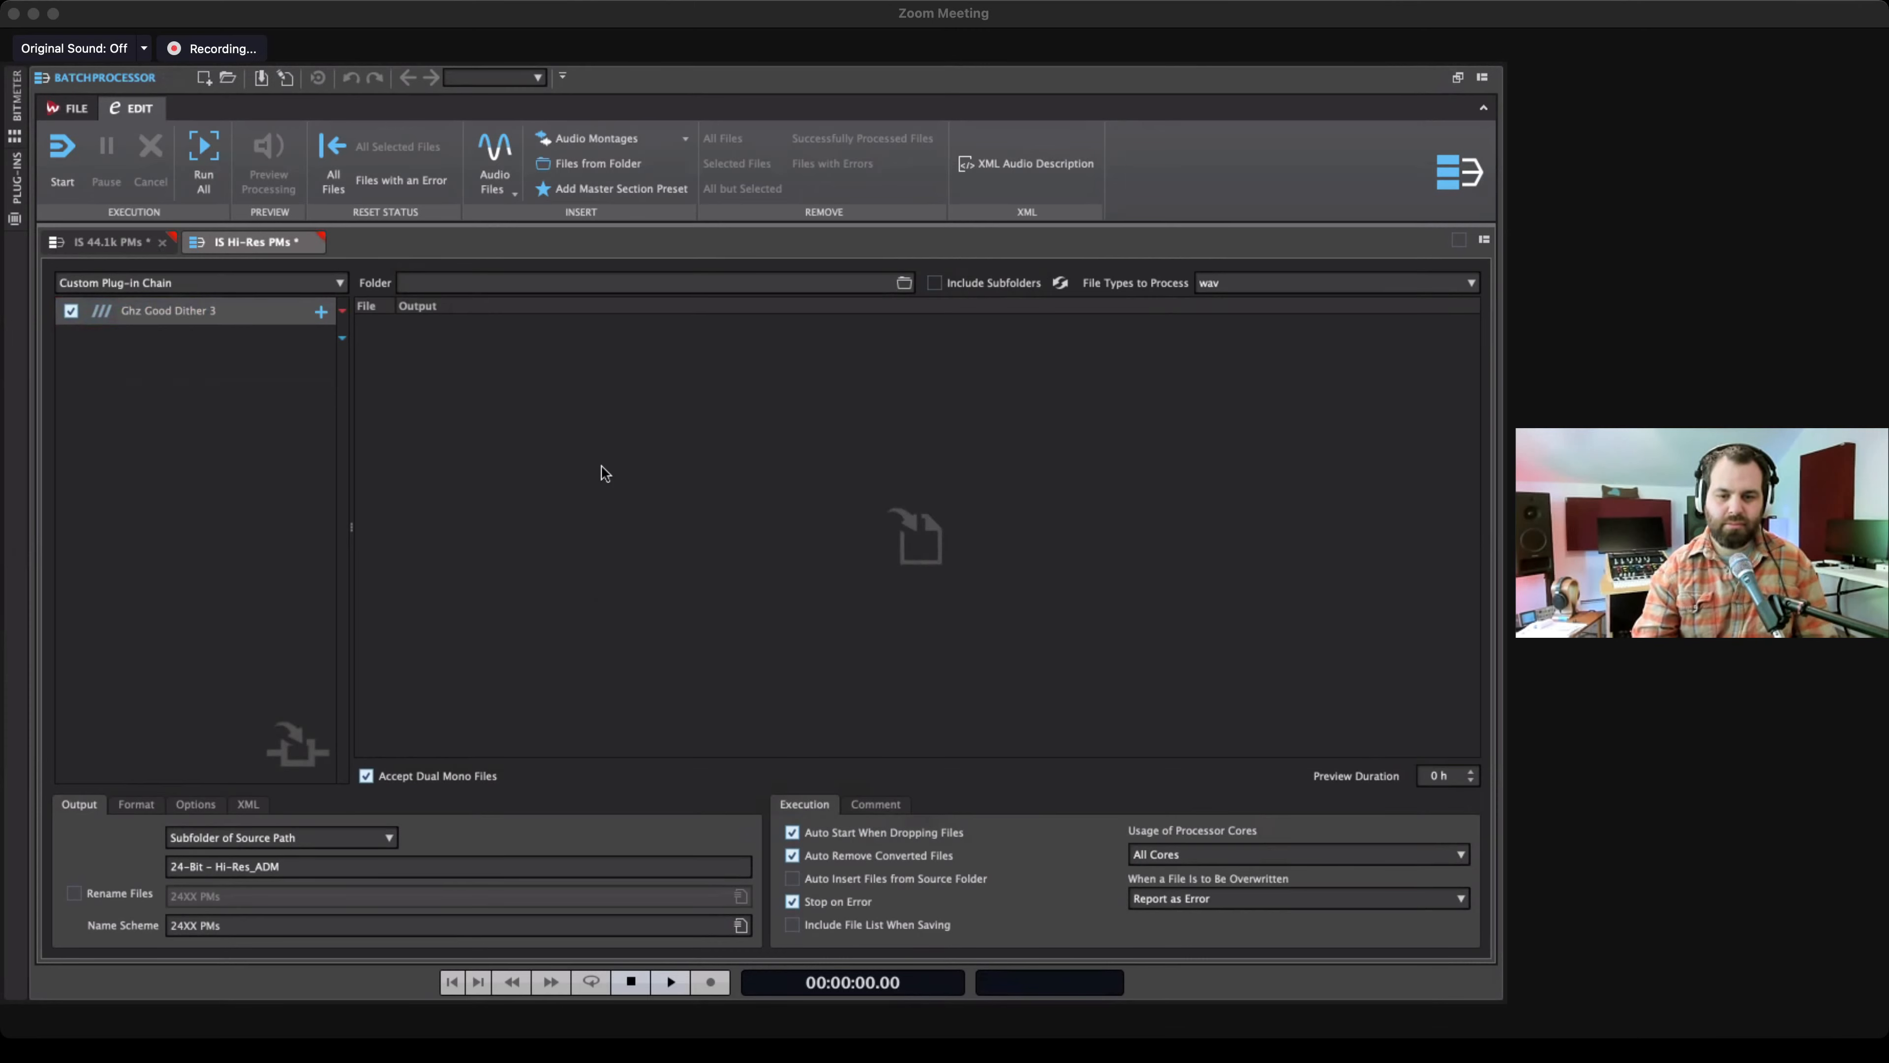
{"action": "left_click", "coordinate": [170, 242]}
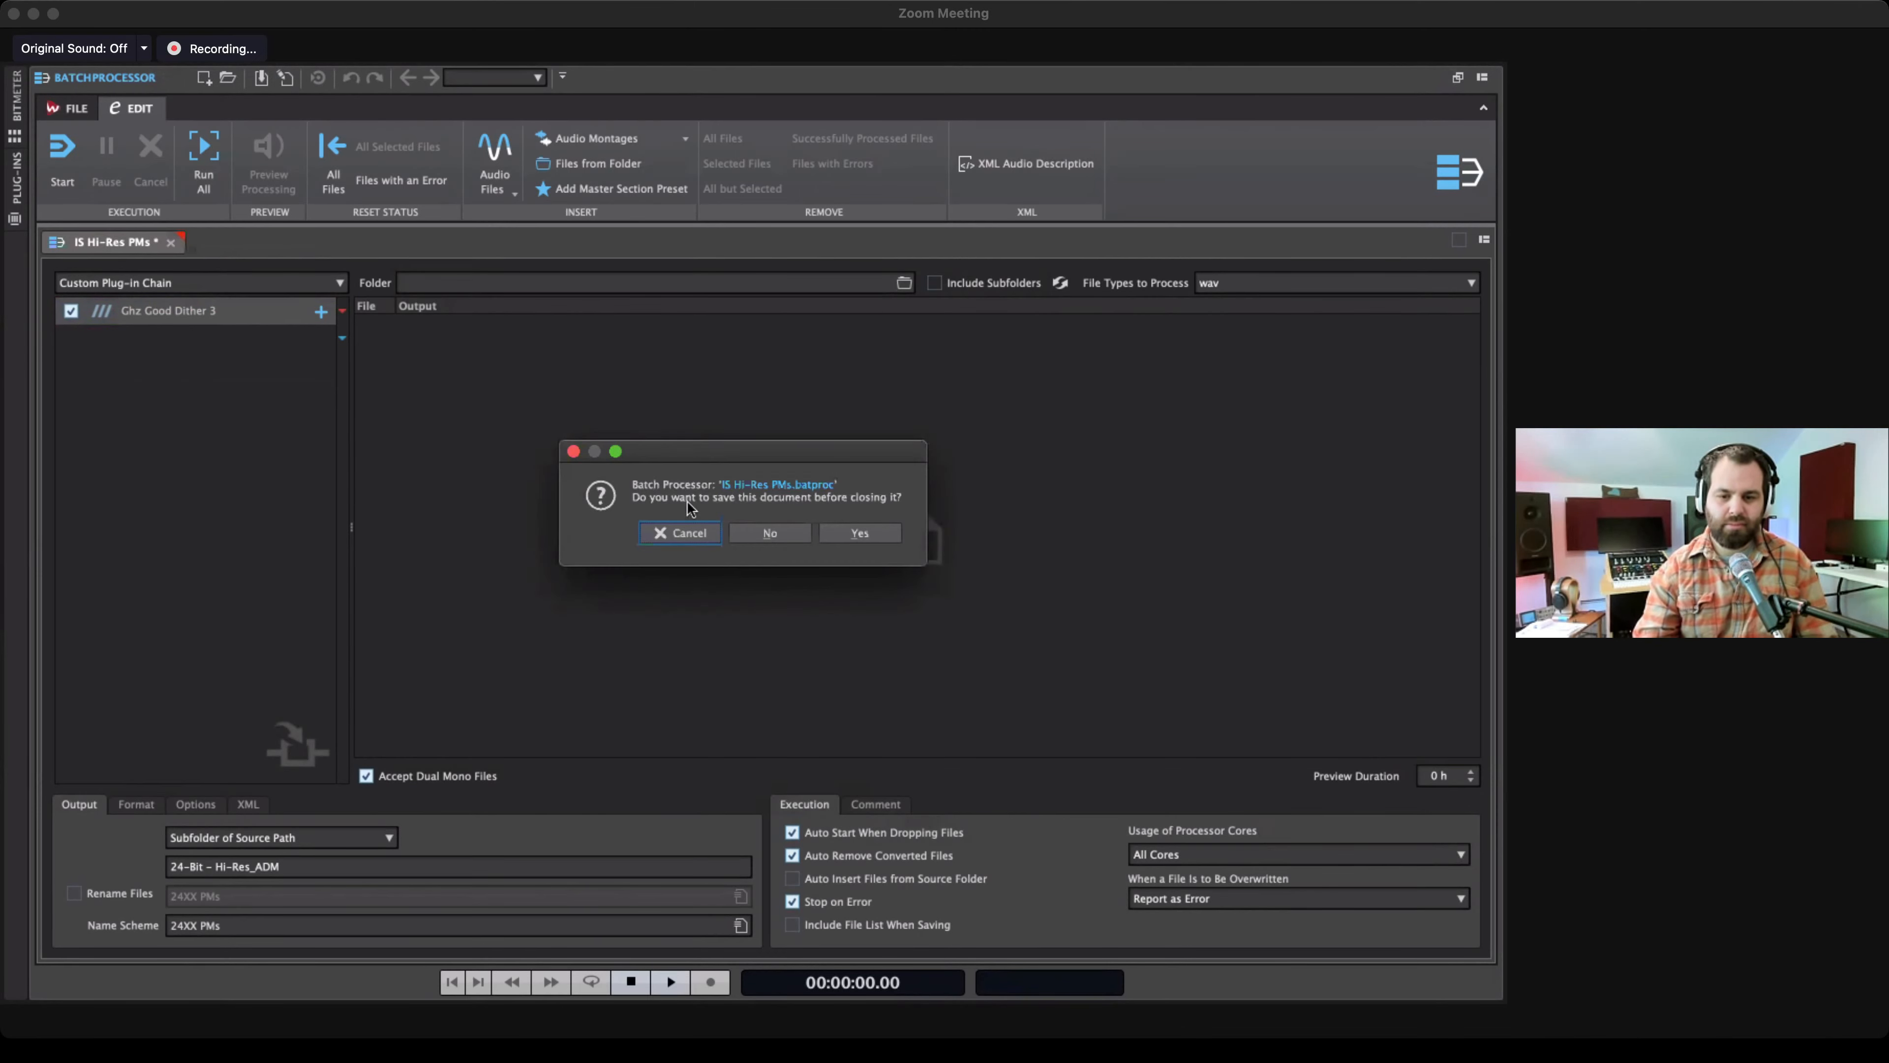
{"action": "left_click", "coordinate": [773, 531]}
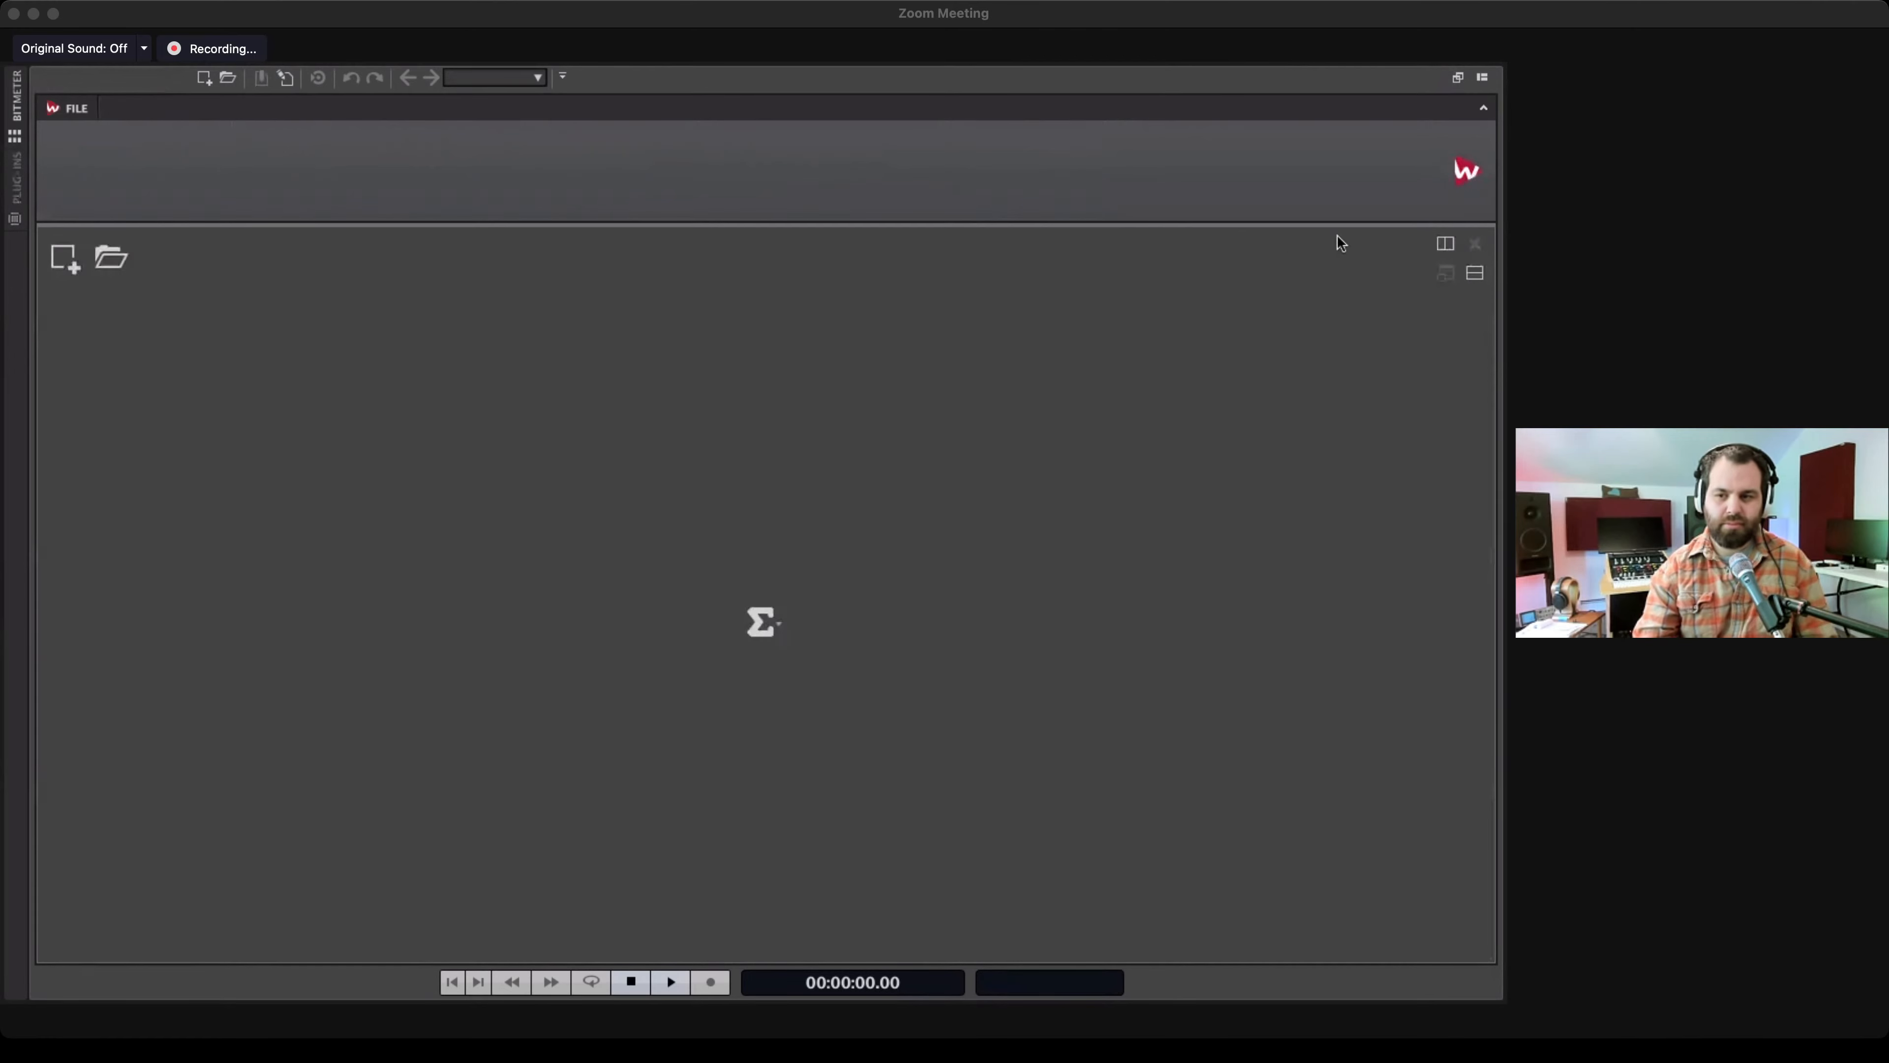
{"action": "left_click", "coordinate": [1457, 80]}
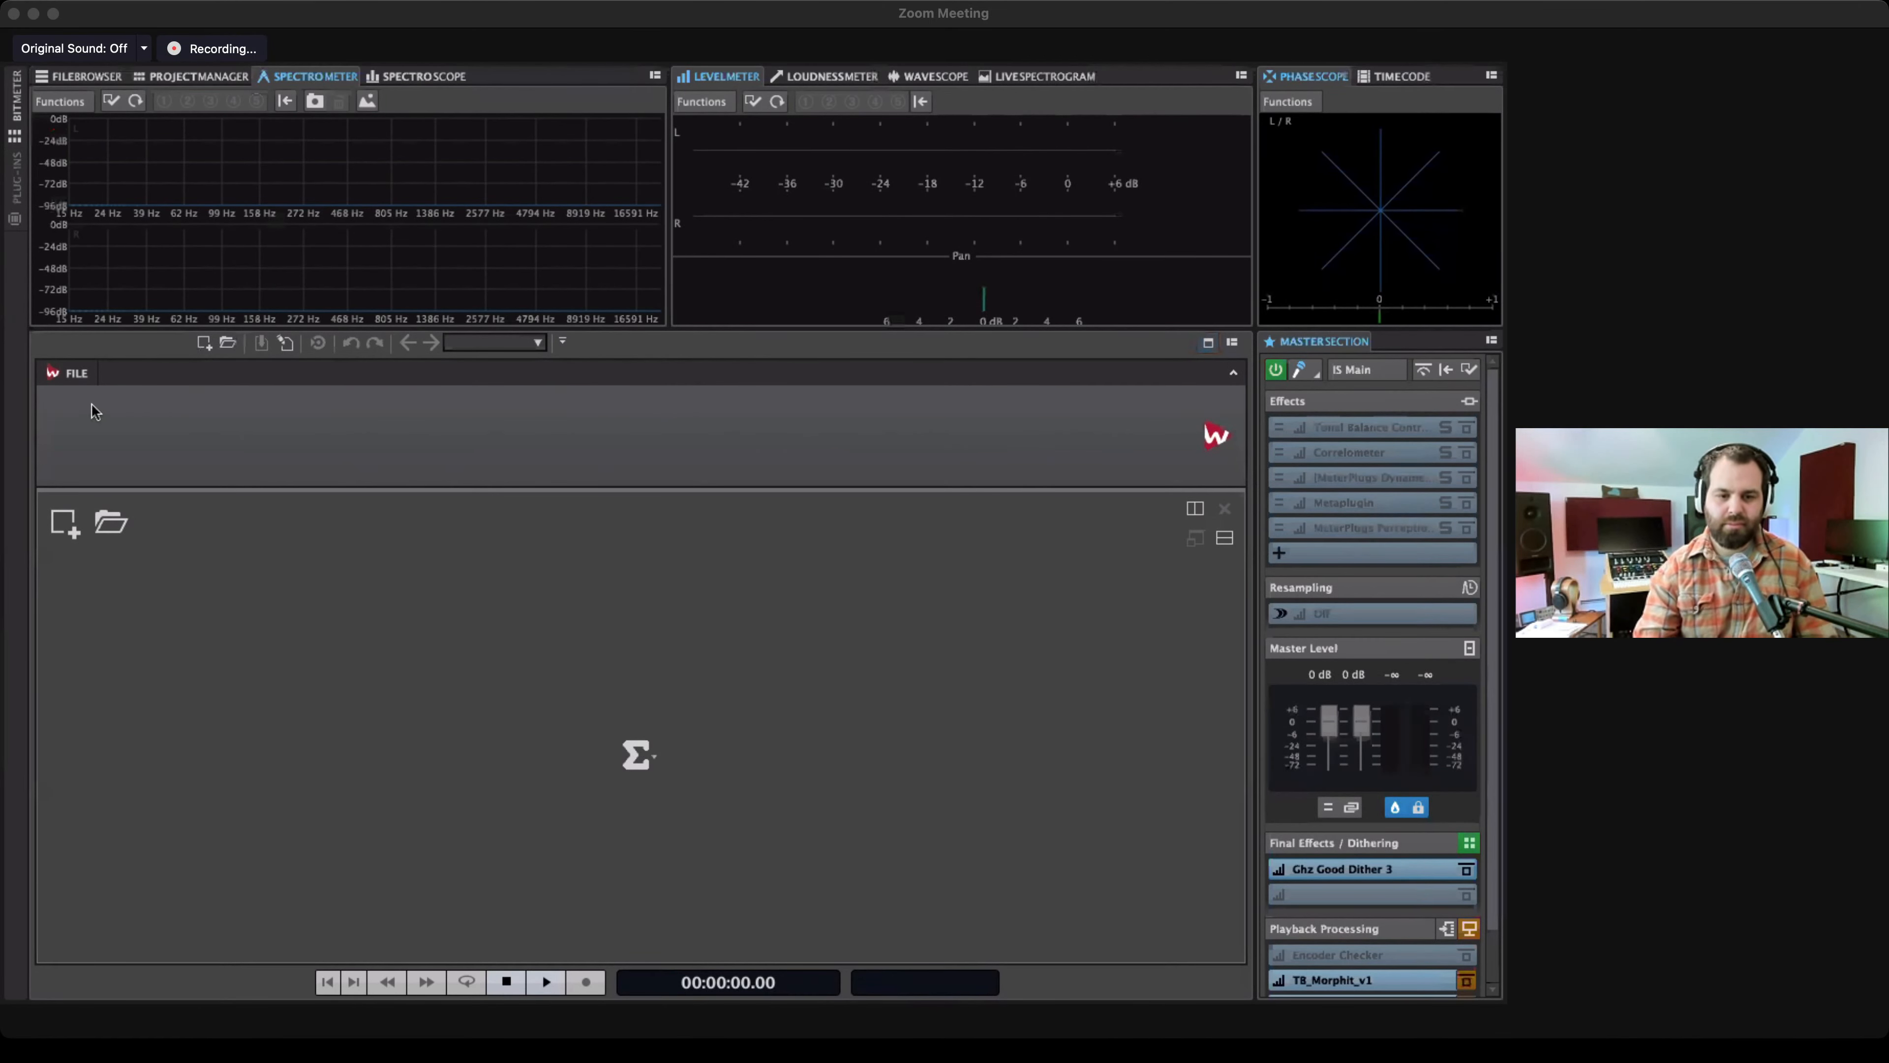
Create an empty batch processor and maximize its workspace area.
{"action": "left_click", "coordinate": [75, 373]}
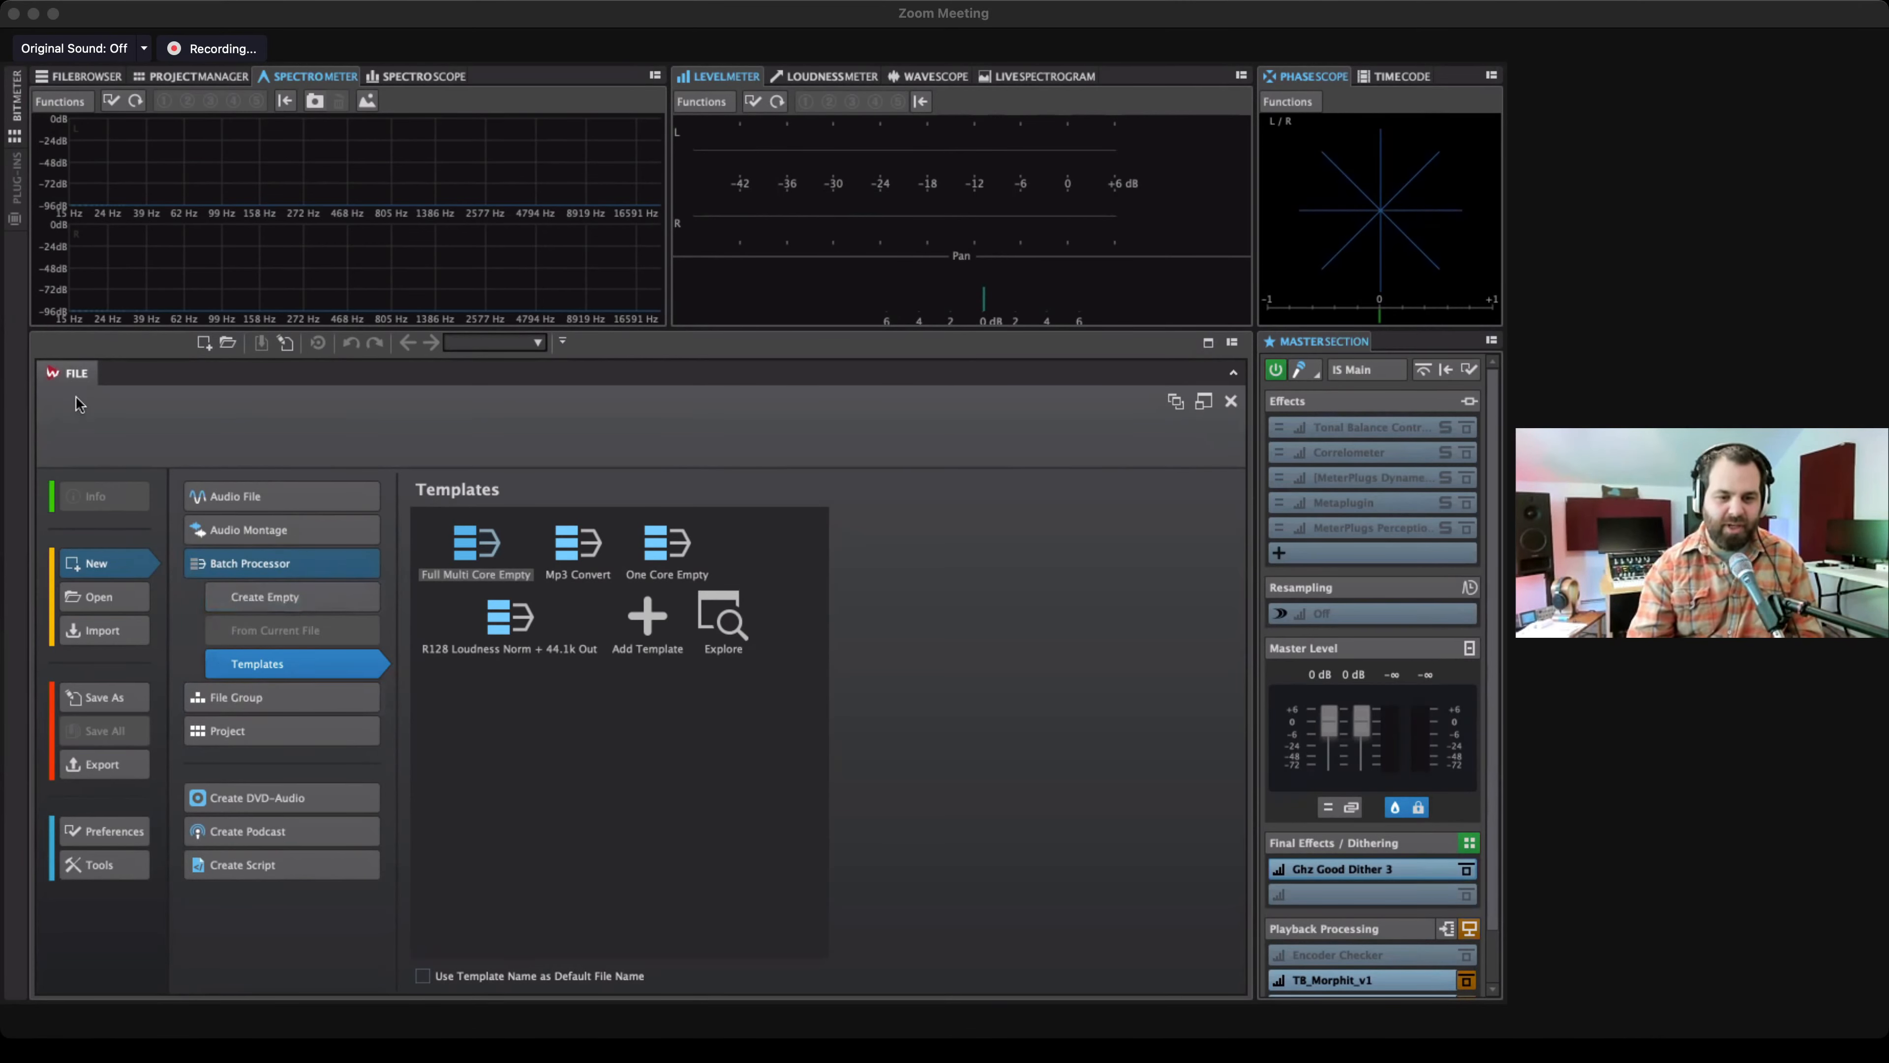
{"action": "left_click", "coordinate": [71, 374]}
{"action": "left_click", "coordinate": [71, 374]}
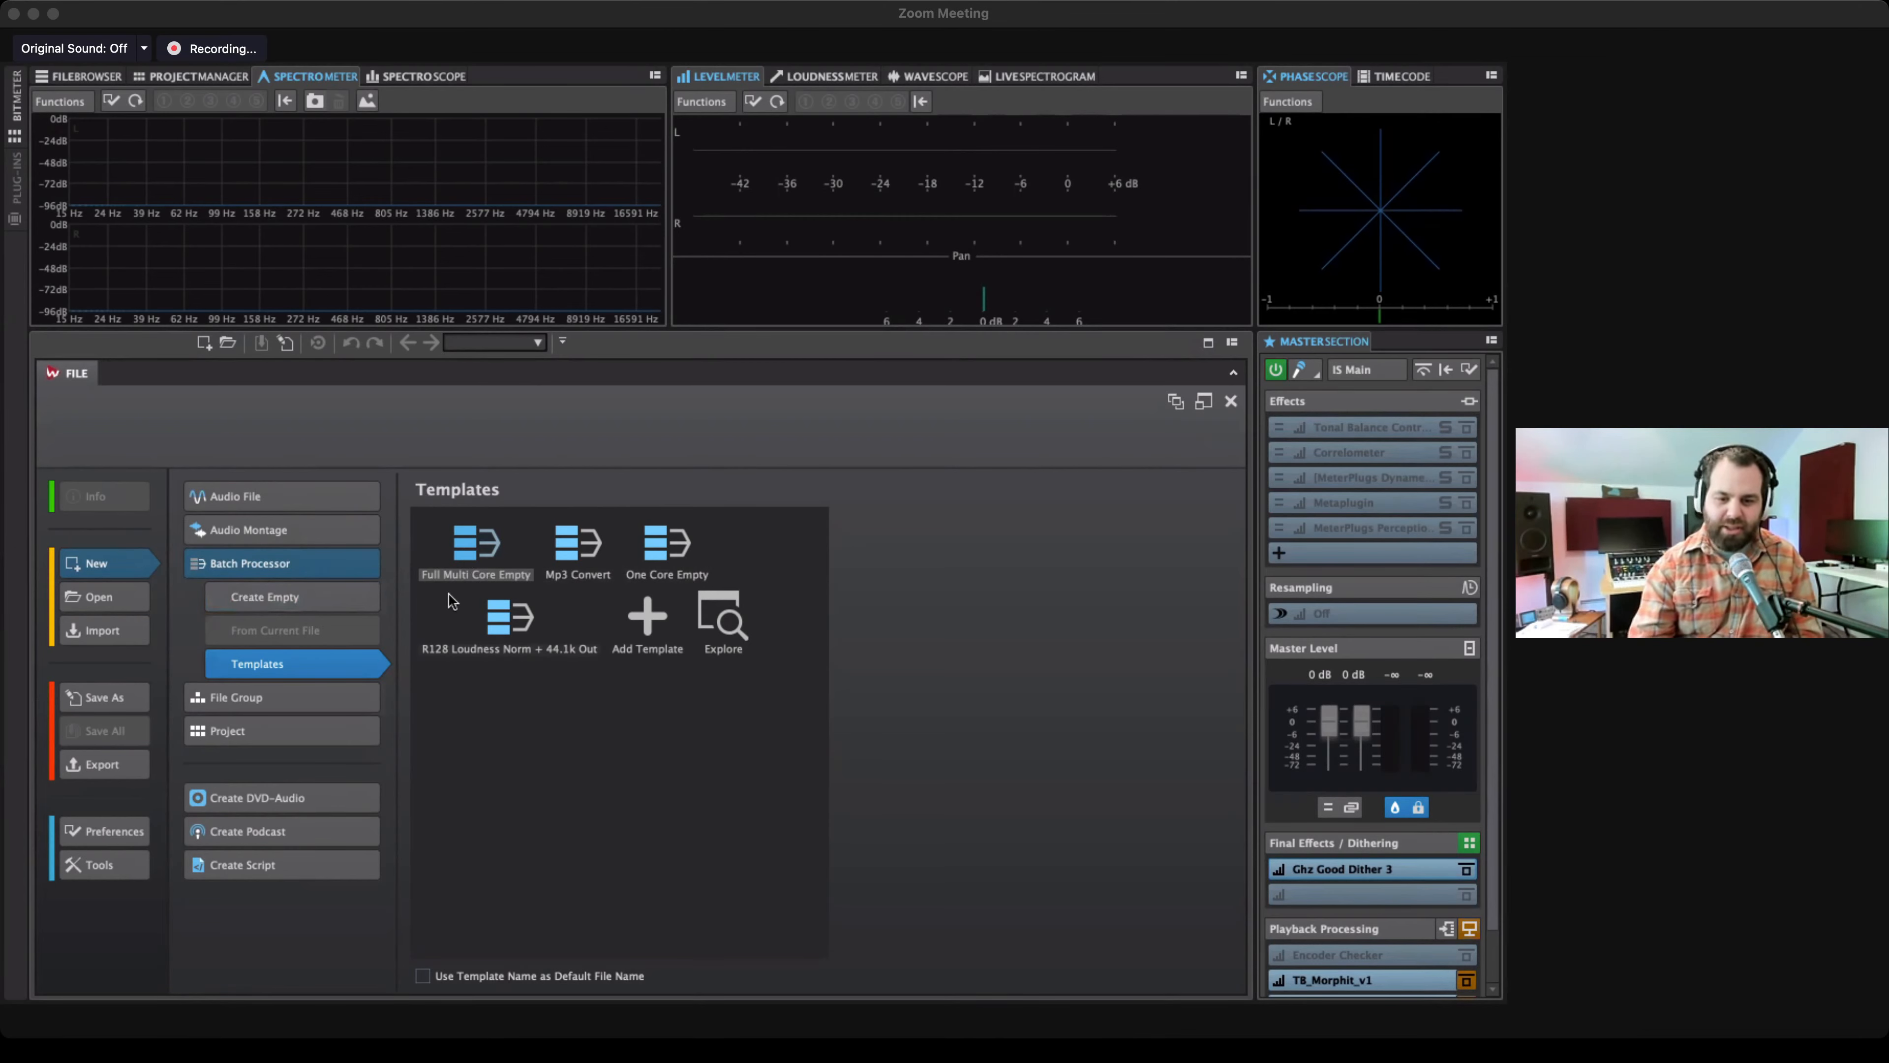
{"action": "left_click", "coordinate": [299, 595]}
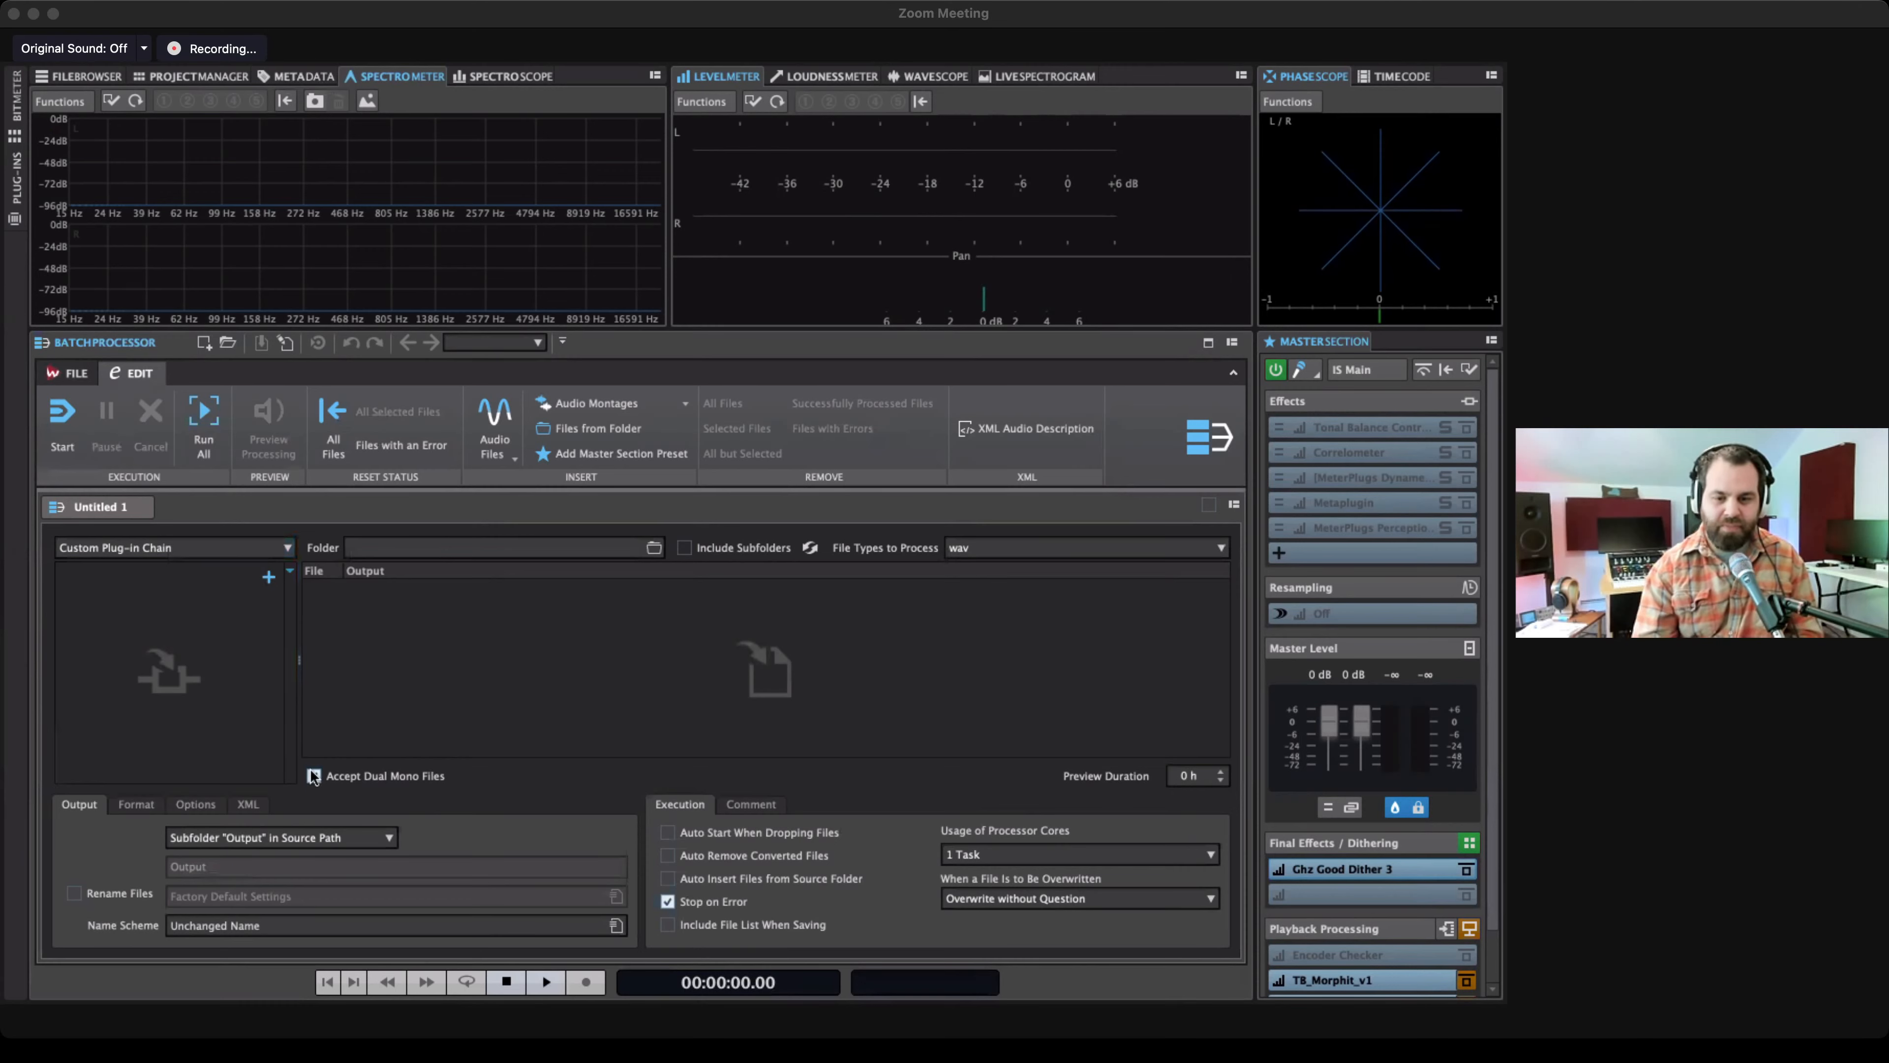
{"action": "left_click", "coordinate": [1208, 341]}
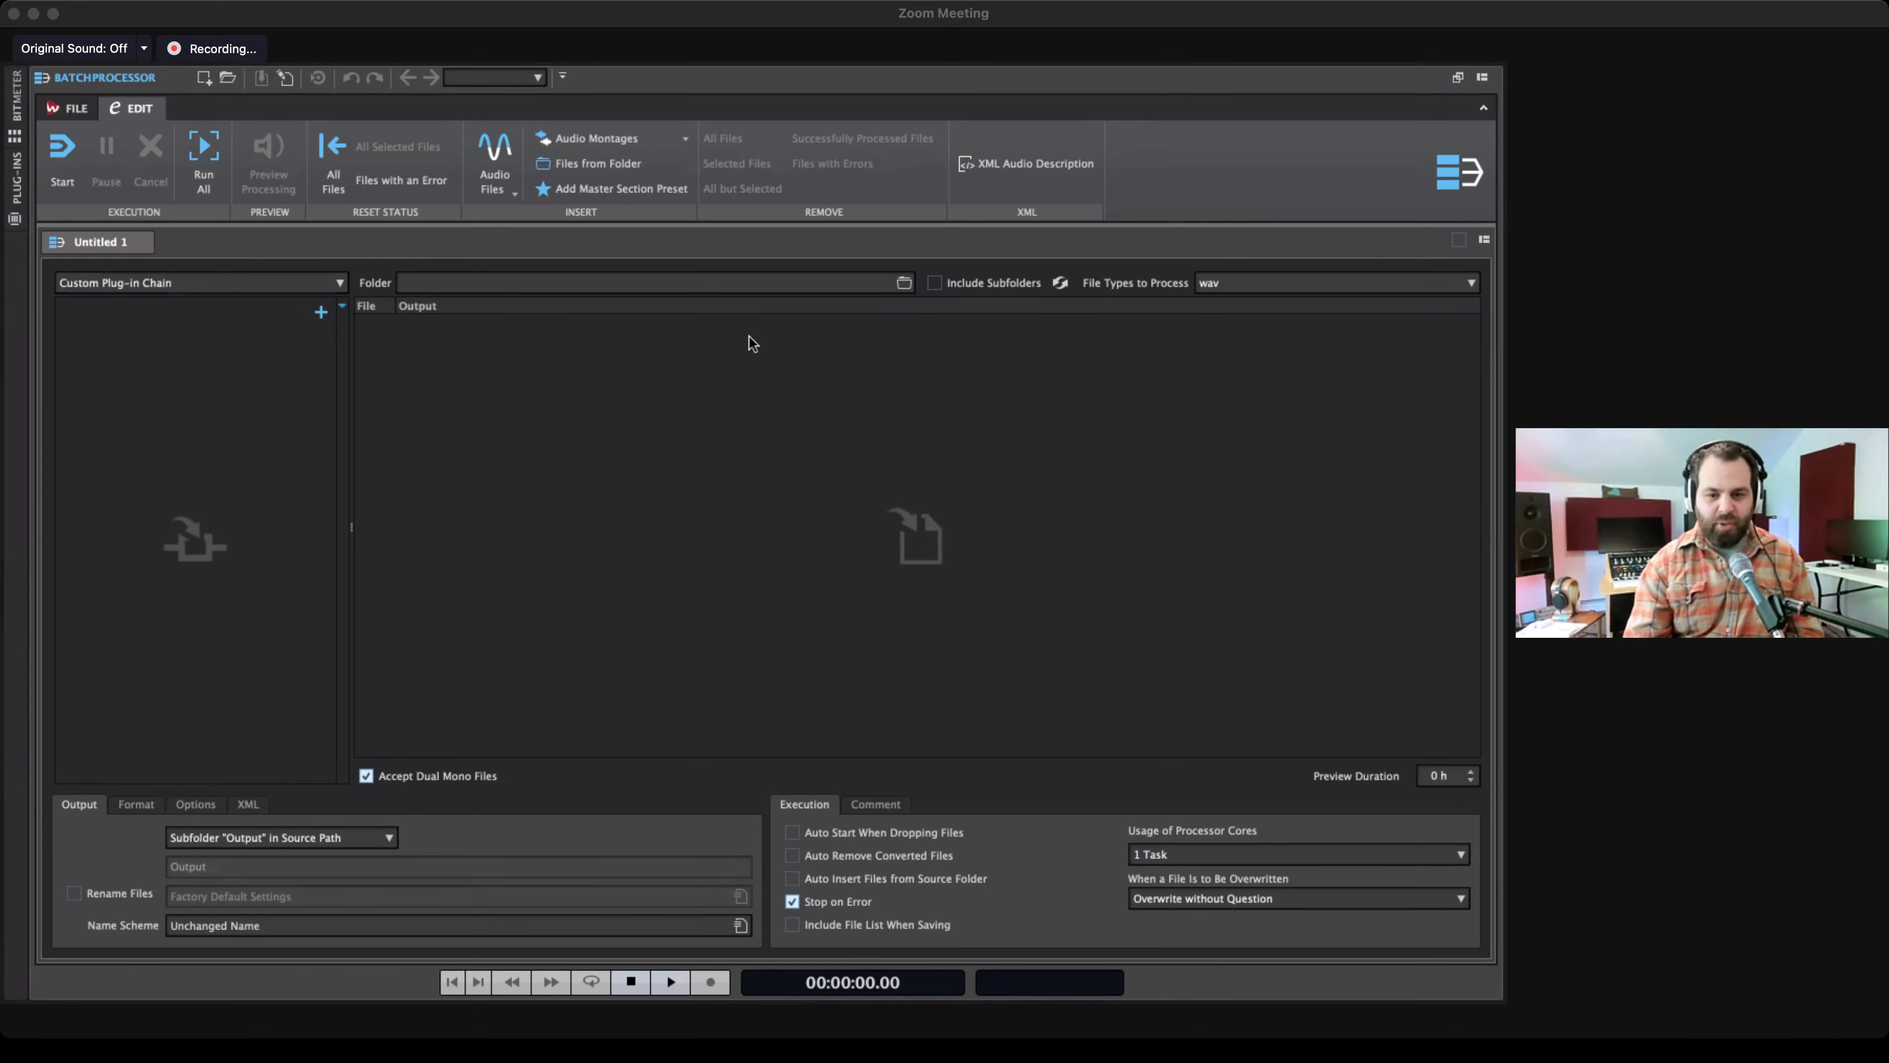
Look at the source folder option and the available file types to process in the new batch processor.
{"action": "left_click", "coordinate": [904, 284]}
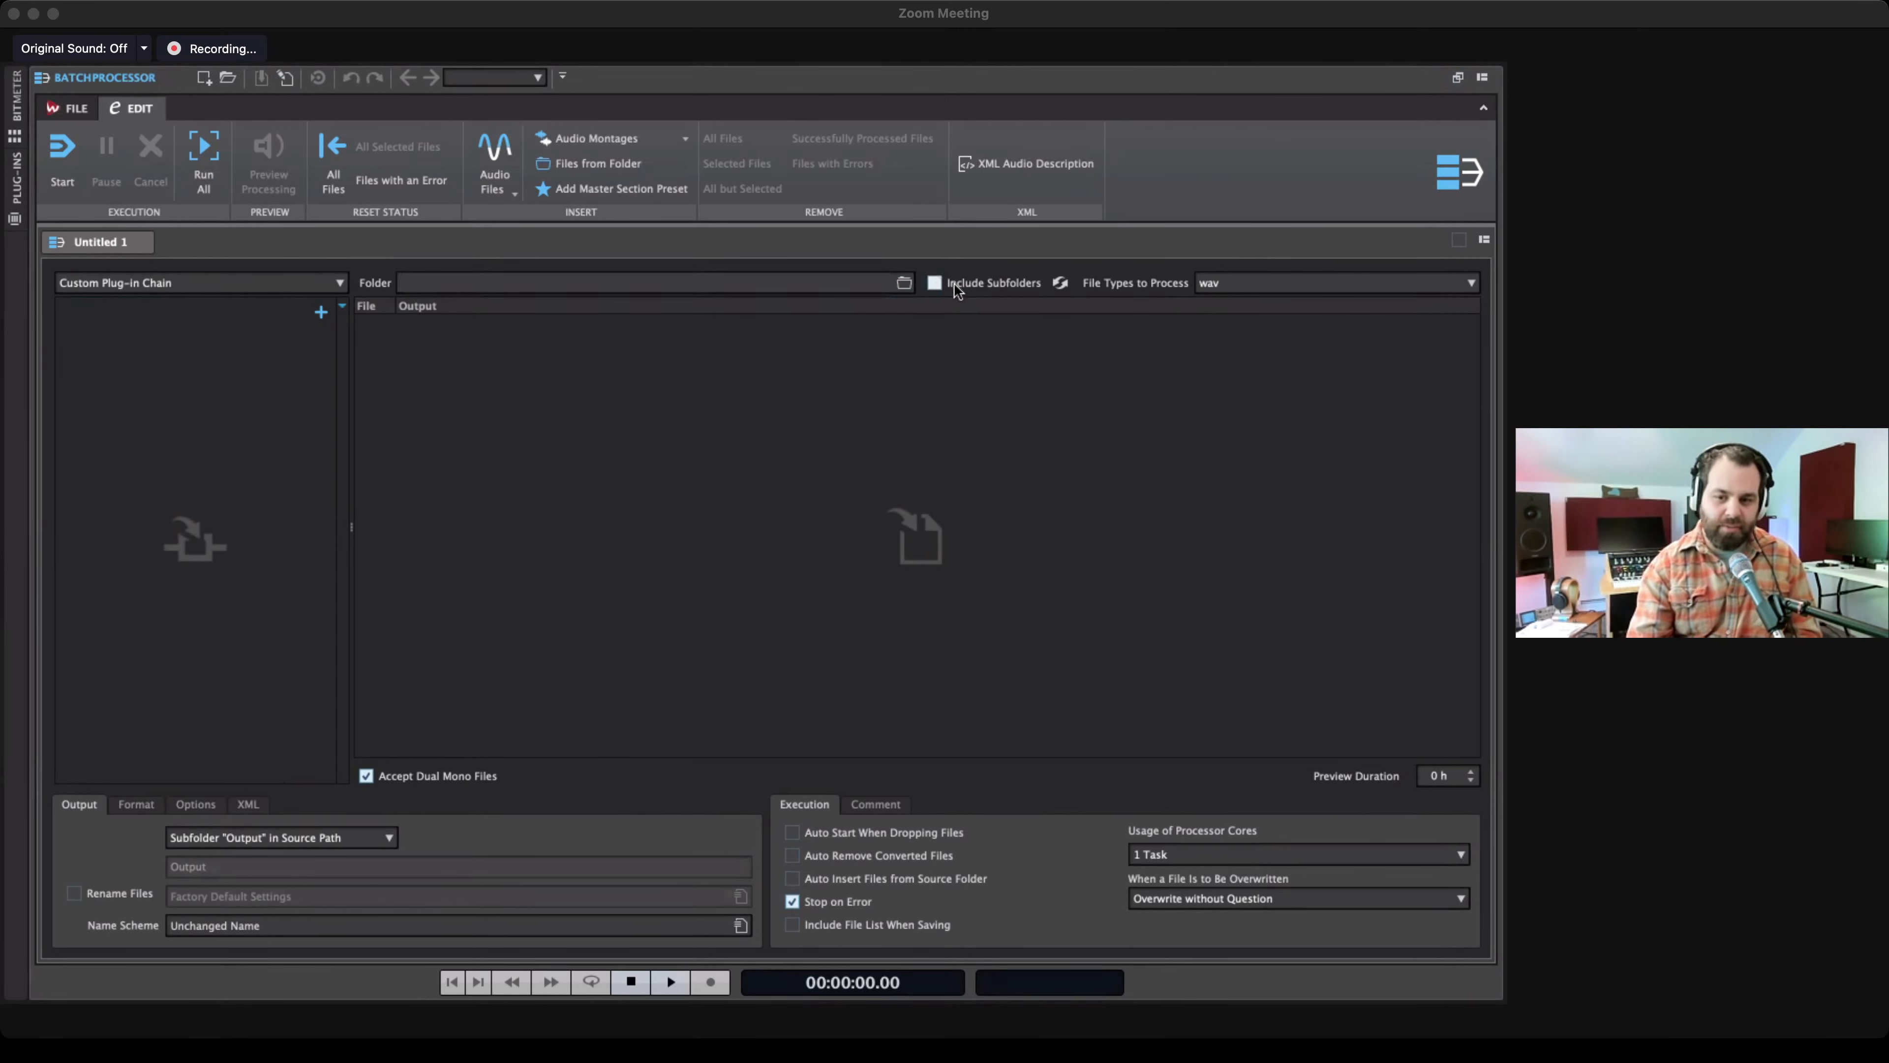
{"action": "left_click", "coordinate": [1237, 286]}
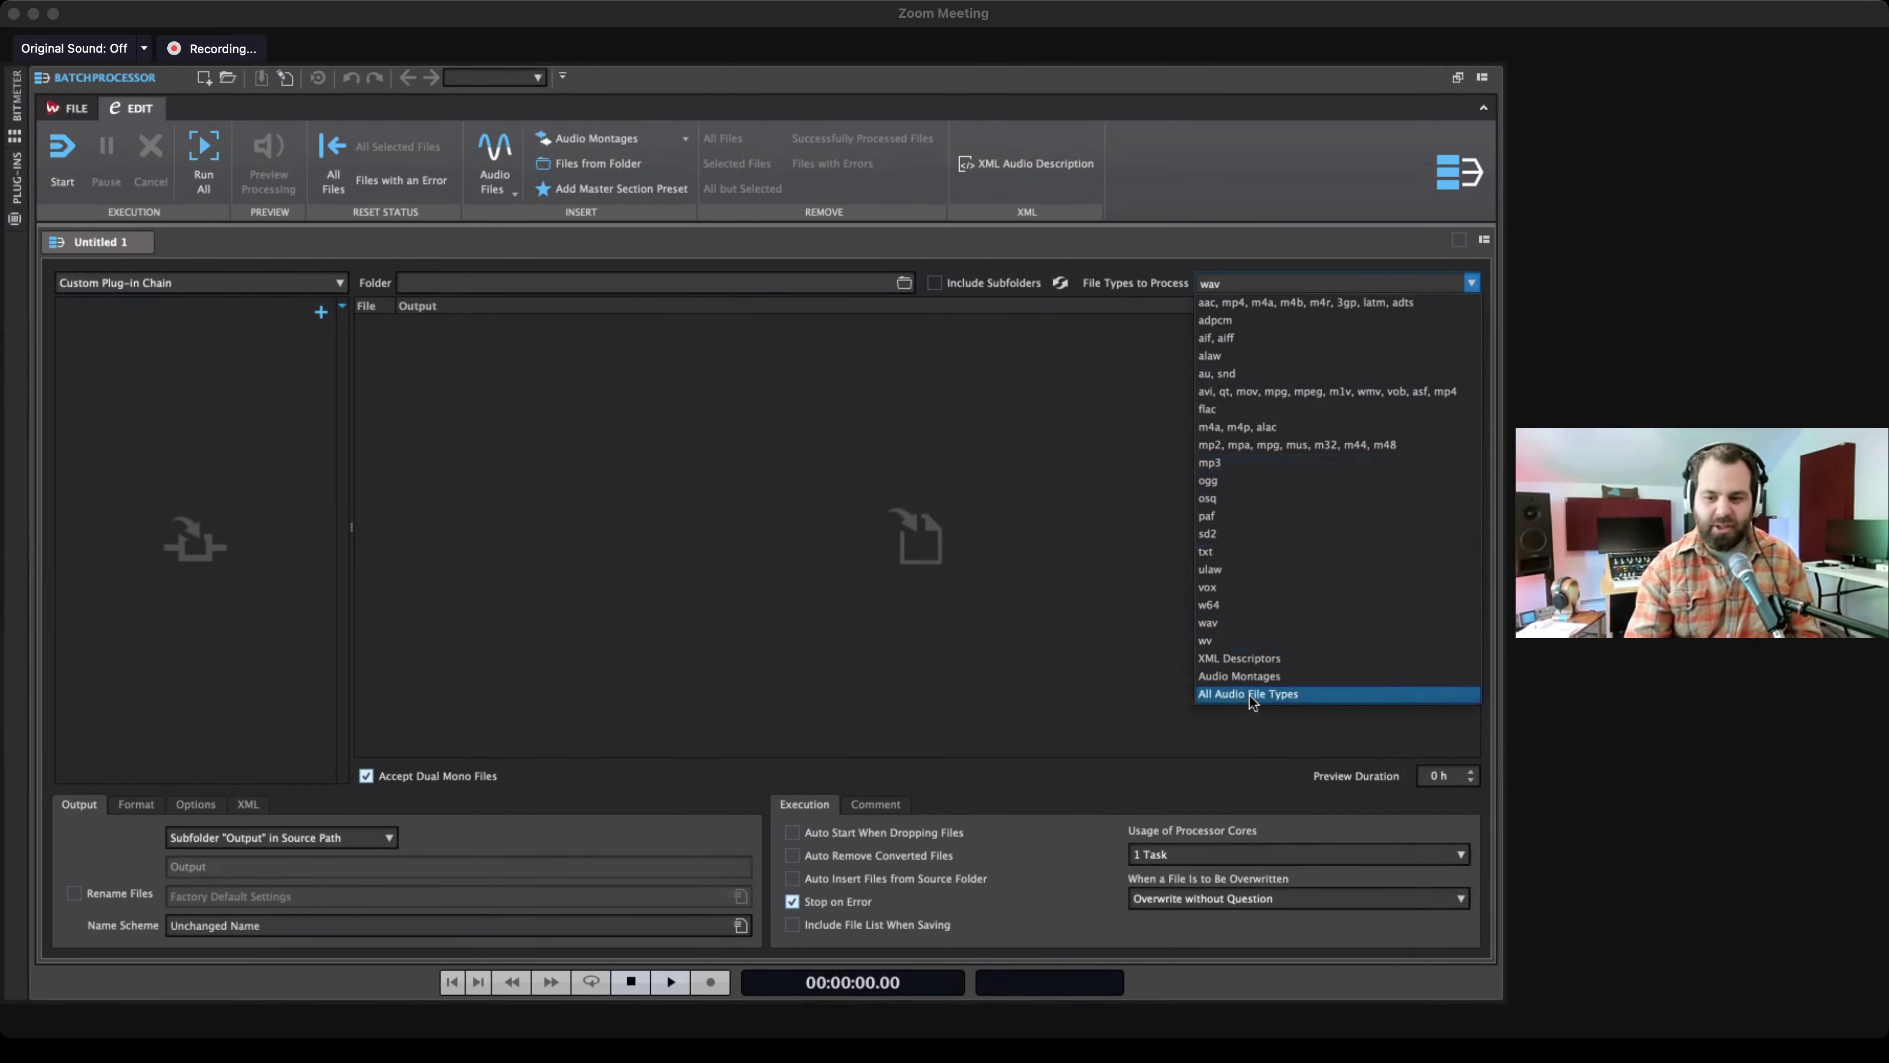
{"action": "left_click", "coordinate": [749, 579]}
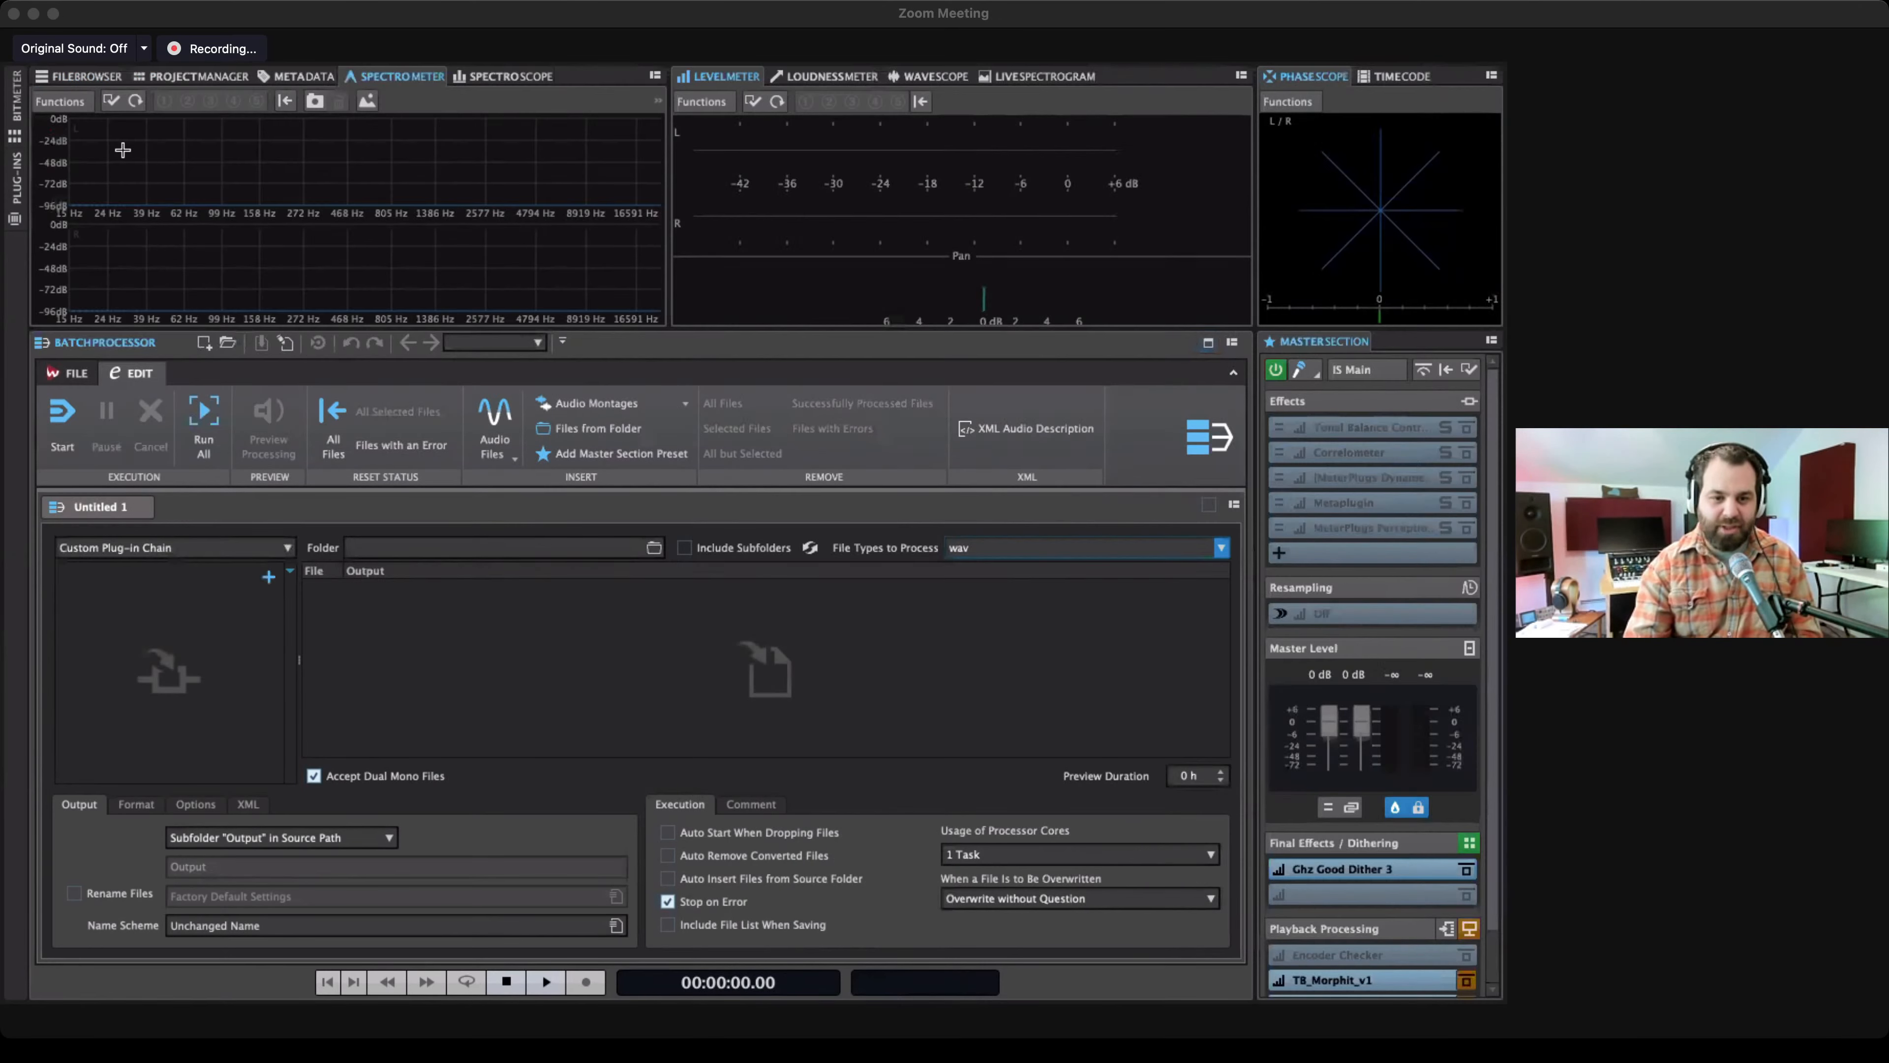
Browse the 05 Mastering folder and its RC - 210529 - Honey Remix - IS Master subfolder, and return to the maximized batch processor.
{"action": "left_click", "coordinate": [94, 77]}
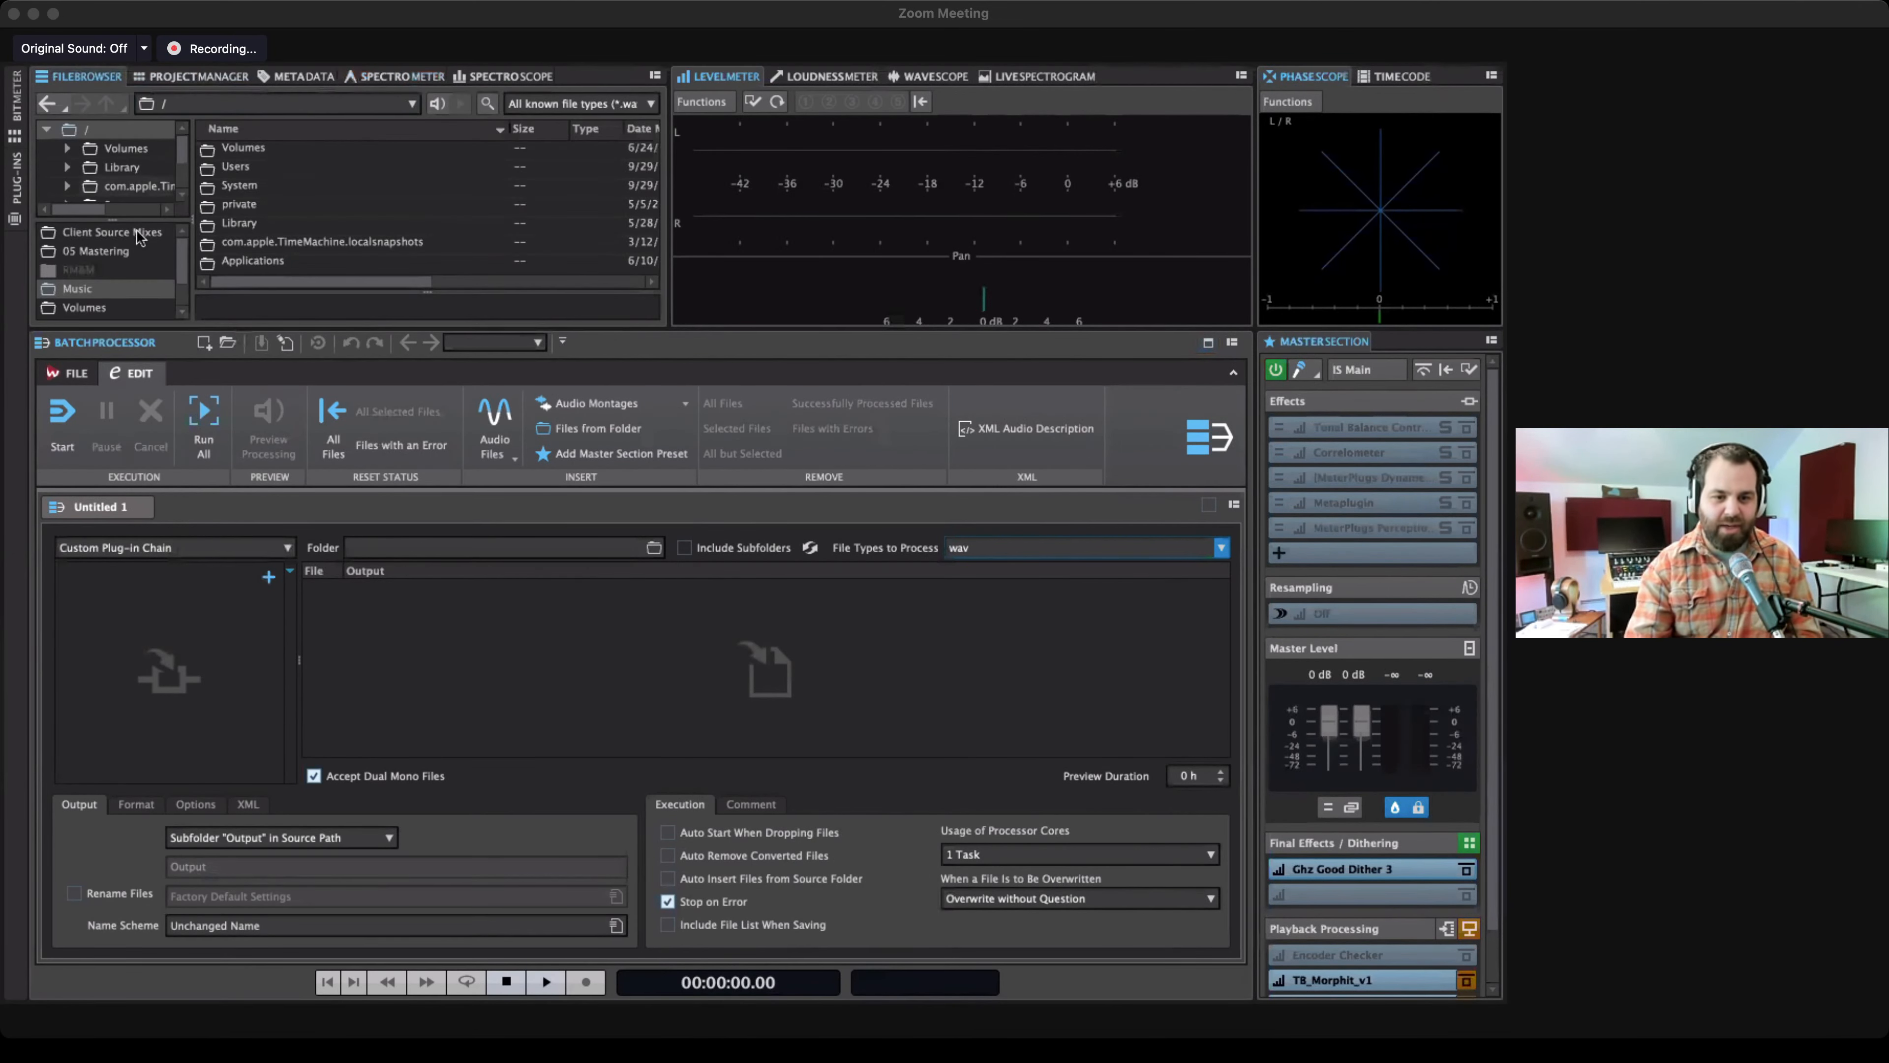
{"action": "left_click", "coordinate": [95, 251]}
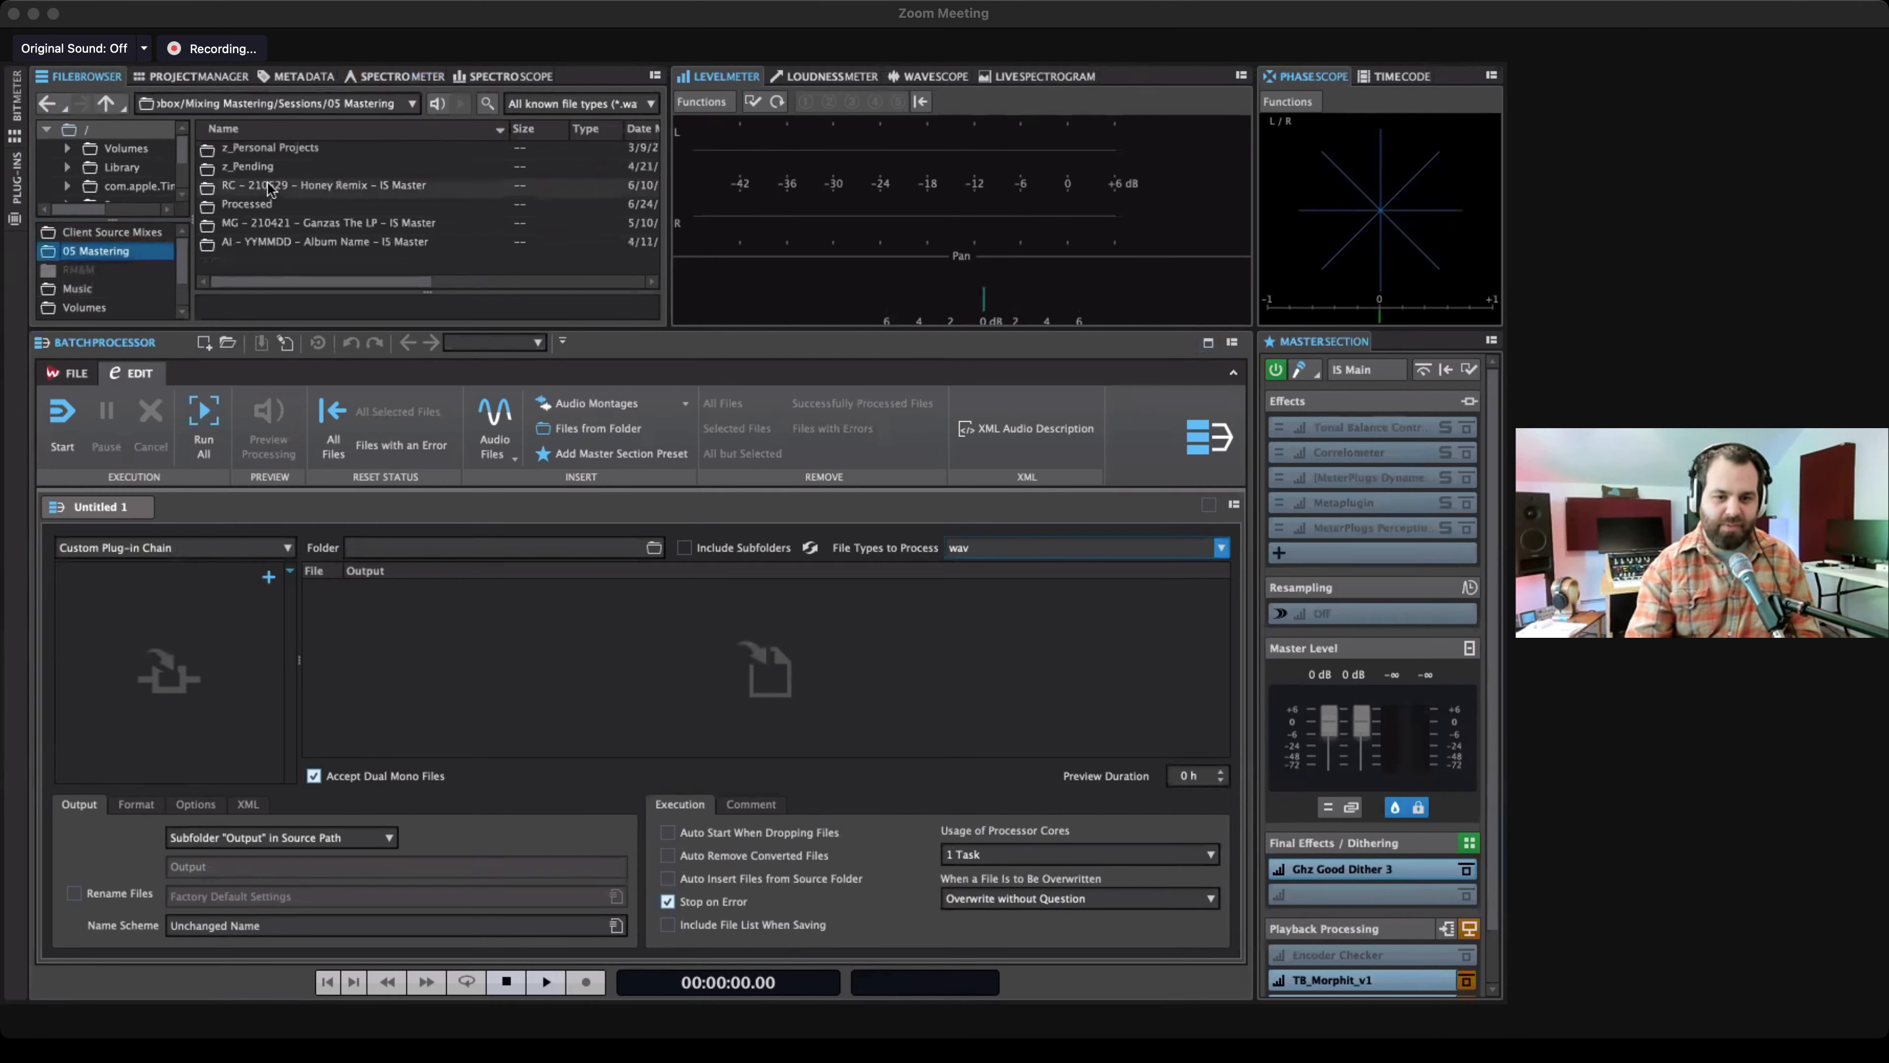
{"action": "double_click", "coordinate": [269, 186]}
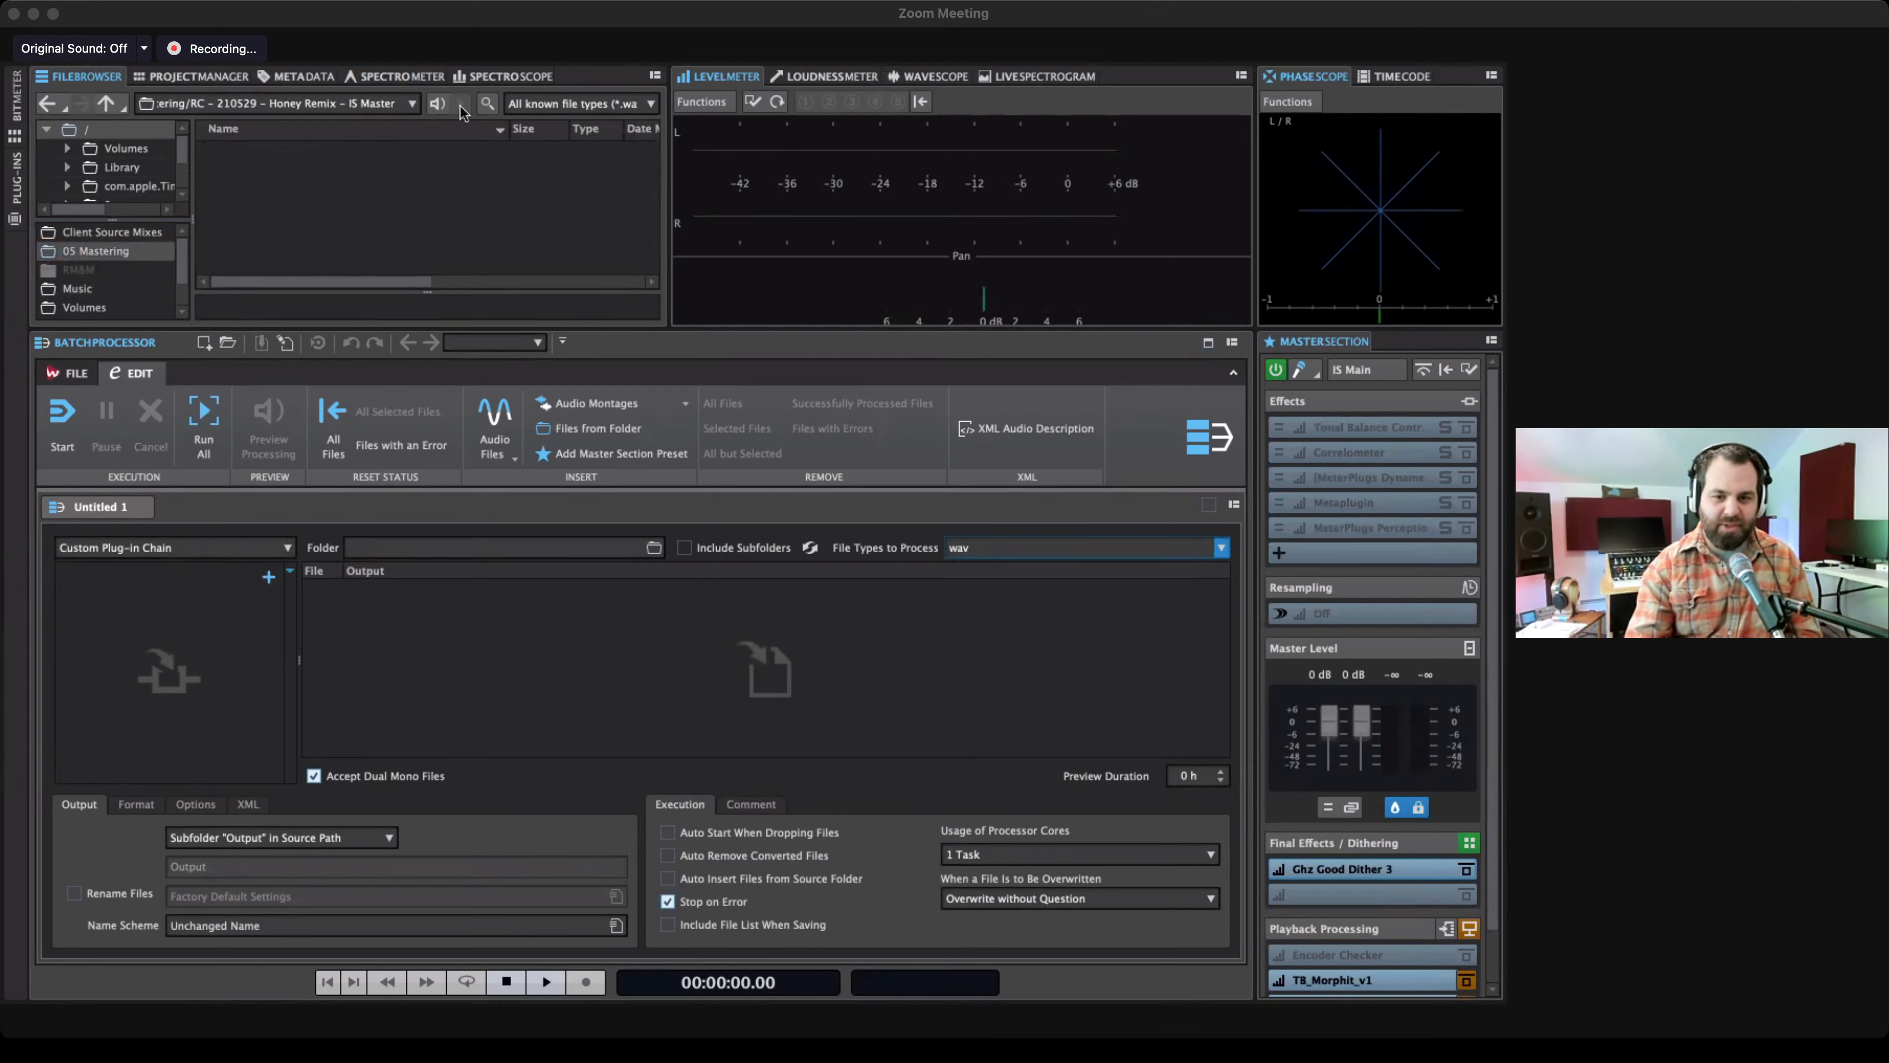
{"action": "left_click", "coordinate": [109, 105]}
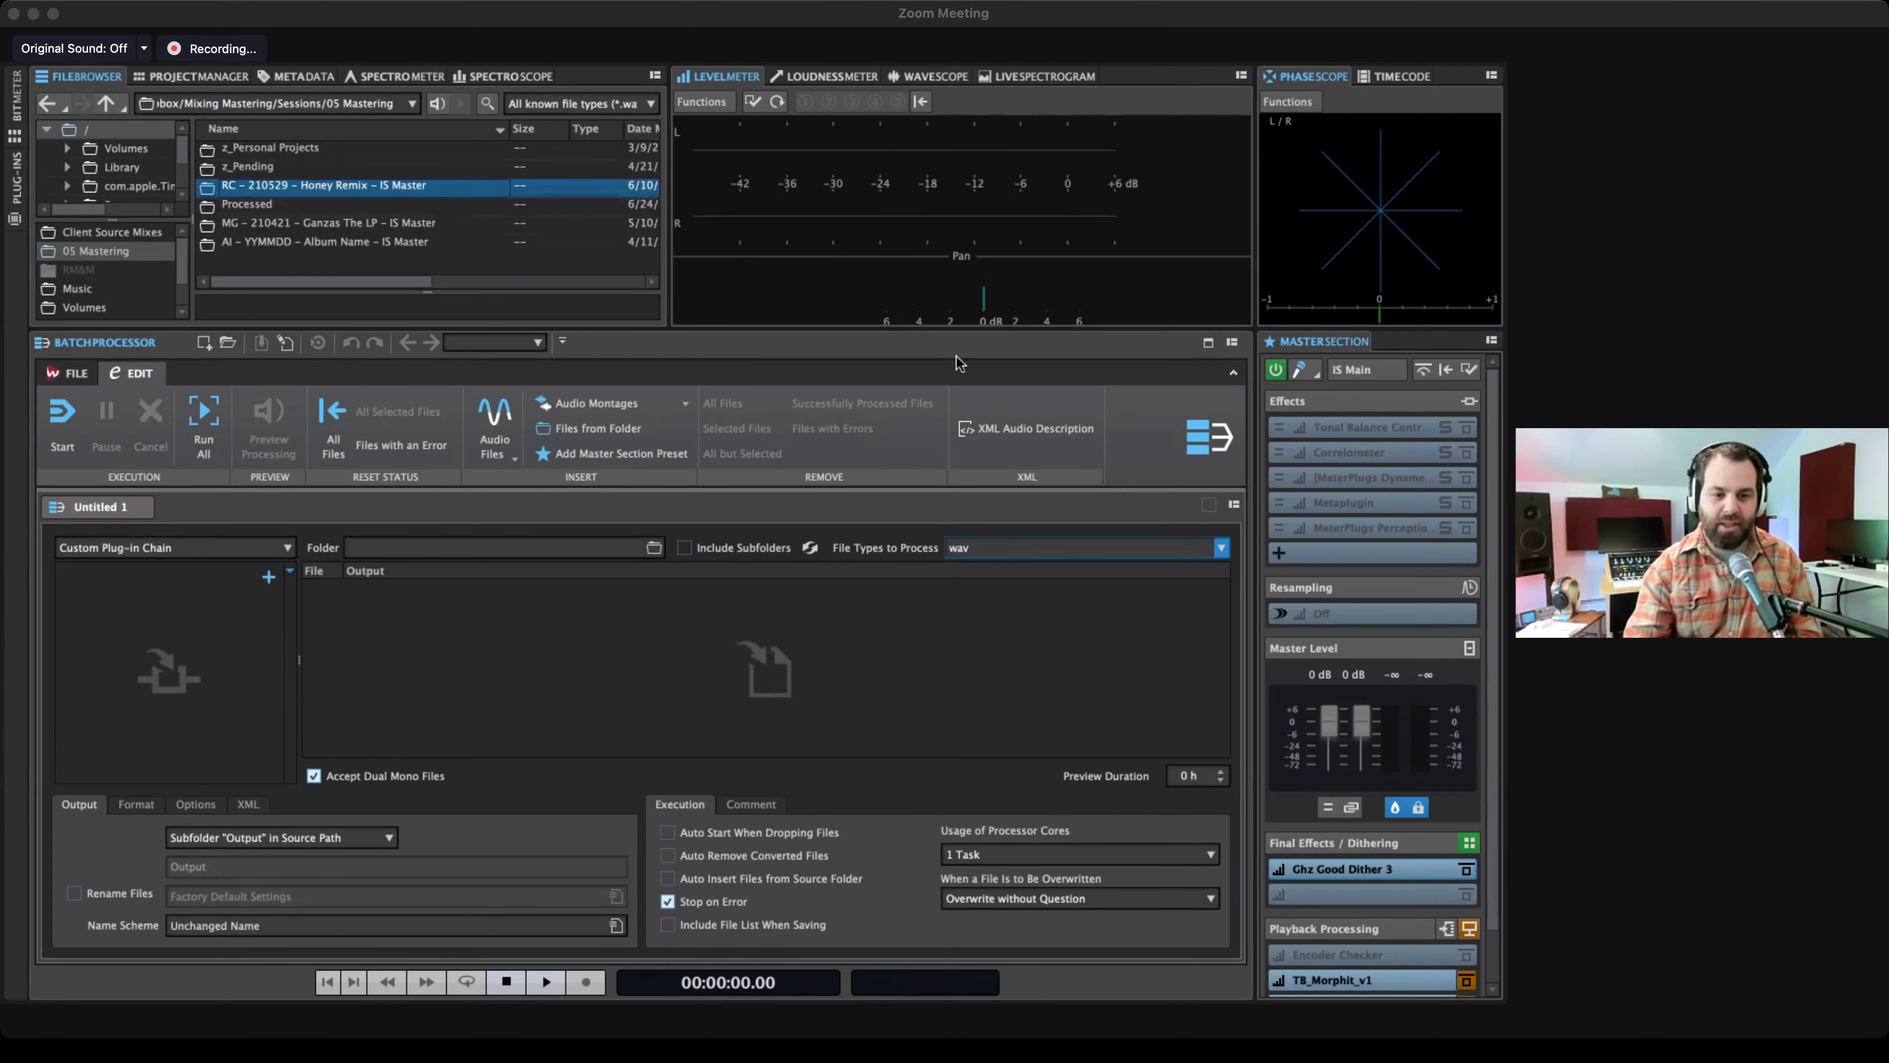
{"action": "left_click", "coordinate": [1209, 344]}
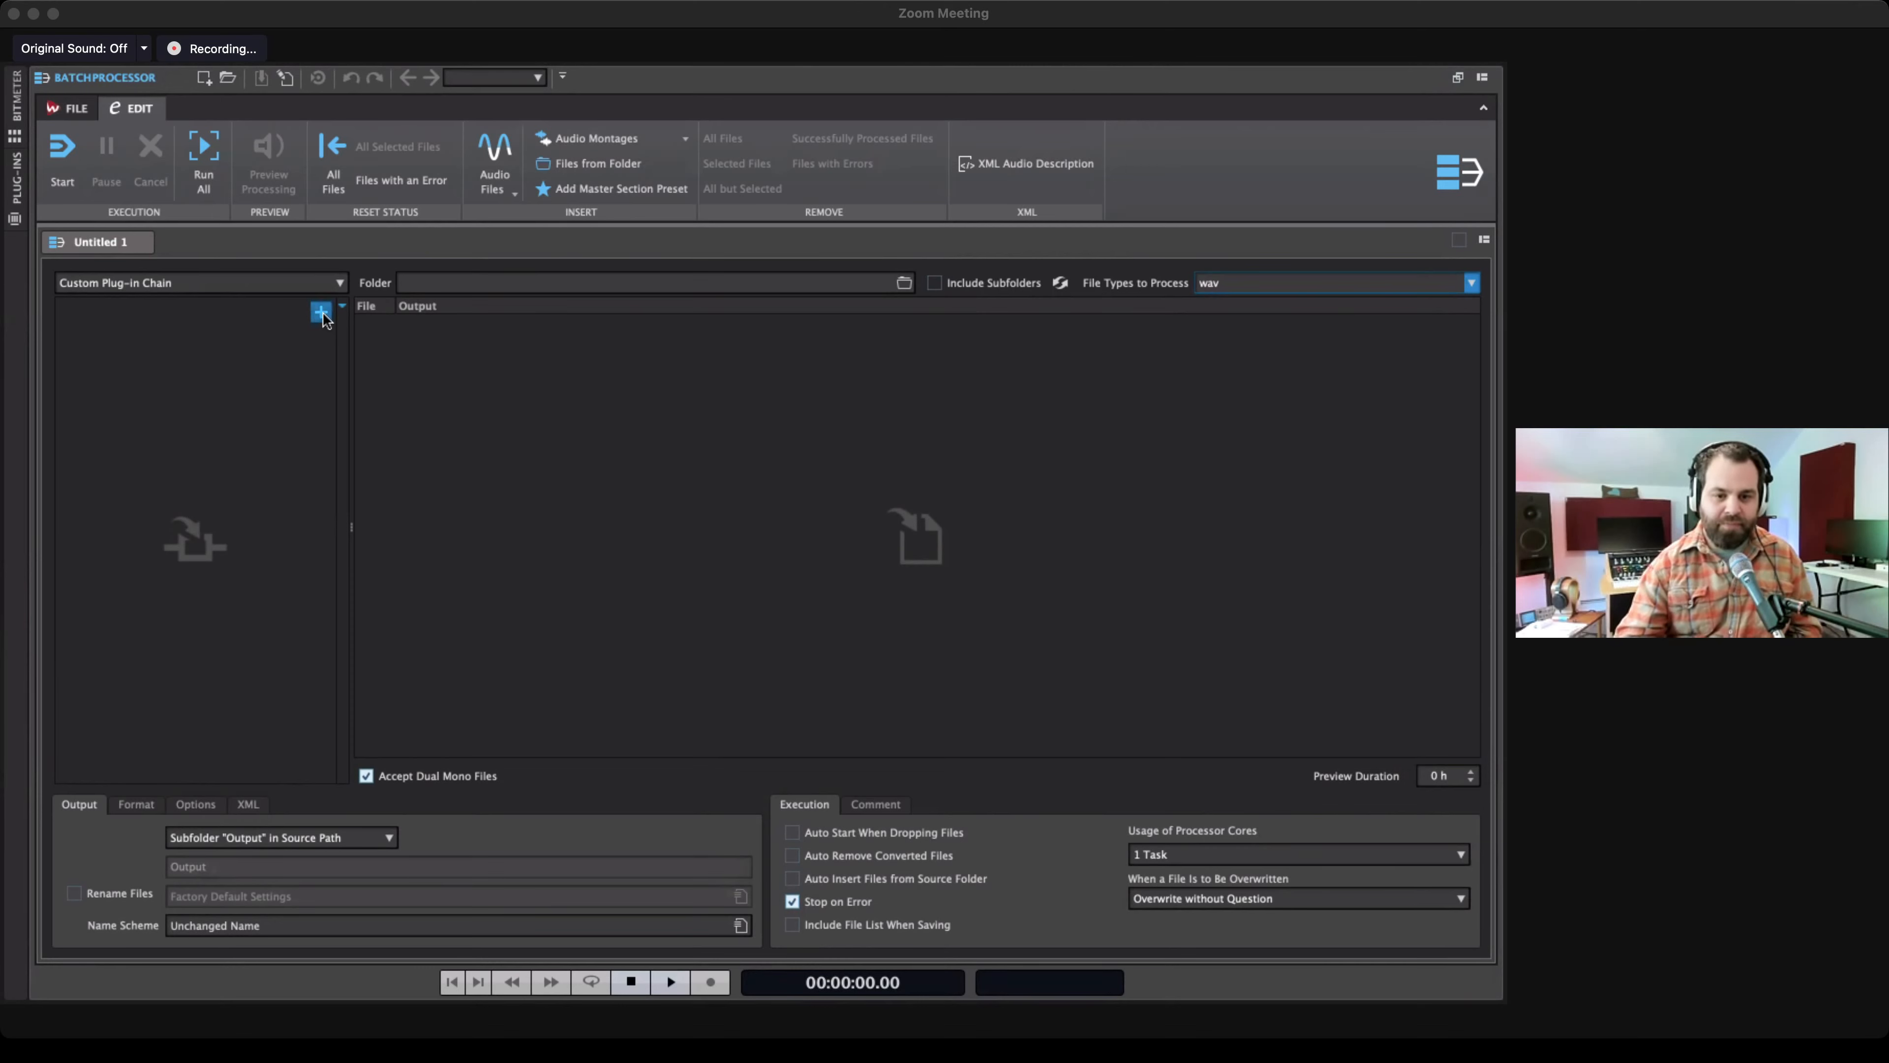
Try the No Plug-in processing mode for the batch processor, and switch back to Custom Plug-in Chain.
{"action": "left_click", "coordinate": [321, 314]}
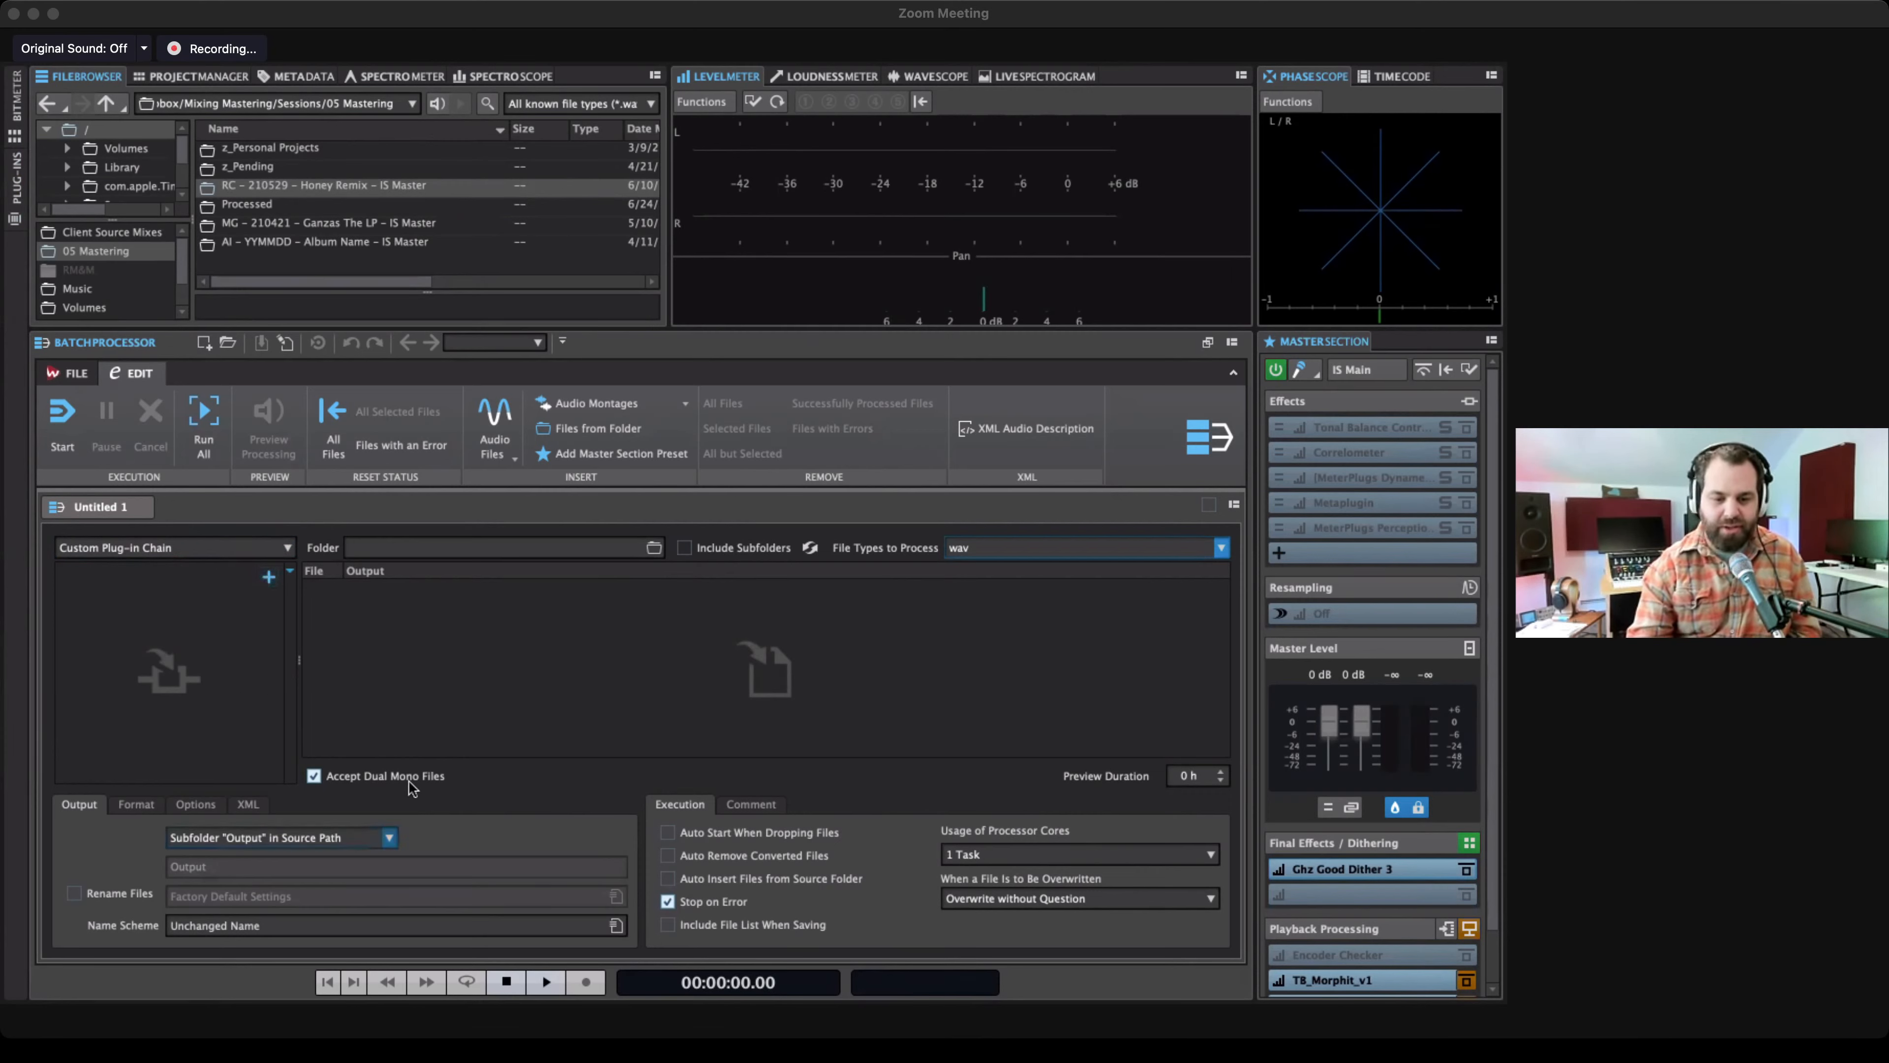
{"action": "left_click", "coordinate": [290, 549]}
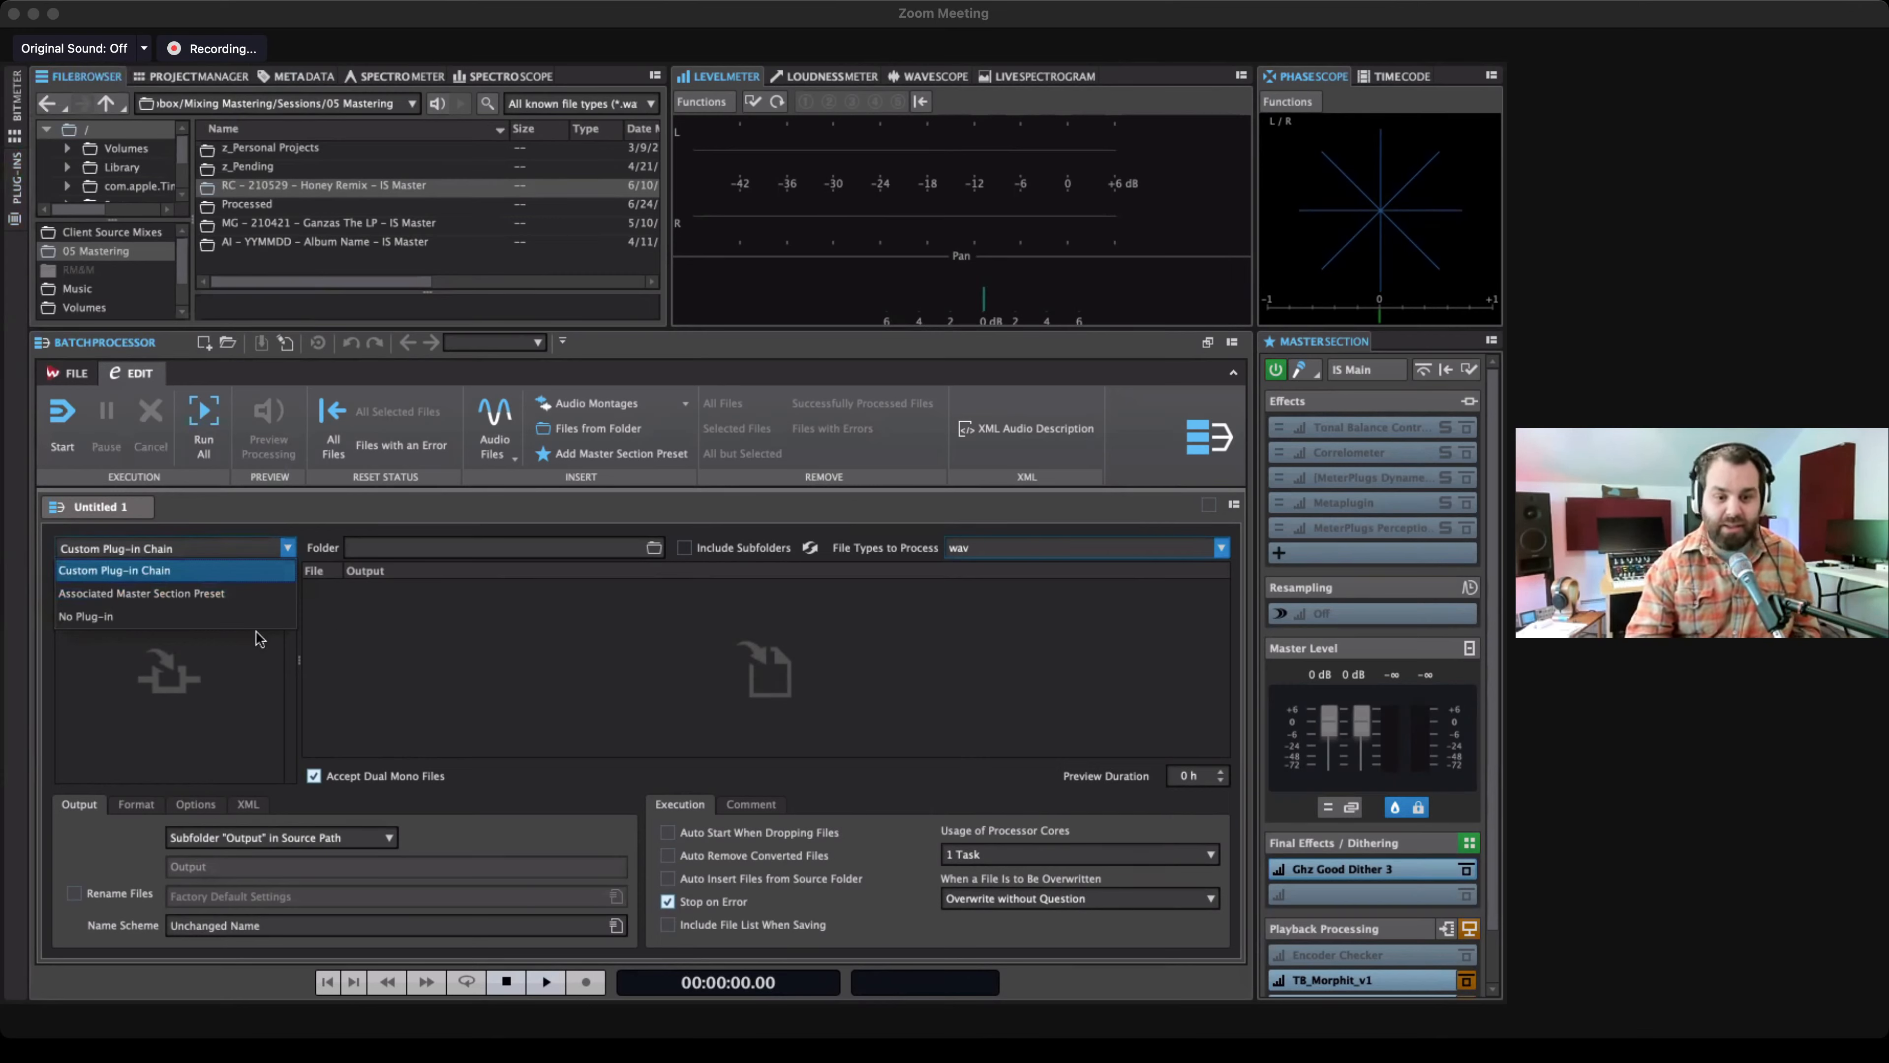
{"action": "left_click", "coordinate": [168, 620]}
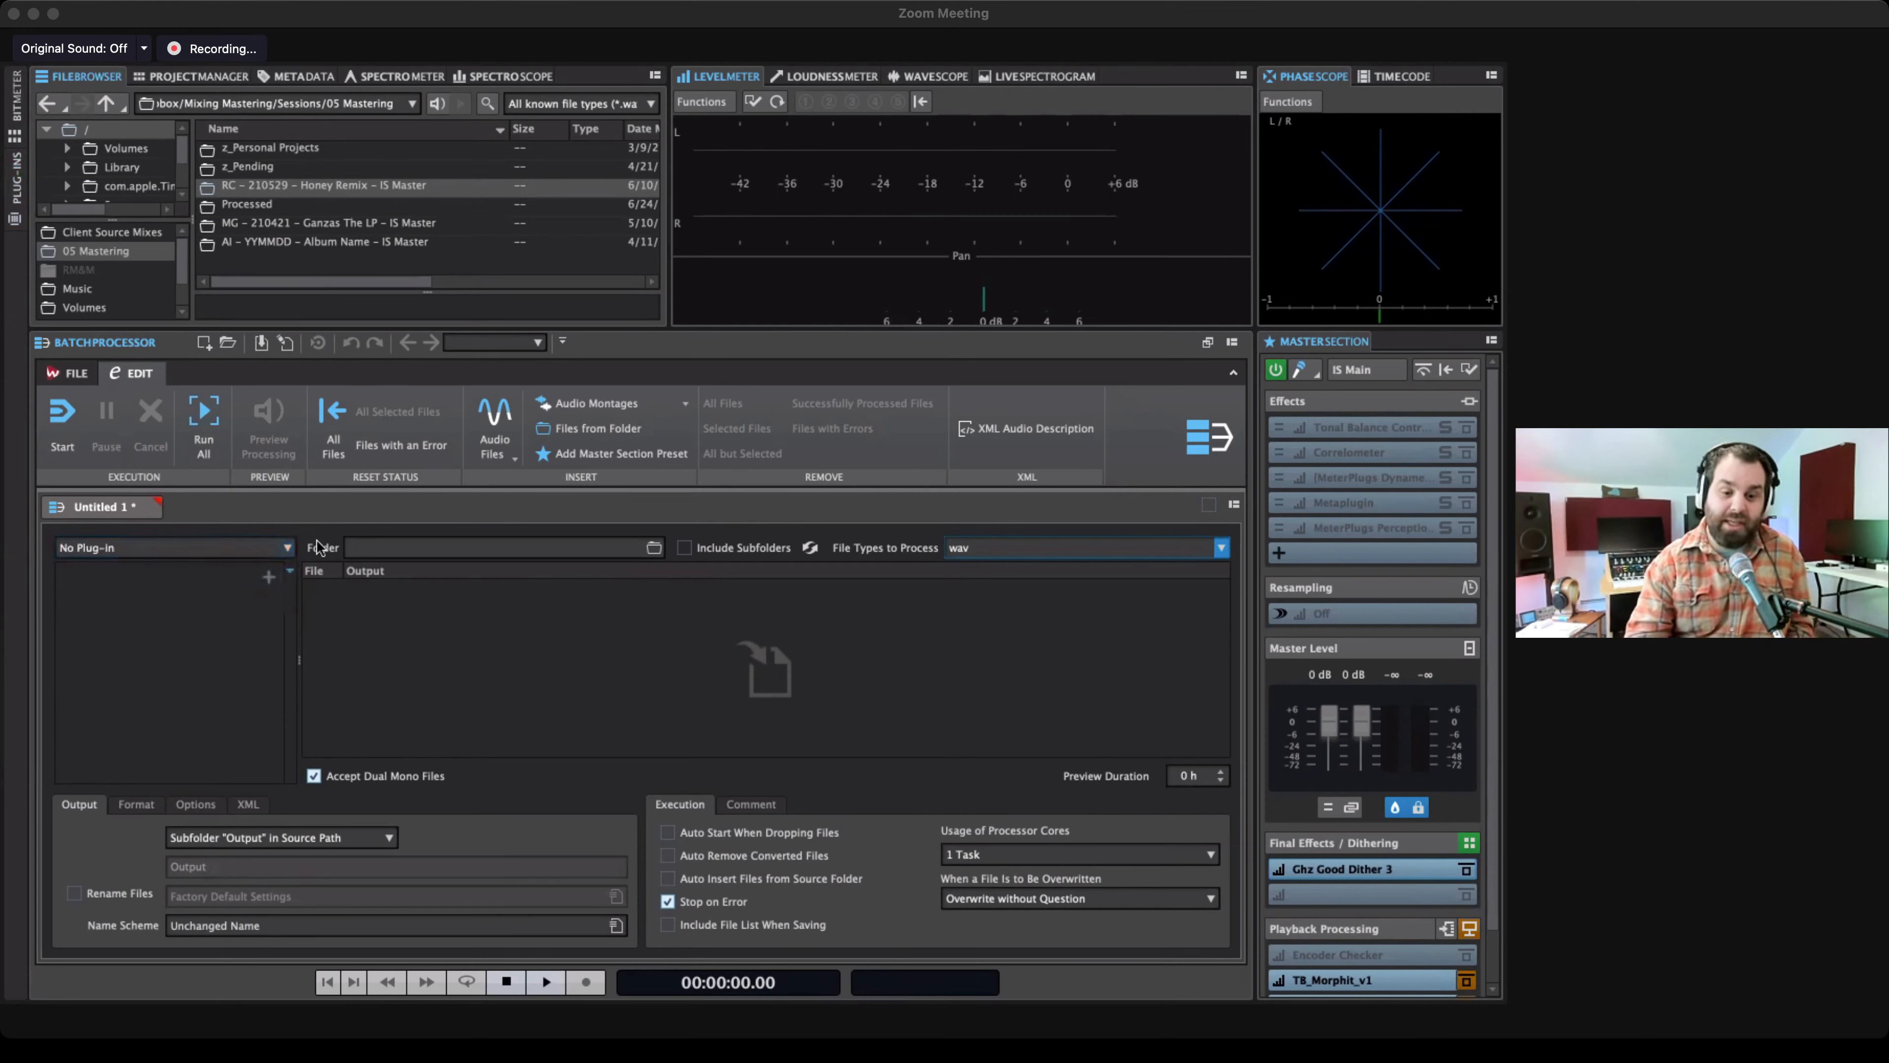
{"action": "left_click", "coordinate": [287, 549]}
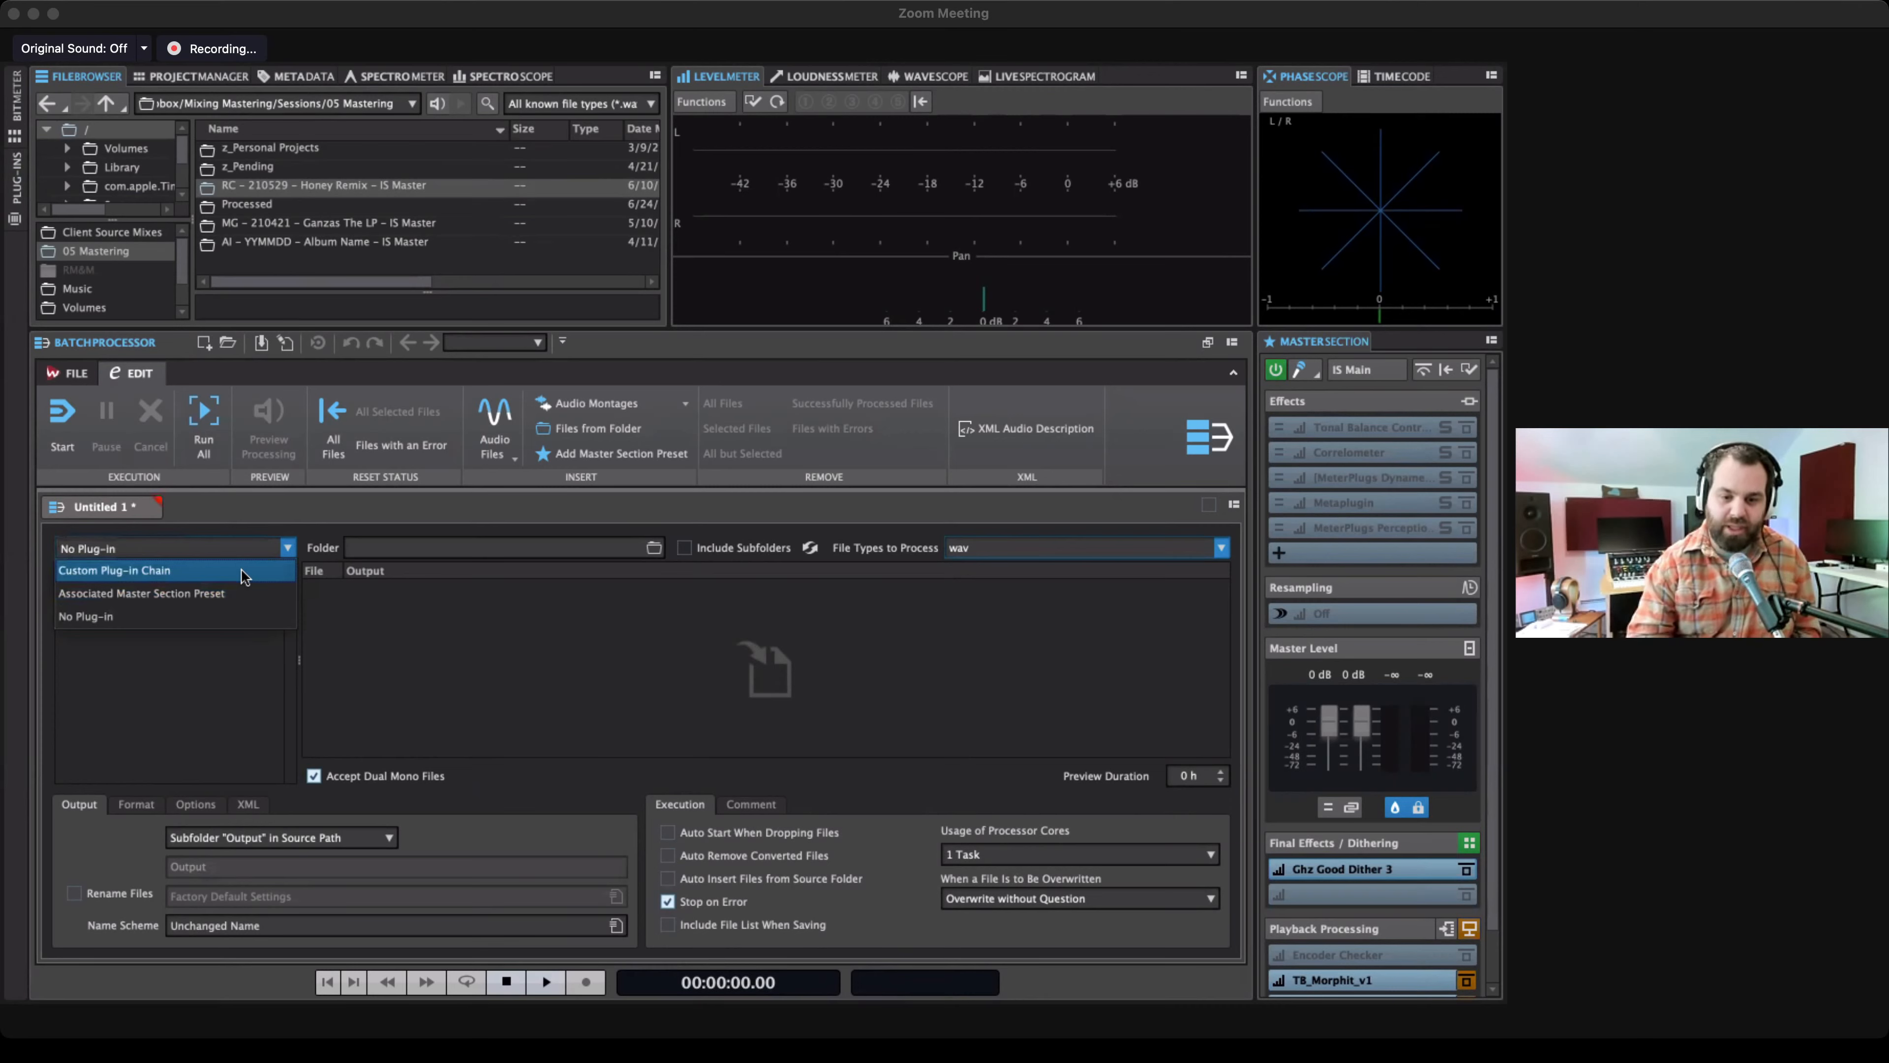
{"action": "left_click", "coordinate": [240, 568]}
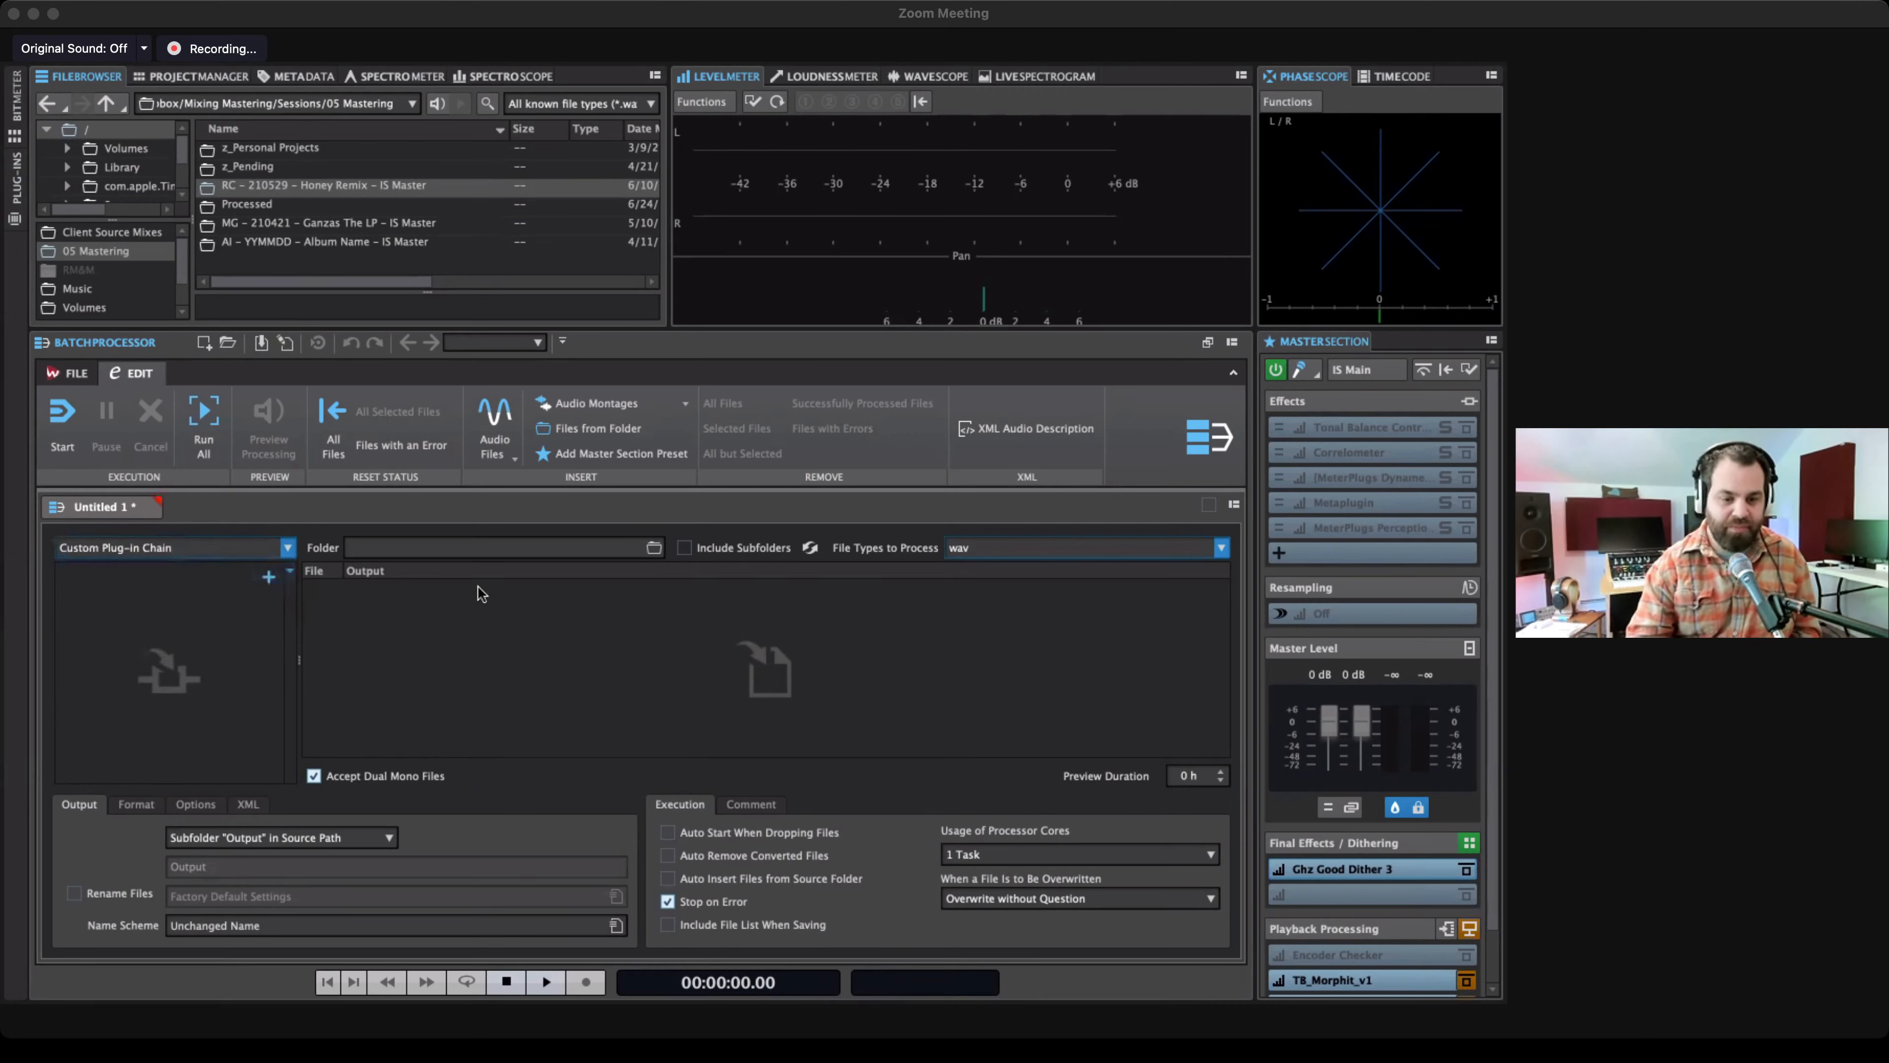
Add the Steinberg Resampler from the Tools category to the custom plug-in chain.
{"action": "left_click", "coordinate": [267, 578]}
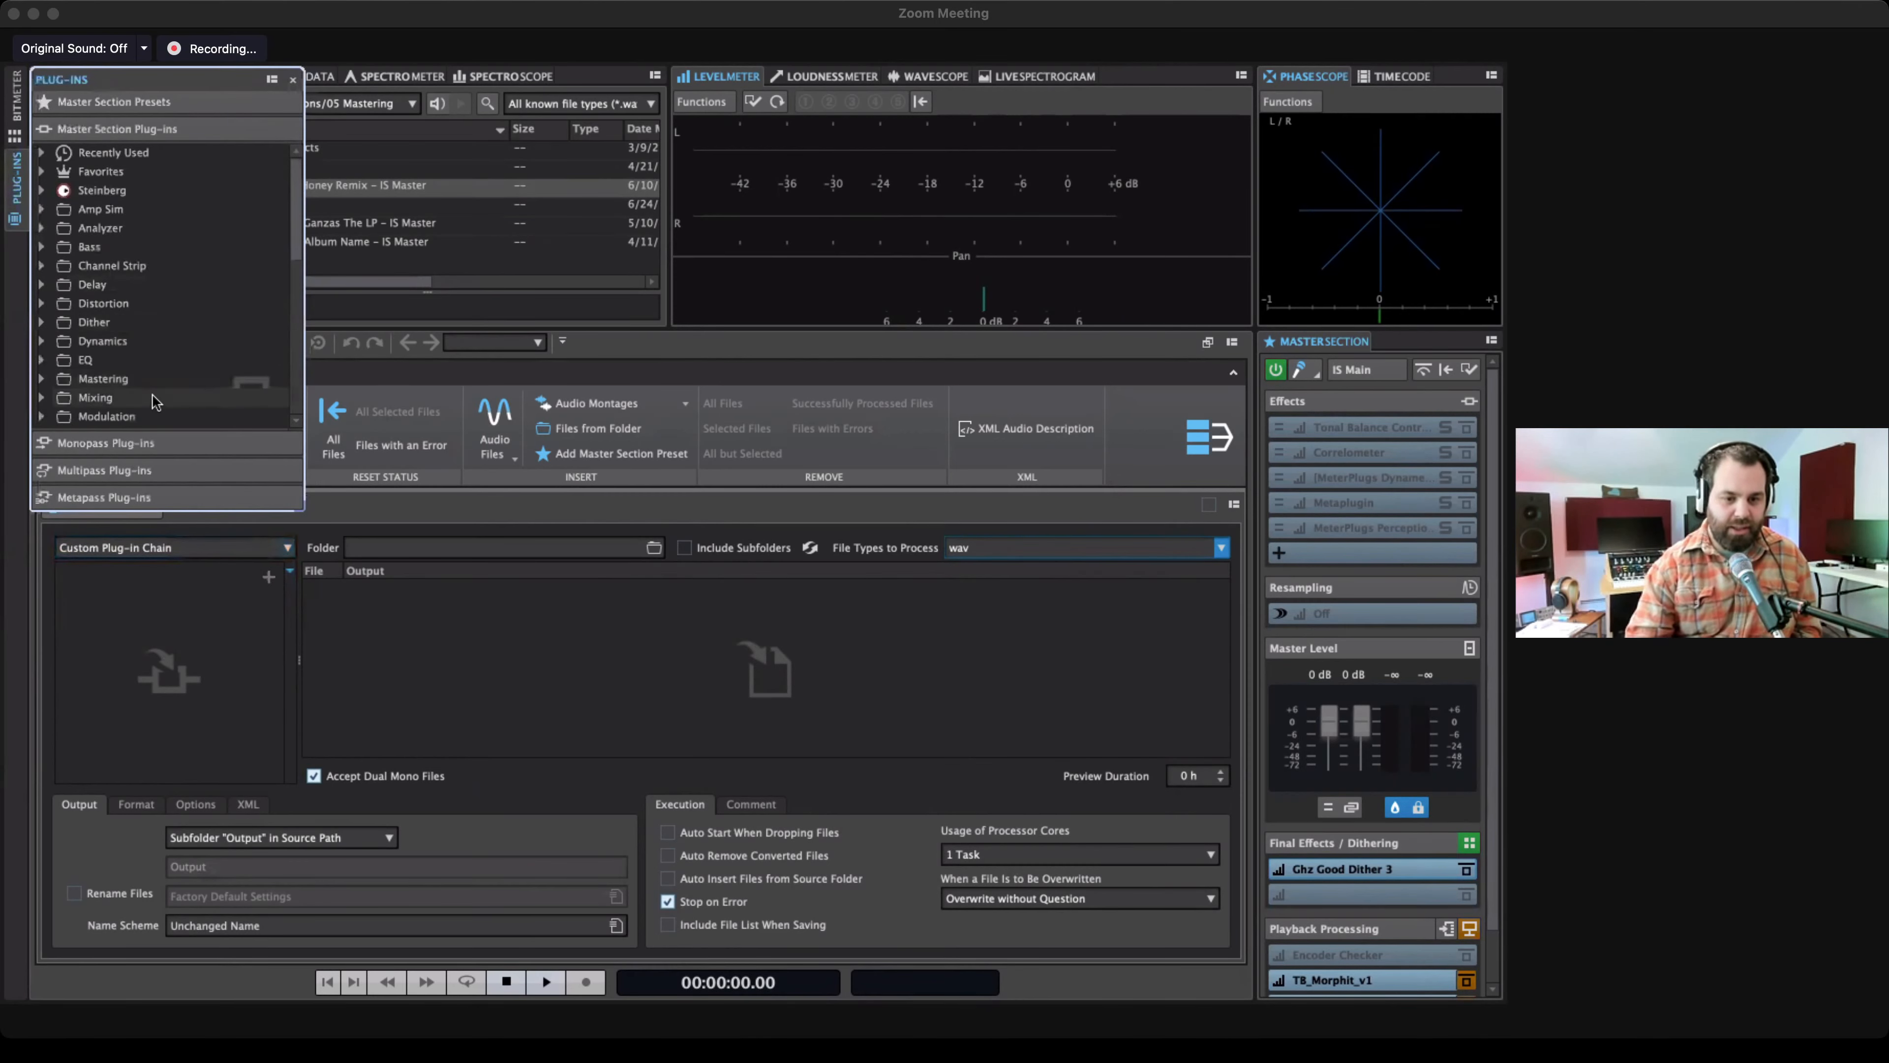
{"action": "scroll", "coordinate": [151, 393], "scroll_direction": "down", "scroll_amount": 3}
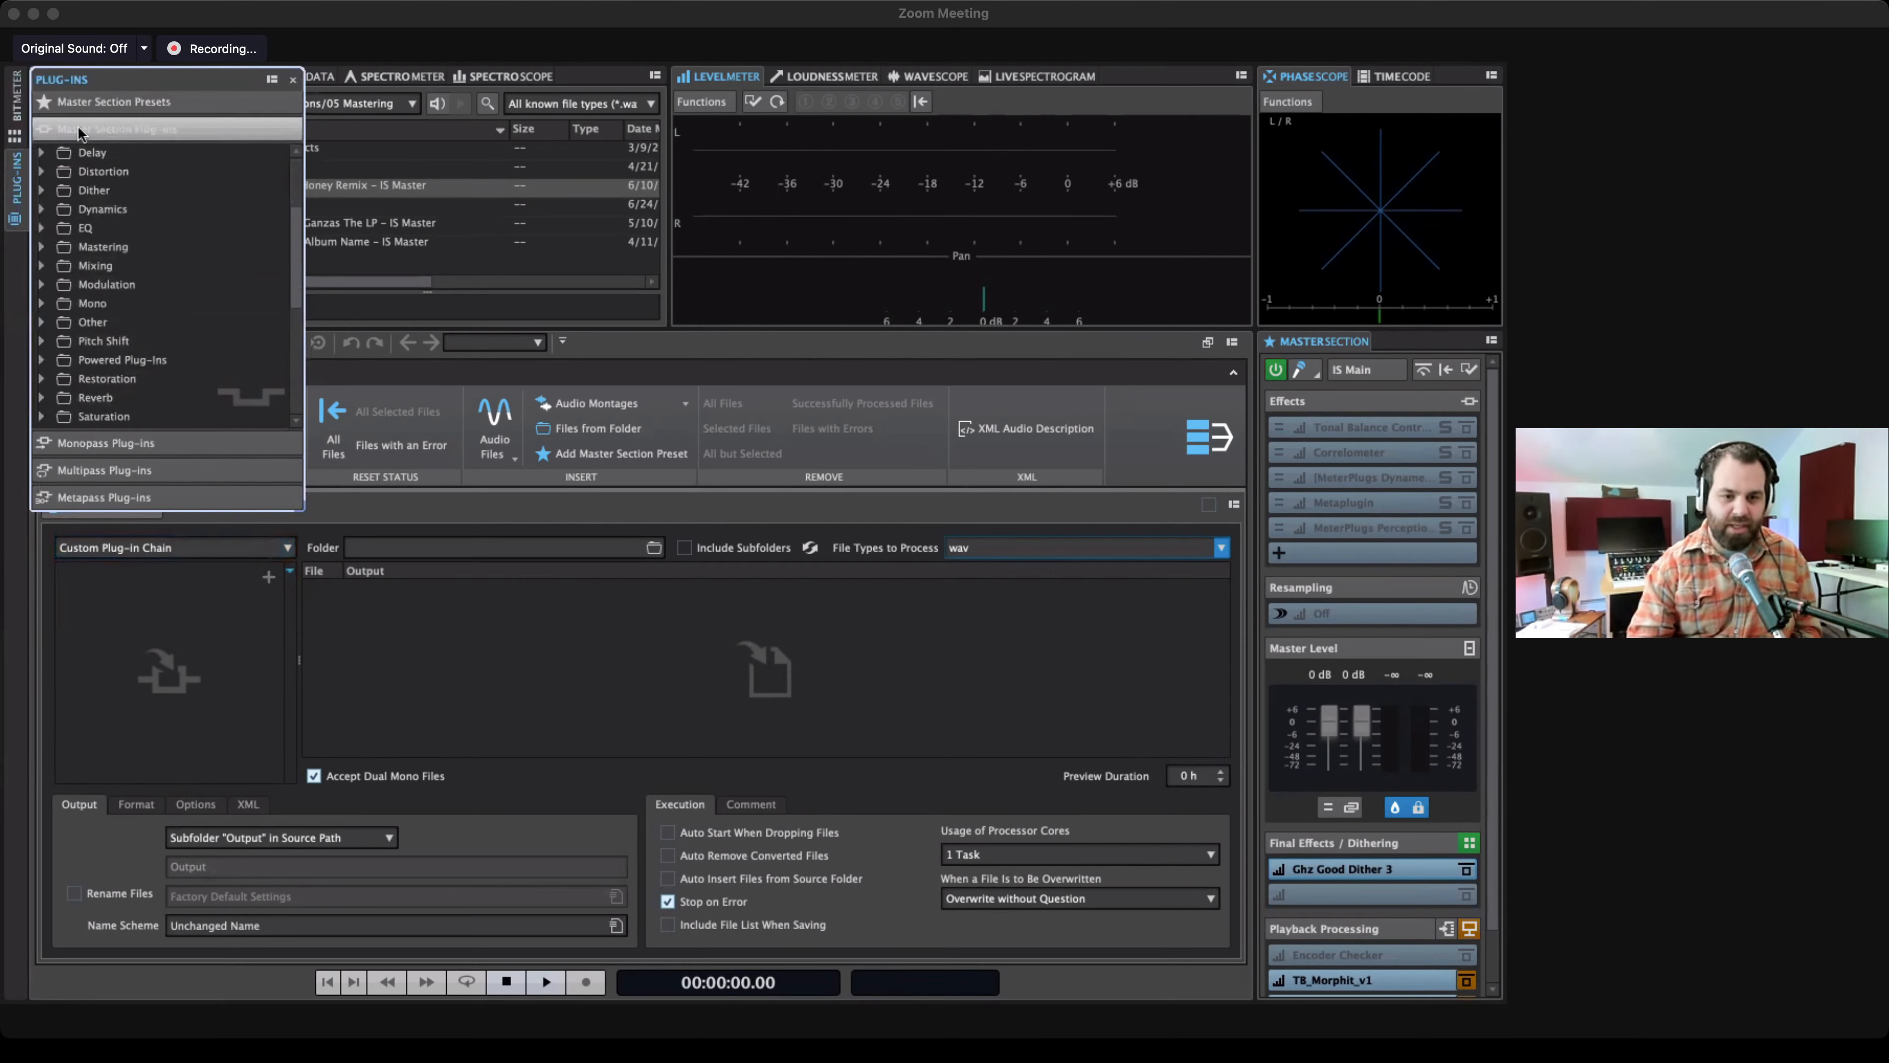
{"action": "scroll", "coordinate": [149, 379], "scroll_direction": "down", "scroll_amount": 3}
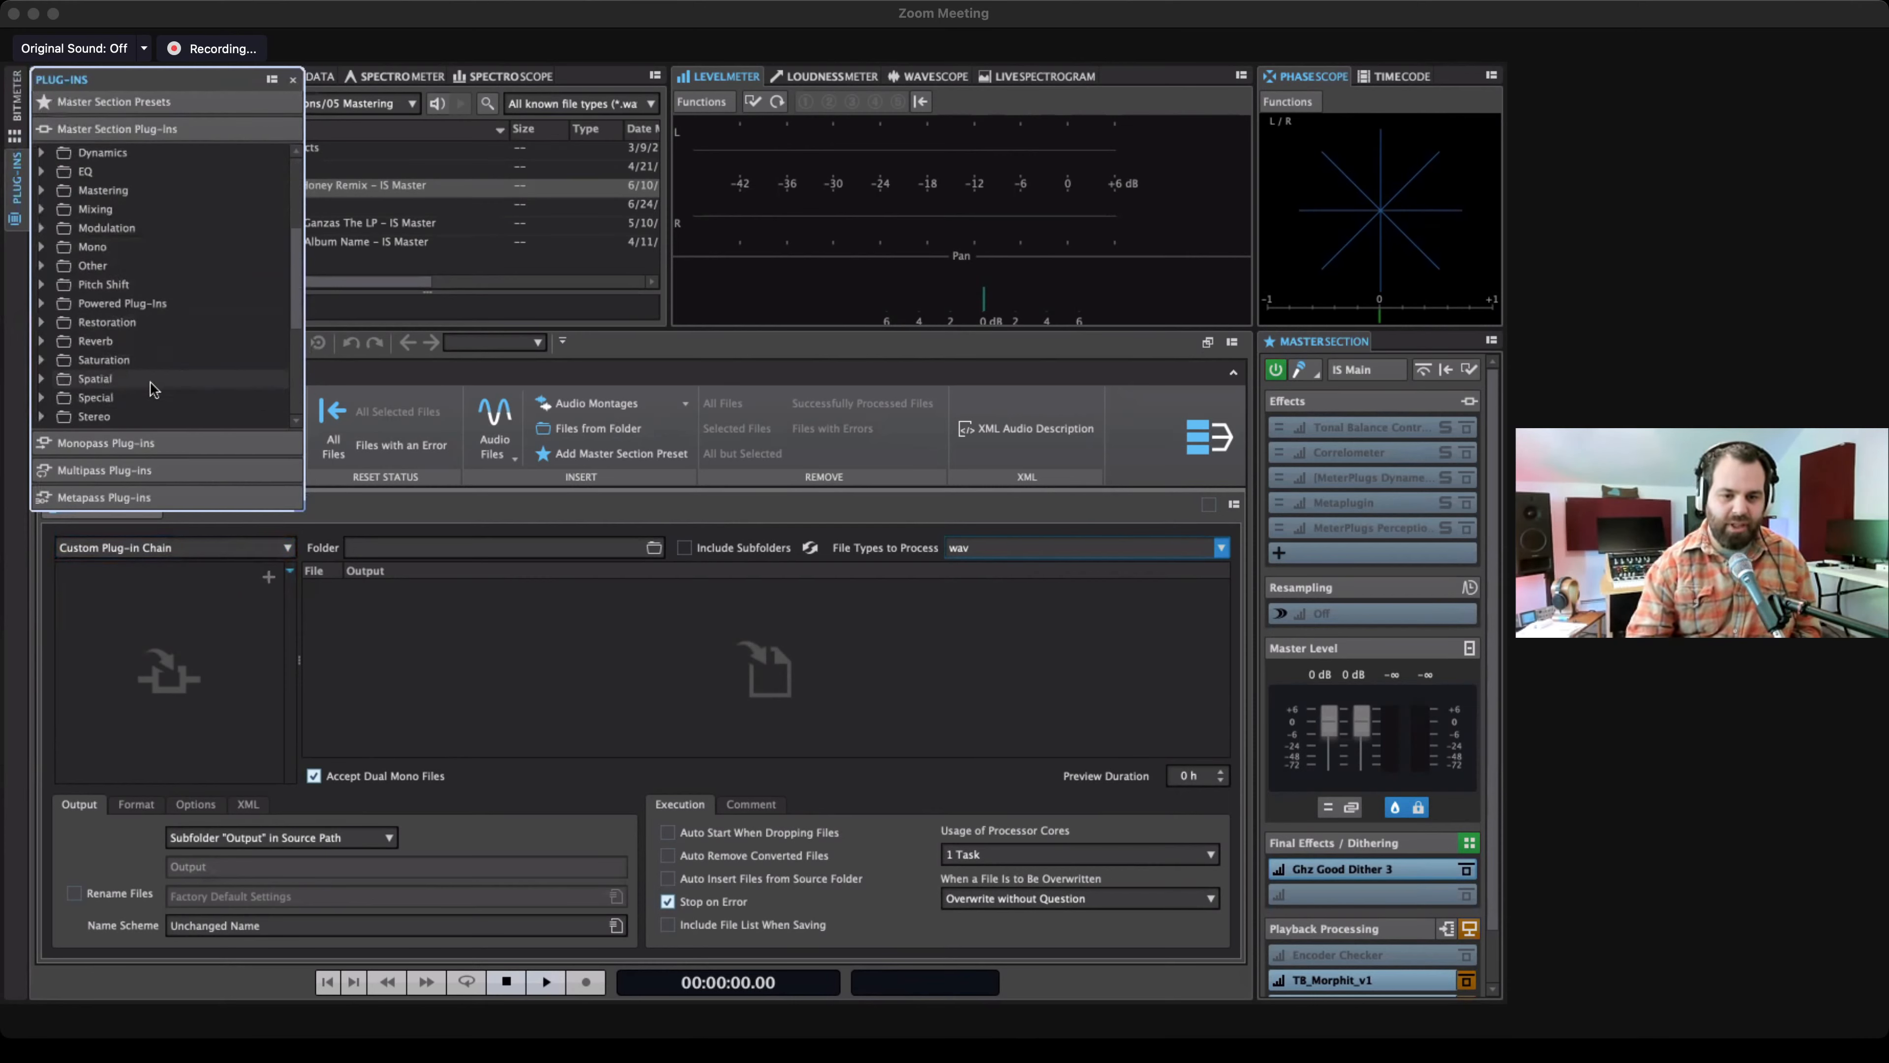
{"action": "left_click", "coordinate": [148, 470]}
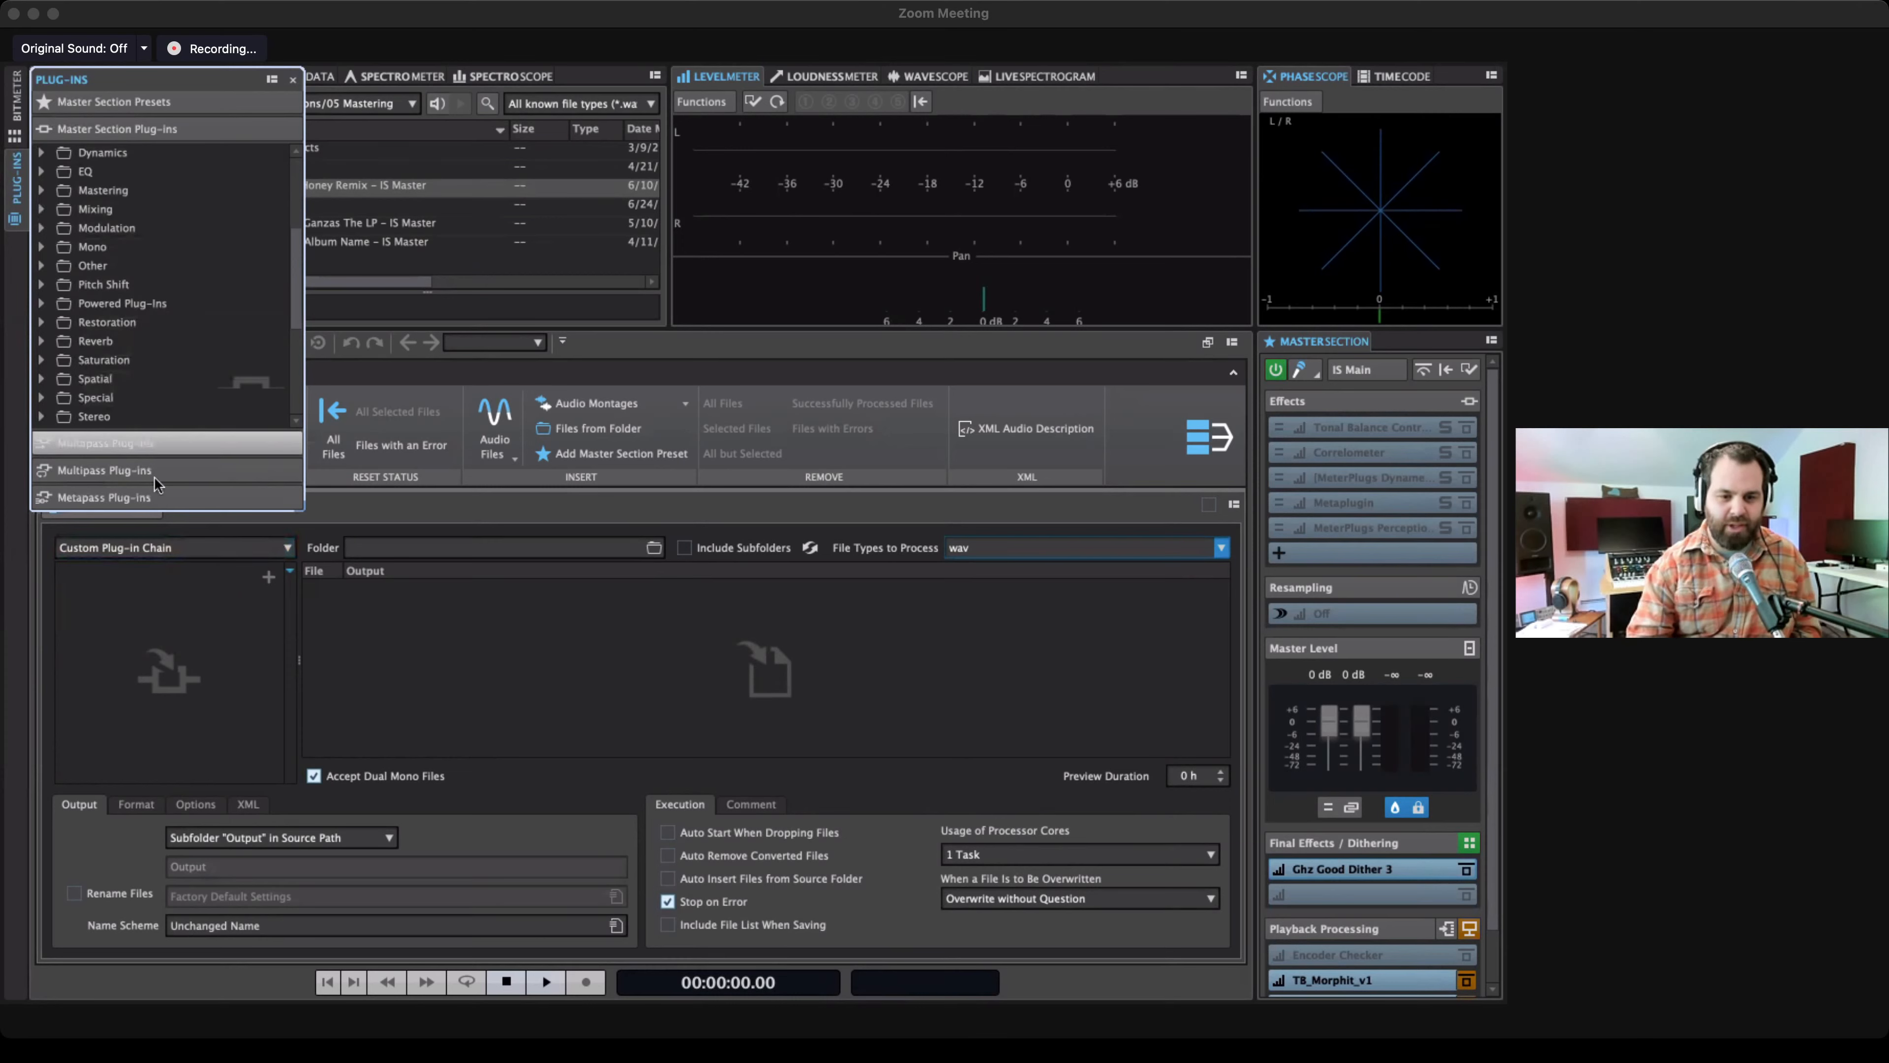
{"action": "scroll", "coordinate": [156, 387], "scroll_direction": "down", "scroll_amount": 5}
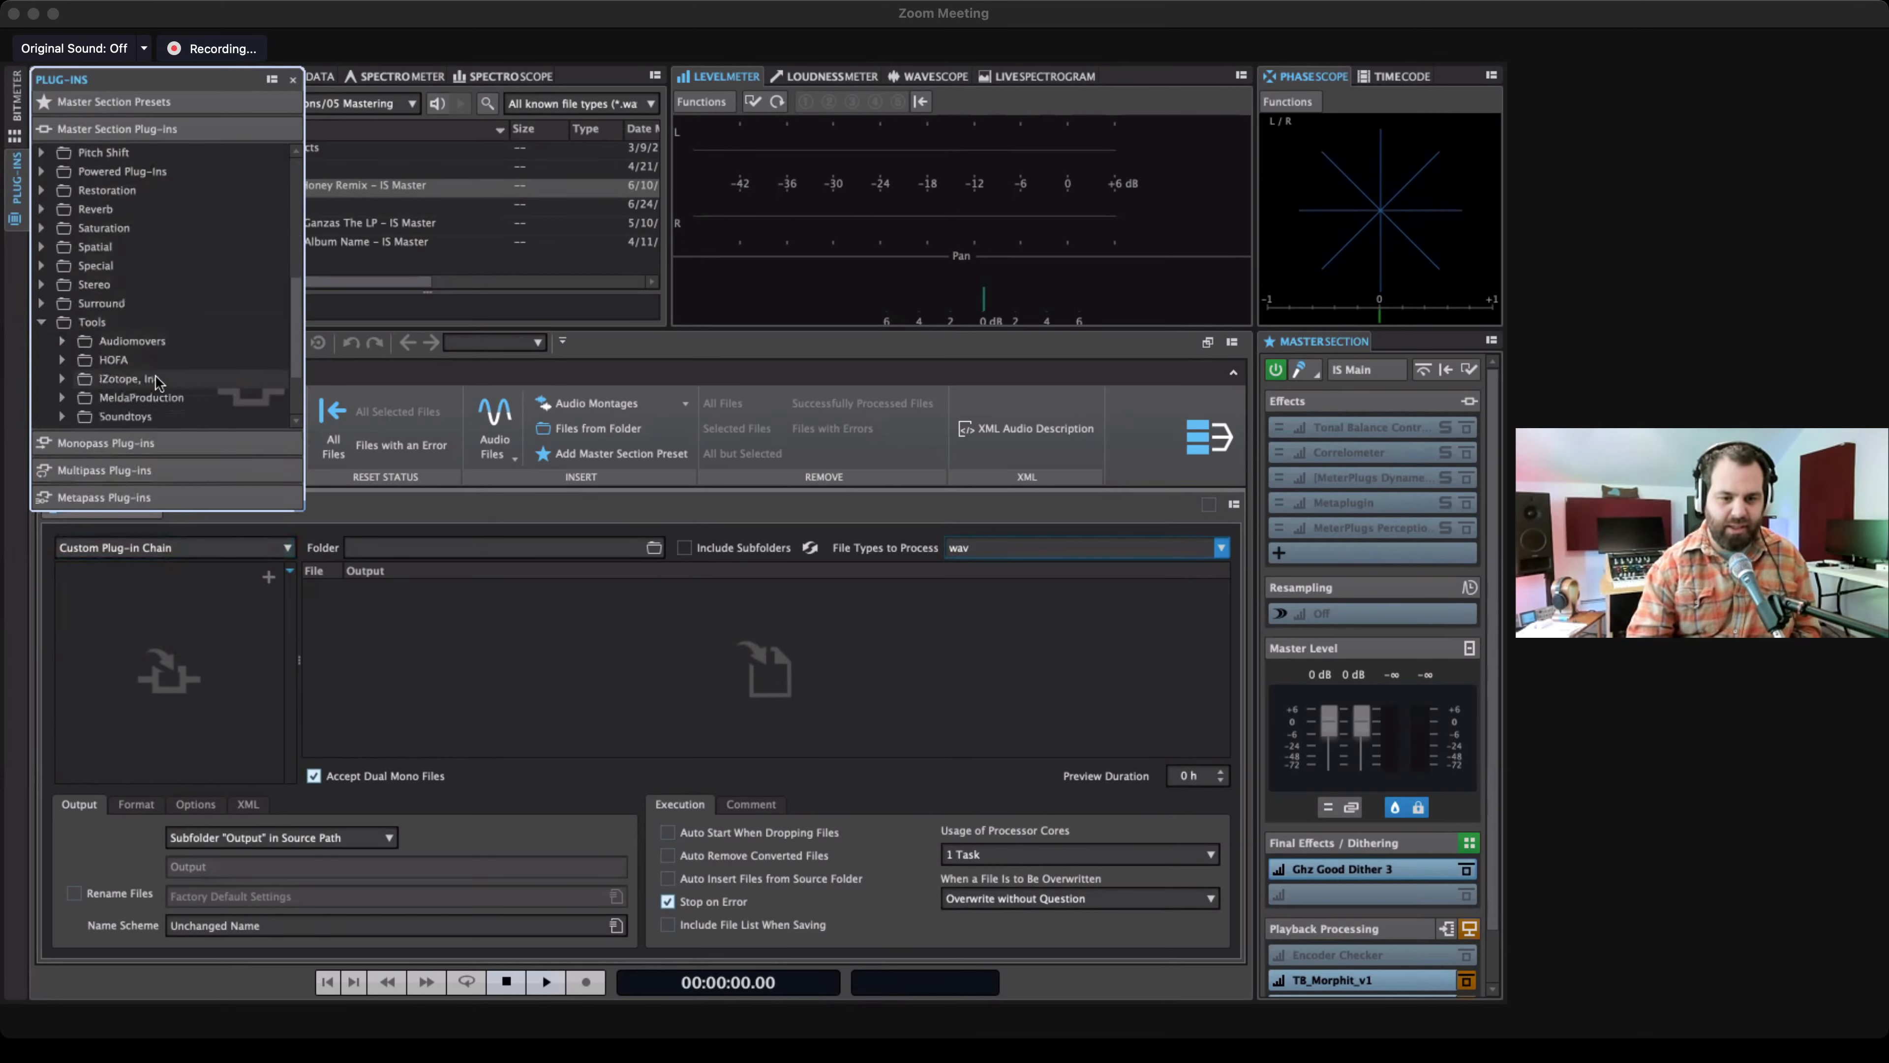
{"action": "scroll", "coordinate": [156, 380], "scroll_direction": "down", "scroll_amount": 4}
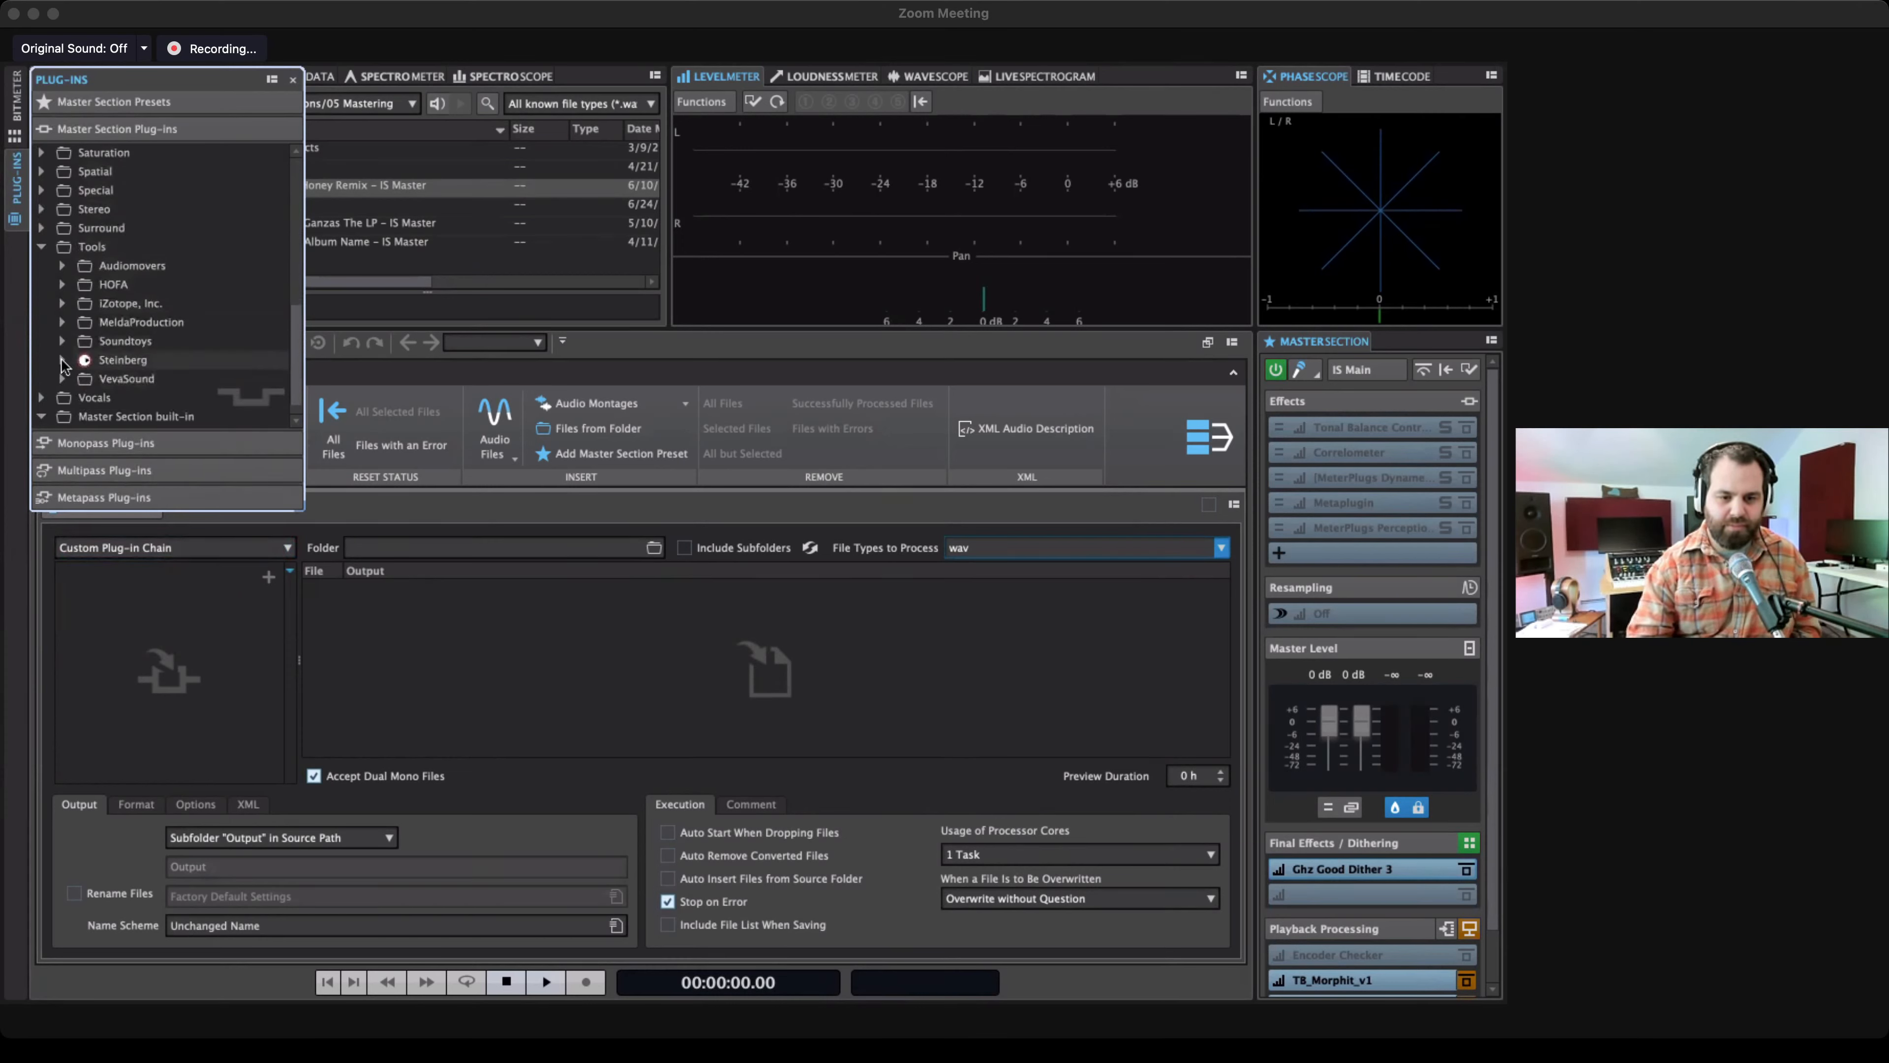
{"action": "left_click", "coordinate": [61, 359]}
{"action": "scroll", "coordinate": [130, 323], "scroll_direction": "down", "scroll_amount": 5}
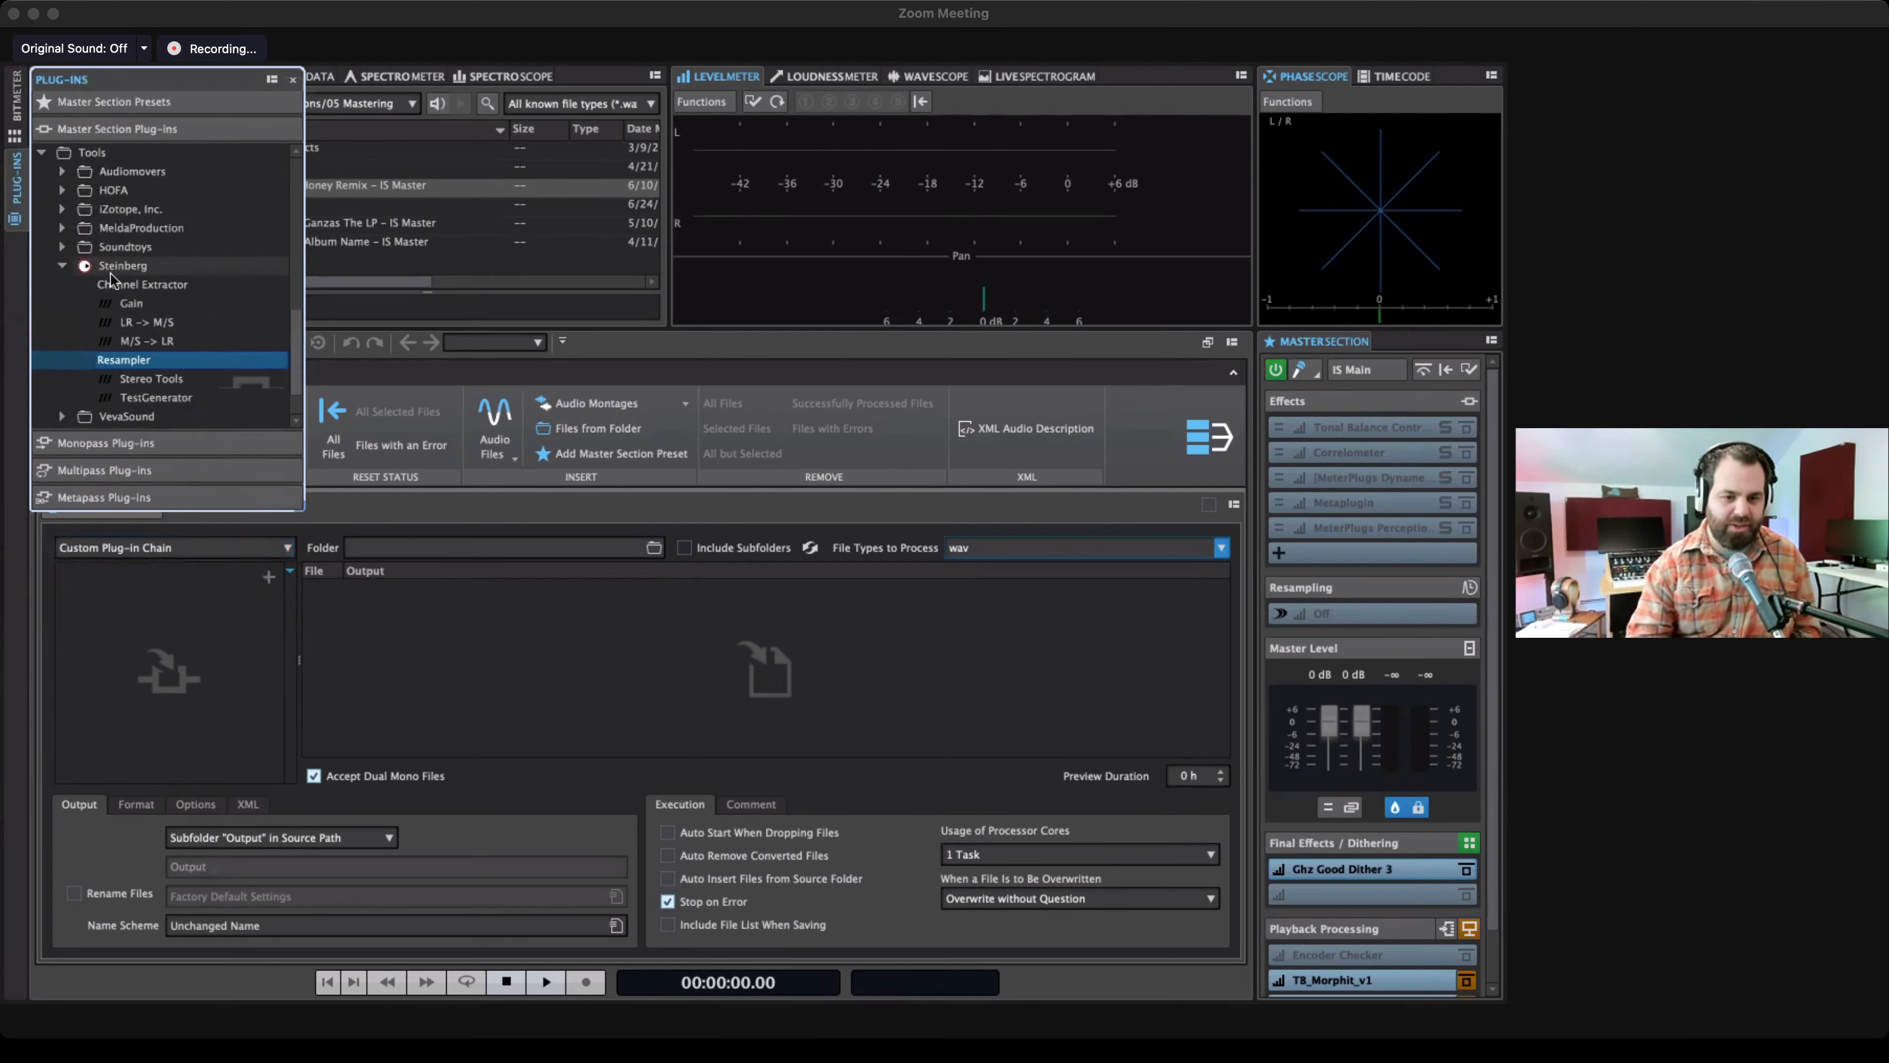
{"action": "left_click_drag", "start_coordinate": [122, 365], "coordinate": [156, 588]}
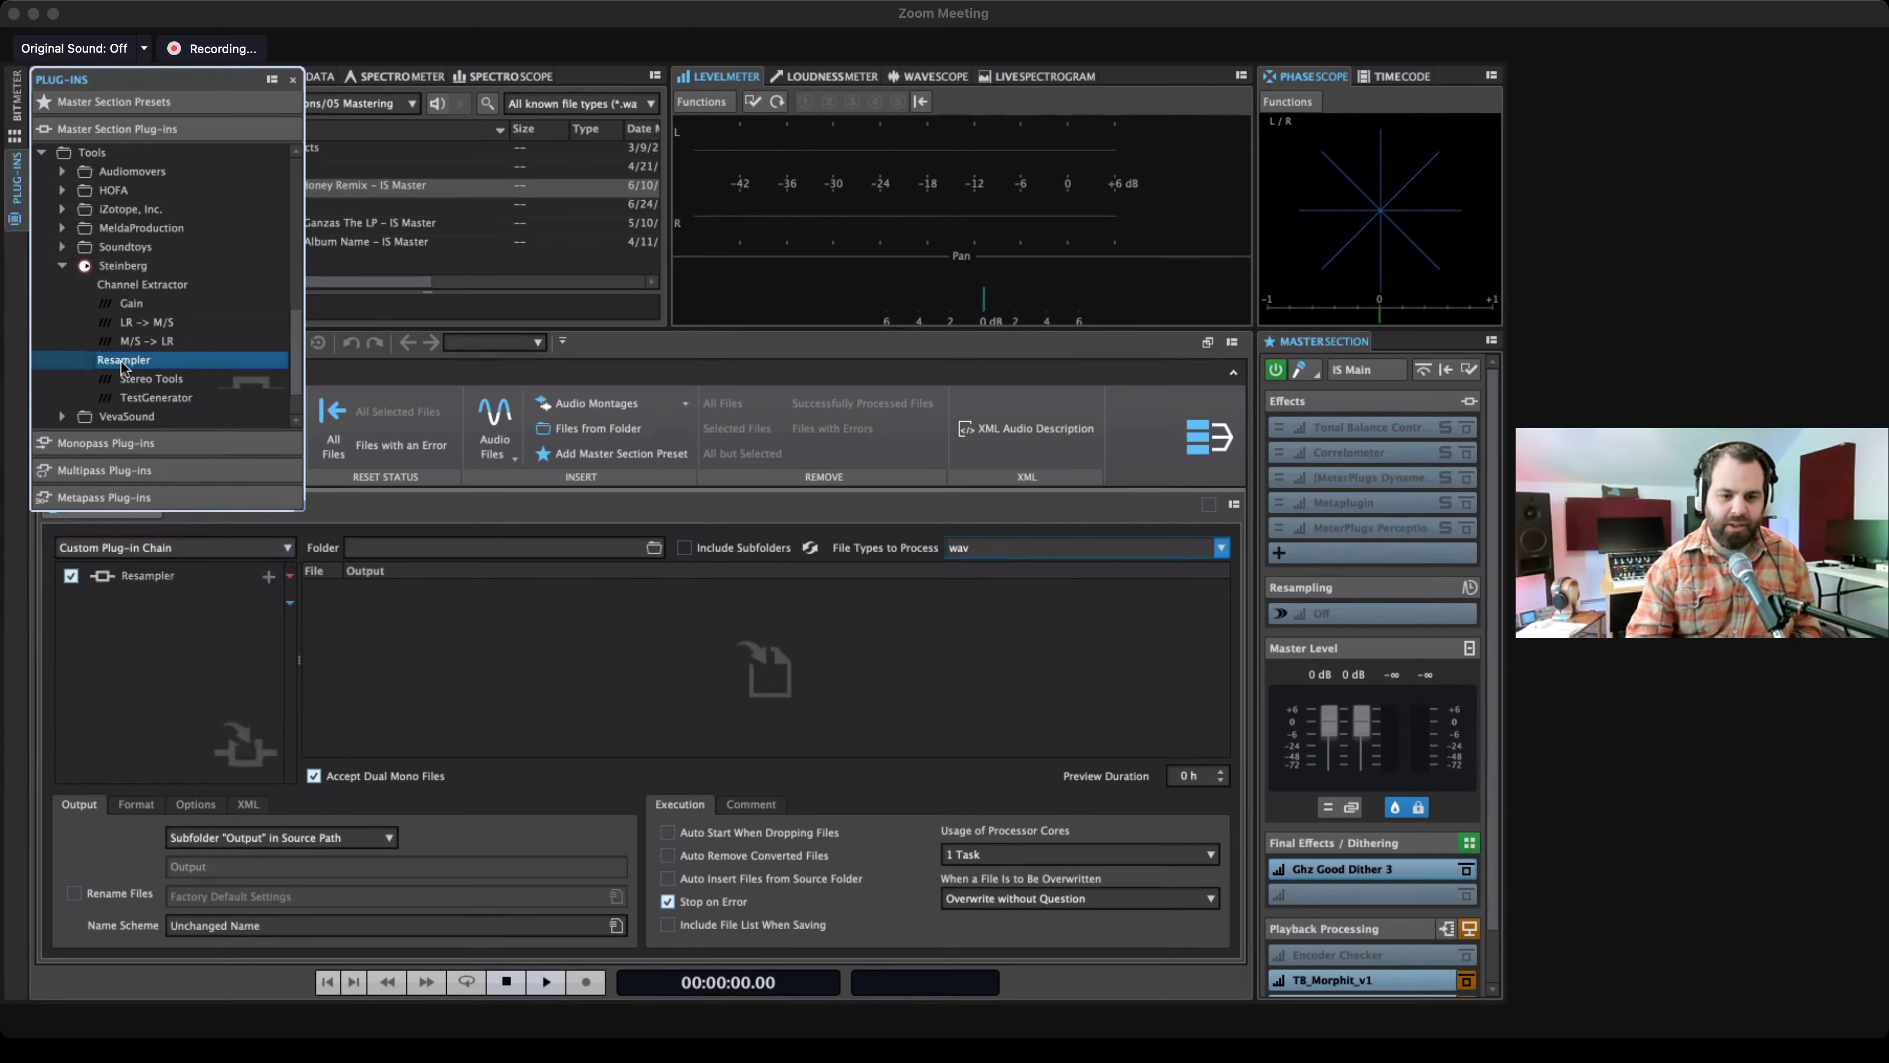
Set the Resampler's output sample rate to 96 000 Hz with Best quality, and close its settings.
{"action": "double_click", "coordinate": [156, 576]}
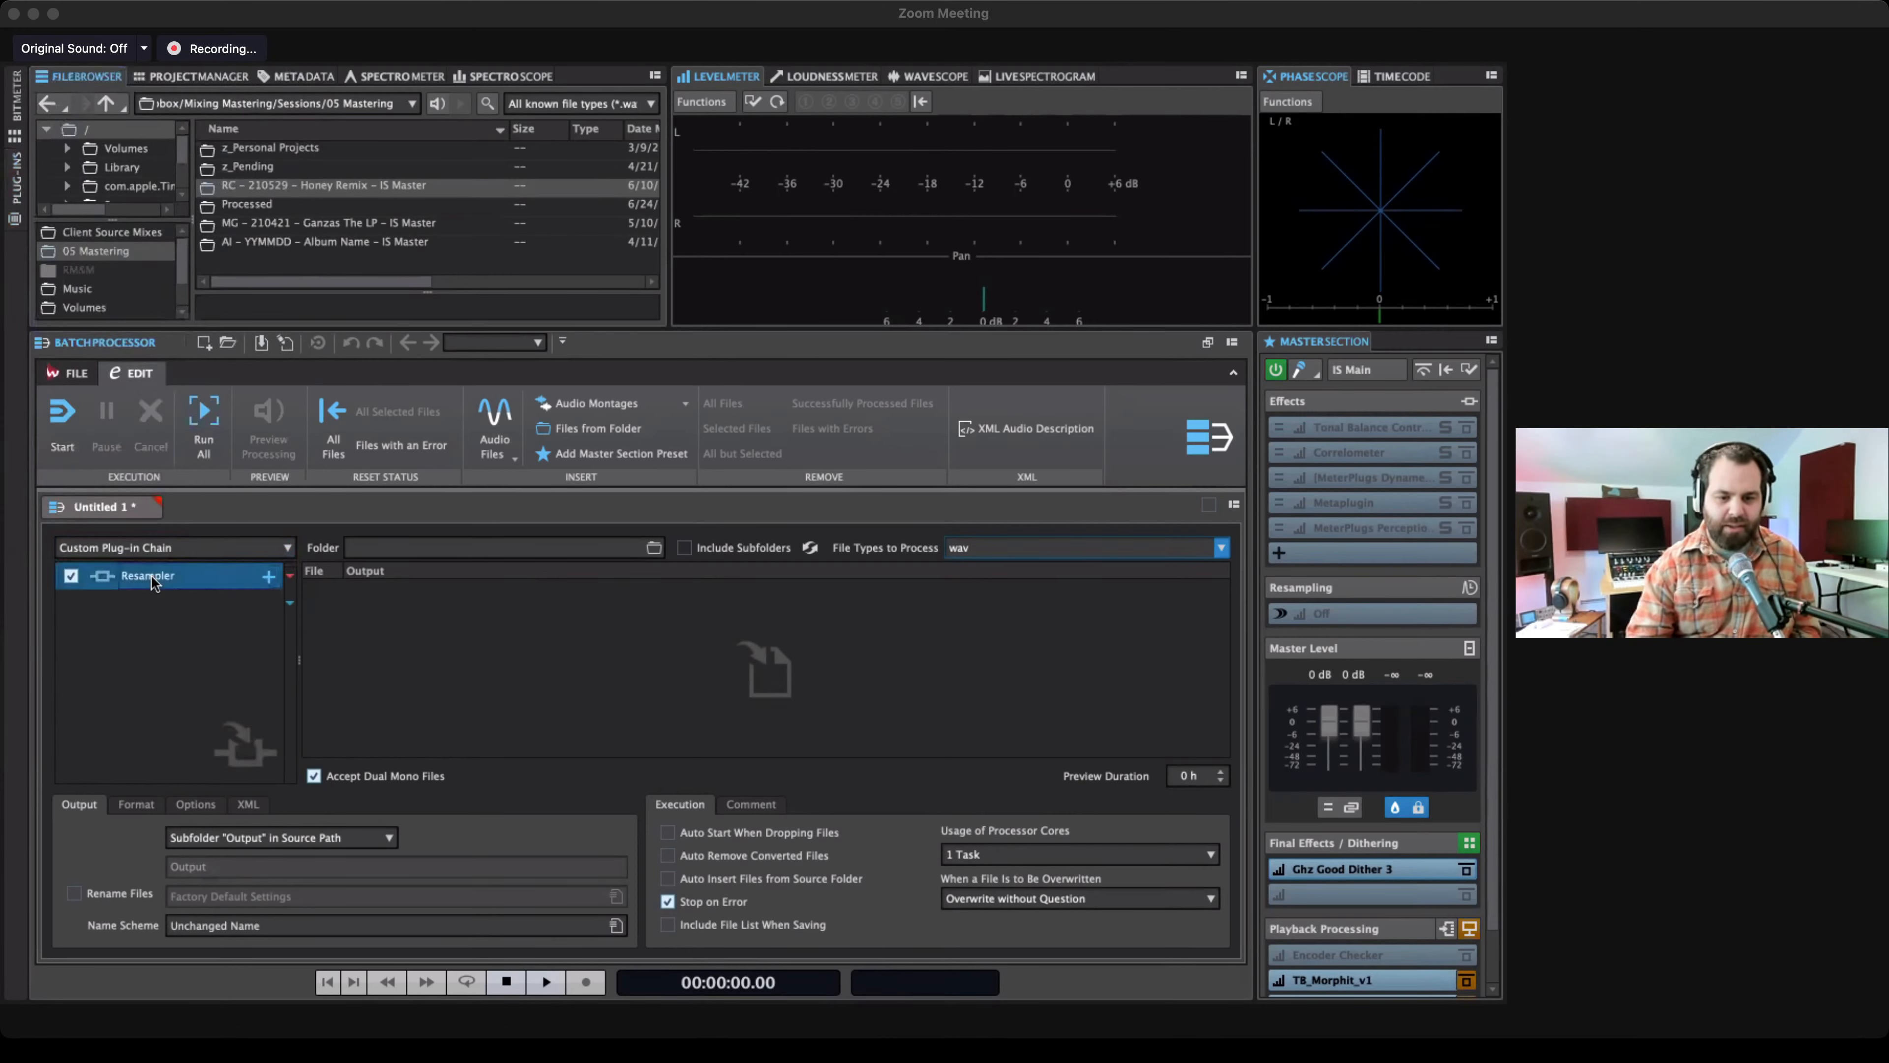
{"action": "left_click_drag", "start_coordinate": [250, 633], "coordinate": [528, 377]}
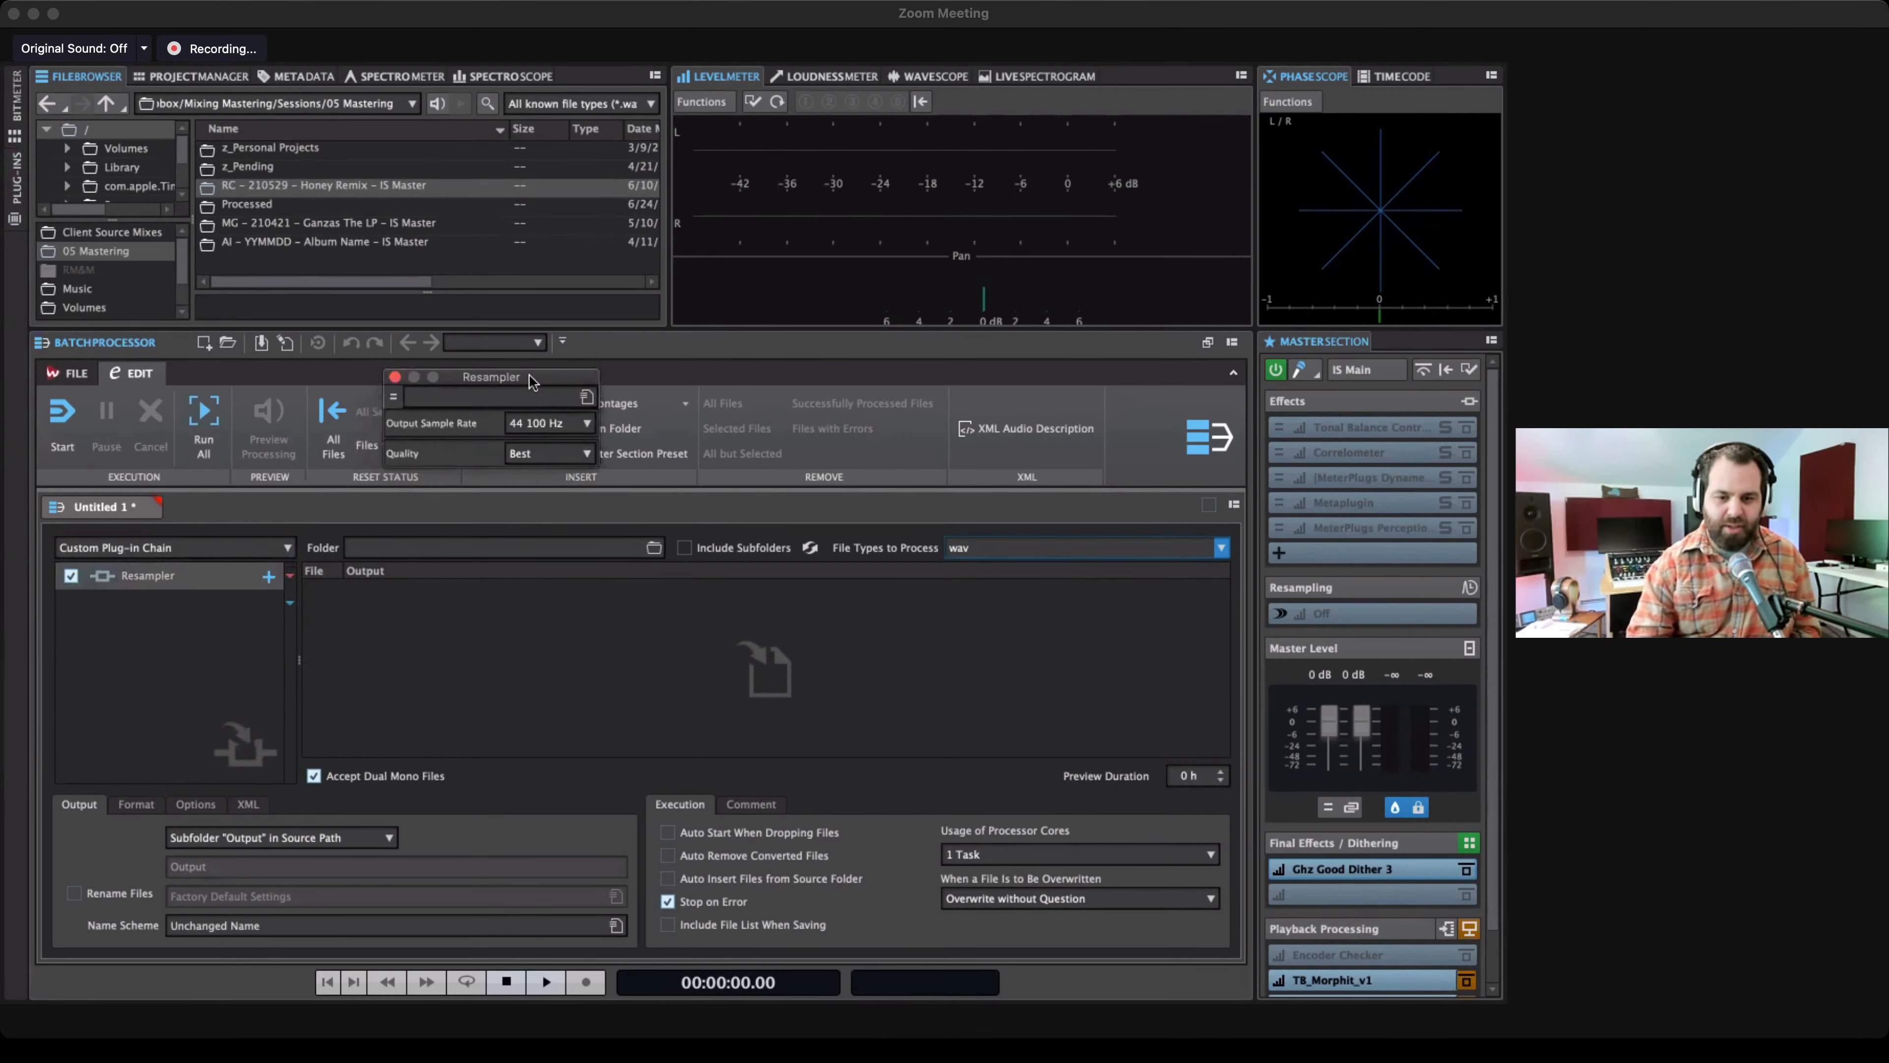
{"action": "left_click", "coordinate": [587, 423]}
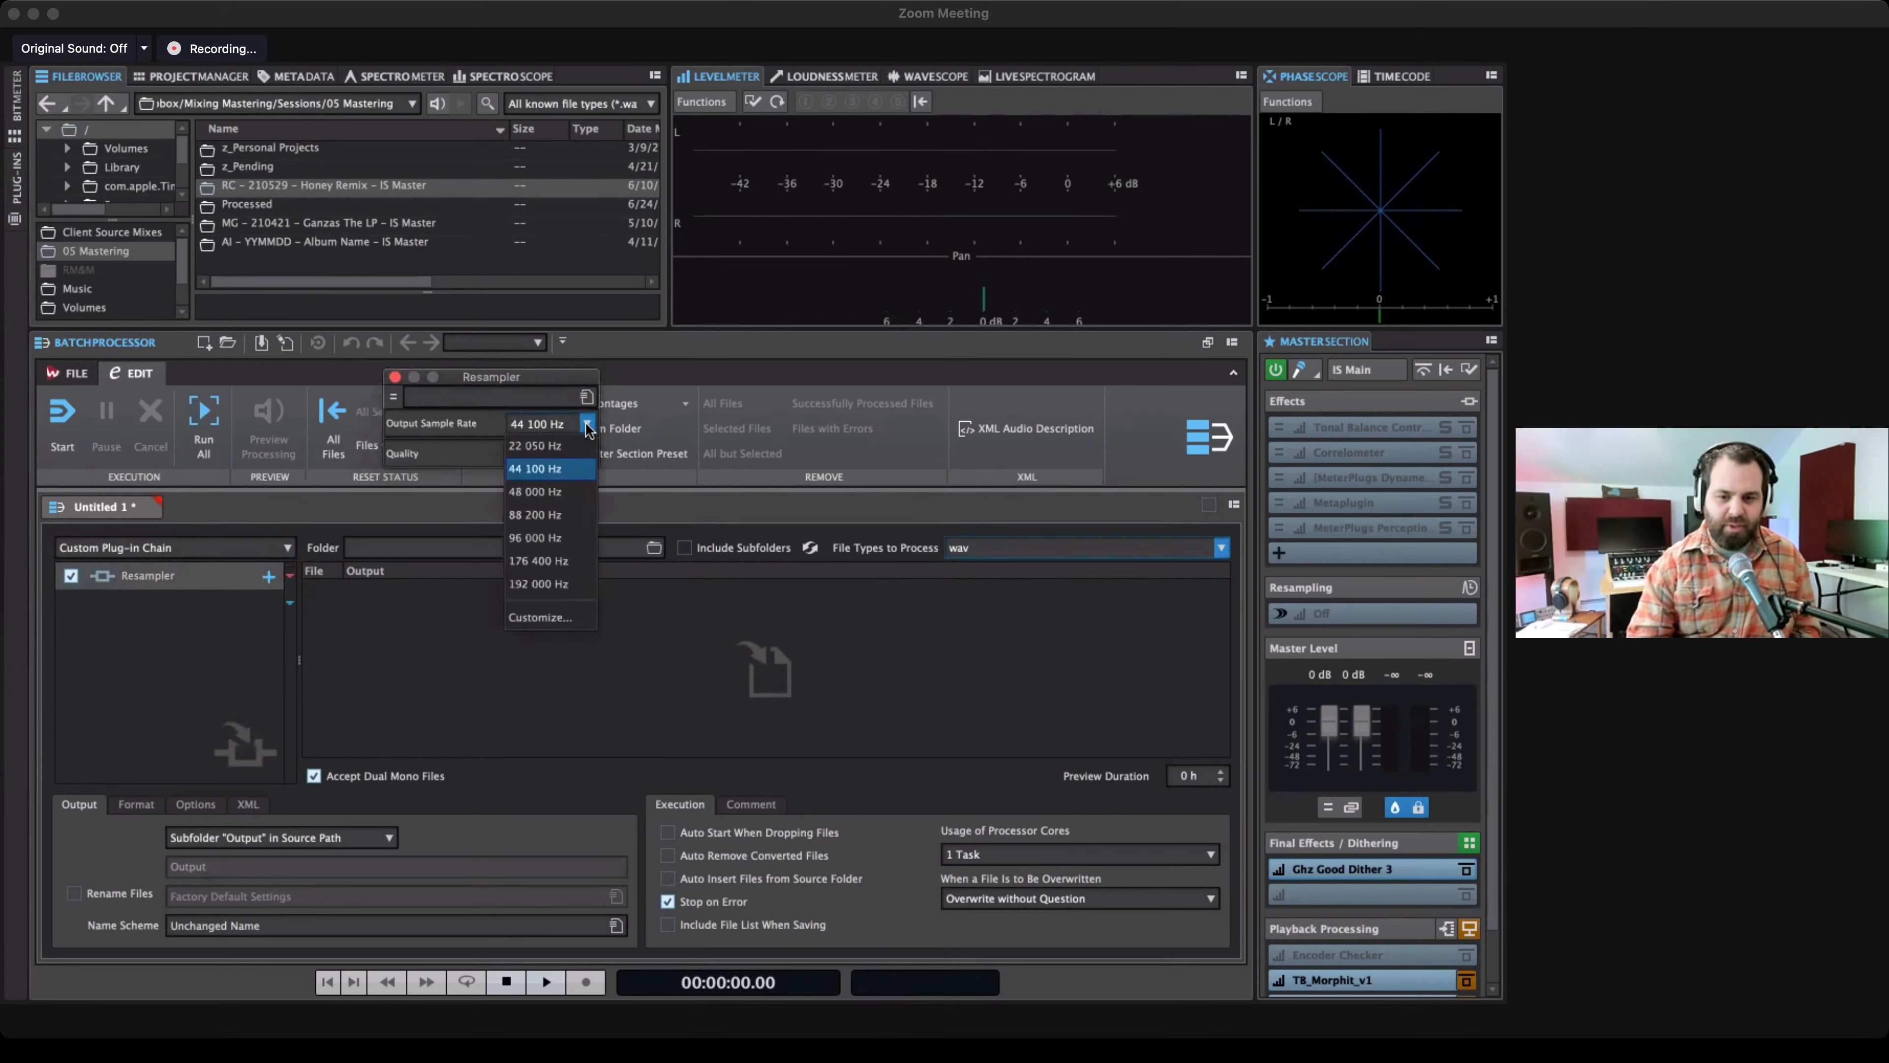
{"action": "left_click", "coordinate": [564, 539]}
{"action": "left_click", "coordinate": [587, 453]}
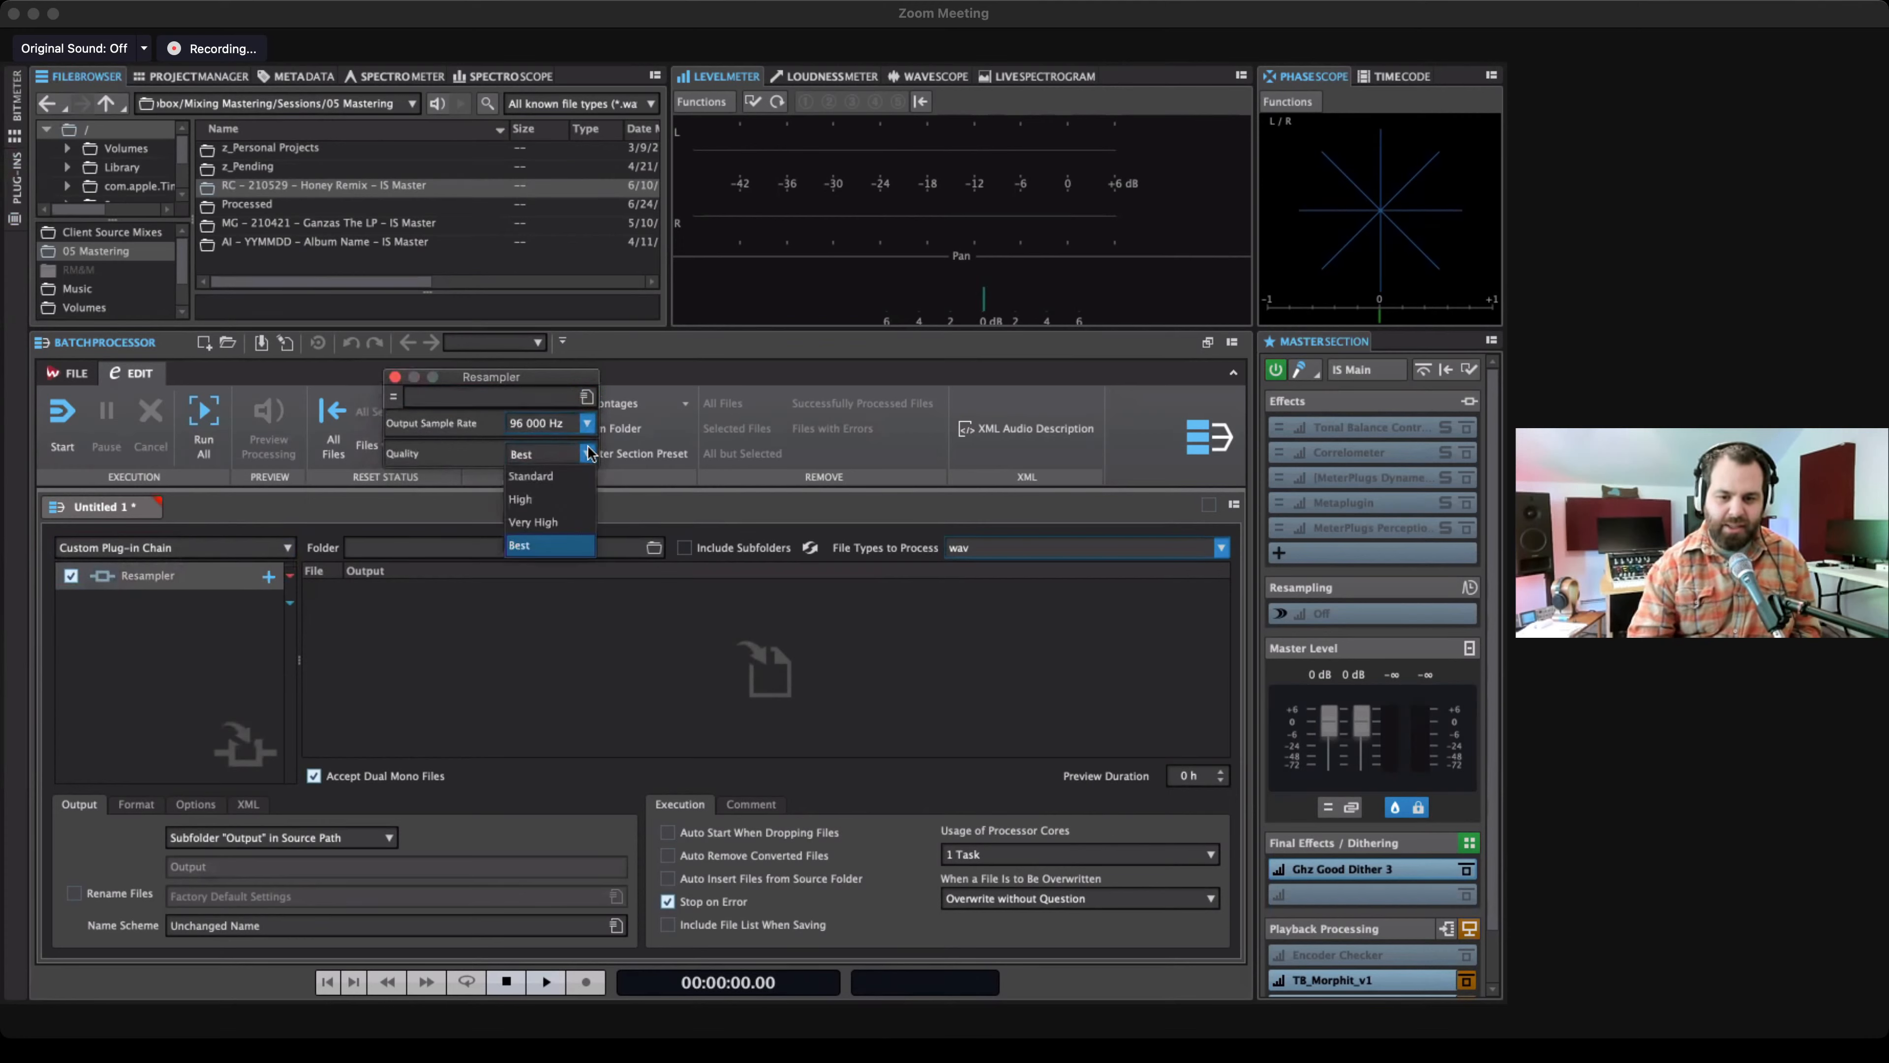
{"action": "left_click", "coordinate": [534, 542]}
{"action": "left_click", "coordinate": [395, 378]}
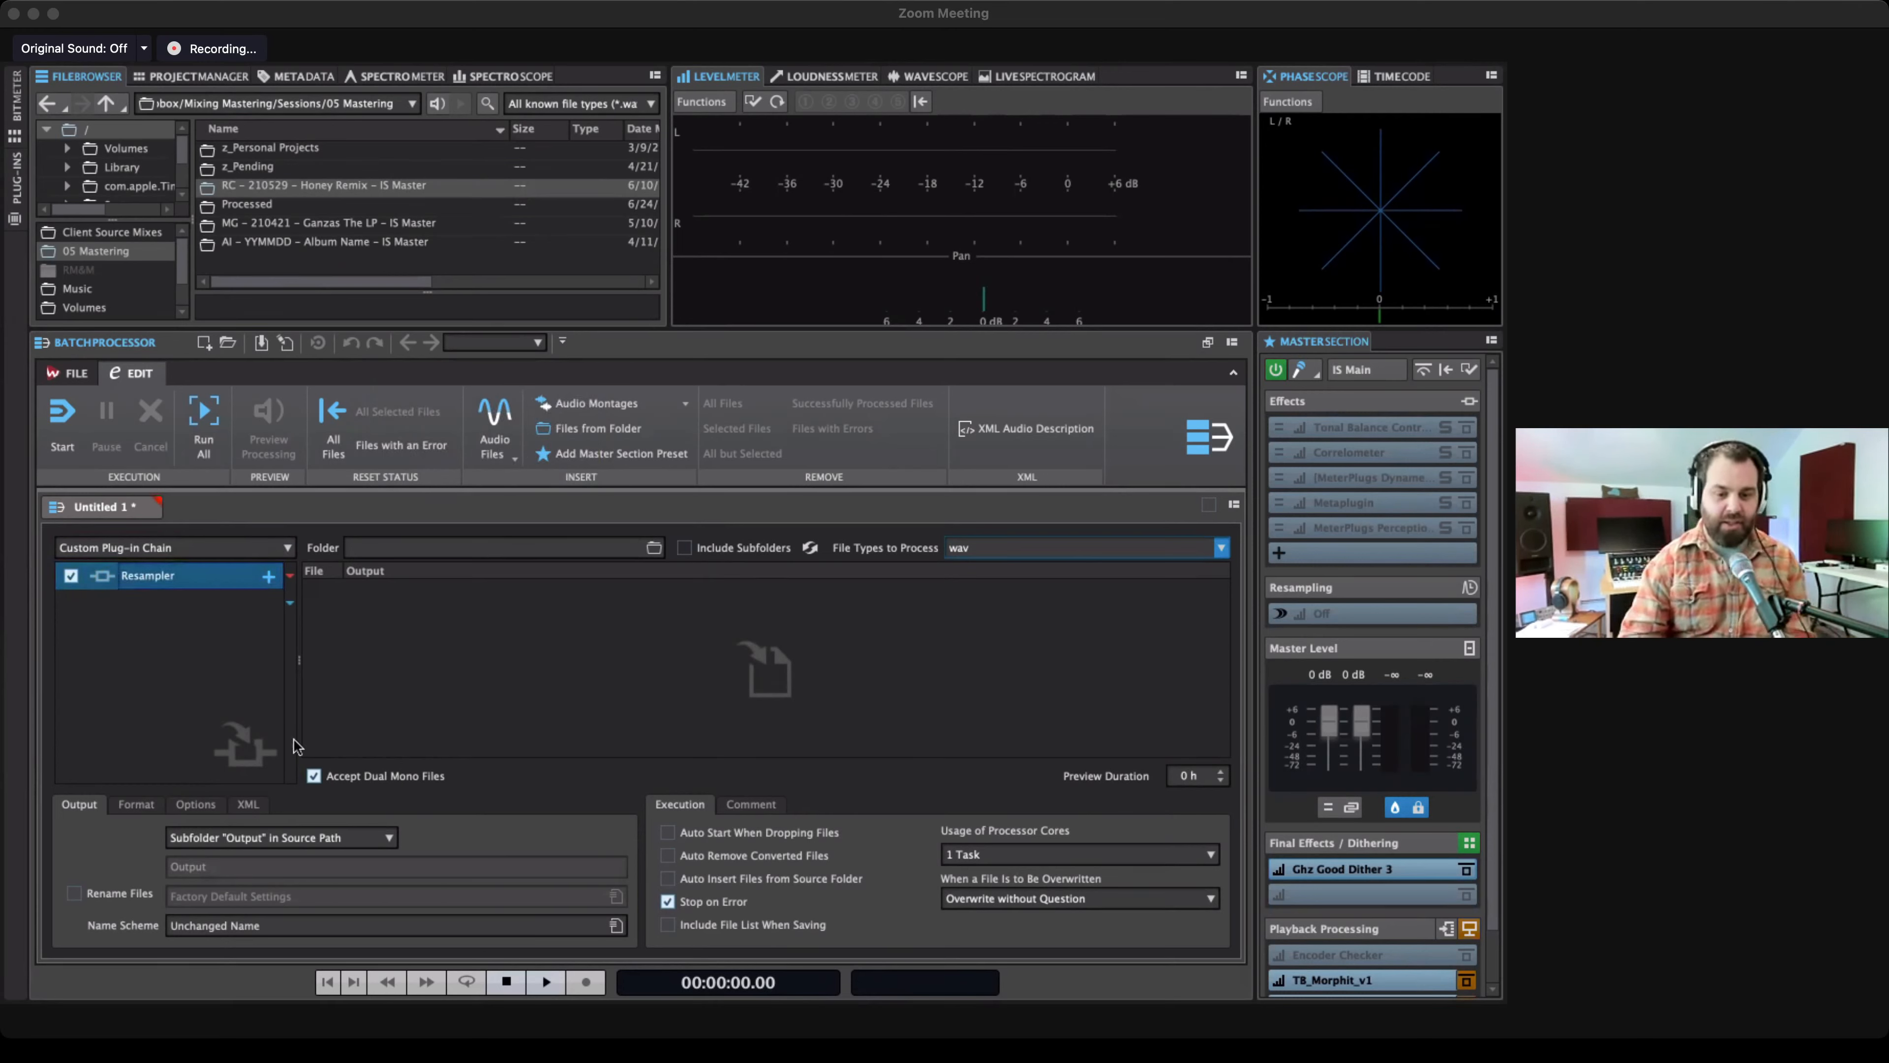
Set the output location to a subfolder of the source path named 96k, and enable renaming of files.
{"action": "left_click", "coordinate": [390, 839]}
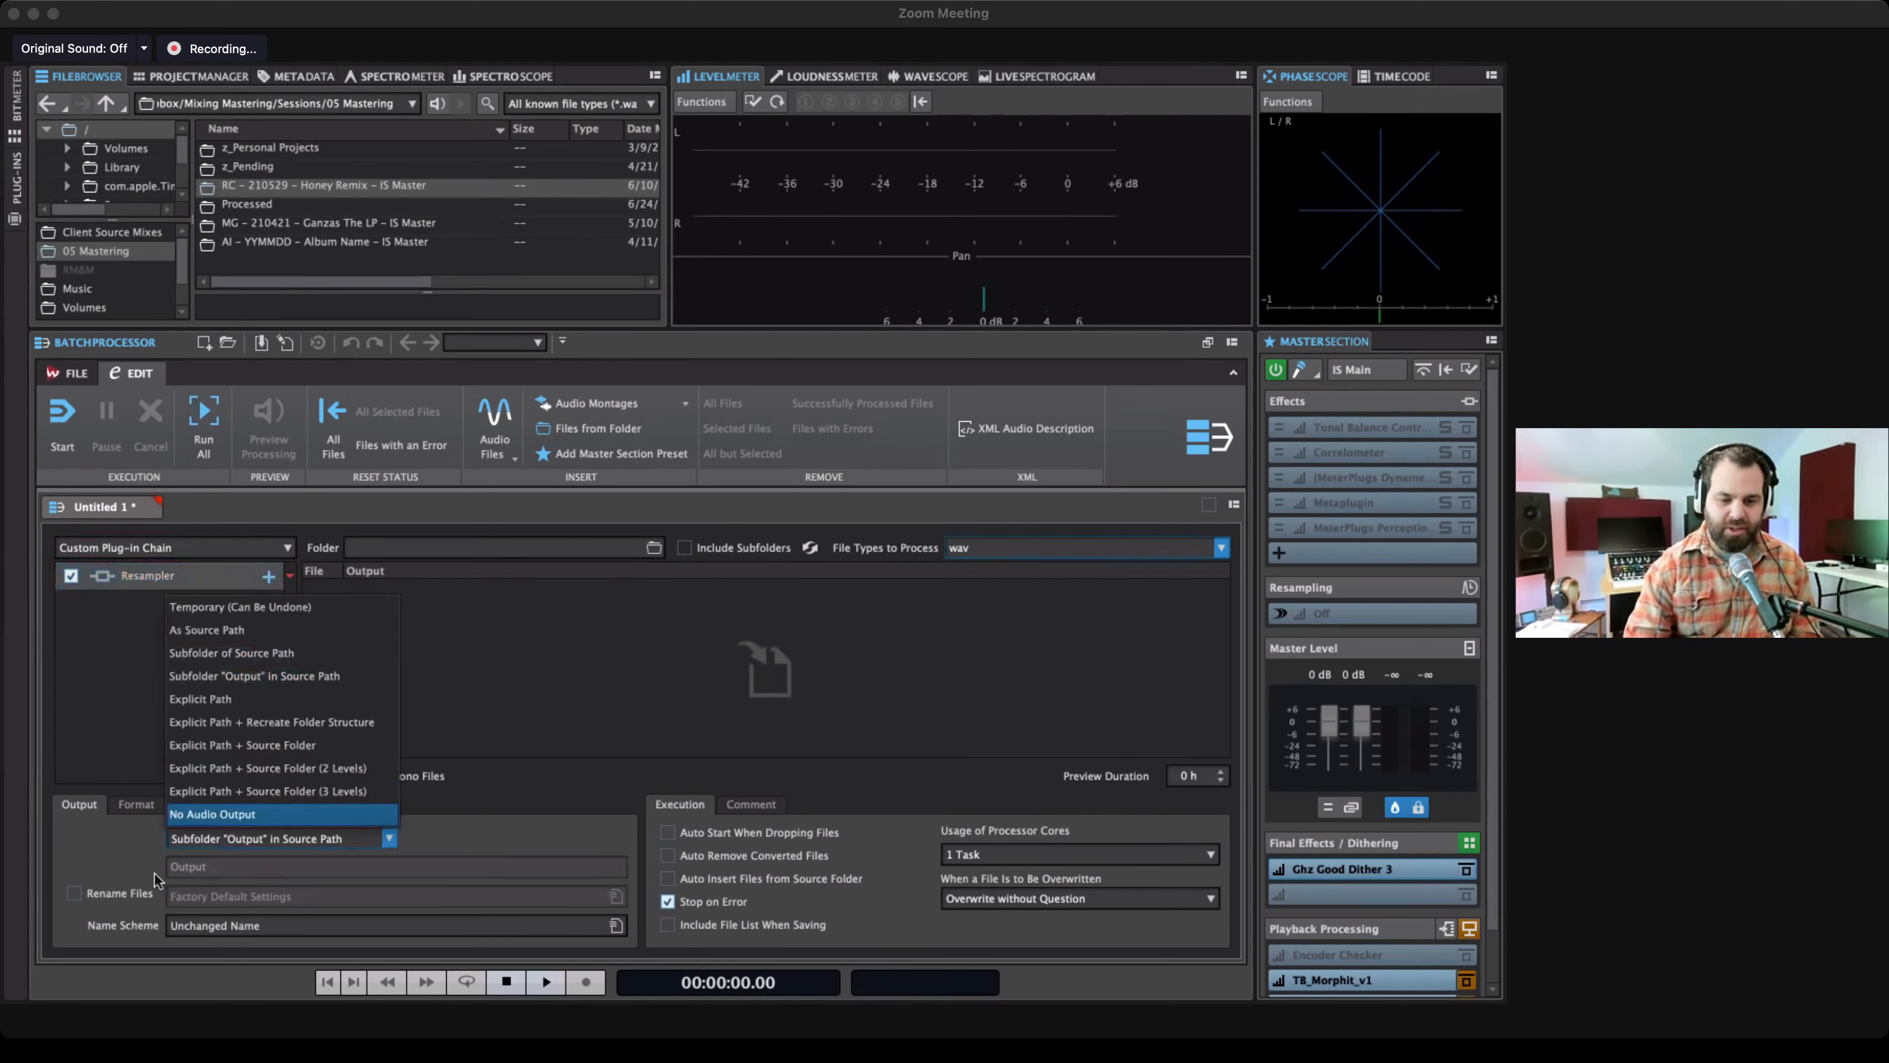
{"action": "left_click", "coordinate": [122, 851]}
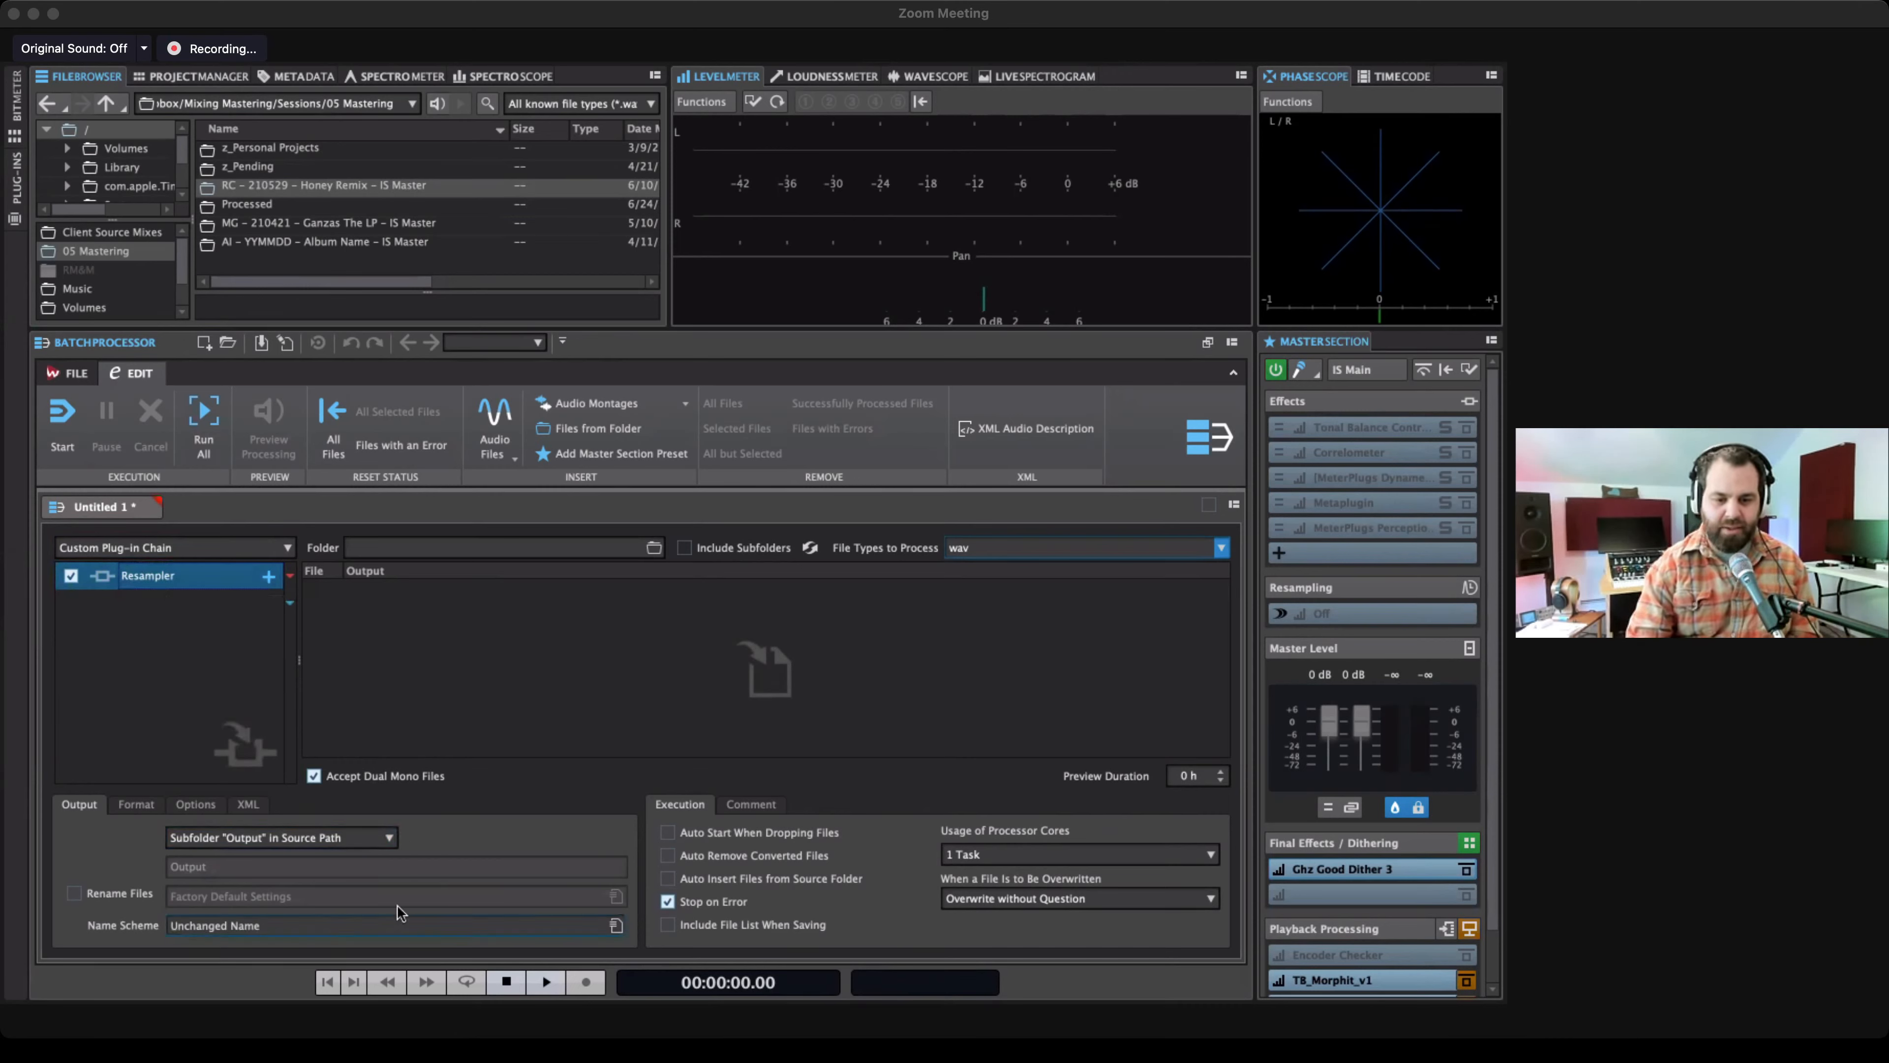
{"action": "left_click", "coordinate": [388, 840]}
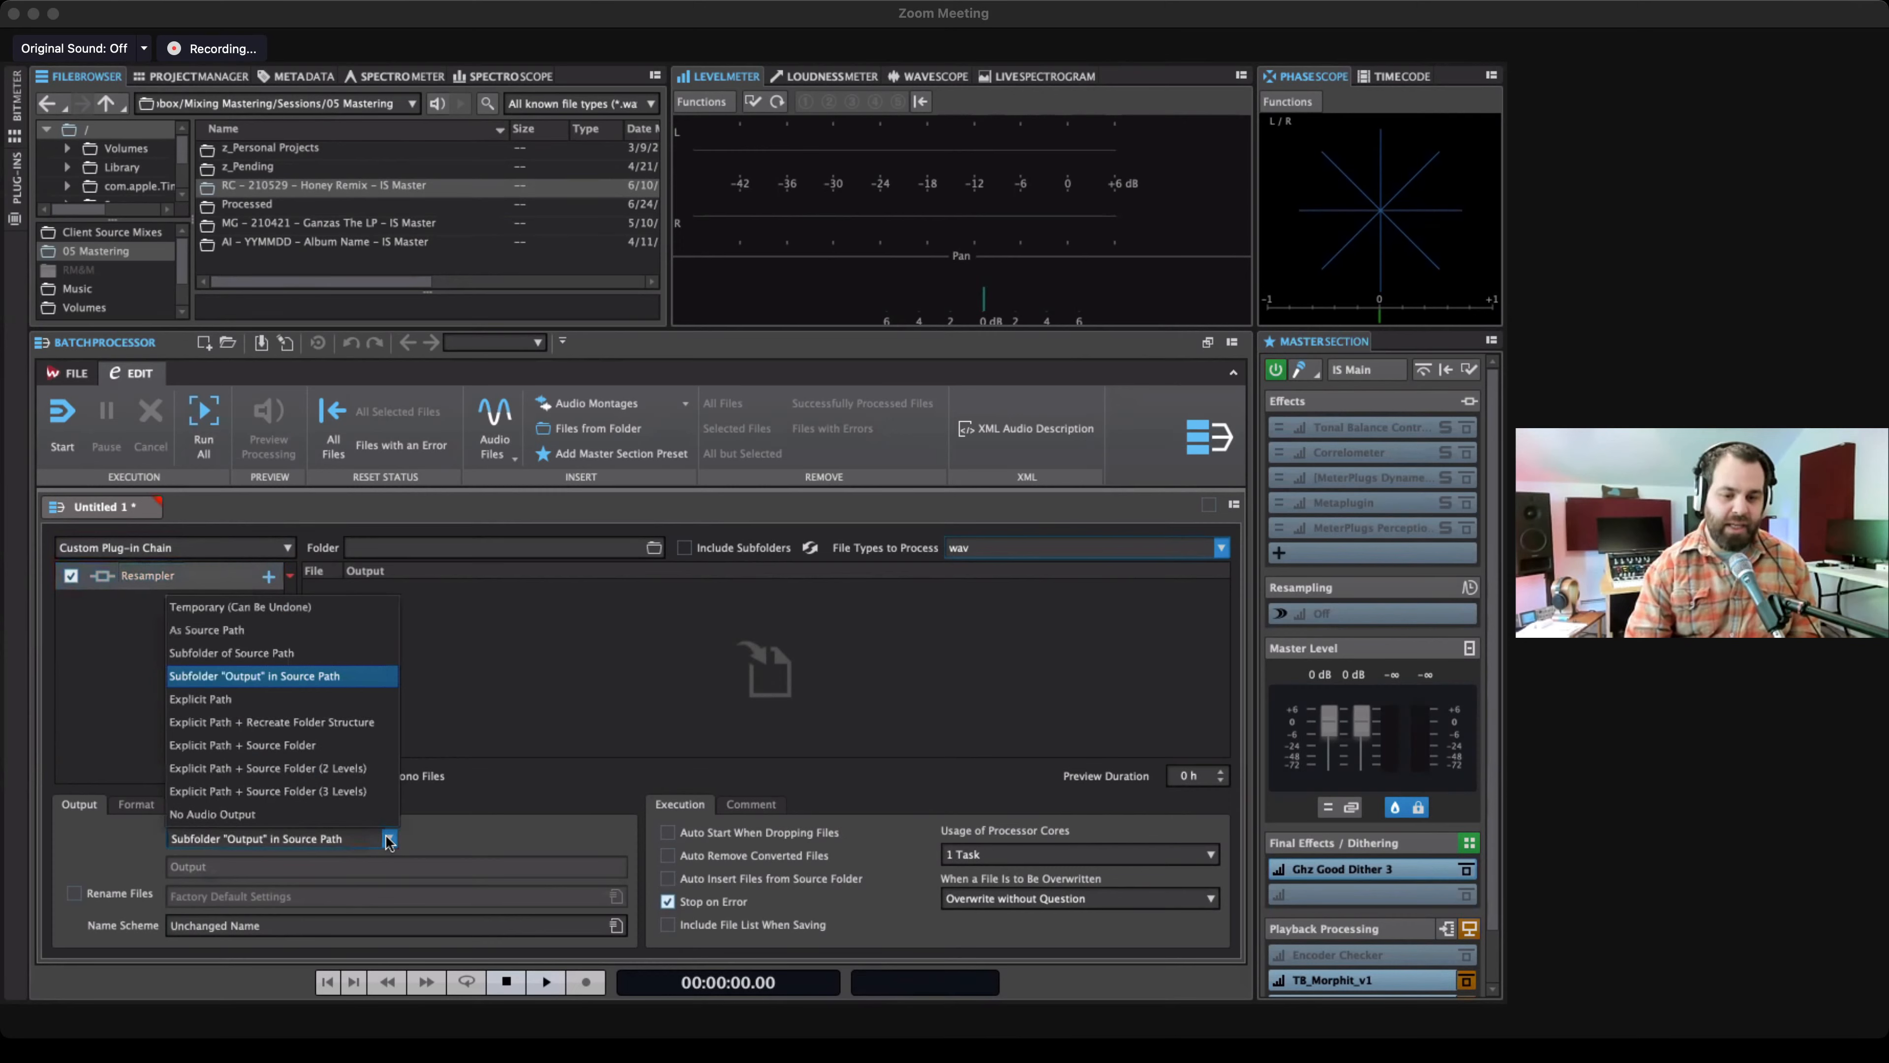
{"action": "left_click", "coordinate": [347, 653]}
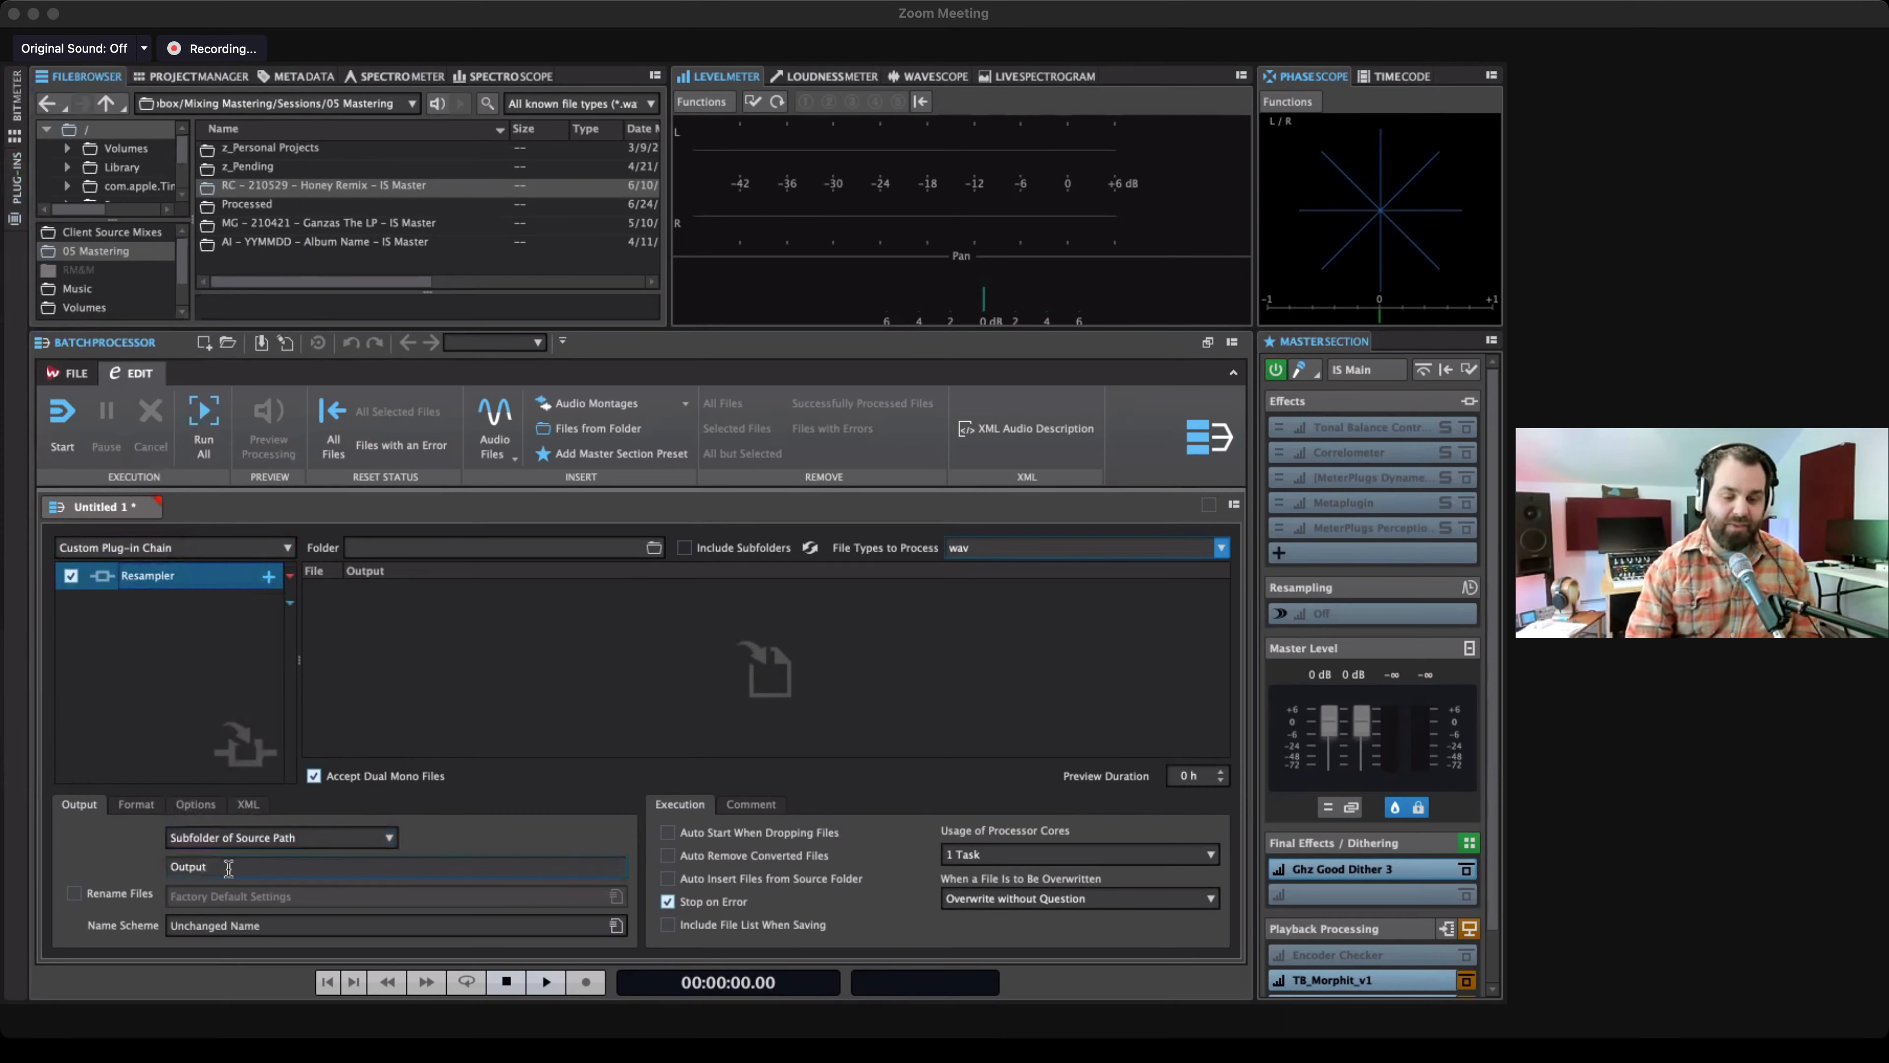
{"action": "left_click", "coordinate": [383, 838]}
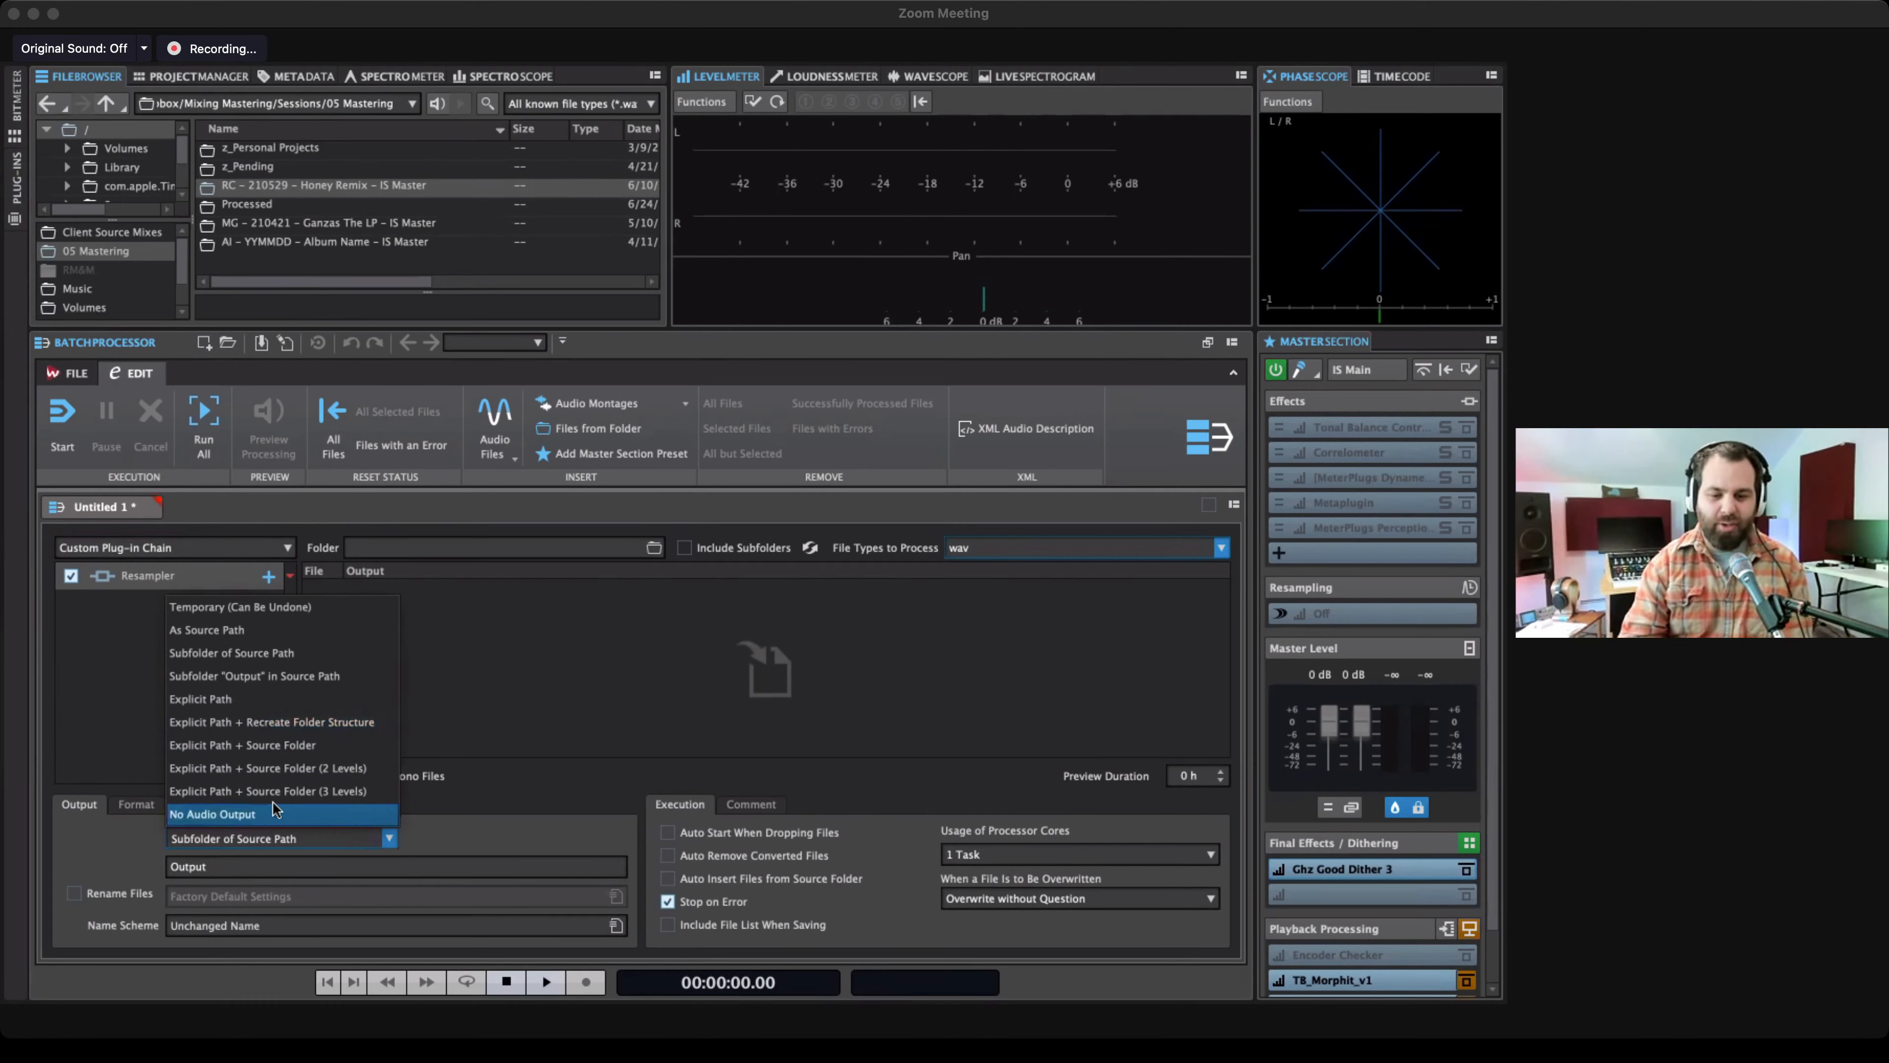
{"action": "left_click", "coordinate": [300, 655]}
{"action": "double_click", "coordinate": [260, 865]}
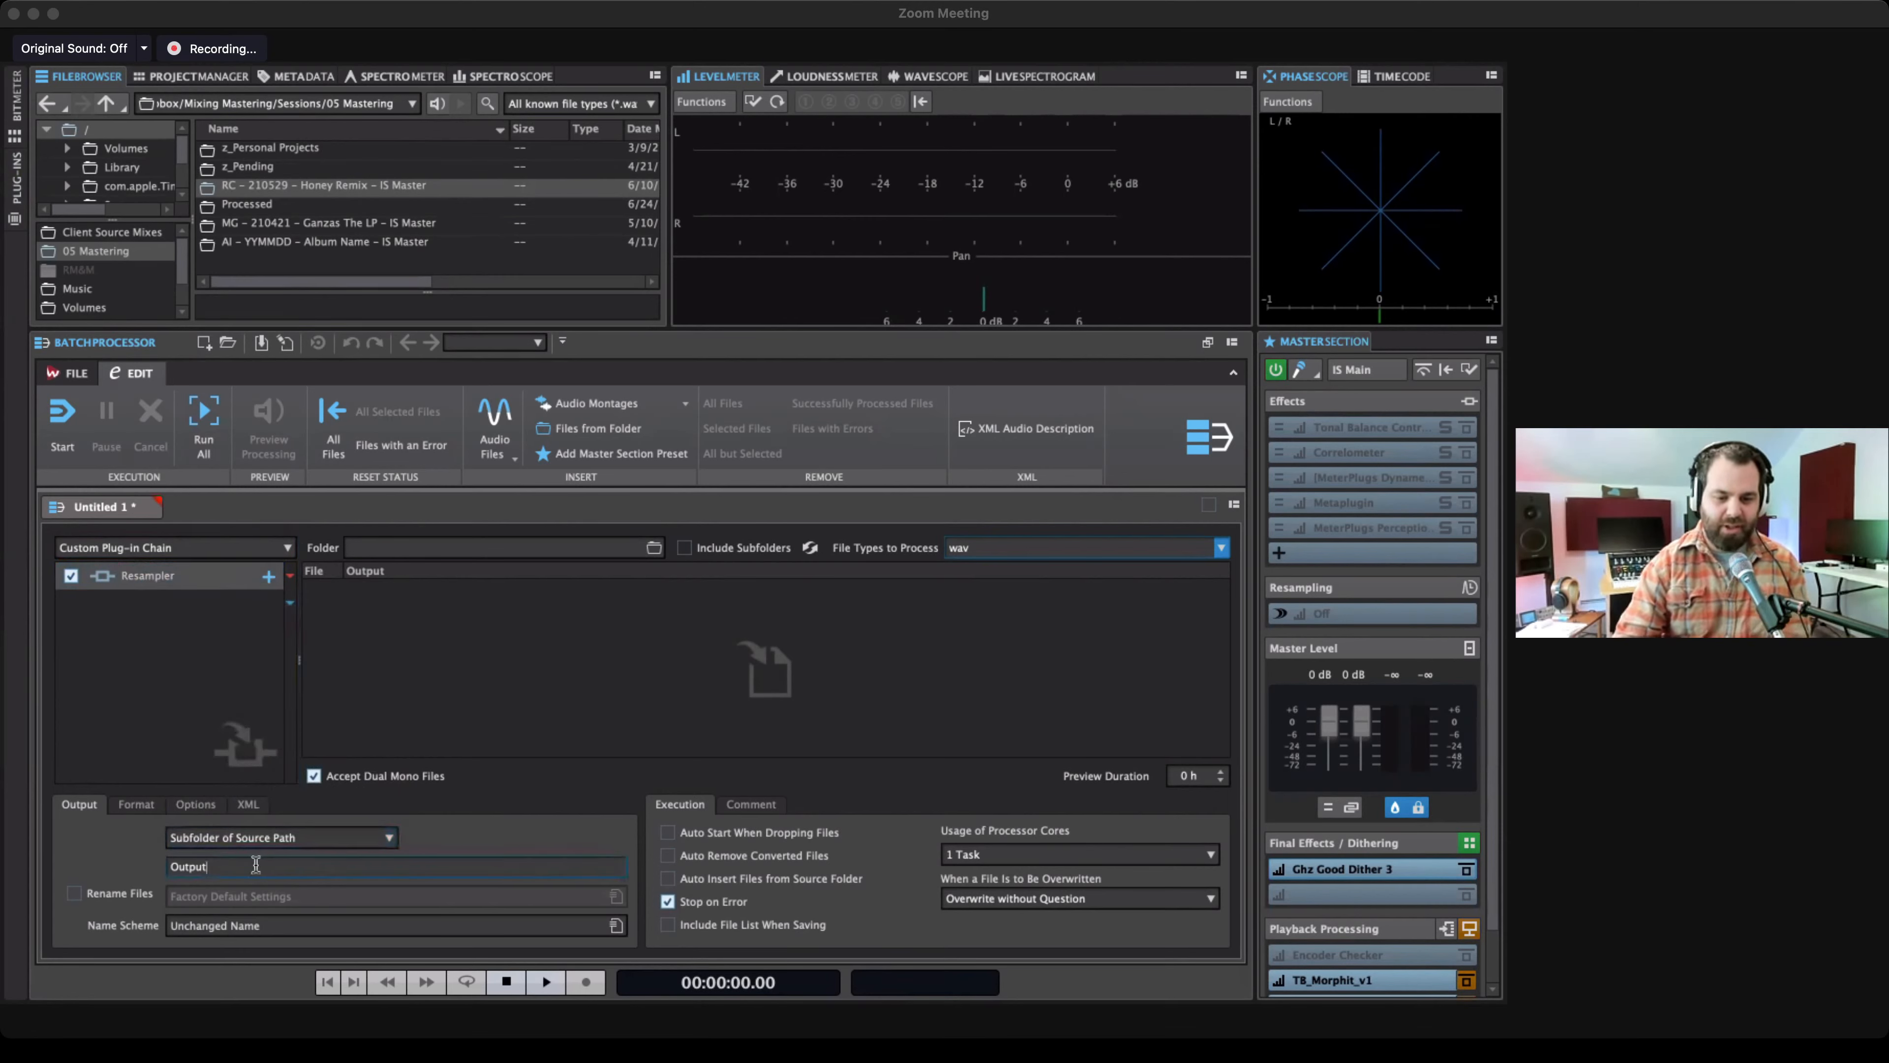
{"action": "type", "text": "96"}
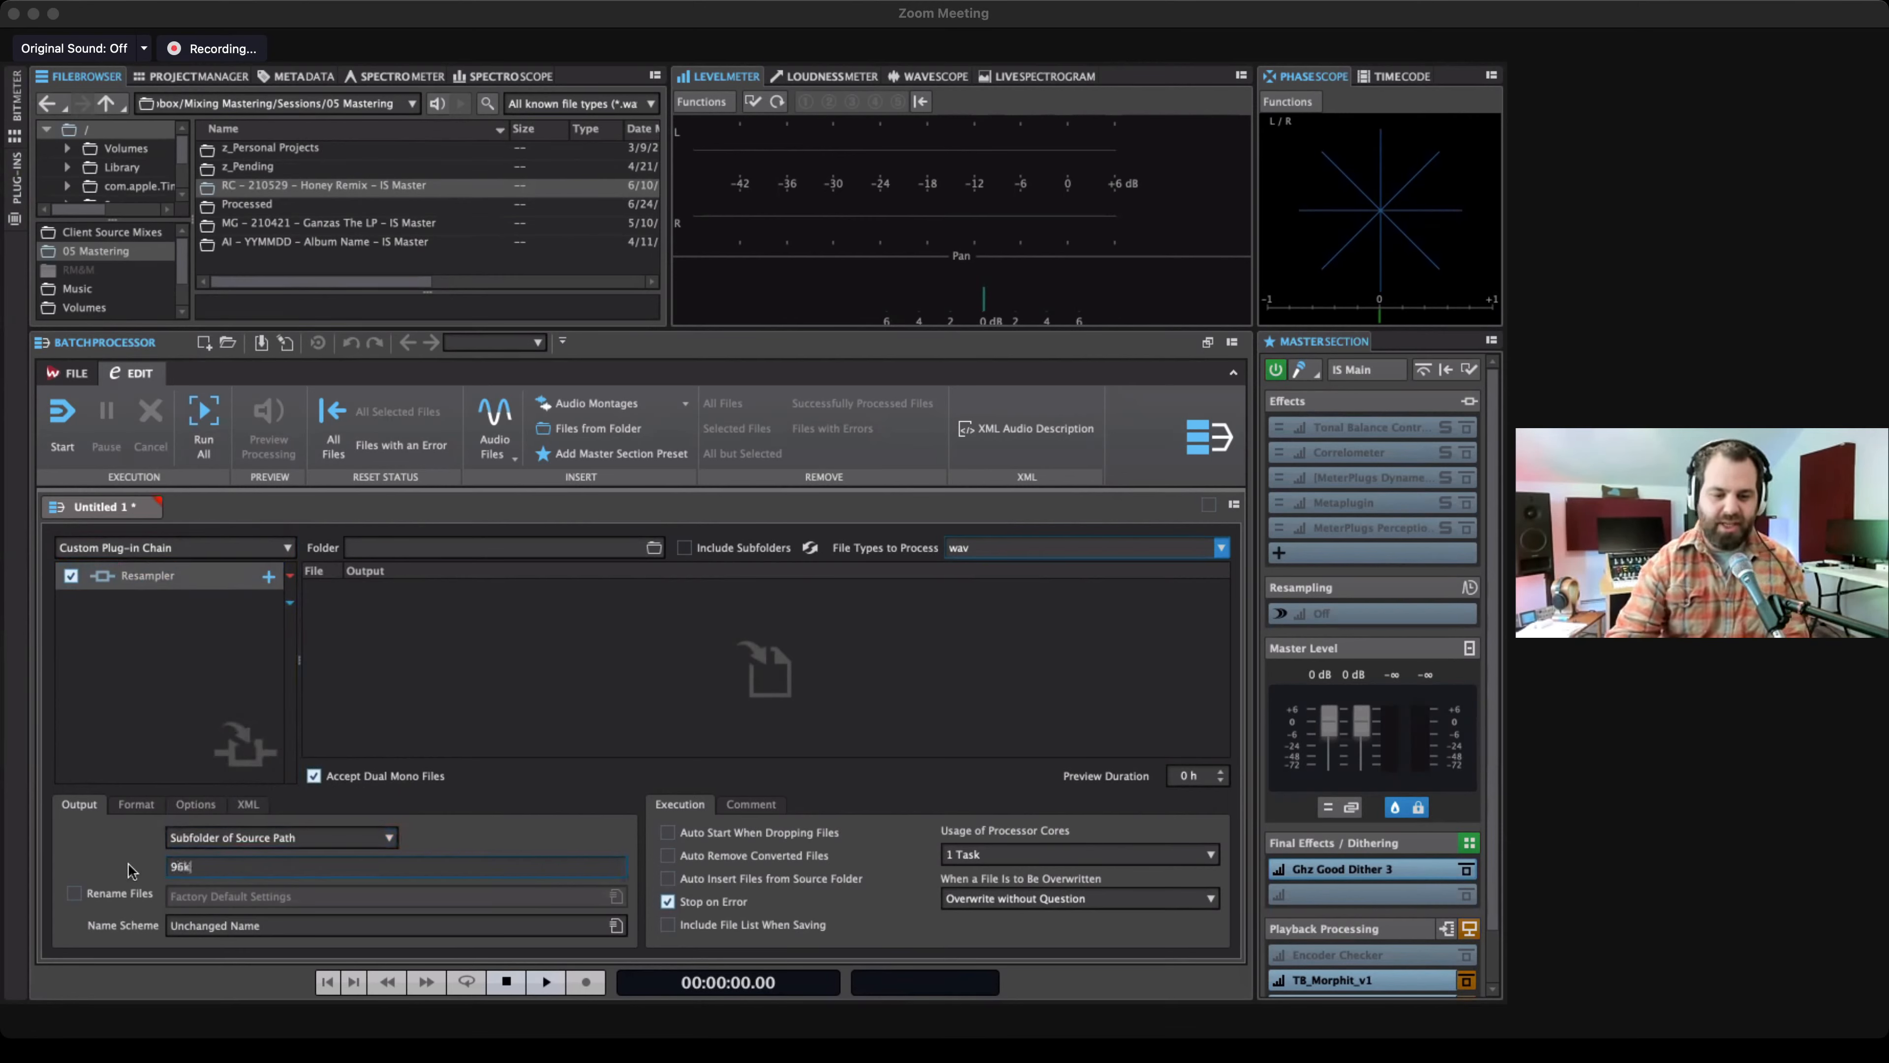
{"action": "type", "text": "k"}
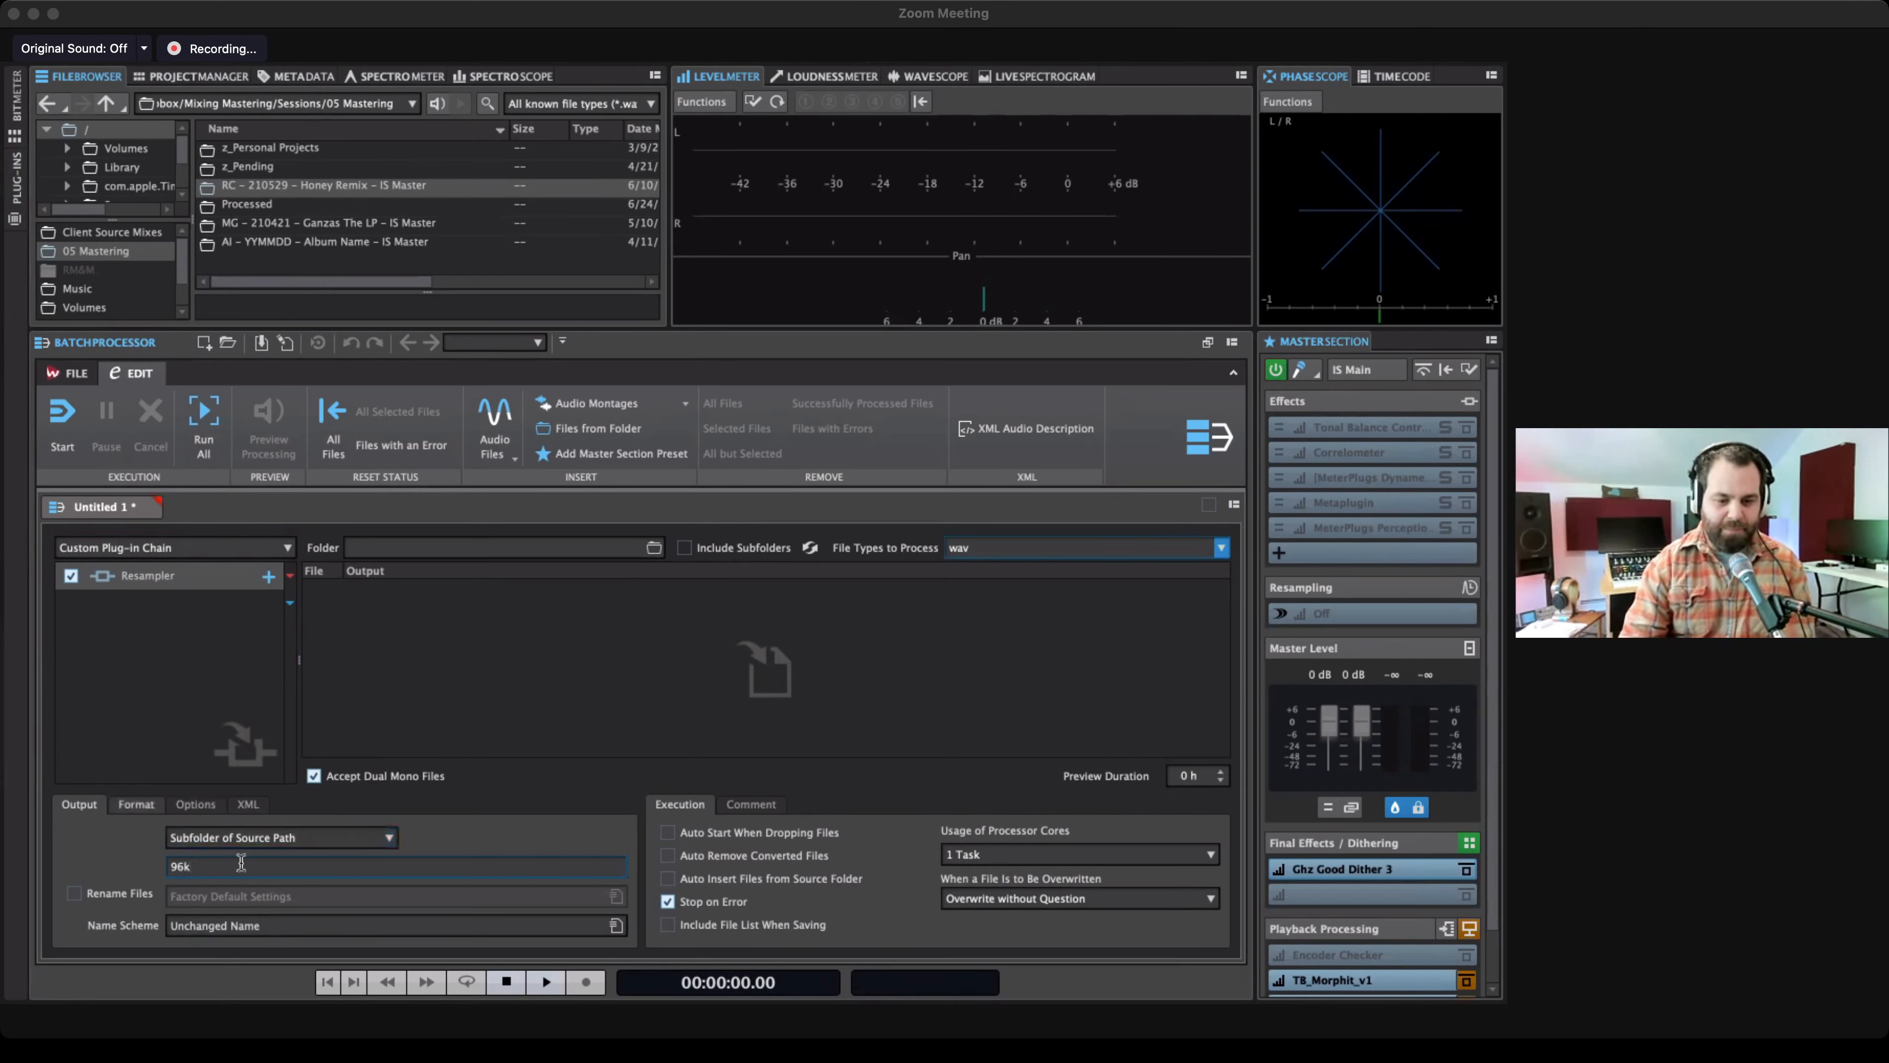
{"action": "left_click", "coordinate": [73, 894]}
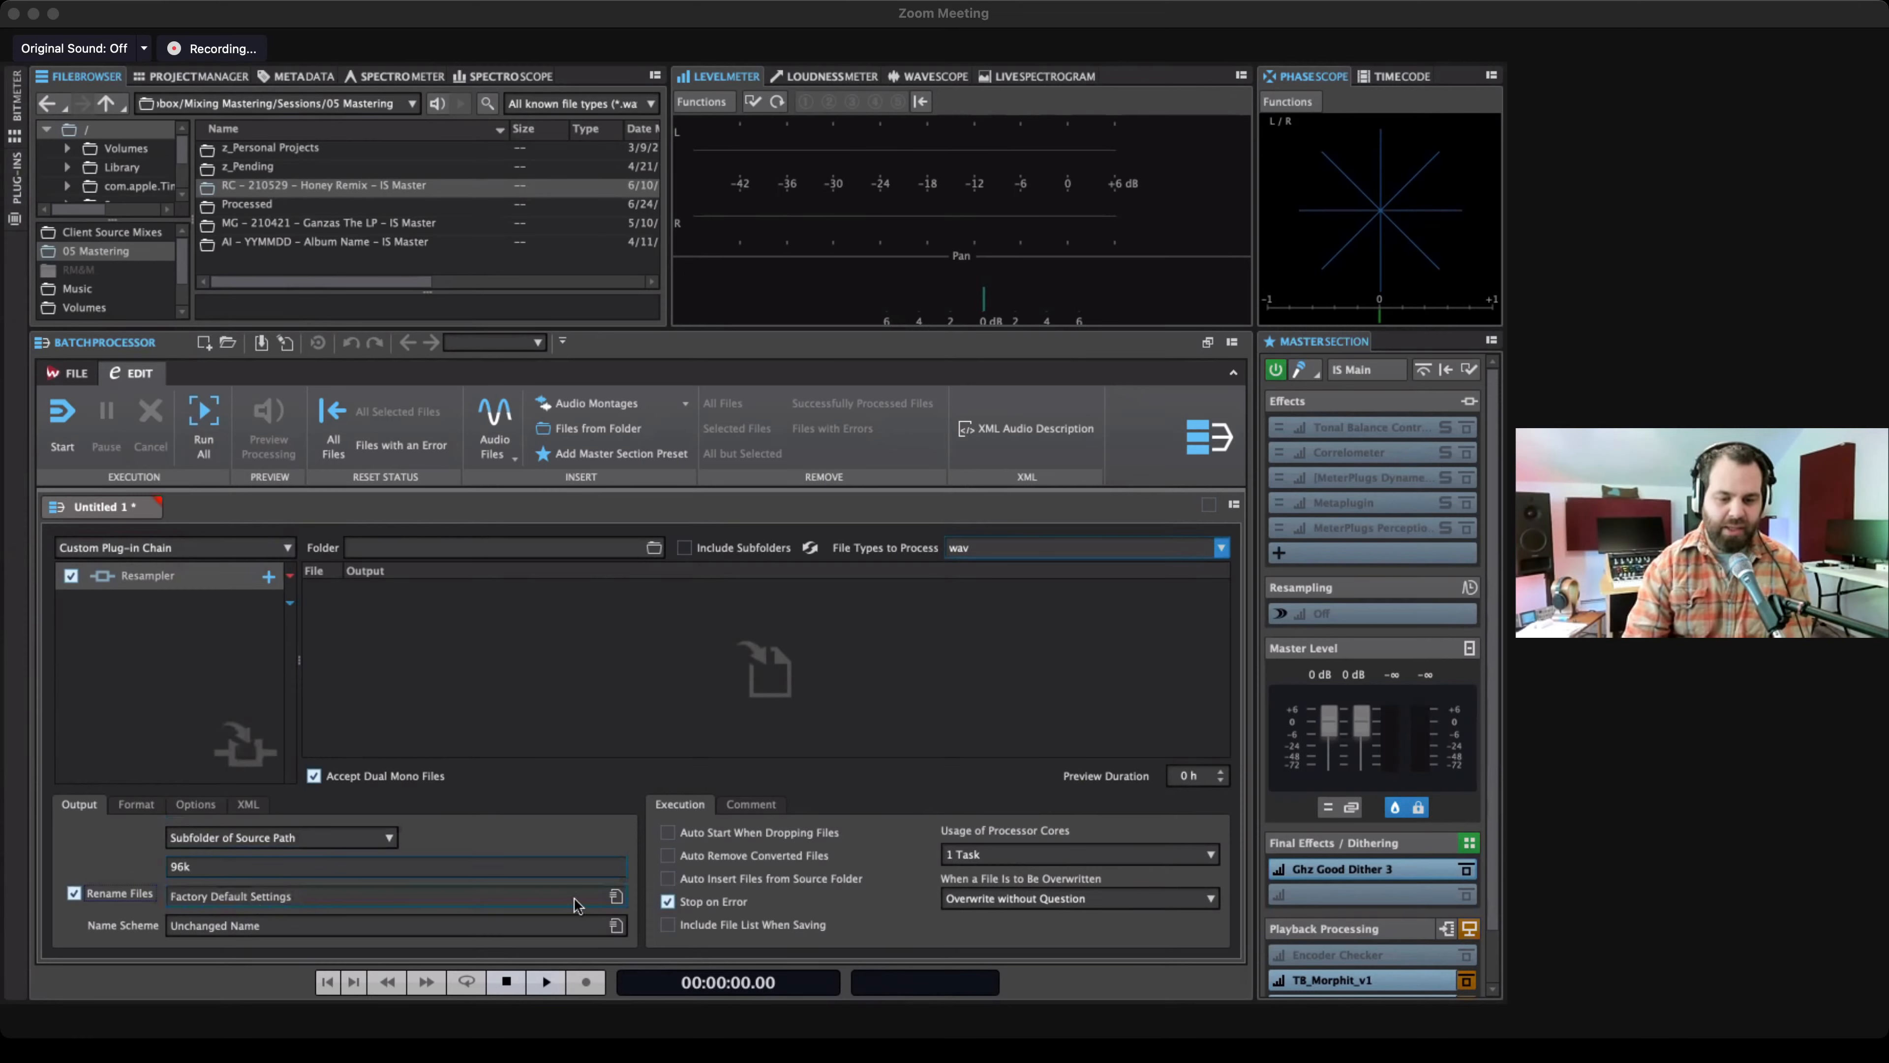
{"action": "left_click", "coordinate": [619, 898]}
{"action": "left_click", "coordinate": [660, 888]}
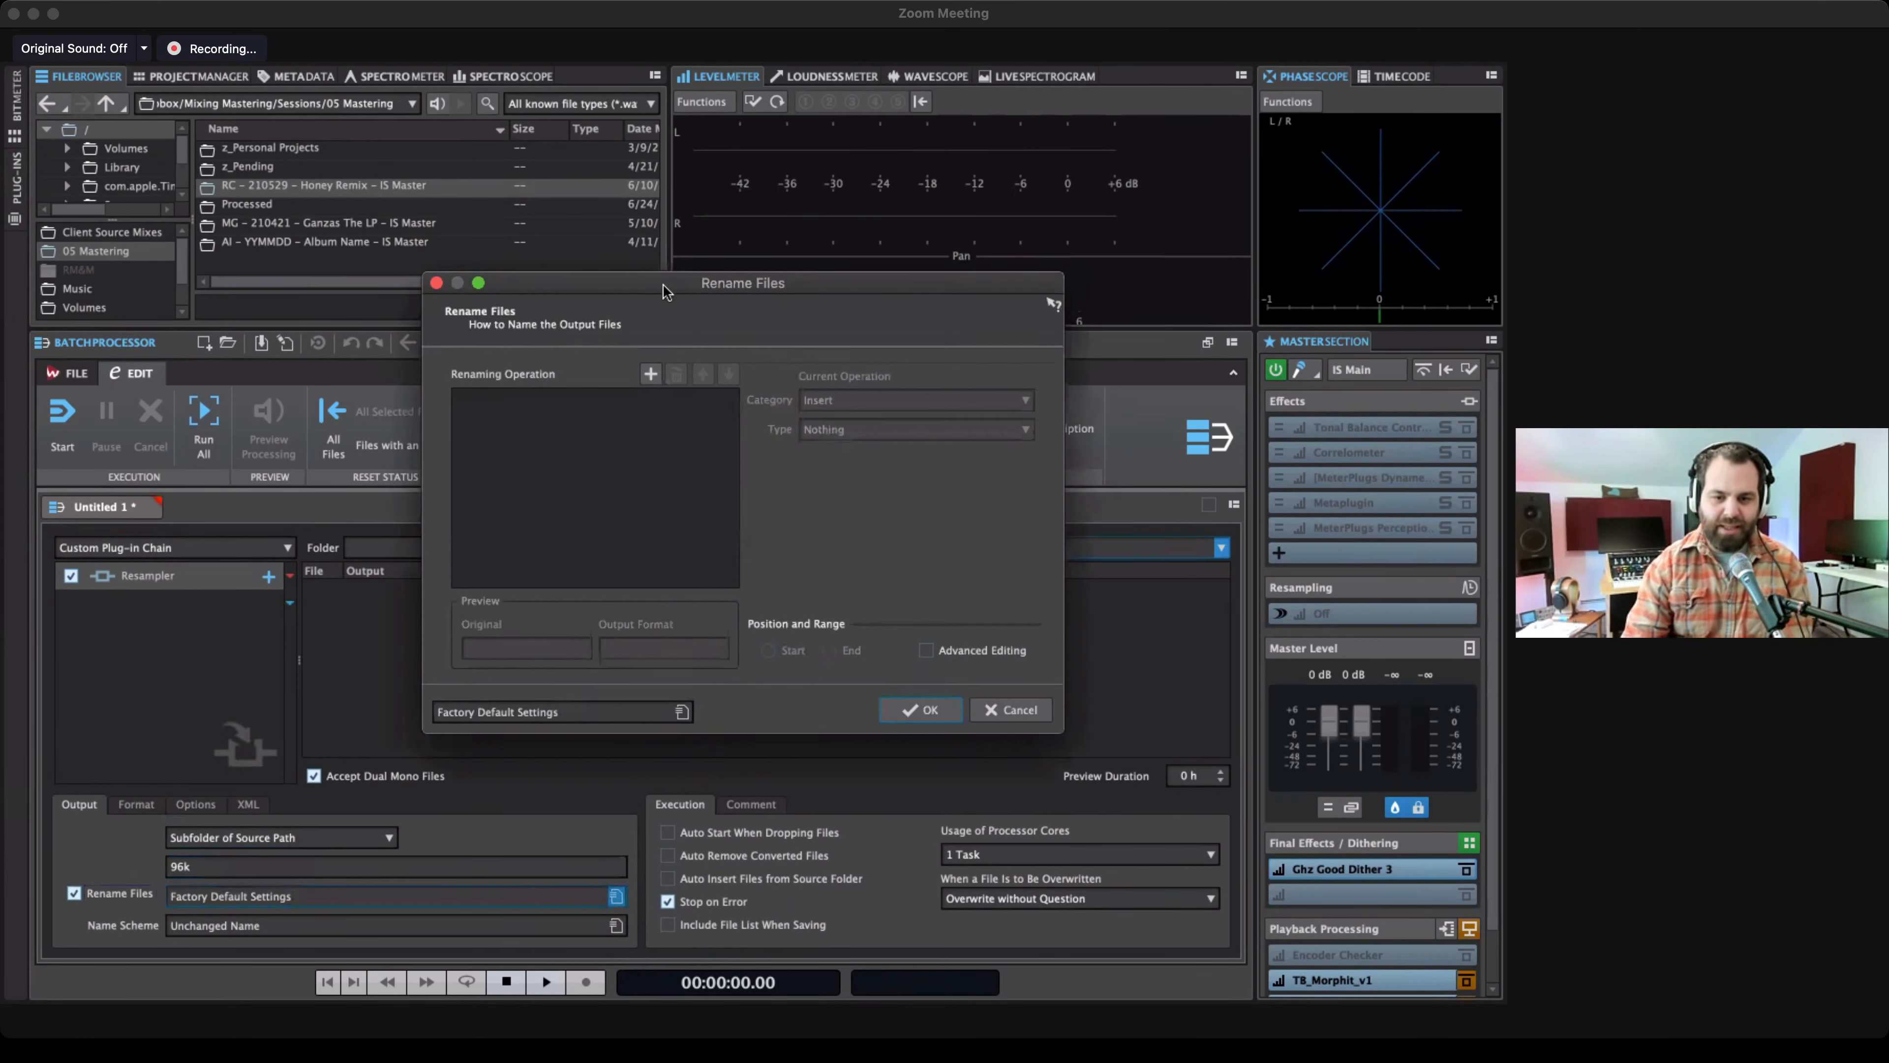
{"action": "left_click_drag", "start_coordinate": [665, 290], "coordinate": [565, 270]}
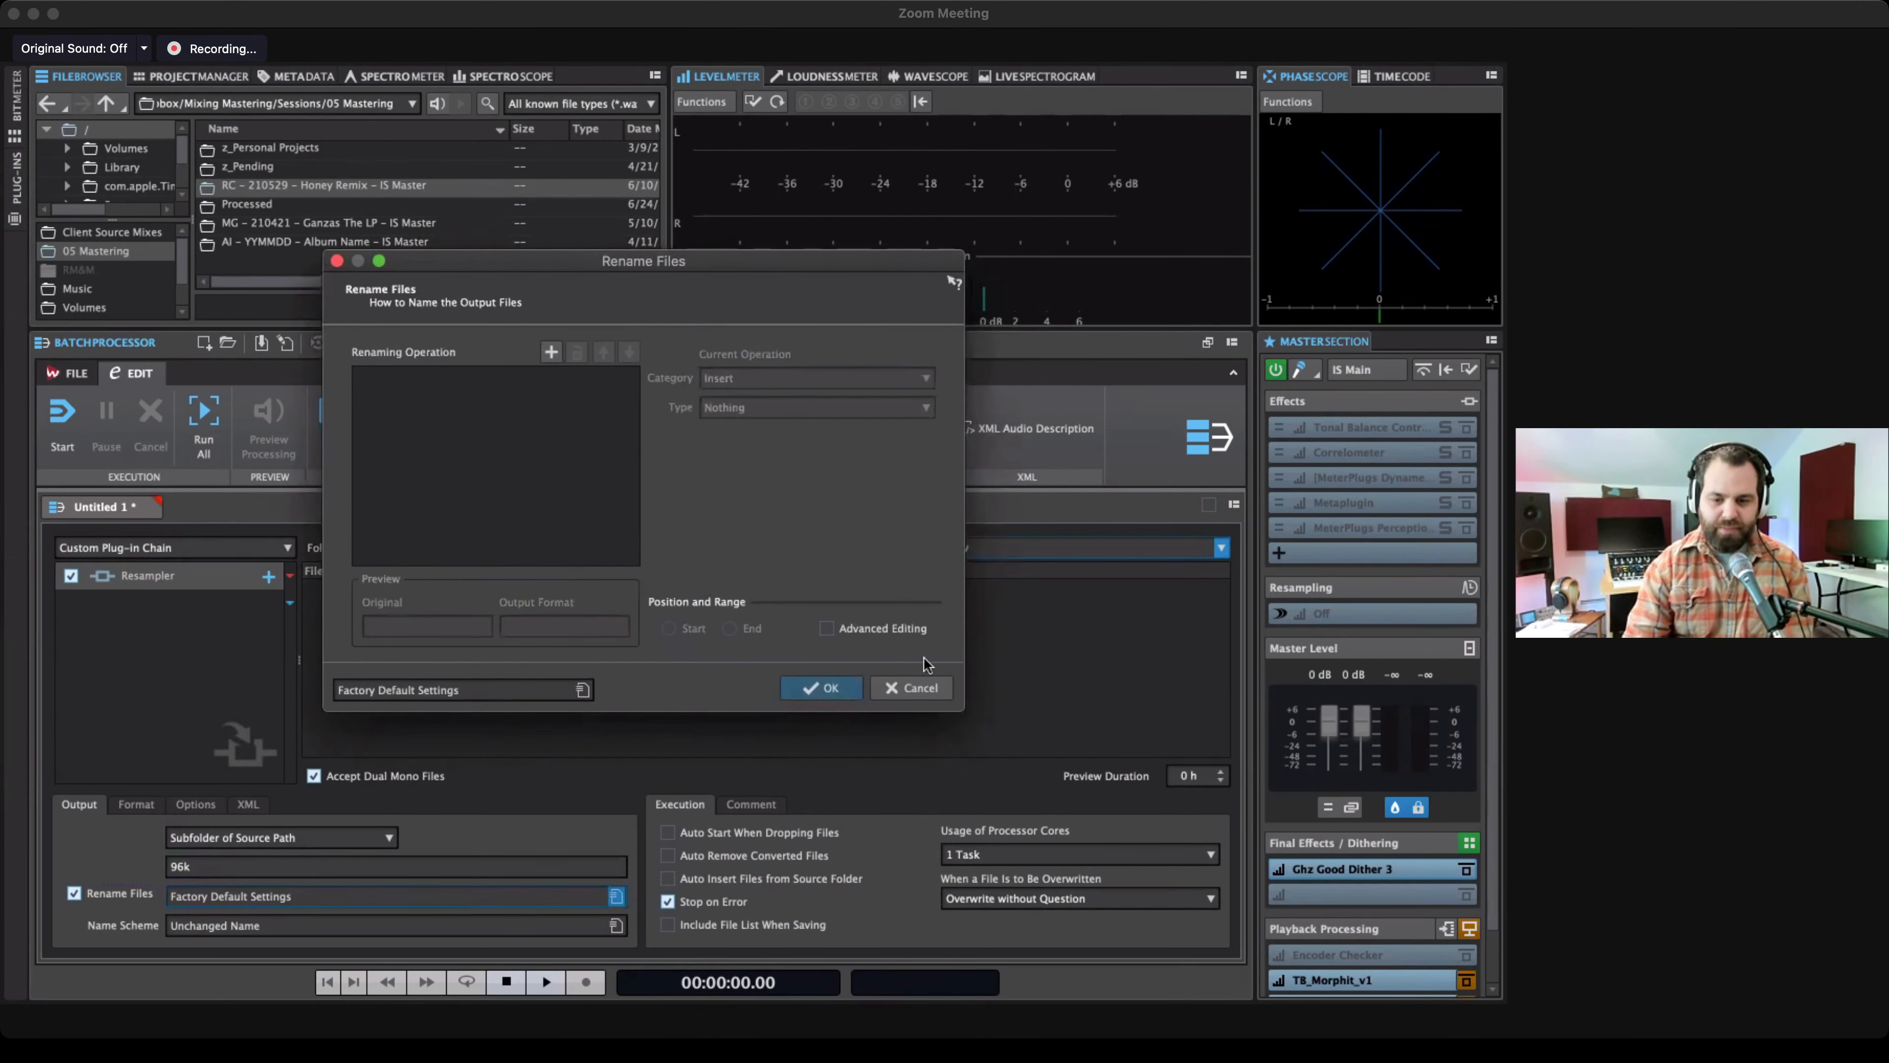
{"action": "left_click", "coordinate": [818, 689]}
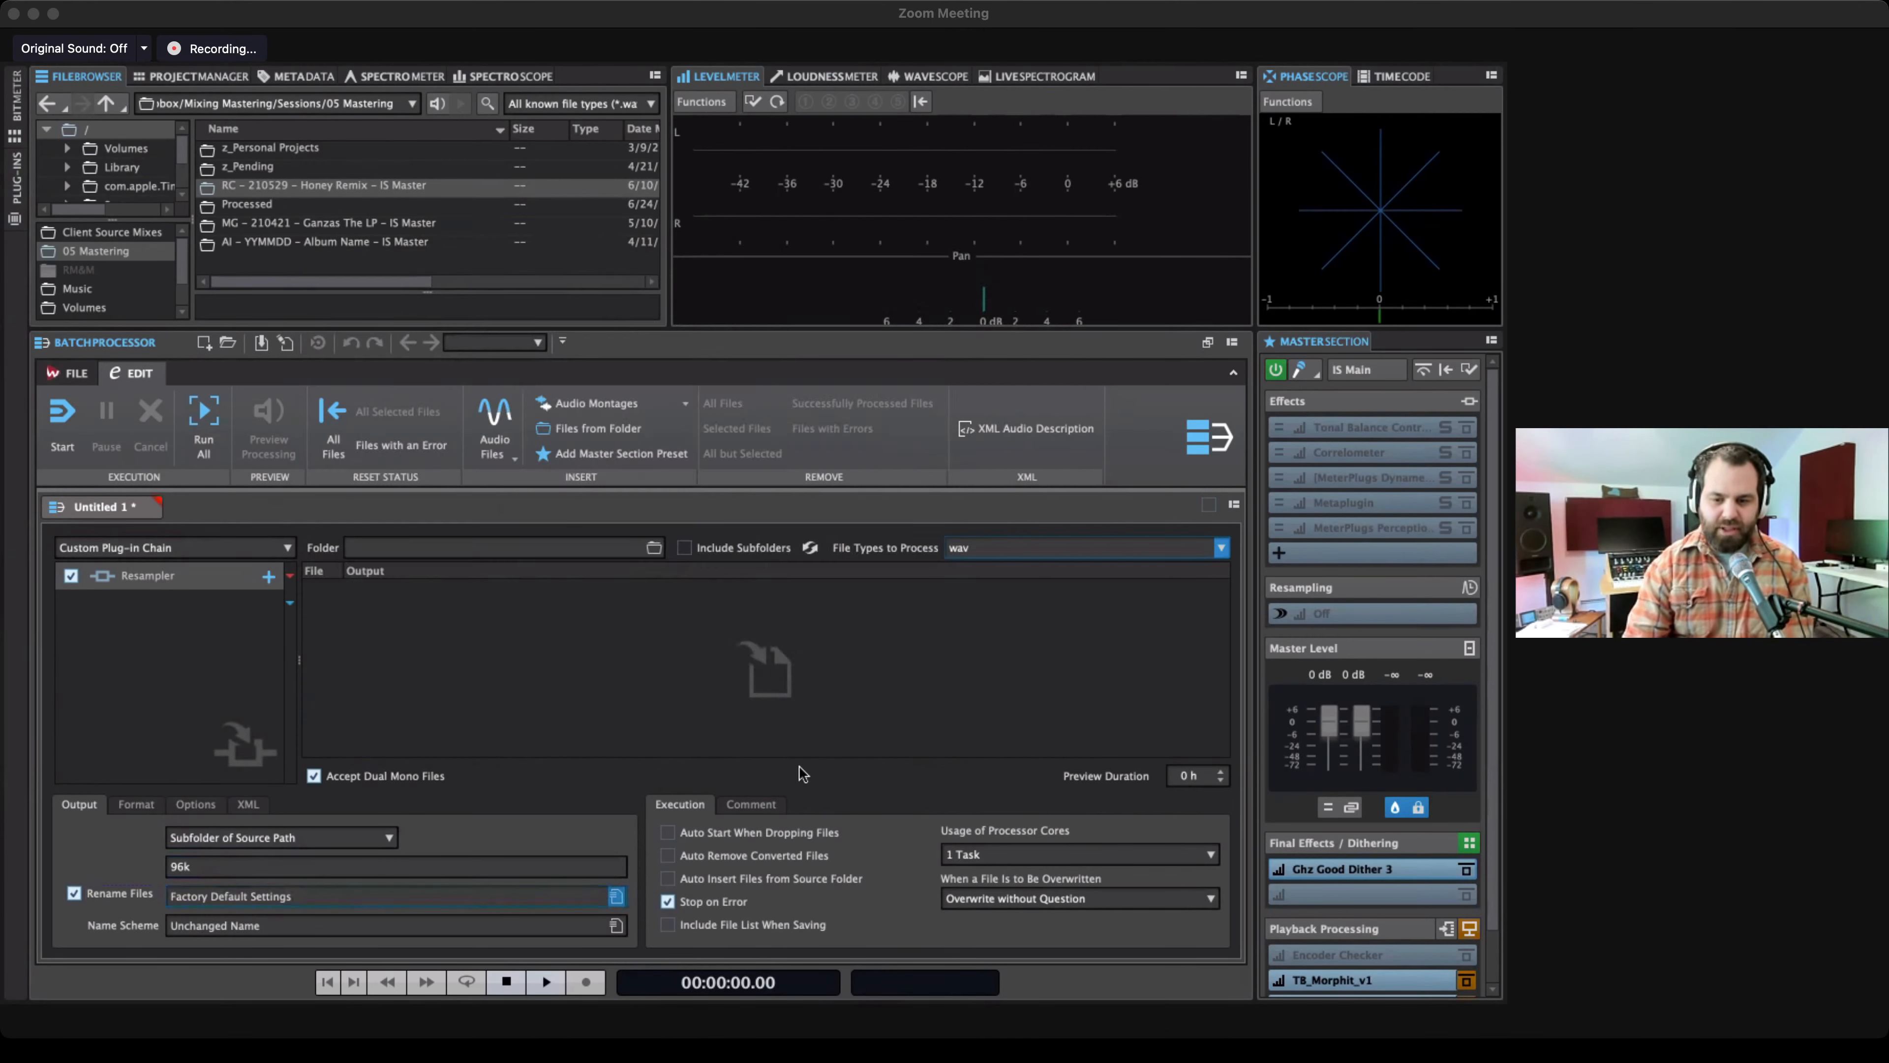
Add a renaming operation that inserts the specific text _96k at the end, preview it with a sample name, and confirm.
{"action": "left_click", "coordinate": [616, 898]}
{"action": "left_click", "coordinate": [669, 900]}
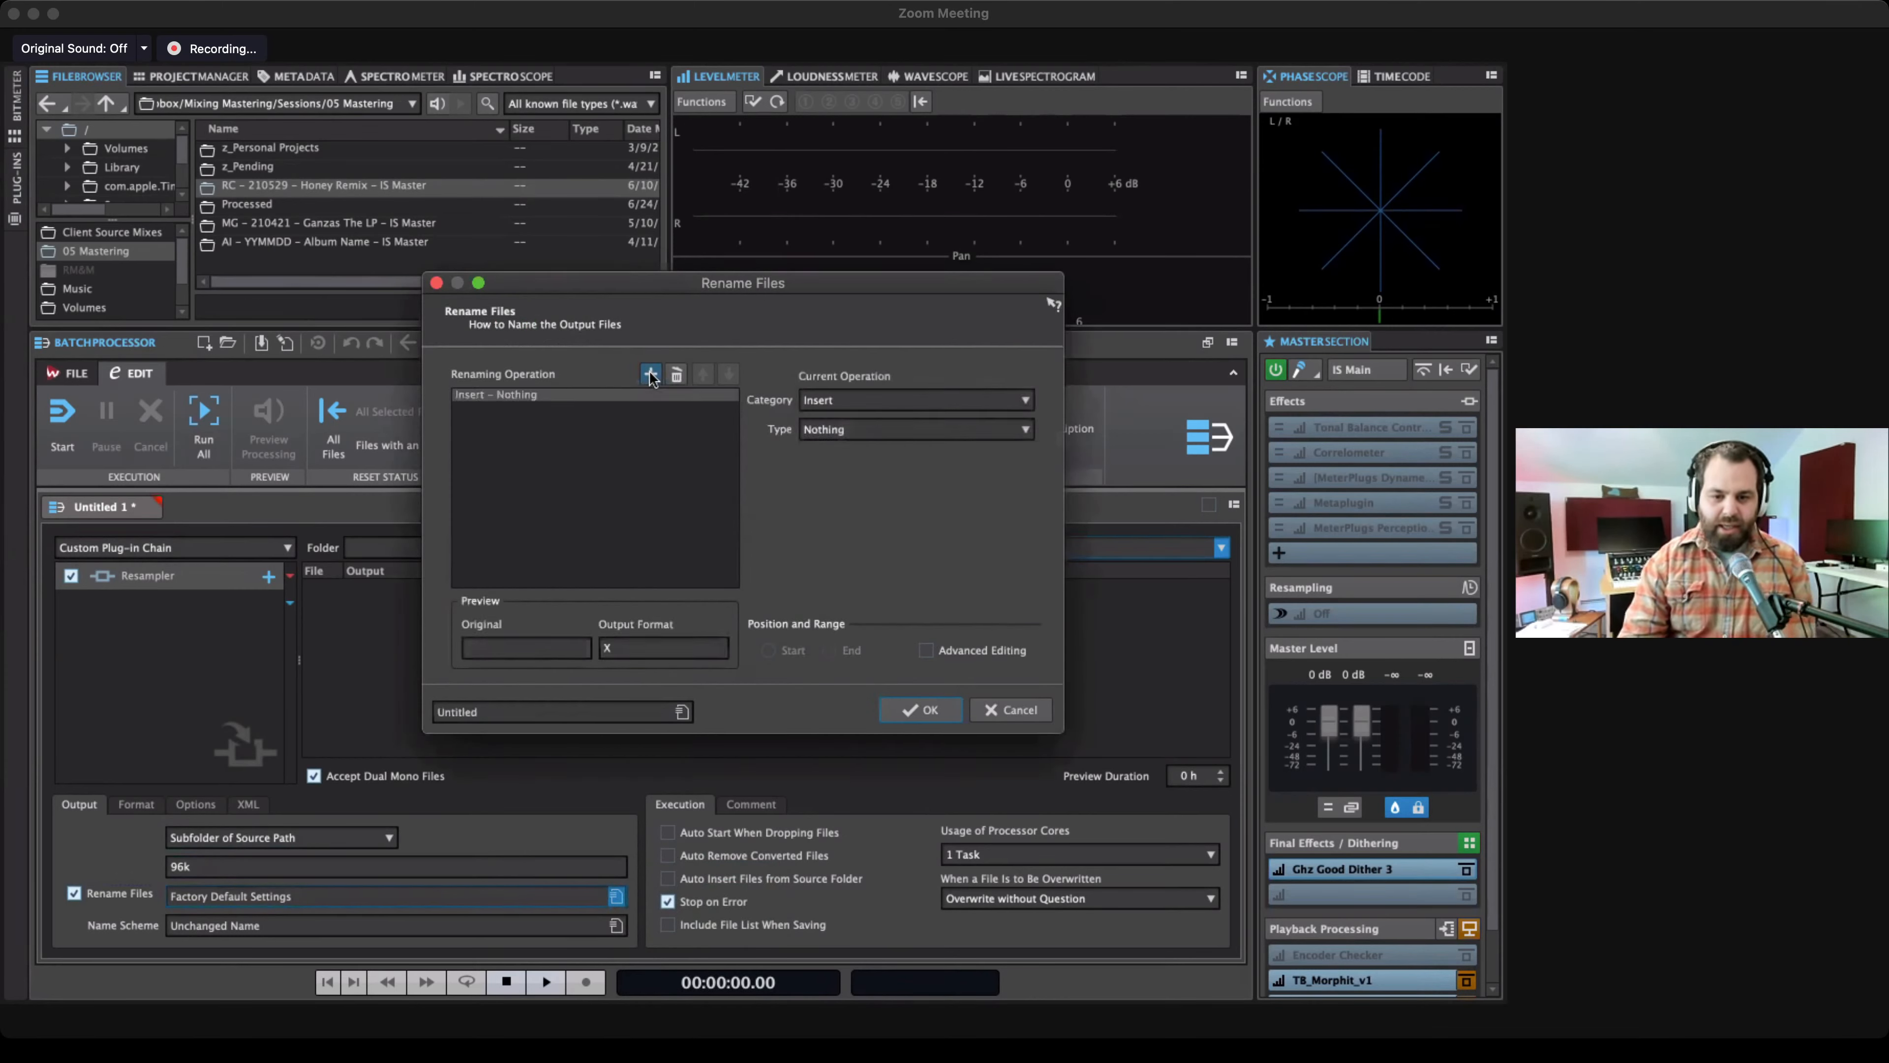
{"action": "left_click", "coordinate": [650, 374]}
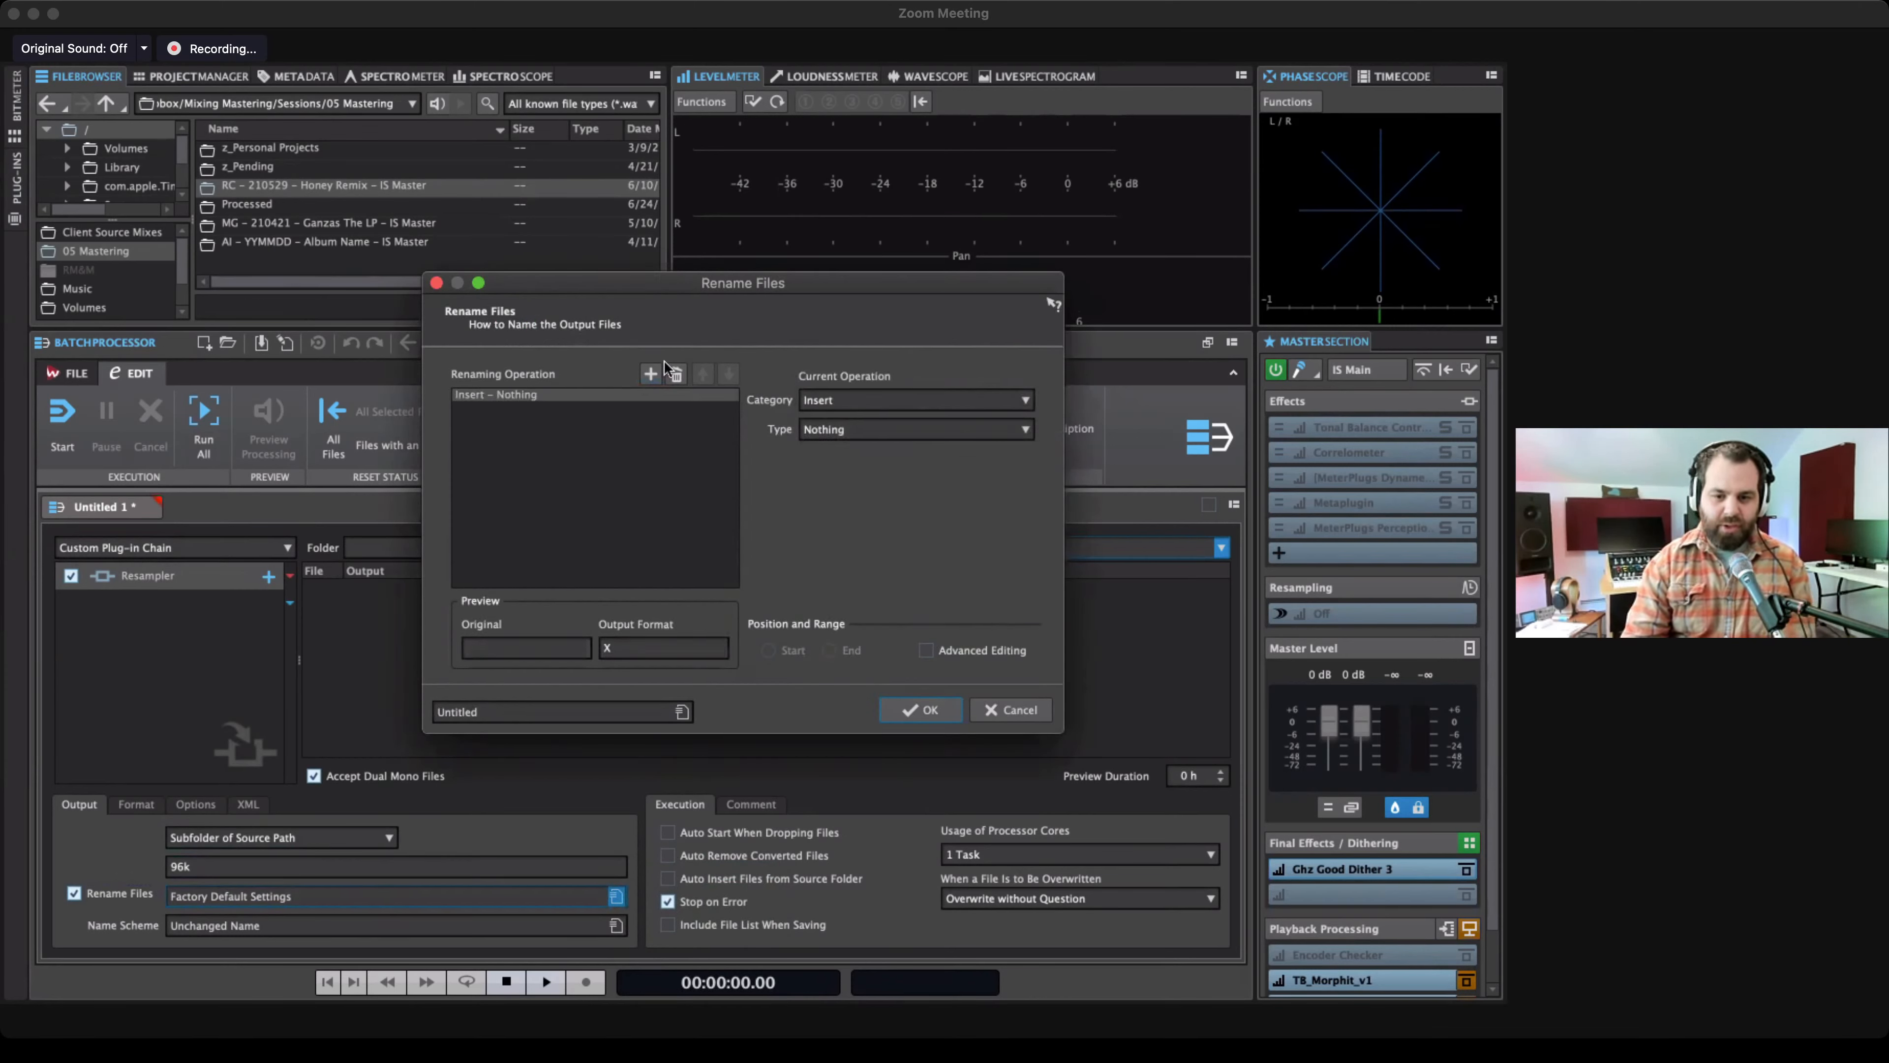
{"action": "left_click", "coordinate": [870, 431]}
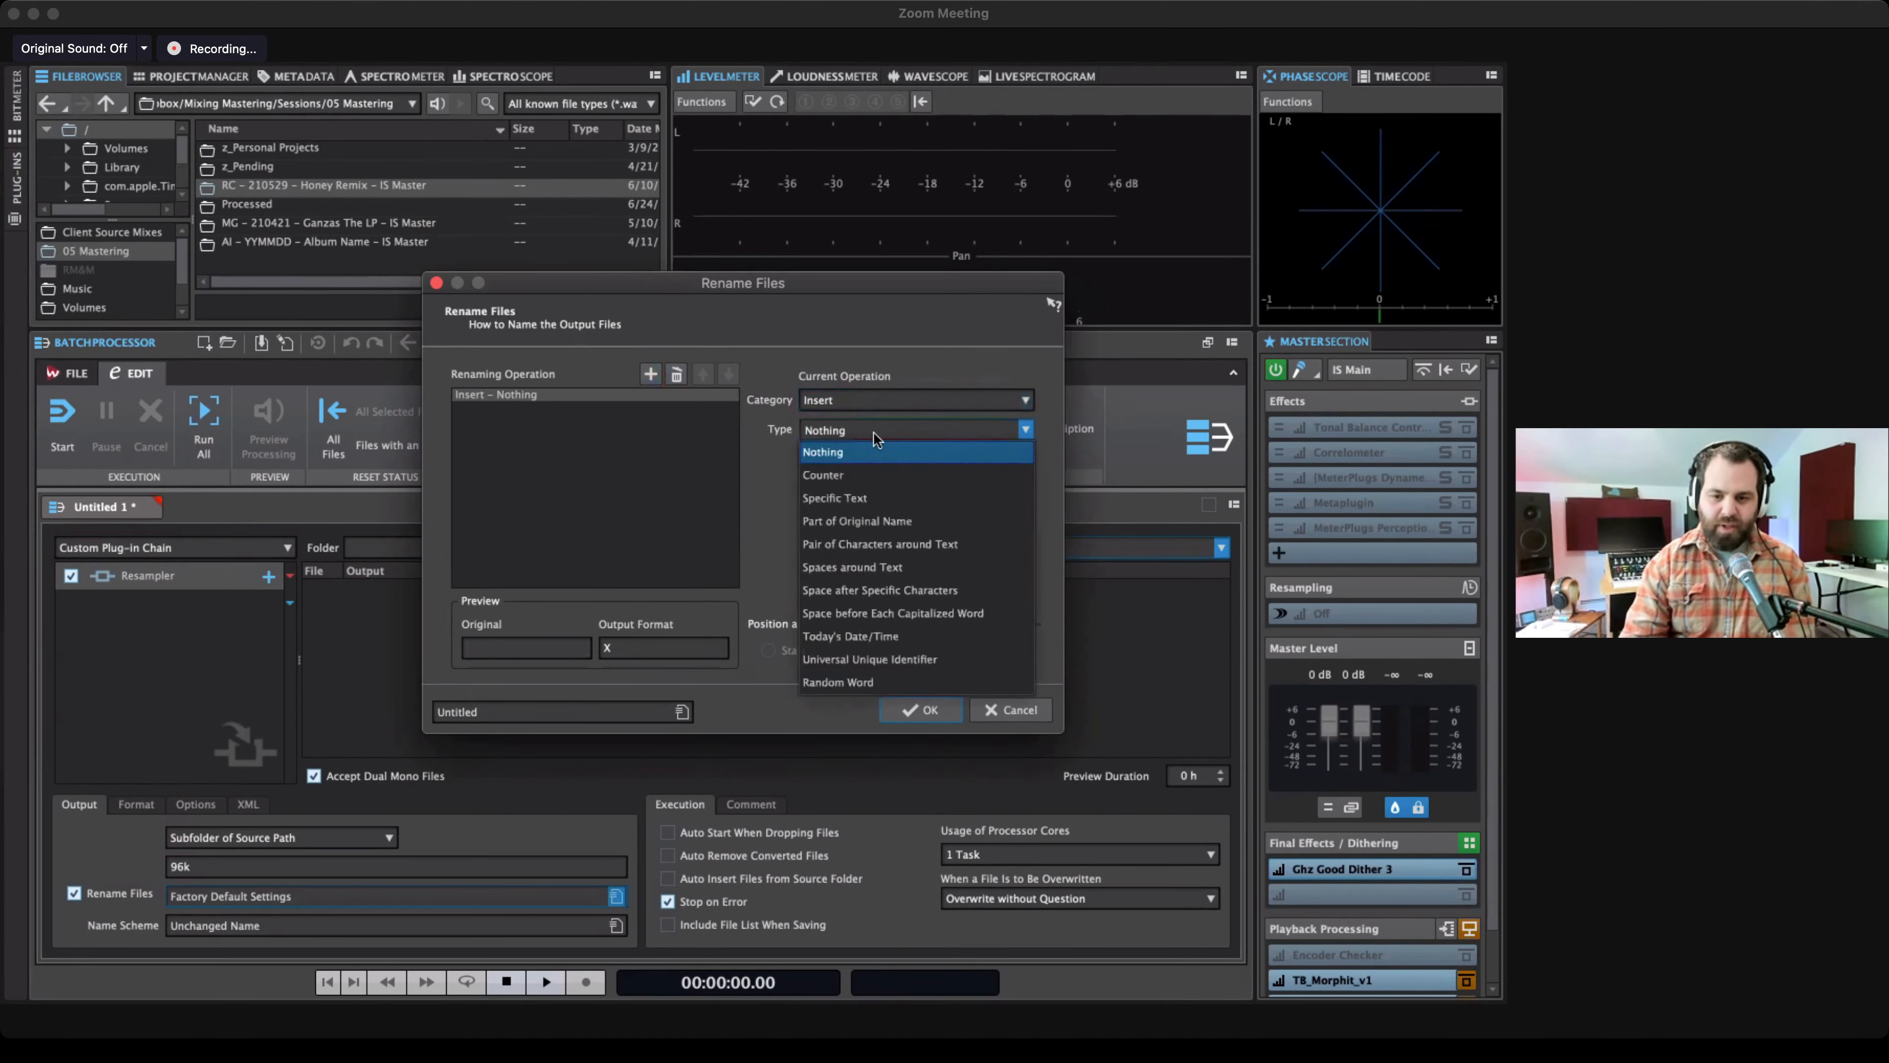
{"action": "left_click", "coordinate": [870, 499]}
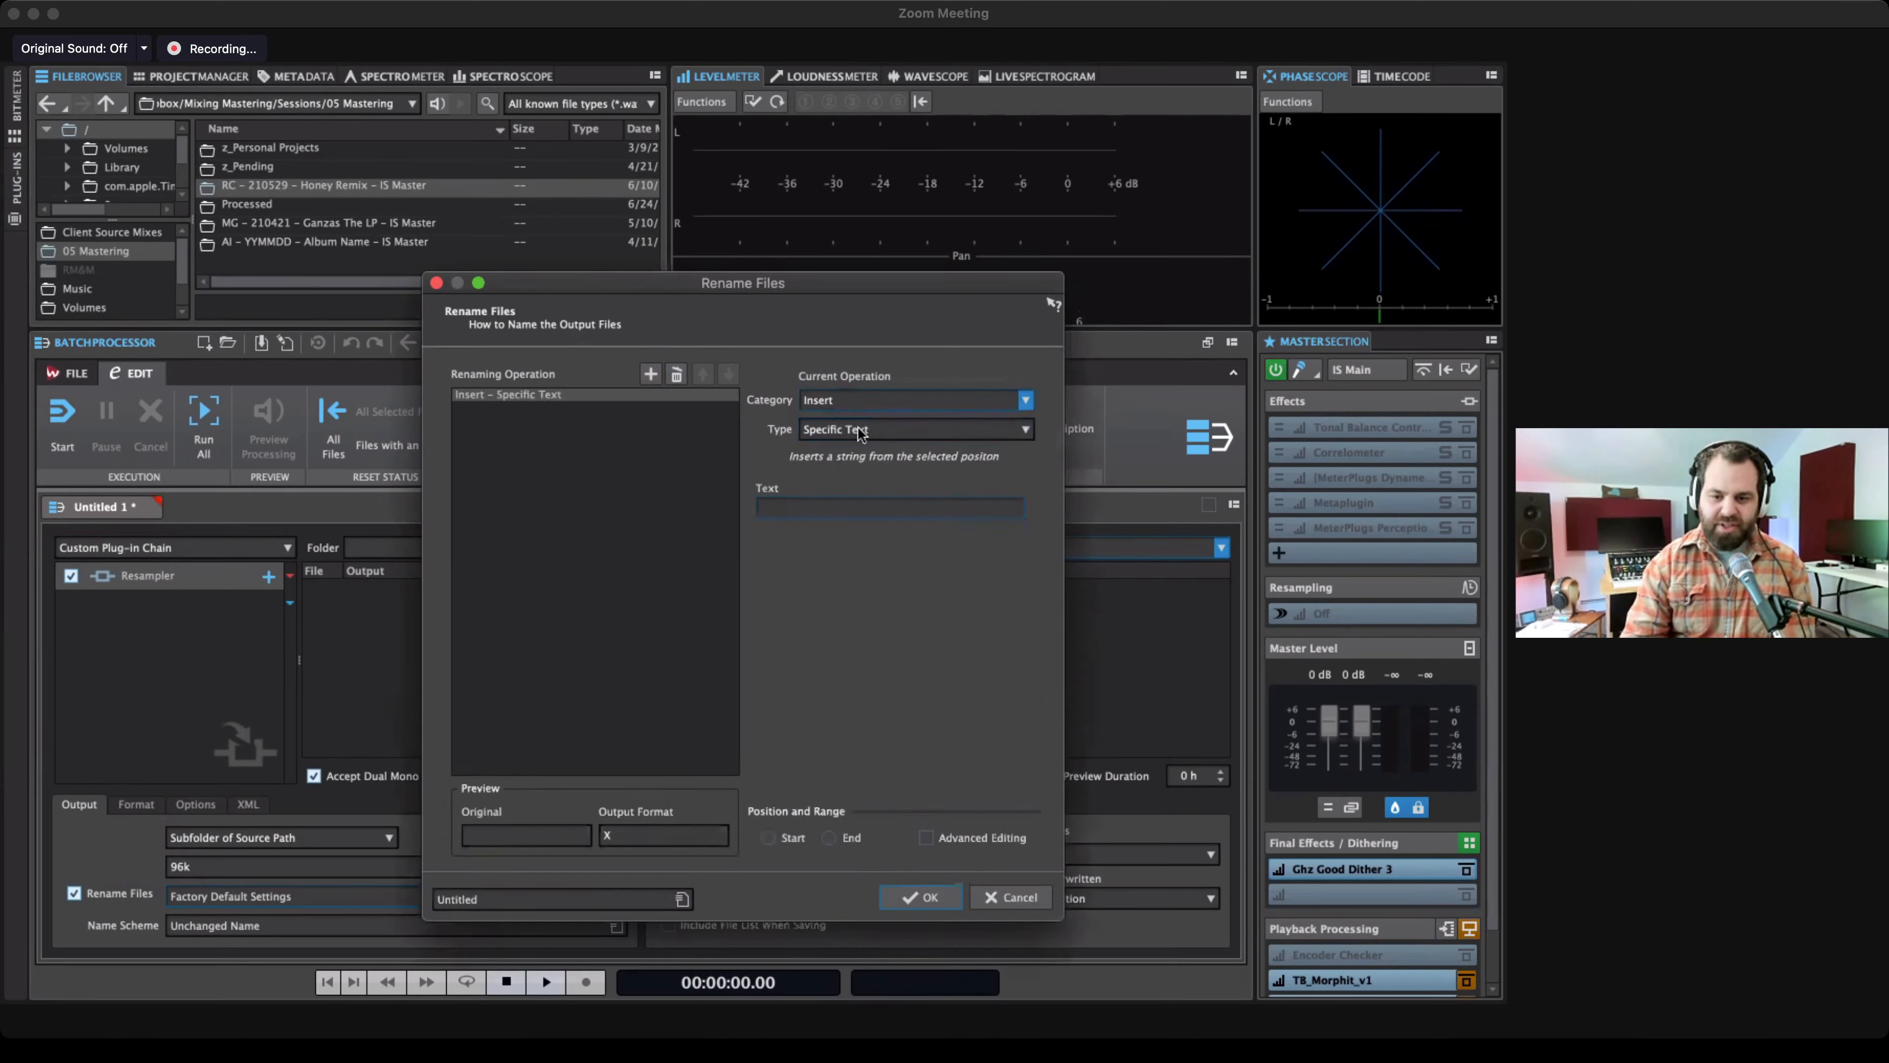
{"action": "type", "text": "_"}
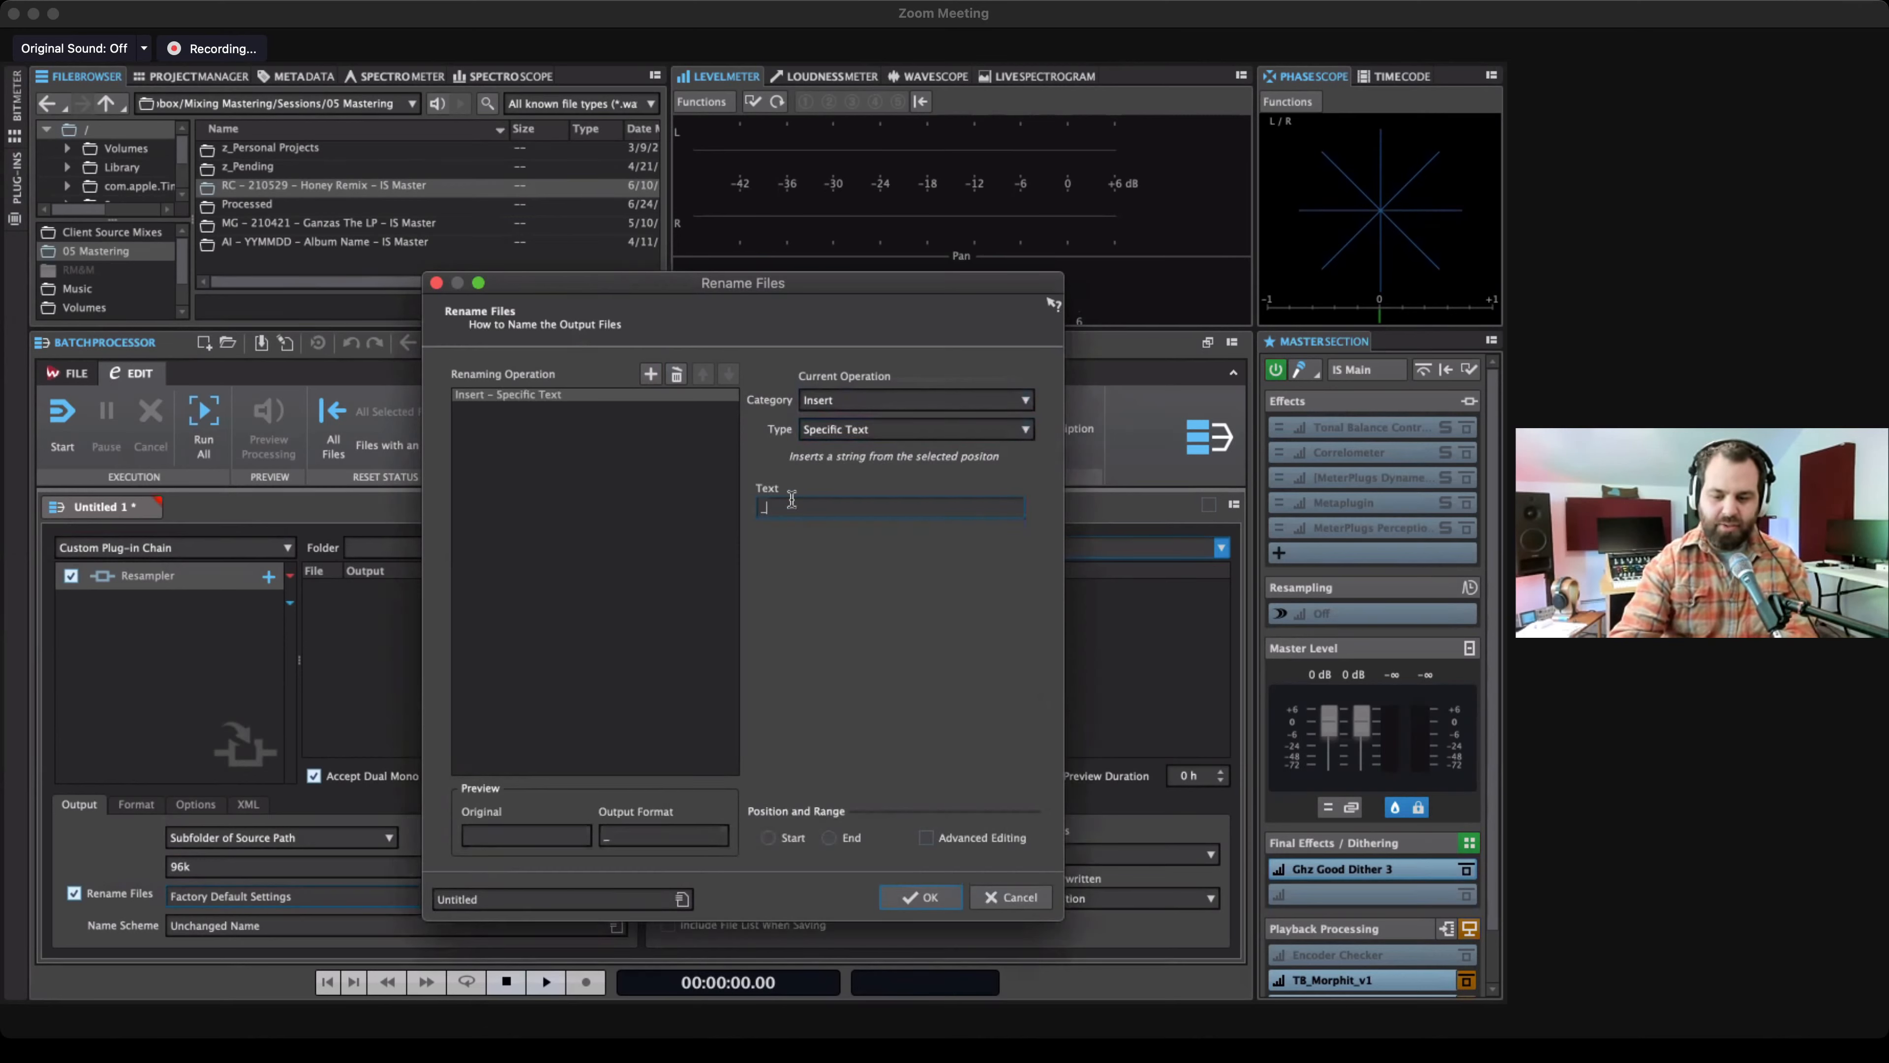
{"action": "type", "text": "96k"}
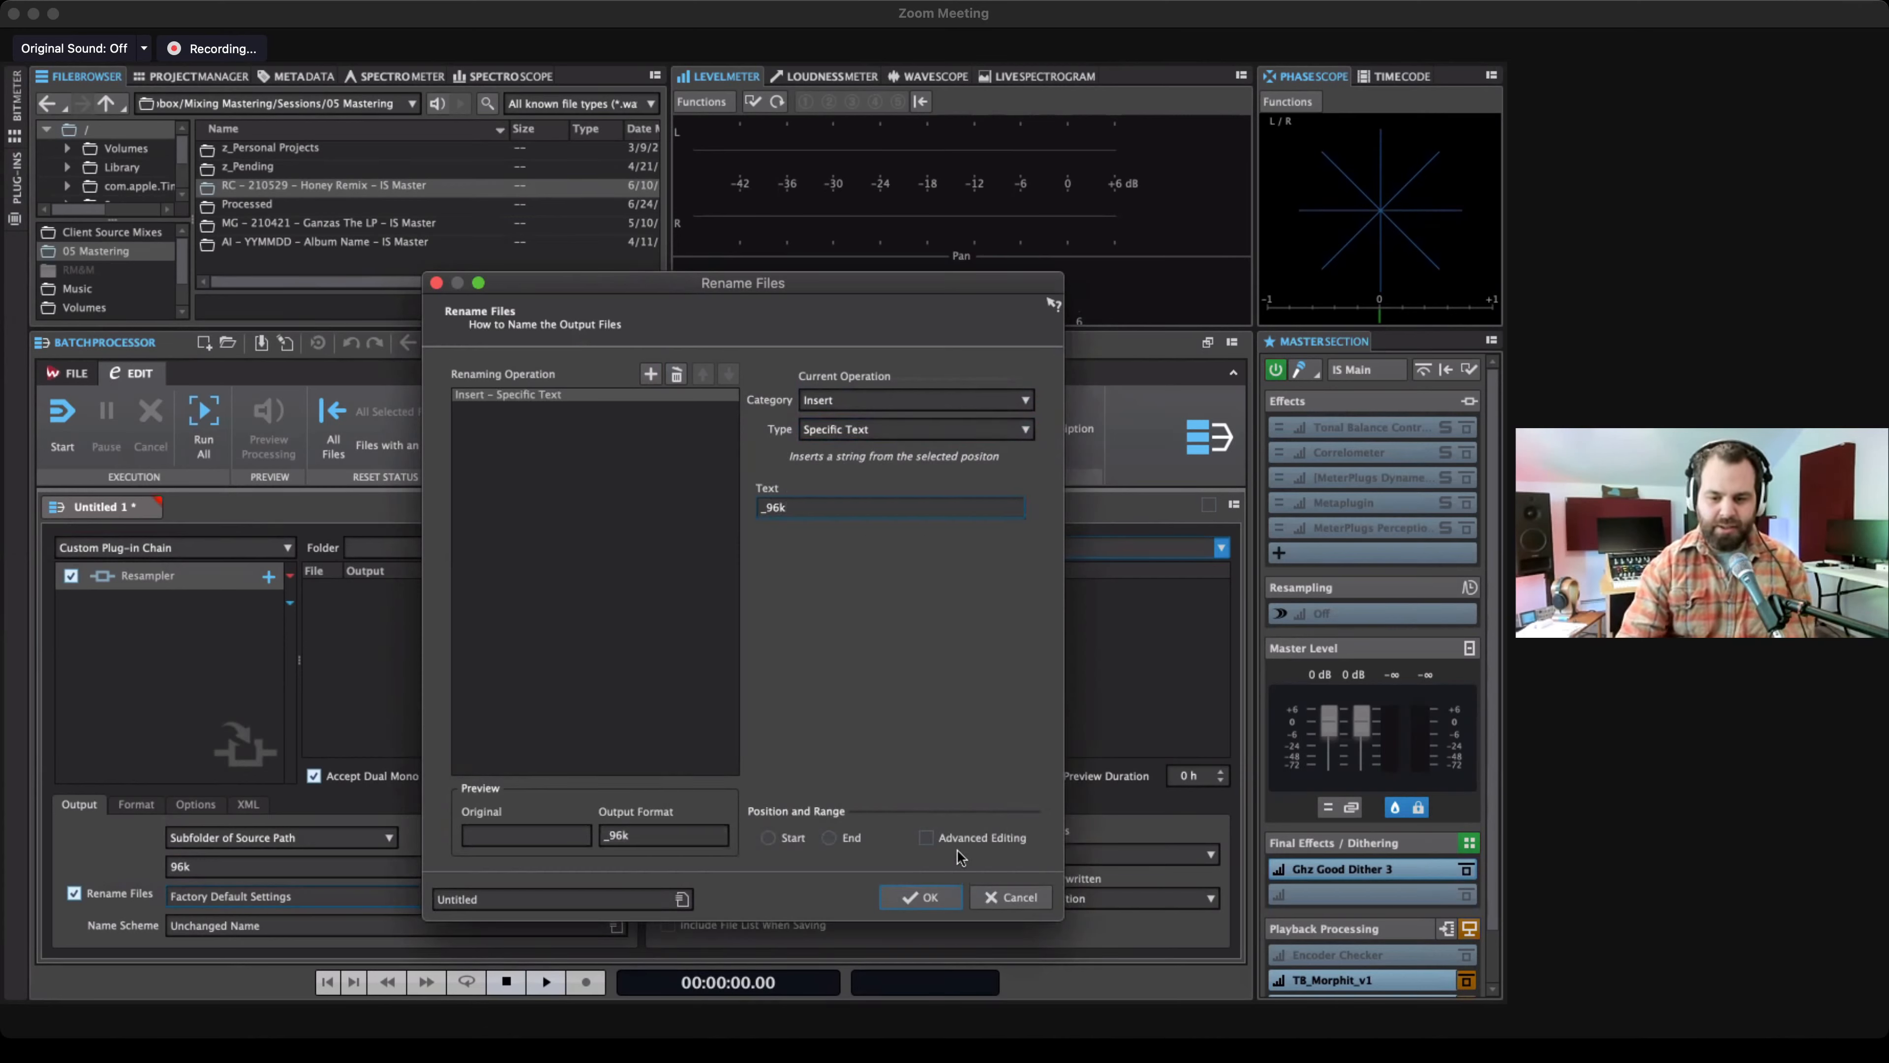
{"action": "left_click", "coordinate": [829, 838]}
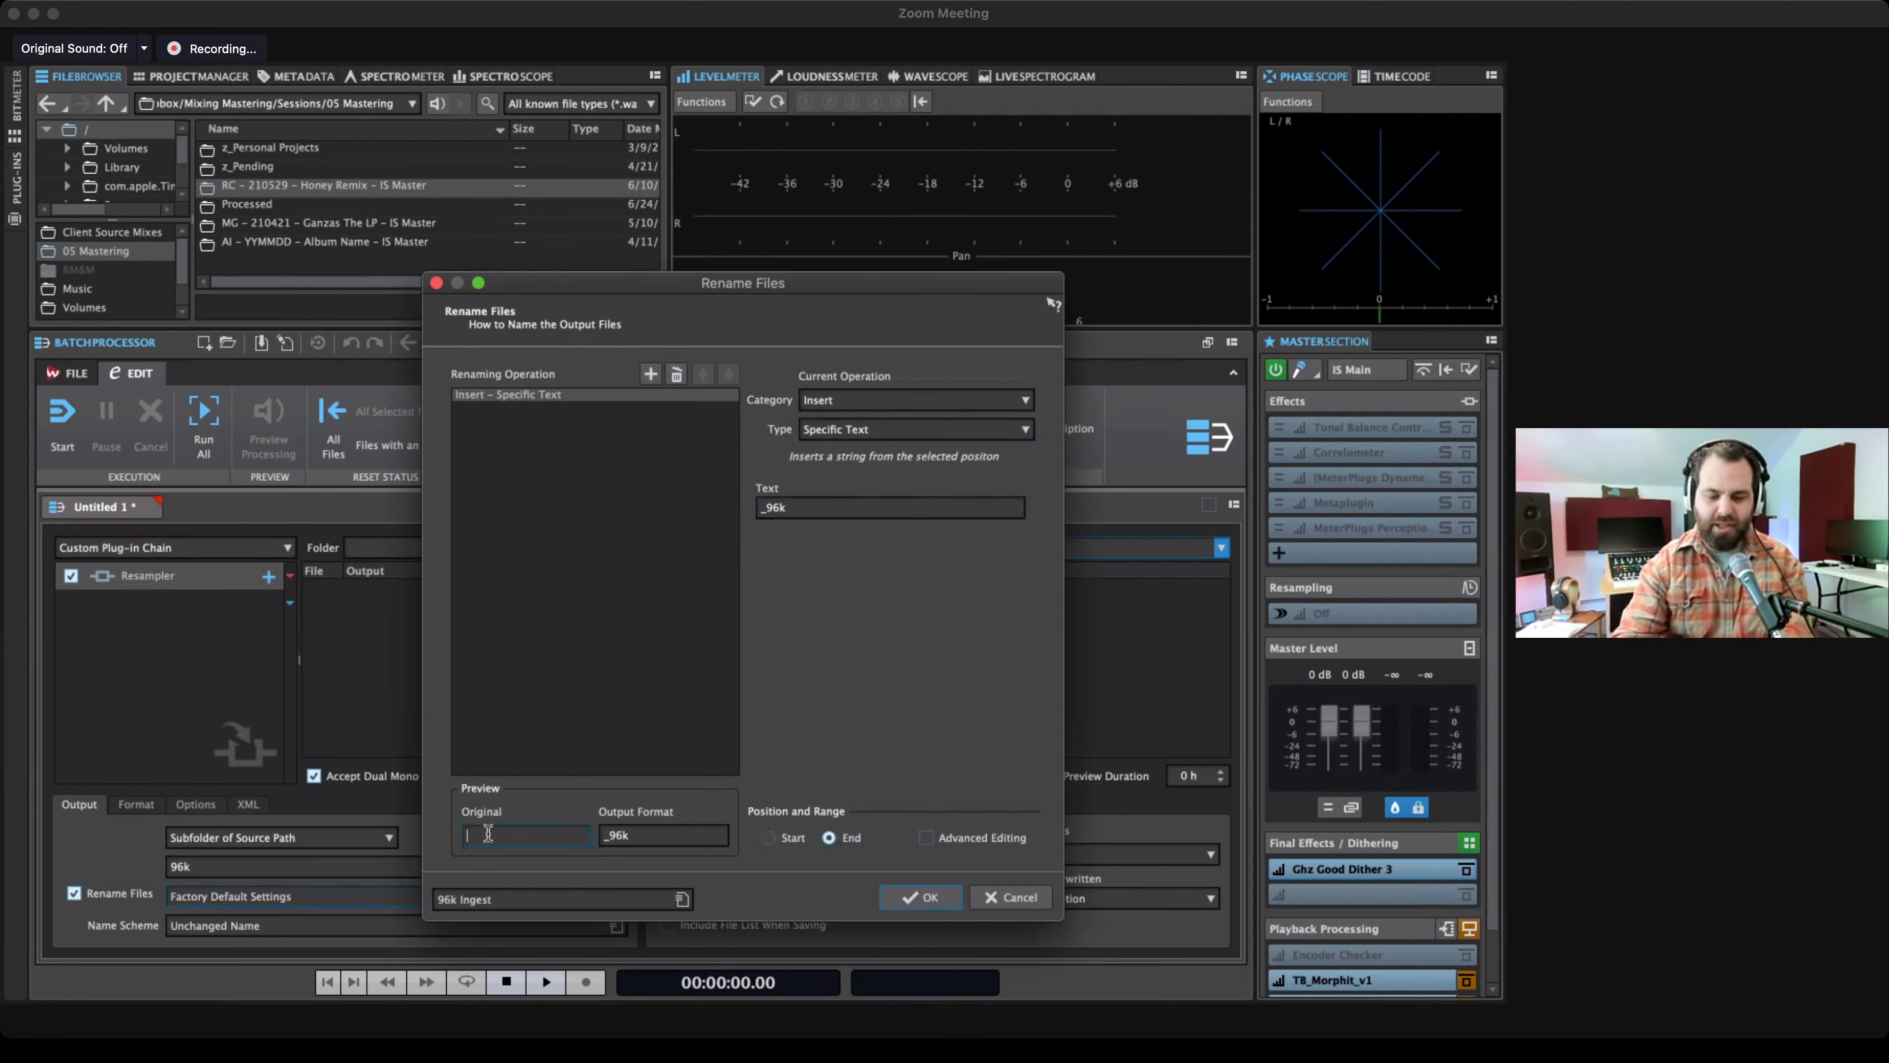
{"action": "type", "text": "Geoff"}
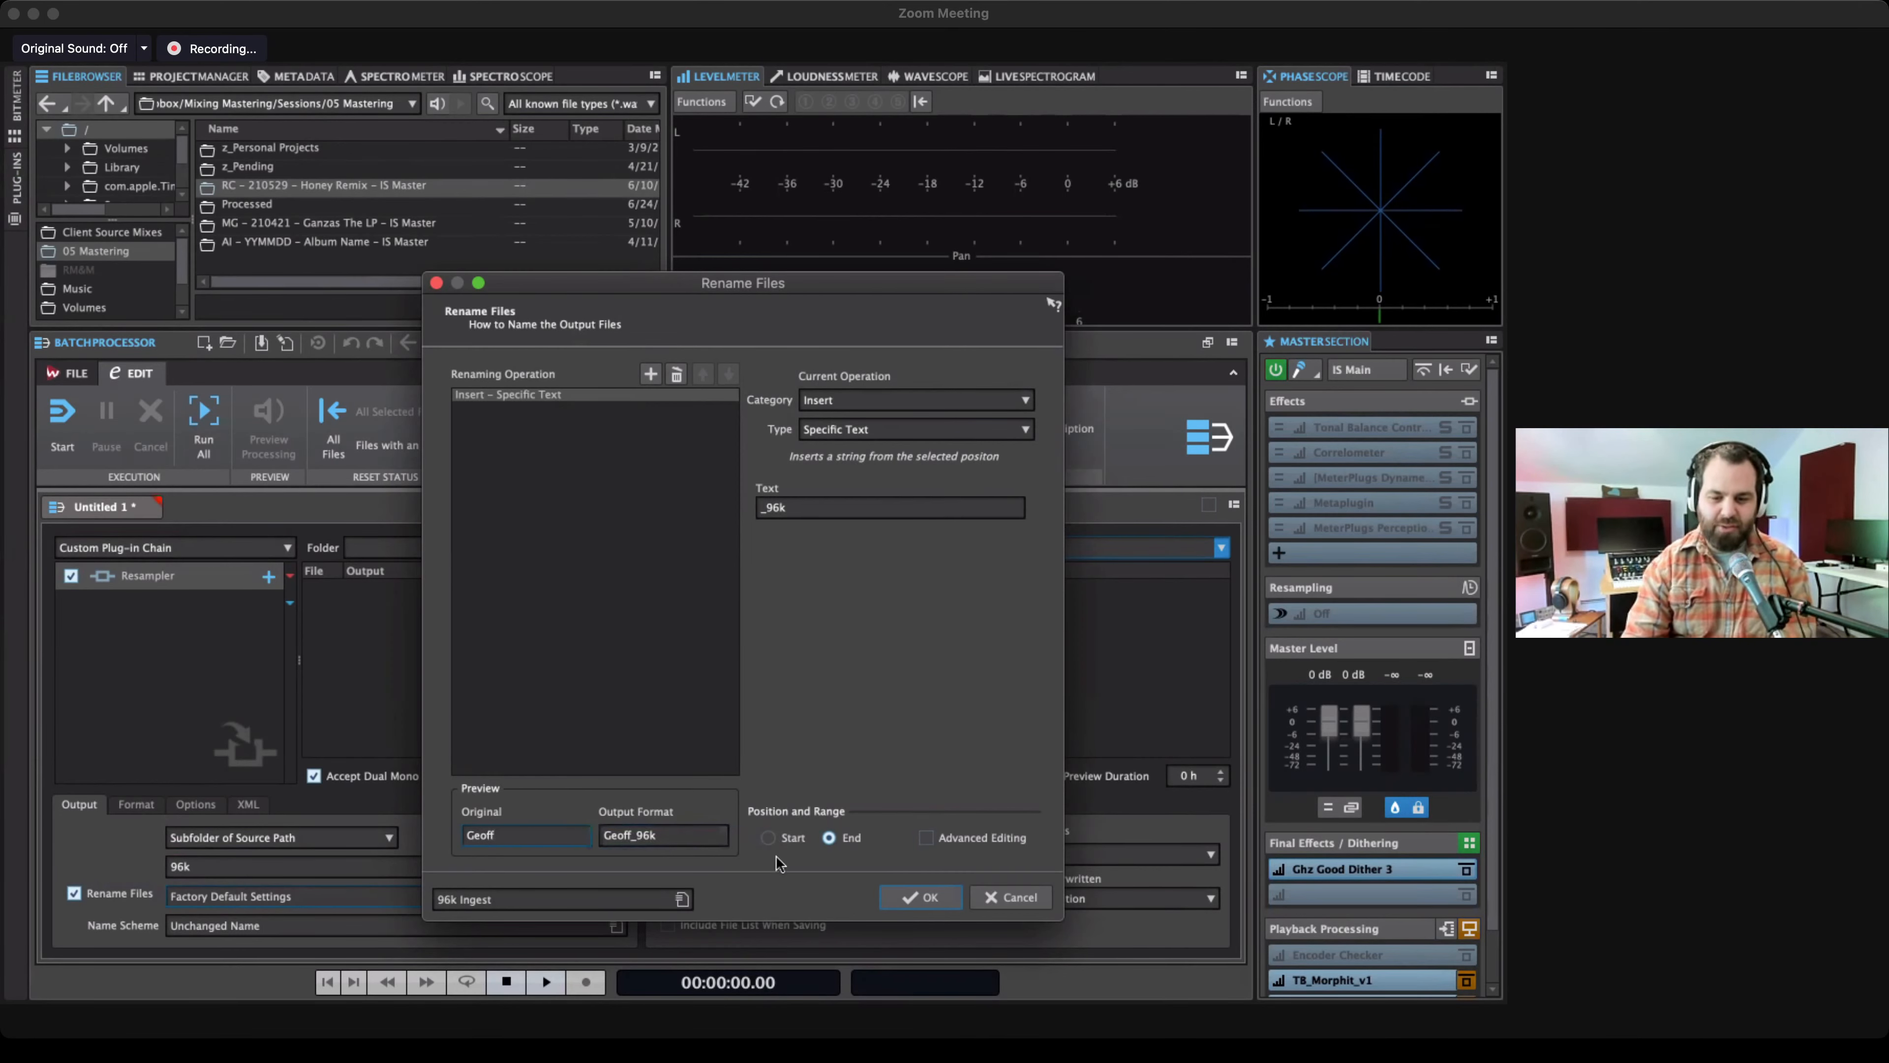
{"action": "left_click", "coordinate": [897, 891]}
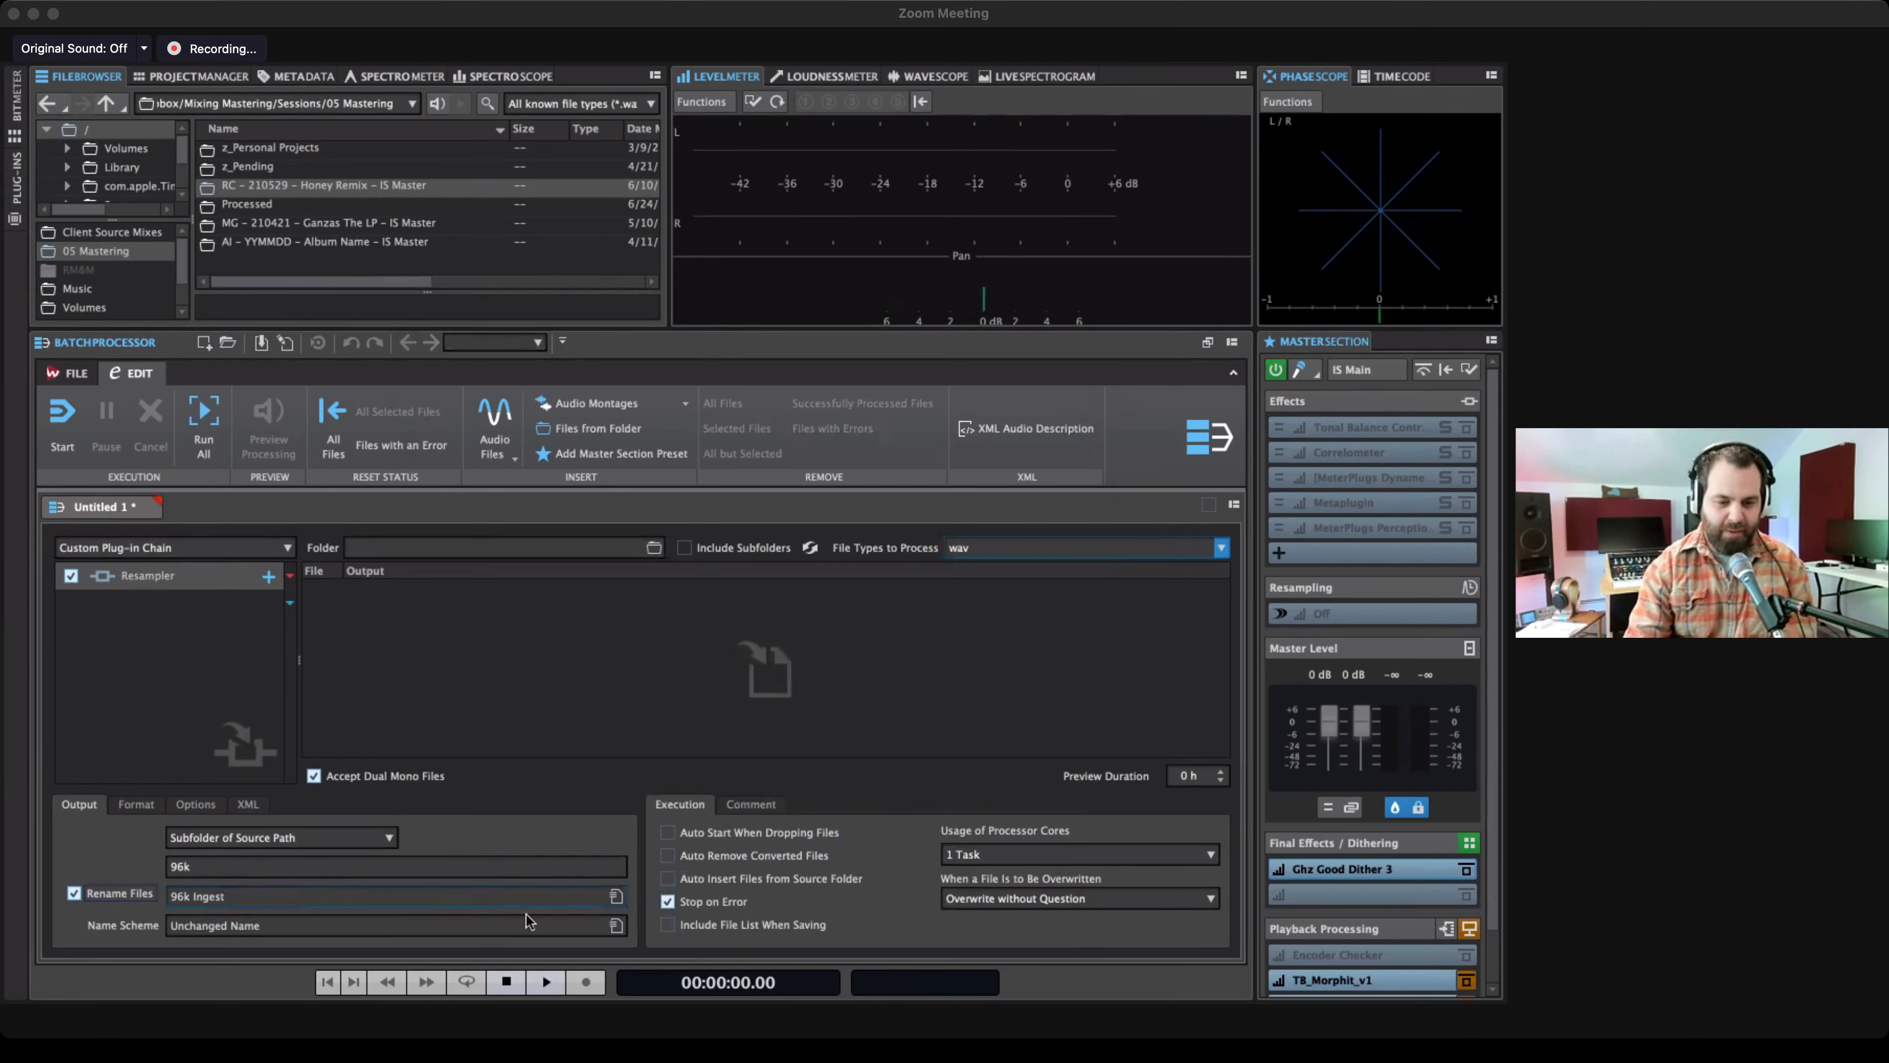
{"action": "left_click", "coordinate": [316, 892]}
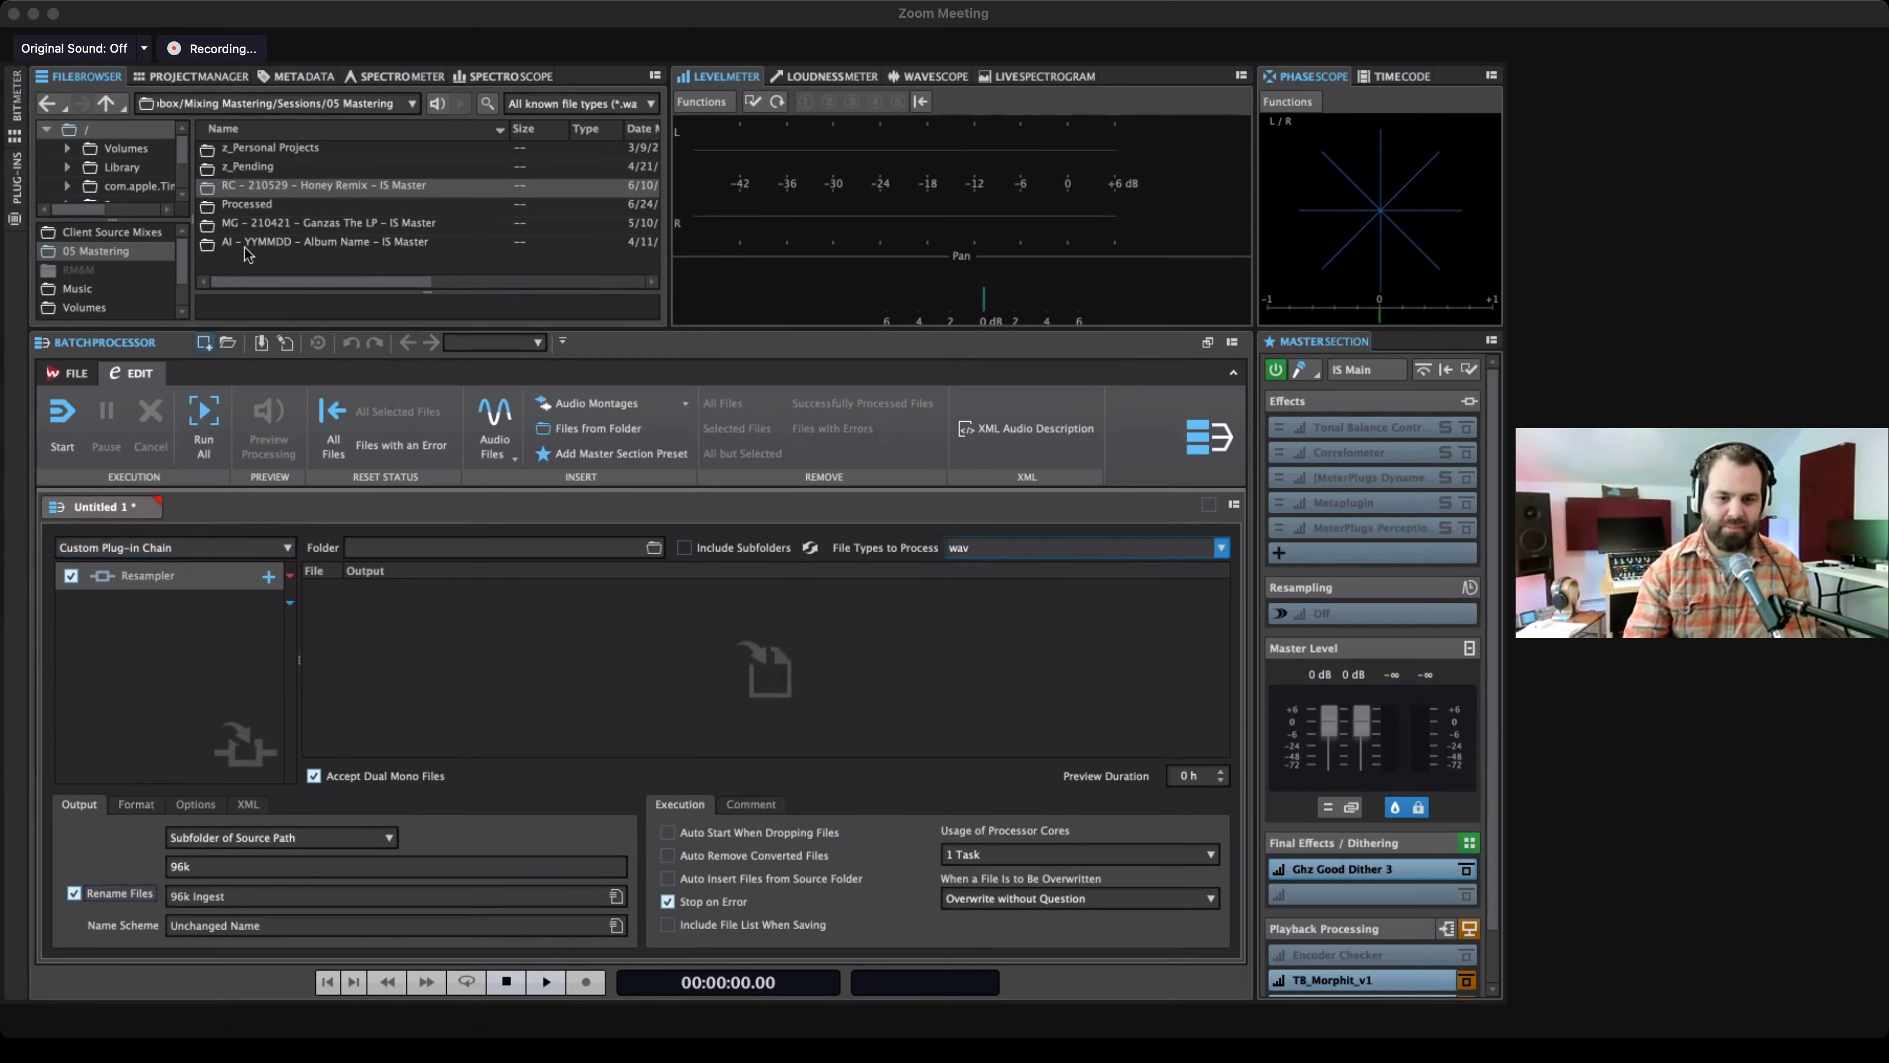
Browse to the 01 Source Files folder inside the Media folder of the MG - 210421 - Ganzas The LP - IS Master project.
{"action": "double_click", "coordinate": [274, 224]}
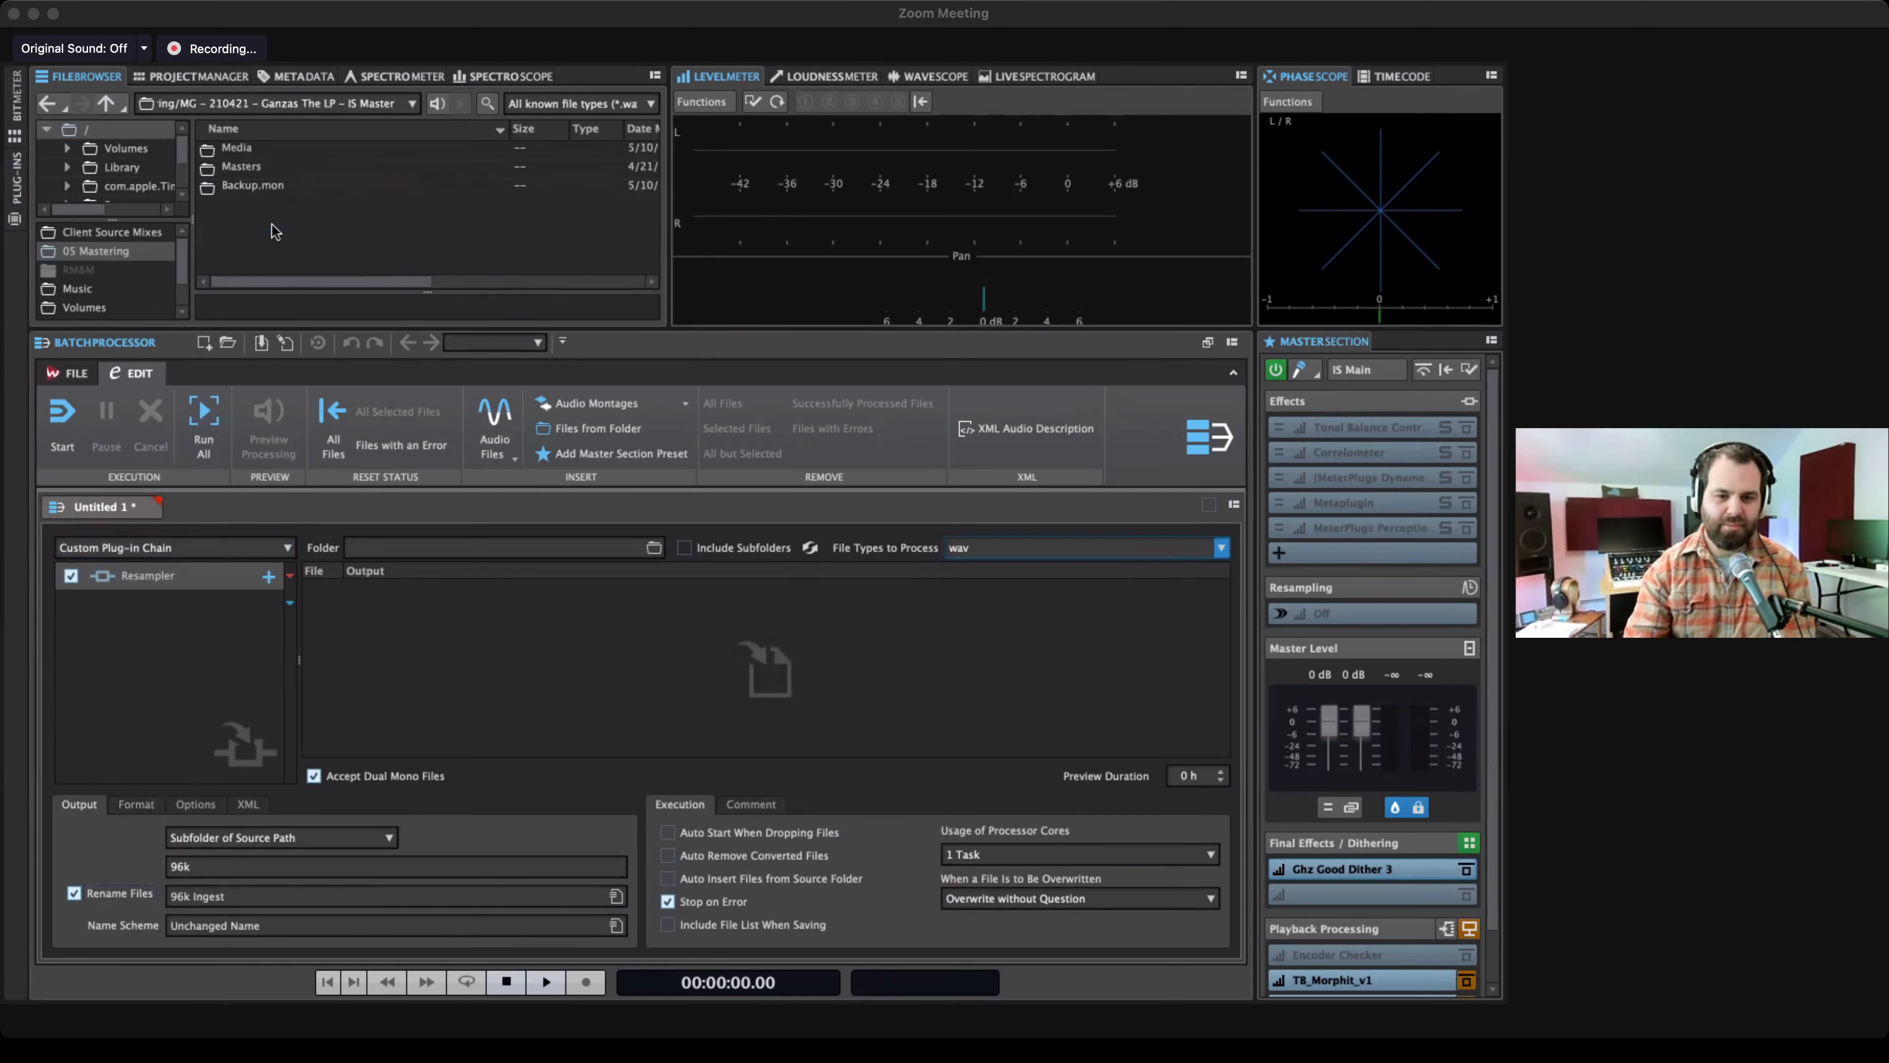
{"action": "double_click", "coordinate": [258, 147]}
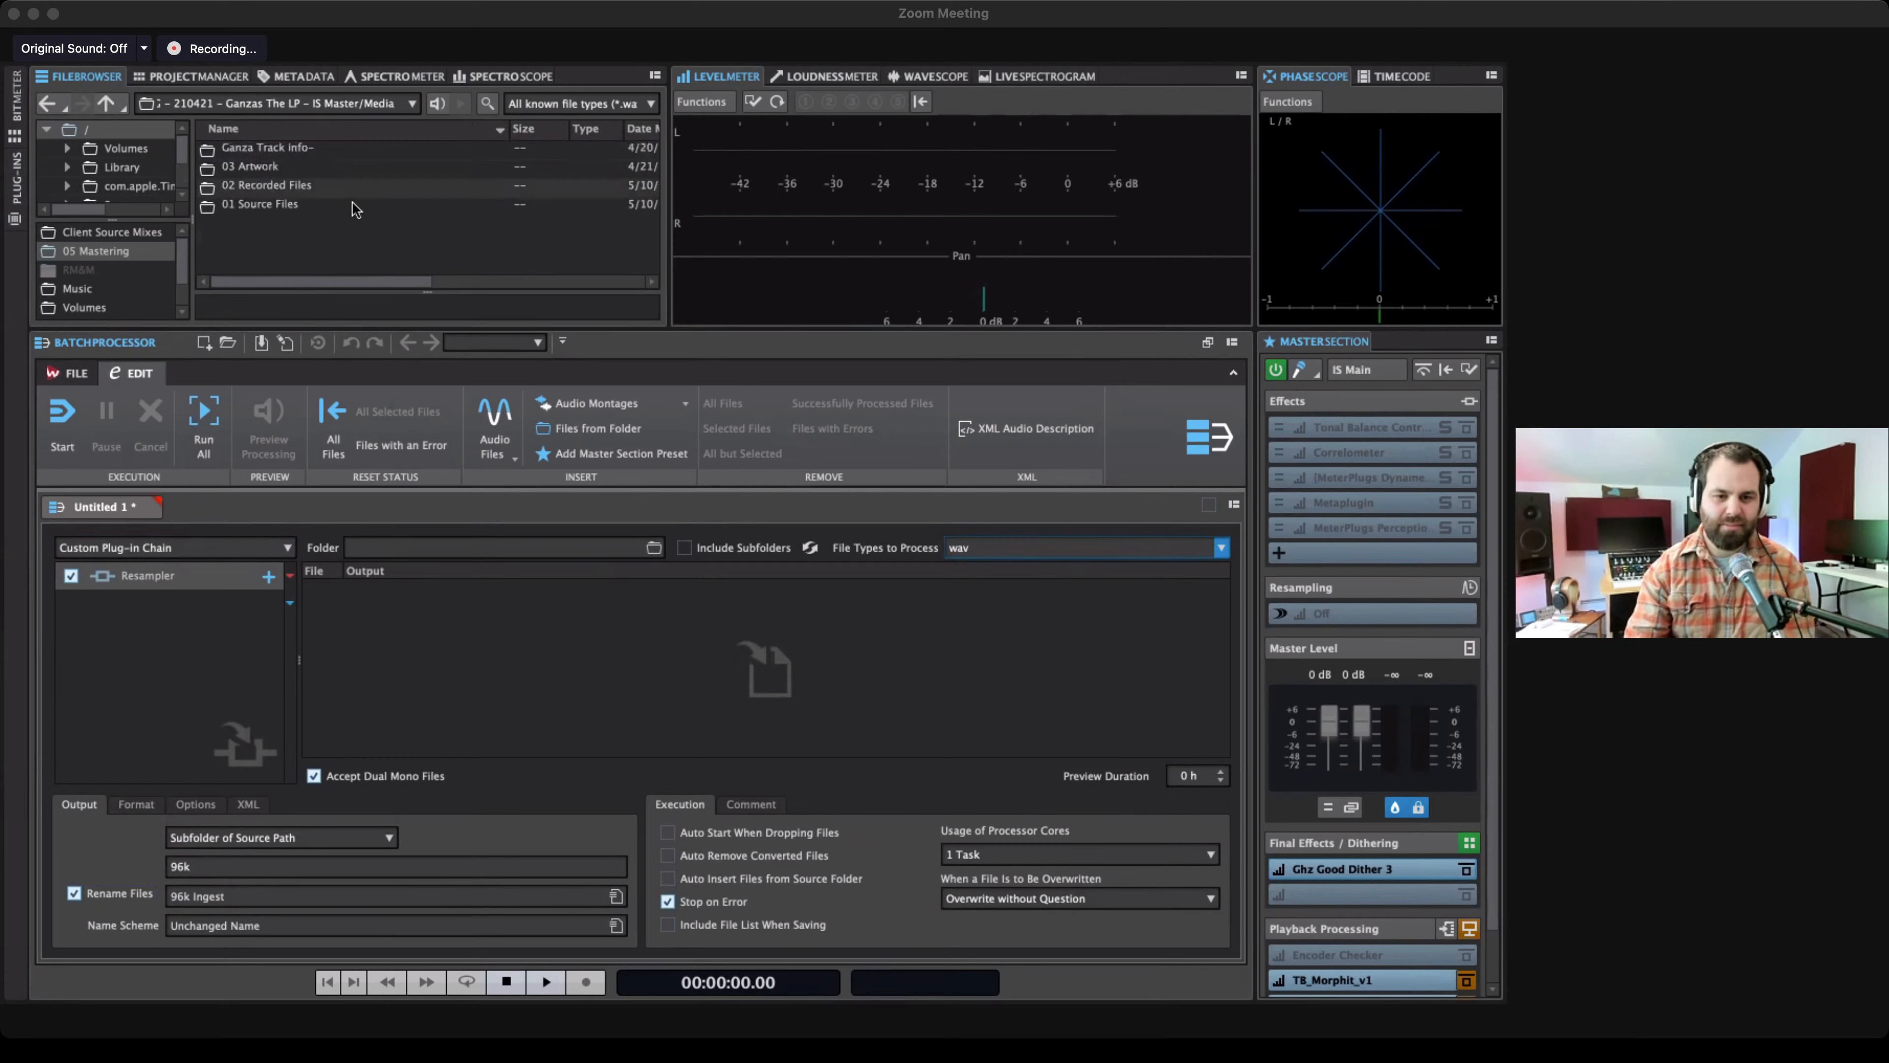
{"action": "left_click", "coordinate": [291, 205]}
{"action": "double_click", "coordinate": [292, 205]}
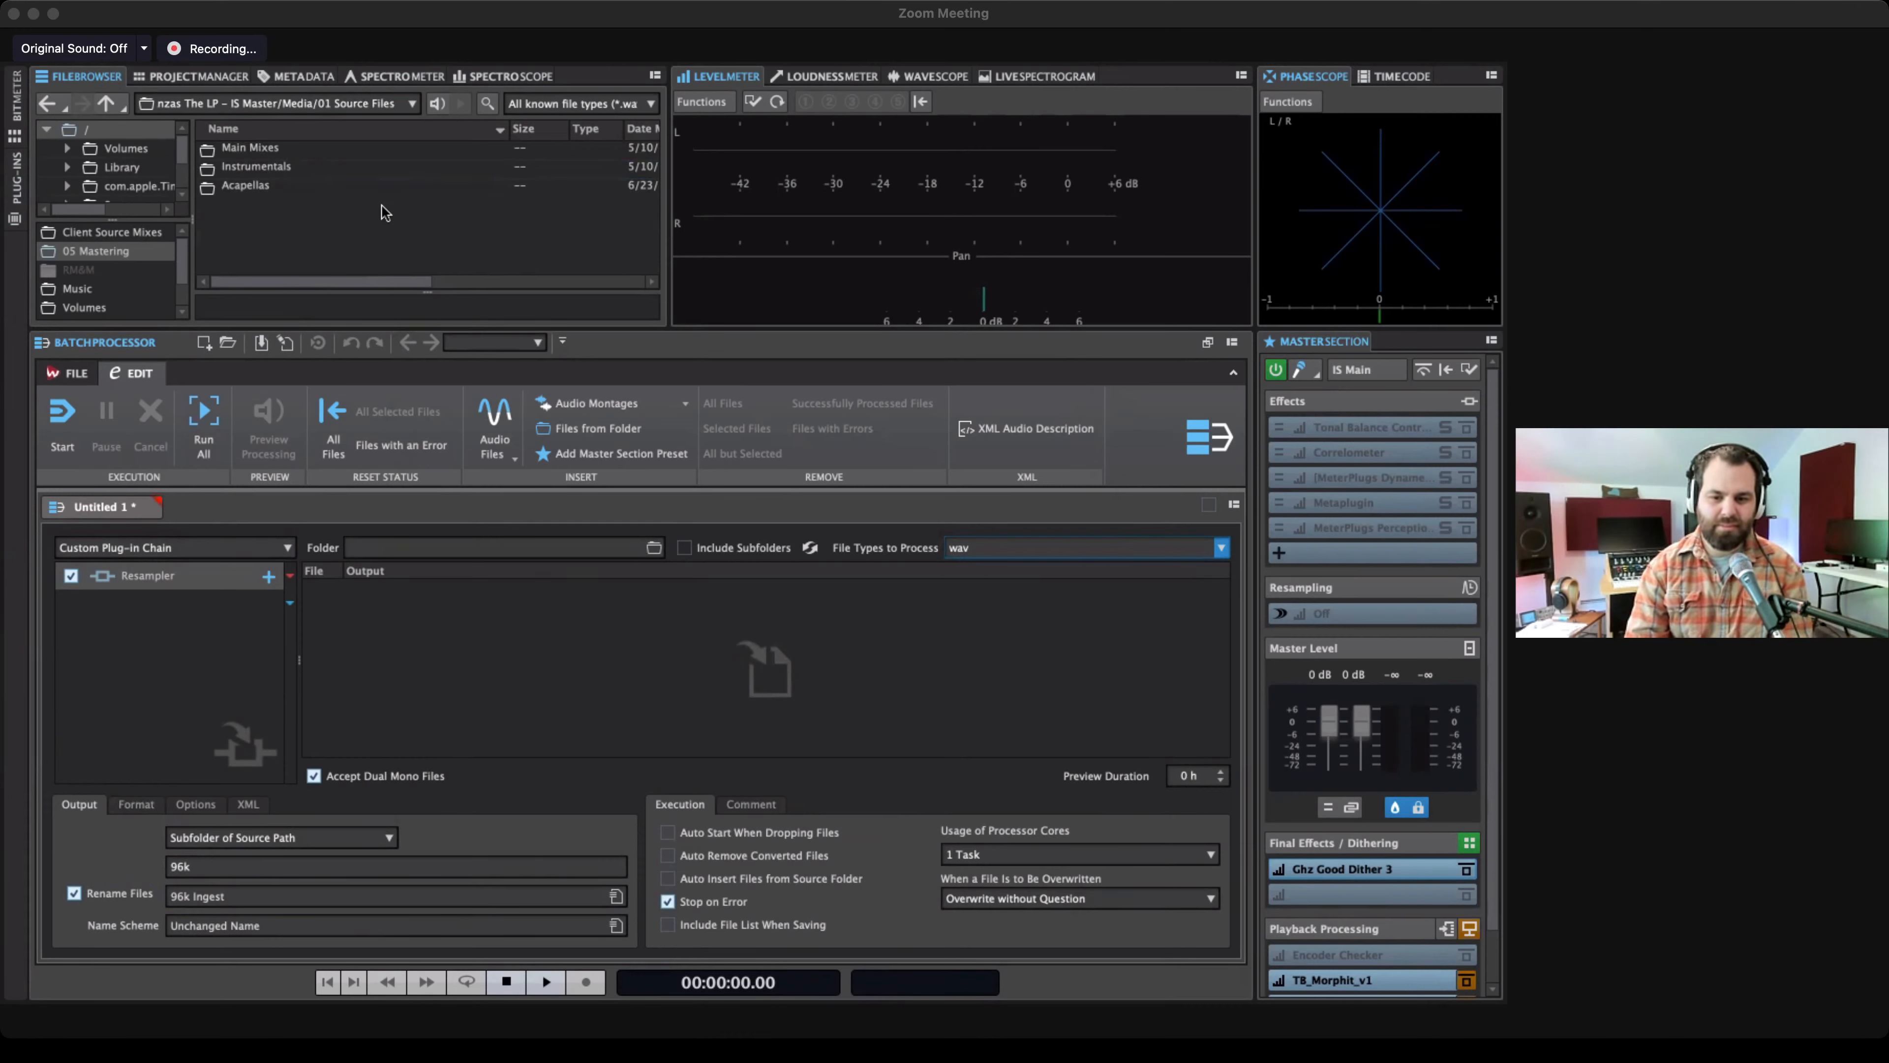
{"action": "left_click", "coordinate": [685, 547]}
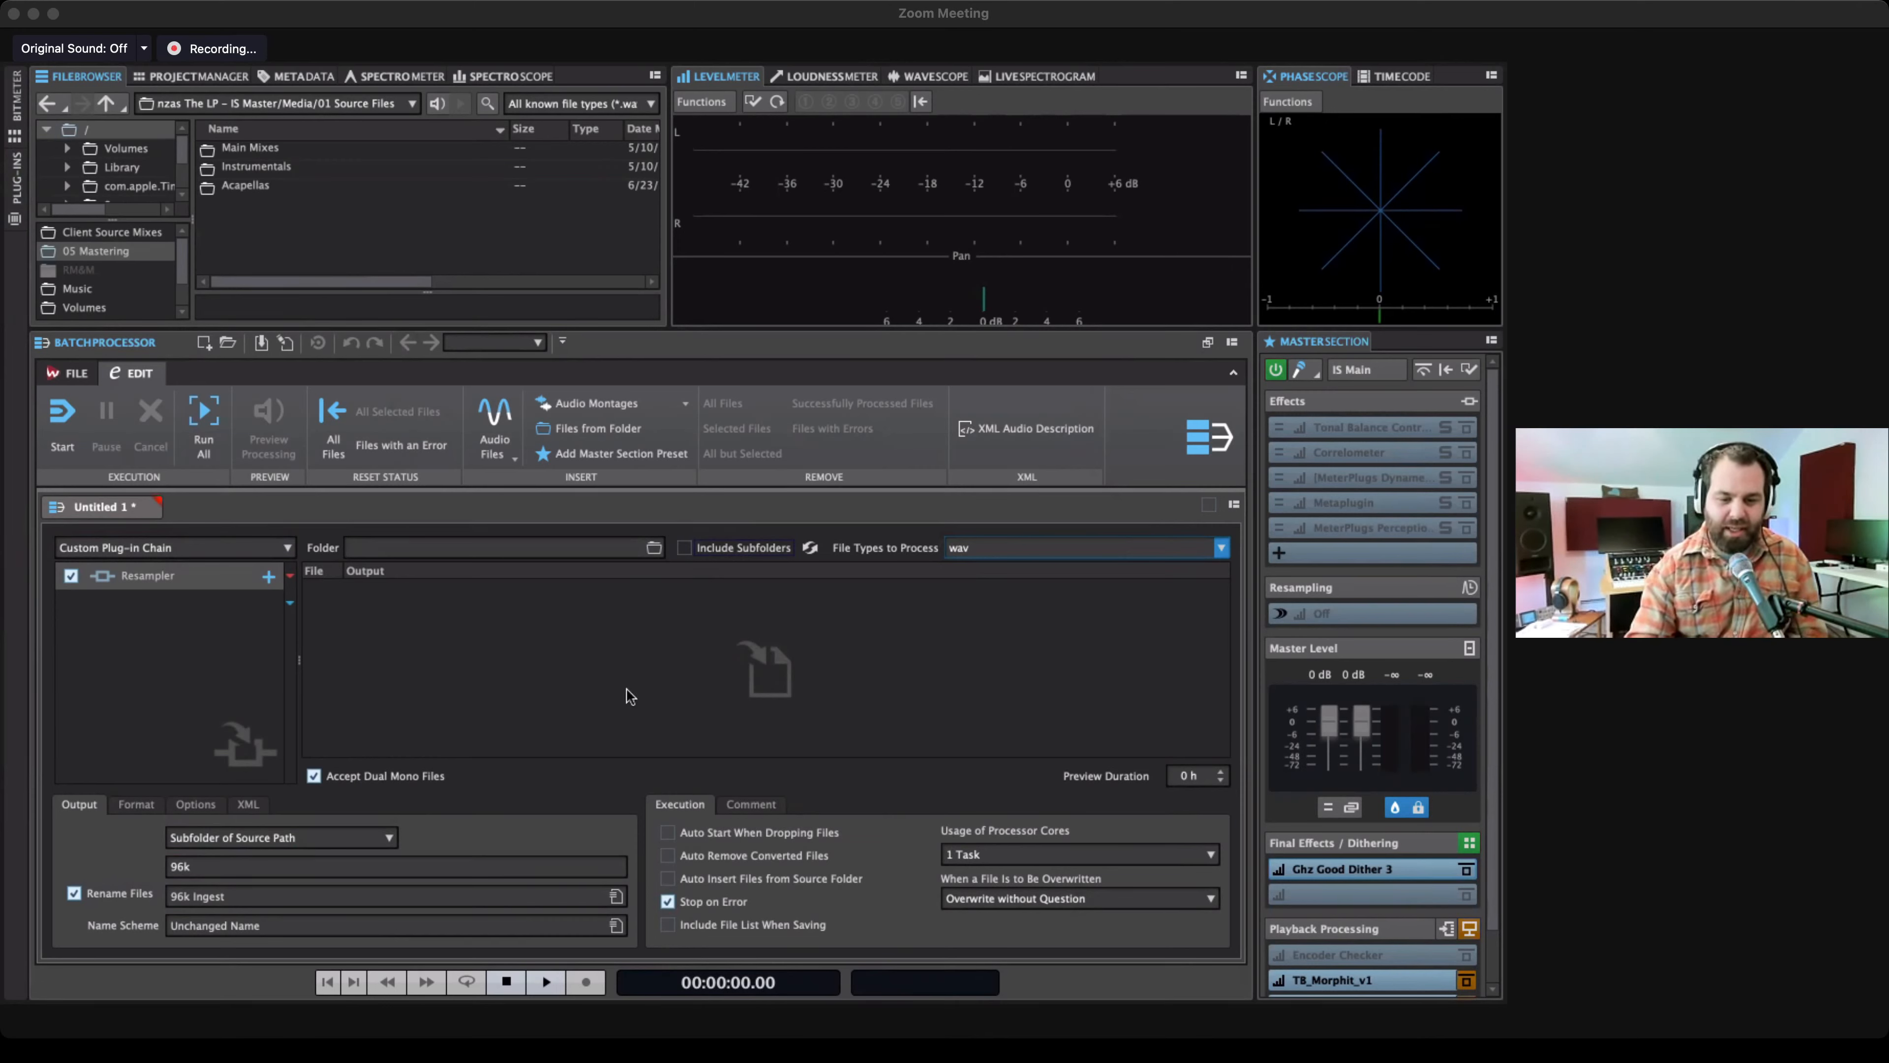
Edit the batch's single output file format, check the channel options, and set the sample rate to 96 000 Hz.
{"action": "left_click", "coordinate": [130, 806]}
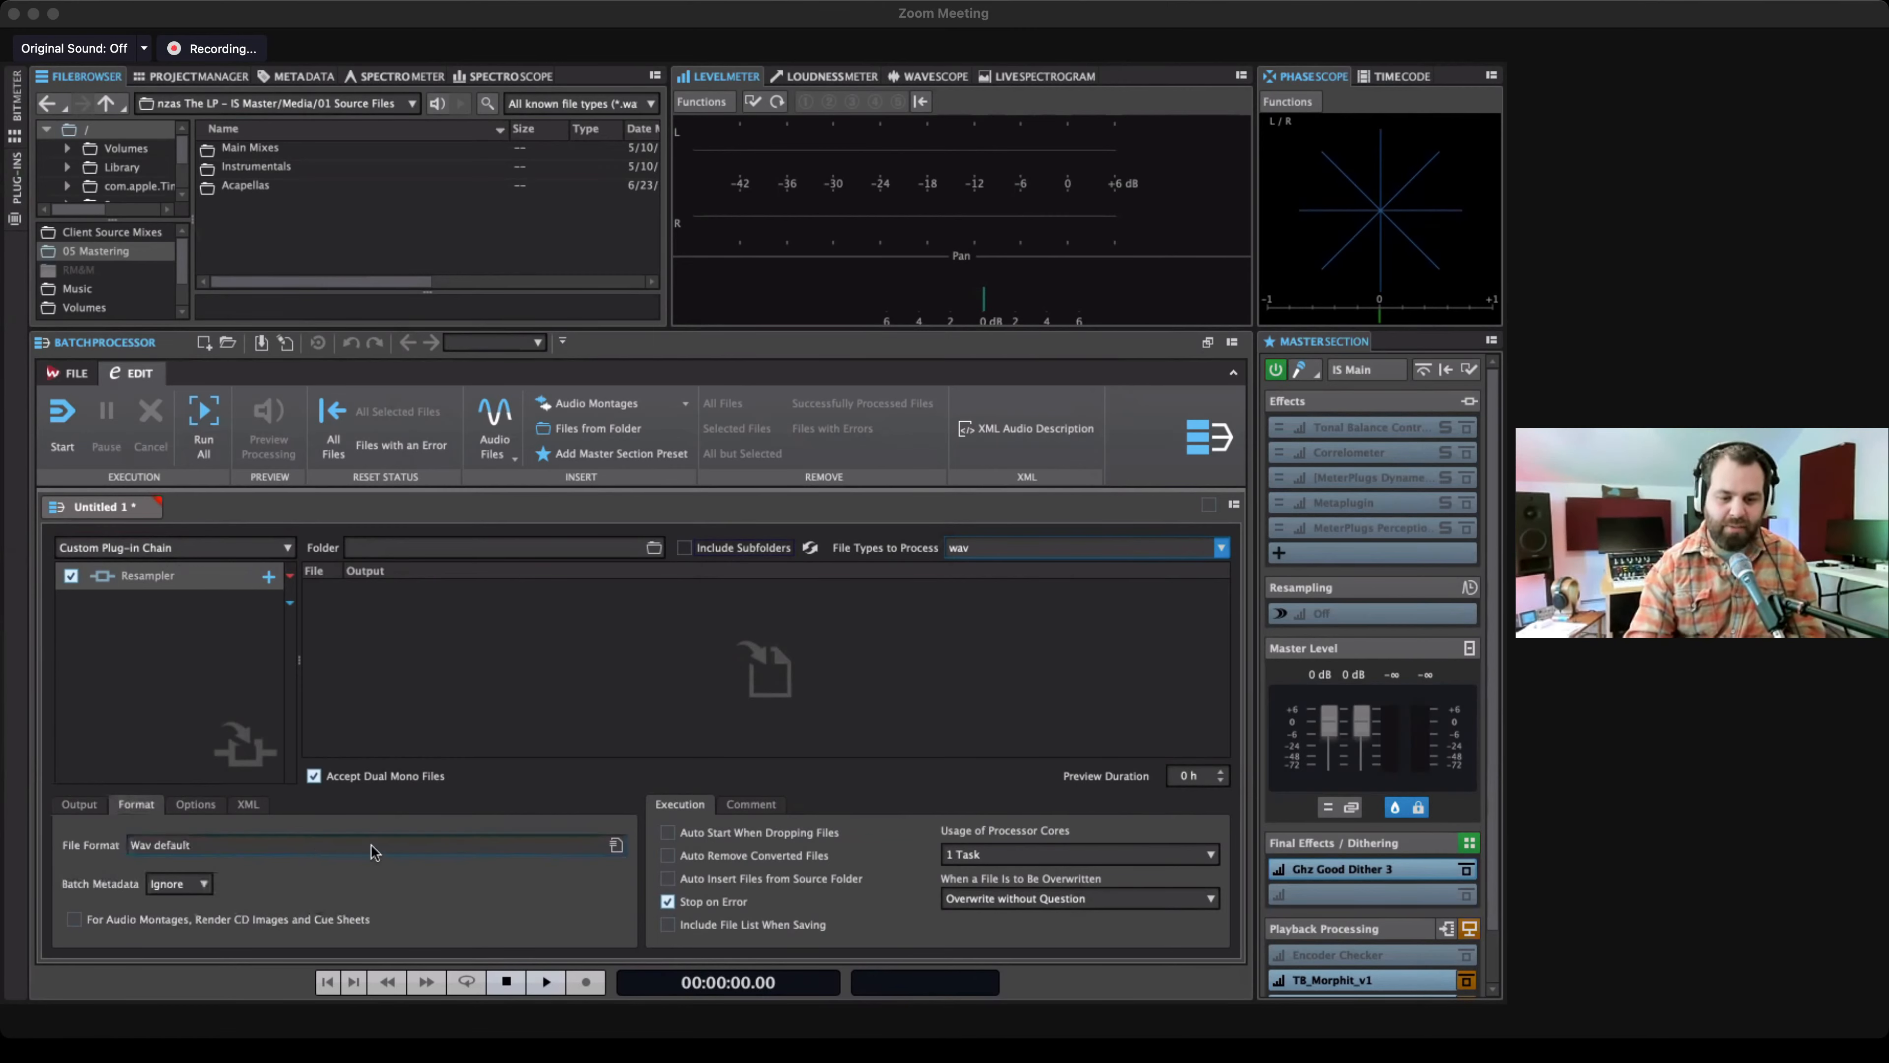
{"action": "left_click", "coordinate": [616, 847]}
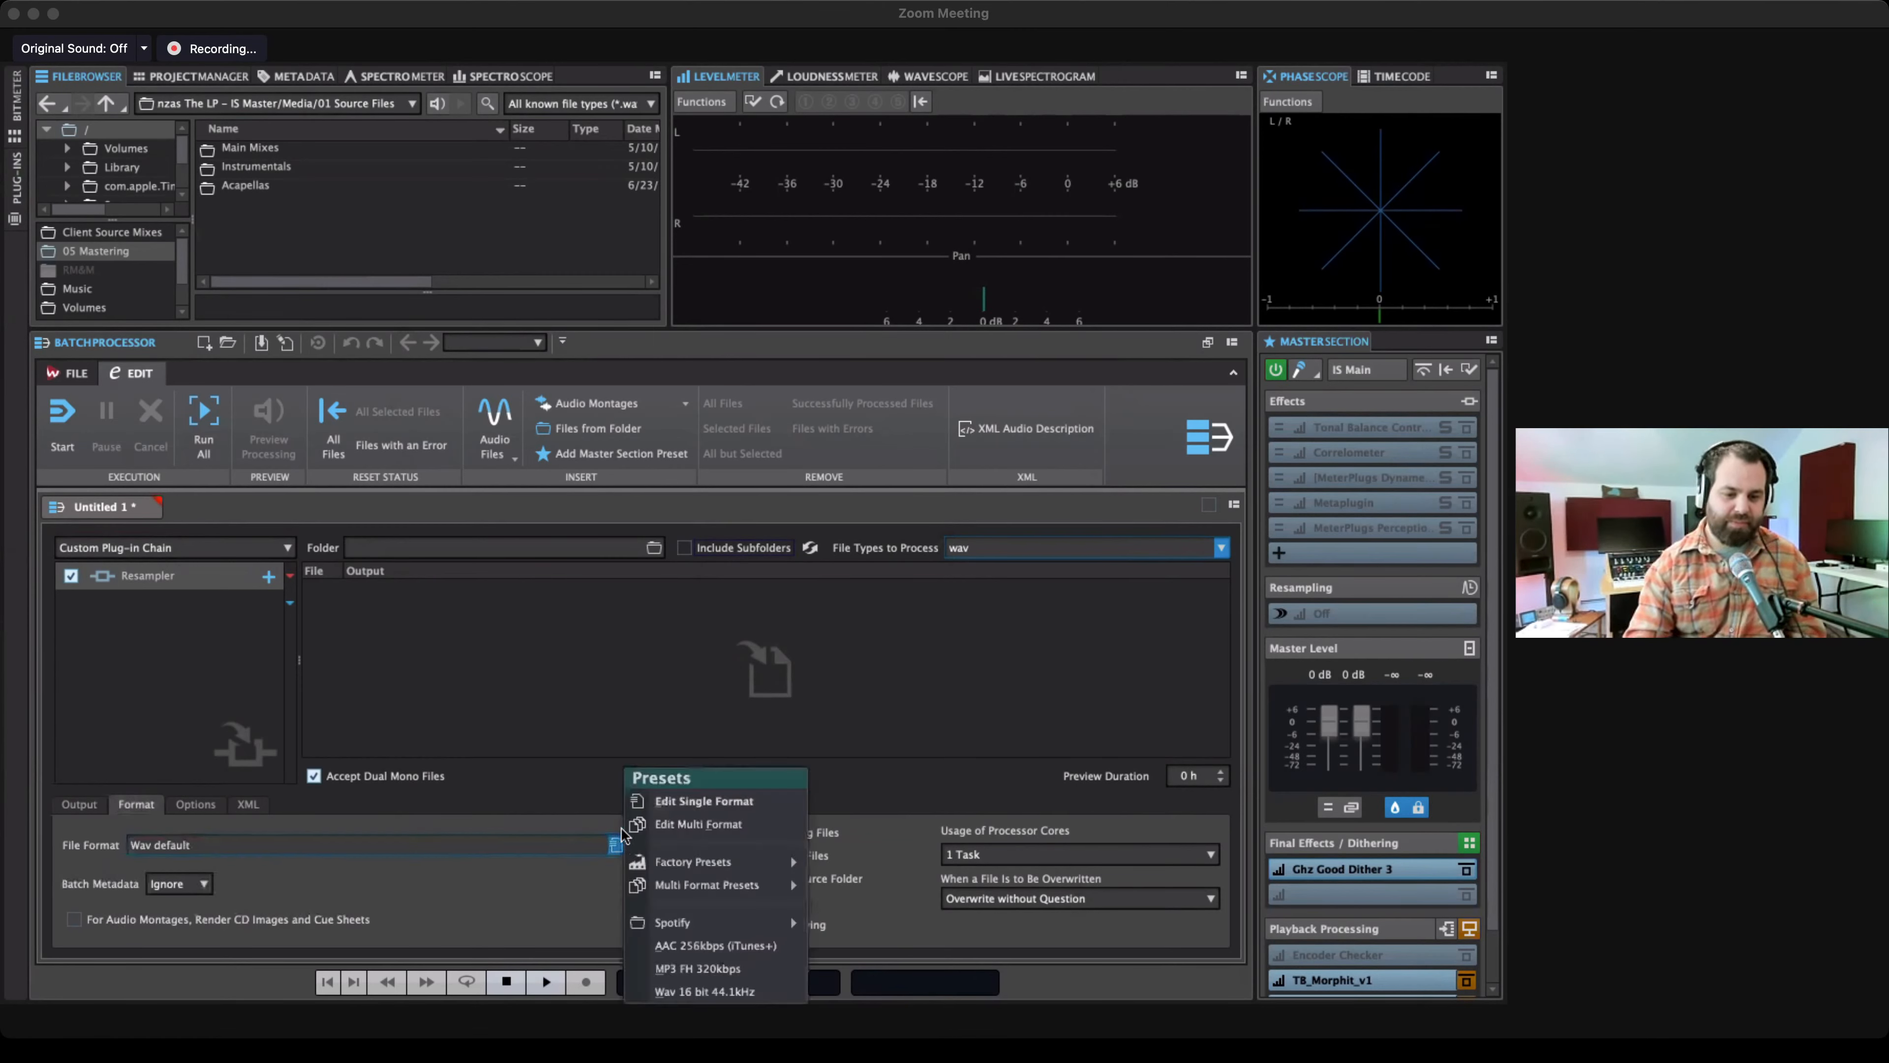
{"action": "left_click", "coordinate": [714, 803]}
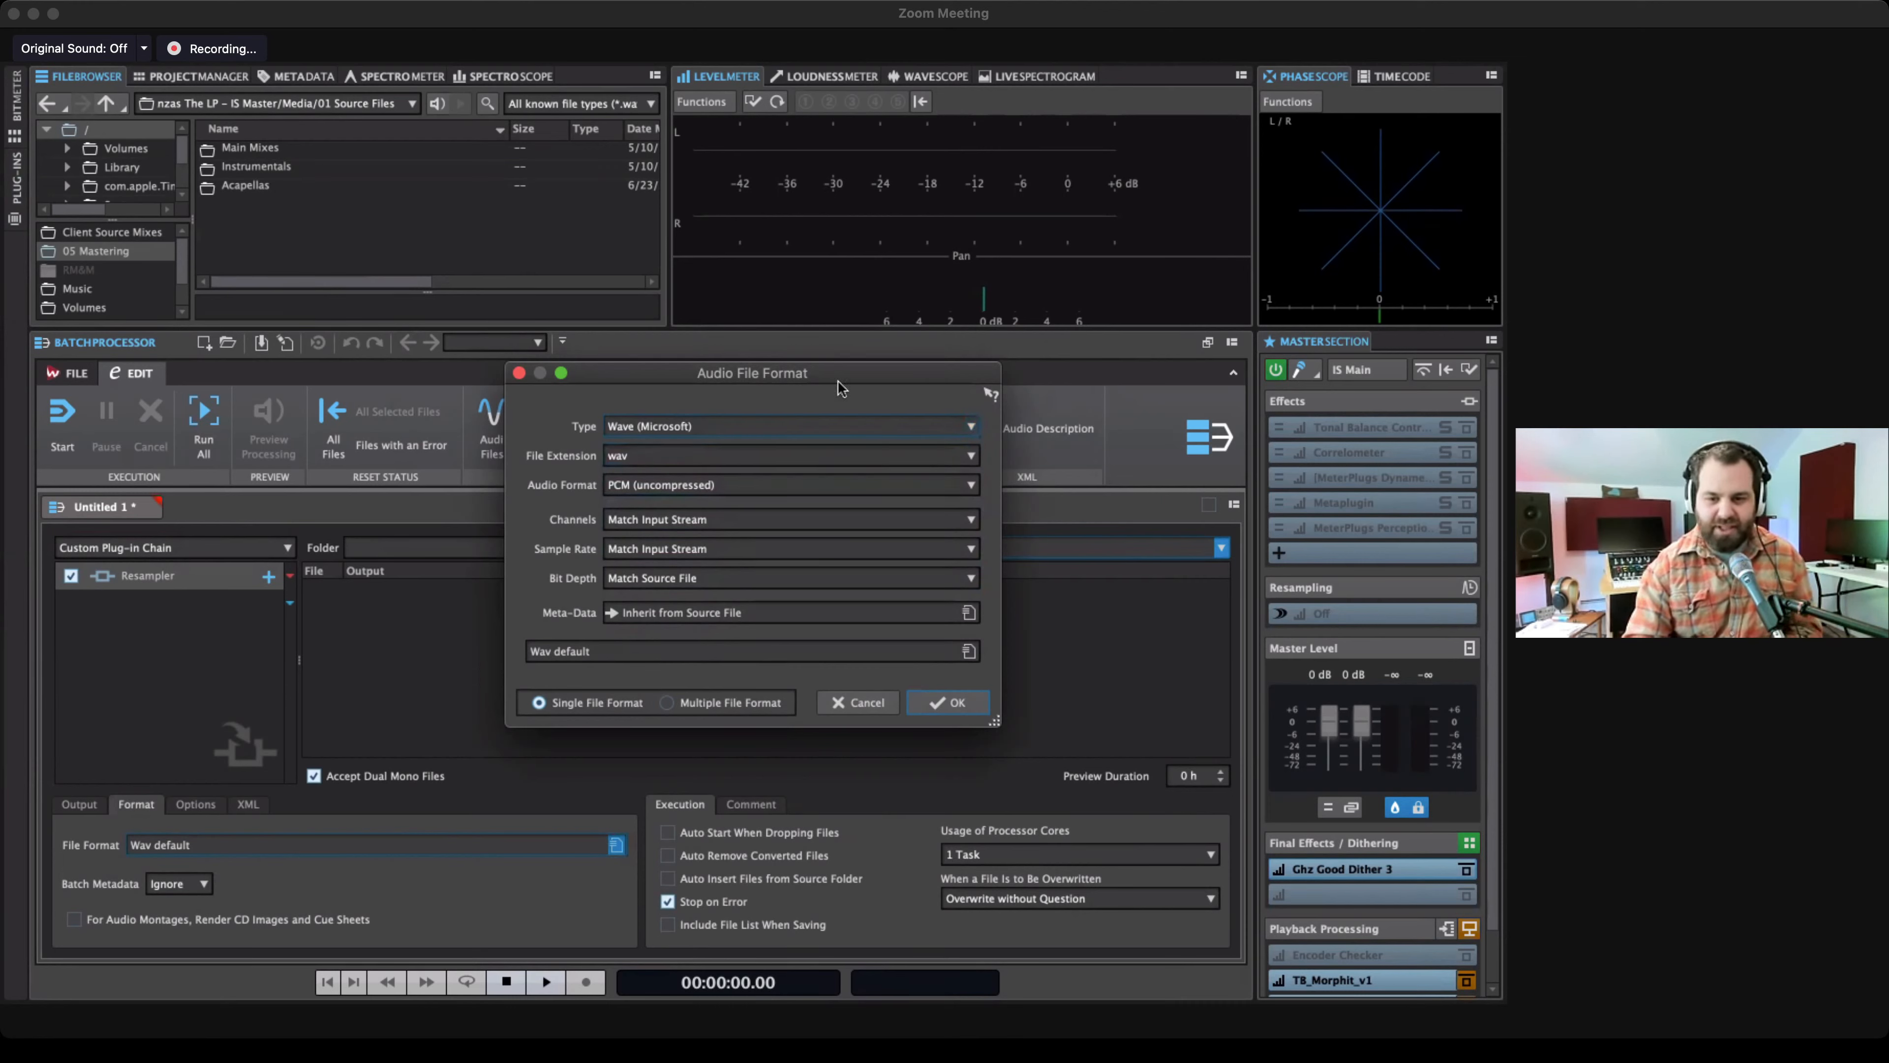
{"action": "left_click_drag", "start_coordinate": [837, 379], "coordinate": [794, 394]}
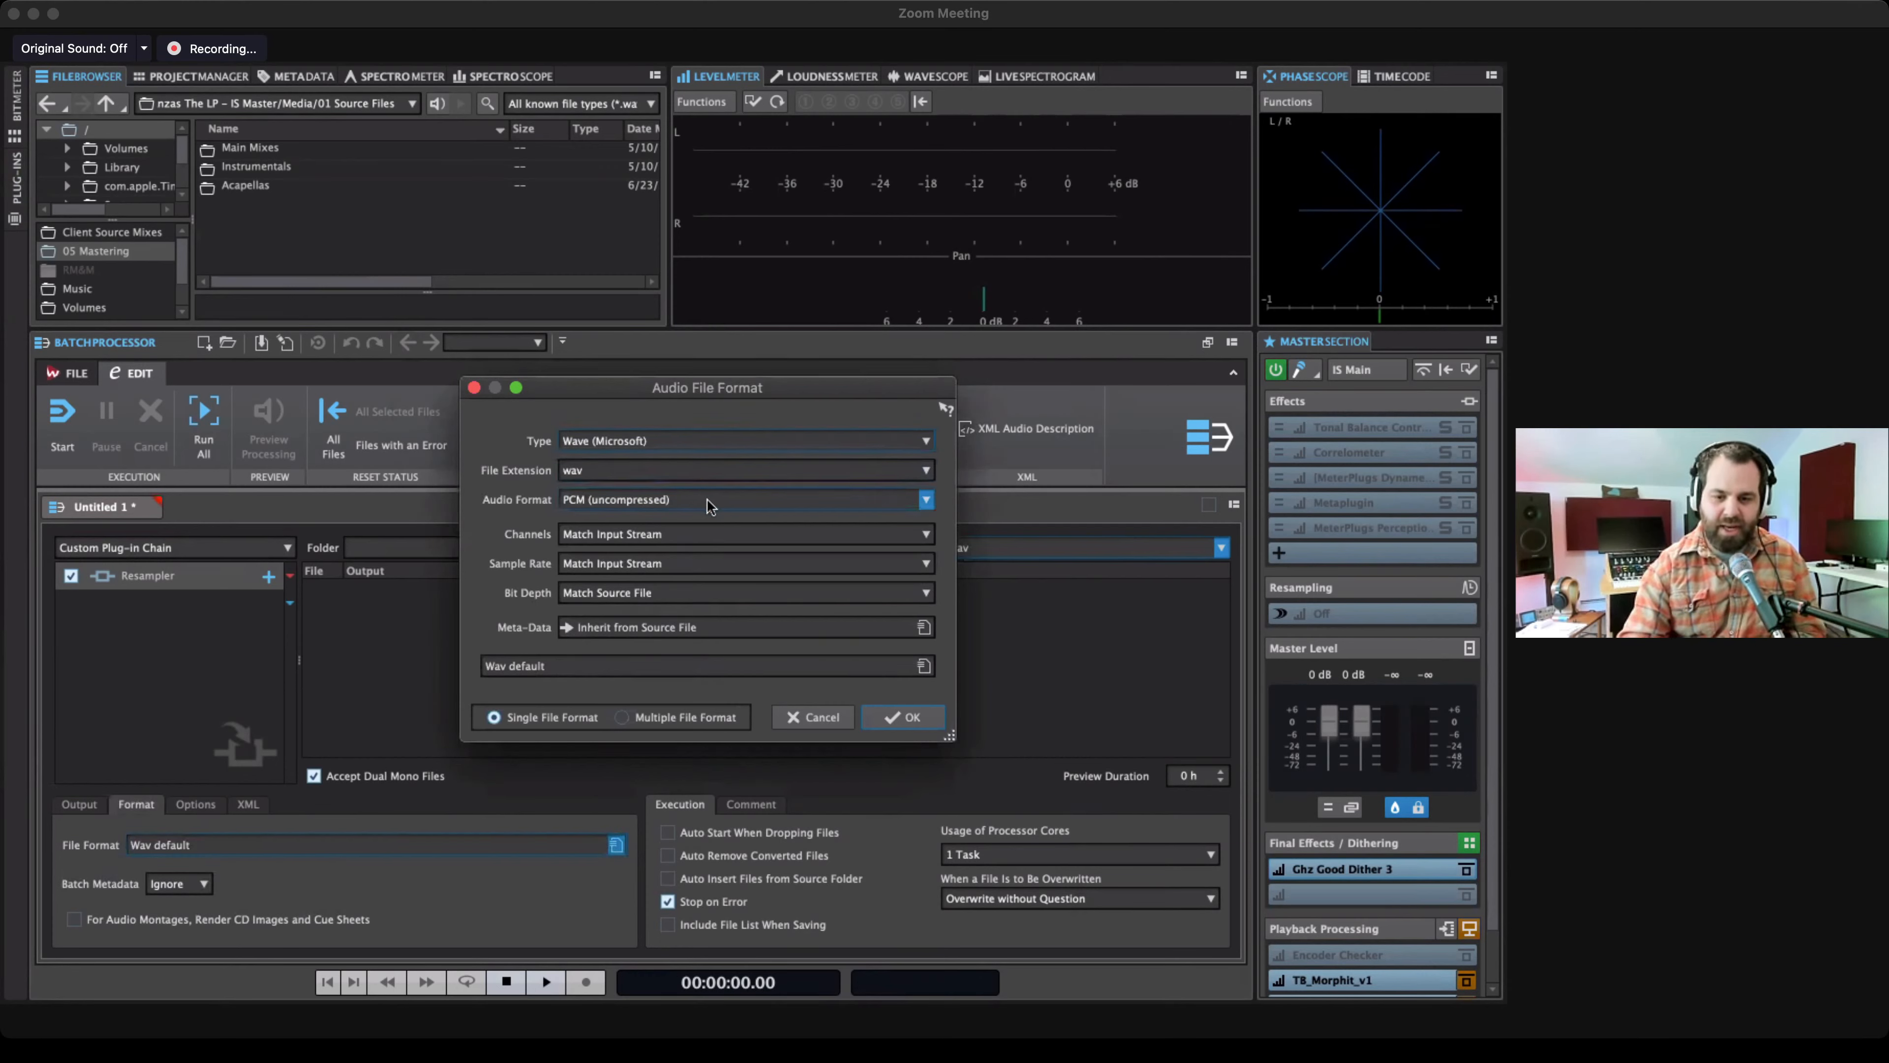
{"action": "left_click", "coordinate": [723, 536]}
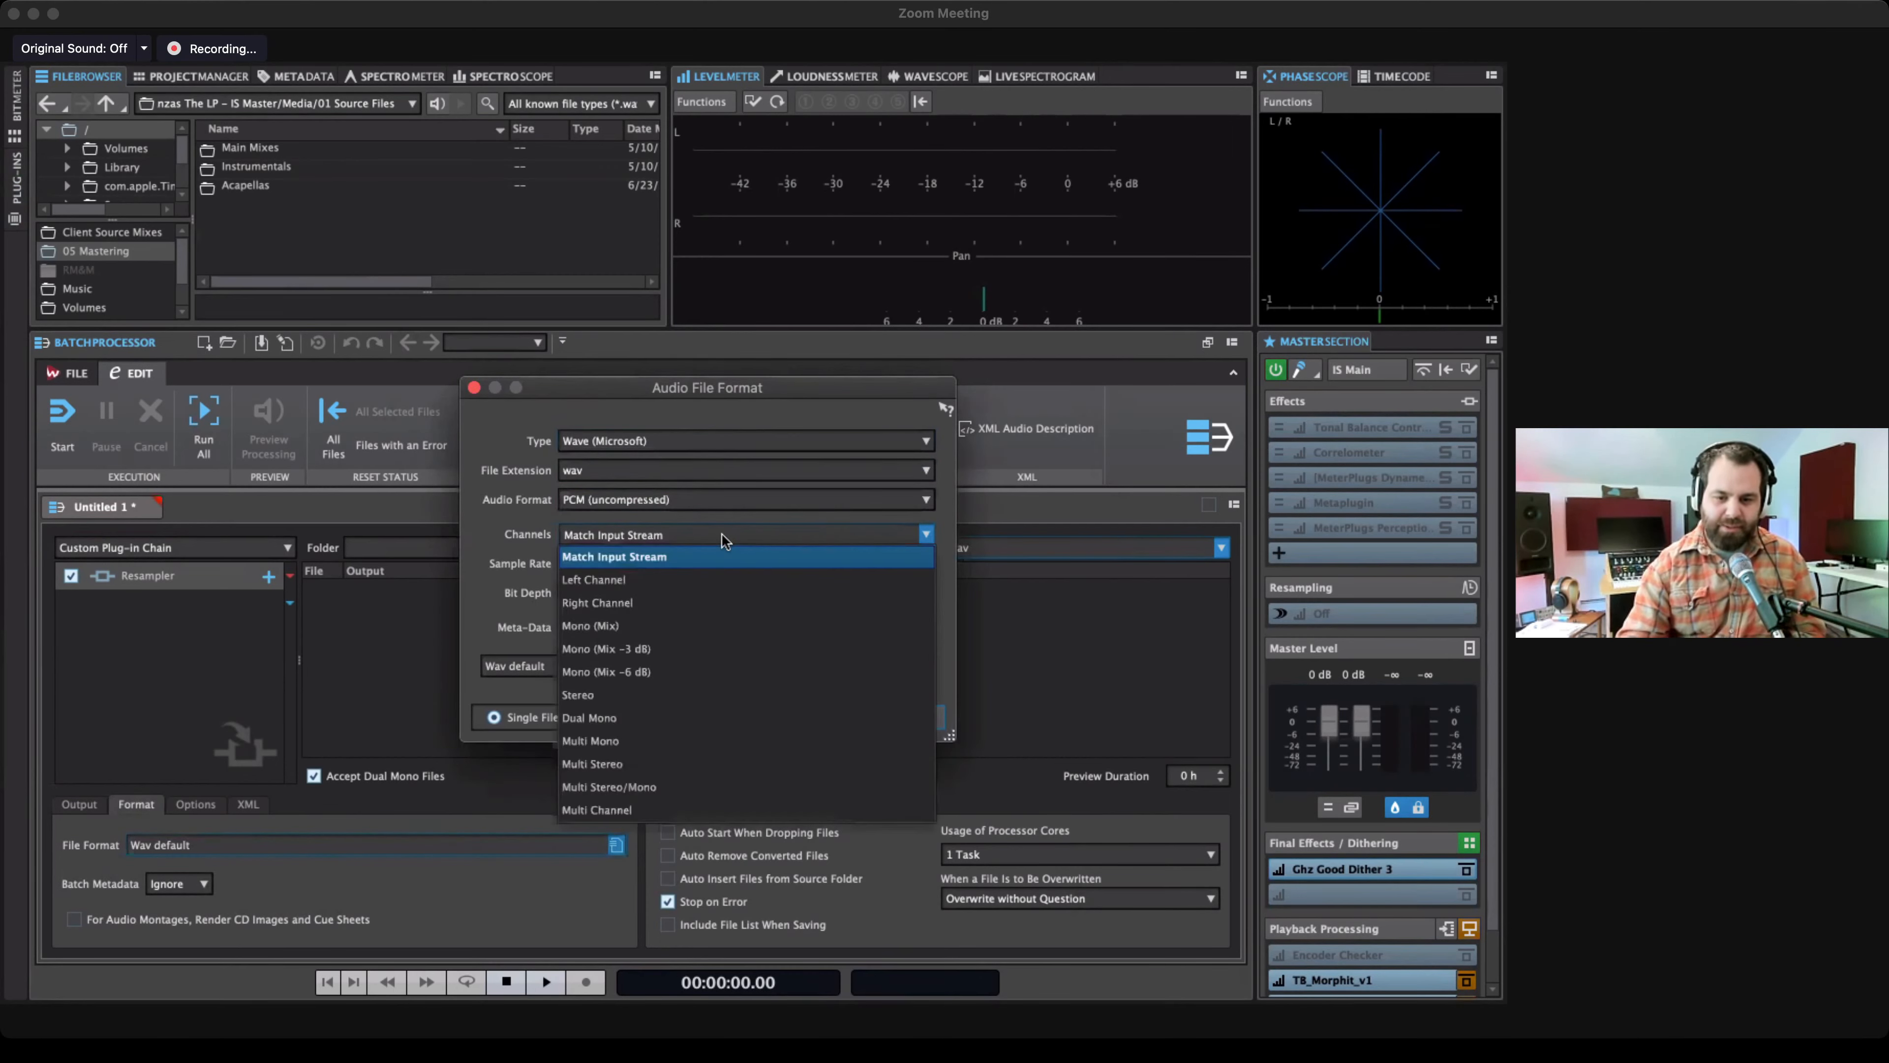
{"action": "left_click", "coordinate": [723, 539]}
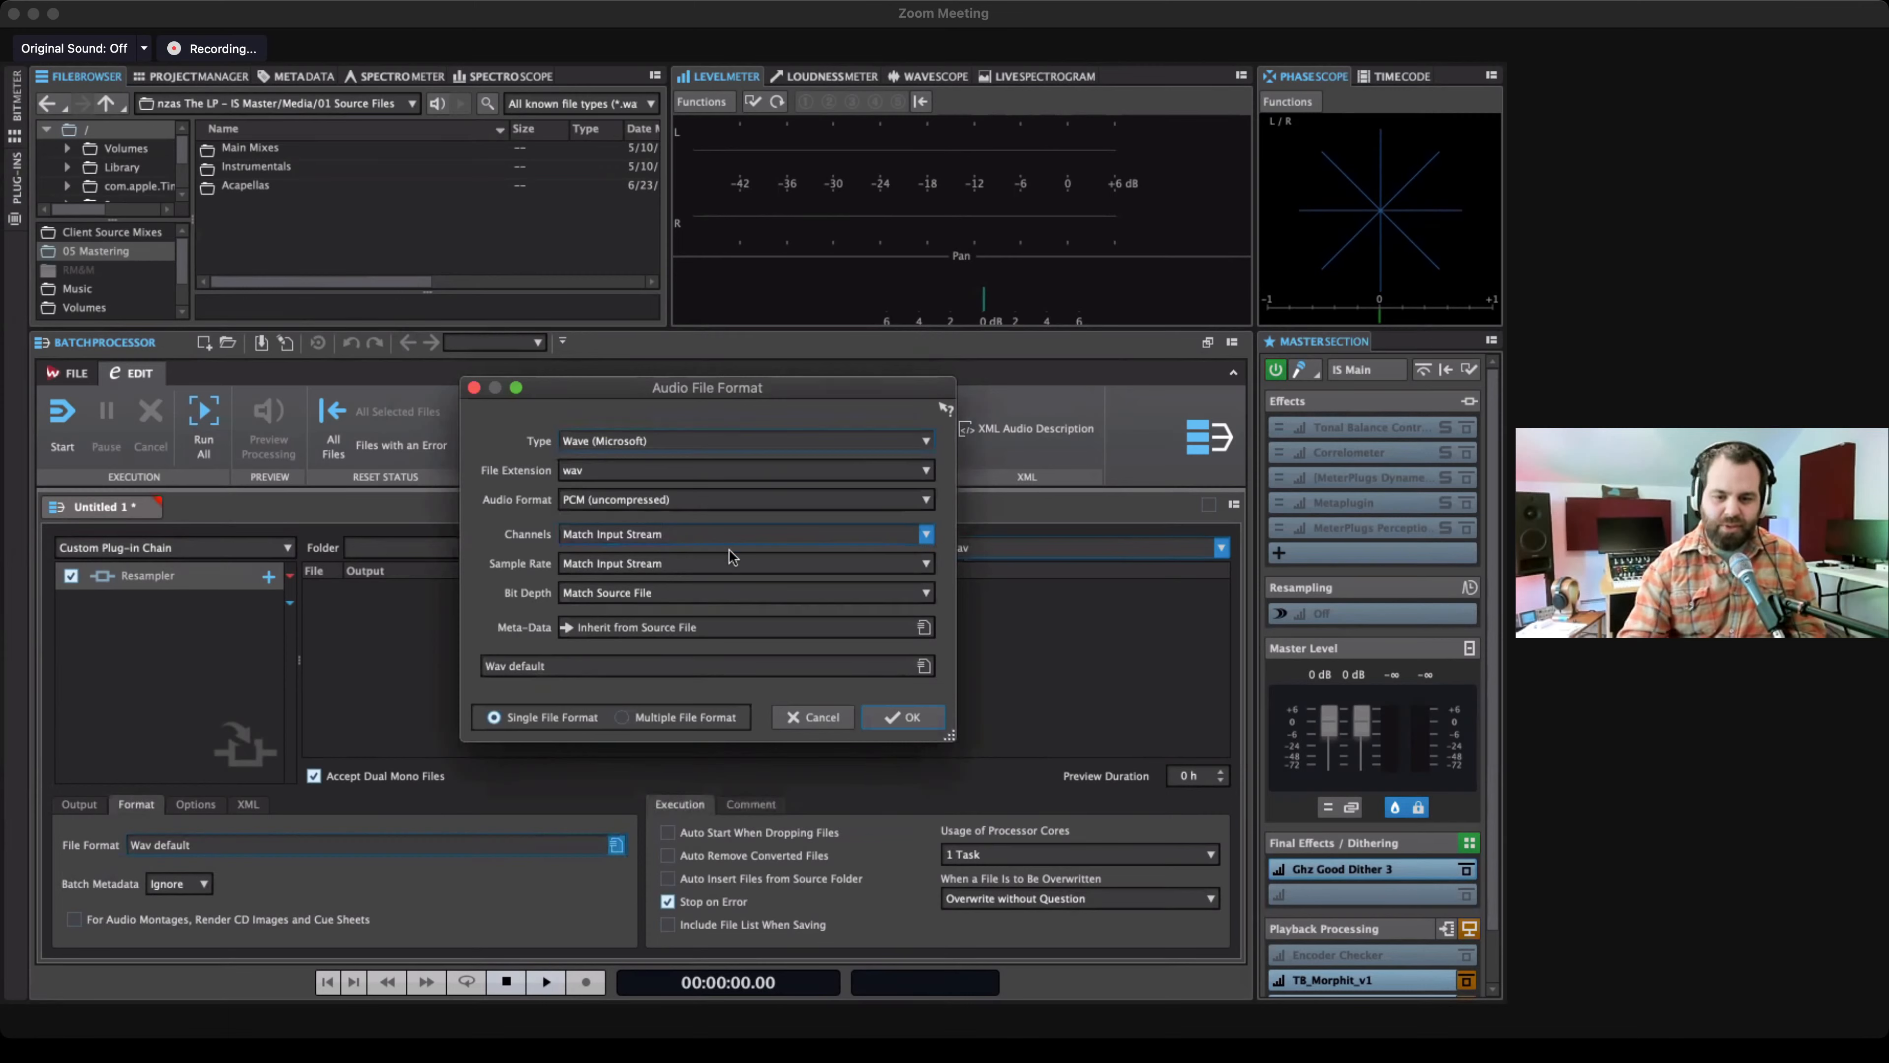
{"action": "left_click", "coordinate": [700, 562]}
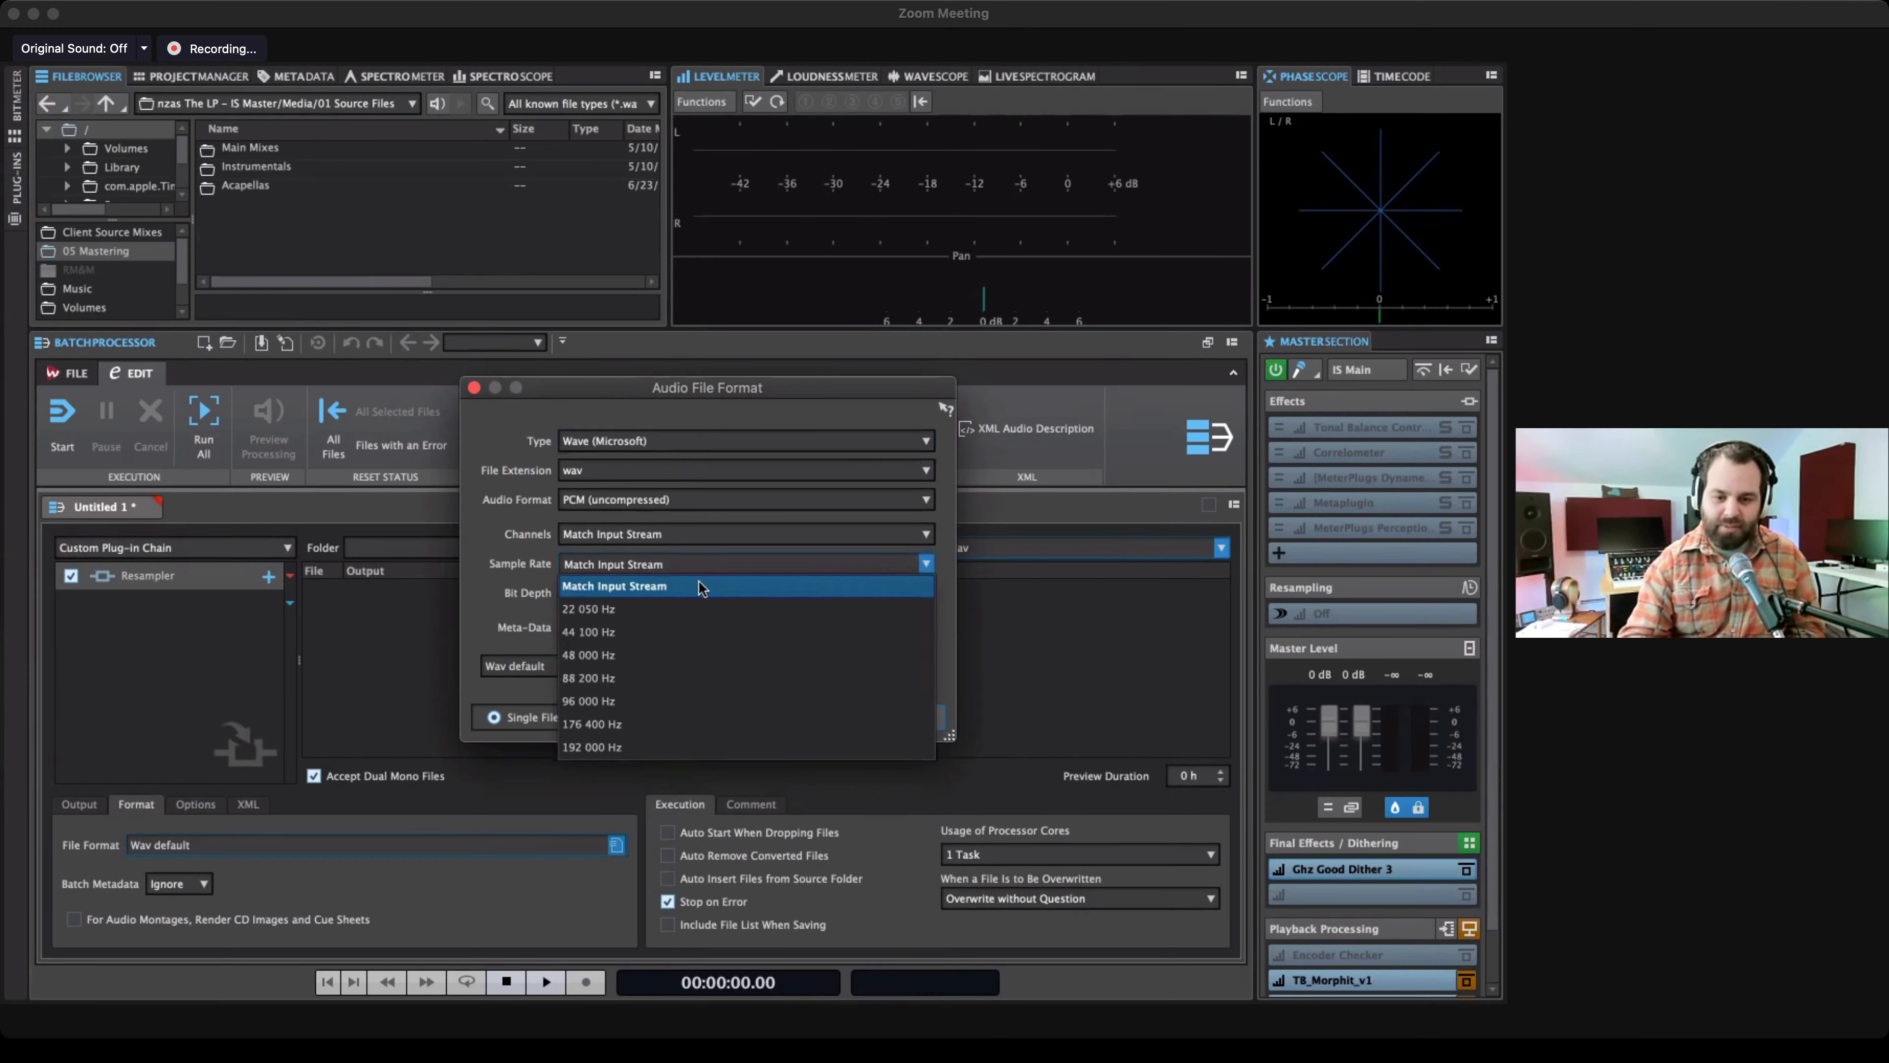
{"action": "left_click", "coordinate": [692, 703]}
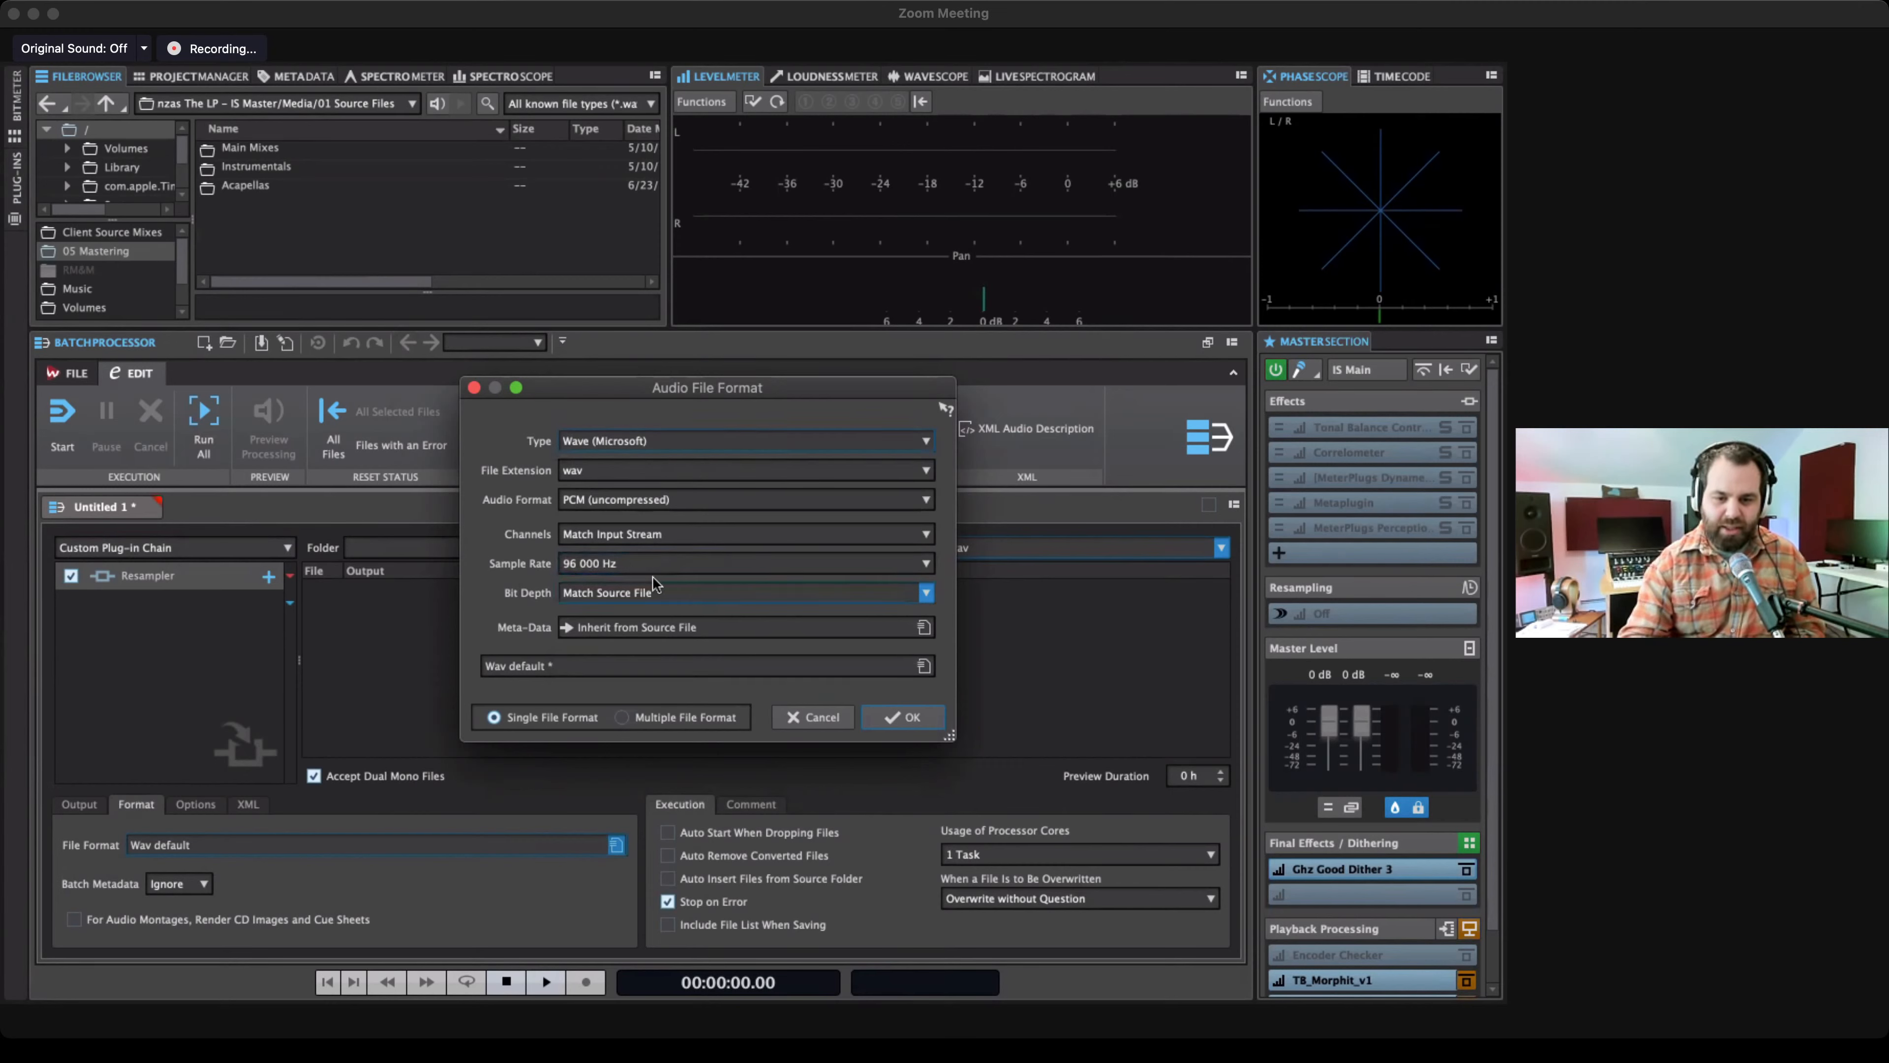
Set the bit depth of the output file format to 32 bit float.
{"action": "left_click", "coordinate": [678, 592]}
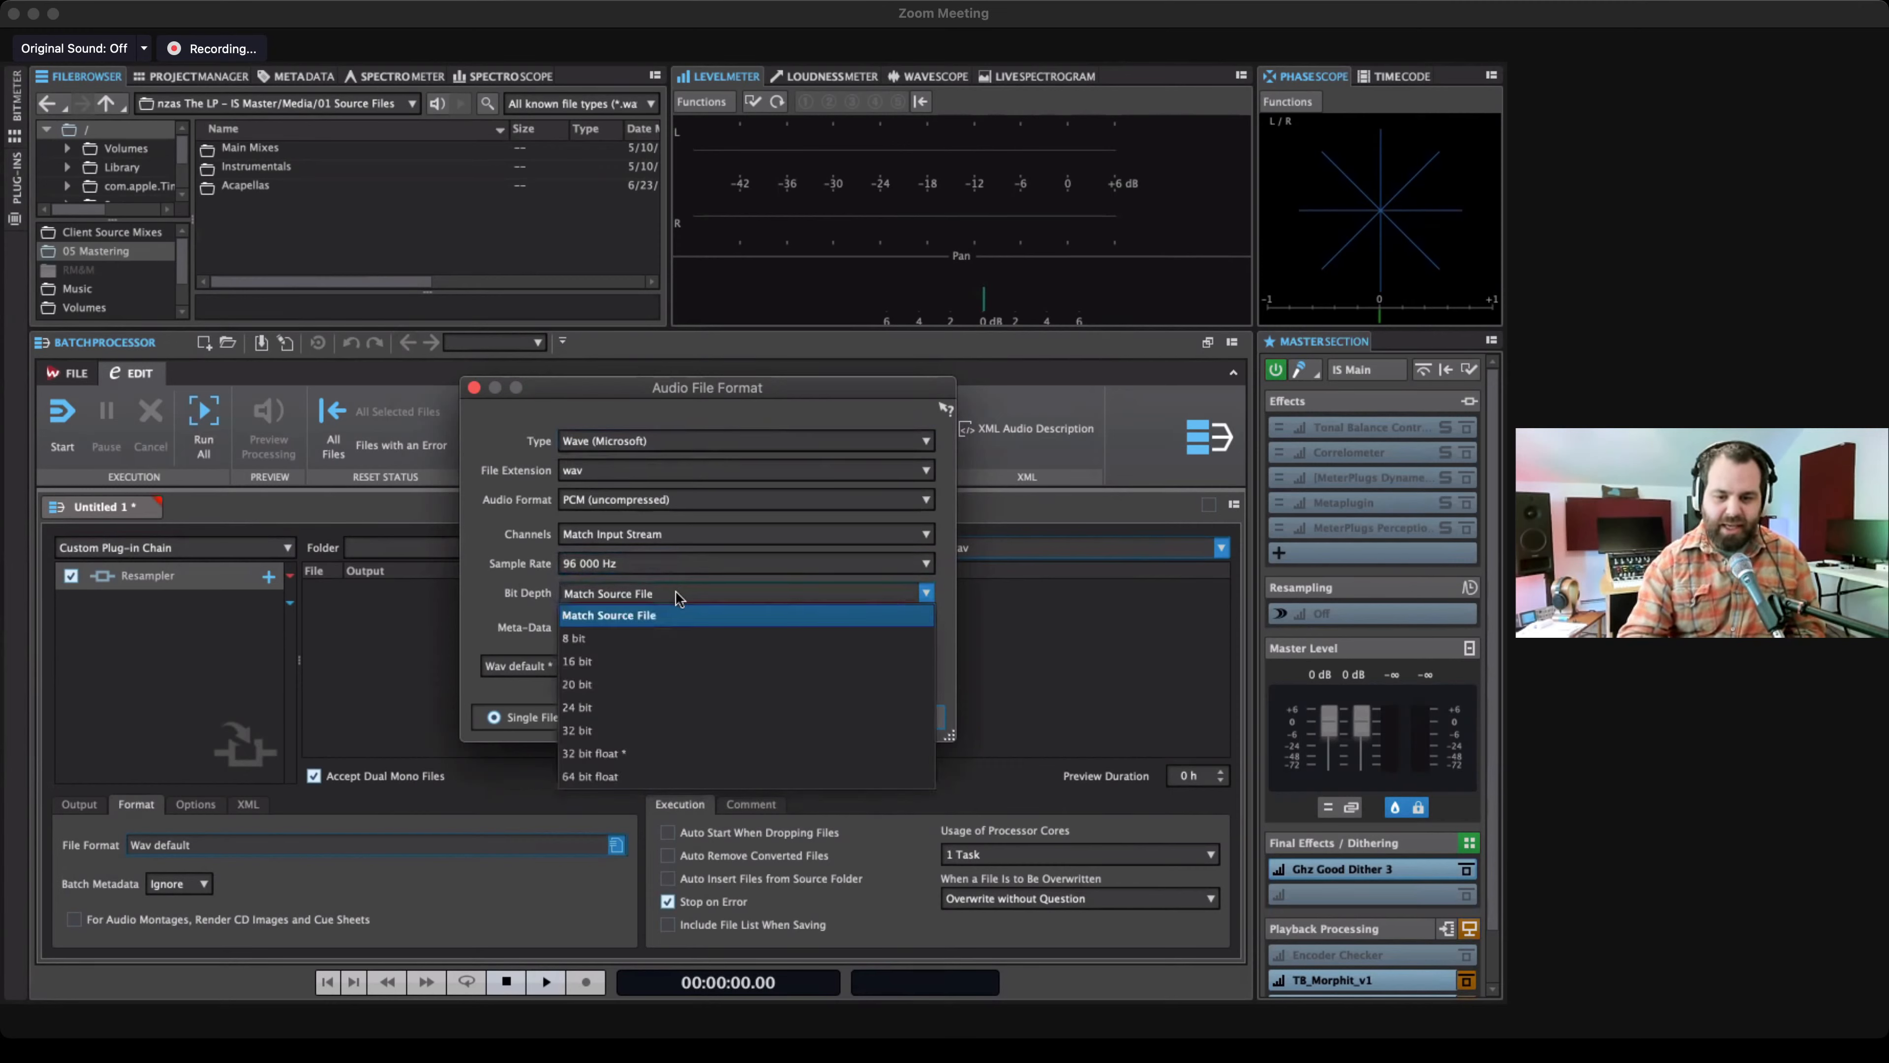
{"action": "left_click", "coordinate": [647, 754]}
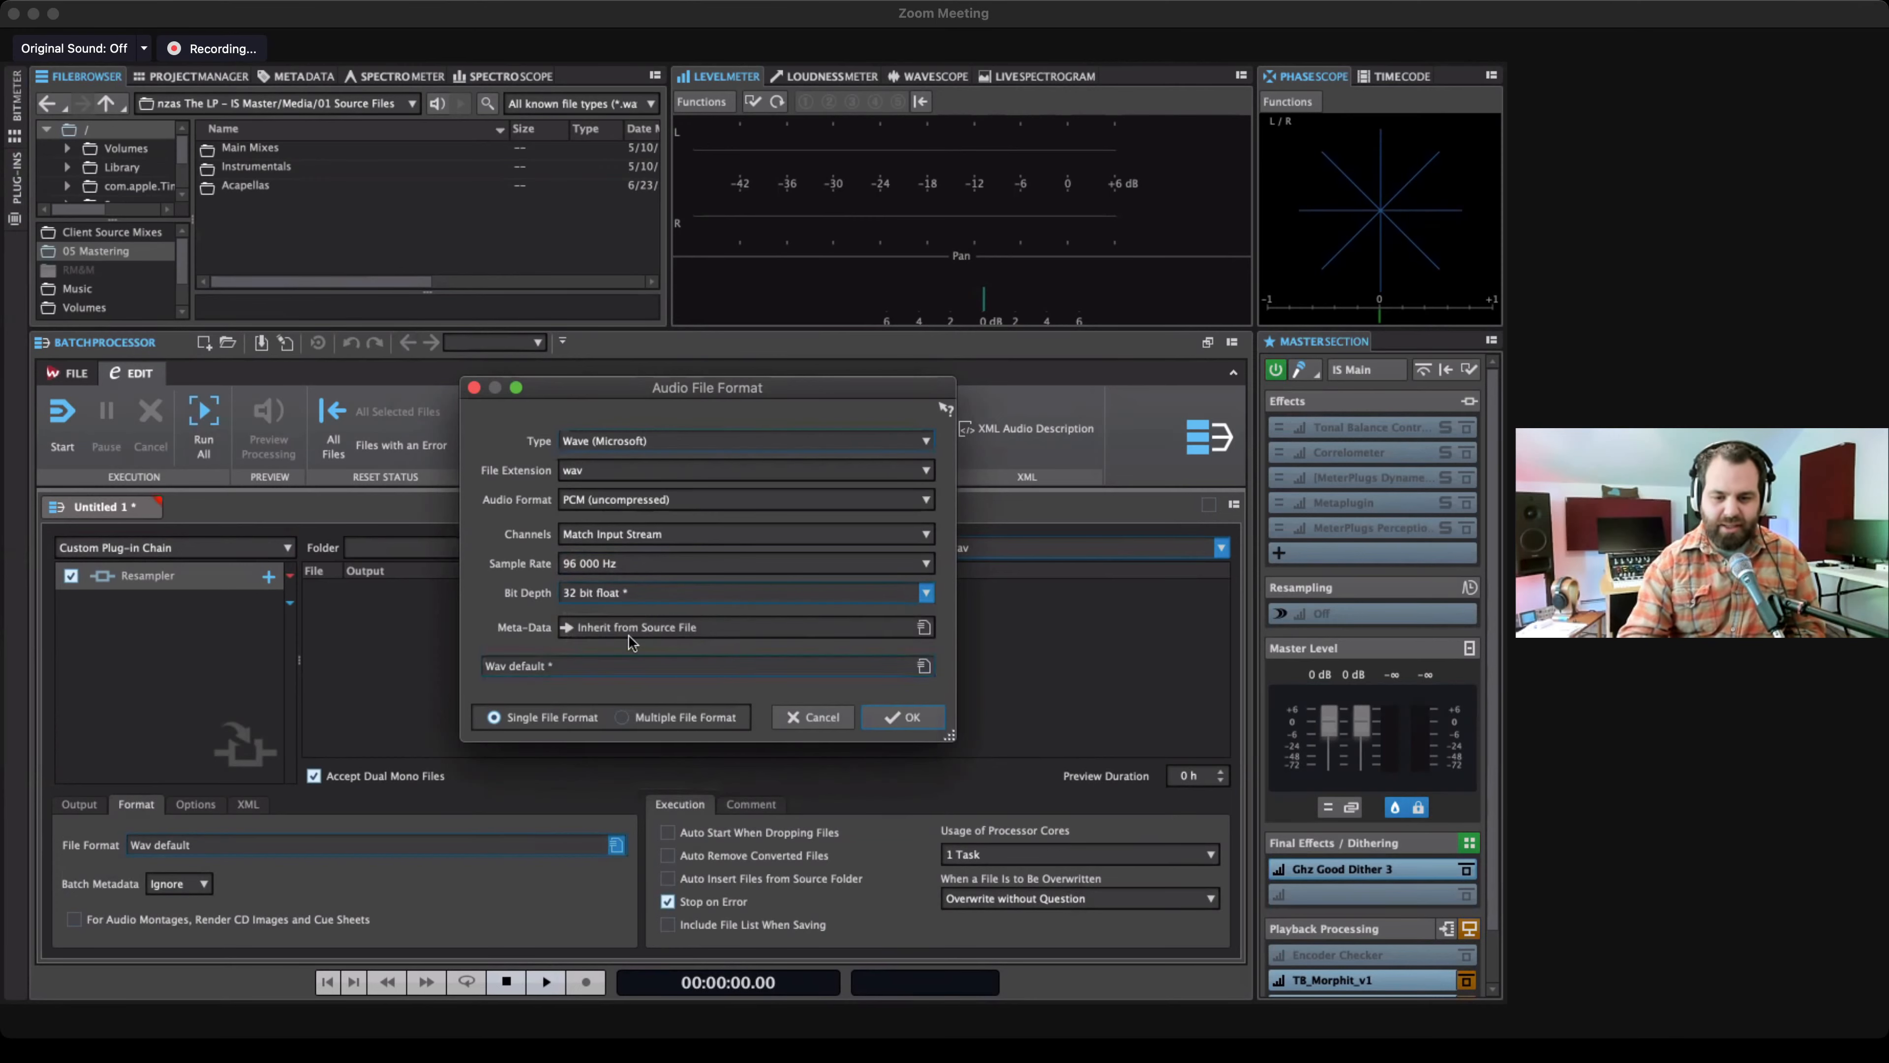
{"action": "left_click", "coordinate": [669, 594]}
{"action": "left_click", "coordinate": [661, 749]}
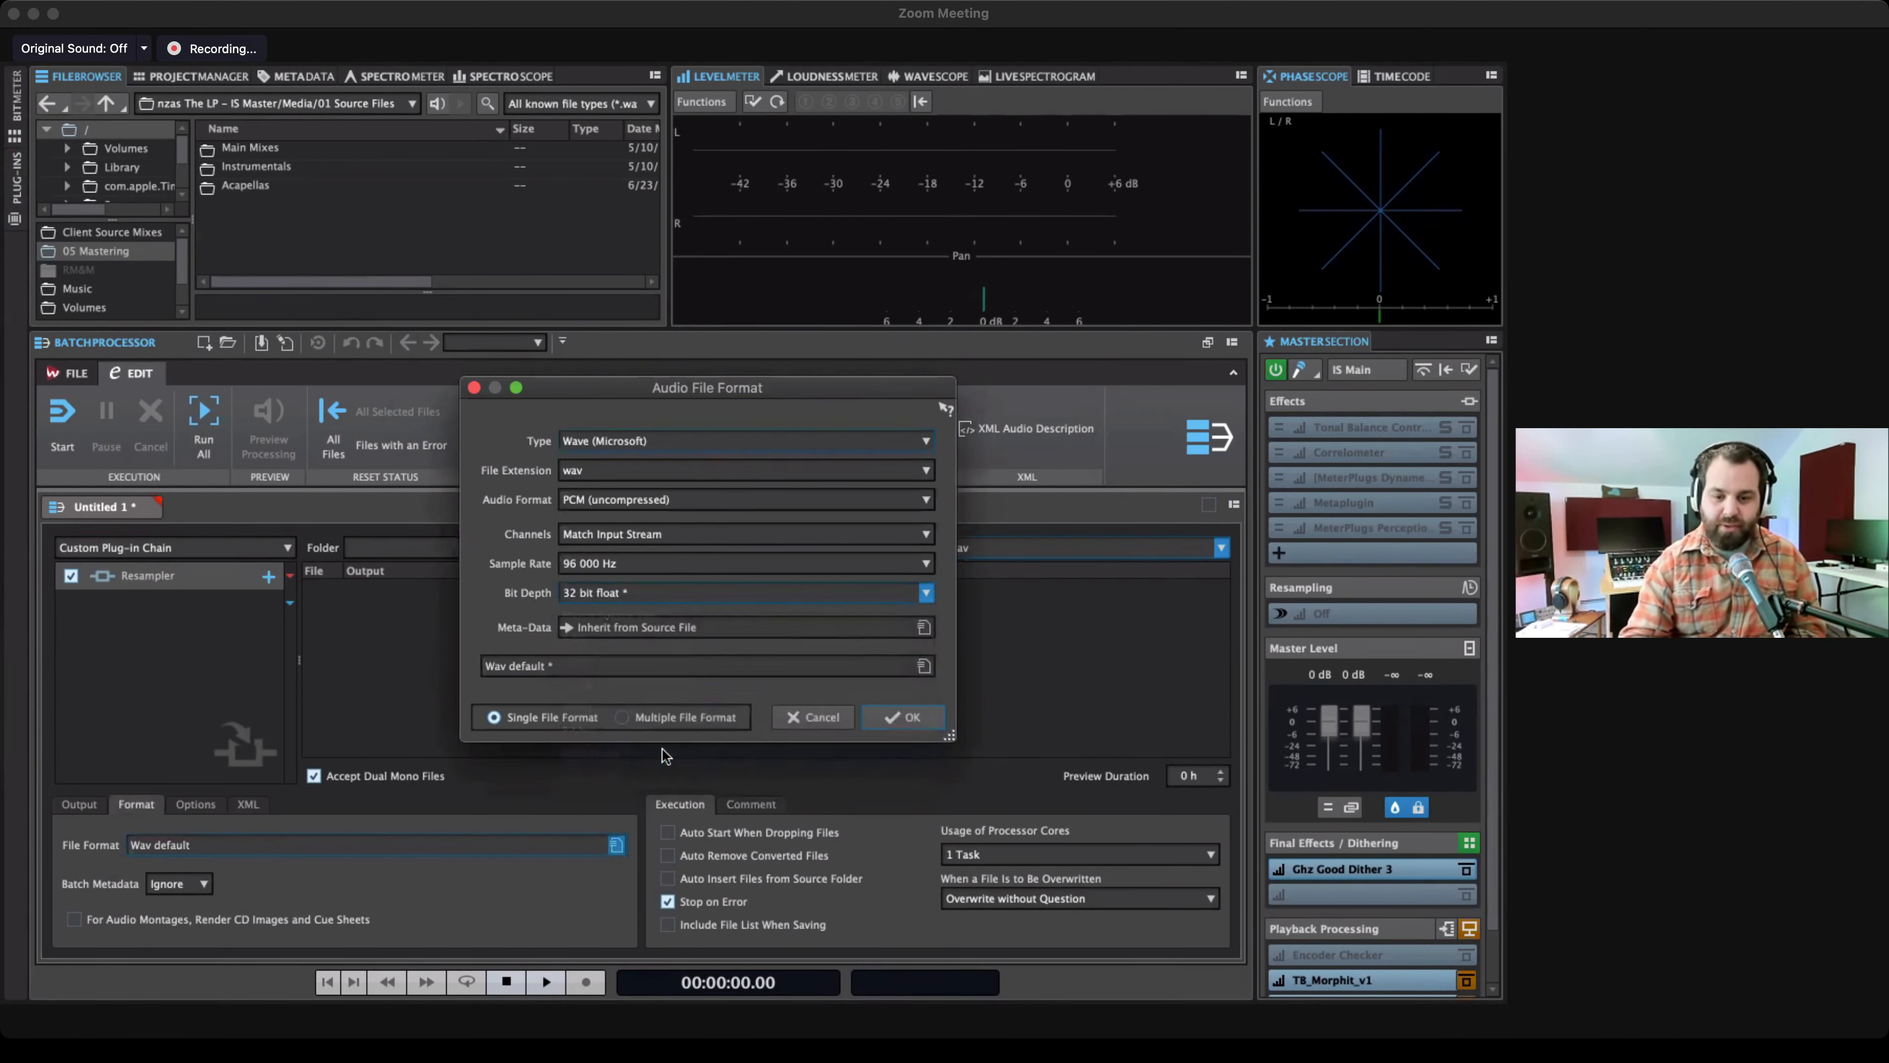
Try the Do Not Save Anything and Specific to This Configuration metadata options, and confirm the format with Inherit from Source File.
{"action": "left_click", "coordinate": [669, 631]}
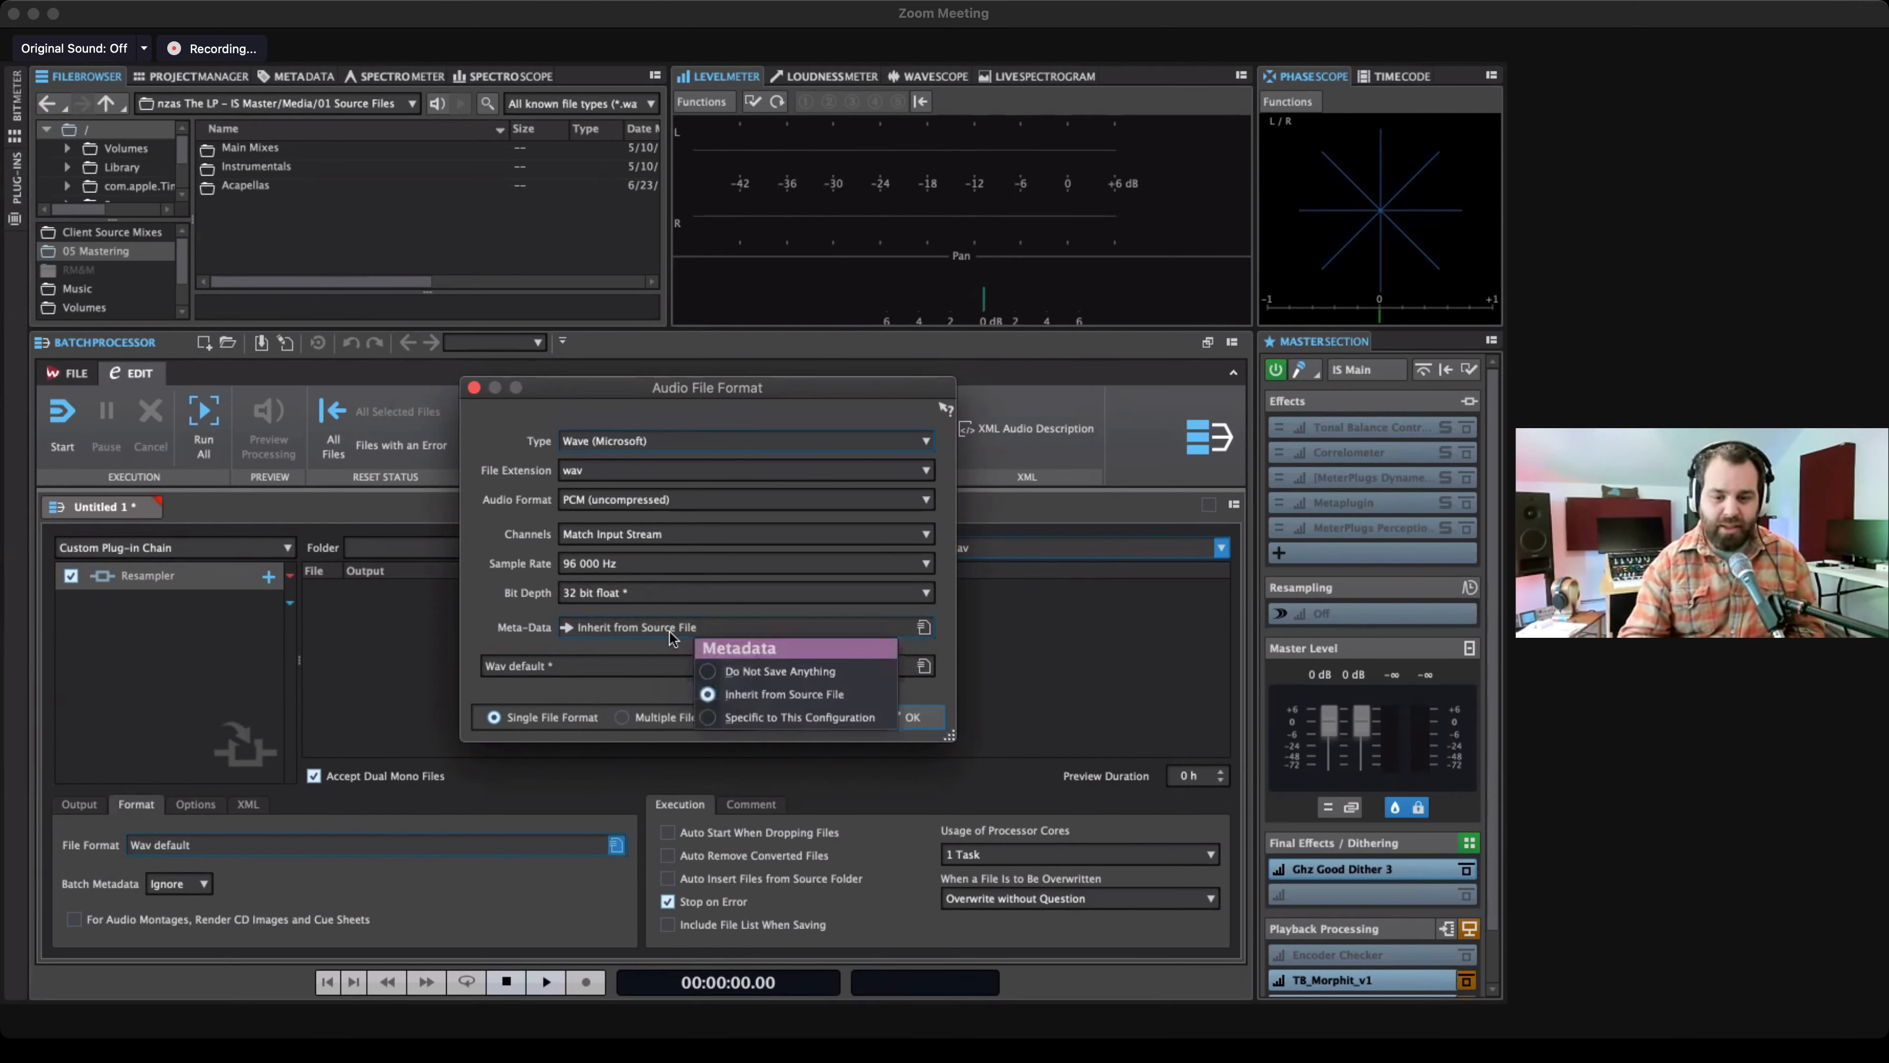
{"action": "left_click", "coordinate": [751, 670]}
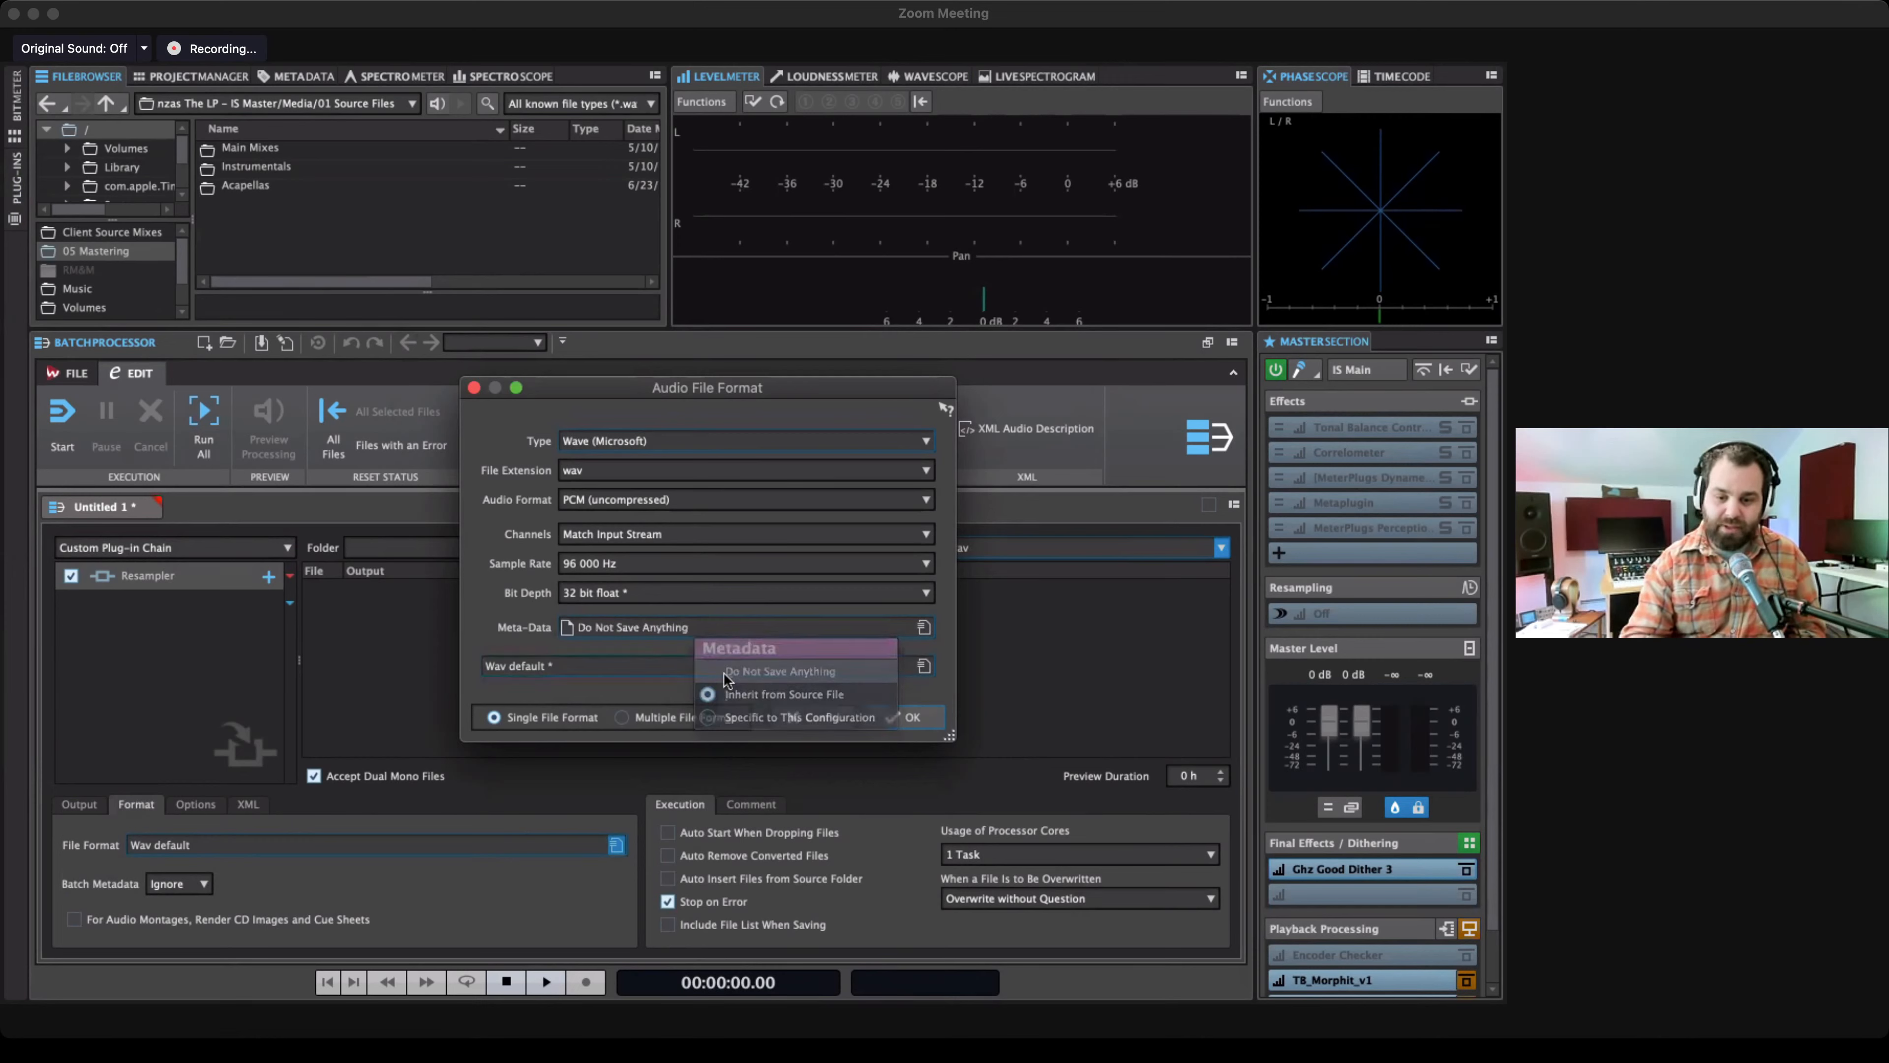
{"action": "left_click", "coordinate": [729, 629]}
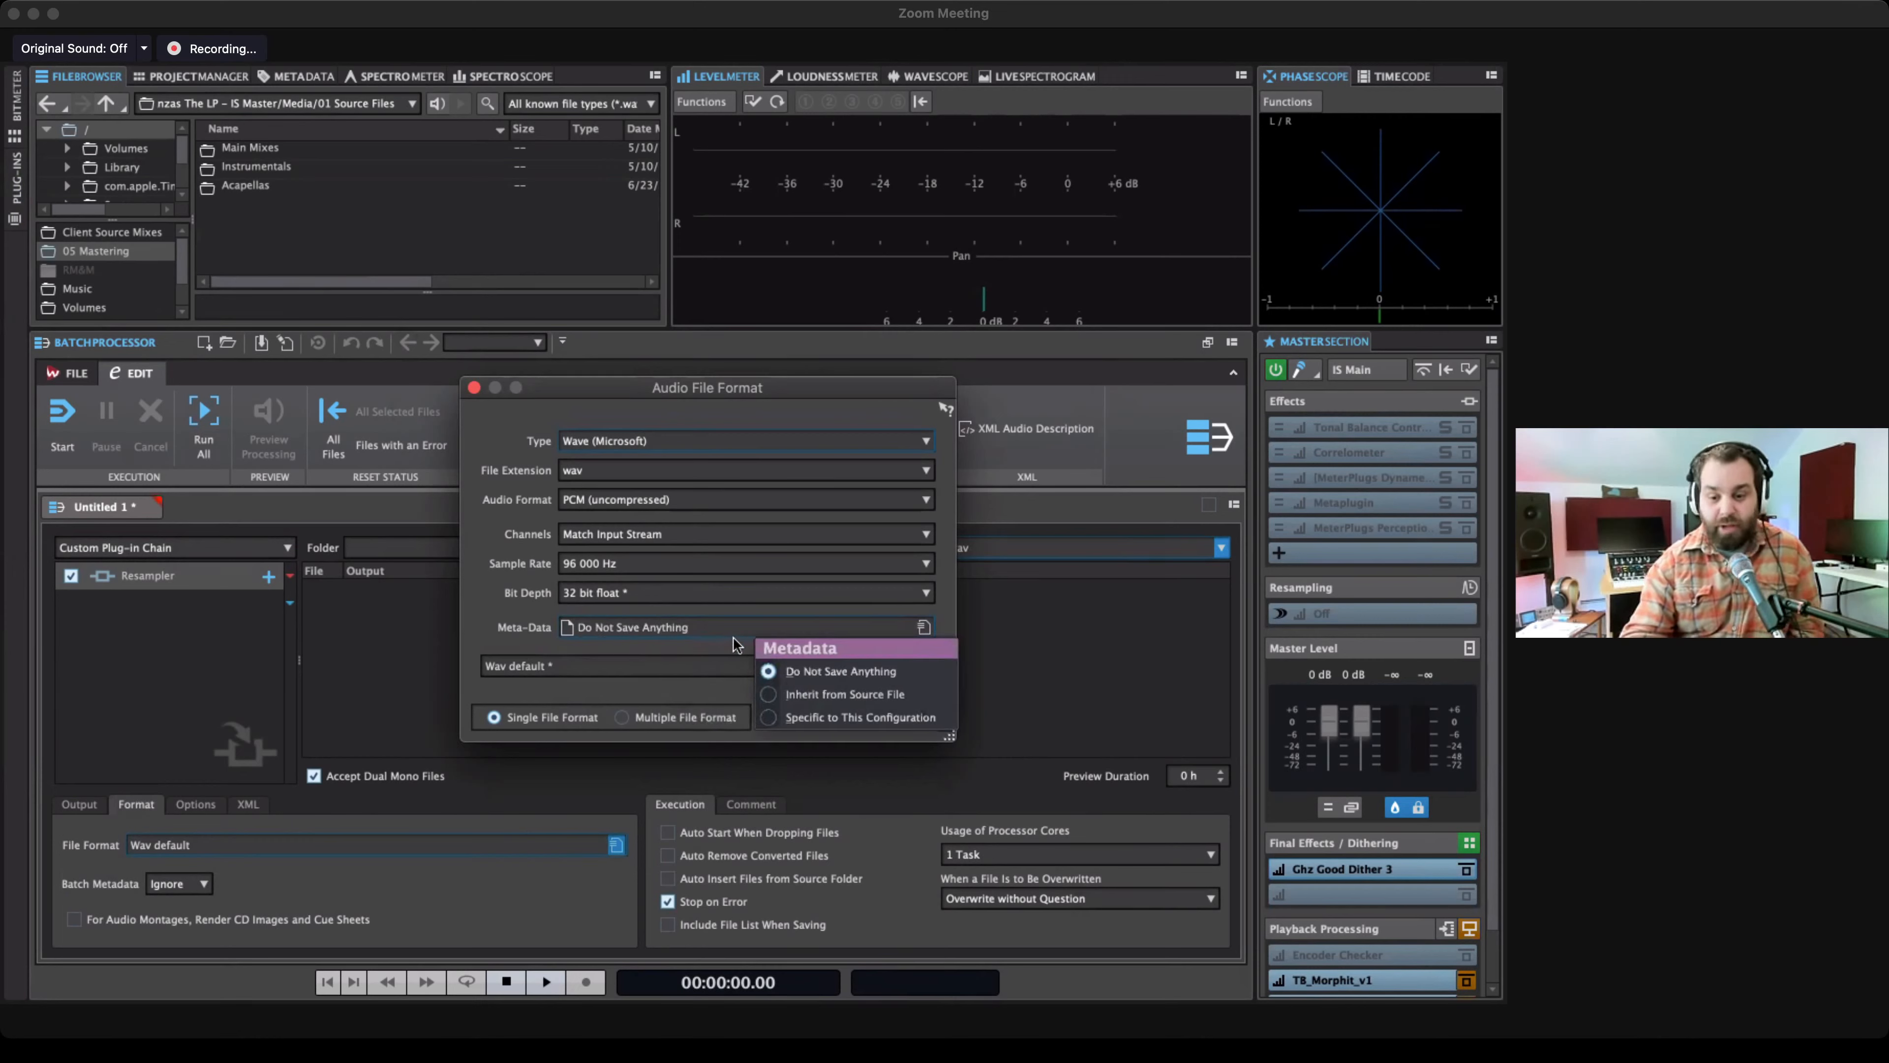
{"action": "left_click", "coordinate": [794, 718]}
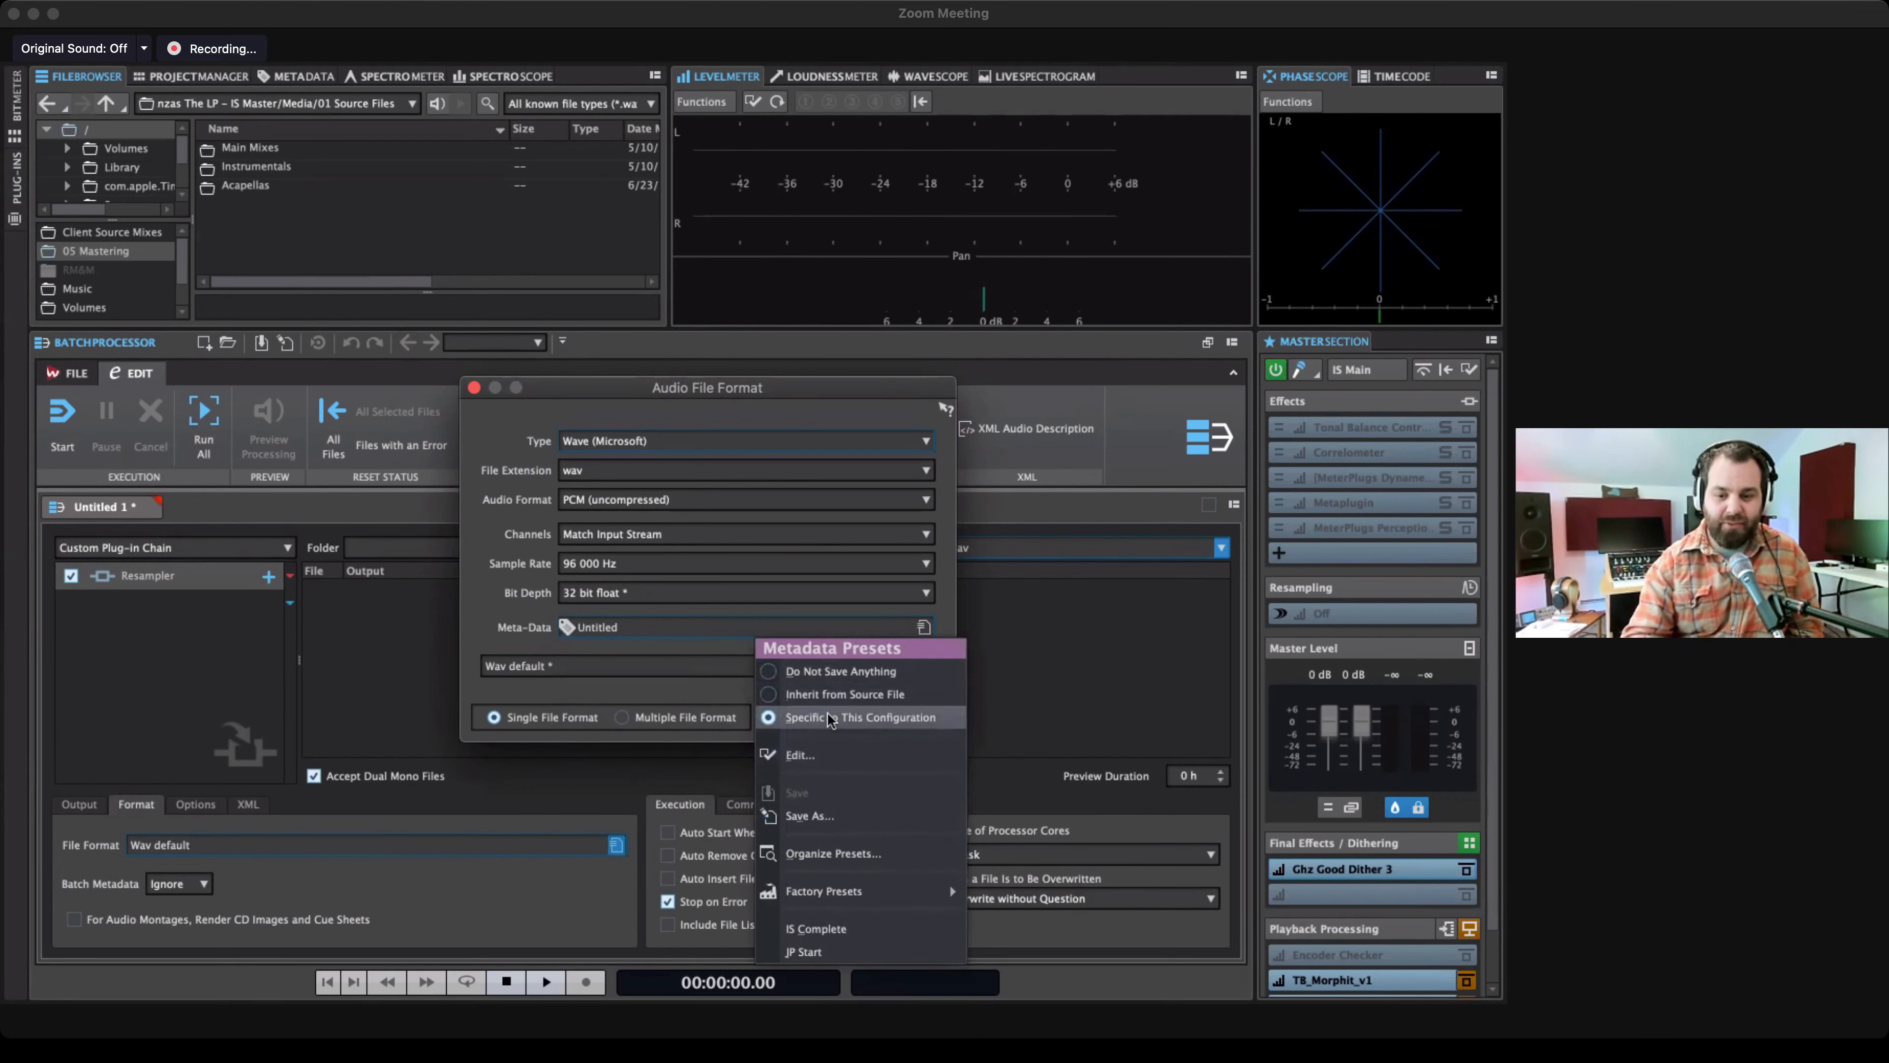
{"action": "left_click", "coordinate": [766, 696]}
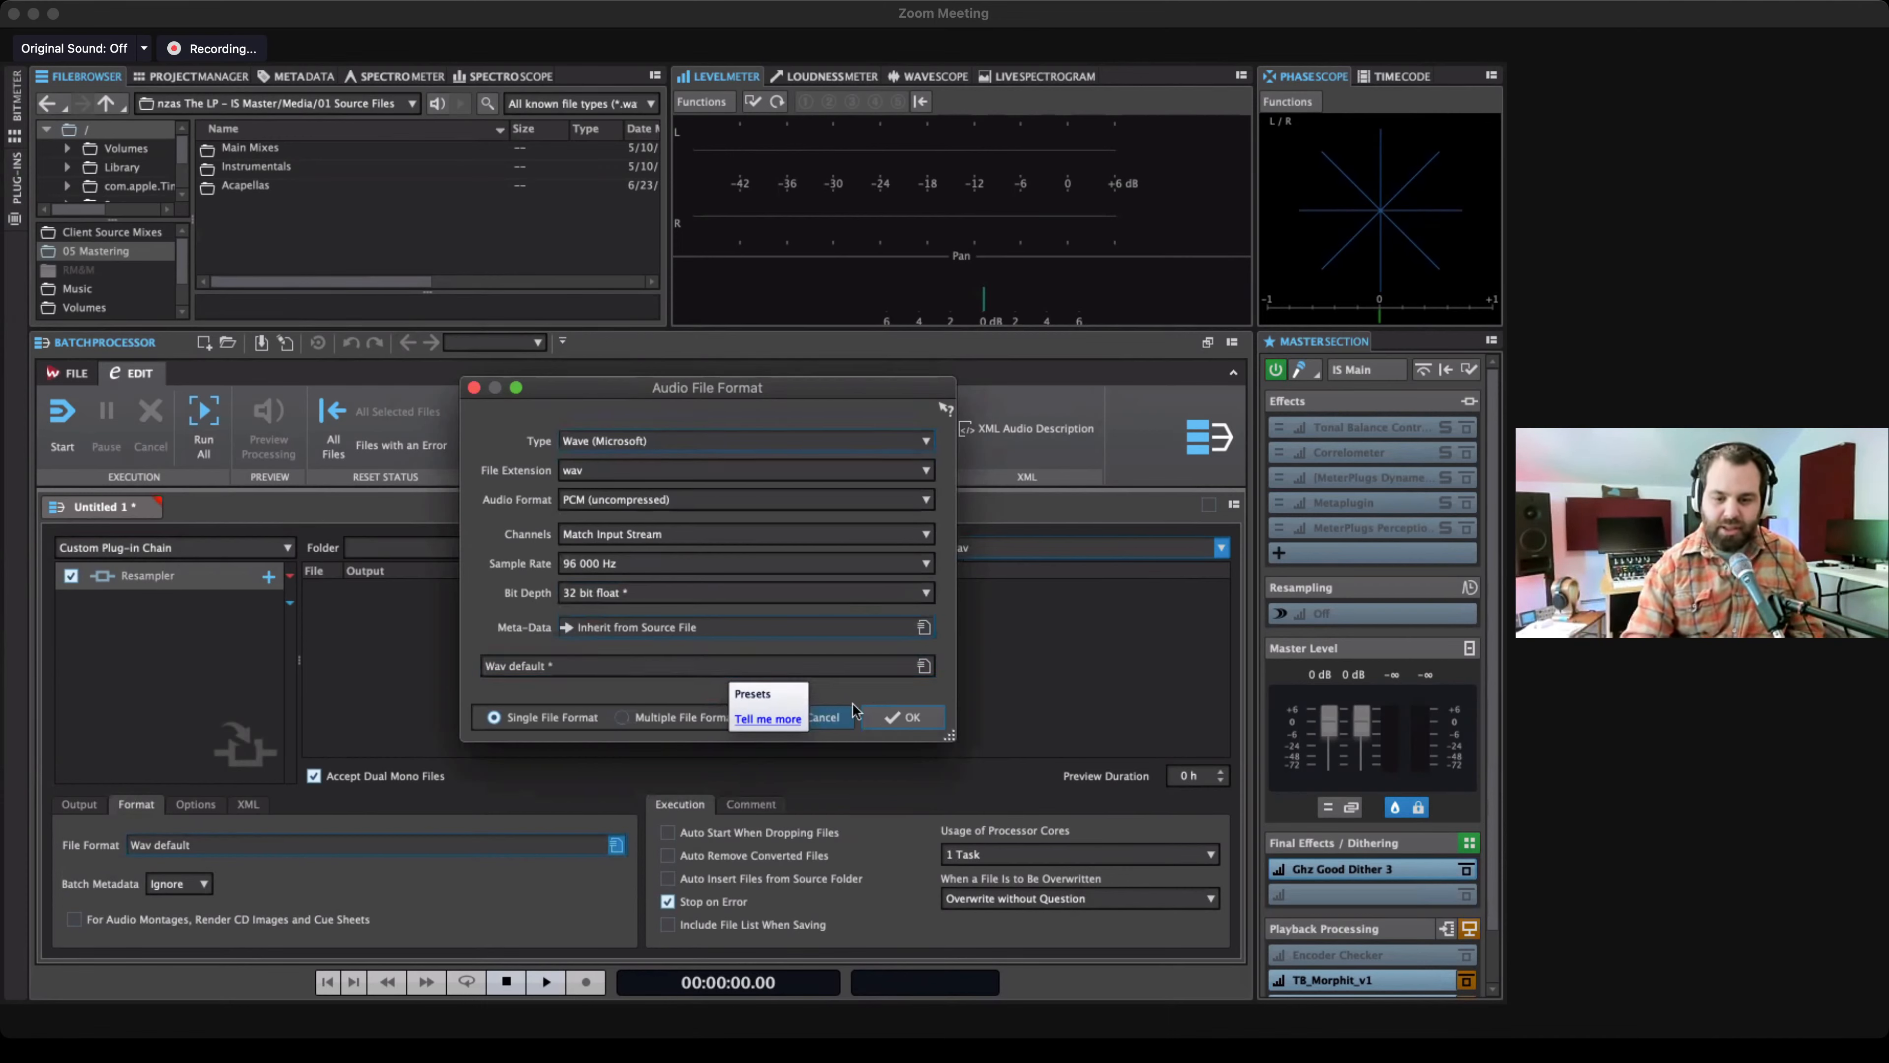
{"action": "left_click", "coordinate": [907, 718]}
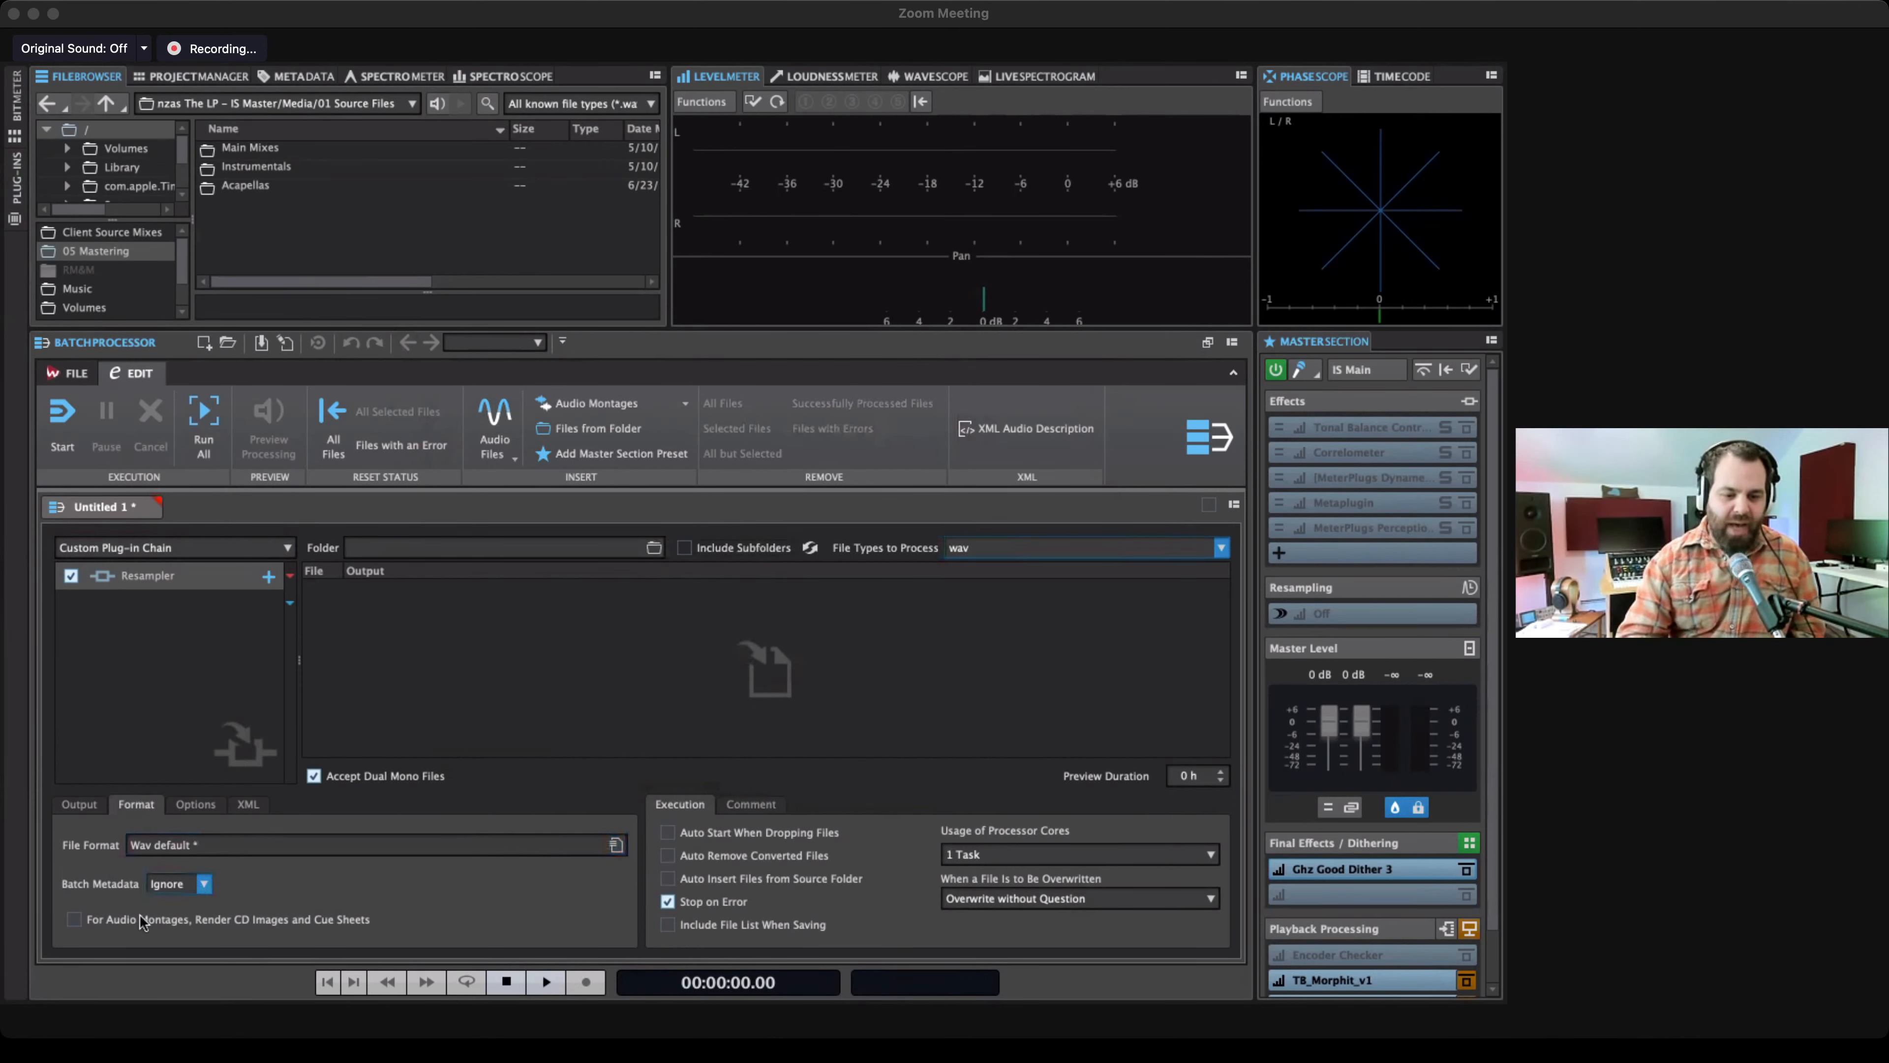
Review the batch metadata choices, keeping Ignore, and try the Accept Unknown Audio option for files without a valid header.
{"action": "left_click", "coordinate": [201, 887]}
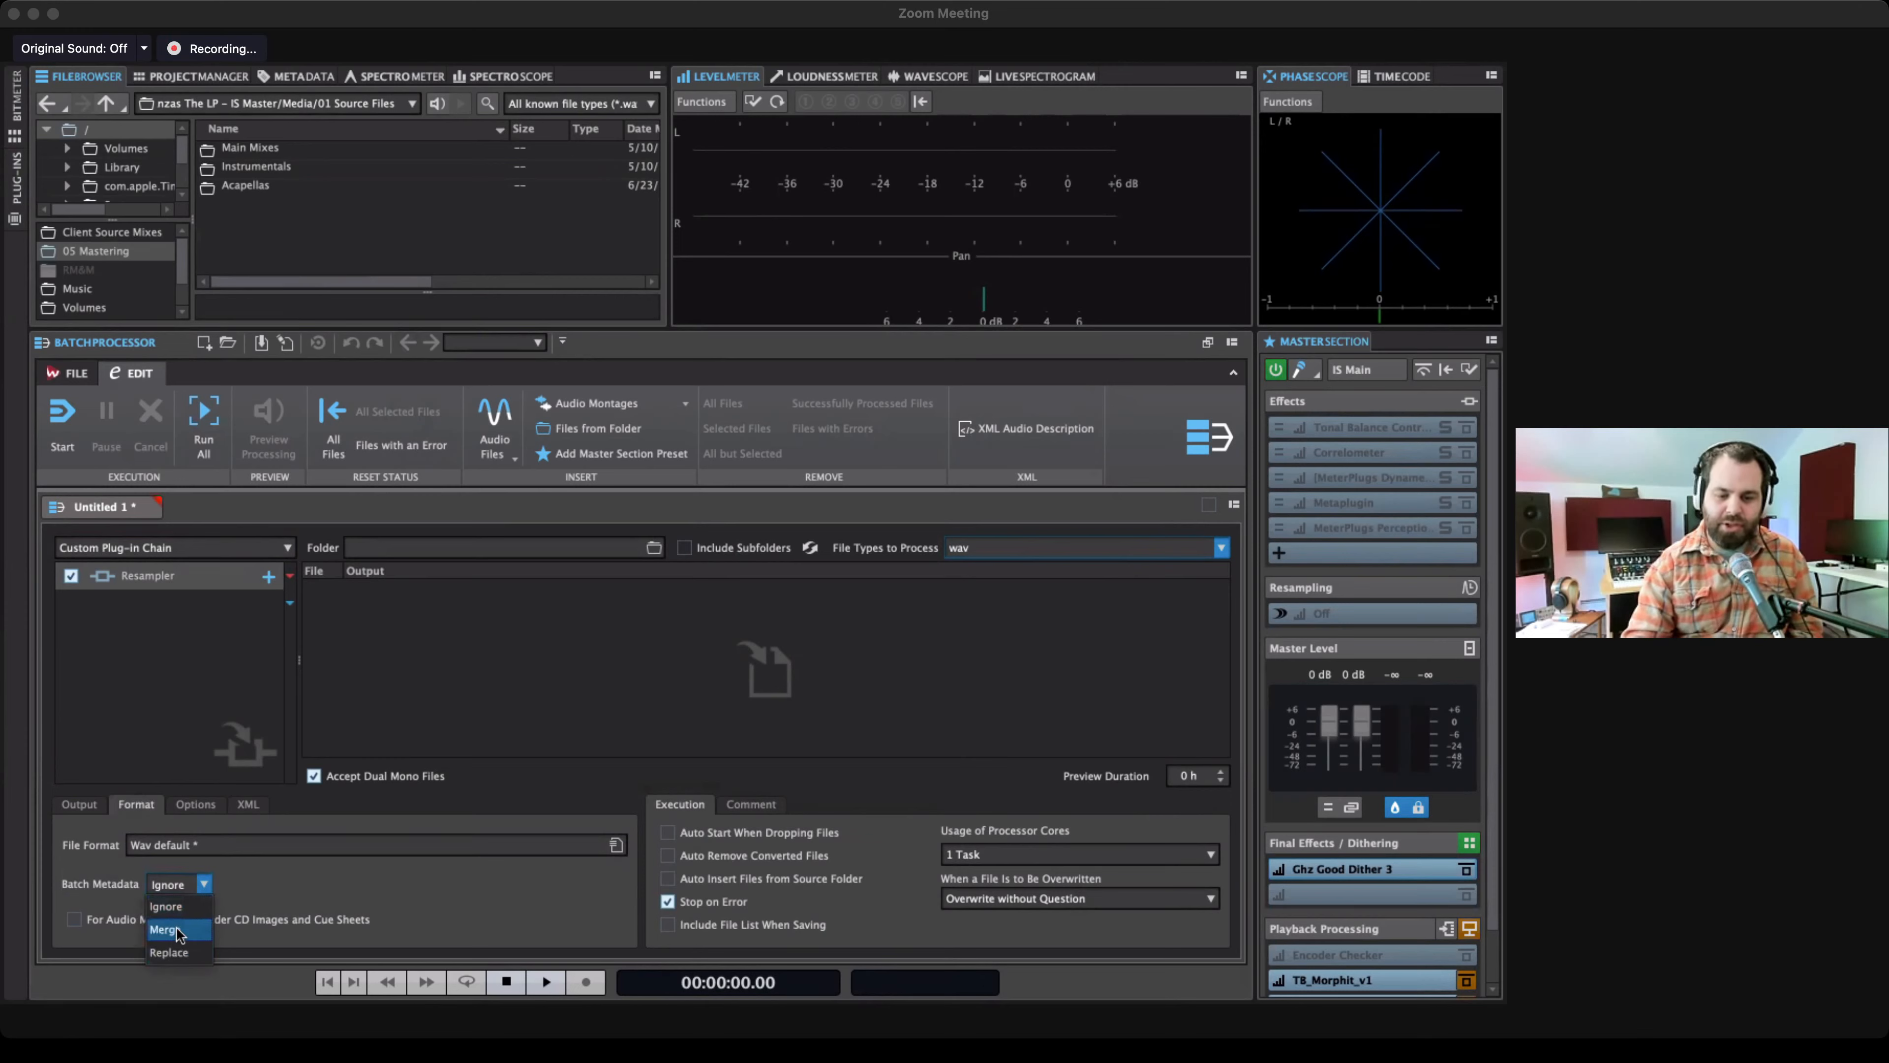
{"action": "left_click", "coordinate": [168, 906]}
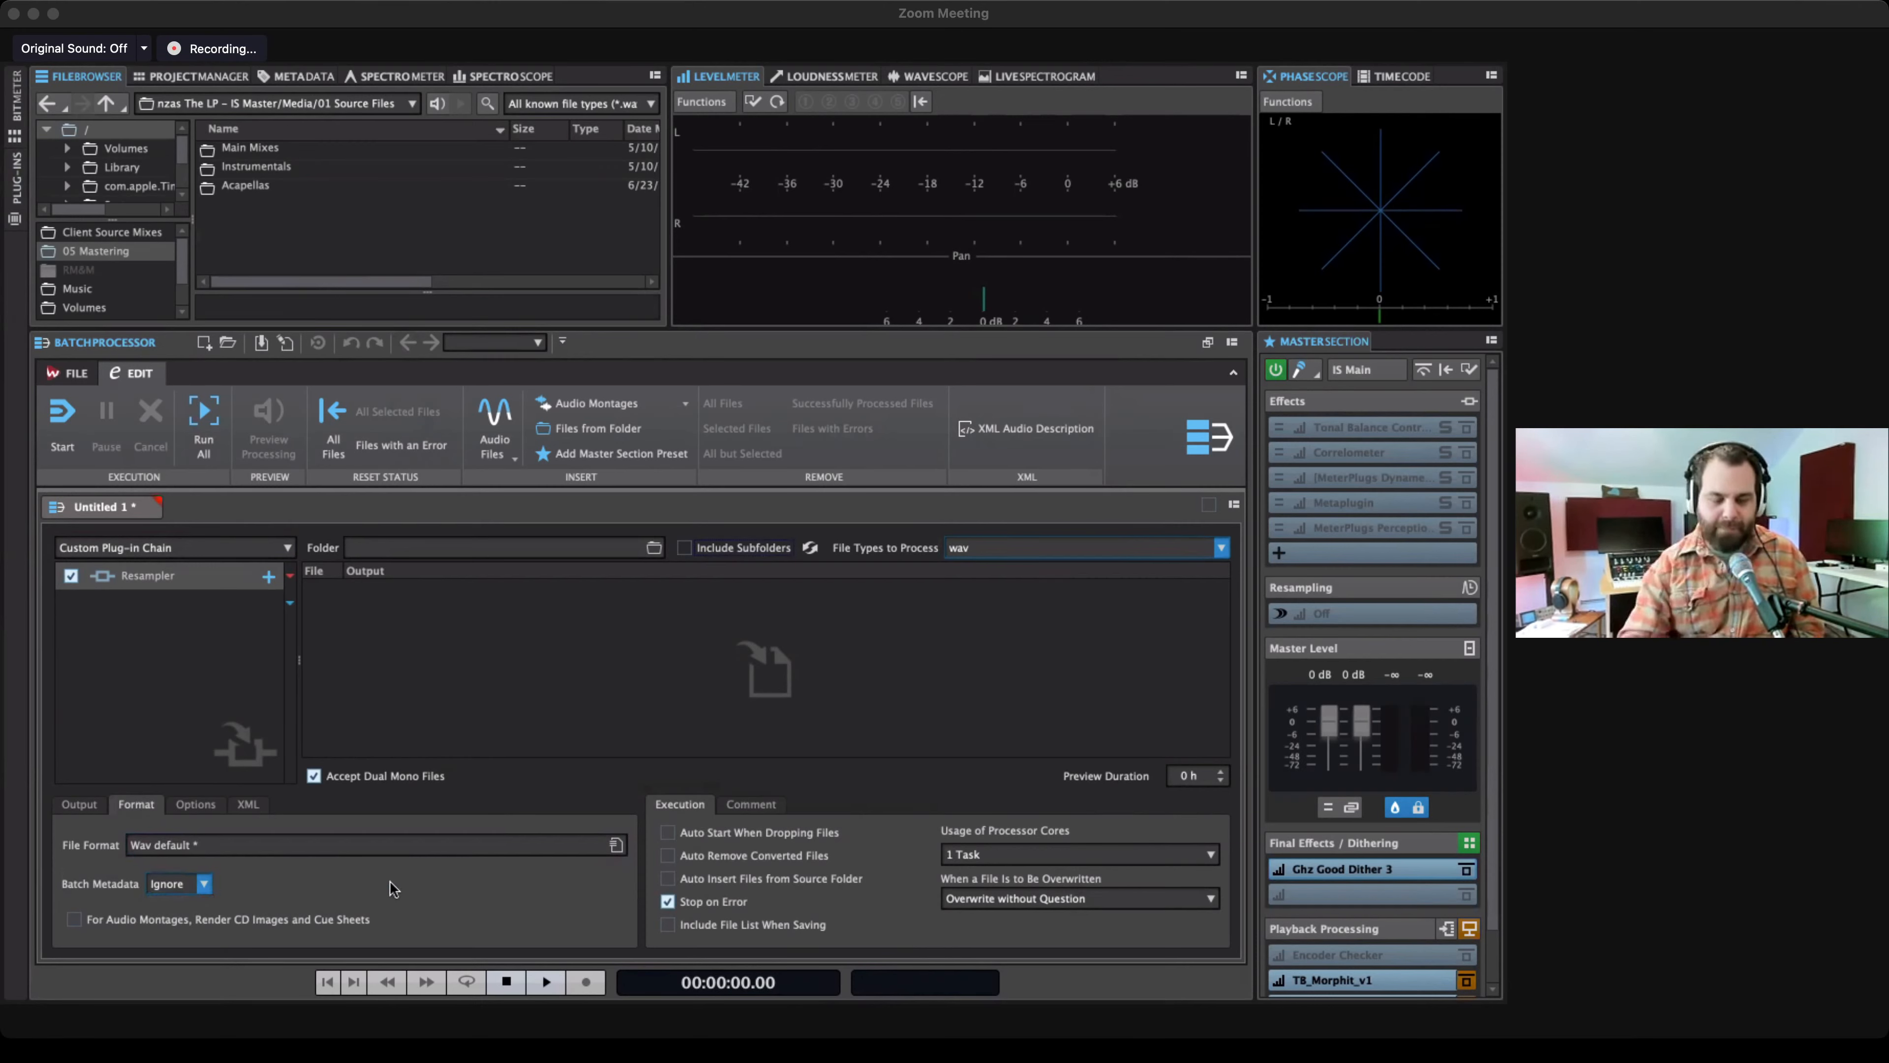
{"action": "left_click", "coordinate": [199, 806]}
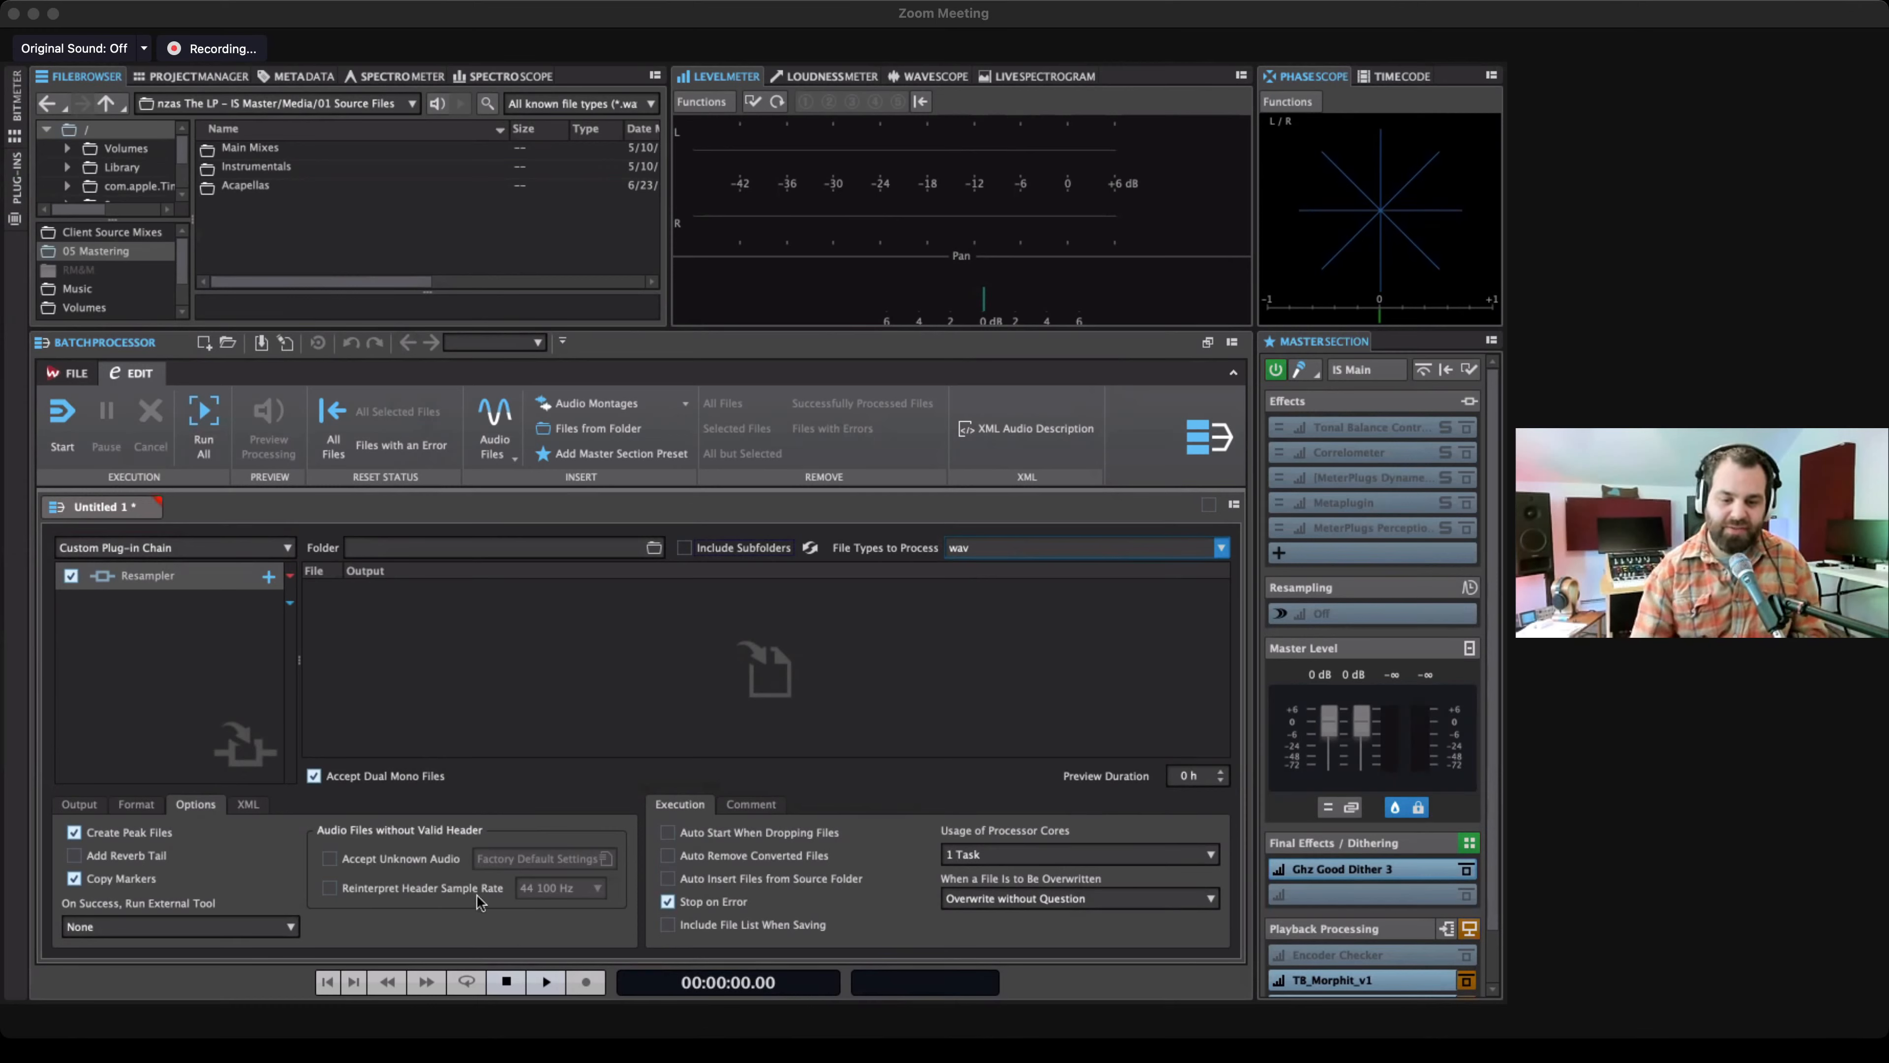
{"action": "left_click", "coordinate": [361, 859]}
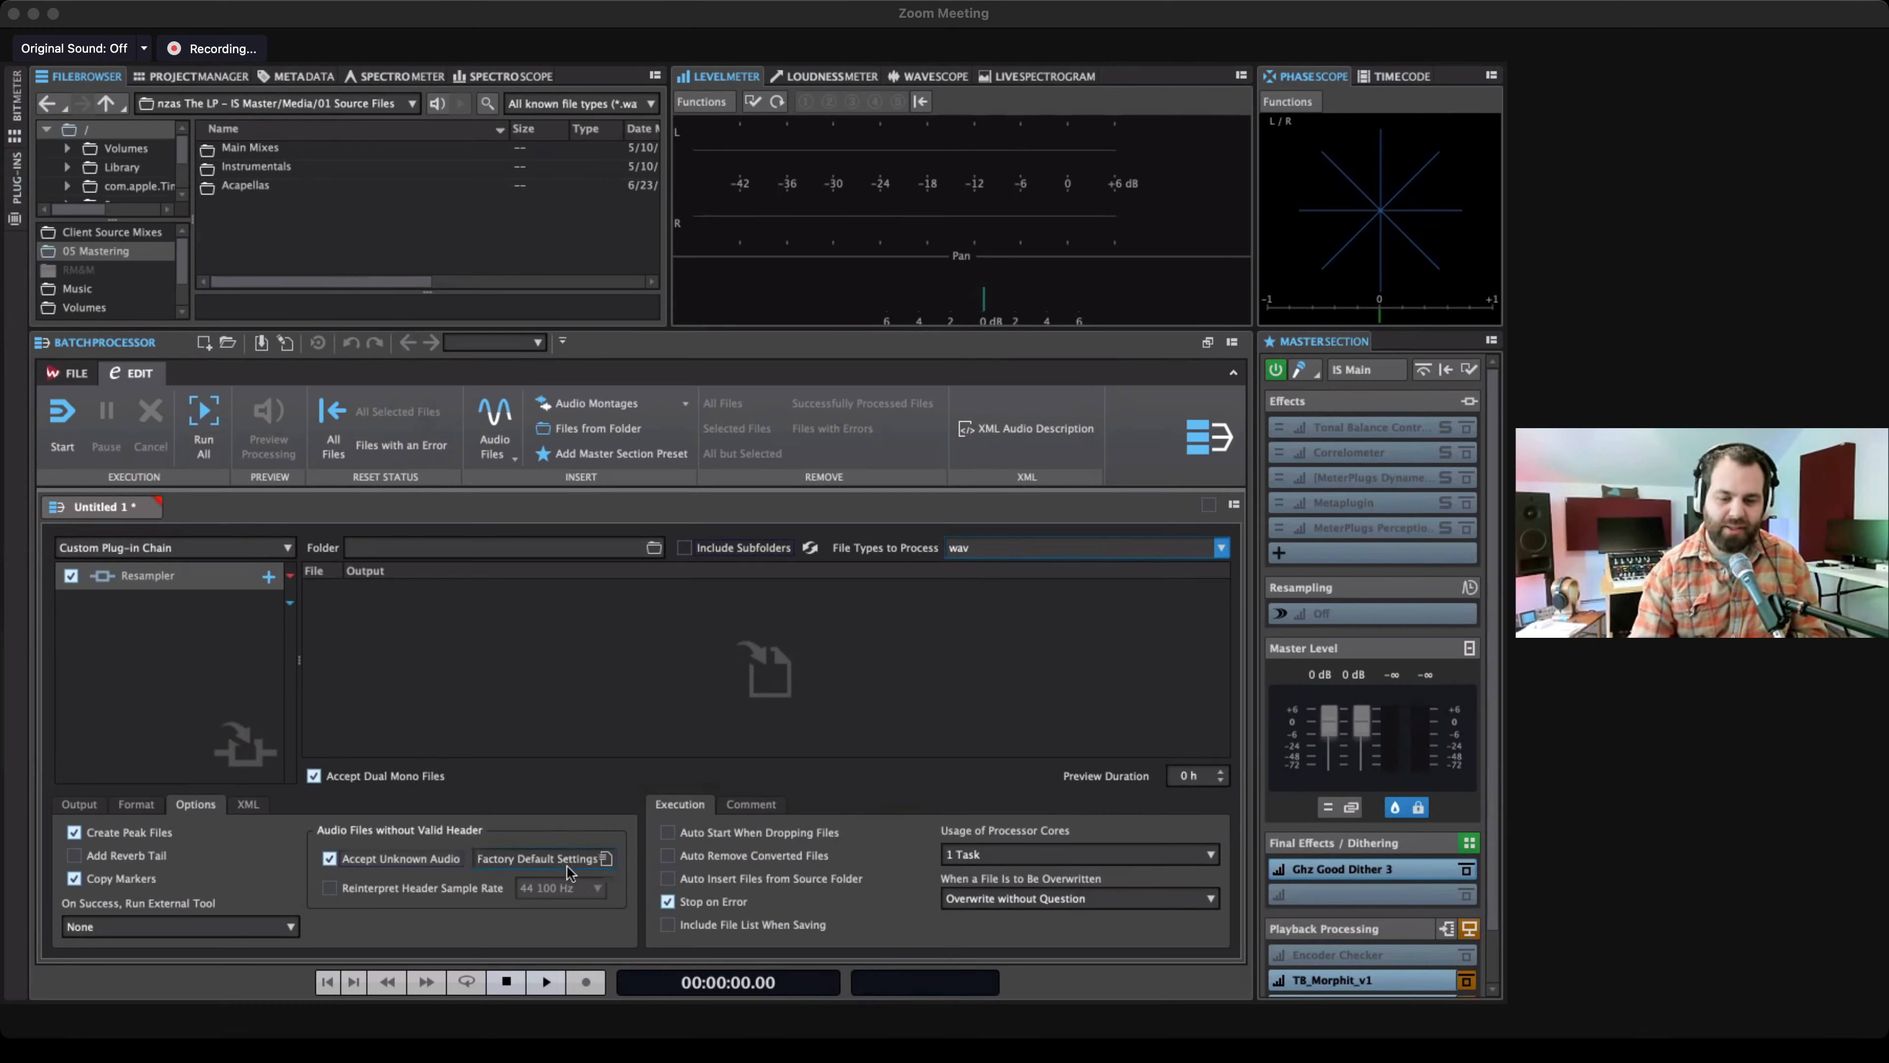
{"action": "left_click", "coordinate": [407, 883]}
{"action": "left_click", "coordinate": [816, 547]}
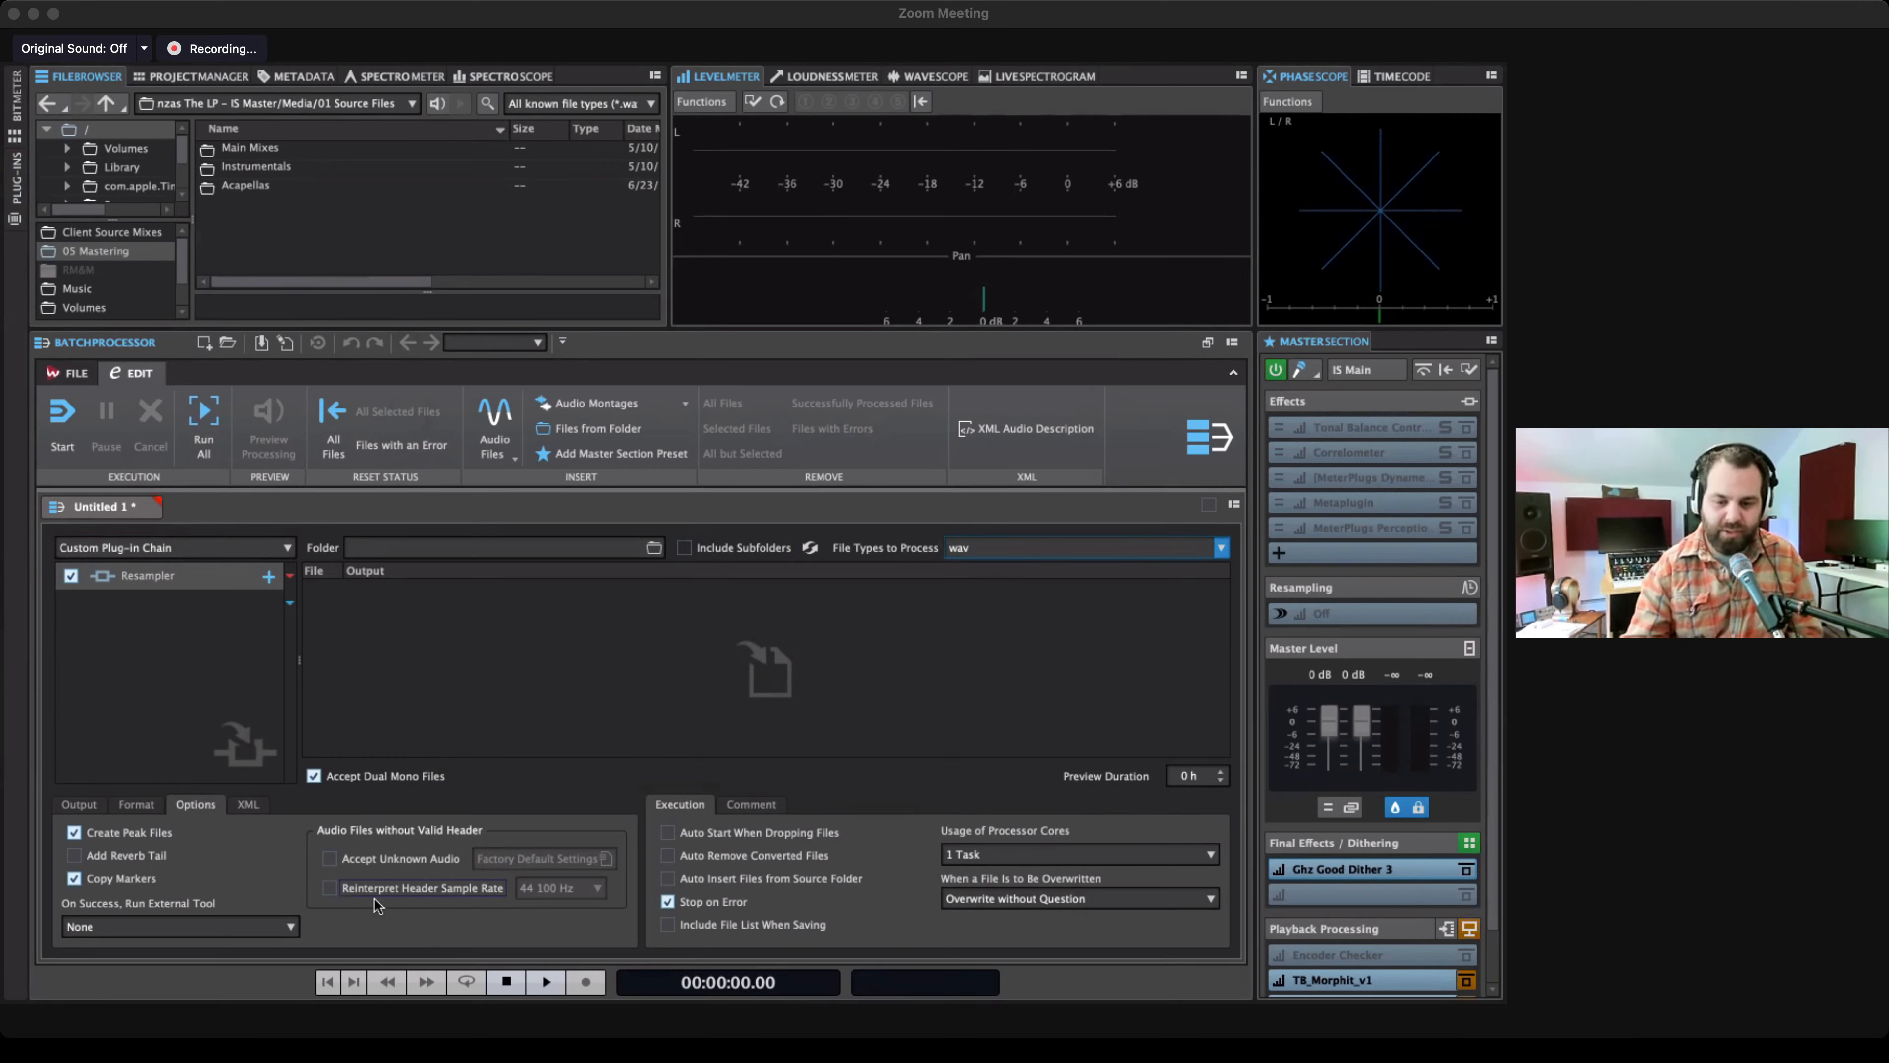
Review the batch's XML processing, invalid-header handling and output naming settings.
{"action": "left_click", "coordinate": [244, 805]}
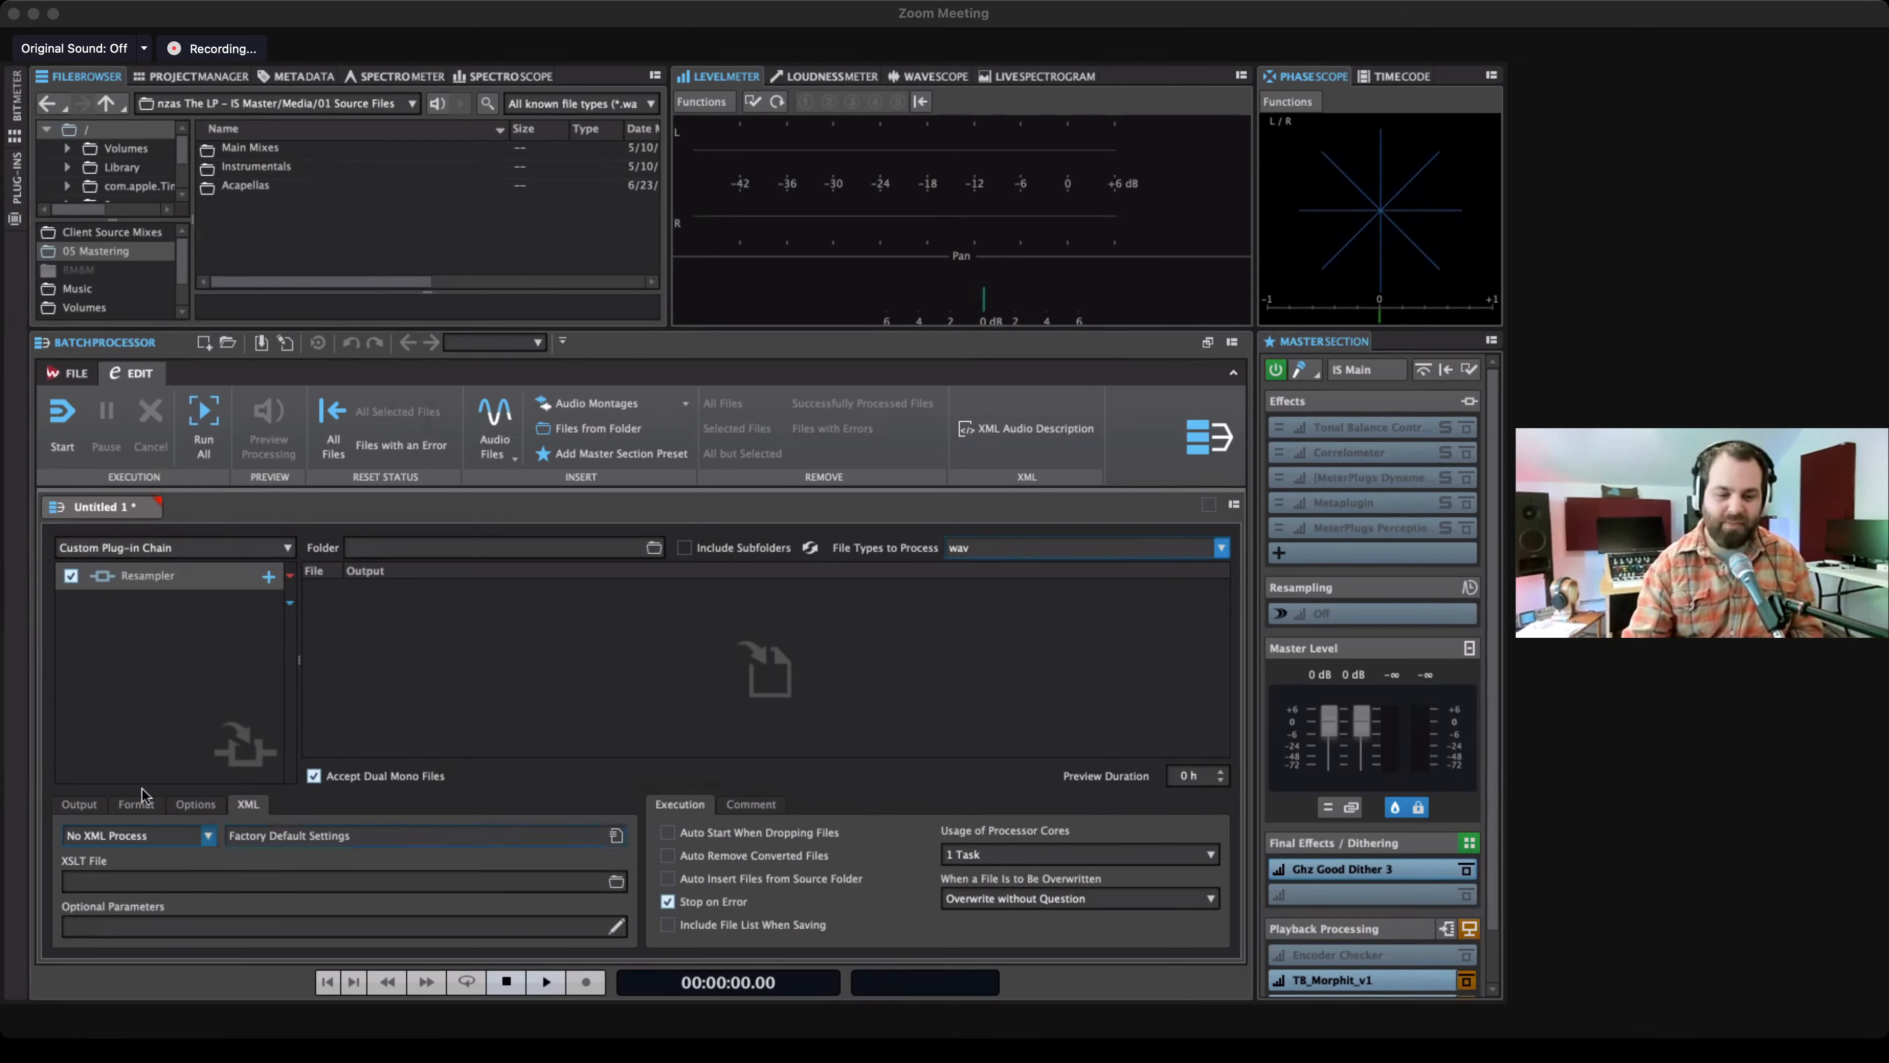
{"action": "left_click", "coordinate": [193, 804]}
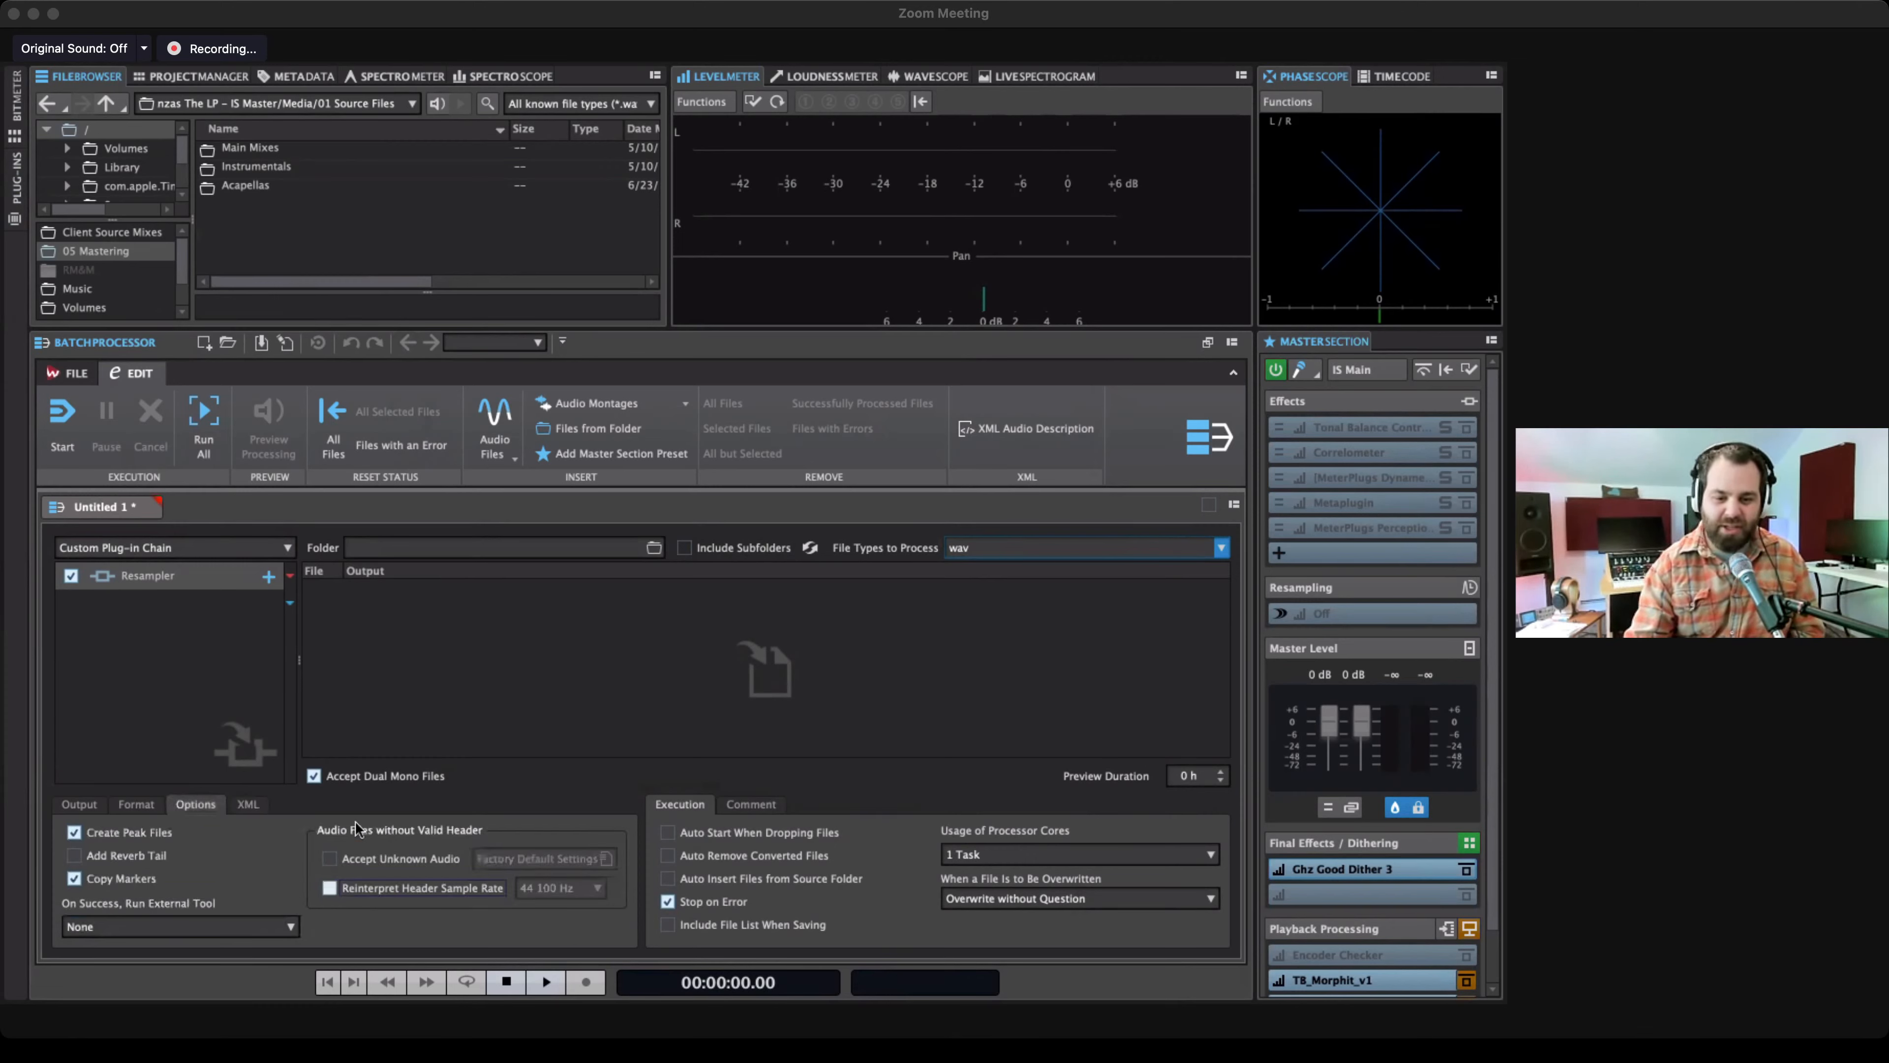
{"action": "left_click", "coordinate": [250, 809]}
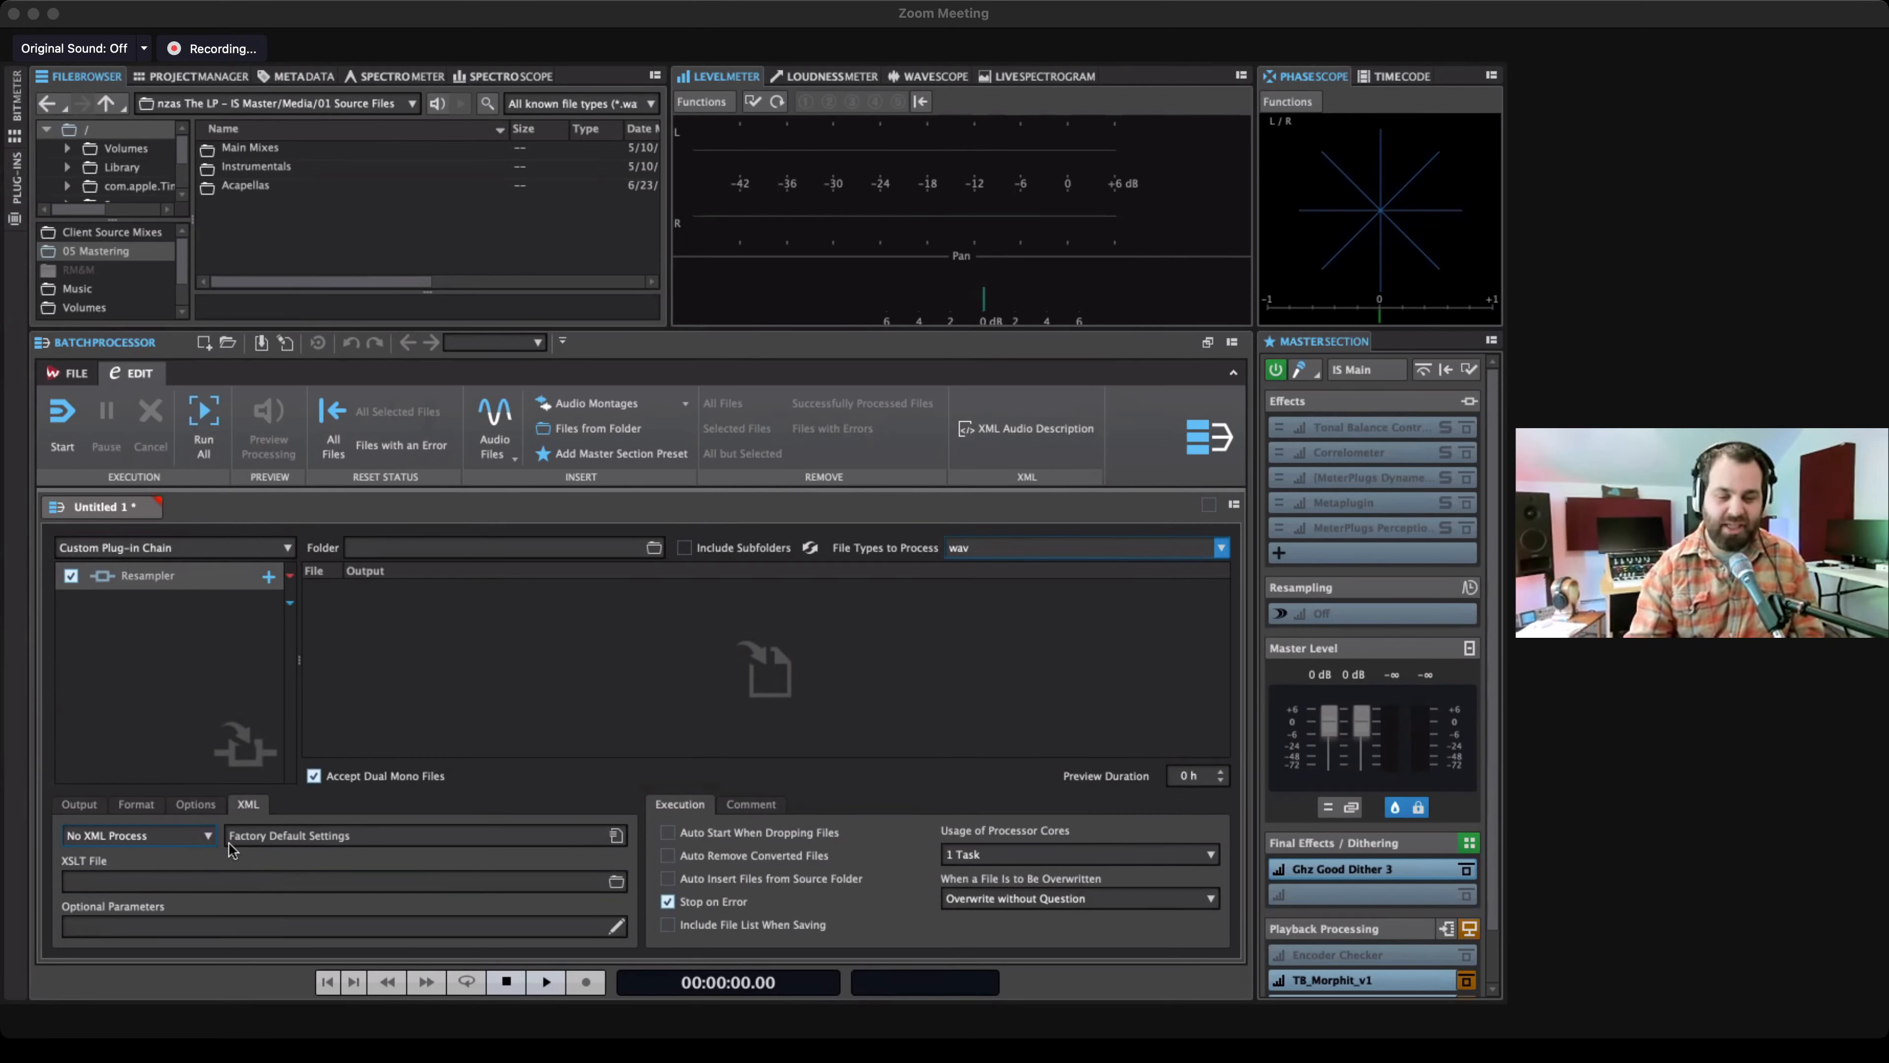
{"action": "left_click", "coordinate": [79, 804]}
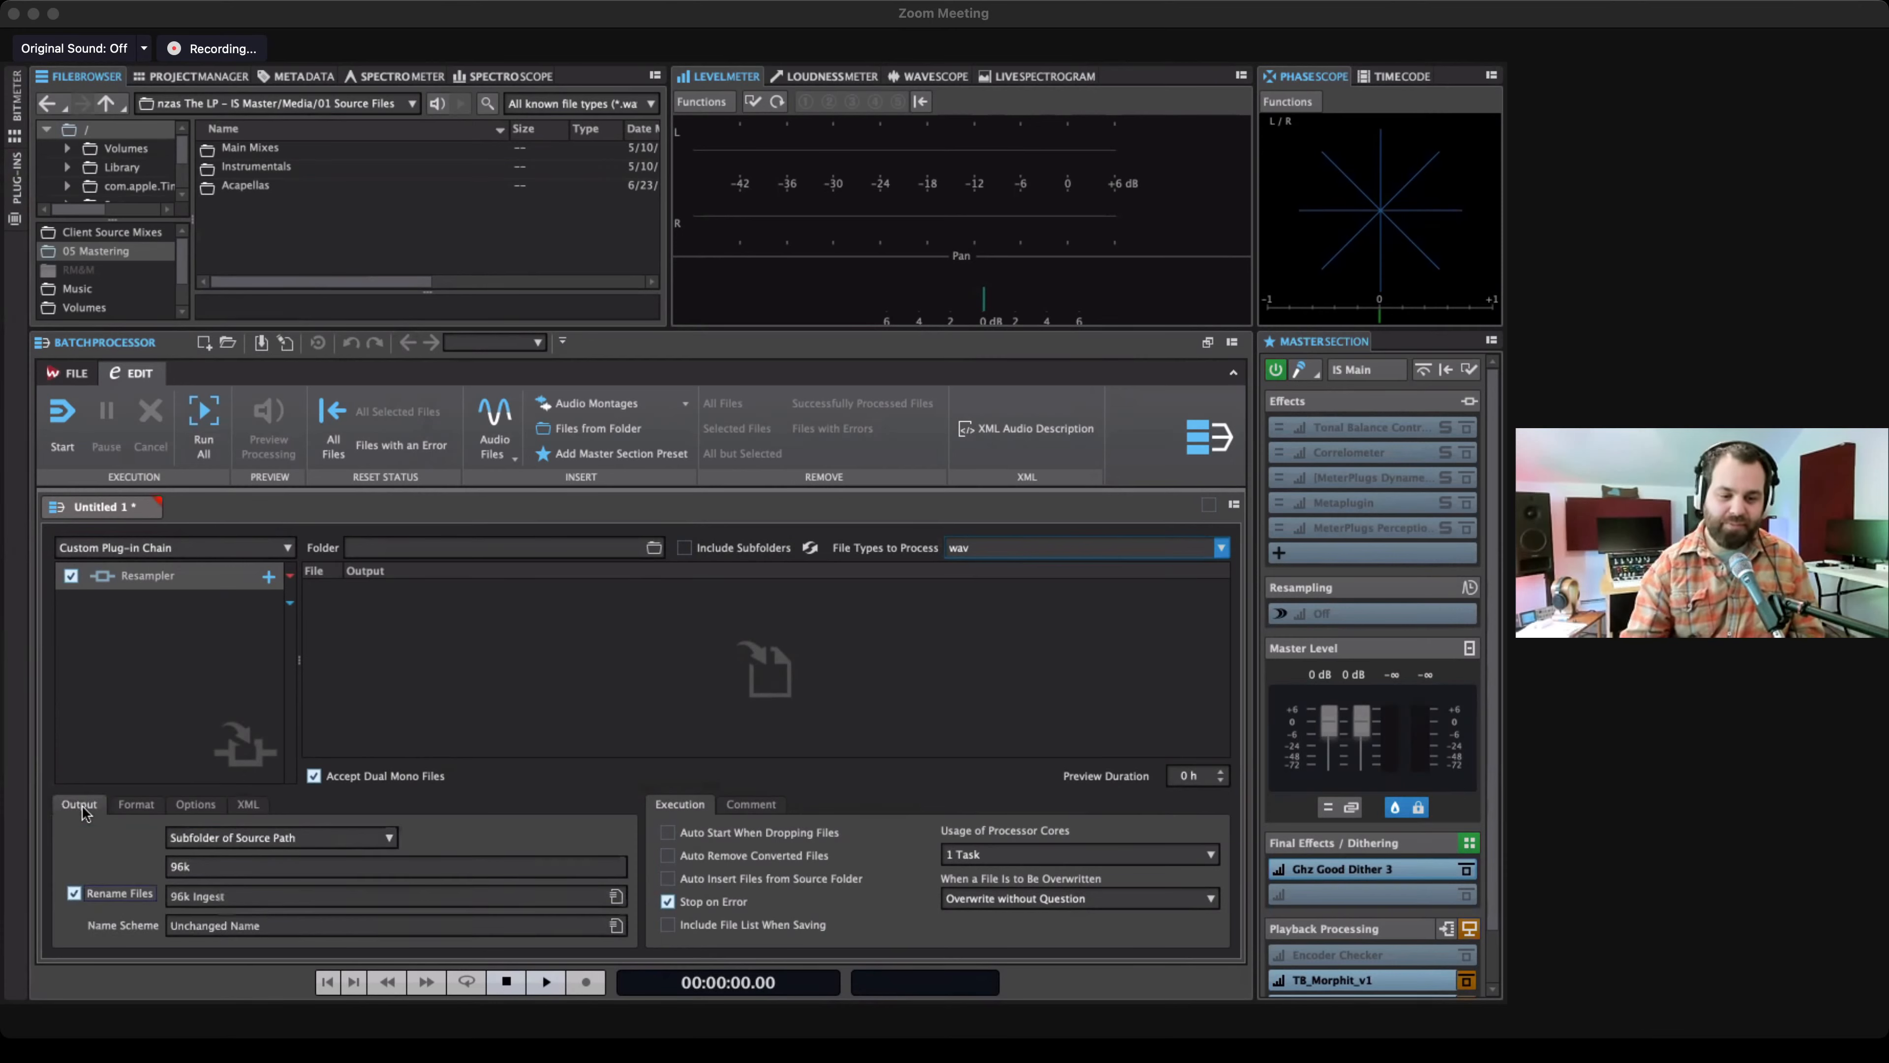
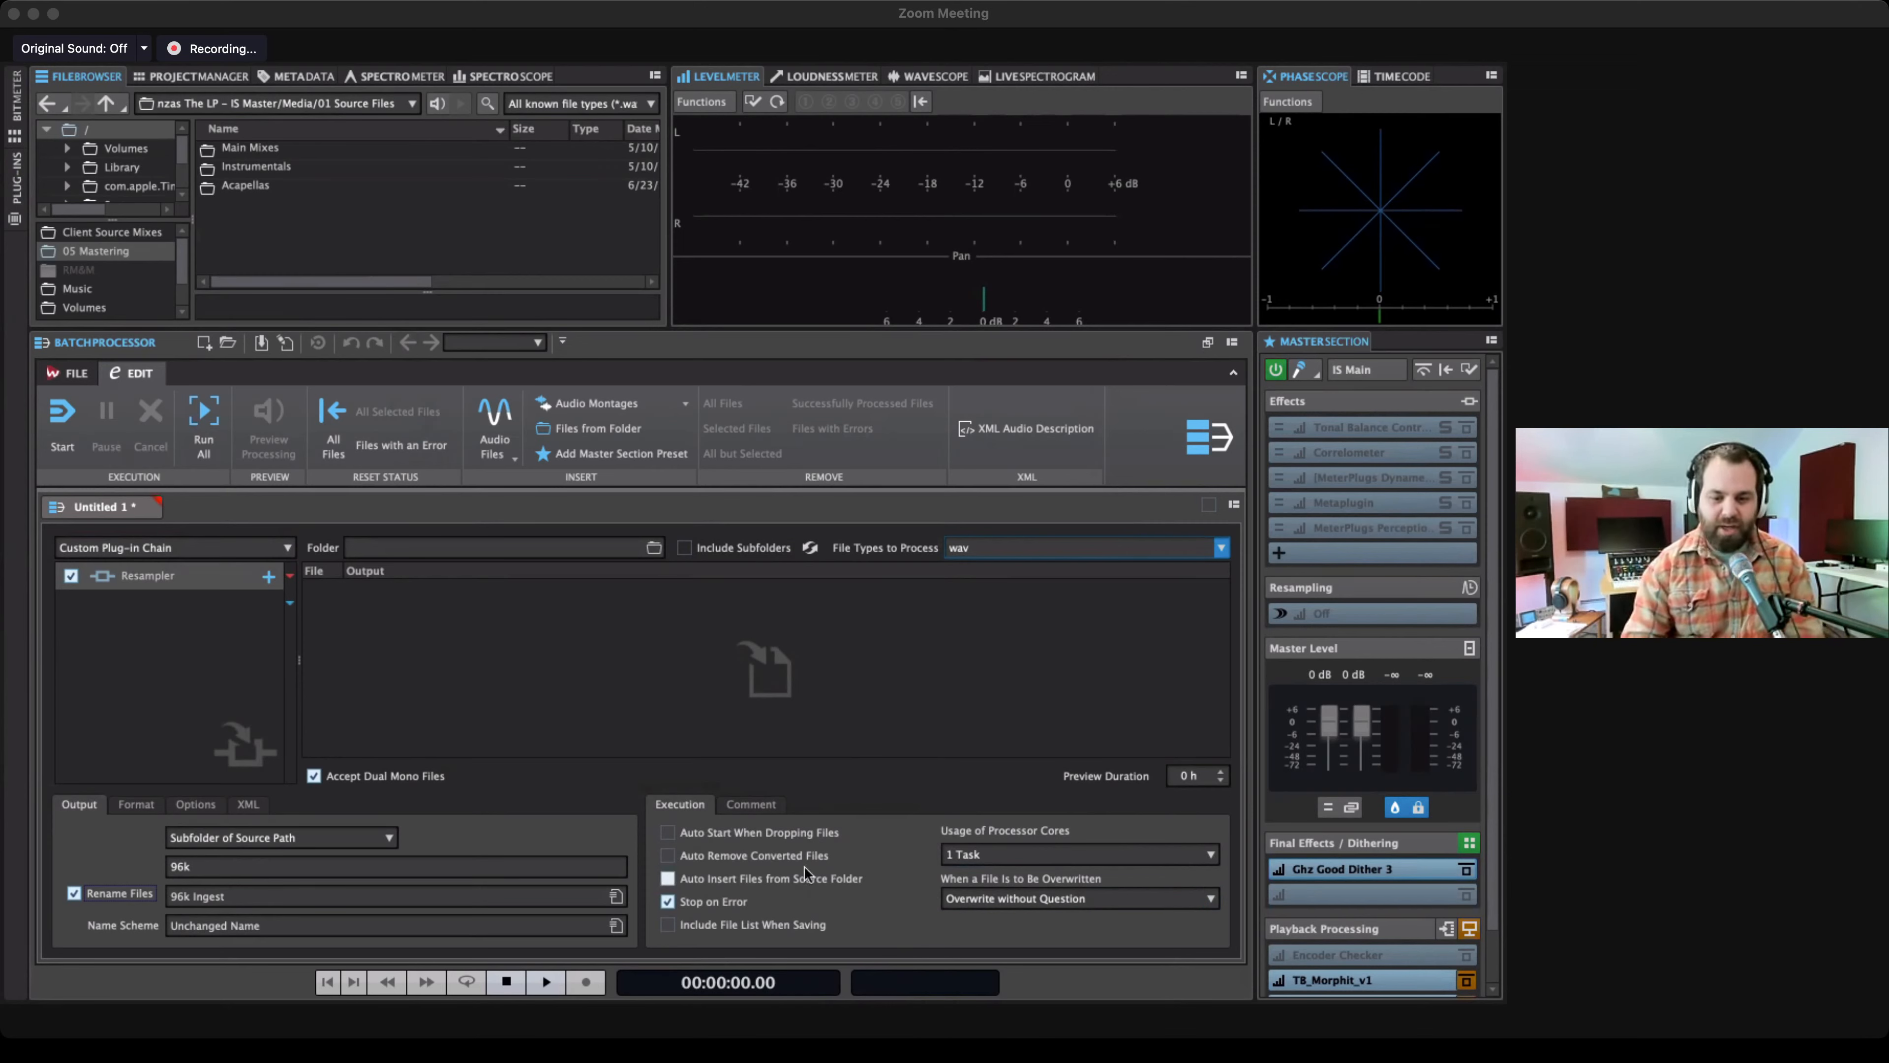
Enable Auto Start When Dropping Files, Auto Remove Converted Files and Auto Insert Files from Source Folder for the batch.
{"action": "left_click", "coordinate": [741, 831]}
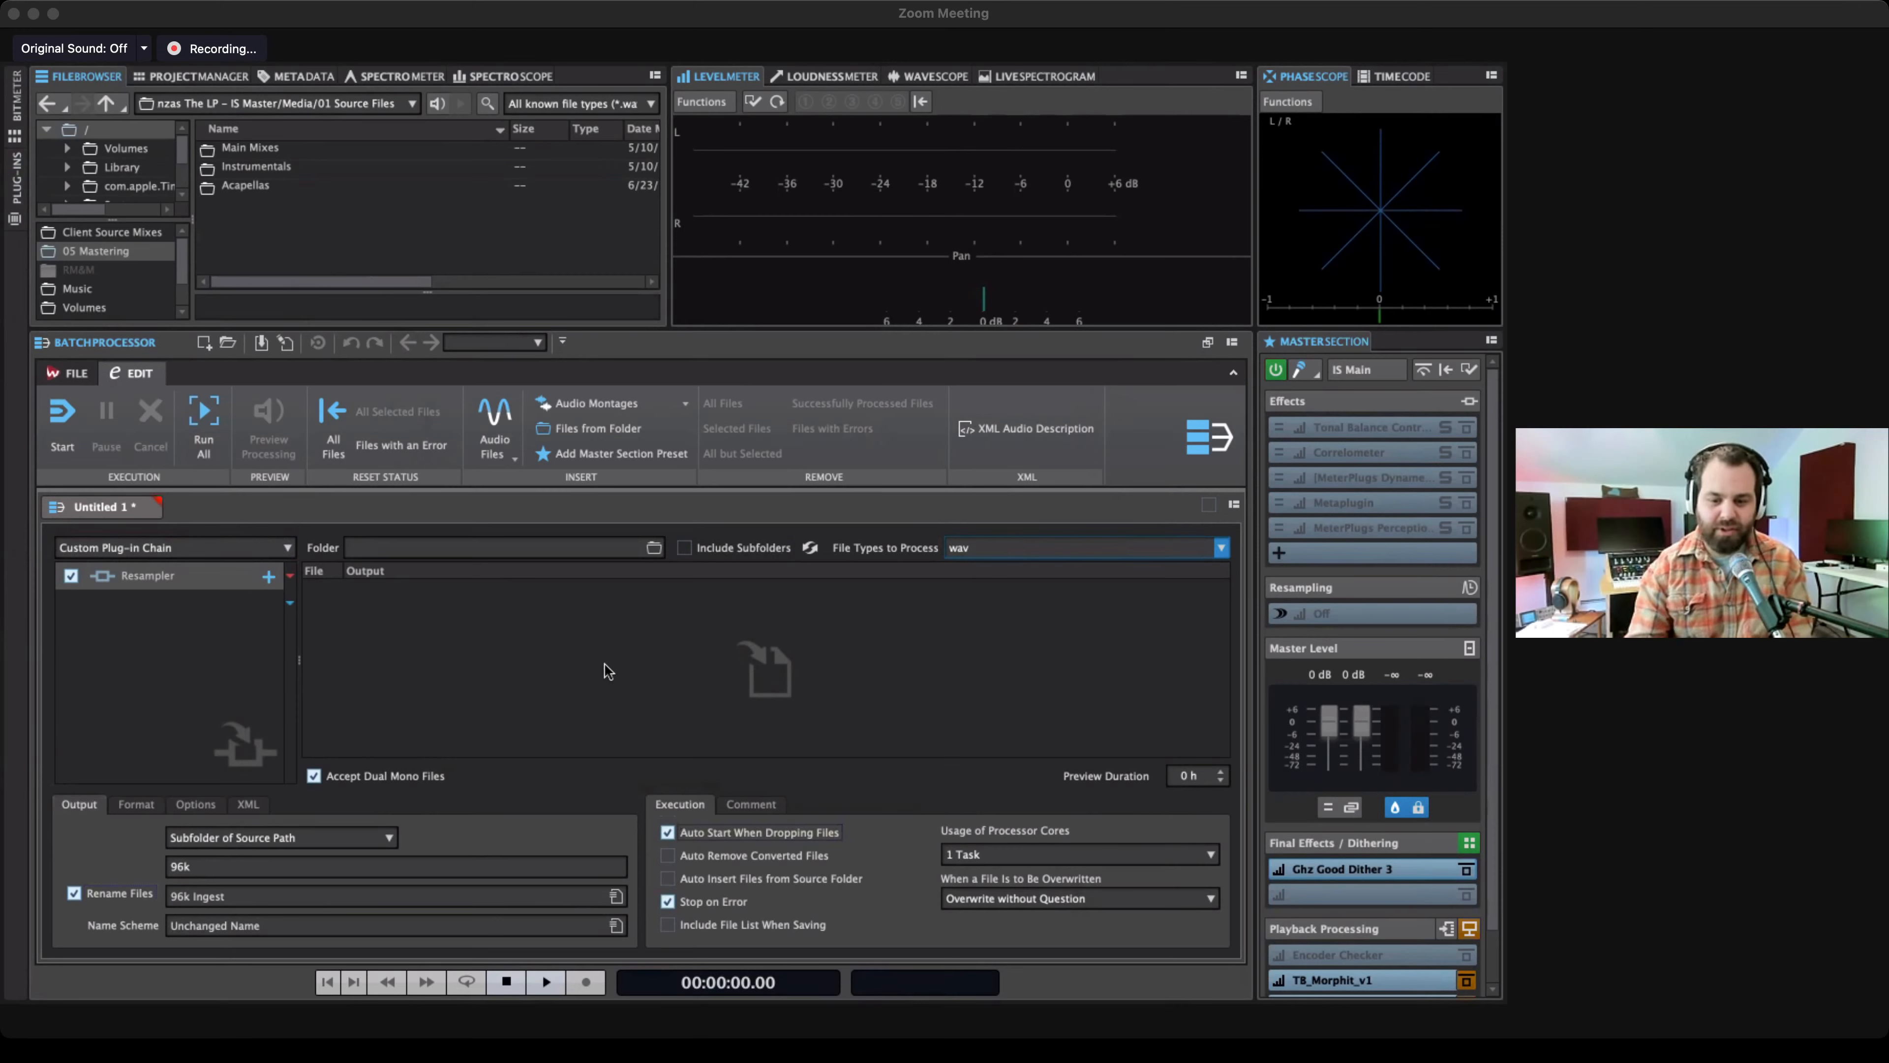
{"action": "left_click", "coordinate": [667, 833]}
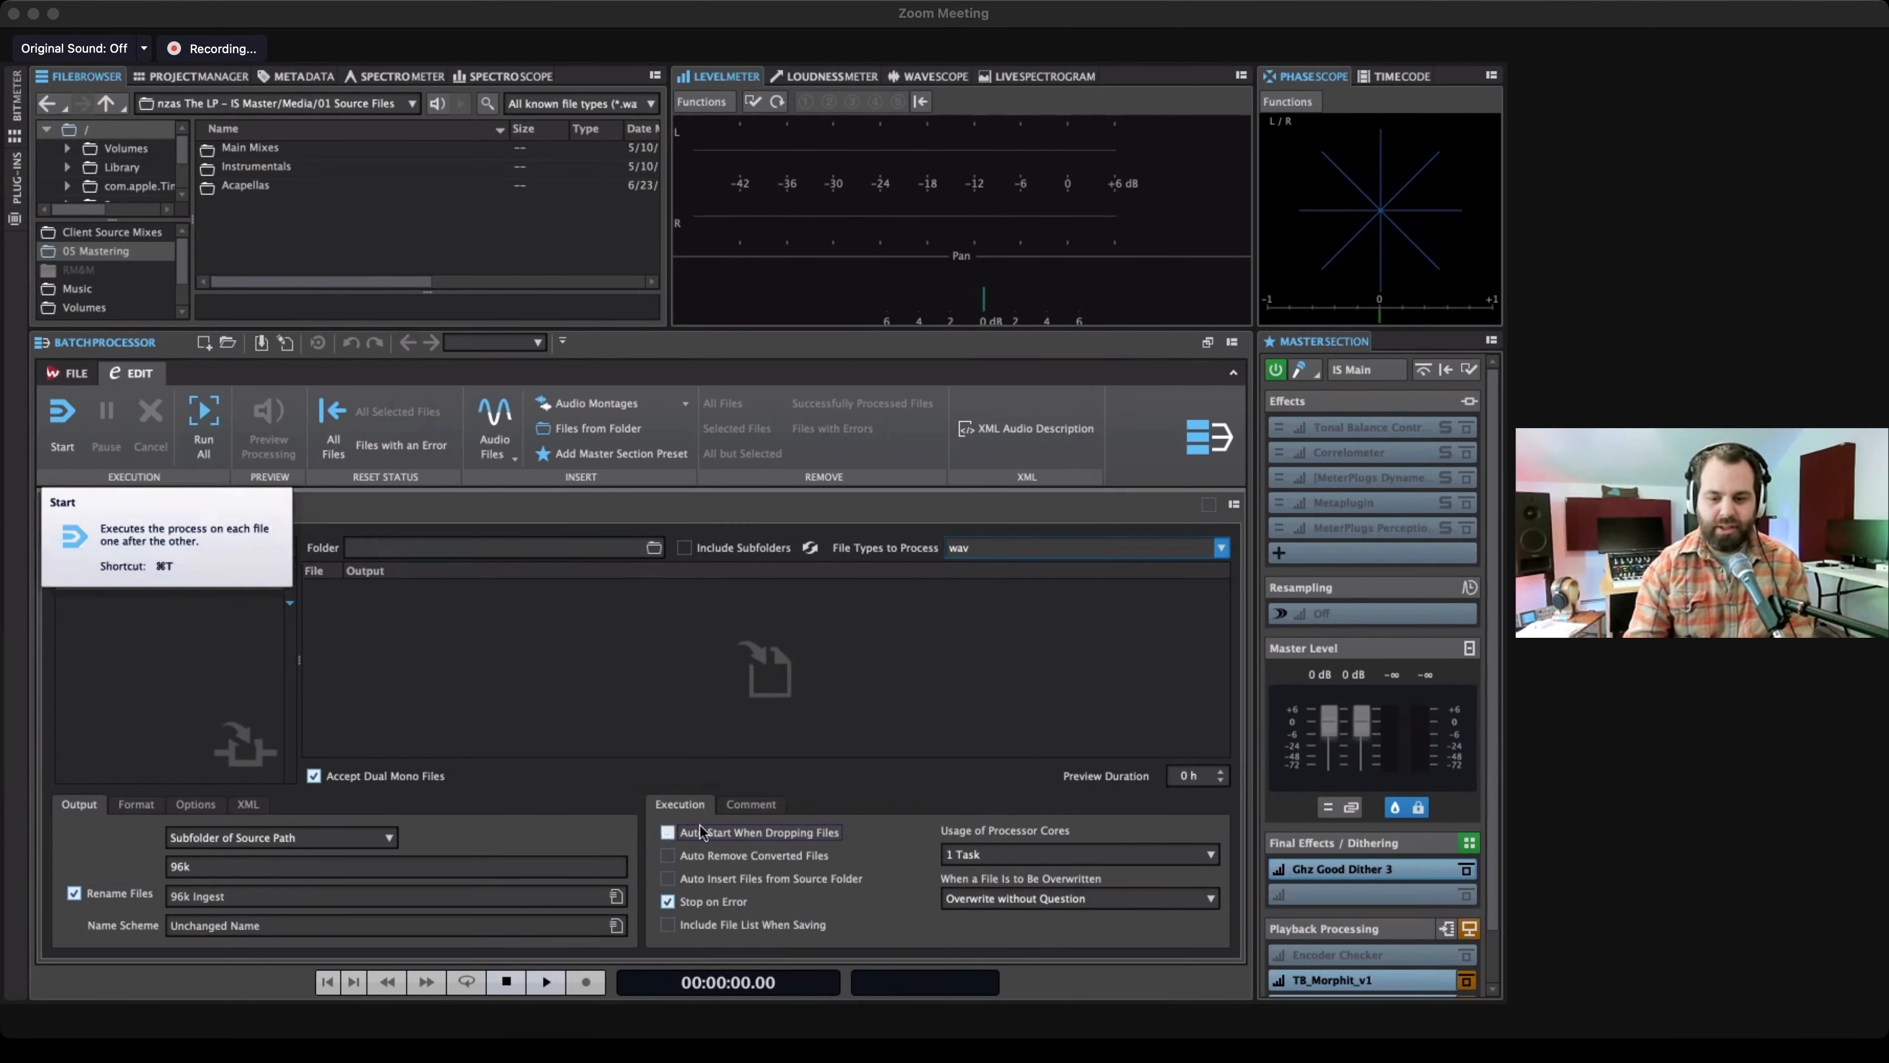
{"action": "left_click", "coordinate": [726, 830]}
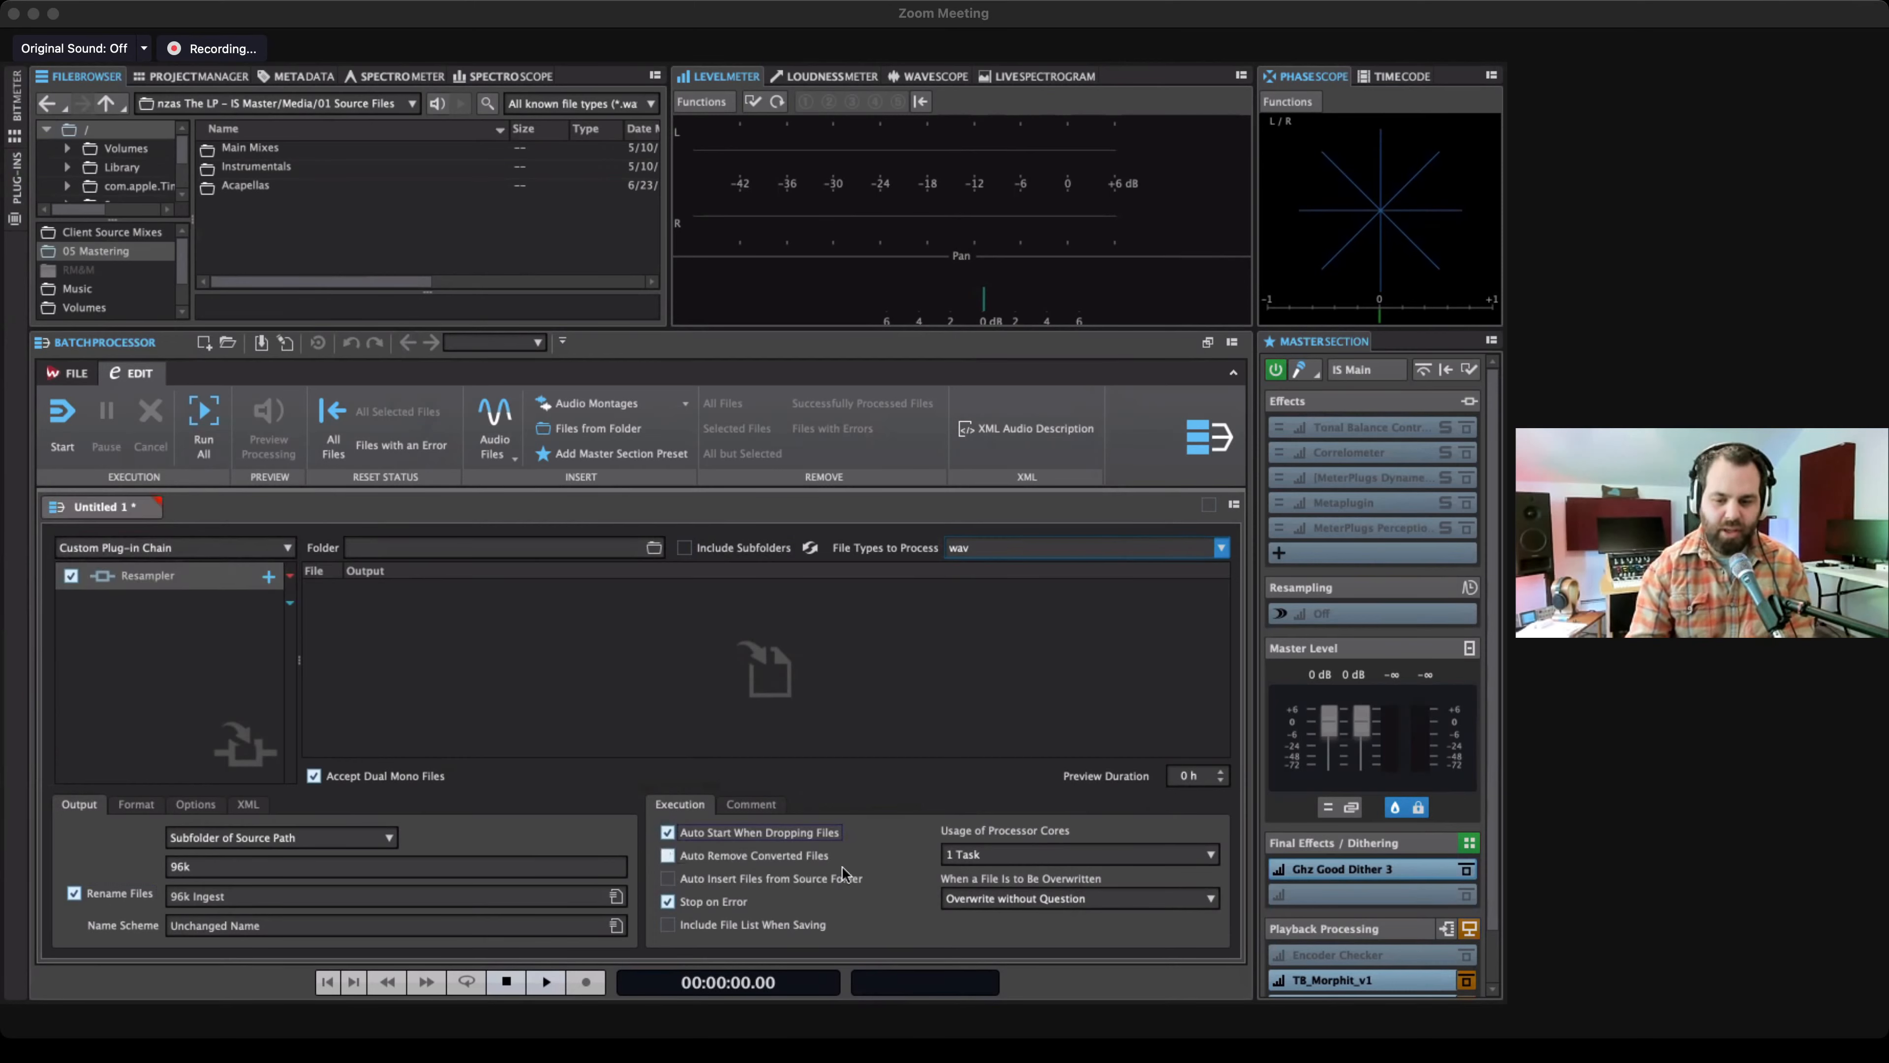
{"action": "left_click", "coordinate": [804, 855]}
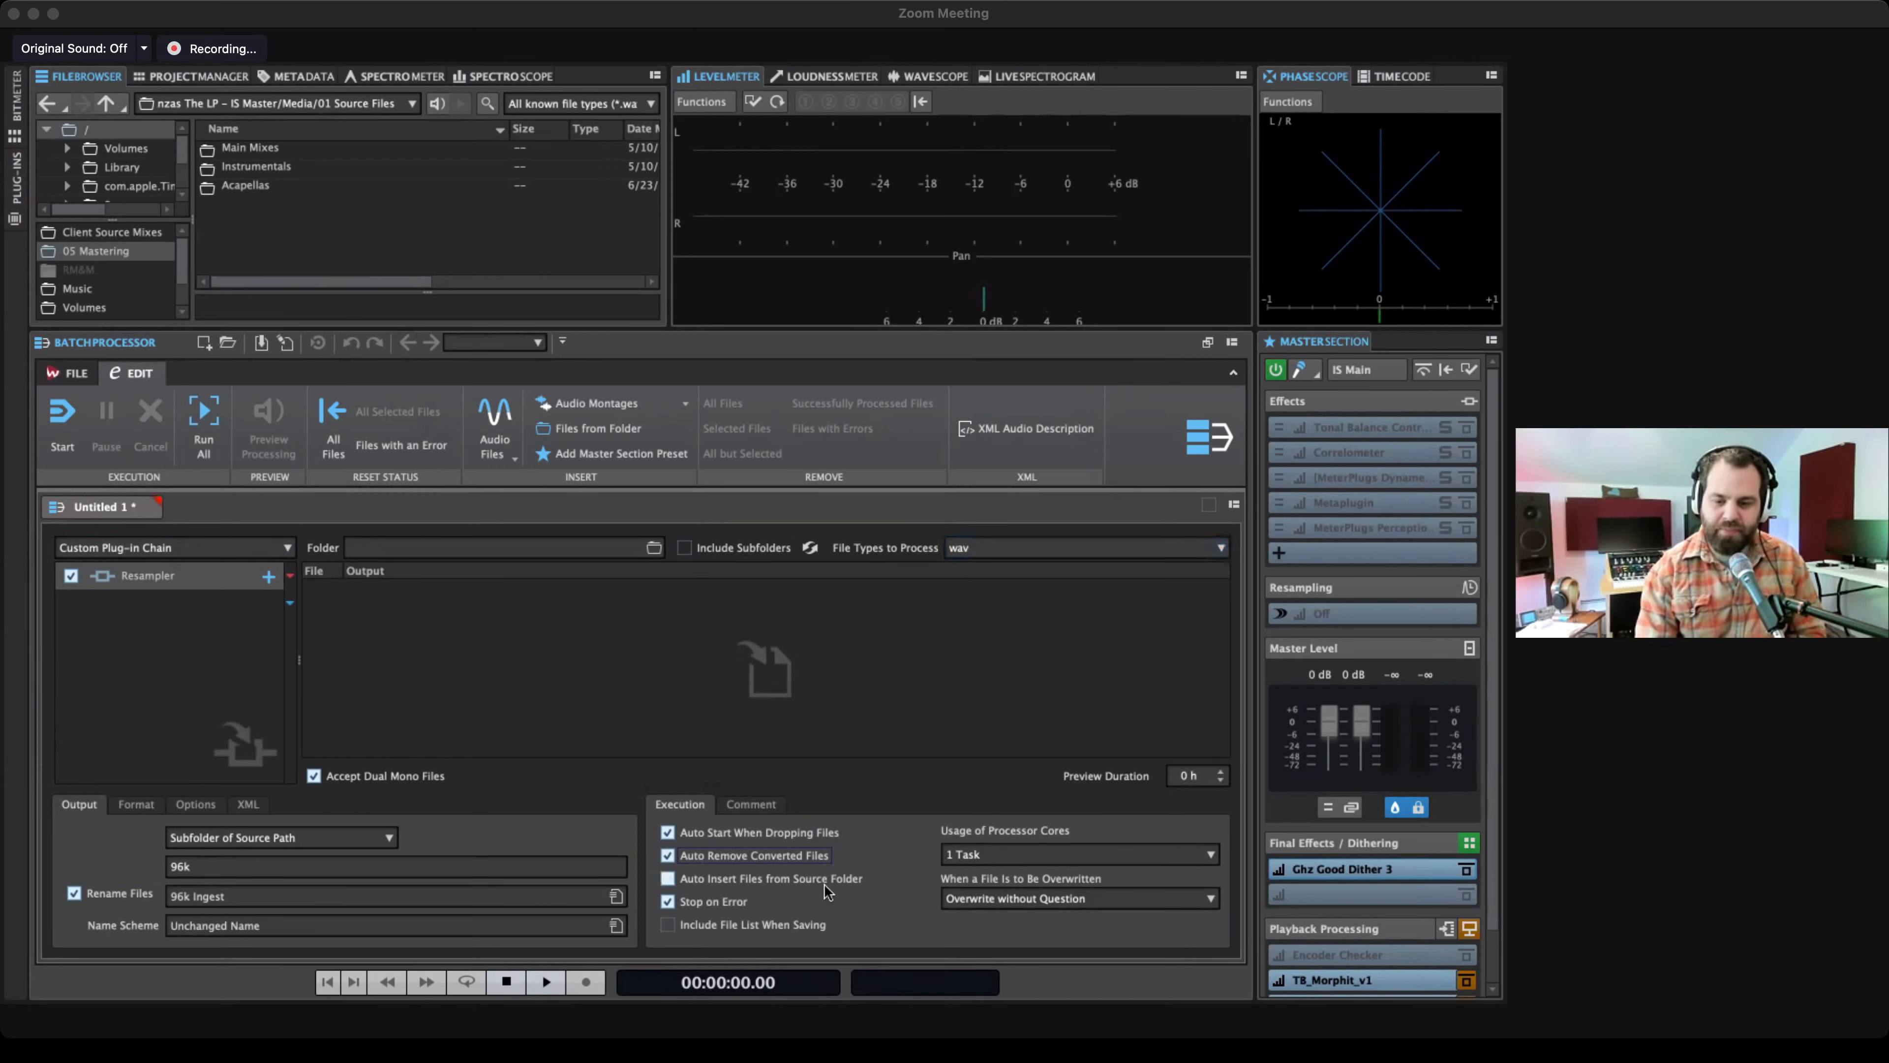
{"action": "left_click", "coordinate": [760, 881]}
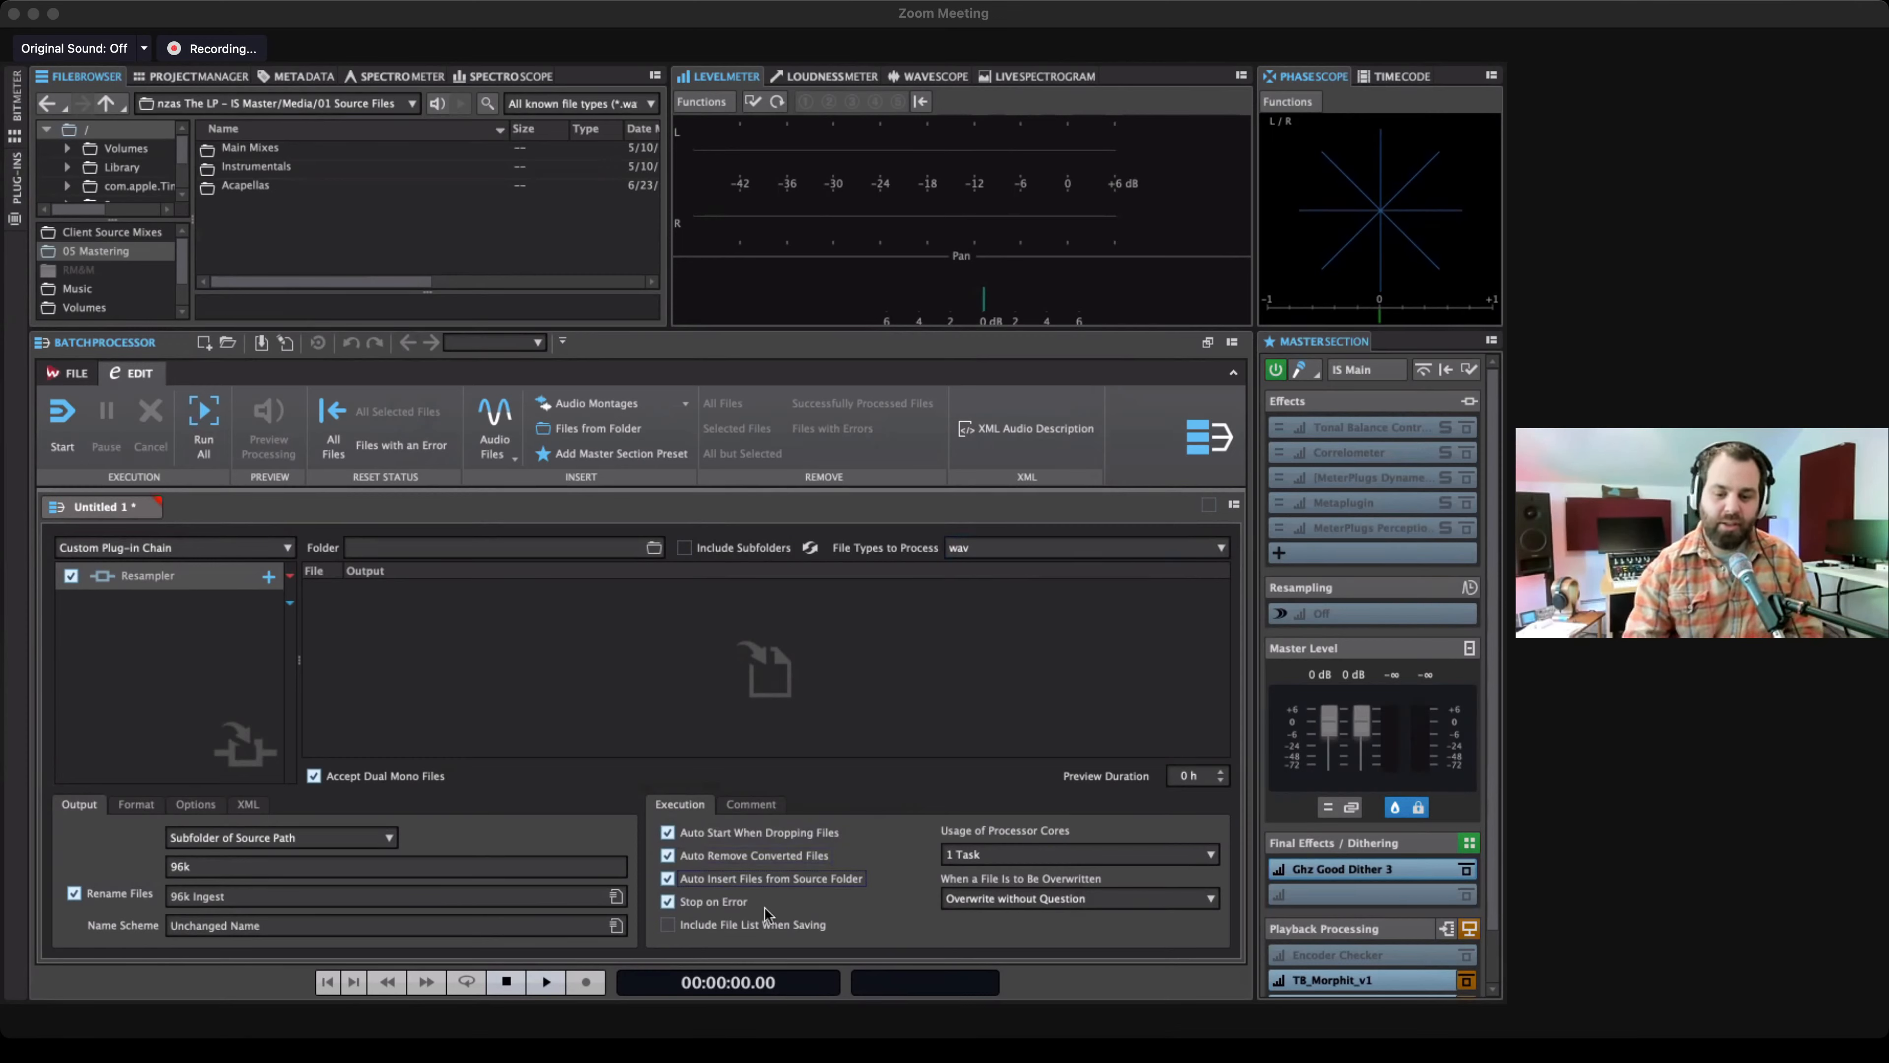
Try turning off Stop on Error and check the choices for files that would be overwritten.
{"action": "left_click", "coordinate": [720, 904]}
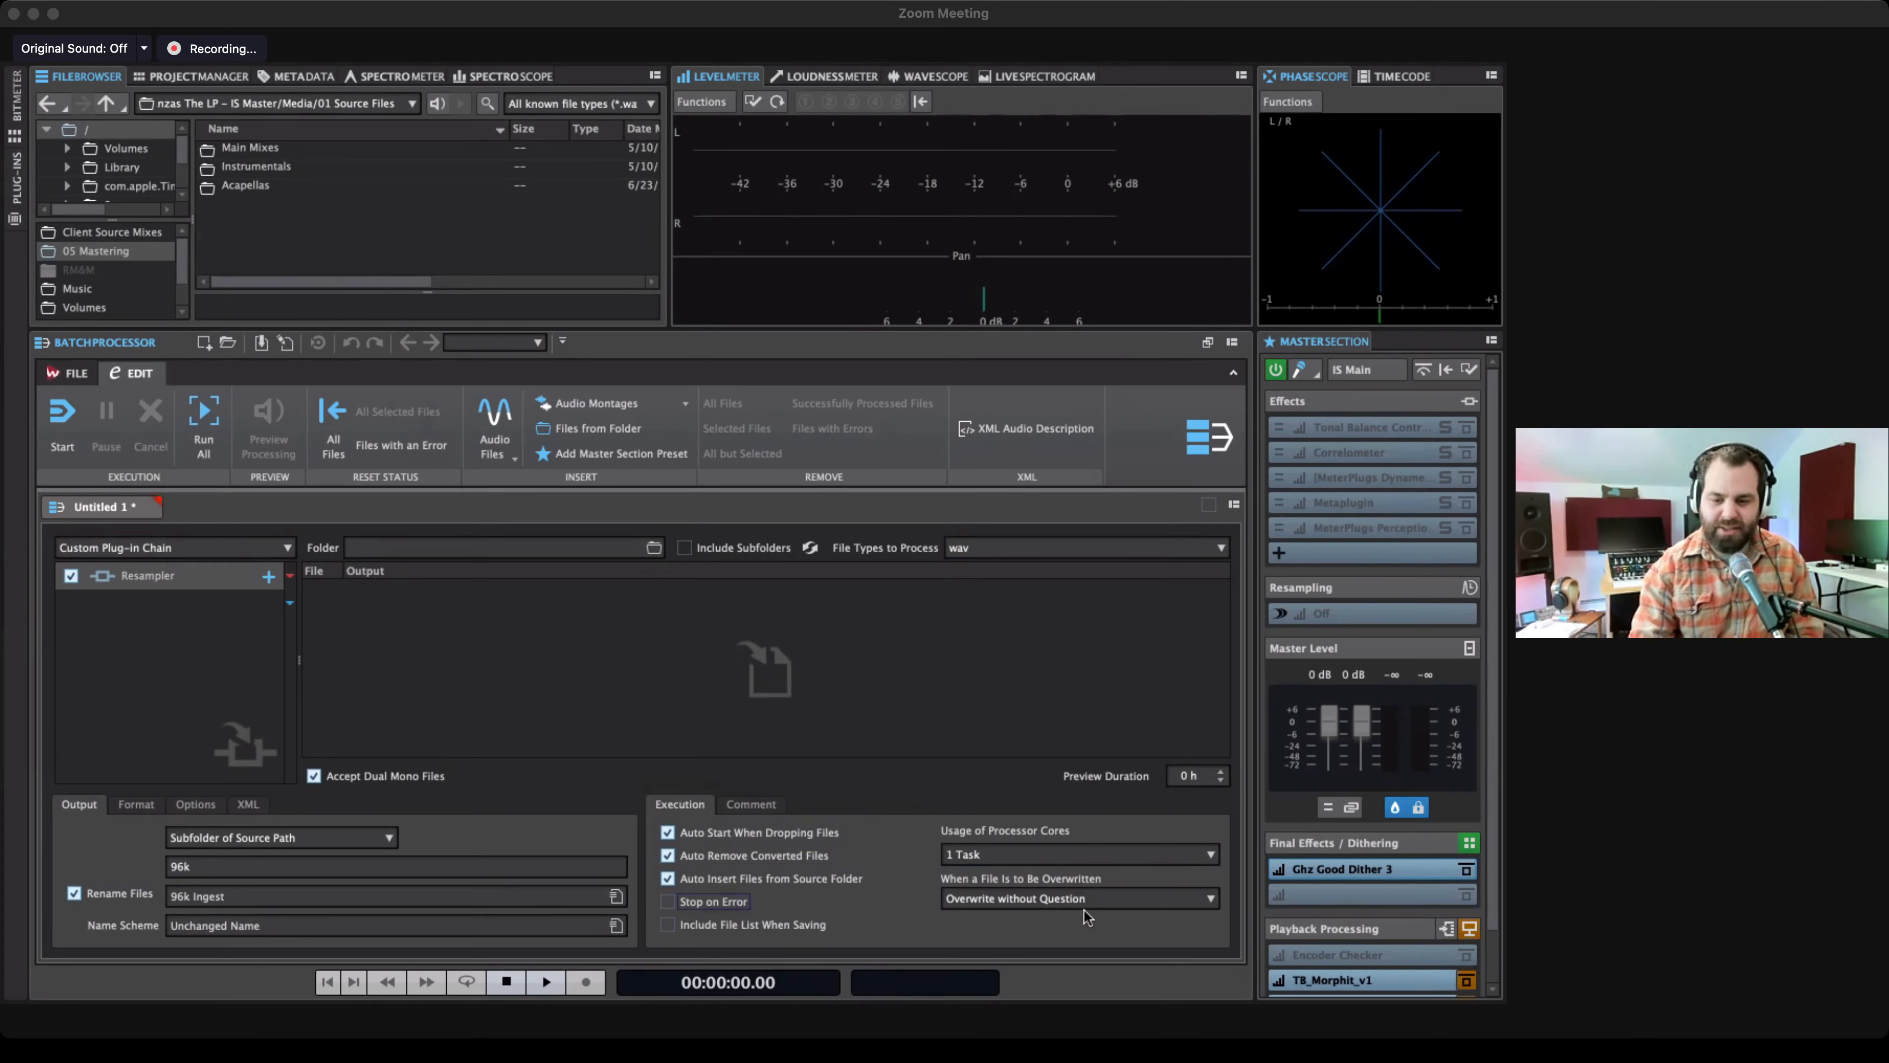
{"action": "left_click", "coordinate": [1122, 901]}
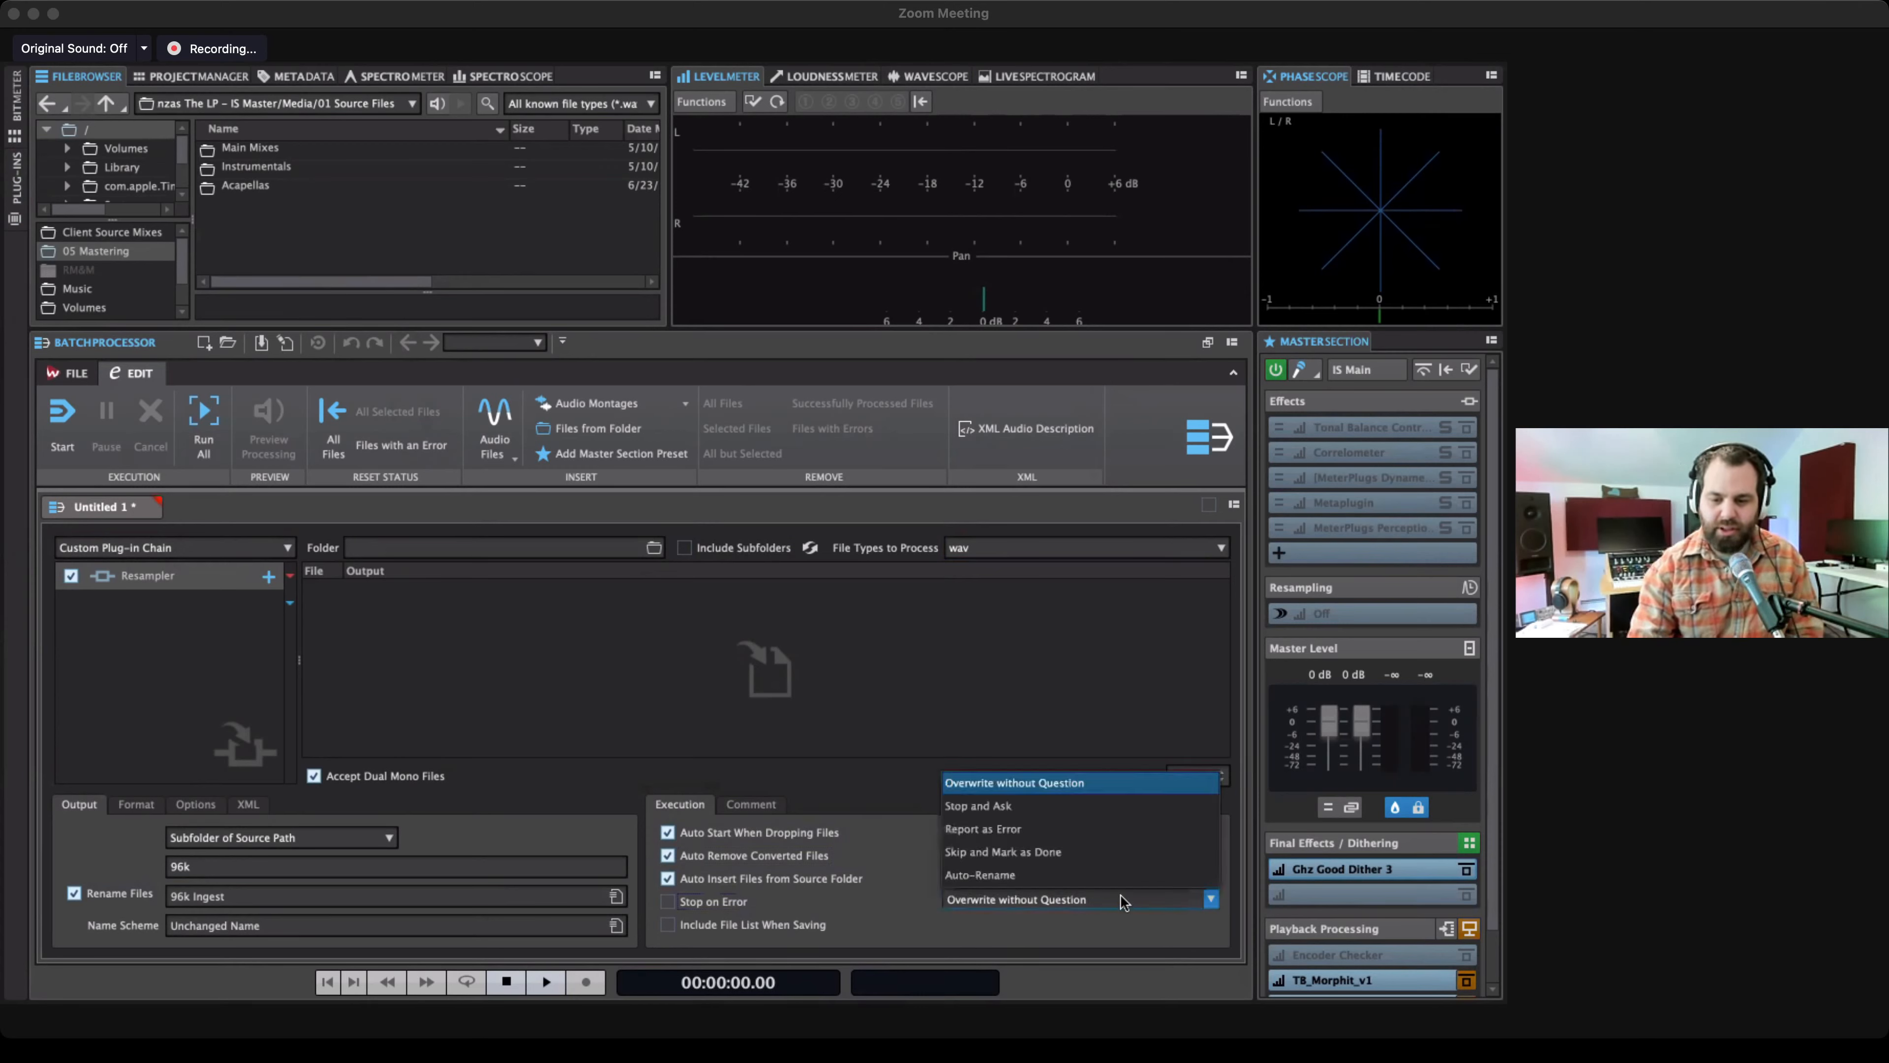
{"action": "left_click", "coordinate": [1060, 926]}
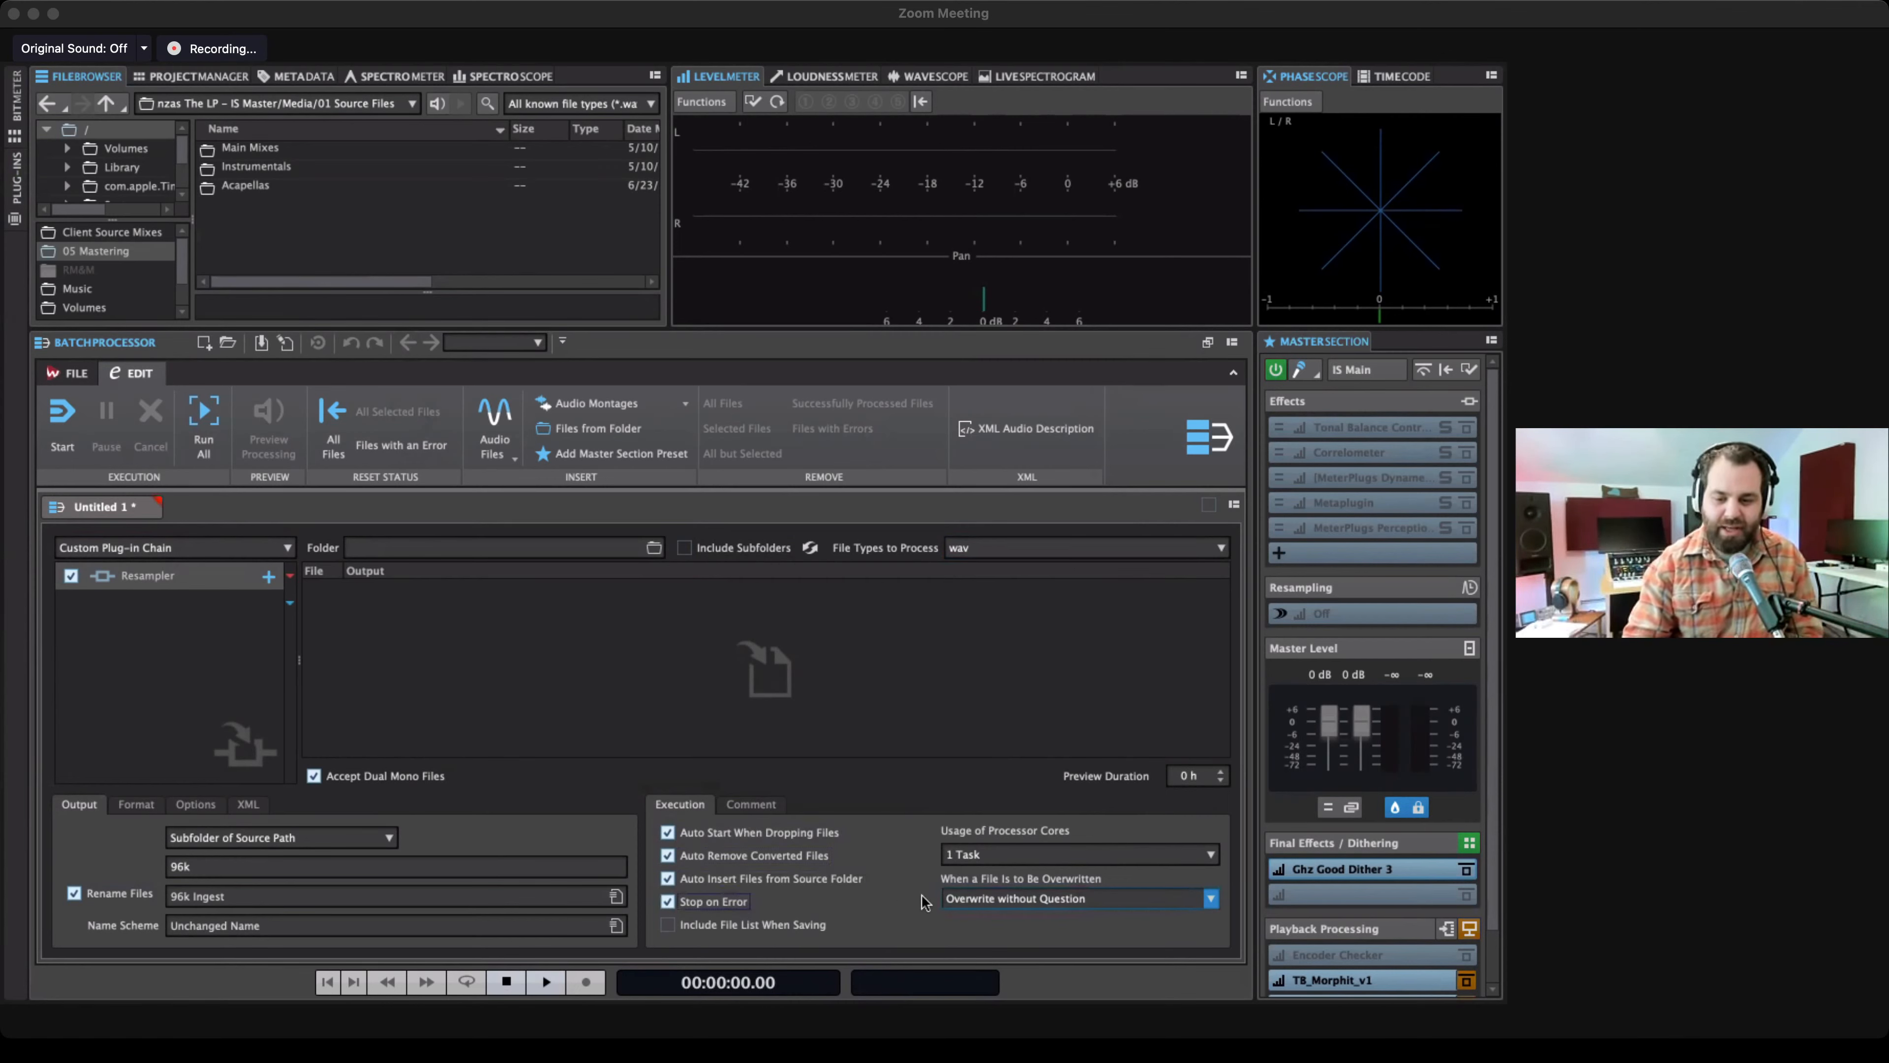
Set the batch's usage of processor cores to All Cores and review the alternative core allocations.
{"action": "left_click", "coordinate": [1148, 859]}
{"action": "left_click", "coordinate": [1148, 859]}
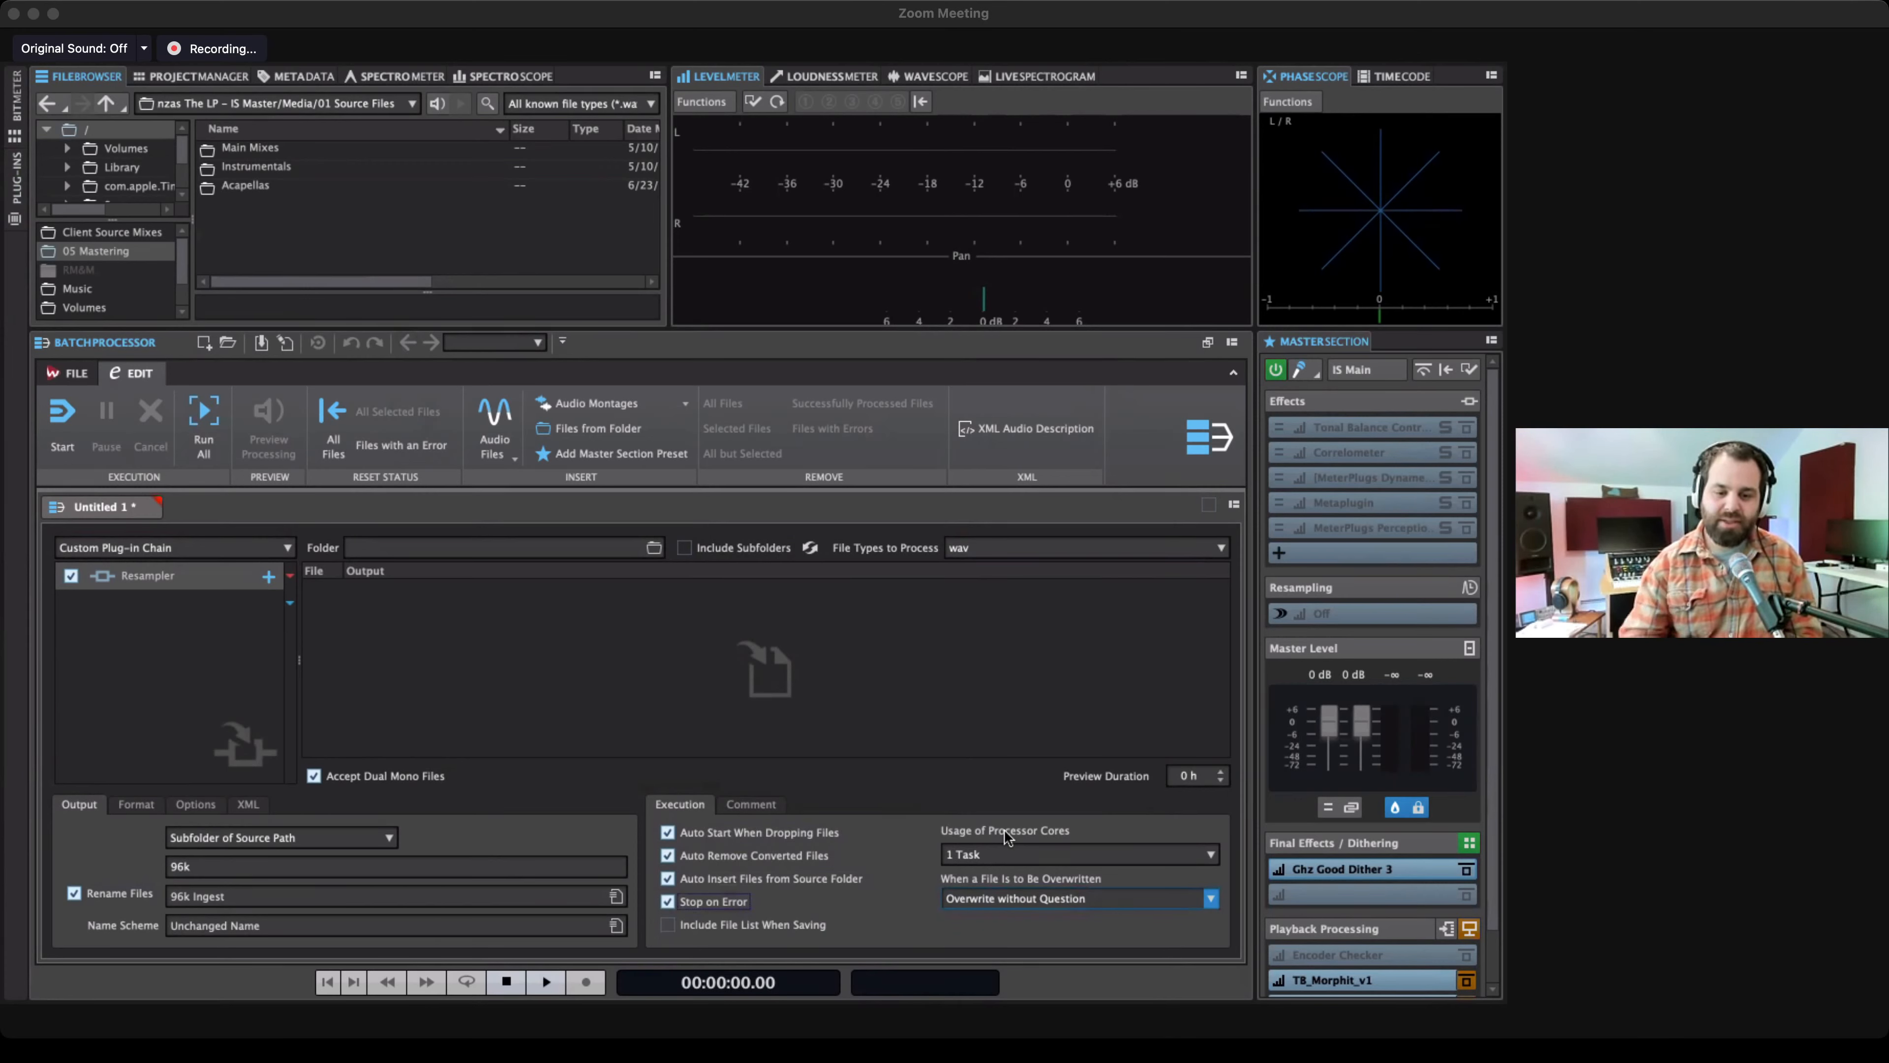
{"action": "left_click", "coordinate": [1061, 854]}
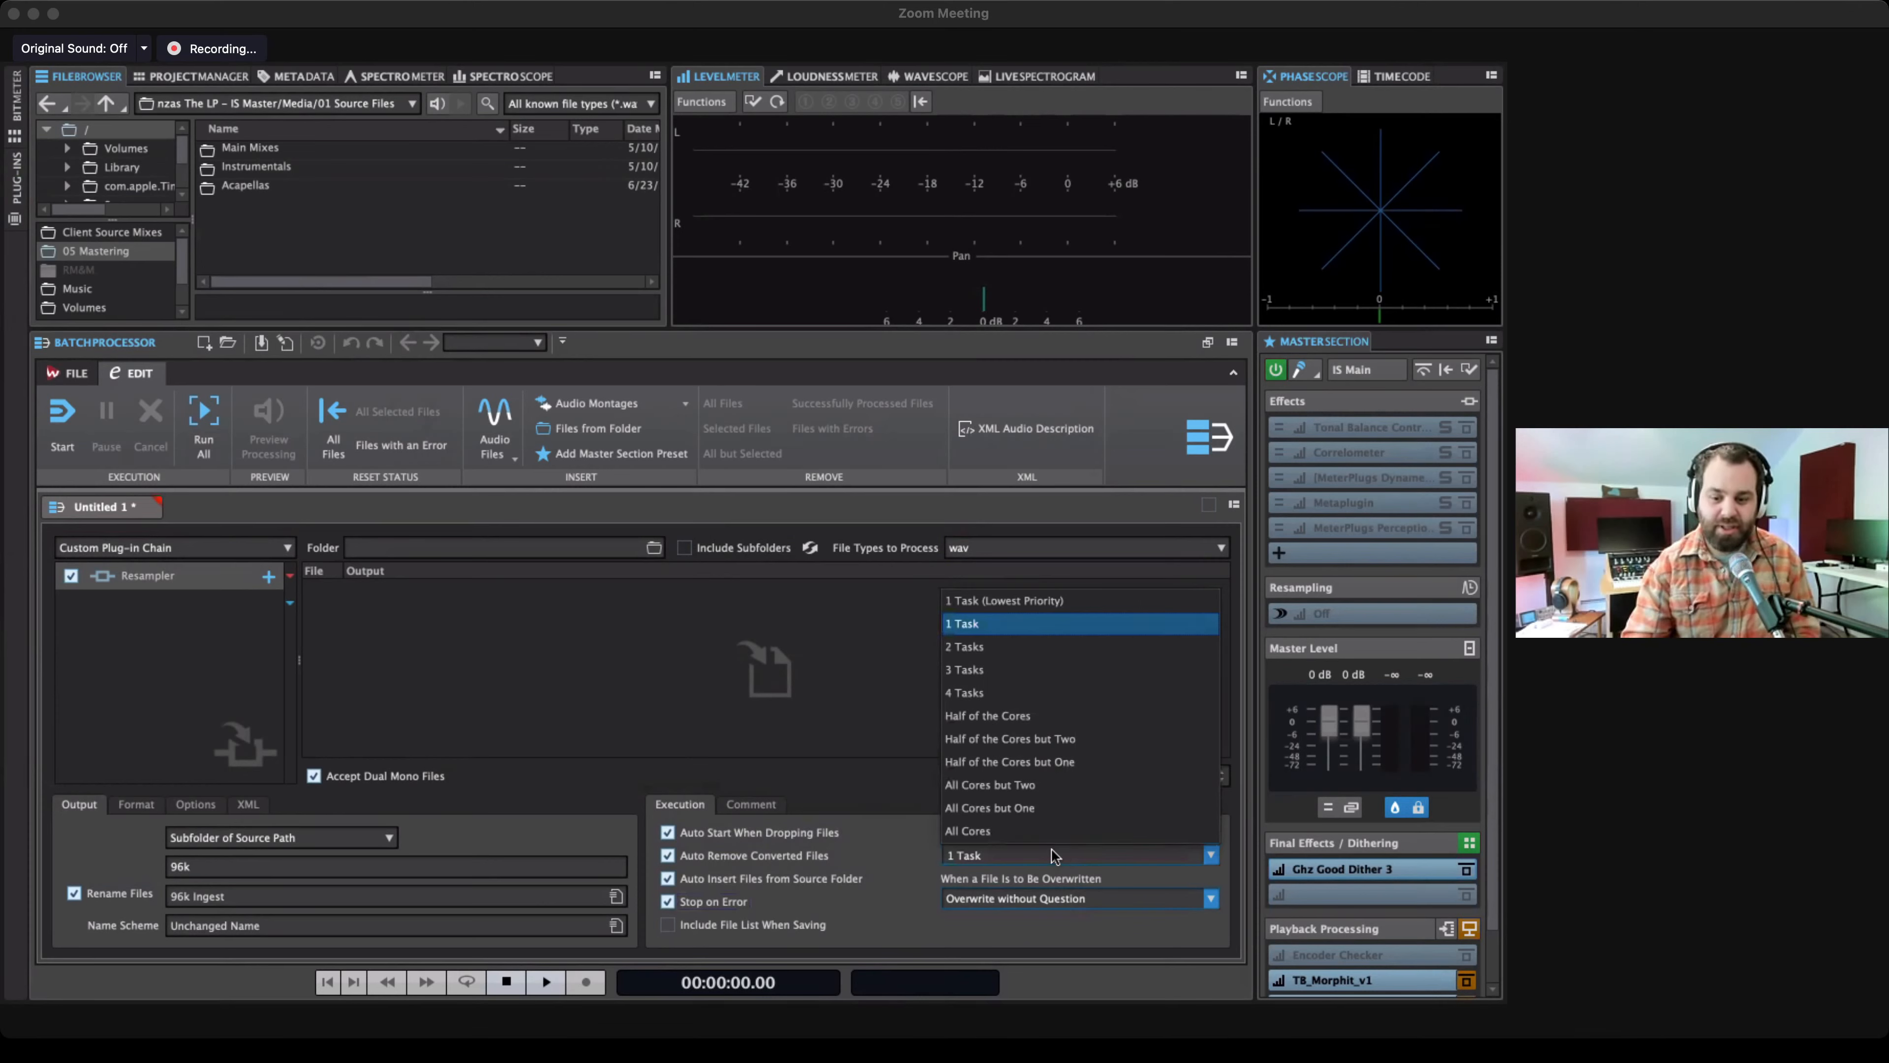
{"action": "left_click", "coordinate": [1021, 832]}
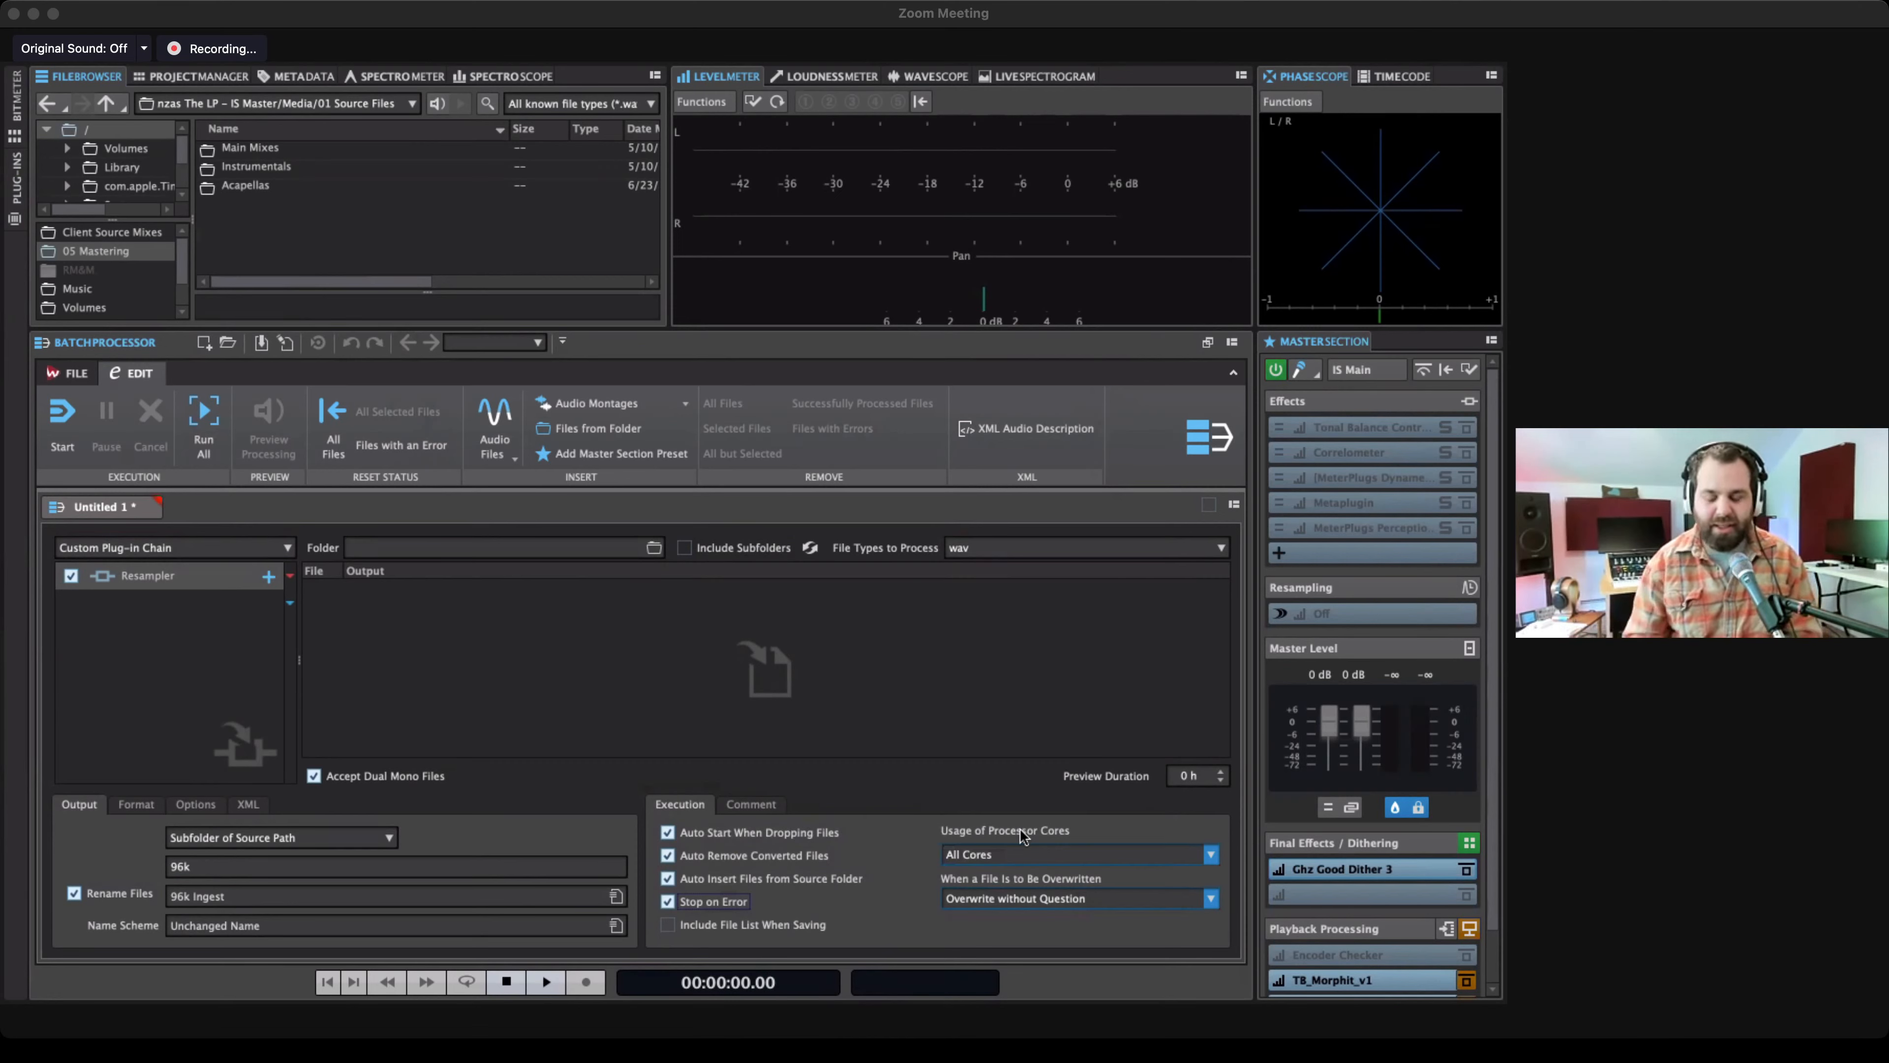
{"action": "left_click", "coordinate": [1036, 850]}
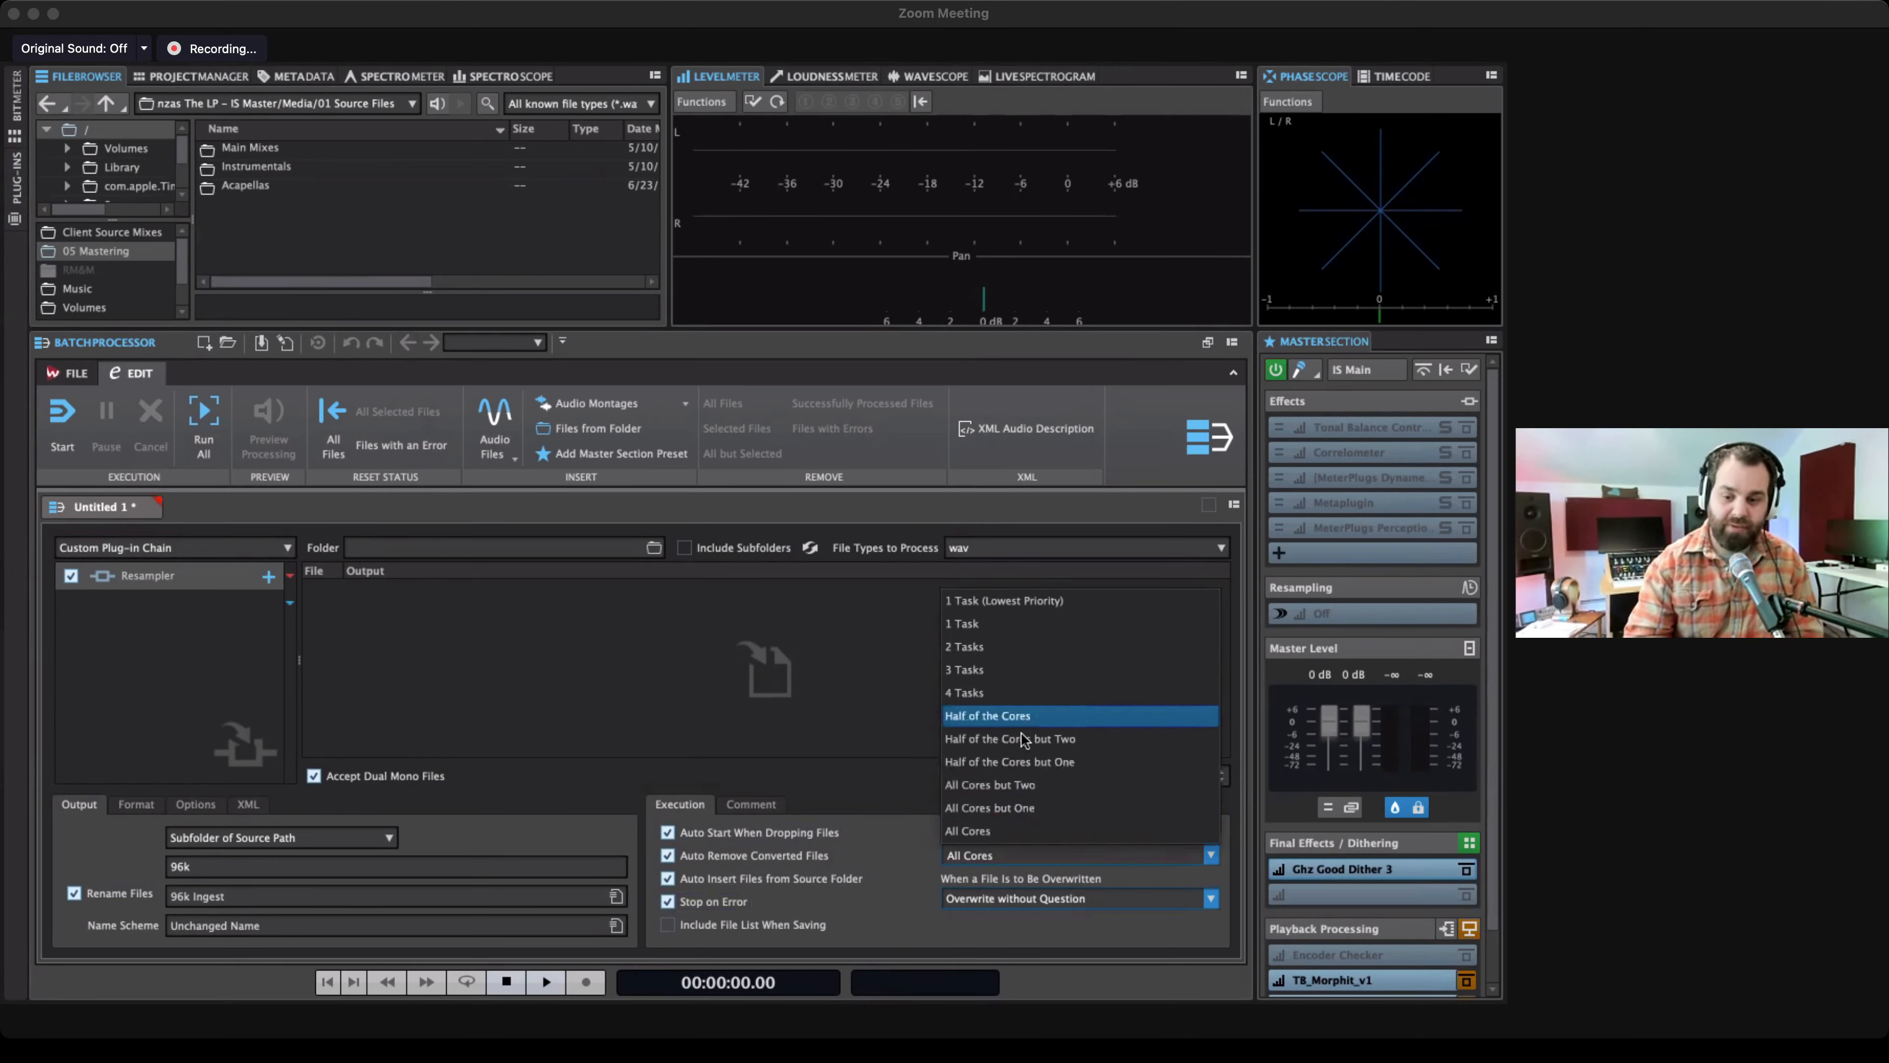
{"action": "left_click", "coordinate": [906, 867]}
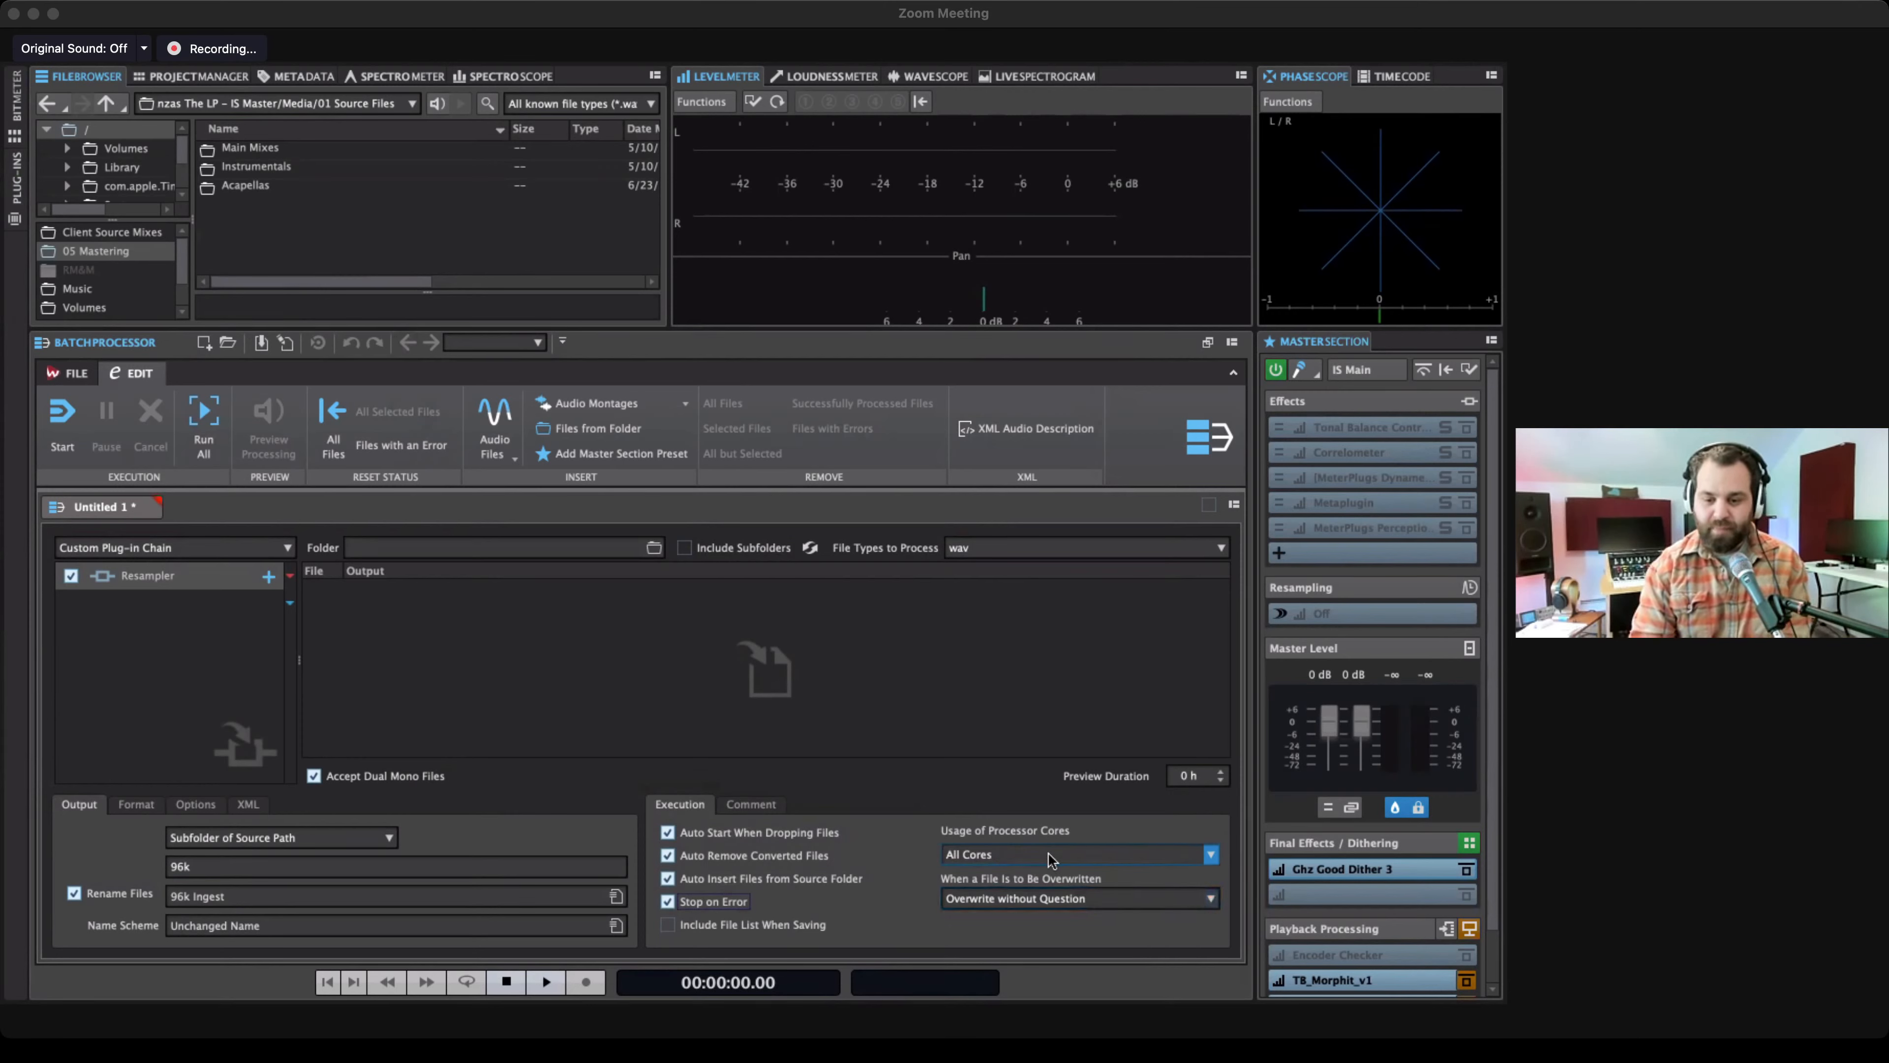
Set the batch to Report as Error when a file is to be overwritten.
{"action": "left_click", "coordinate": [1045, 903]}
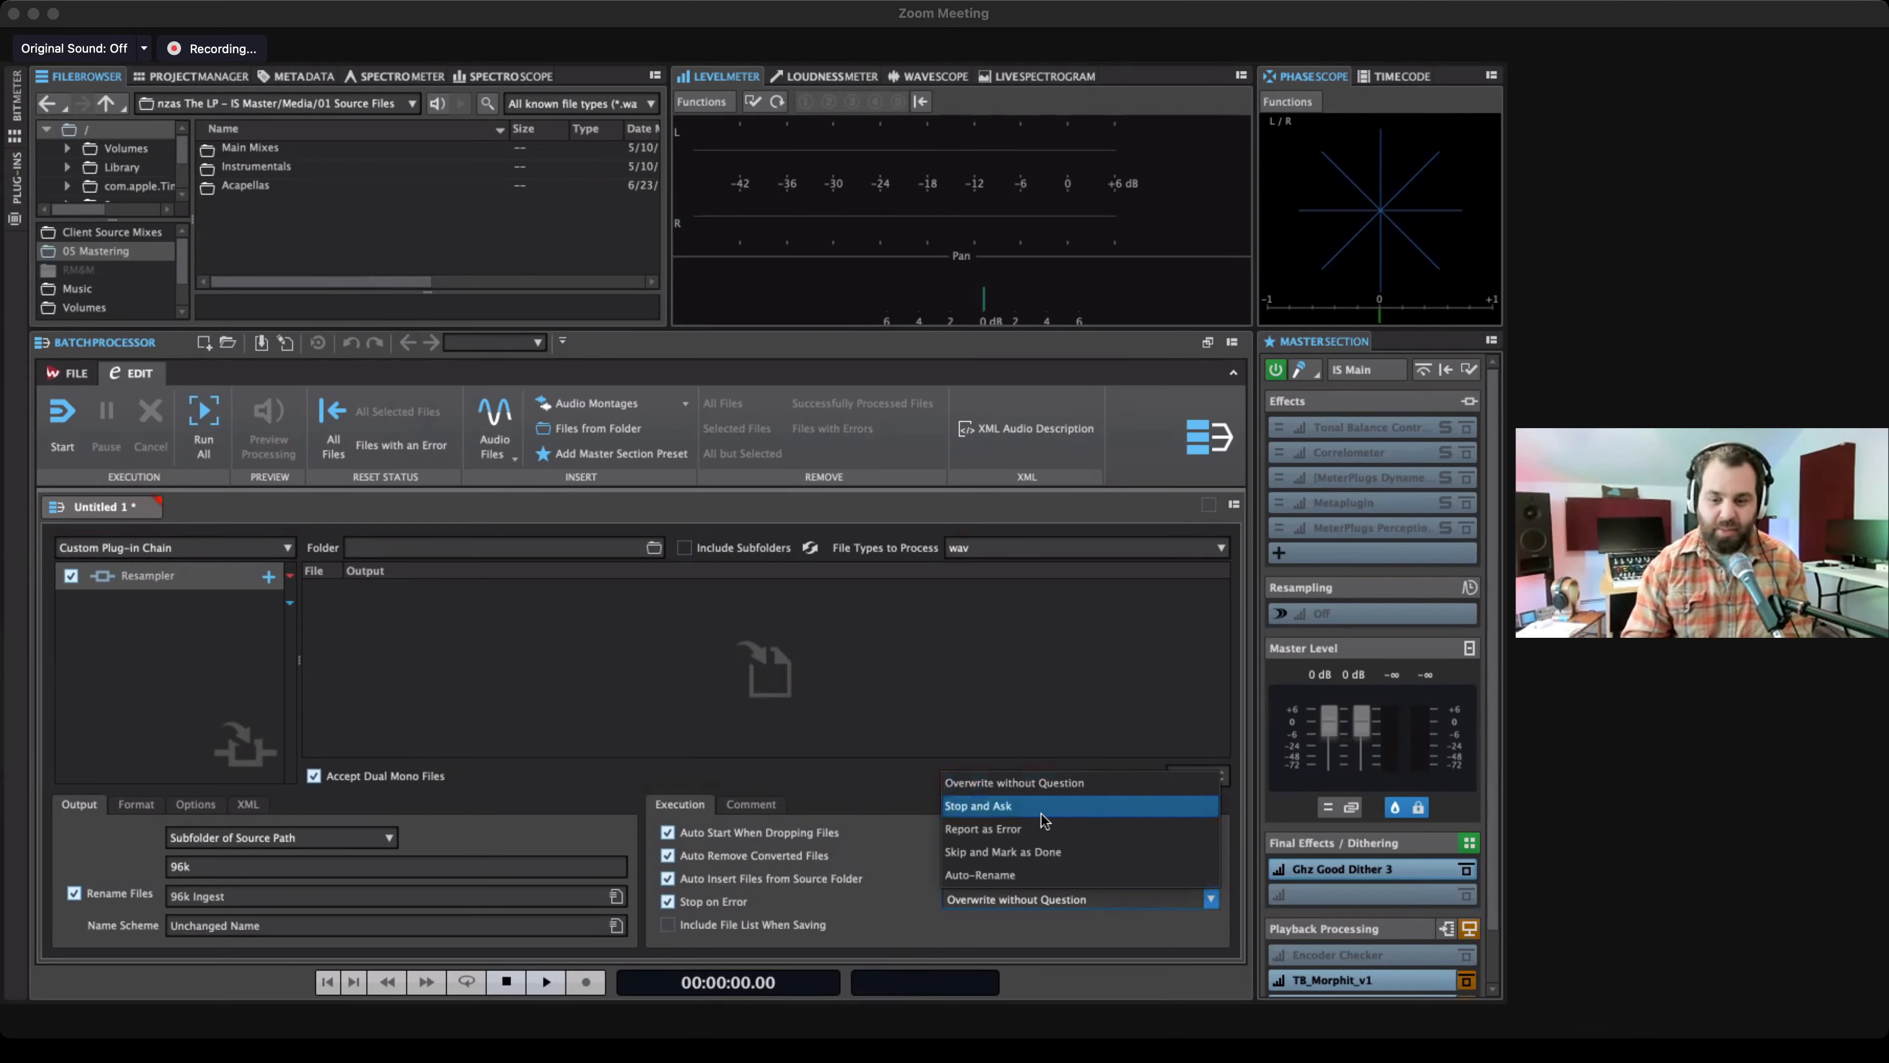
{"action": "left_click", "coordinate": [1032, 829]}
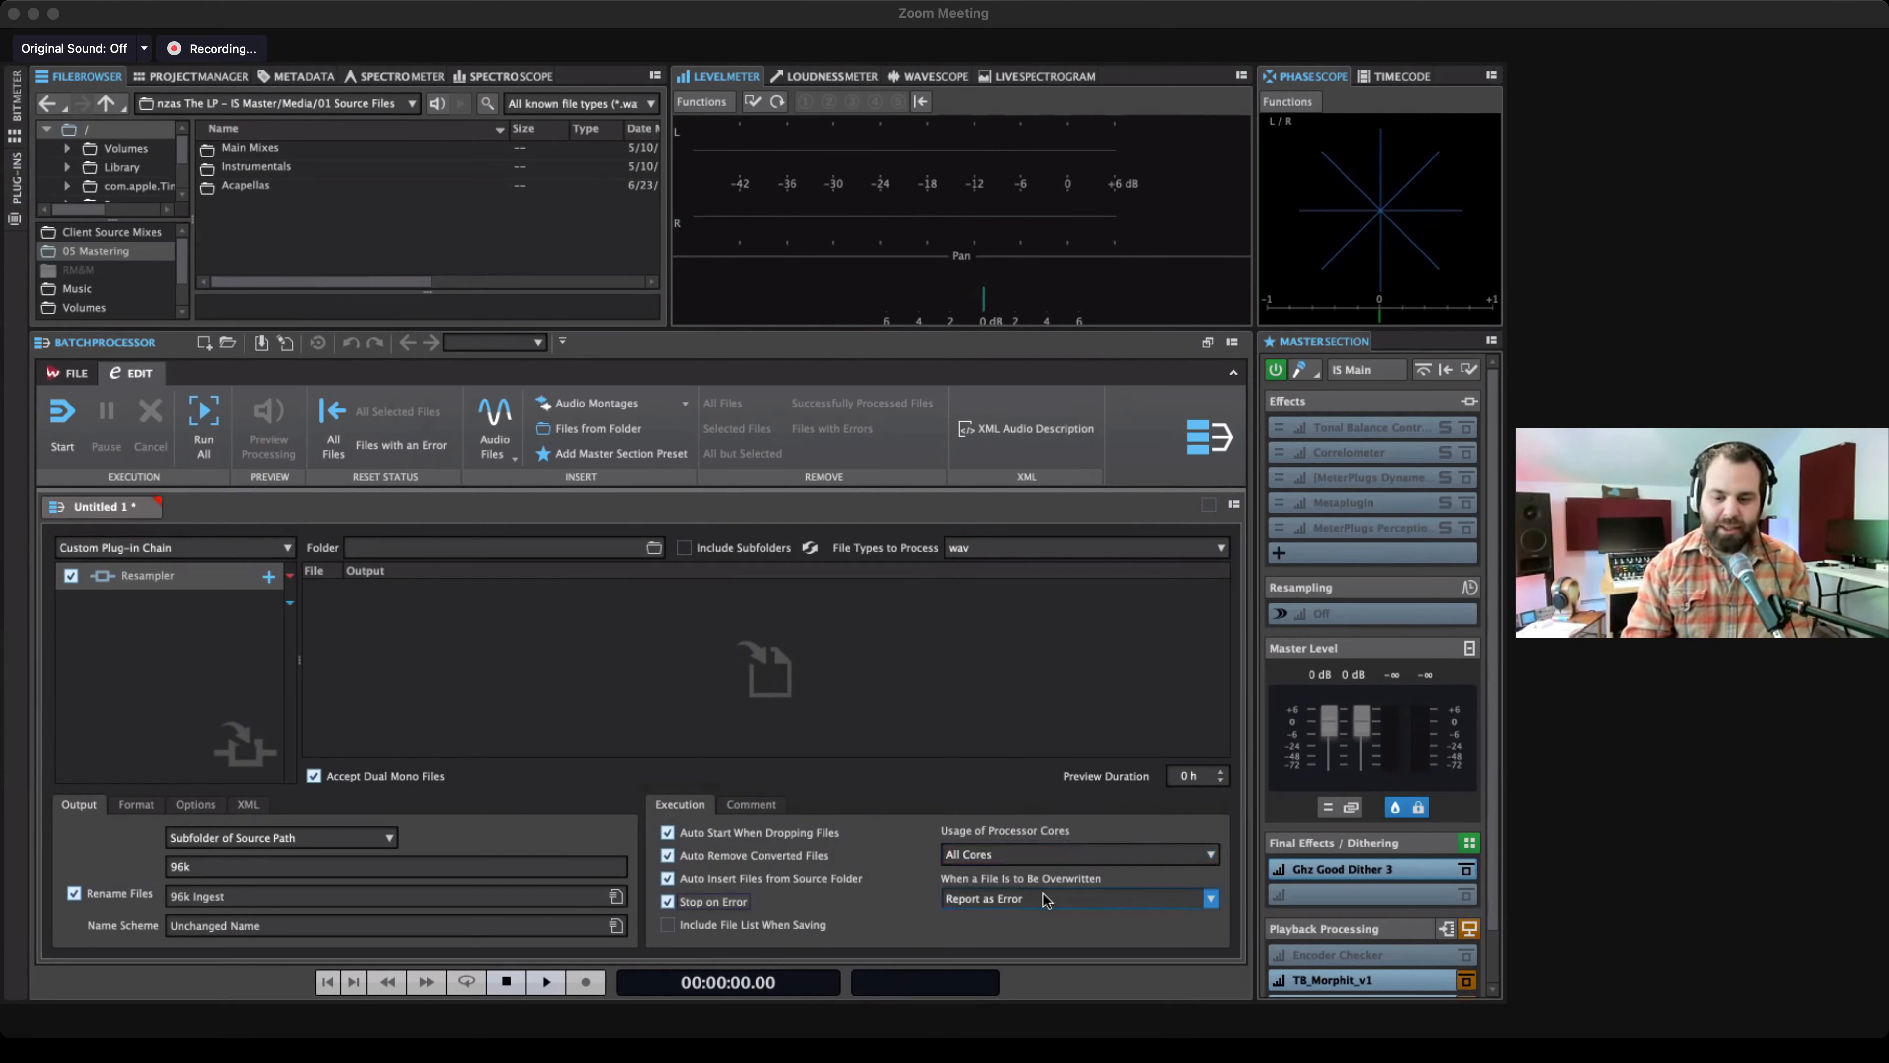
{"action": "left_click", "coordinate": [1046, 899]}
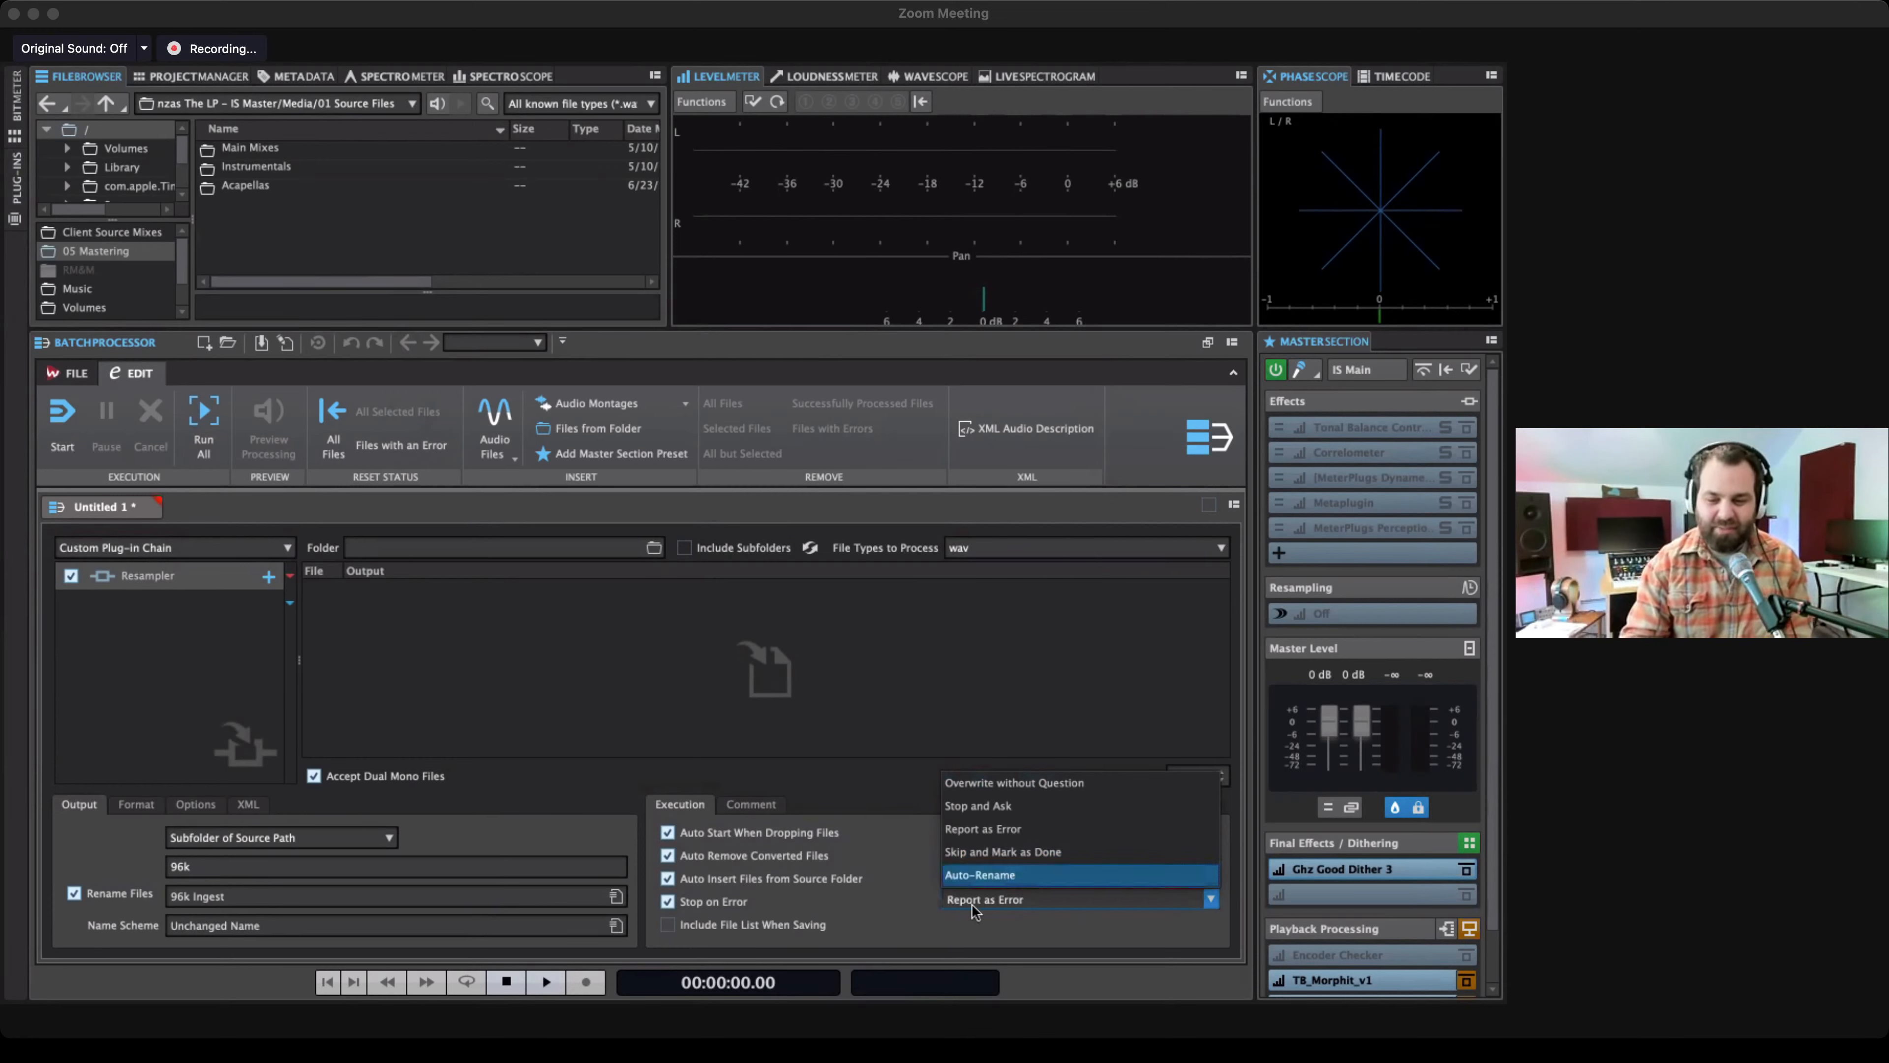
{"action": "left_click", "coordinate": [1023, 828]}
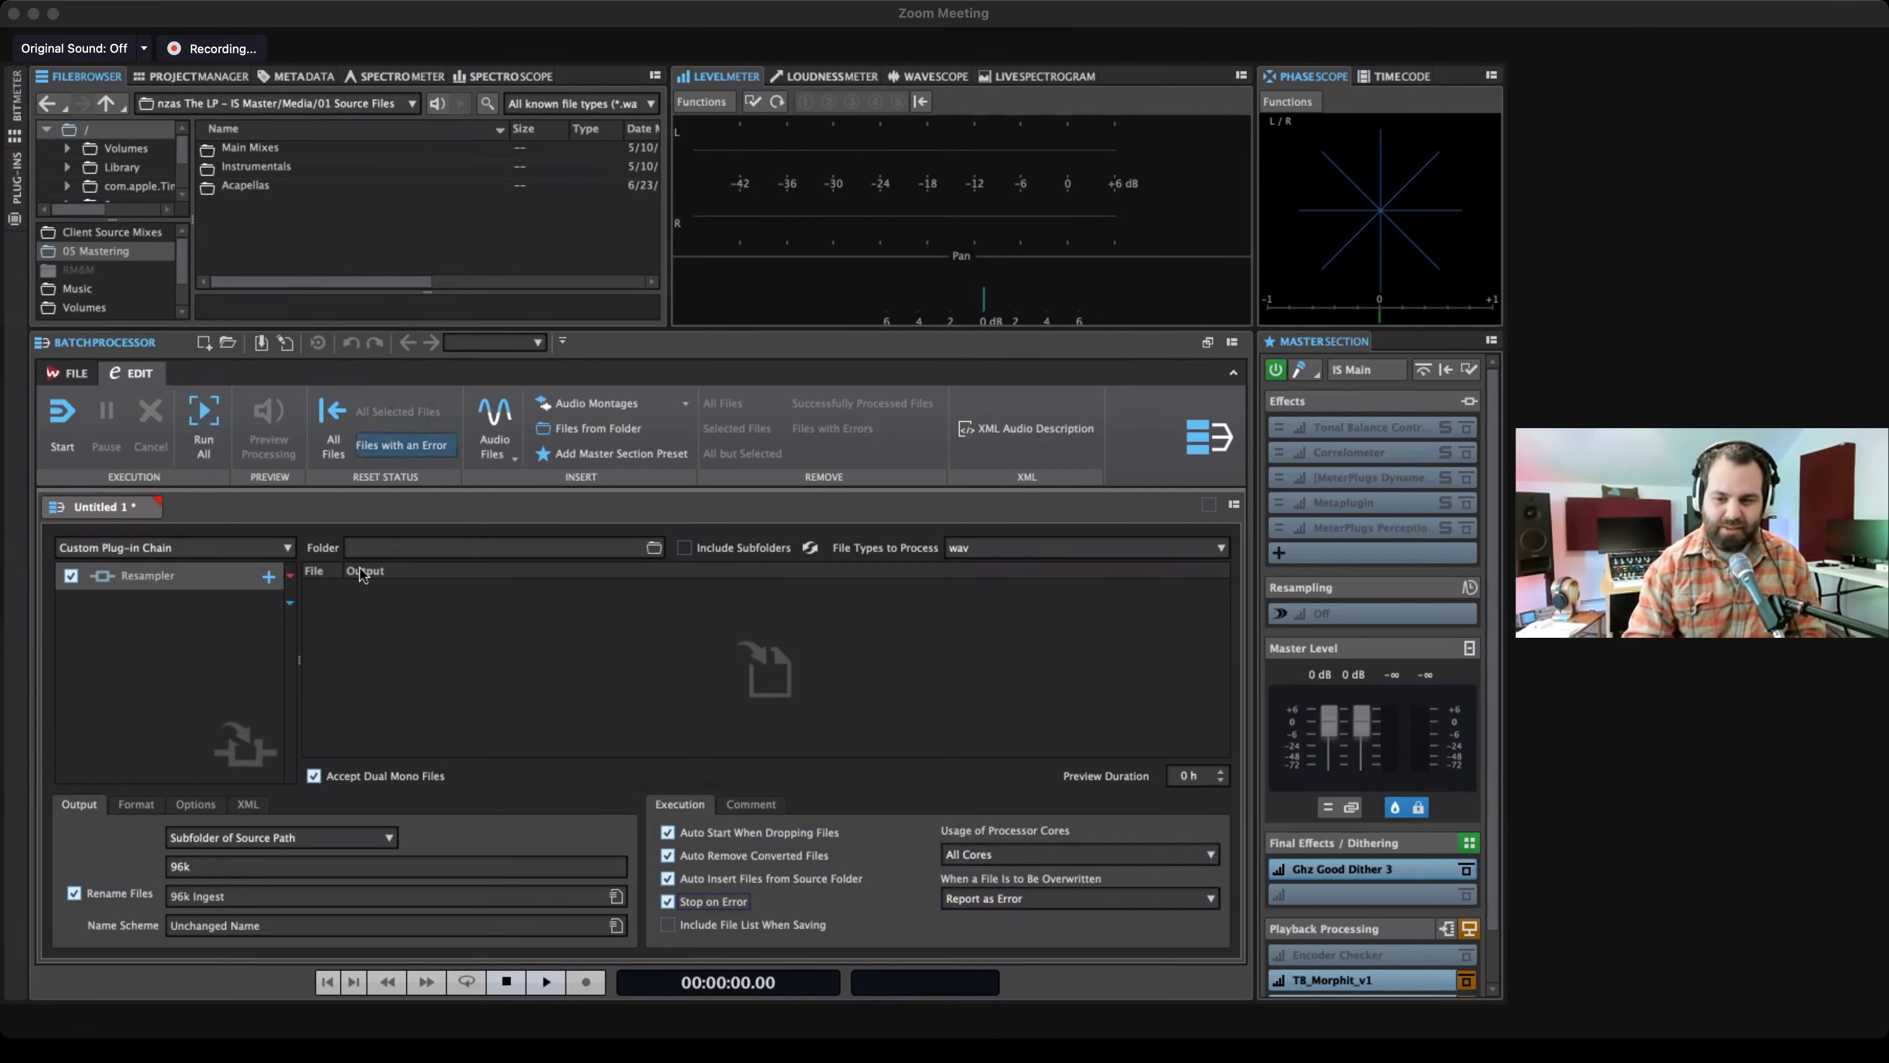
Save the batch processor as 96k Ingest.batproc in the Batch processors folder, replacing the existing file.
{"action": "left_click", "coordinate": [71, 373]}
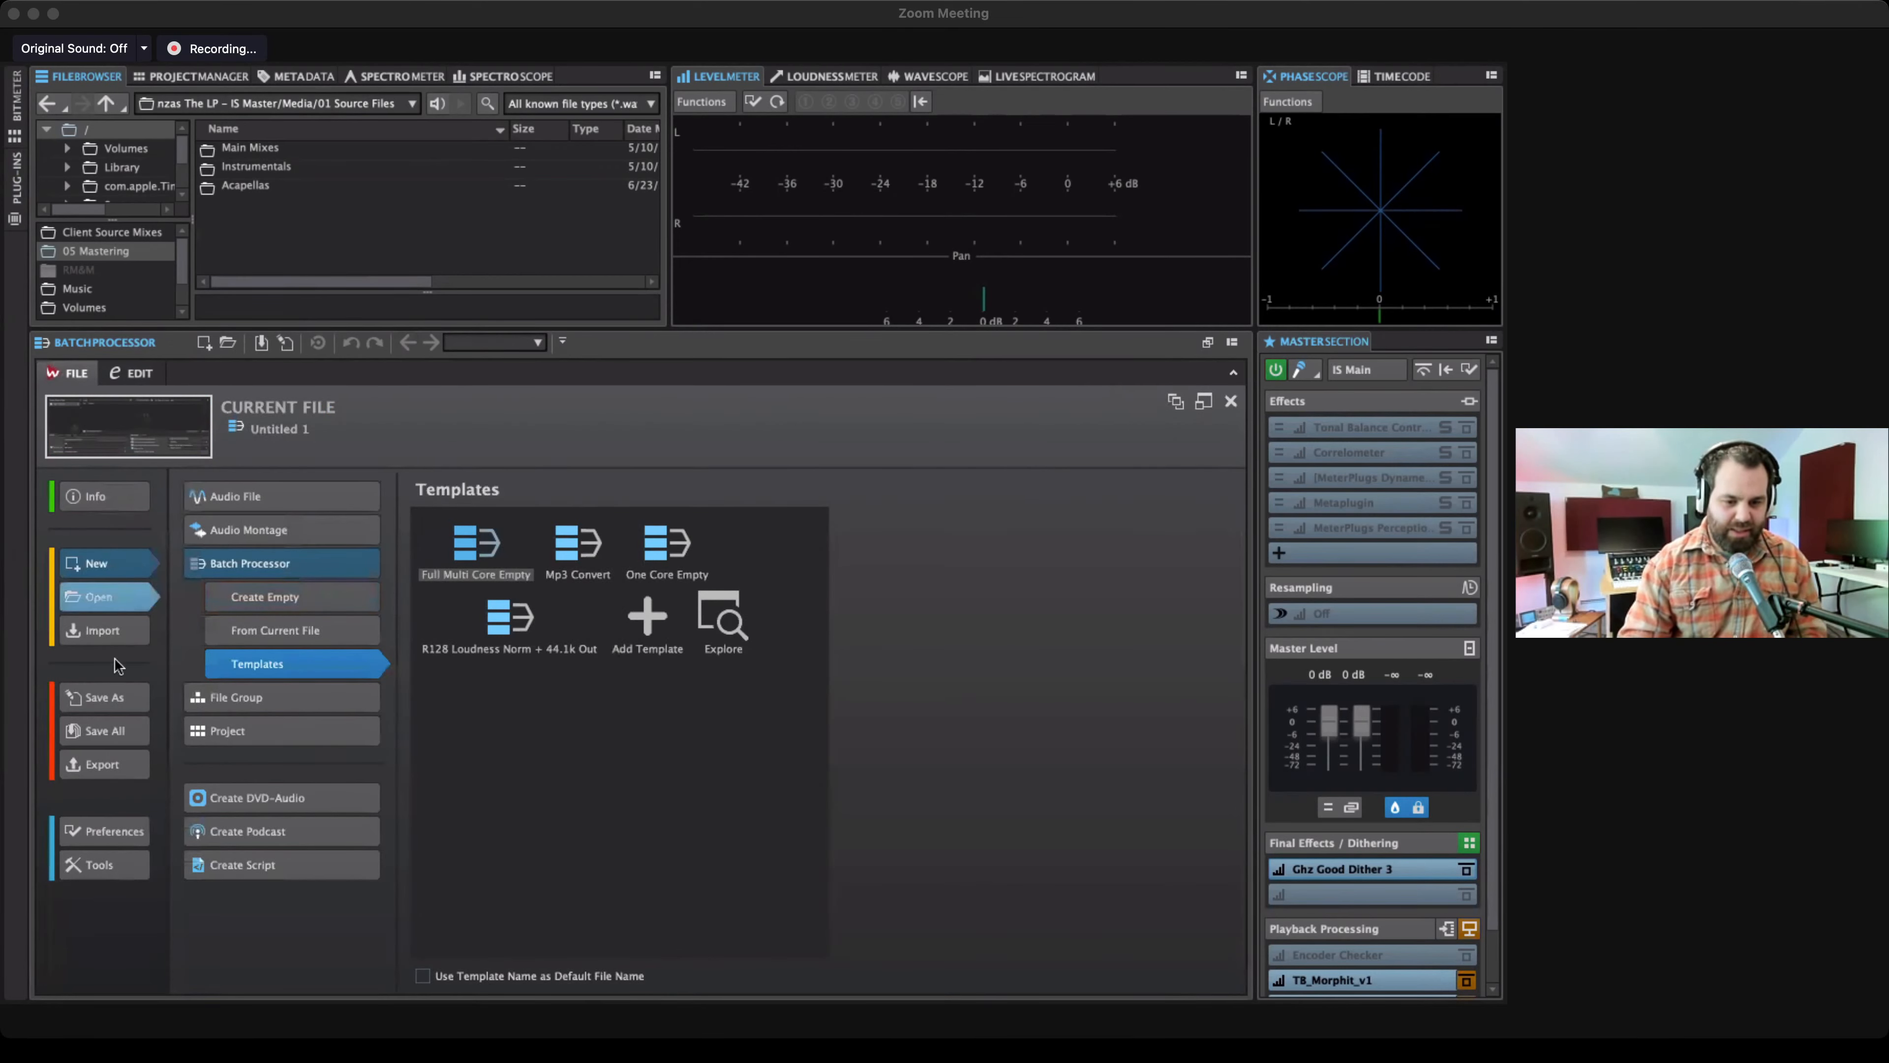
{"action": "left_click", "coordinate": [105, 697]}
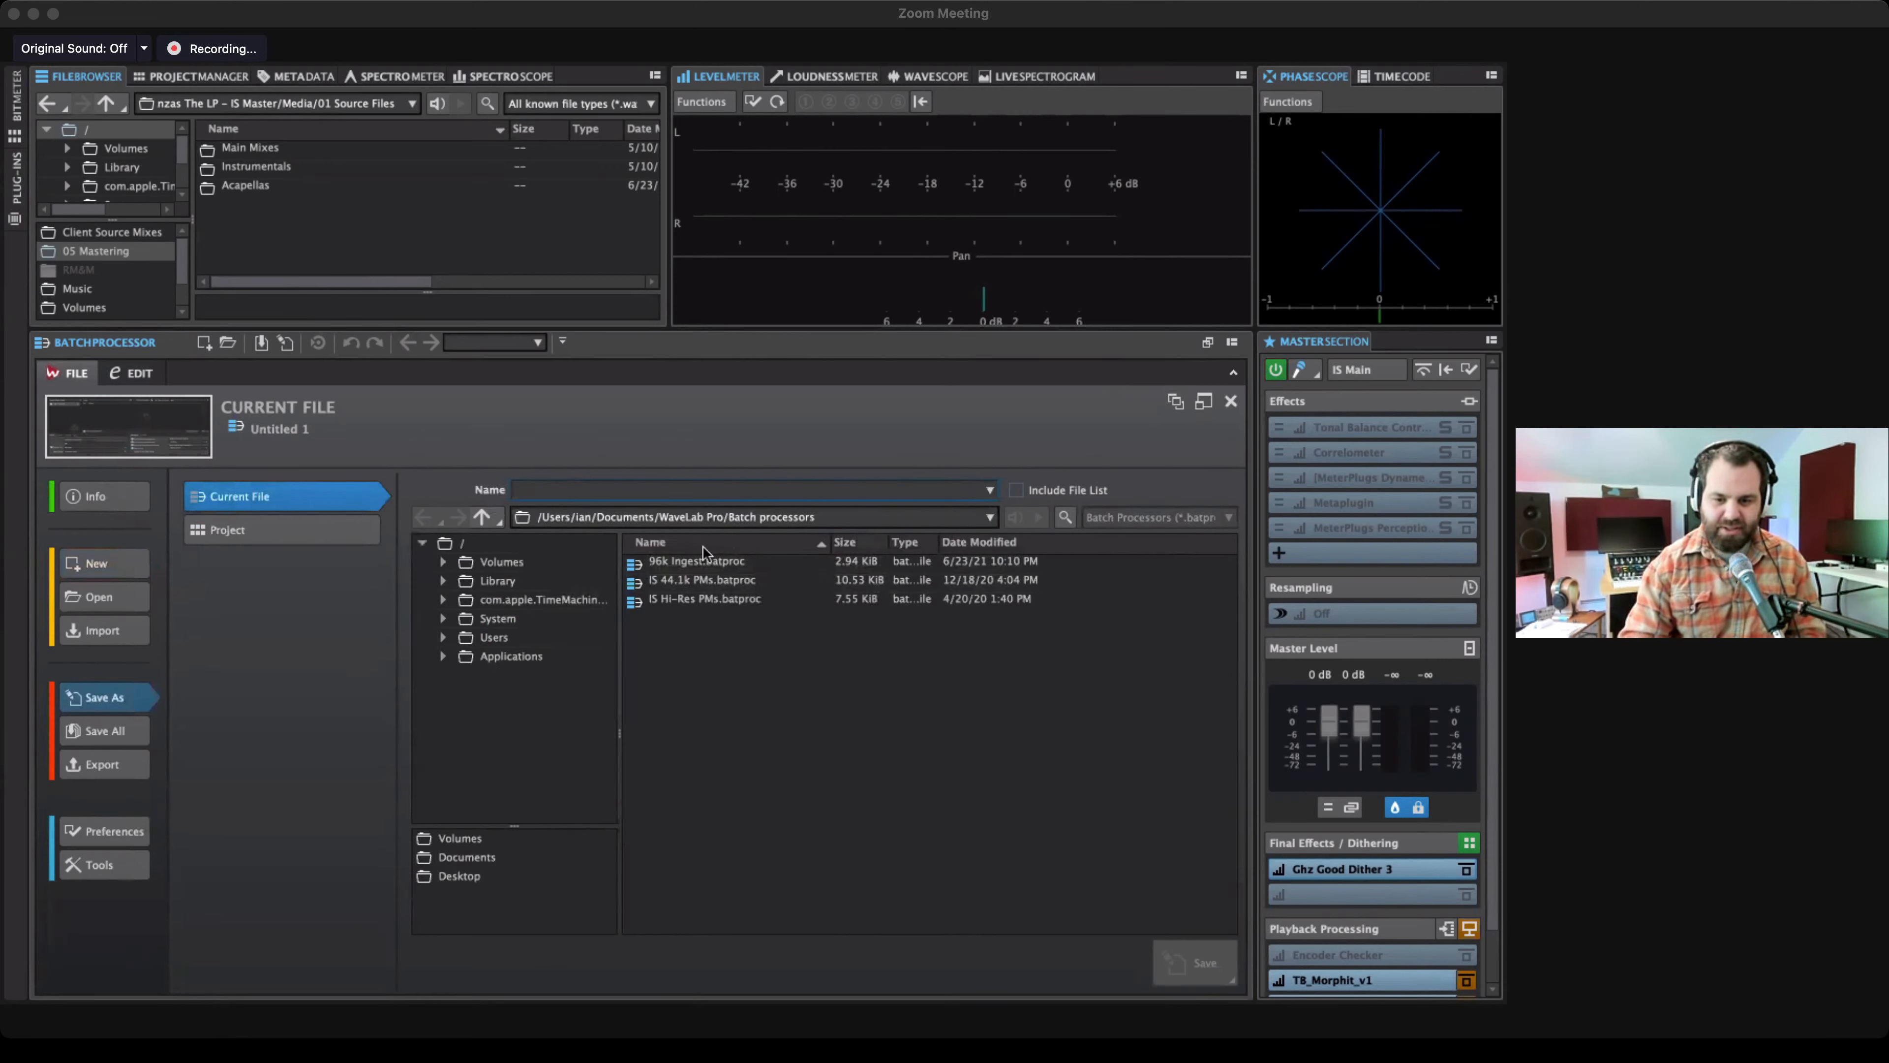
{"action": "left_click", "coordinate": [705, 562]}
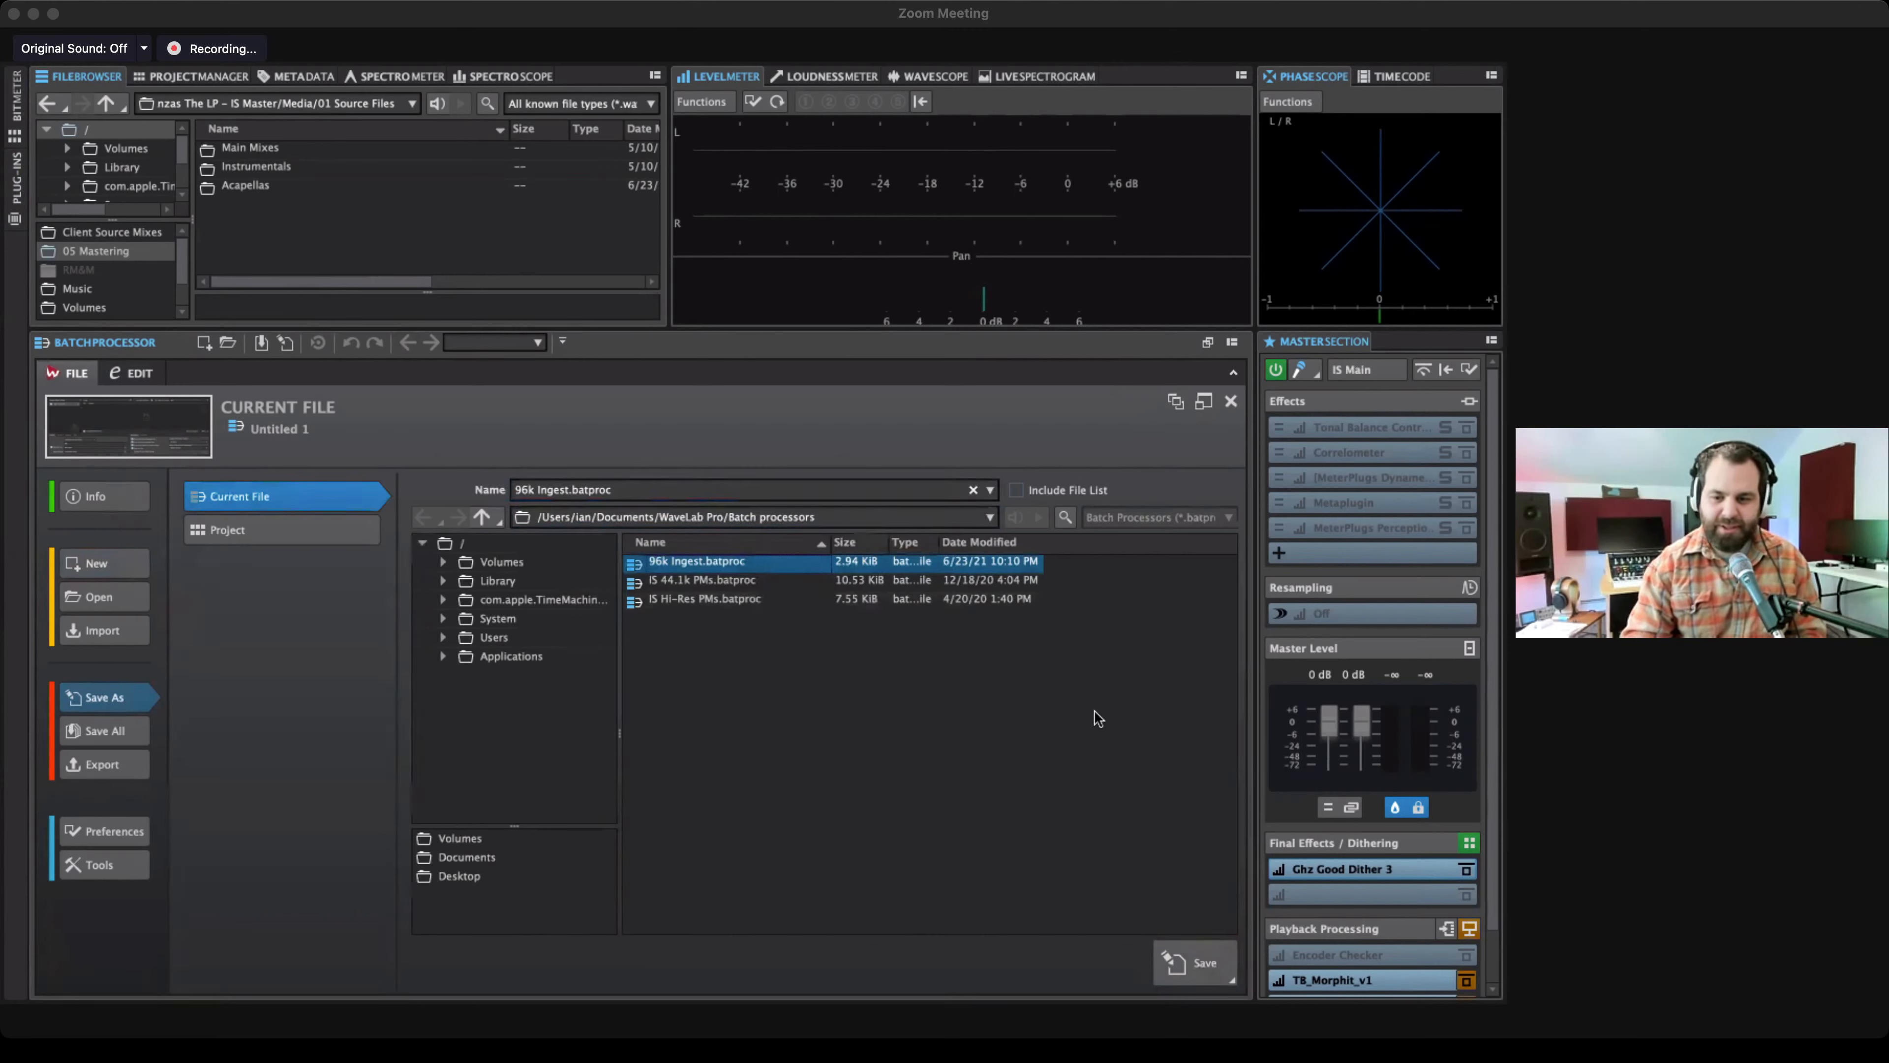
{"action": "left_click", "coordinate": [1197, 957]}
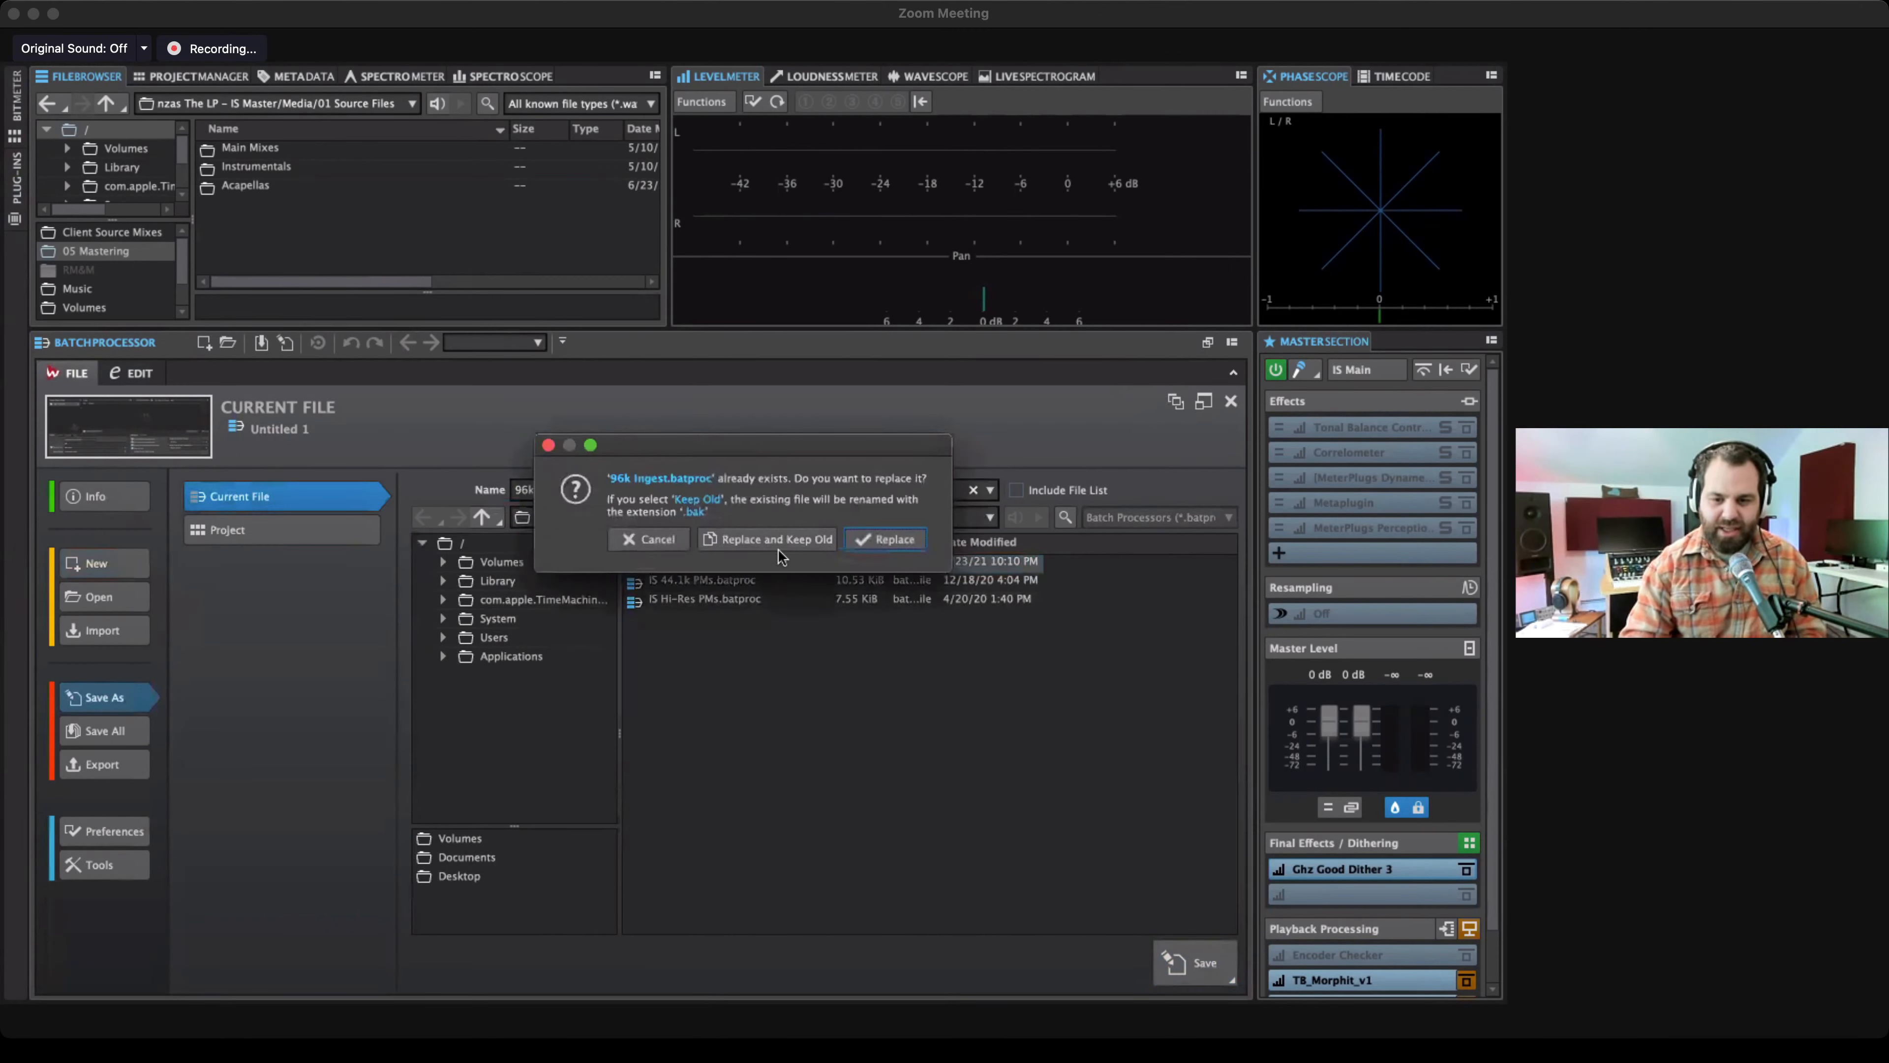
{"action": "left_click", "coordinate": [900, 540]}
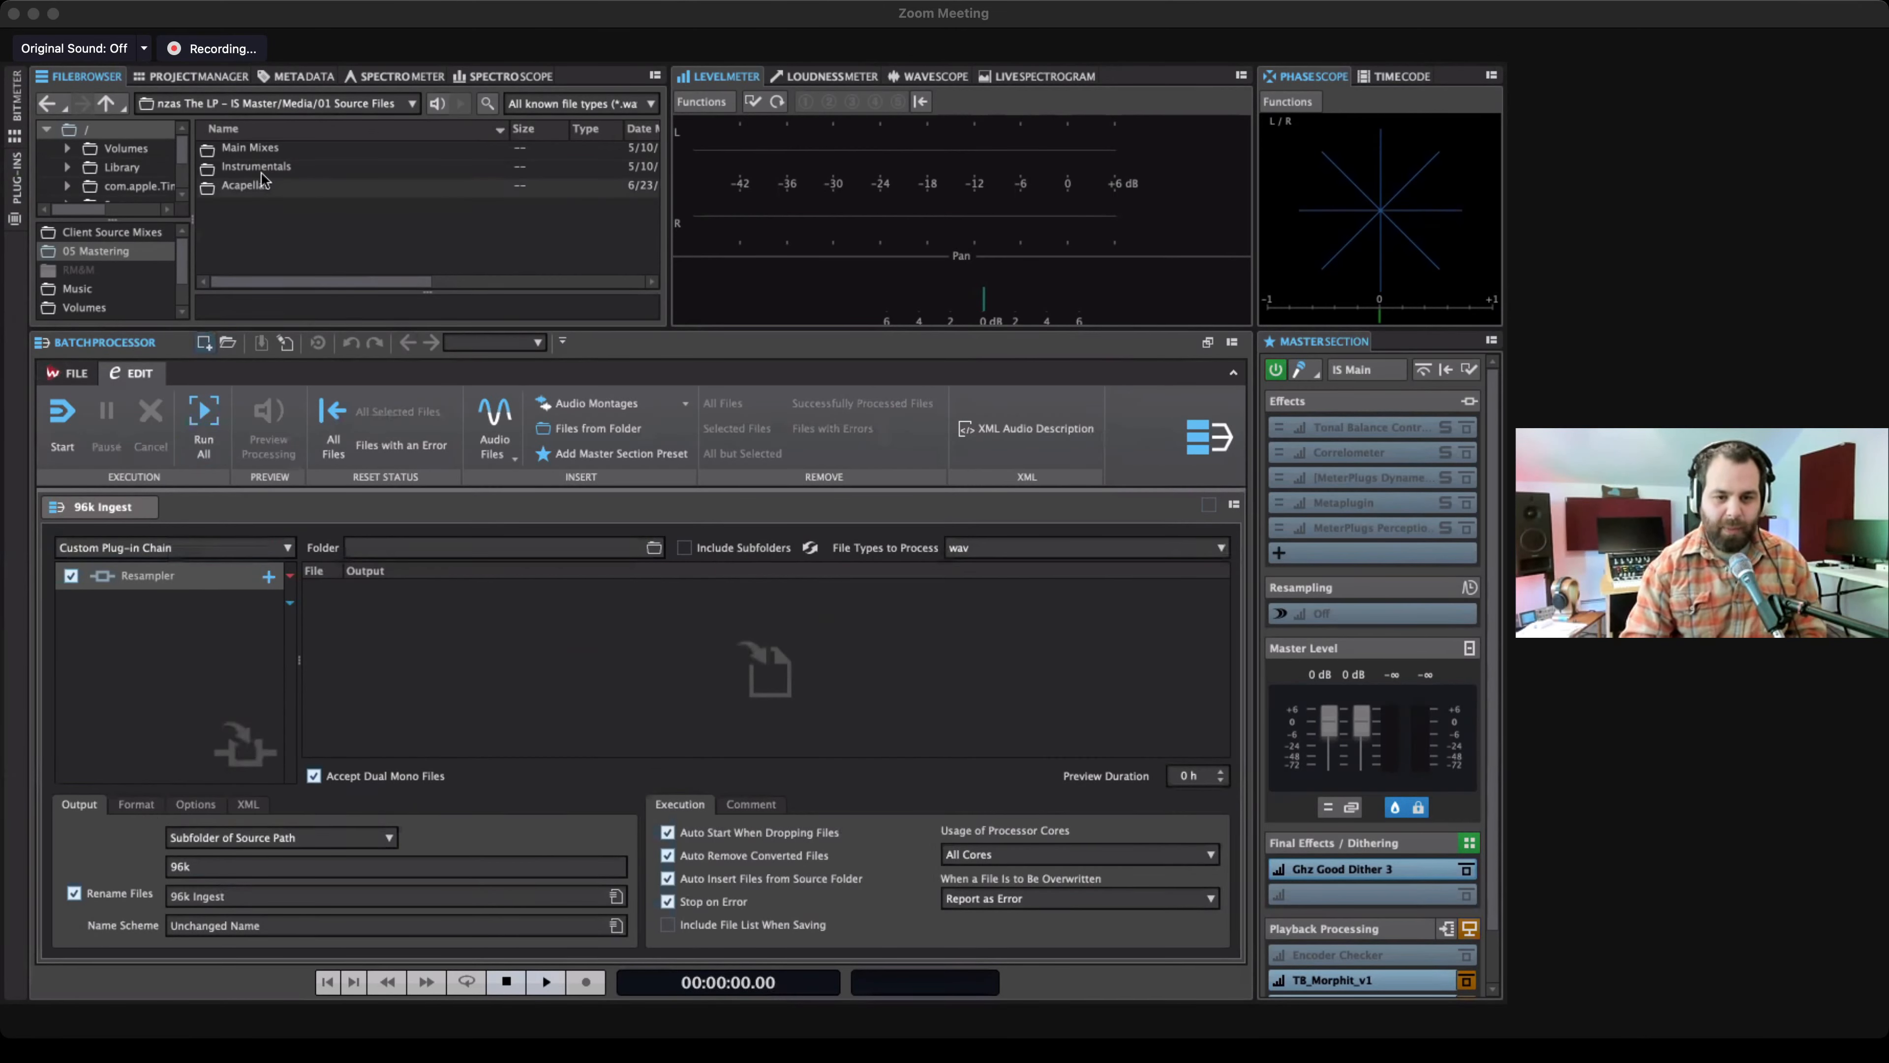
Try to add the Main Mixes folder's wav files, with subfolders included, to the 96k Ingest batch.
{"action": "left_click", "coordinate": [248, 148]}
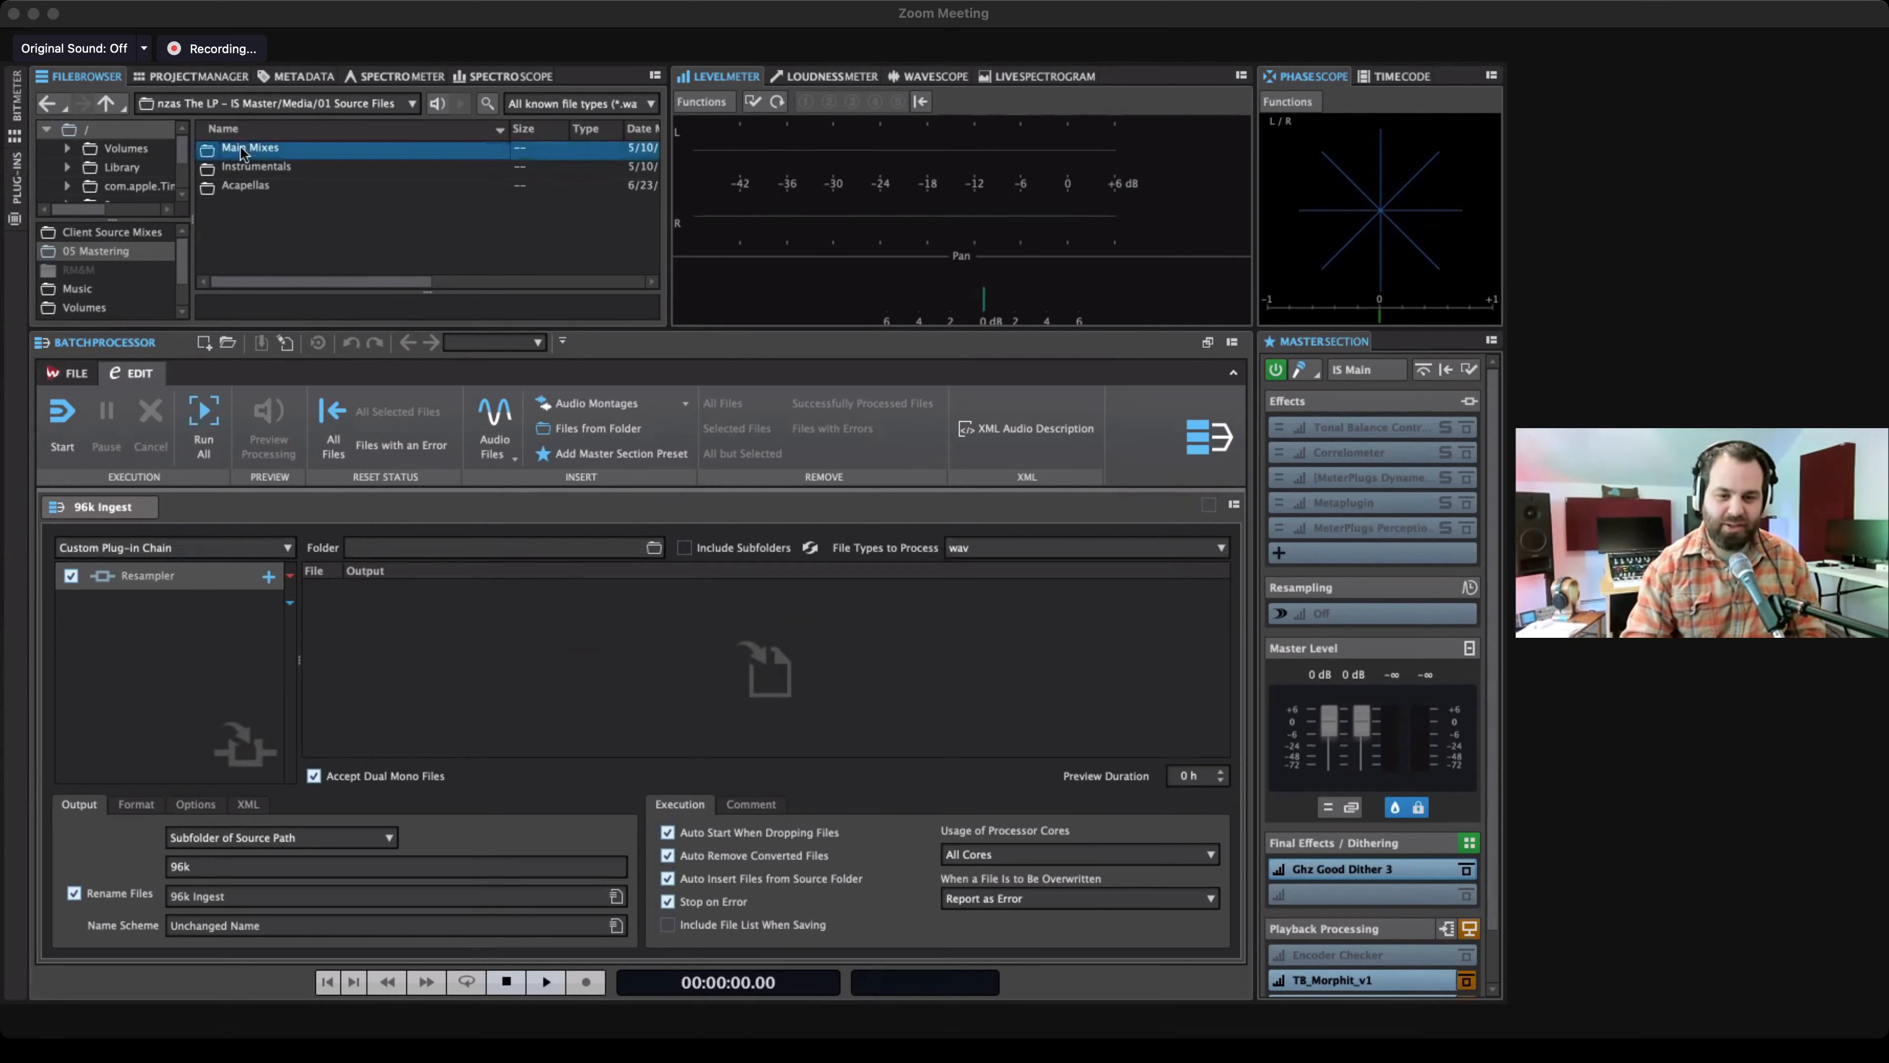
{"action": "double_click", "coordinate": [241, 151]}
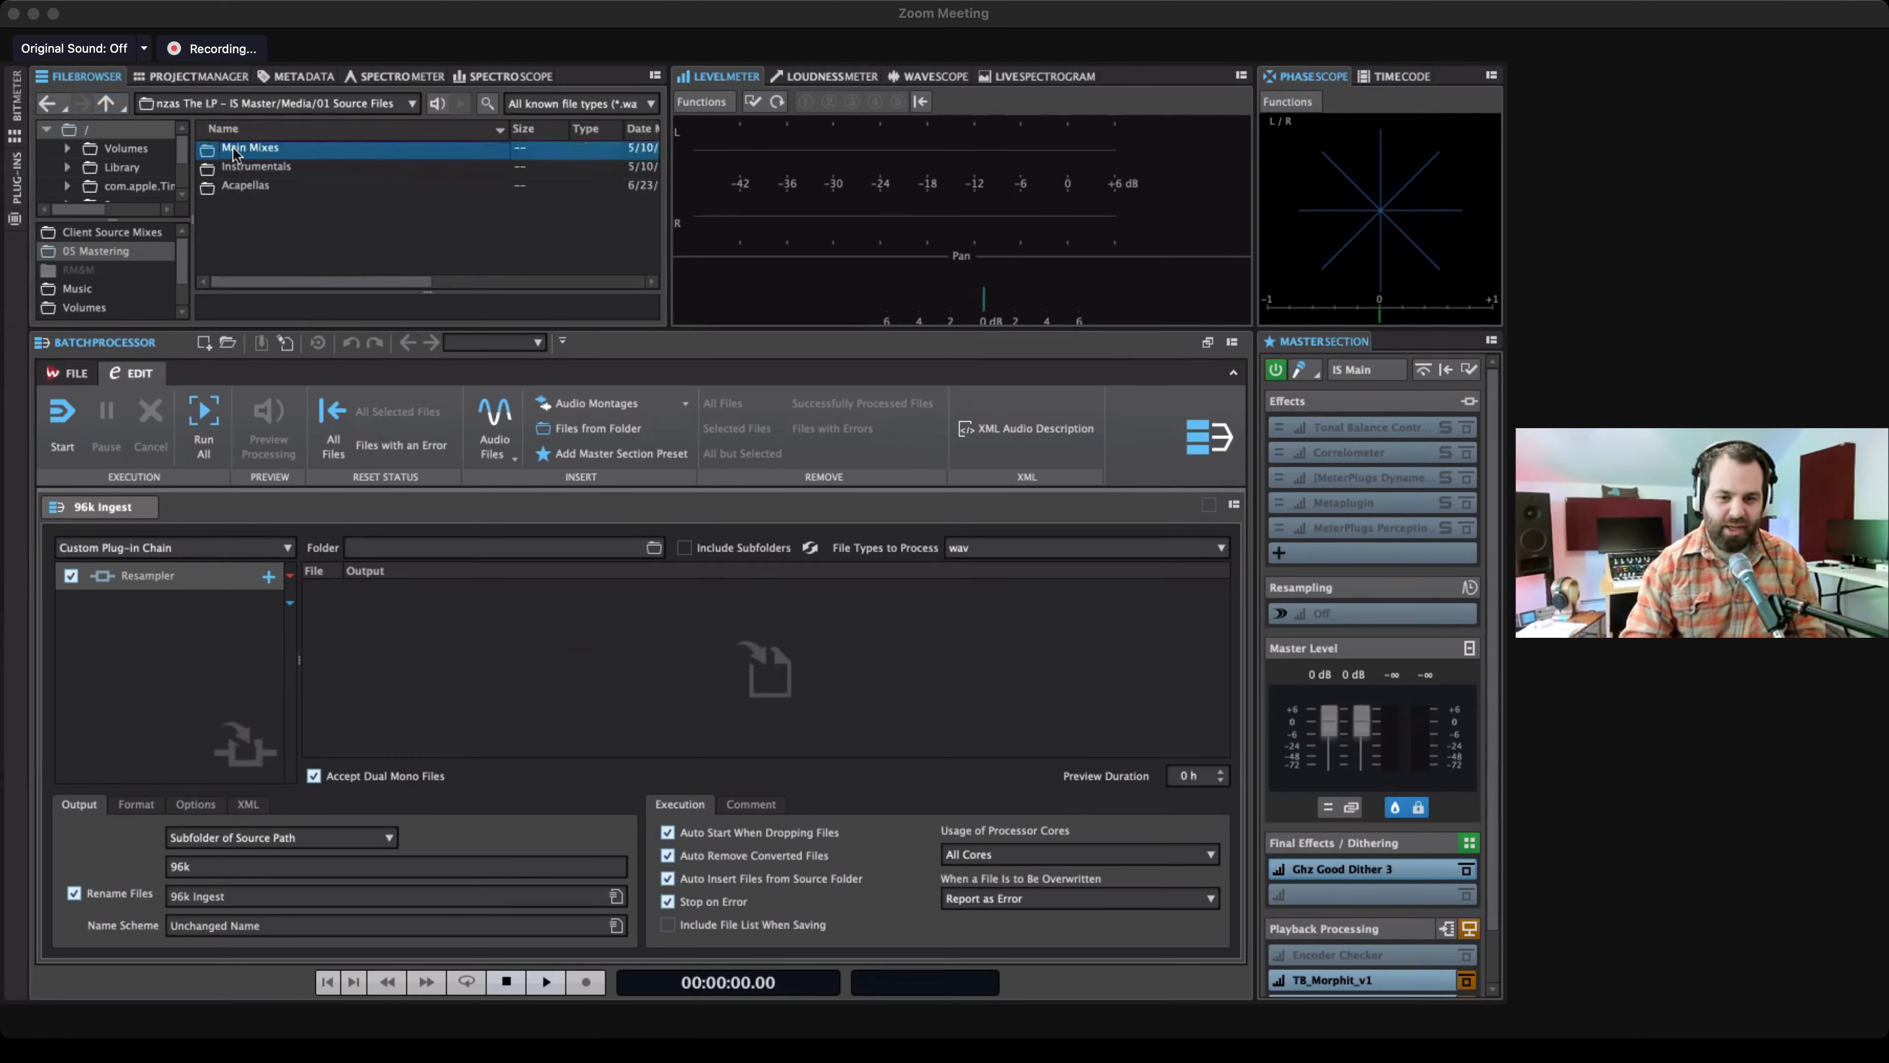
{"action": "left_click_drag", "start_coordinate": [235, 153], "coordinate": [491, 646]}
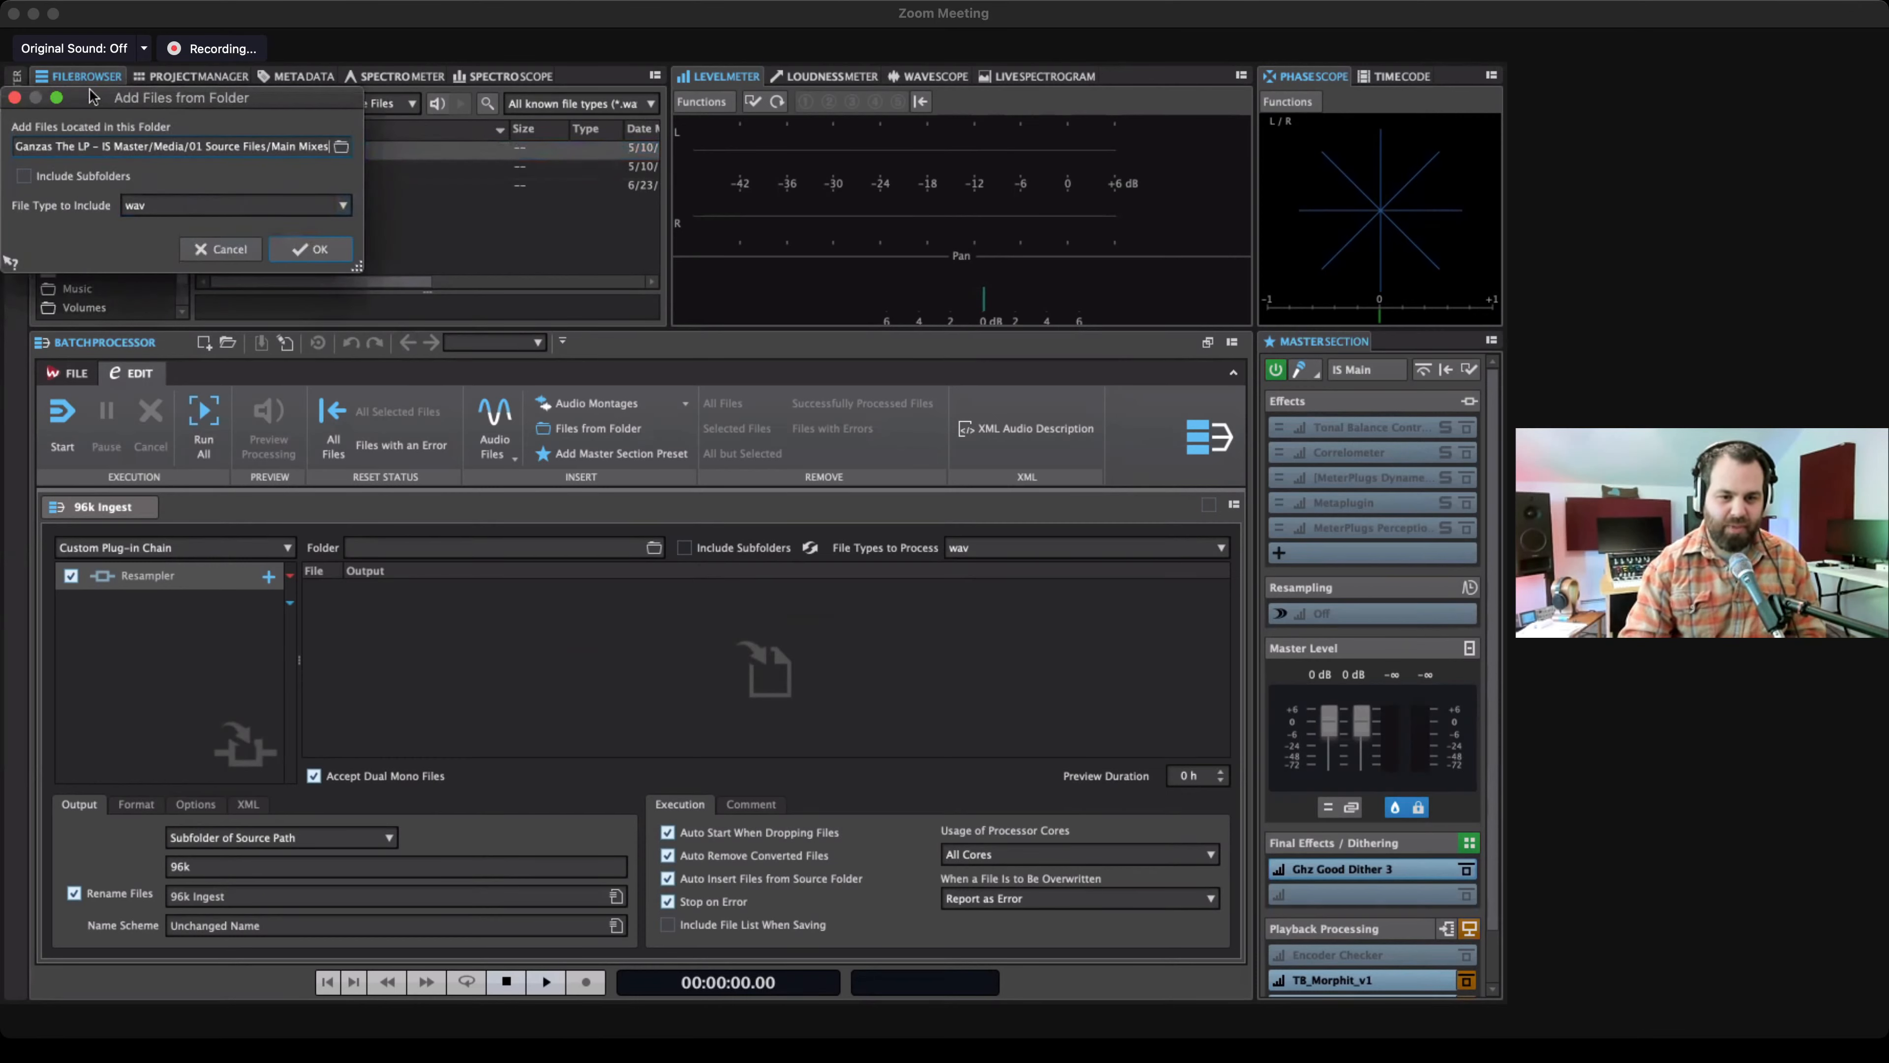
{"action": "left_click_drag", "start_coordinate": [94, 97], "coordinate": [135, 138]}
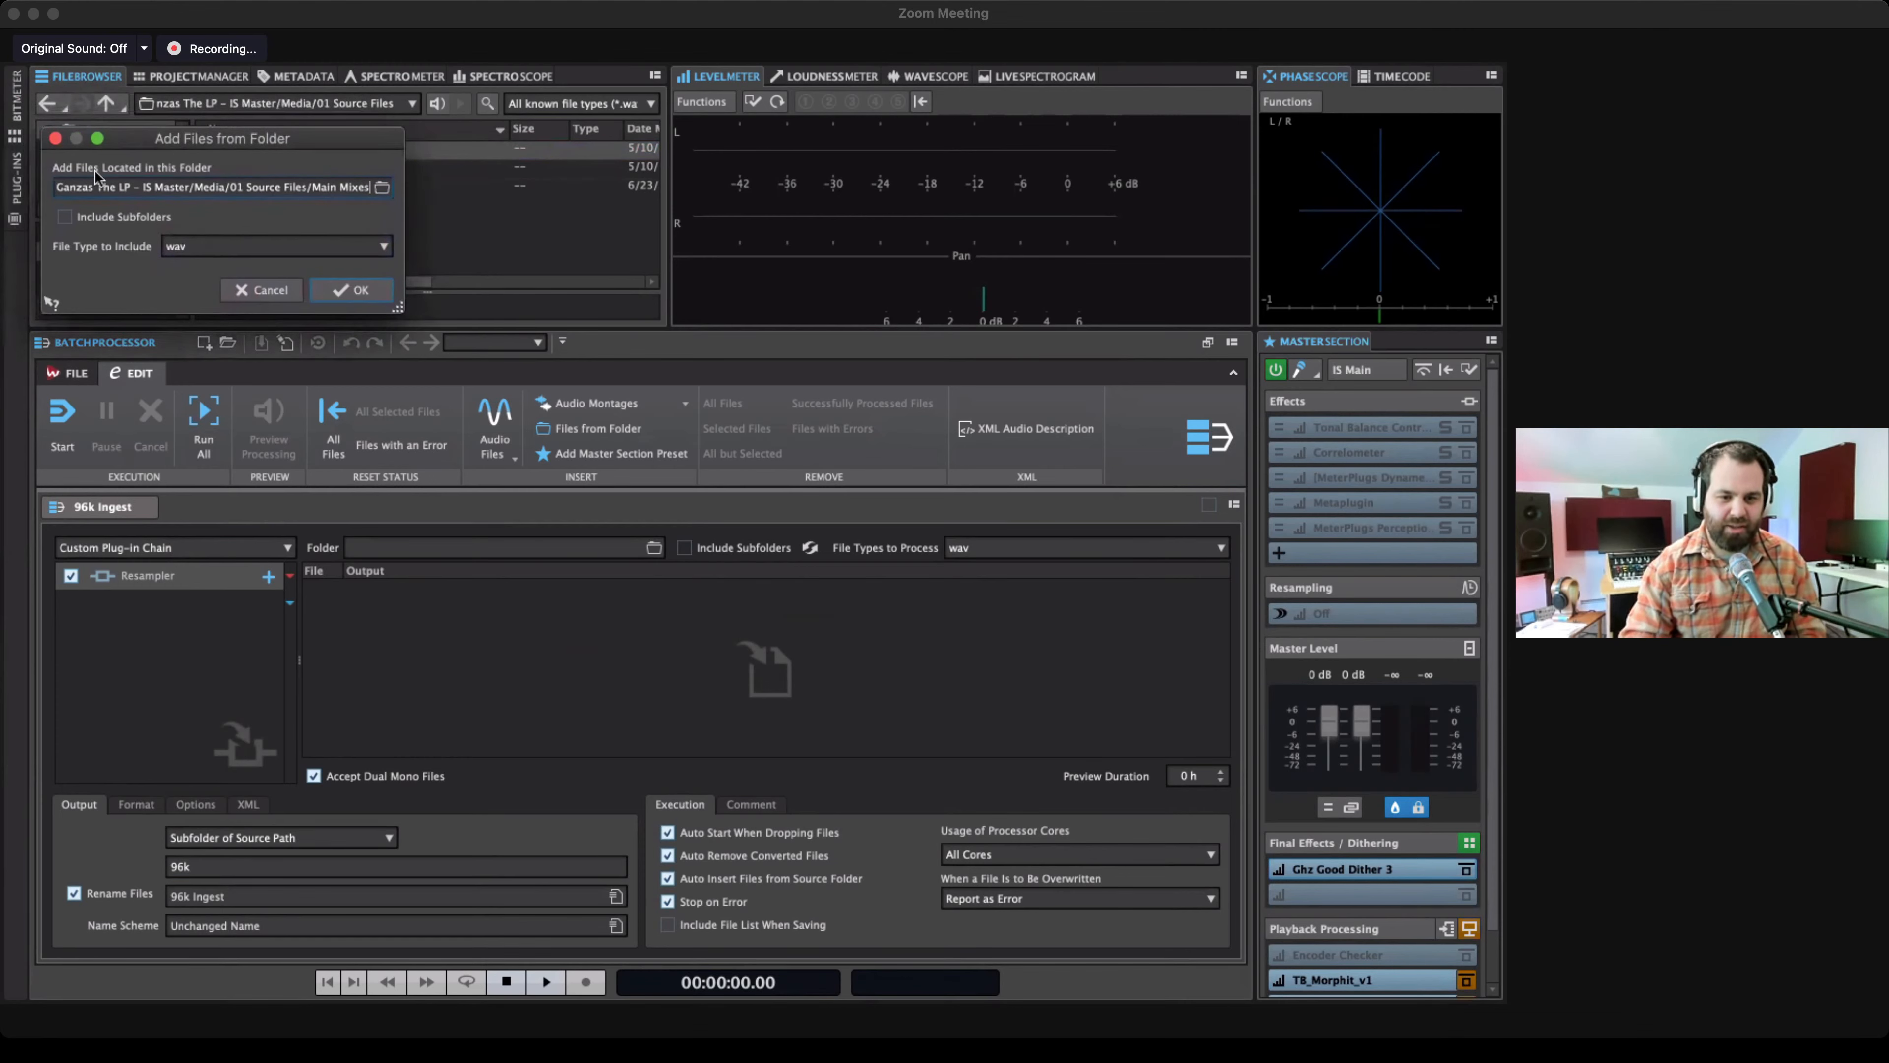
{"action": "left_click", "coordinate": [159, 215]}
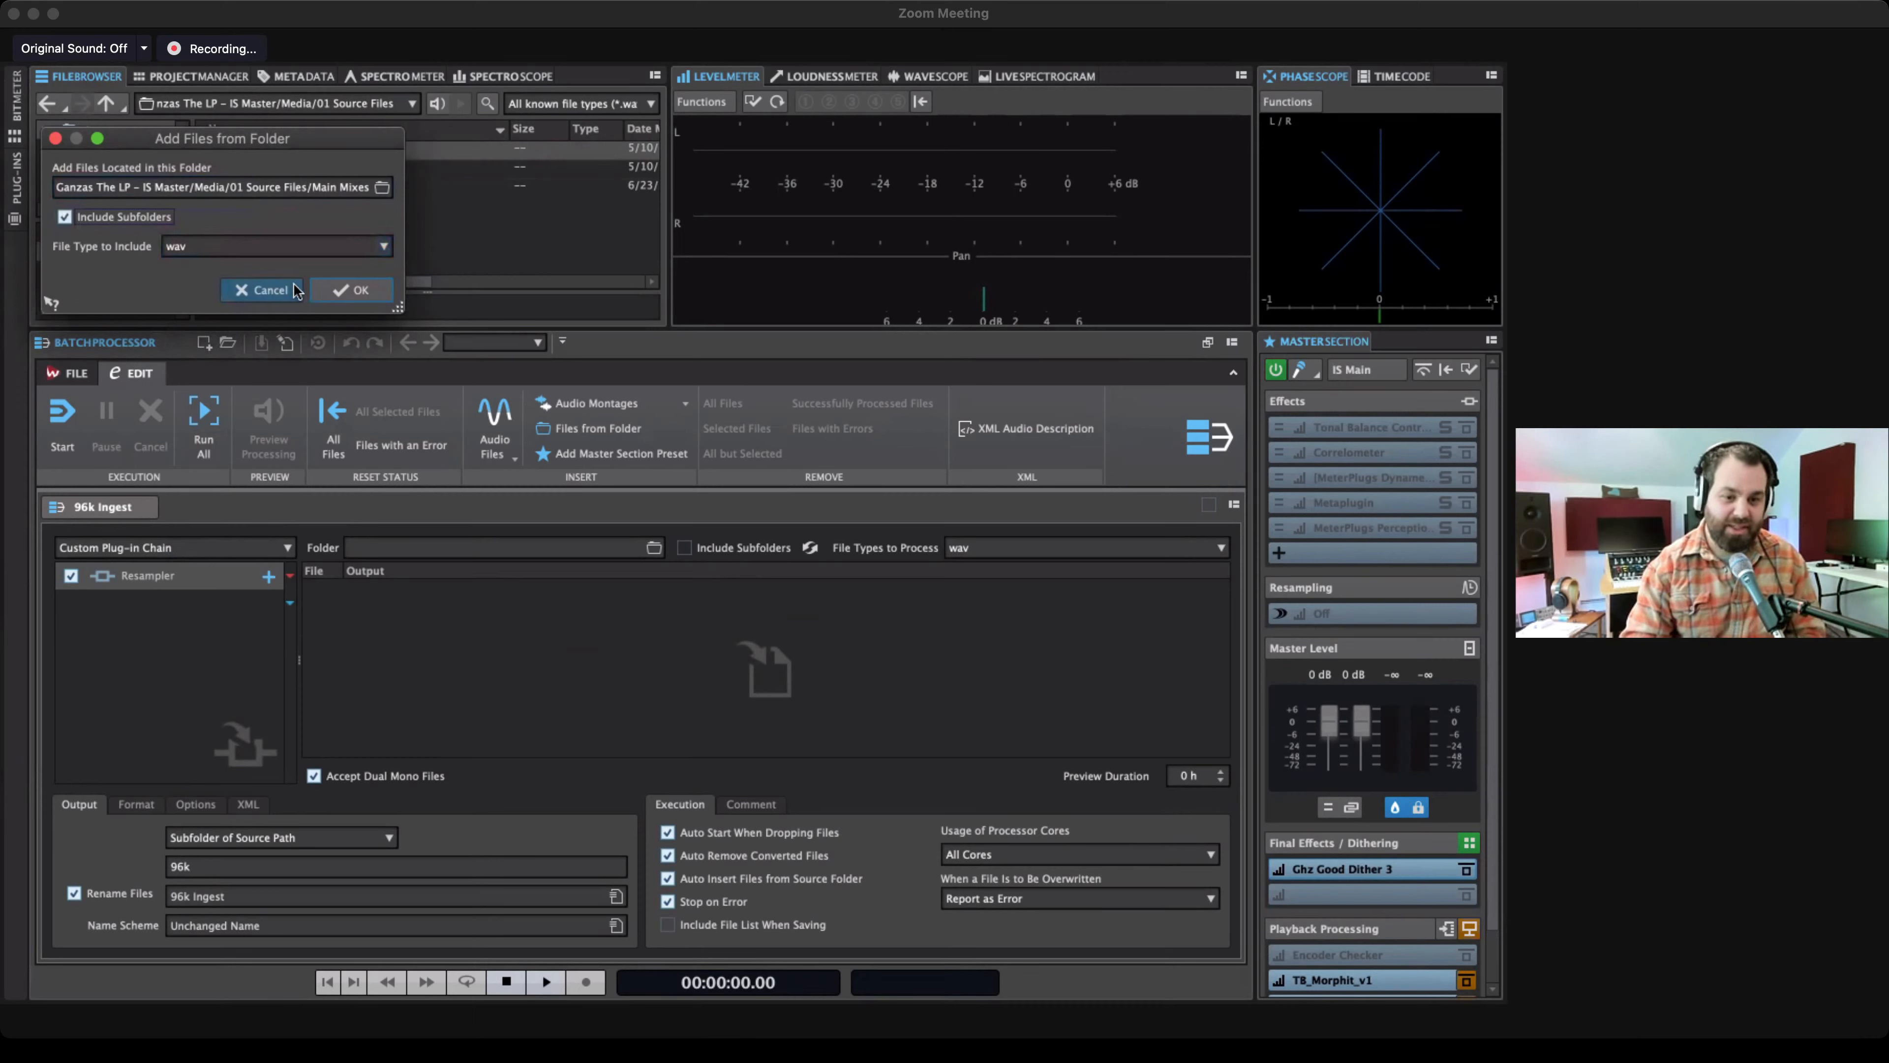
{"action": "left_click", "coordinate": [349, 289]}
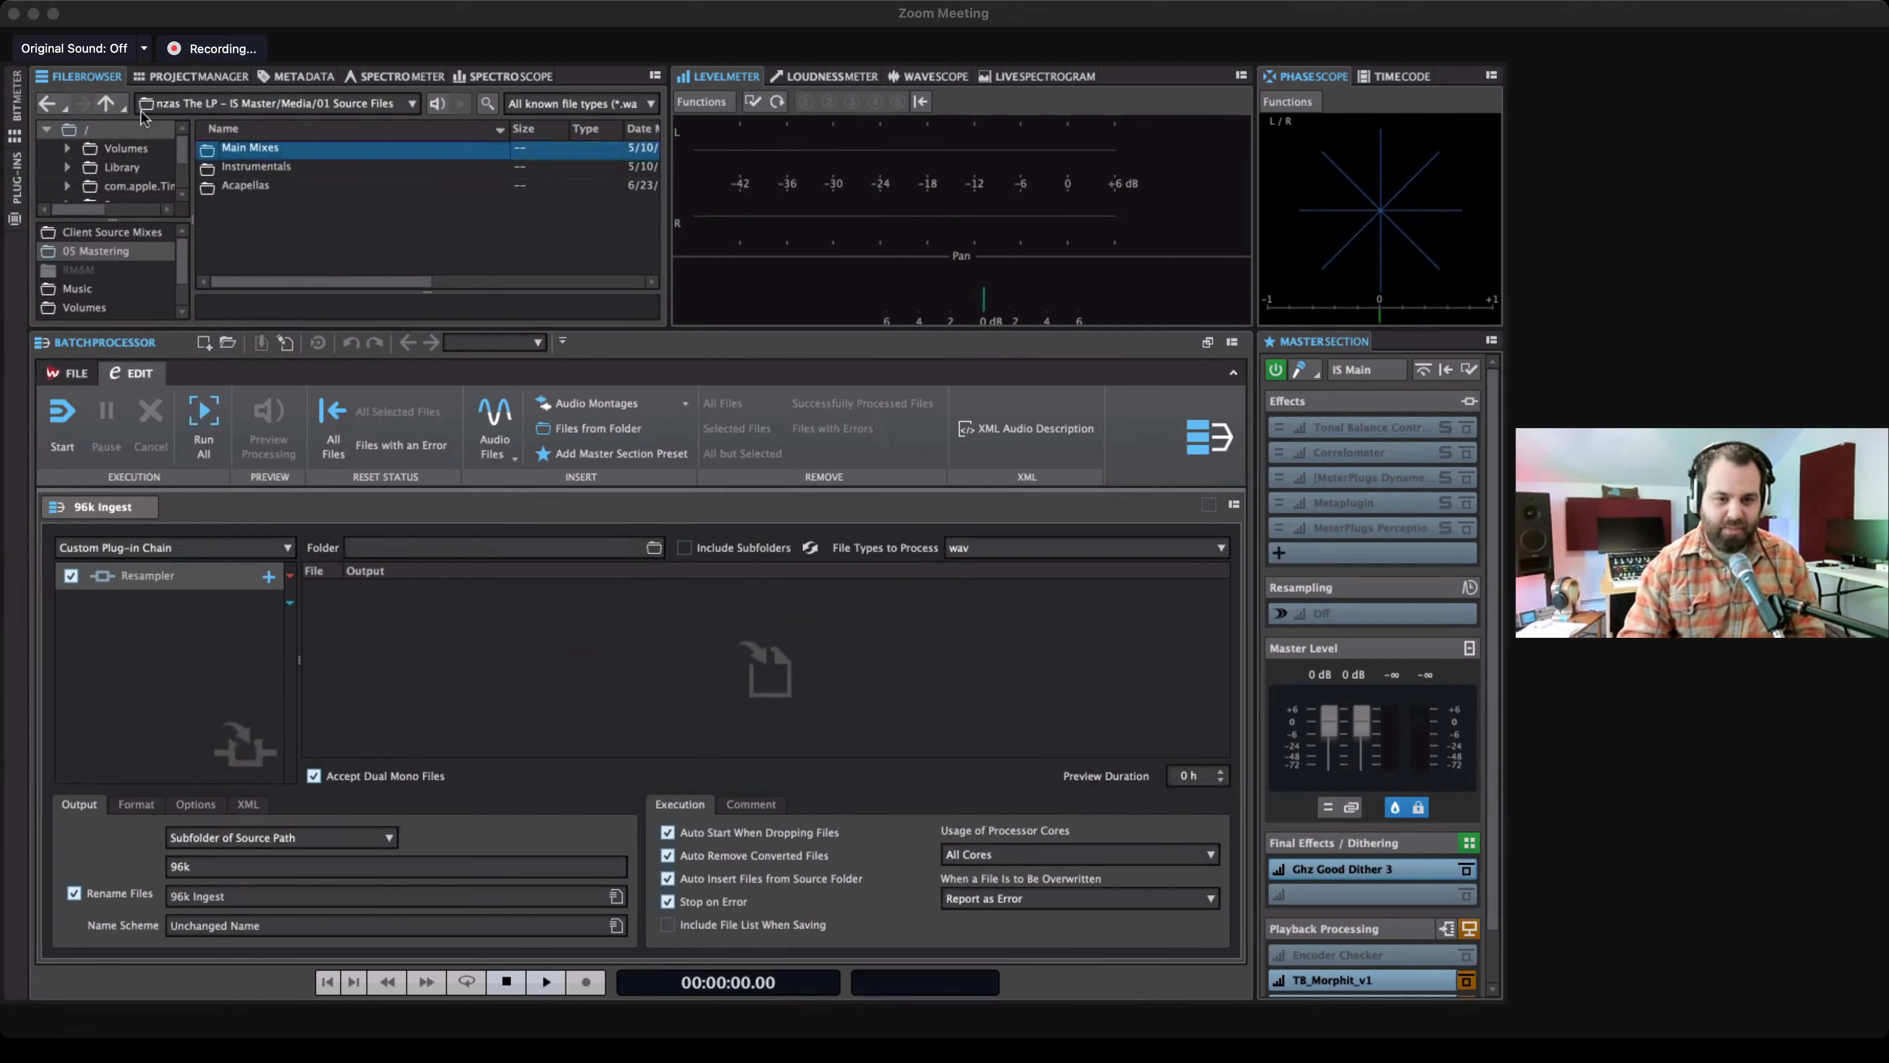
Try to add the wav files from the whole 01 Source Files folder, with subfolders included, to the batch.
{"action": "left_click", "coordinate": [105, 103]}
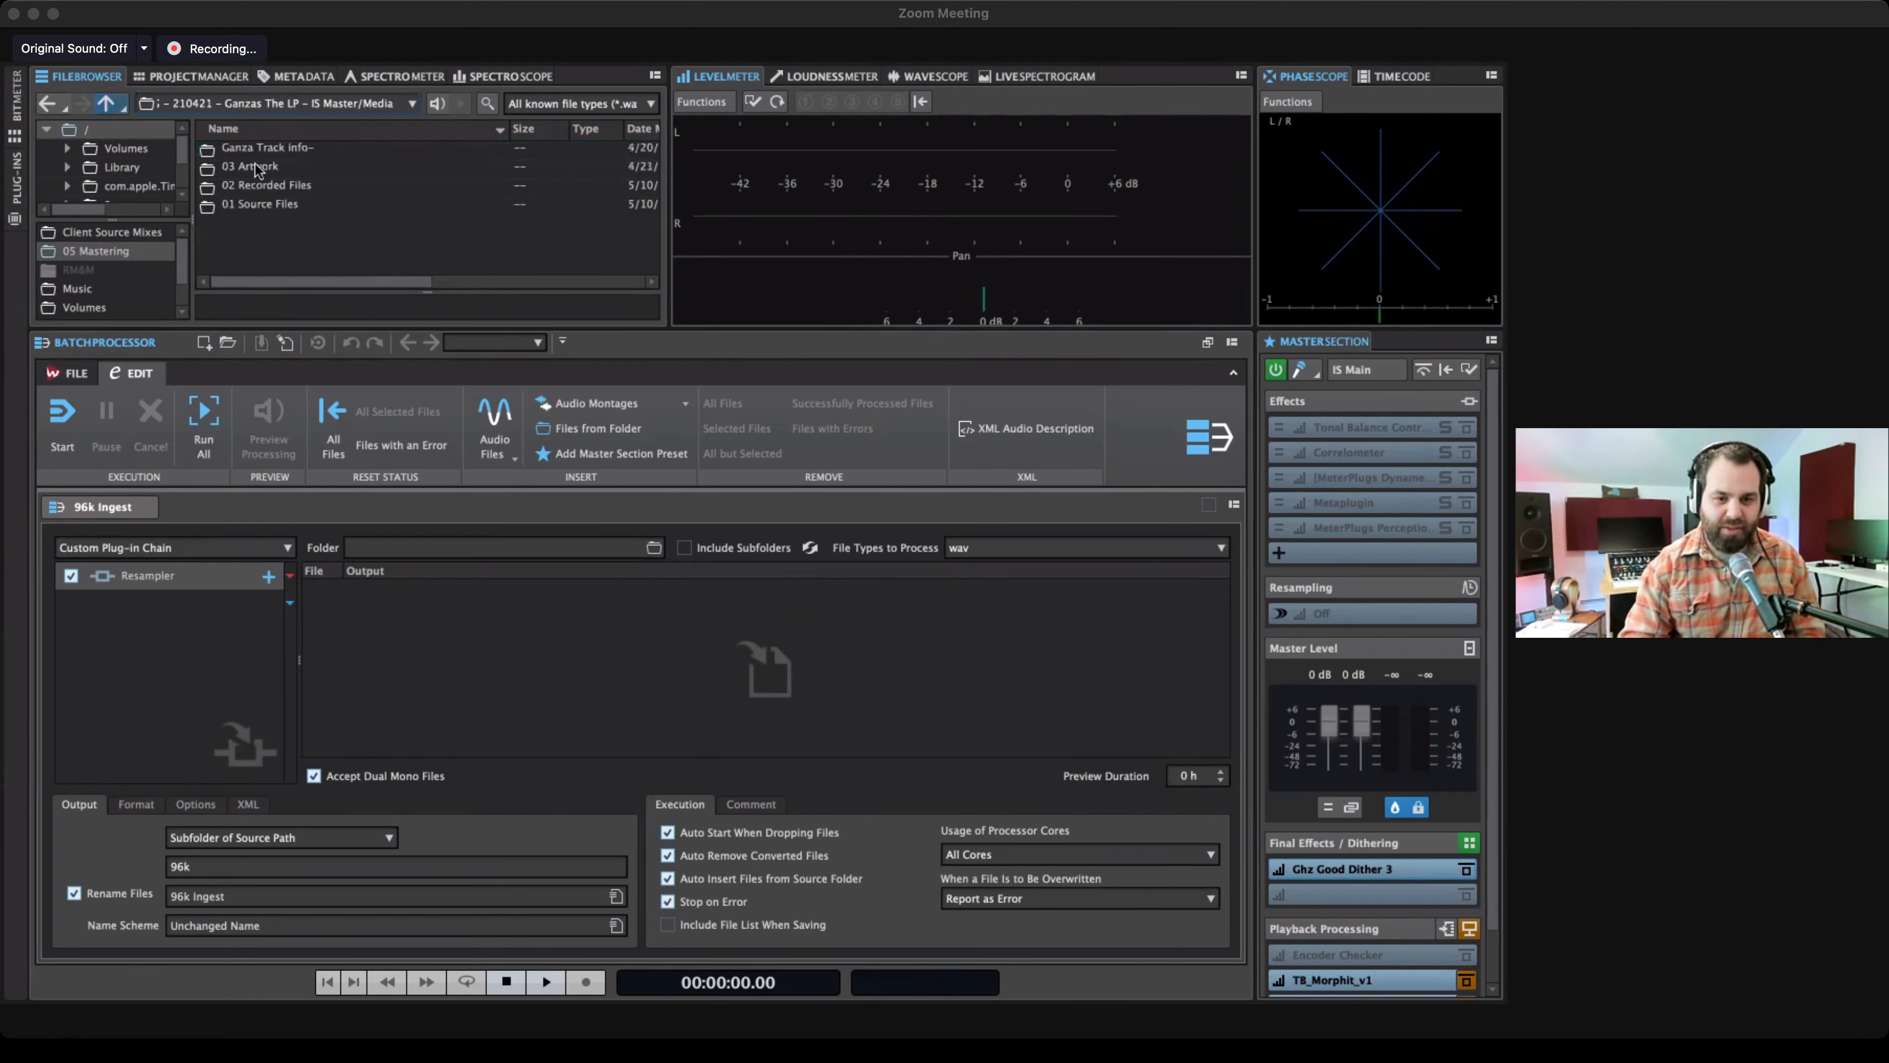
{"action": "left_click", "coordinate": [270, 200]}
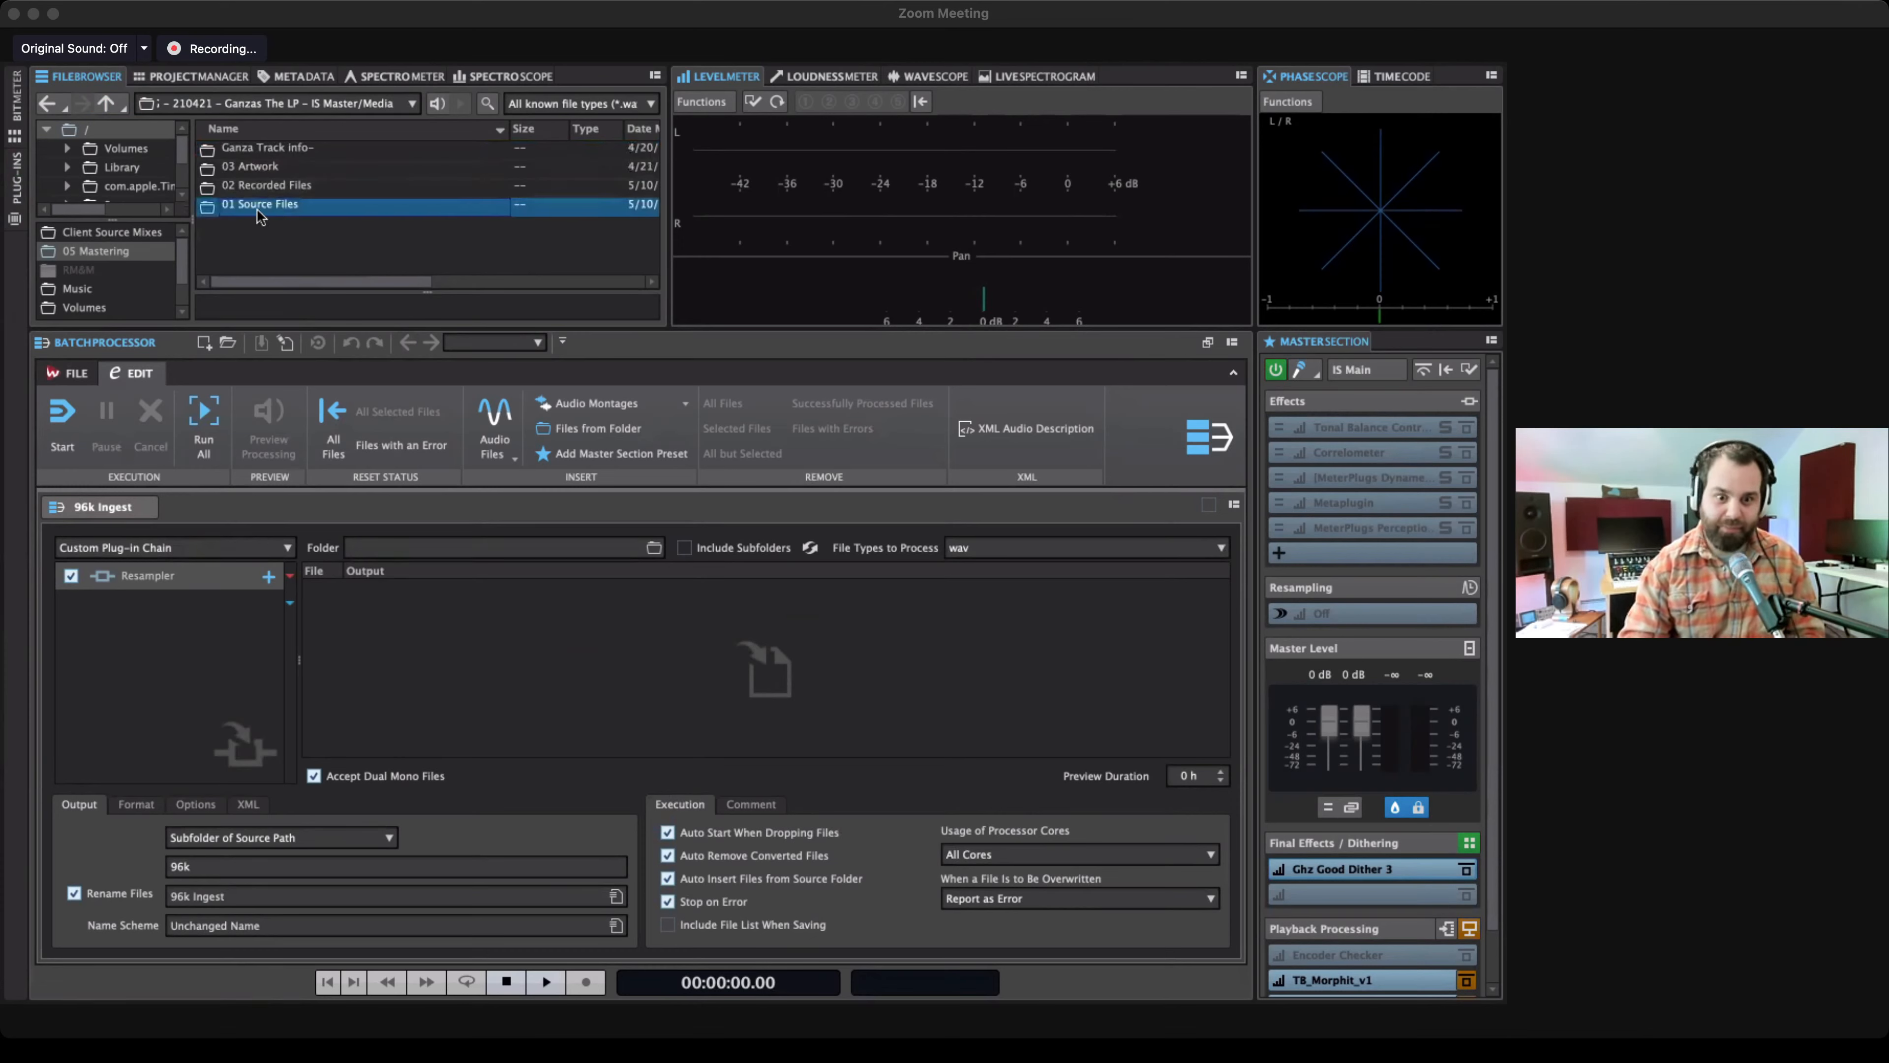
{"action": "left_click_drag", "start_coordinate": [261, 220], "coordinate": [519, 679]}
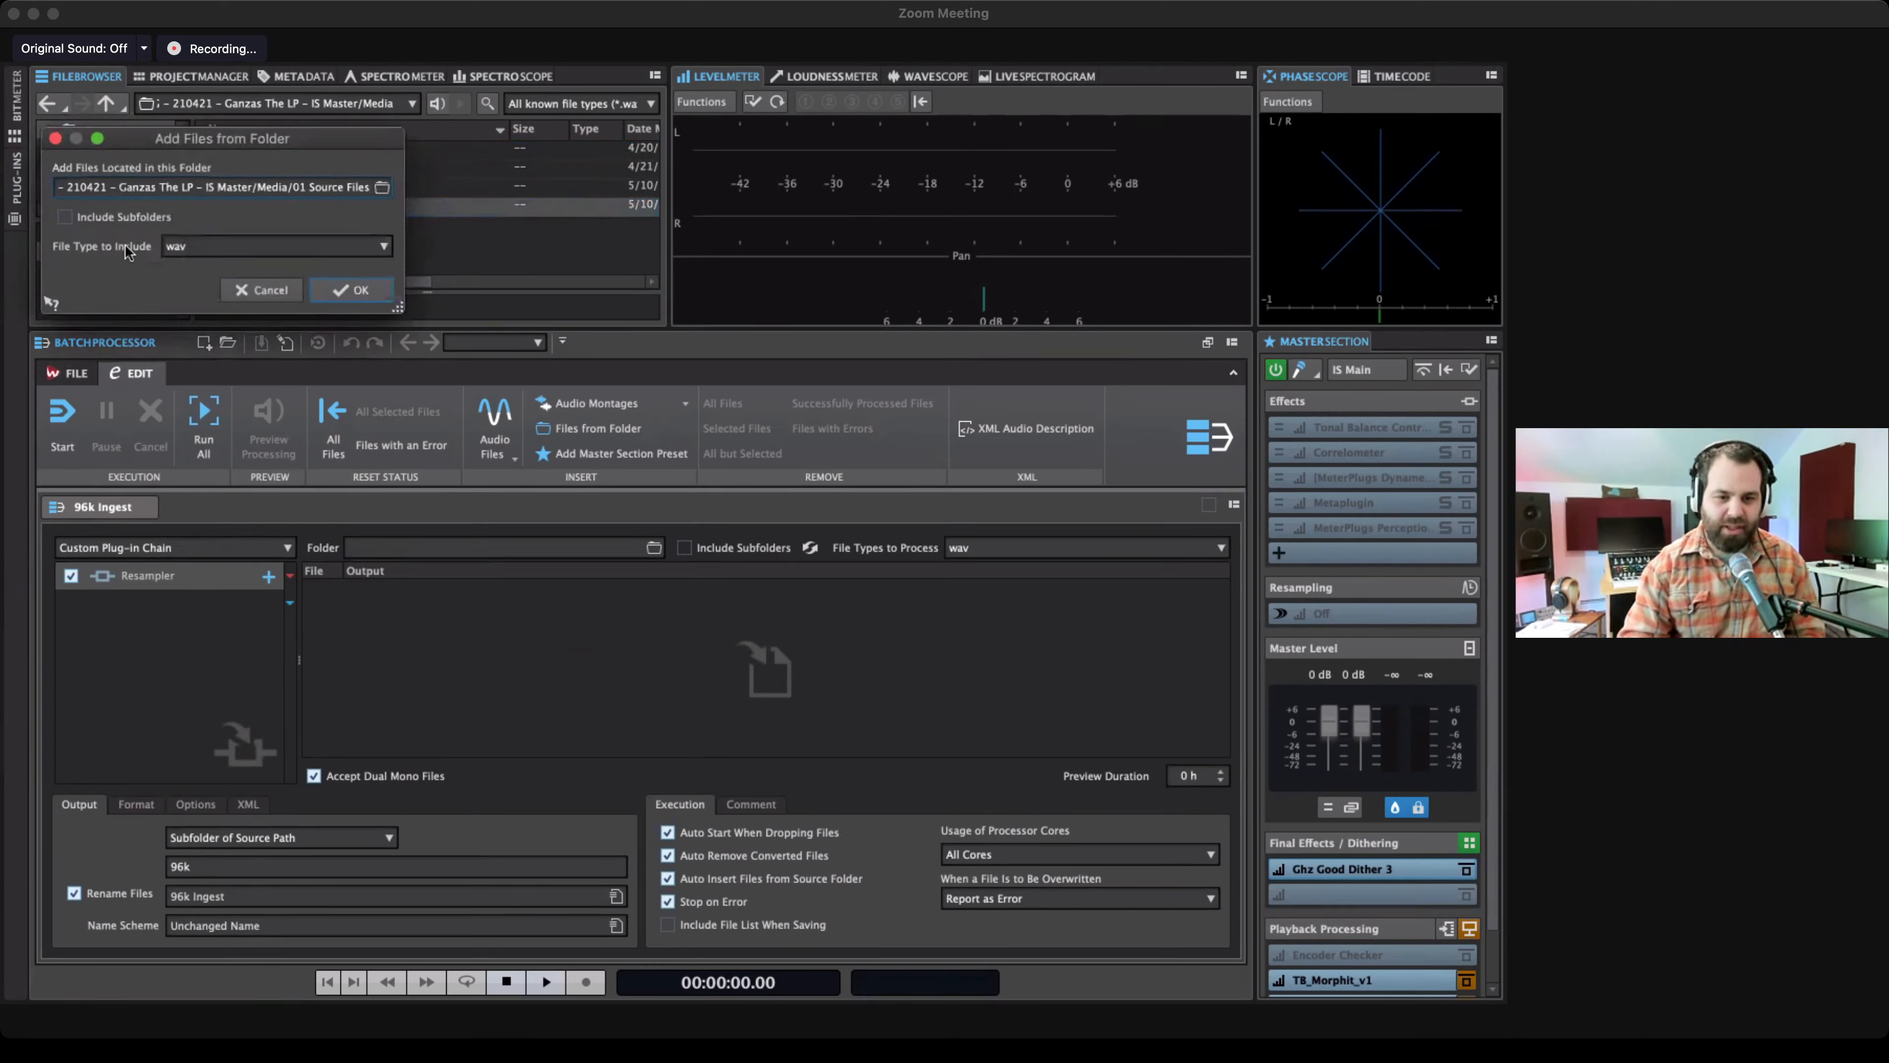
{"action": "left_click", "coordinate": [99, 213]}
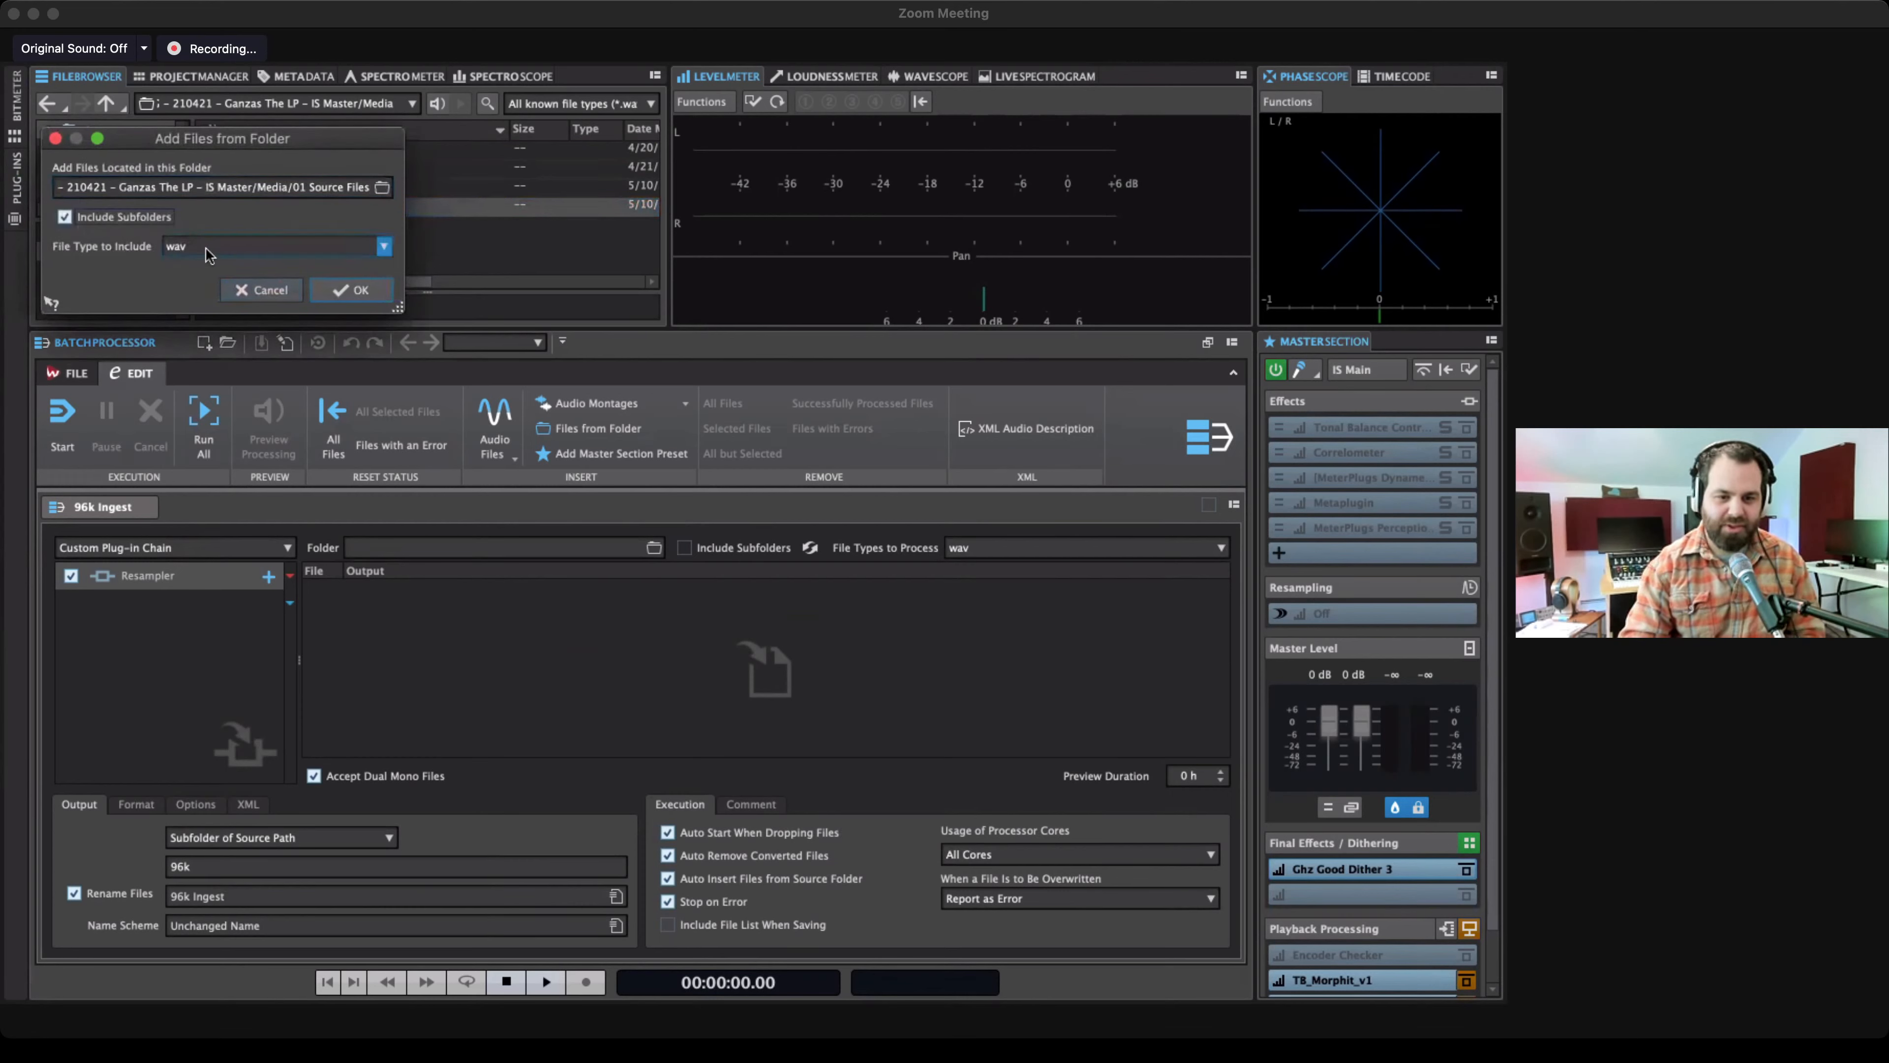
{"action": "left_click", "coordinate": [351, 289]}
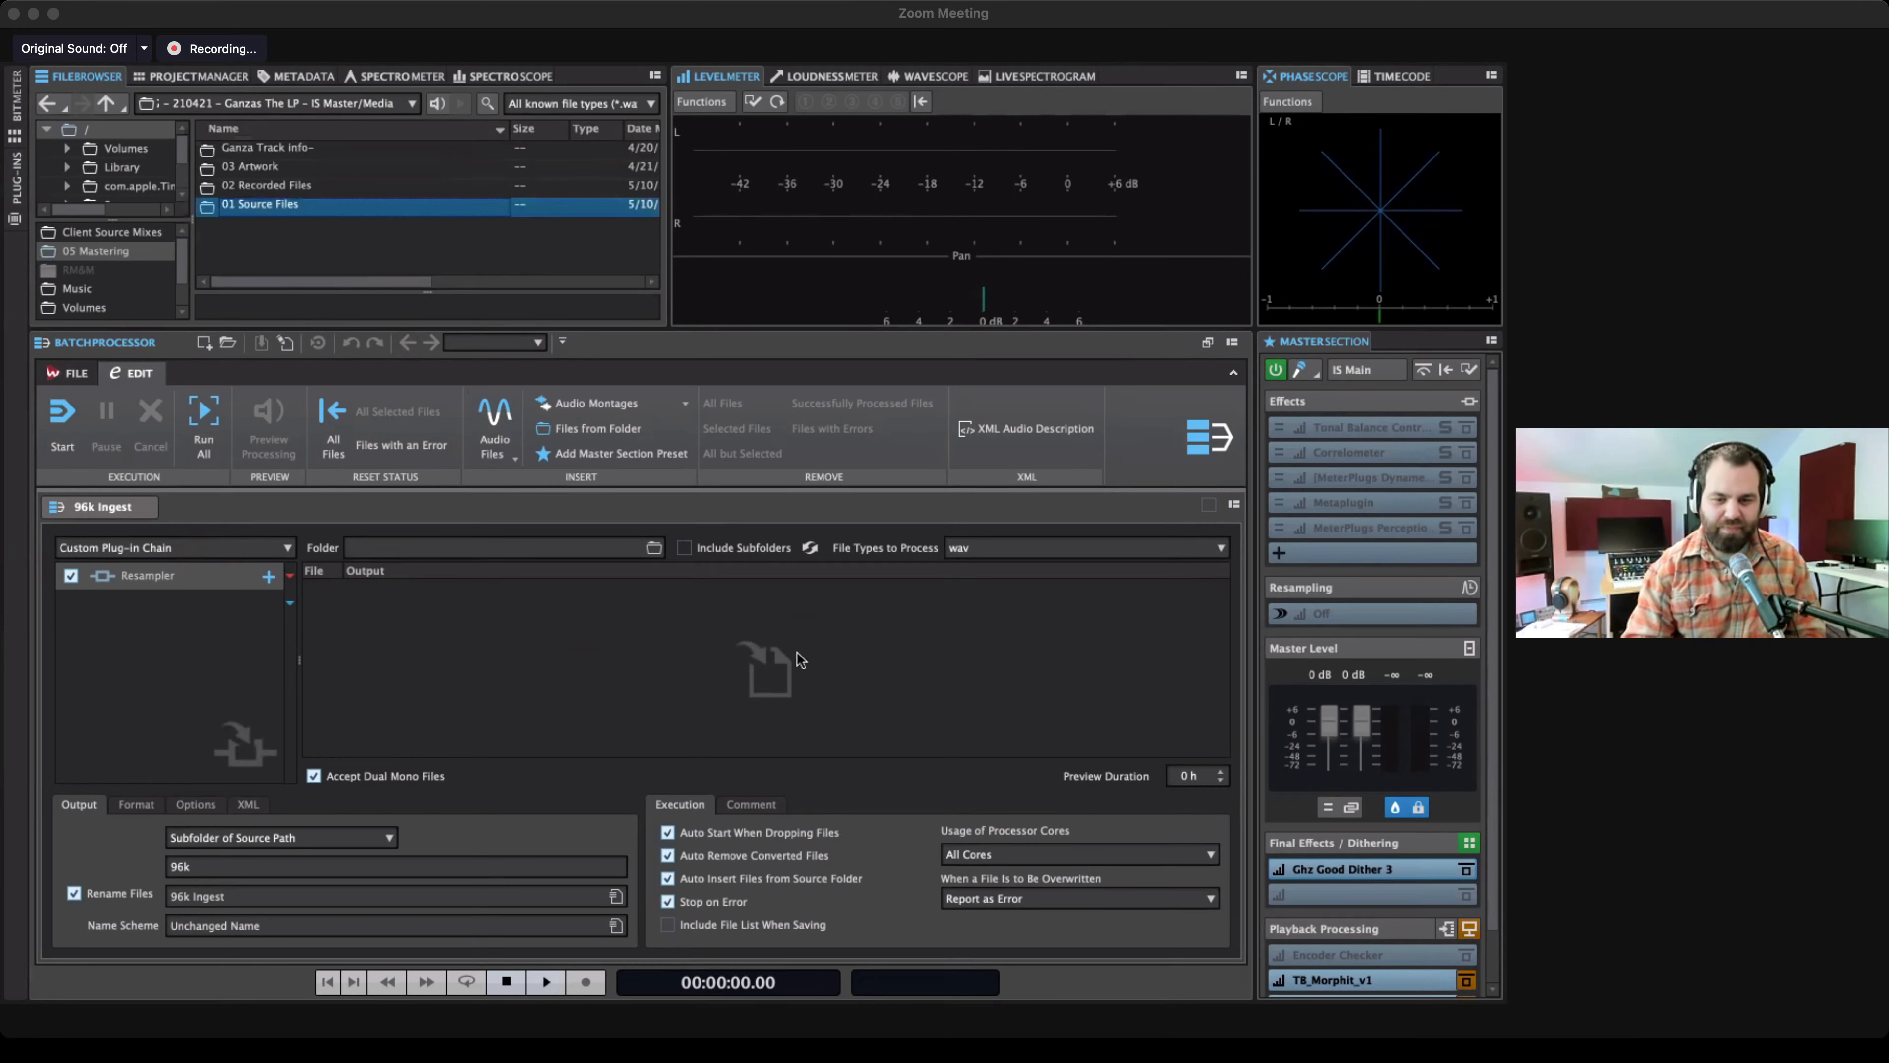
Check the file format of the Main Mixes, and add the aif, aiff files from 01 Source Files and its subfolders to the batch.
{"action": "double_click", "coordinate": [258, 203]}
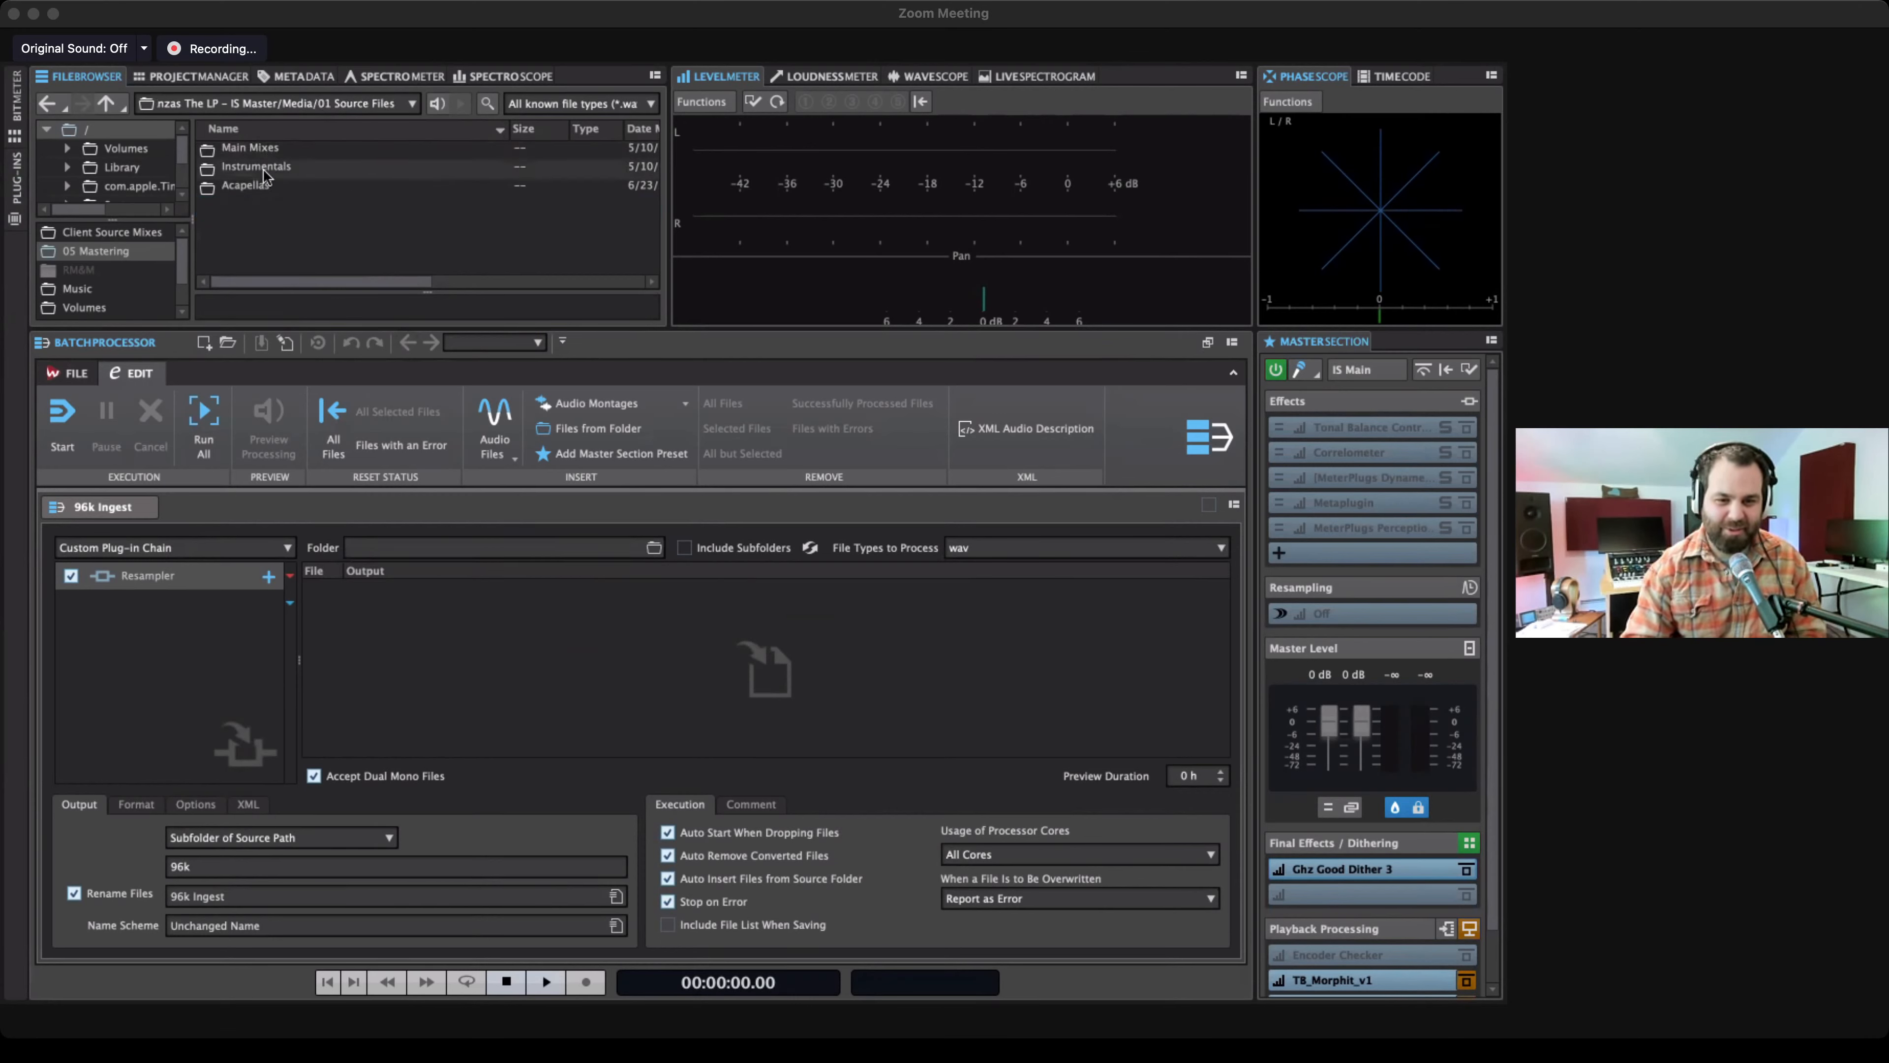
{"action": "double_click", "coordinate": [260, 148]}
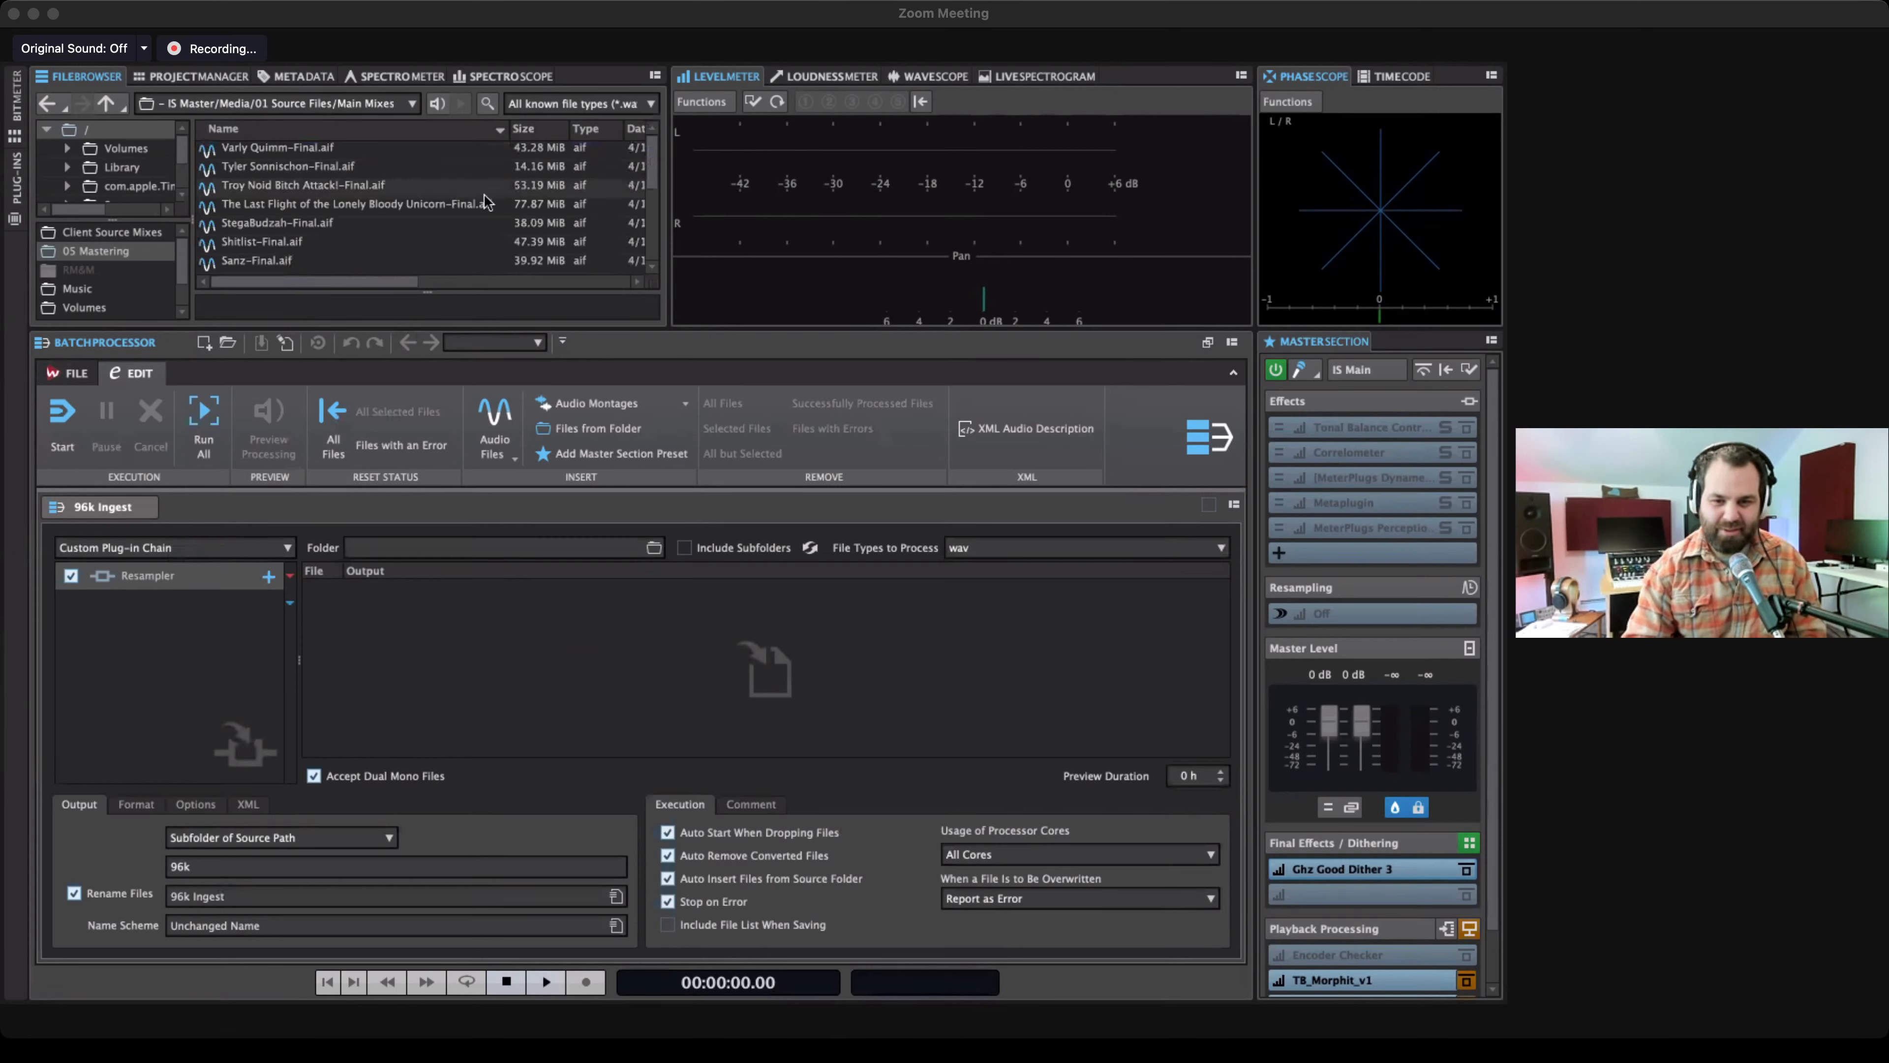
{"action": "left_click", "coordinate": [111, 106]}
{"action": "left_click", "coordinate": [112, 105]}
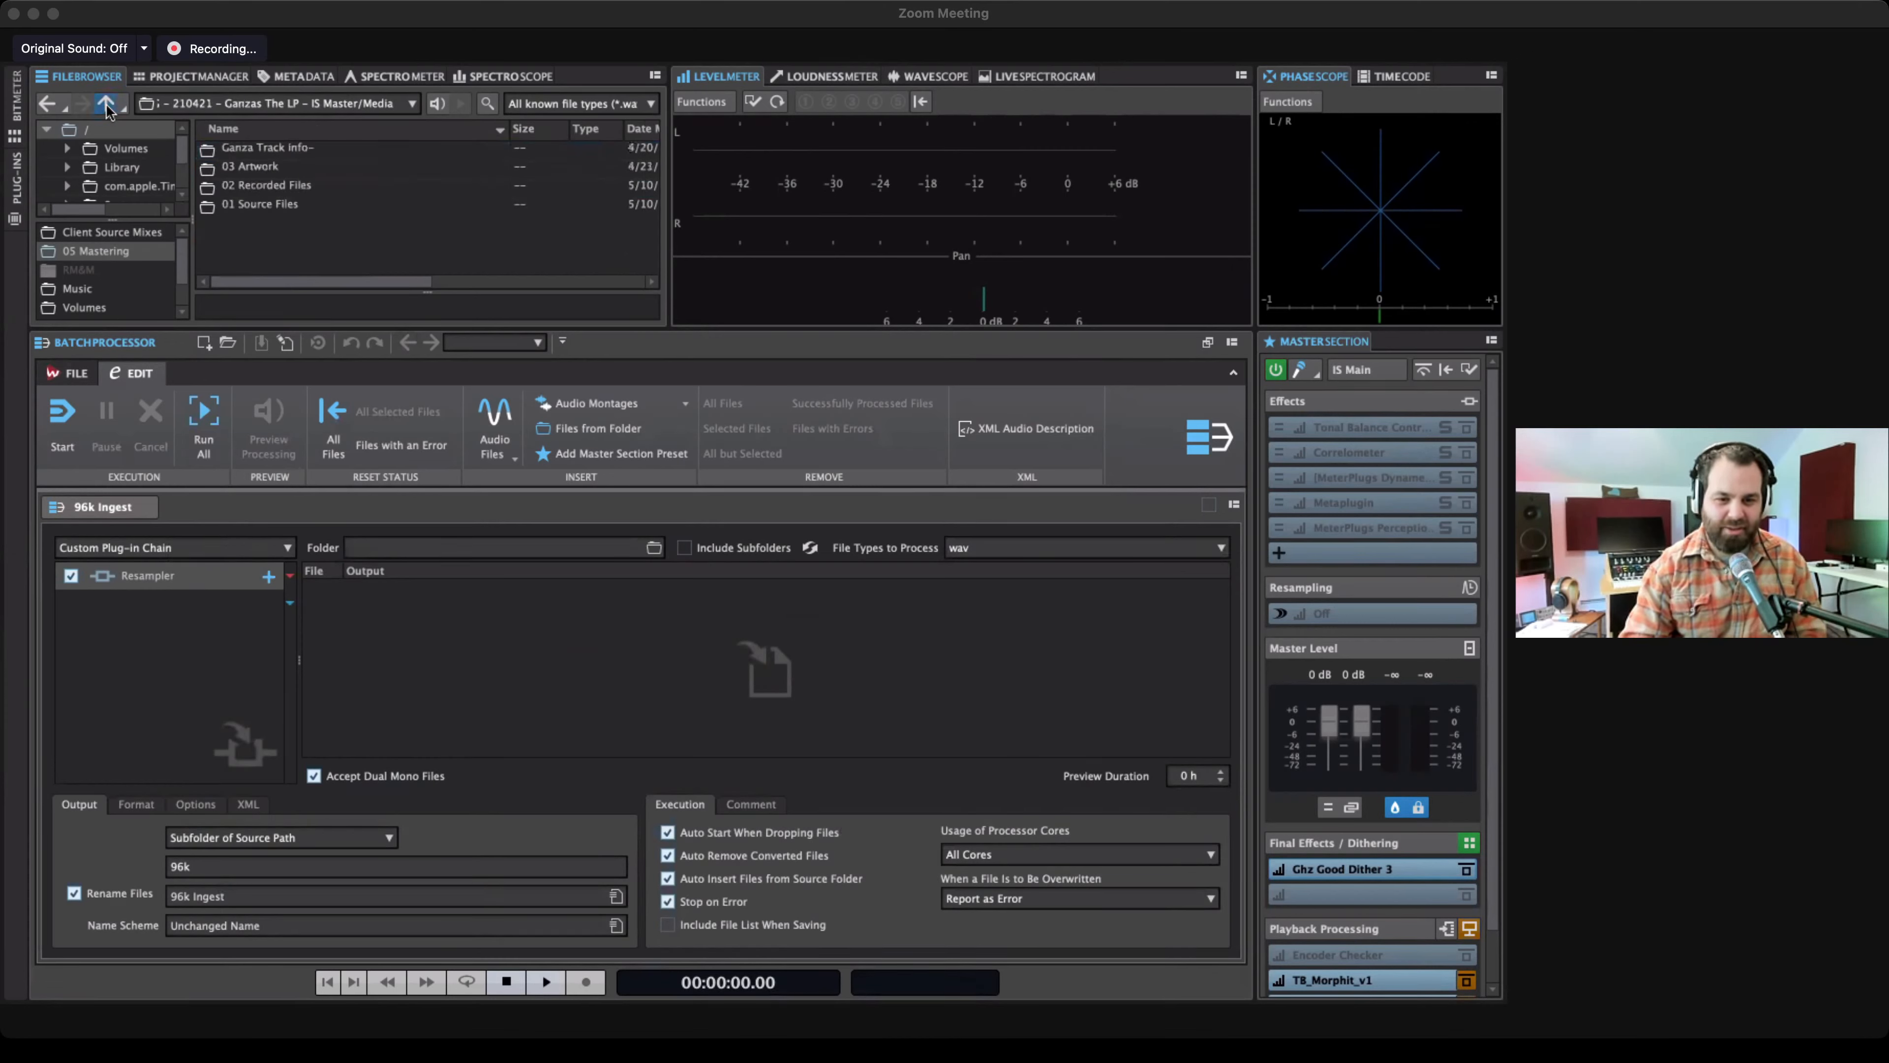
{"action": "left_click_drag", "start_coordinate": [267, 209], "coordinate": [544, 646]}
{"action": "left_click", "coordinate": [251, 246]}
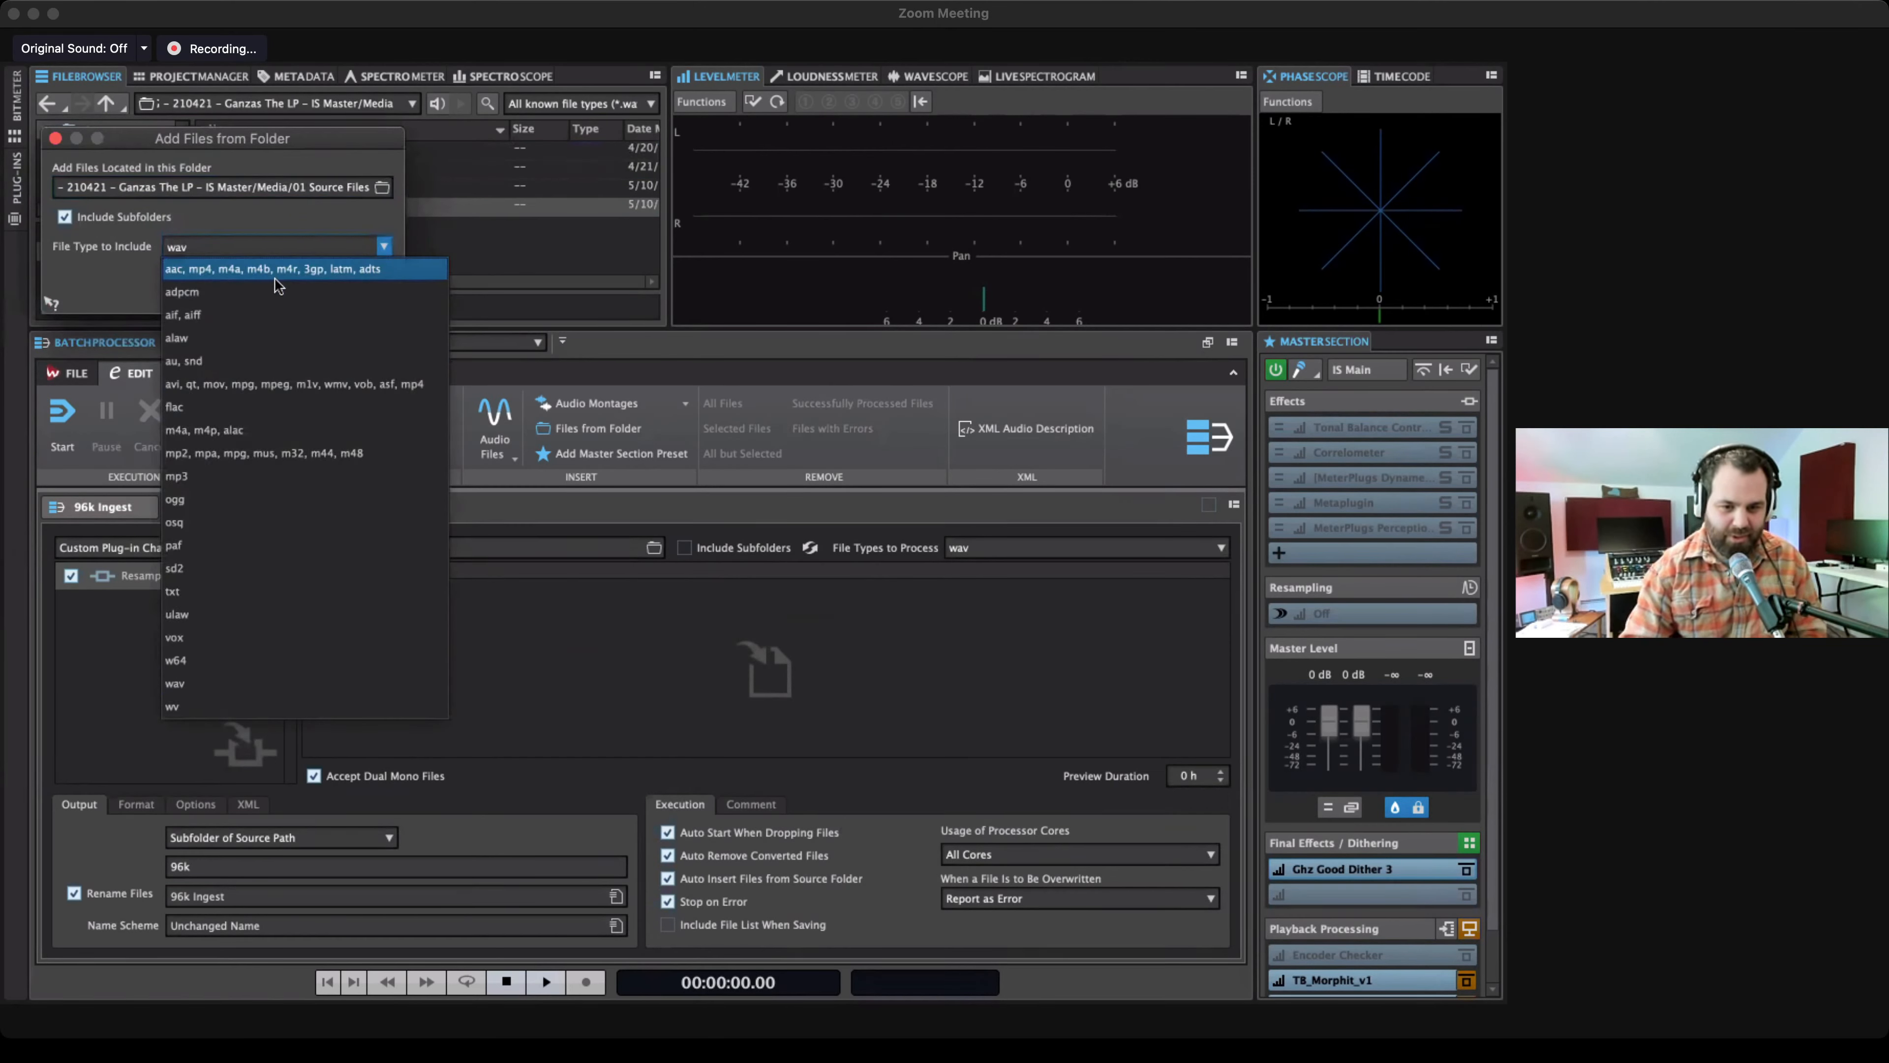
{"action": "left_click", "coordinate": [265, 313]}
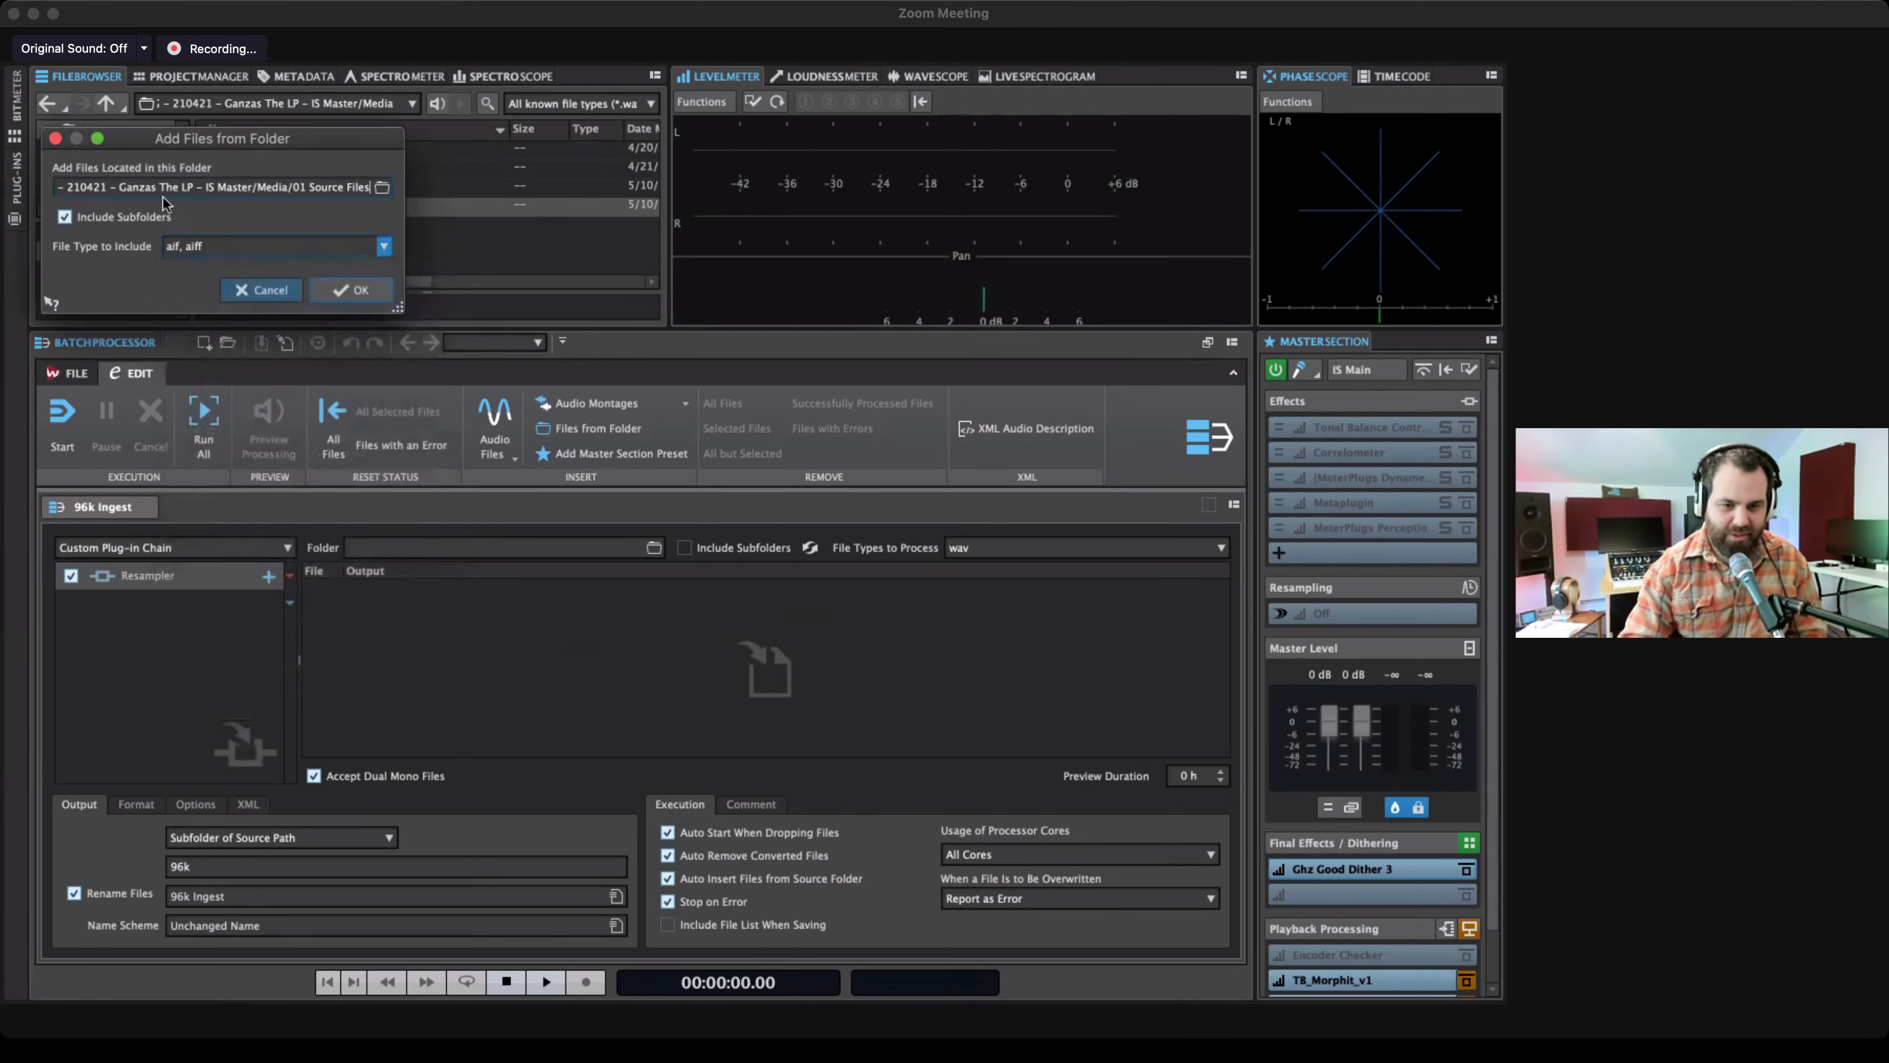
{"action": "left_click", "coordinate": [344, 288]}
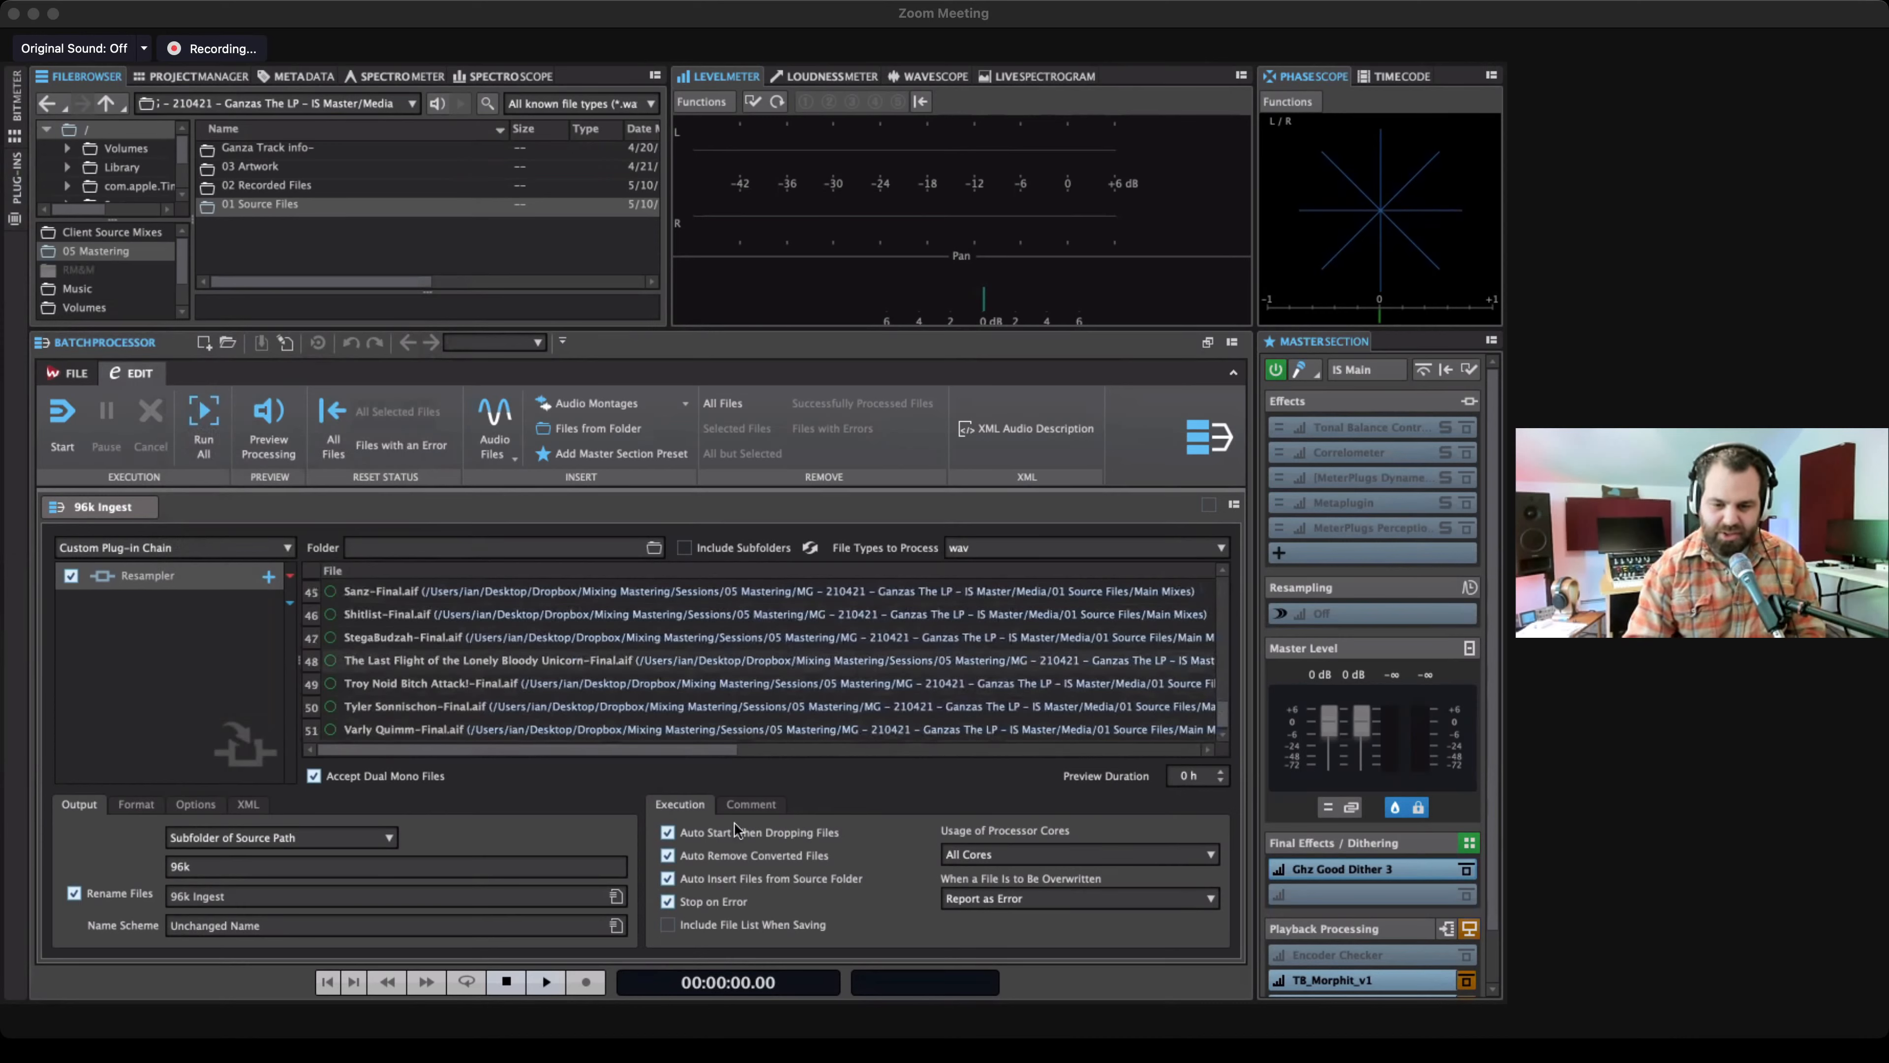
Set the batch's file types to process to All Audio File Types and start the batch processing.
{"action": "scroll", "coordinate": [758, 647], "scroll_direction": "up", "scroll_amount": 5}
{"action": "scroll", "coordinate": [759, 649], "scroll_direction": "up", "scroll_amount": 9}
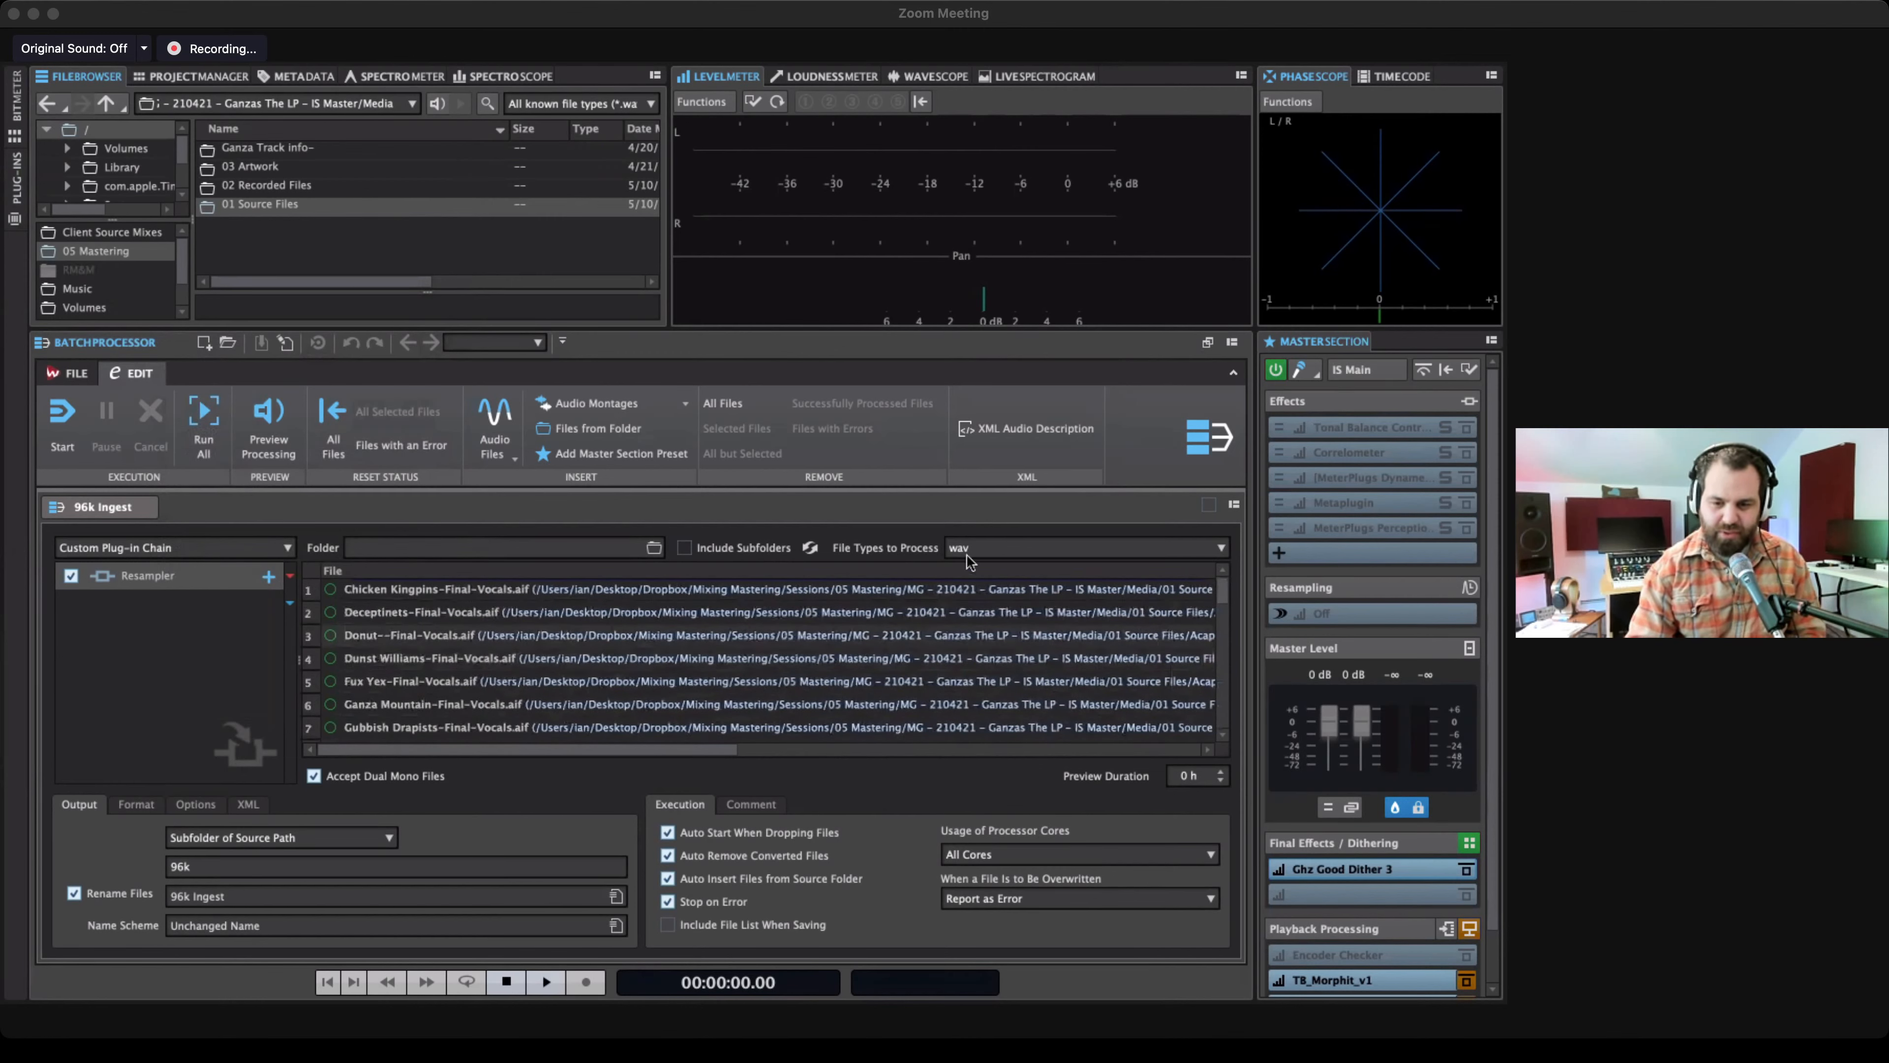
{"action": "left_click", "coordinate": [1018, 547]}
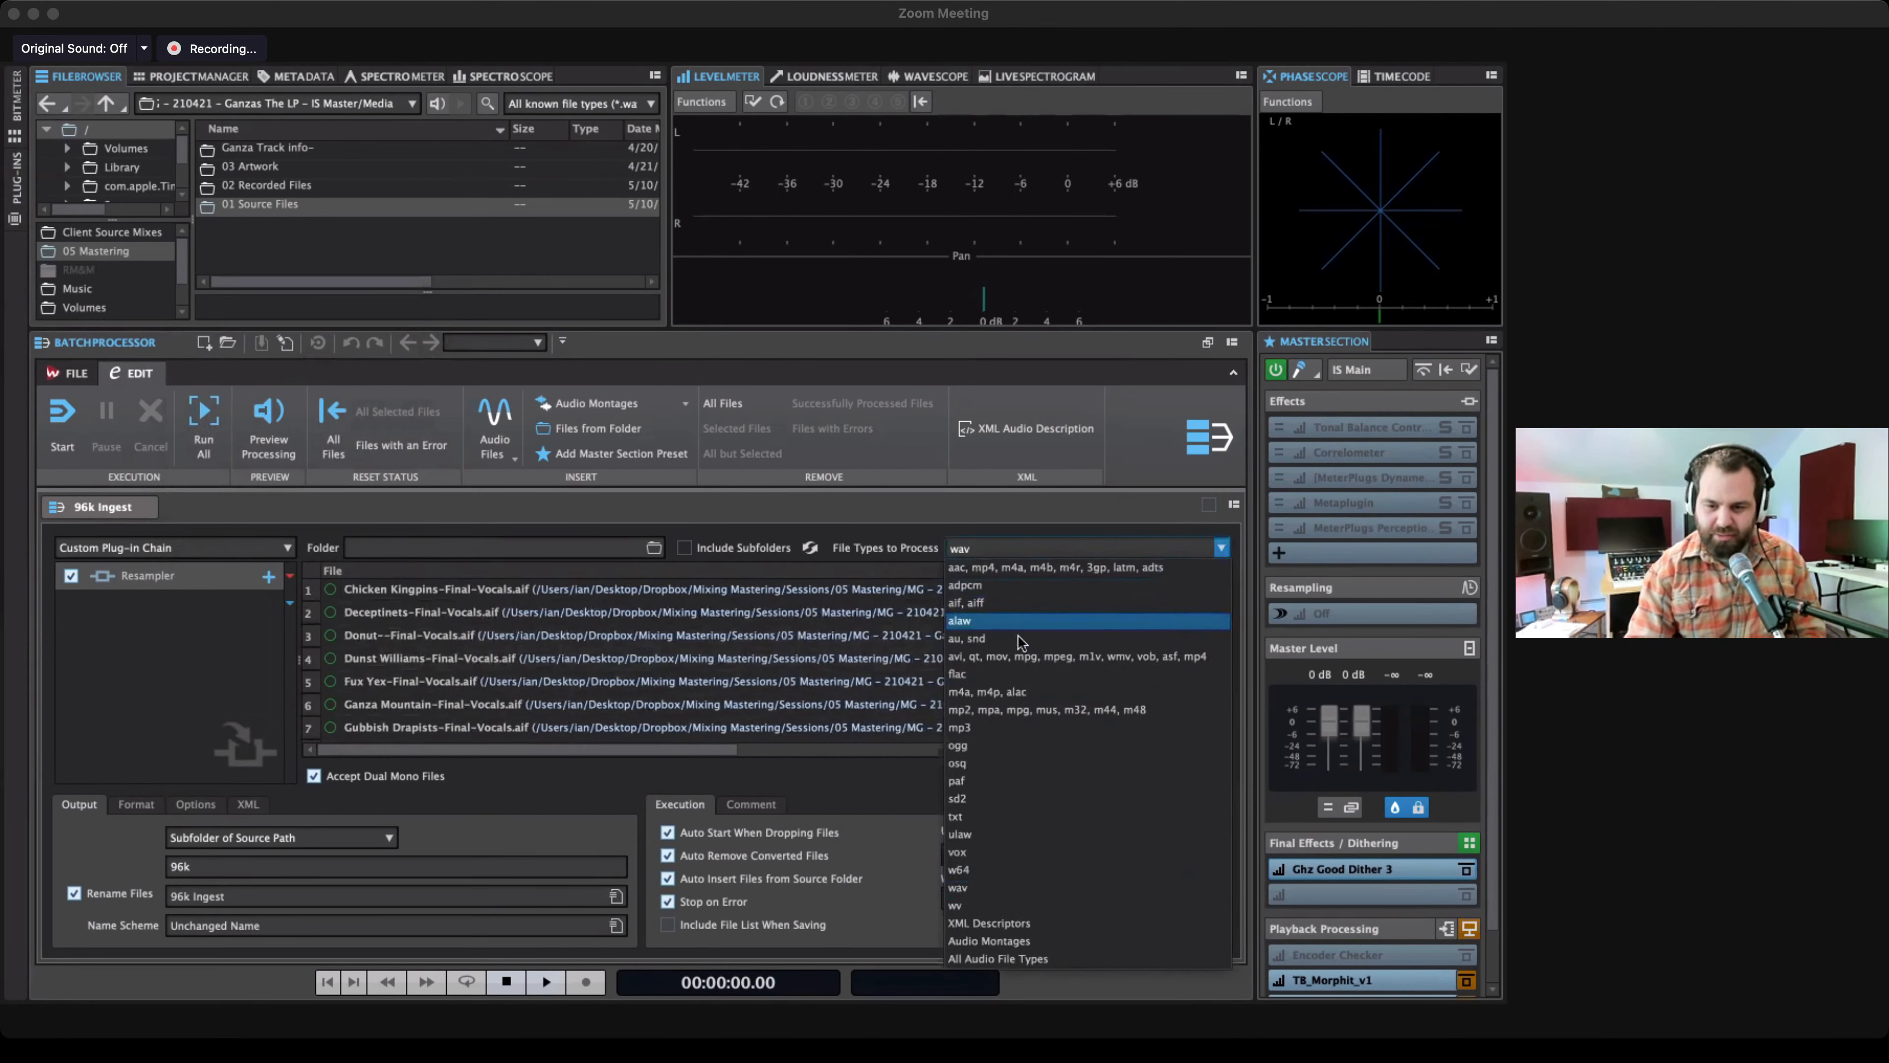
{"action": "left_click", "coordinate": [1013, 604]}
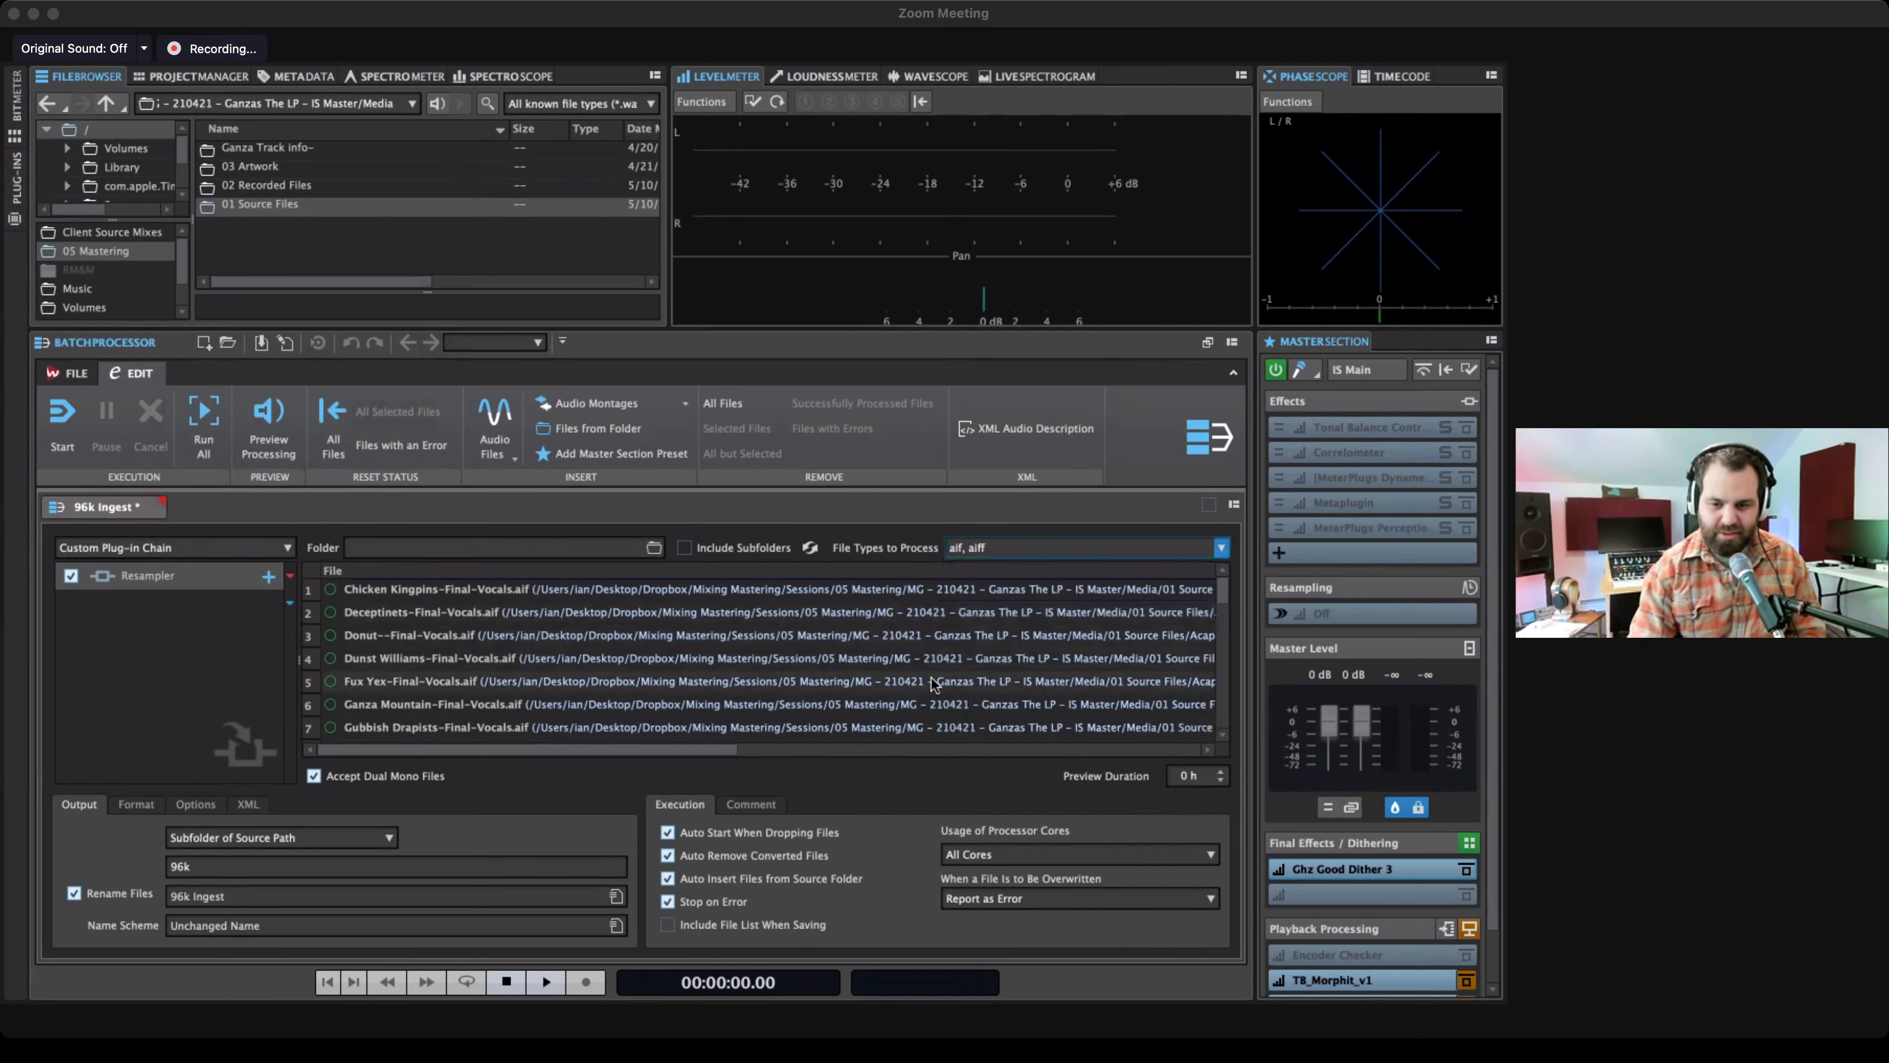
{"action": "left_click", "coordinate": [1061, 549]}
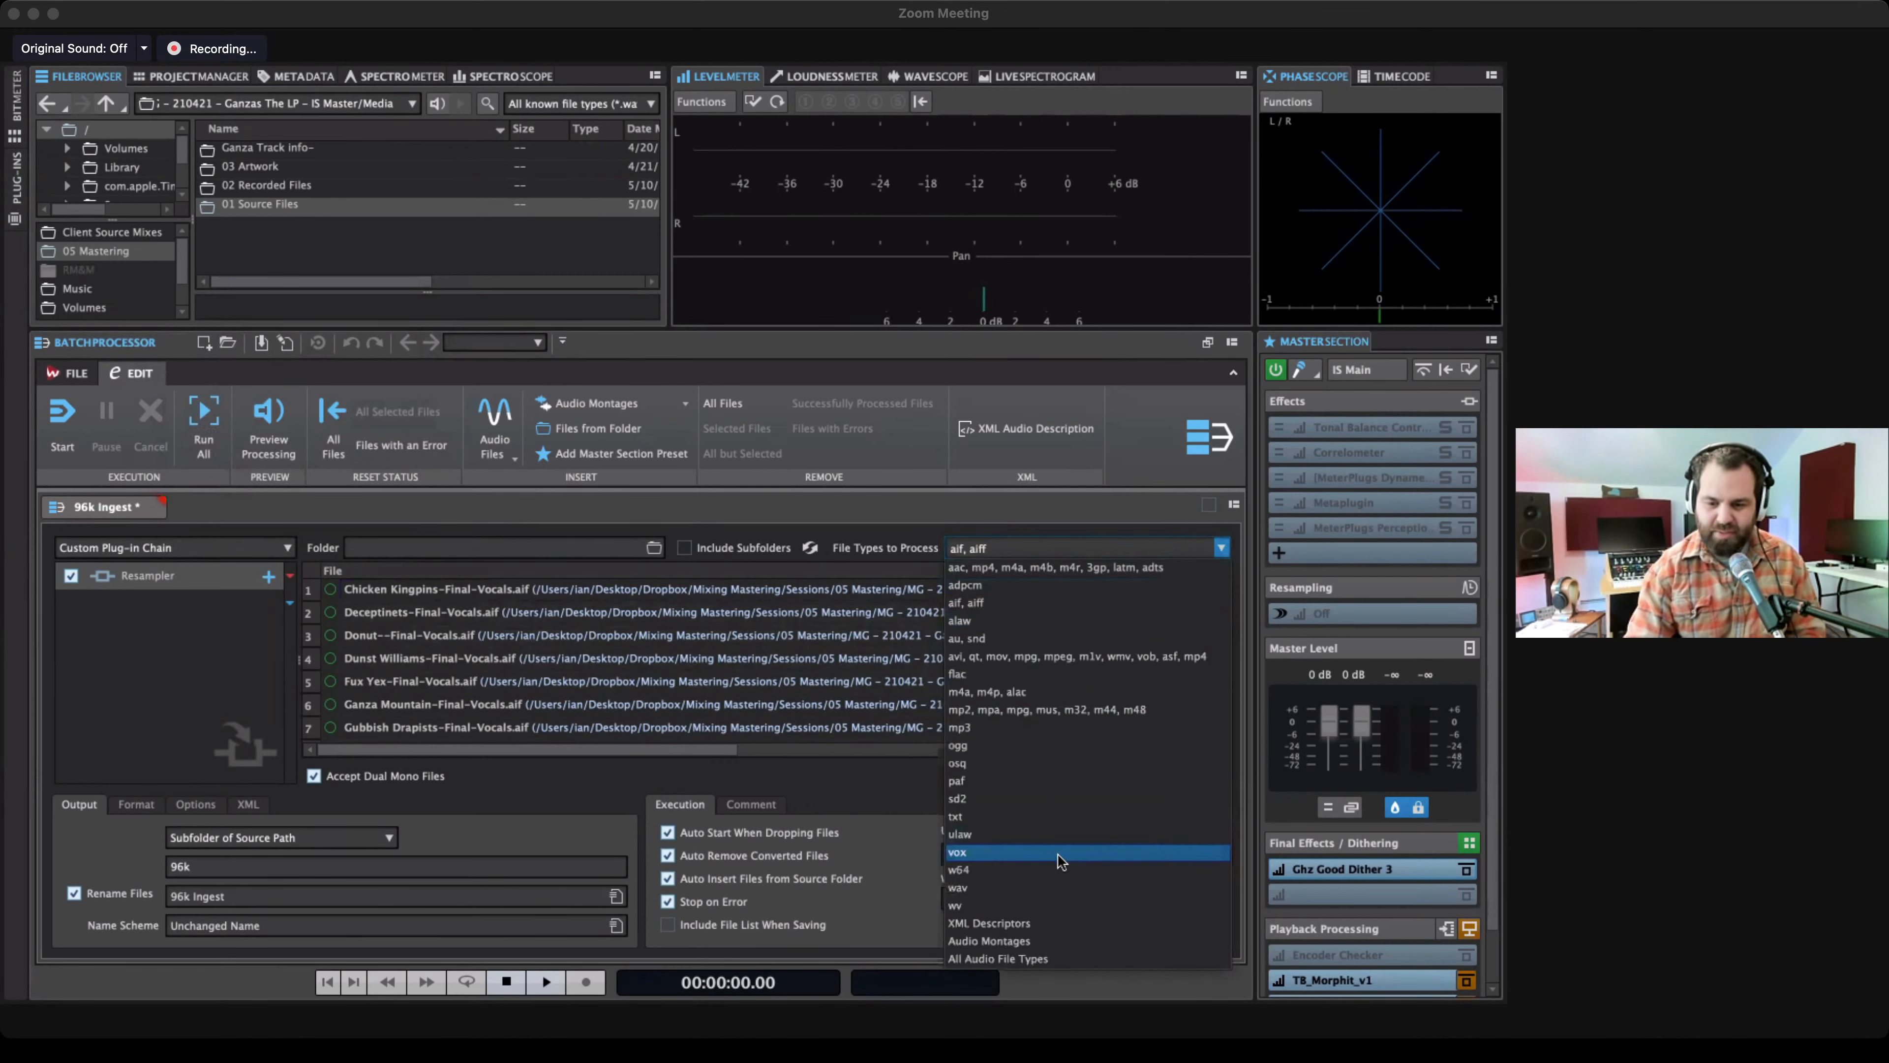
{"action": "left_click", "coordinate": [1034, 958]}
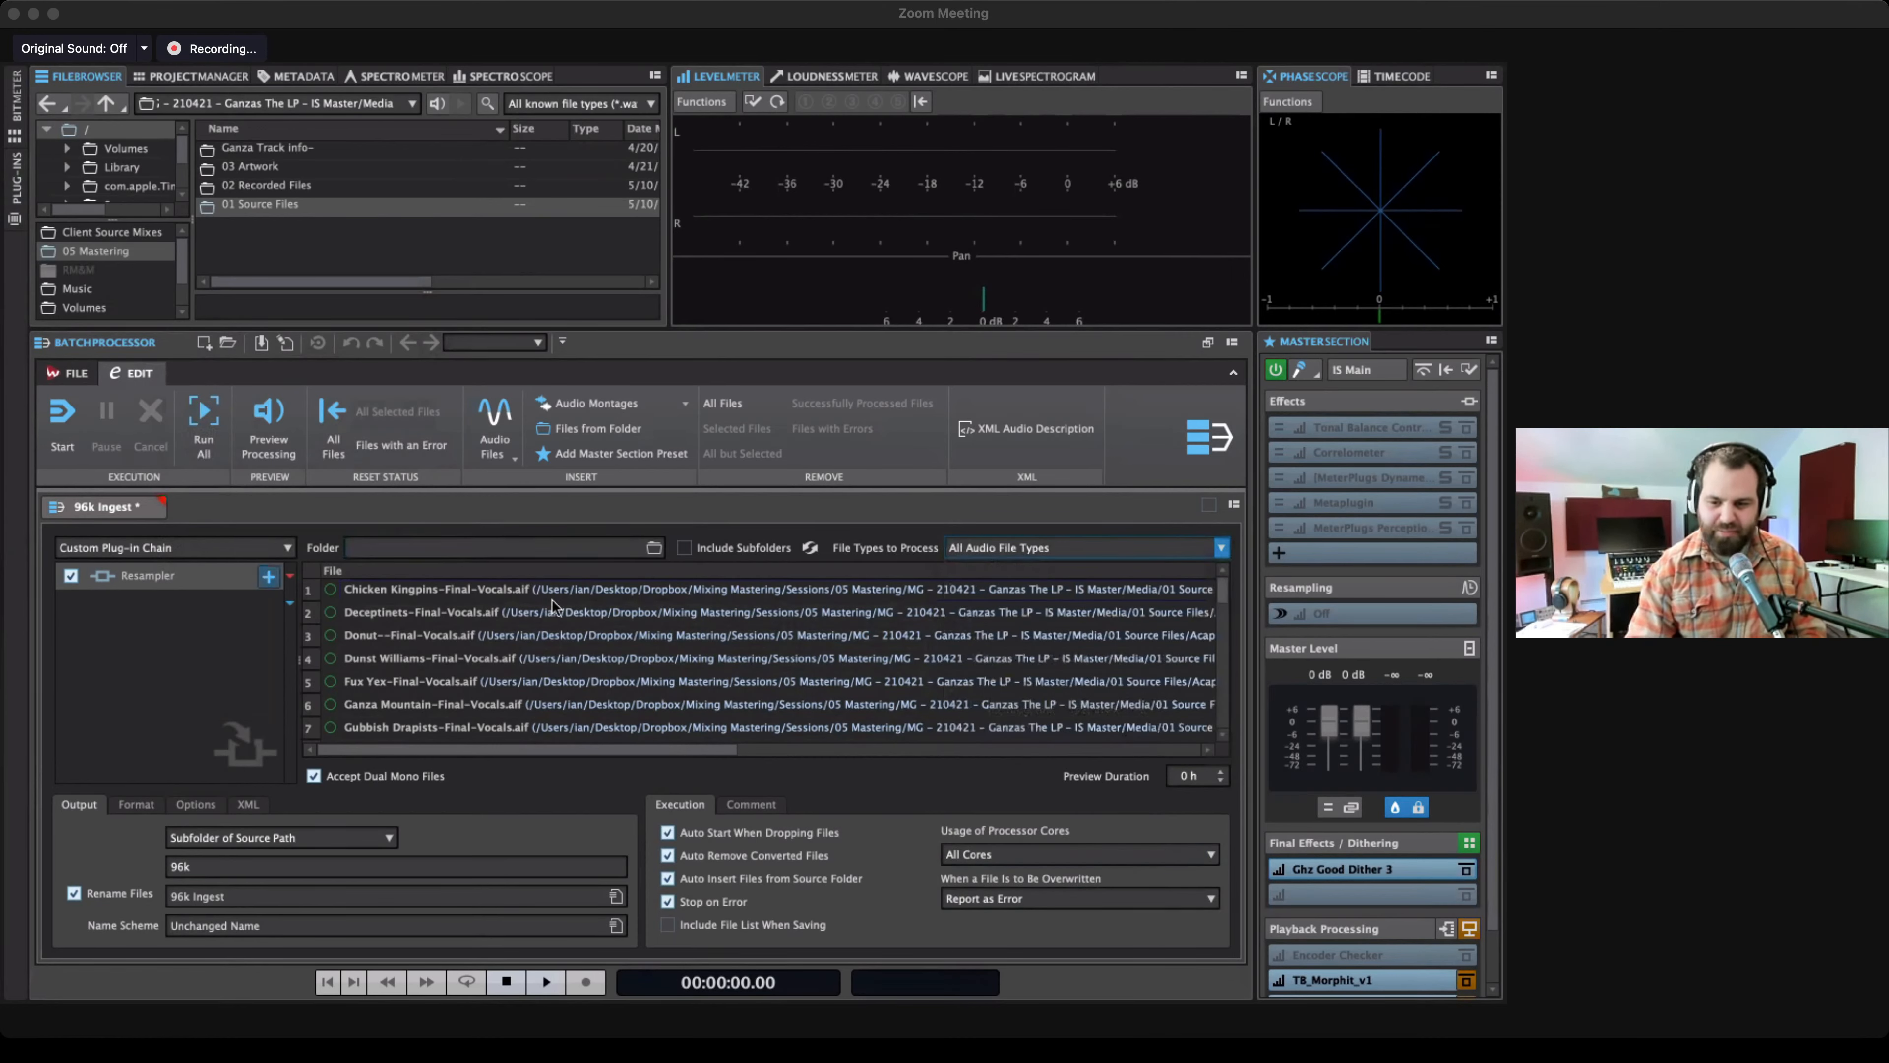
{"action": "left_click", "coordinate": [66, 407]}
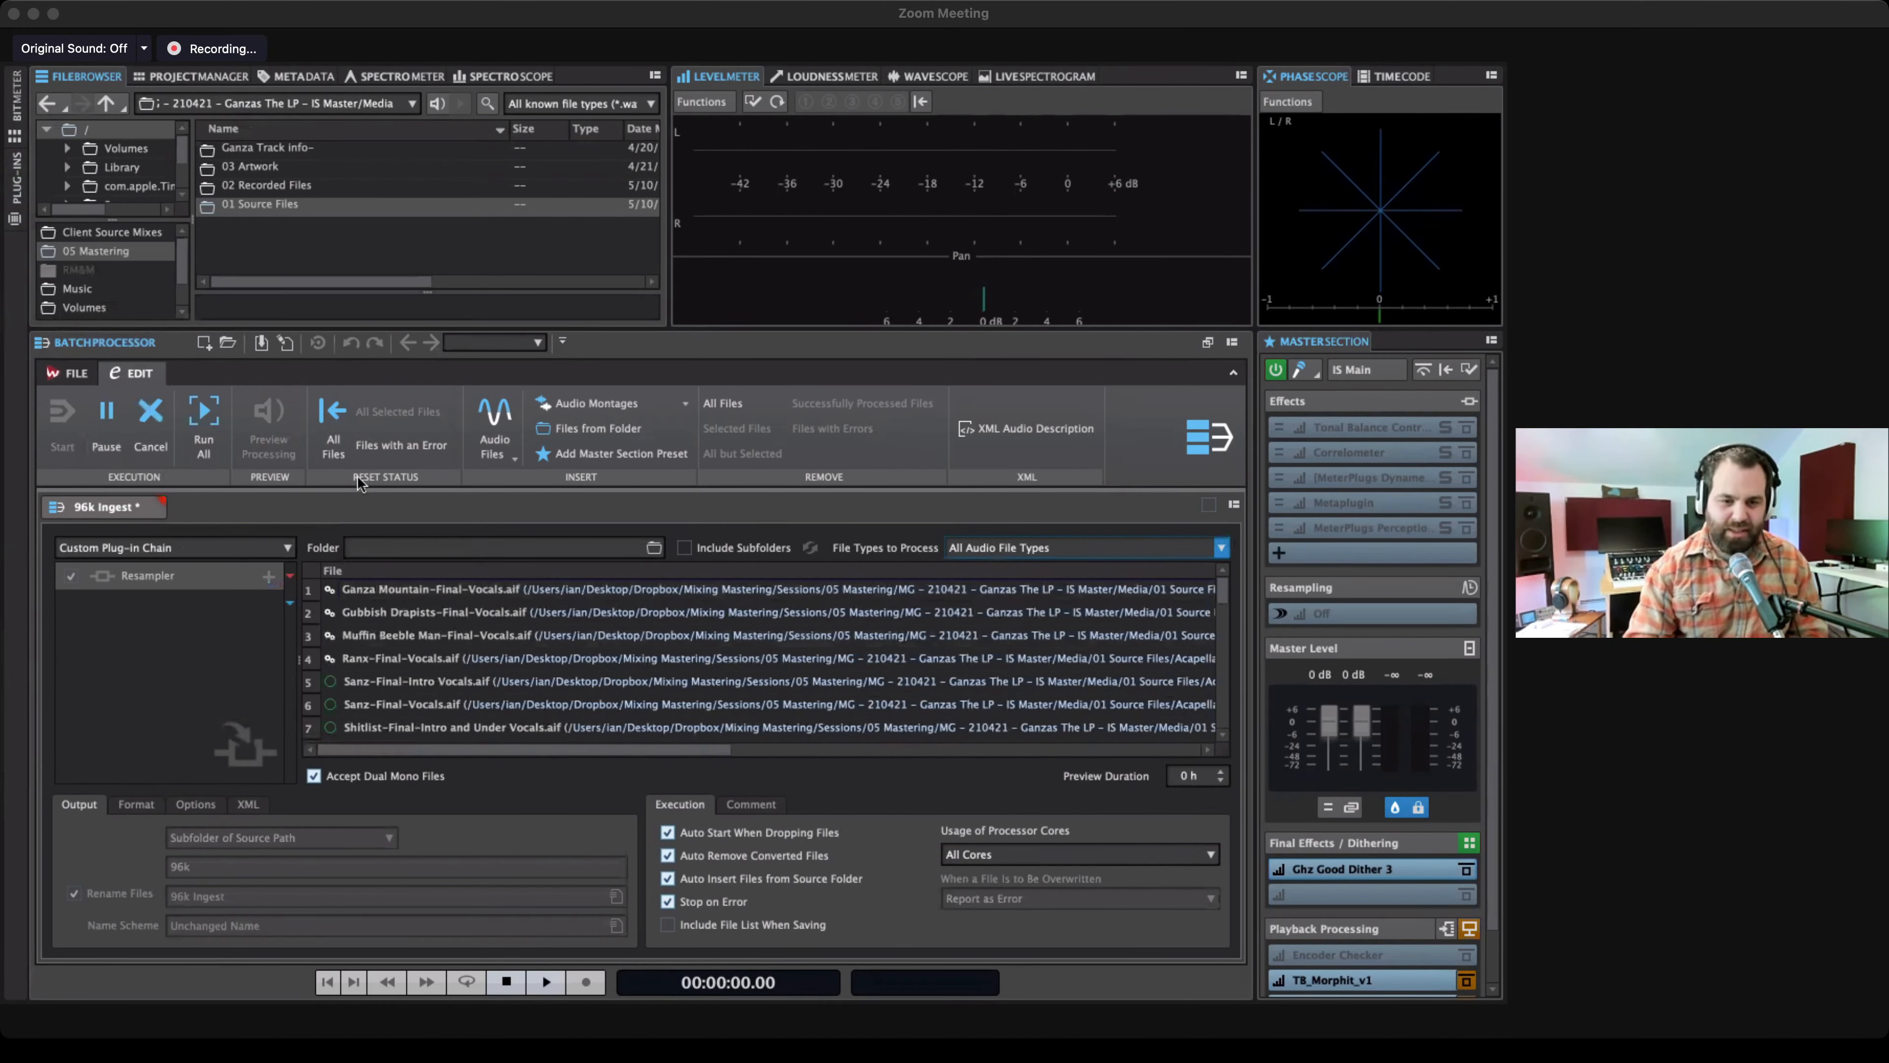
Examine the Main Mixes, Instrumentals and Acapellas source folders for a 96k output subfolder, and review the batch's remaining files.
{"action": "double_click", "coordinate": [264, 204]}
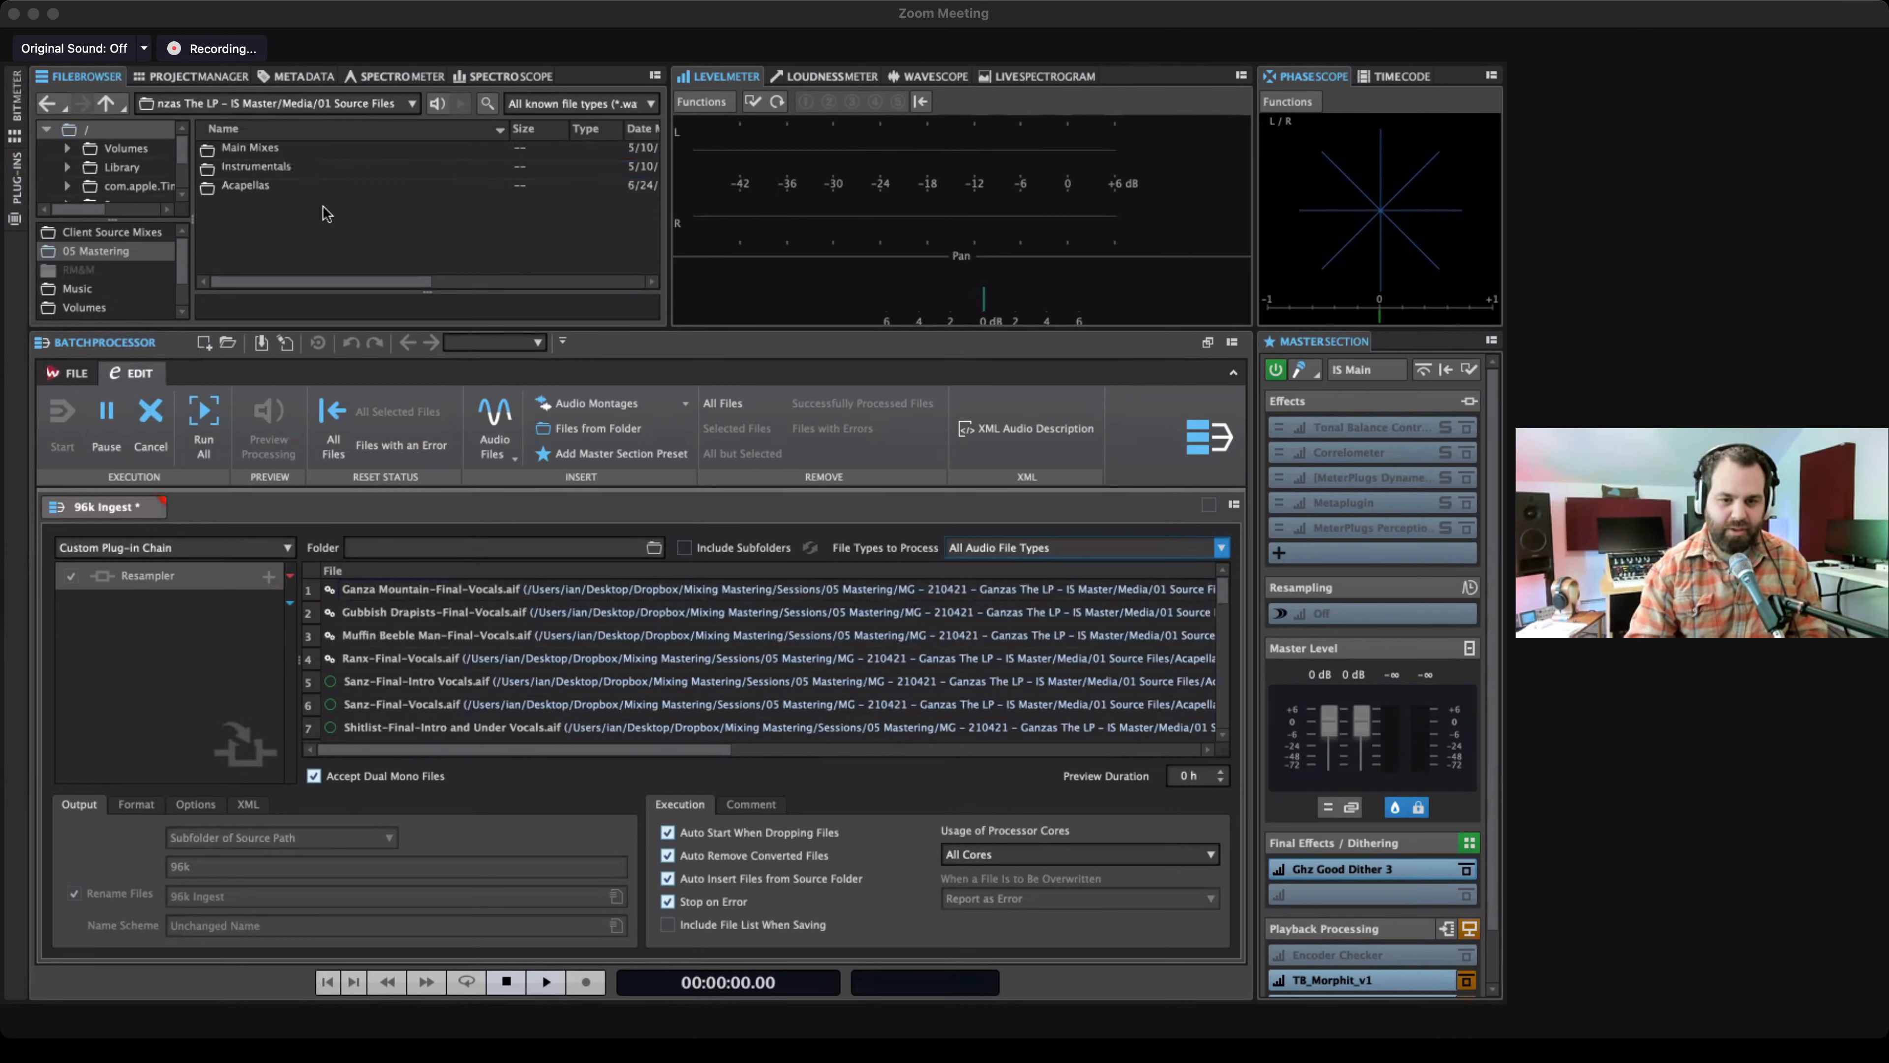
{"action": "double_click", "coordinate": [276, 151]}
{"action": "scroll", "coordinate": [348, 192], "scroll_direction": "down", "scroll_amount": 3}
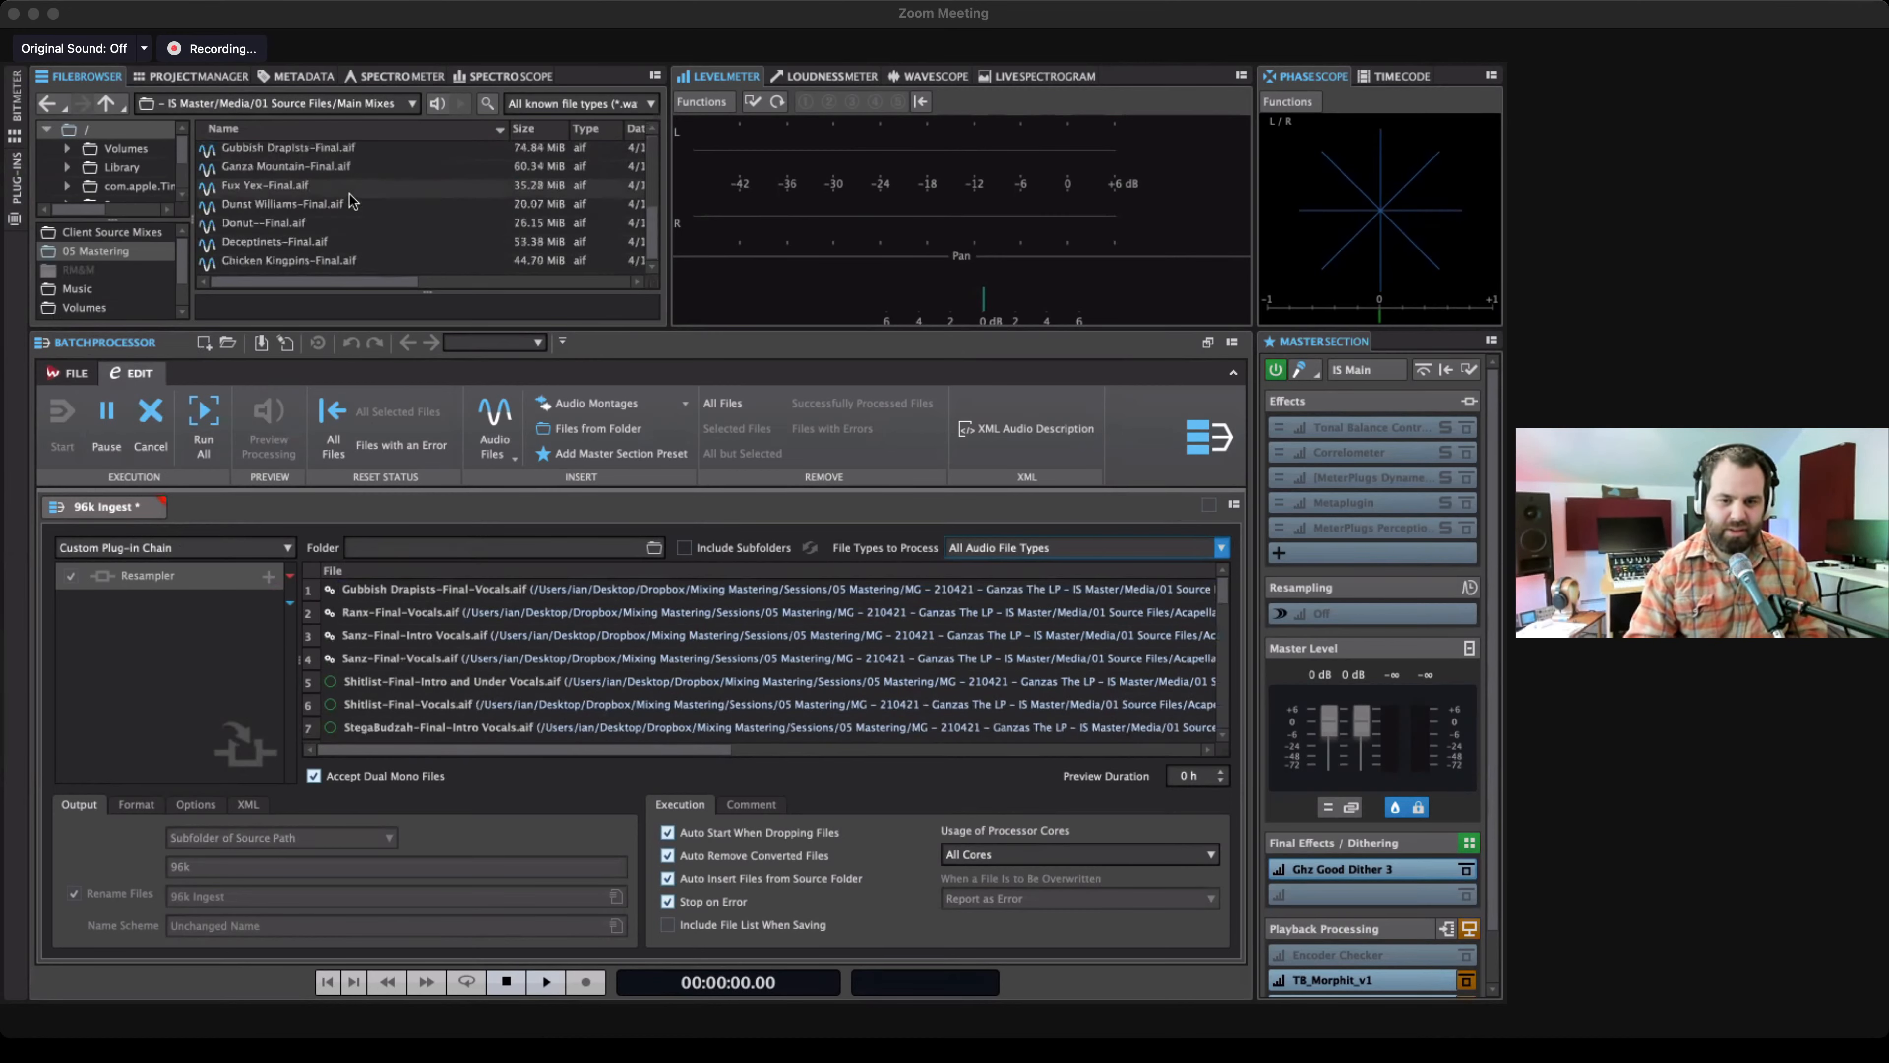
{"action": "scroll", "coordinate": [350, 200], "scroll_direction": "up", "scroll_amount": 3}
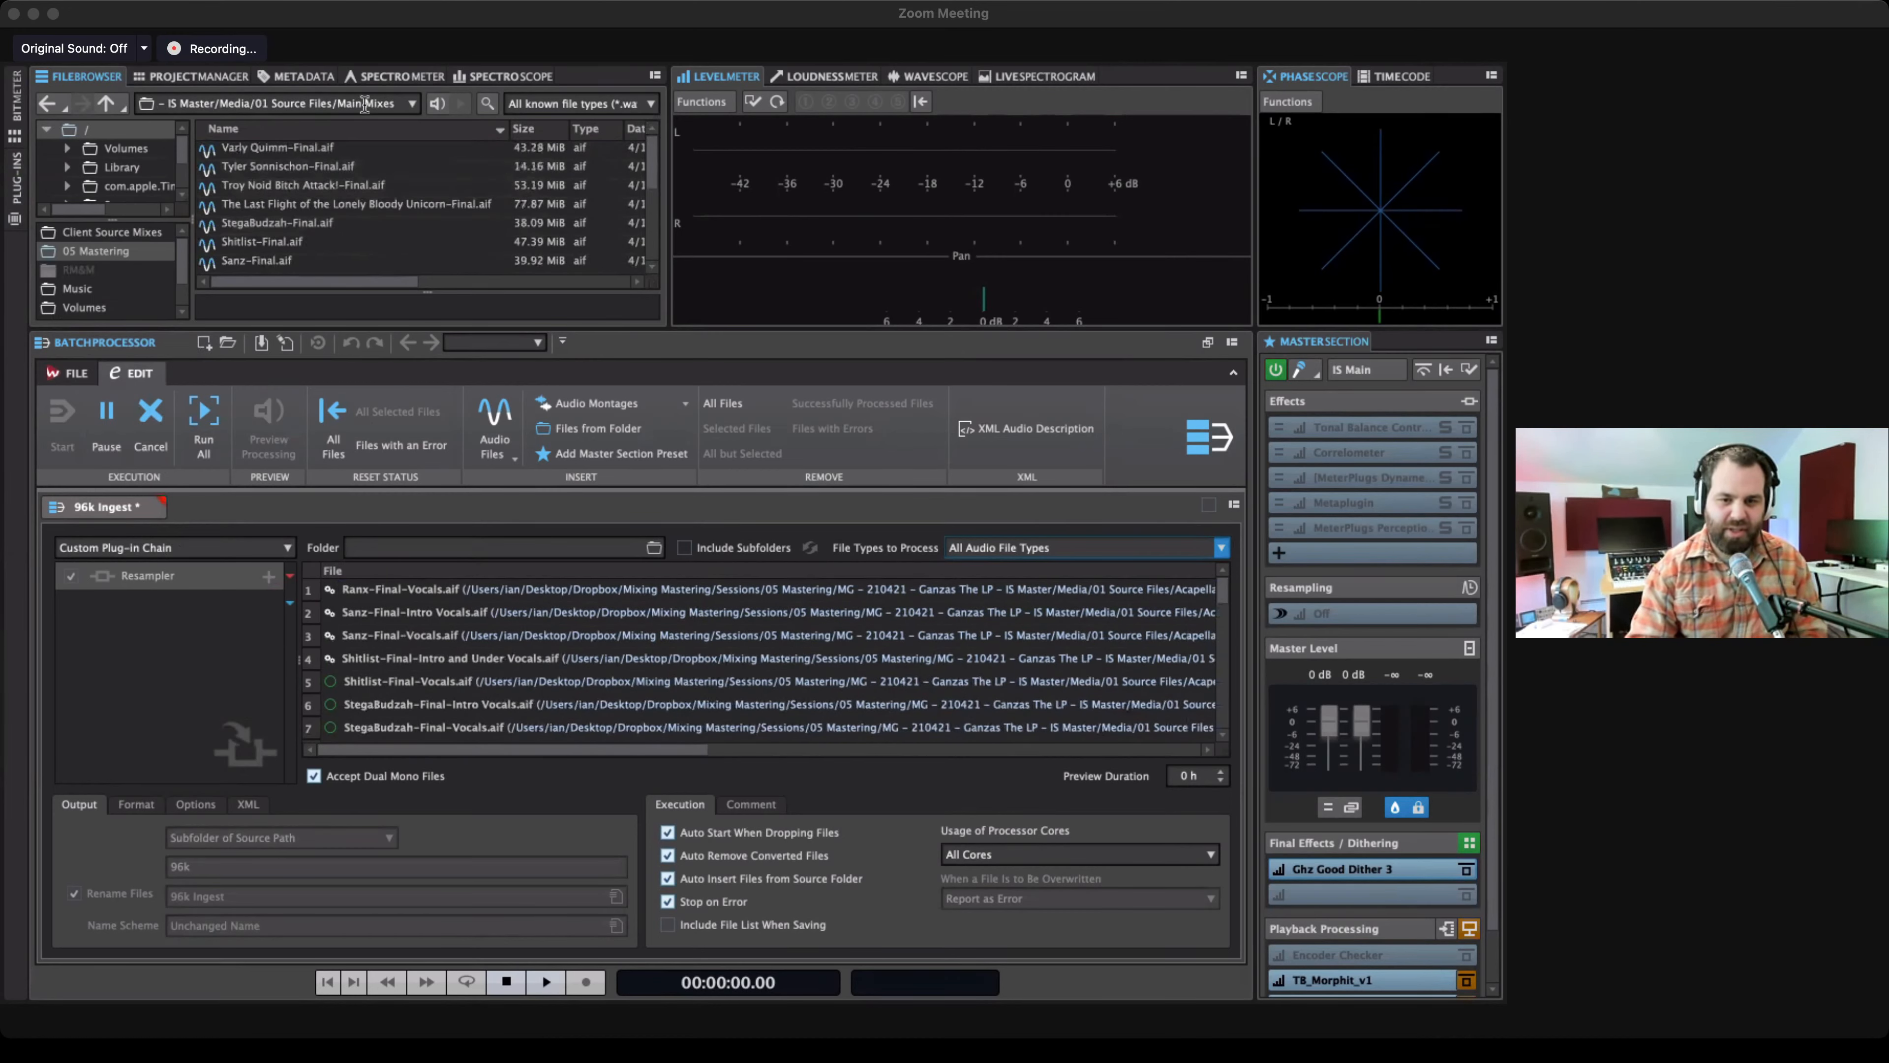
{"action": "left_click", "coordinate": [112, 106]}
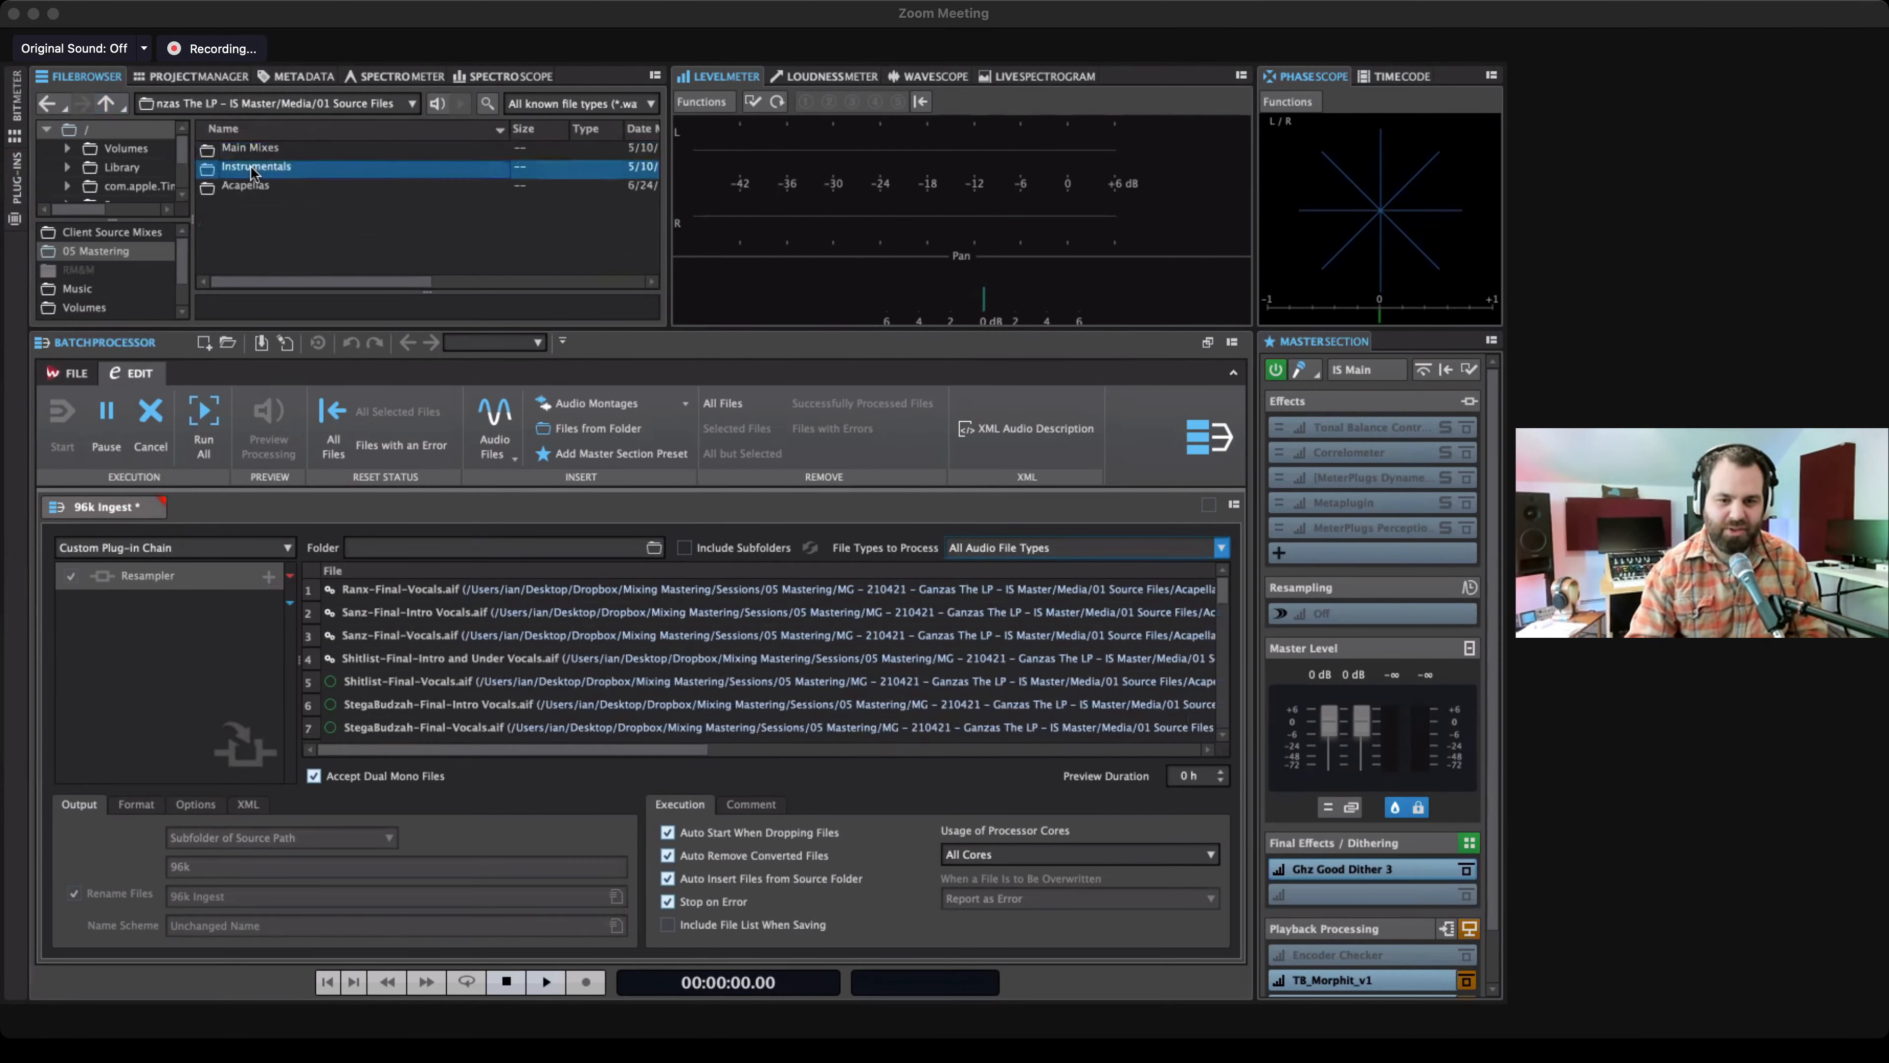
{"action": "double_click", "coordinate": [251, 165]}
{"action": "scroll", "coordinate": [373, 255], "scroll_direction": "down", "scroll_amount": 5}
{"action": "scroll", "coordinate": [374, 263], "scroll_direction": "up", "scroll_amount": 5}
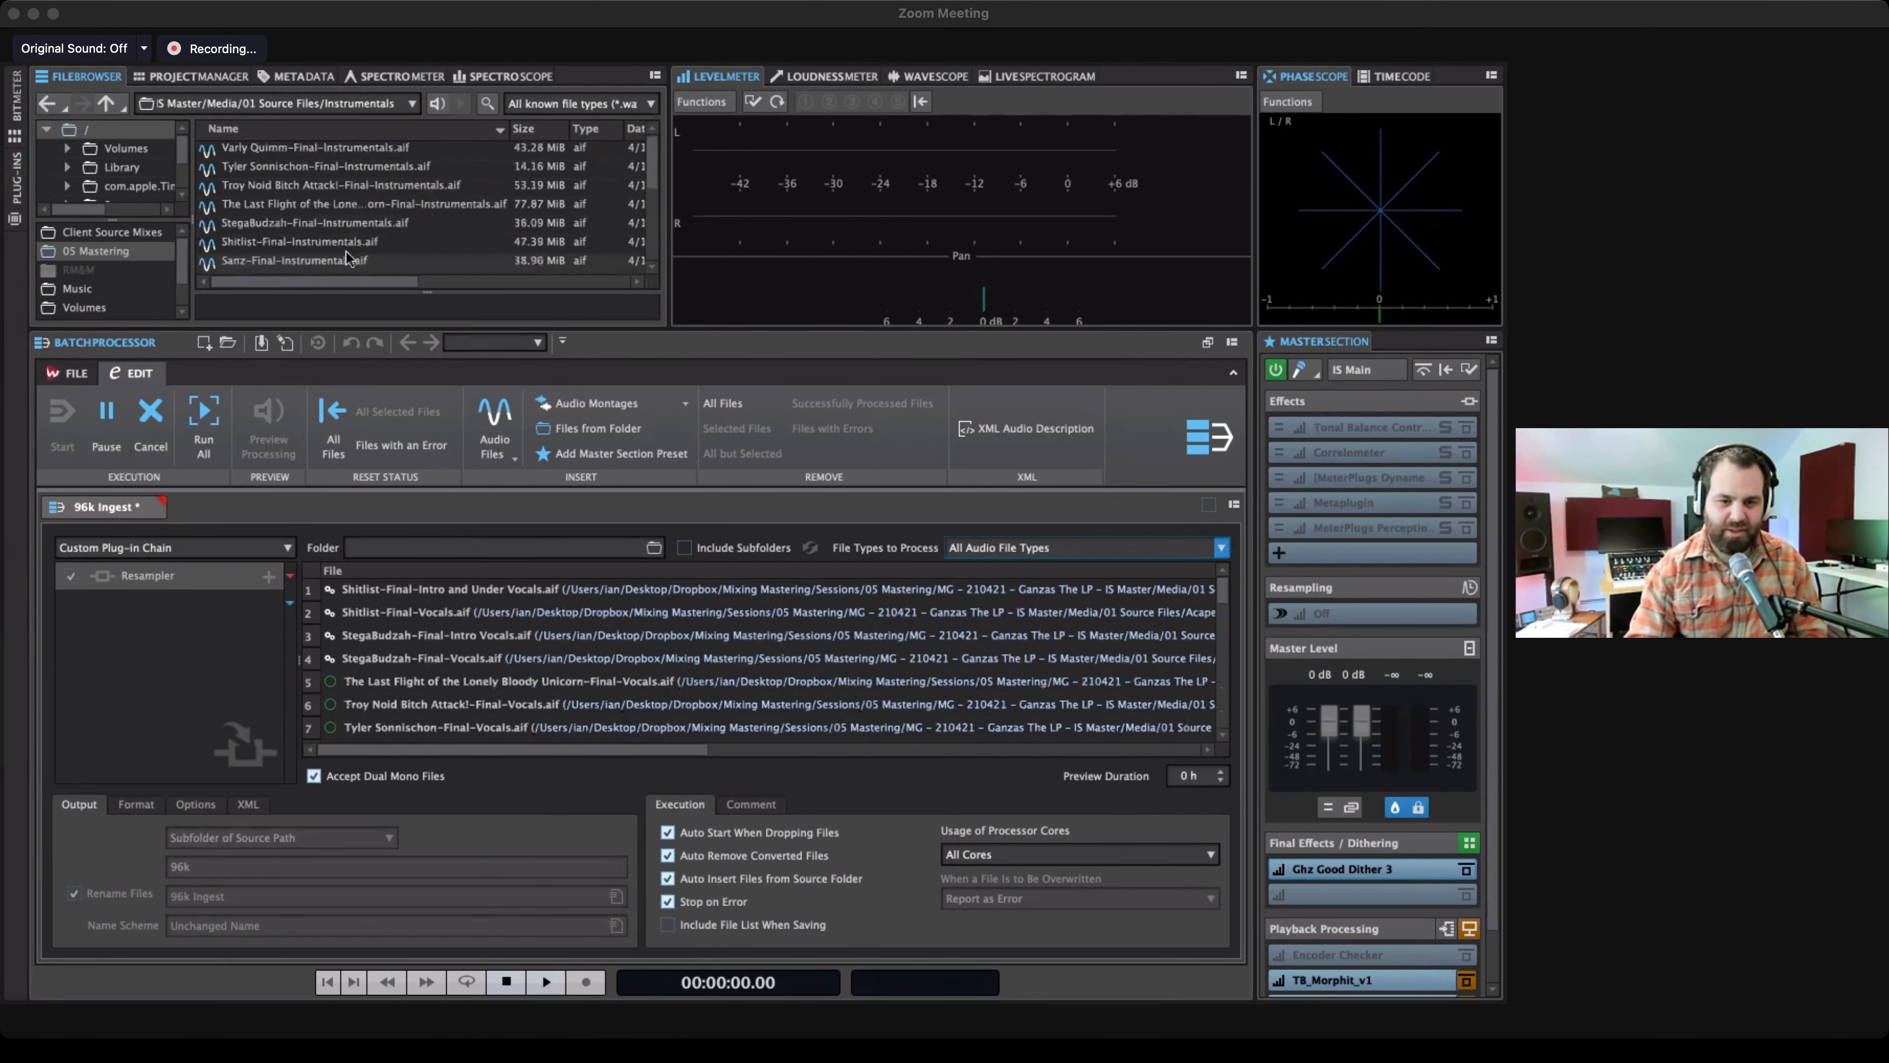
{"action": "left_click", "coordinate": [112, 104]}
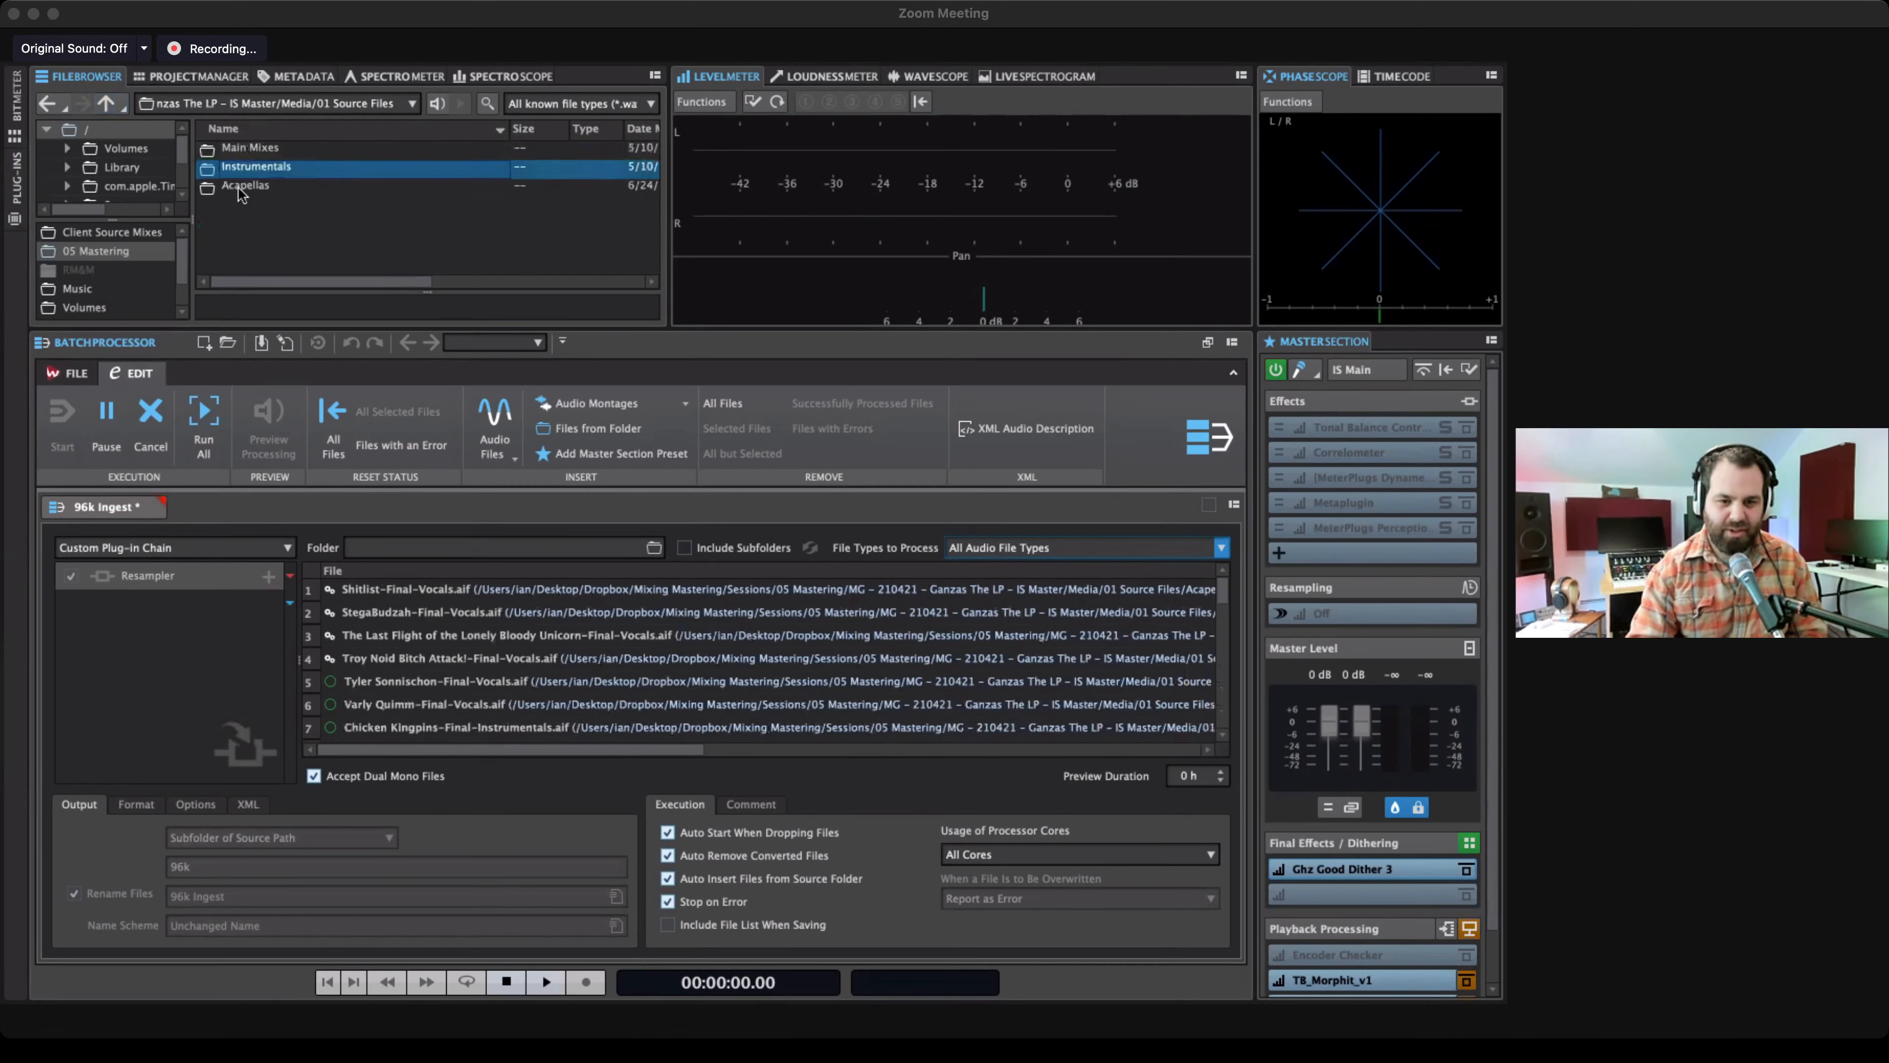
{"action": "double_click", "coordinate": [237, 186]}
{"action": "scroll", "coordinate": [310, 224], "scroll_direction": "down", "scroll_amount": 3}
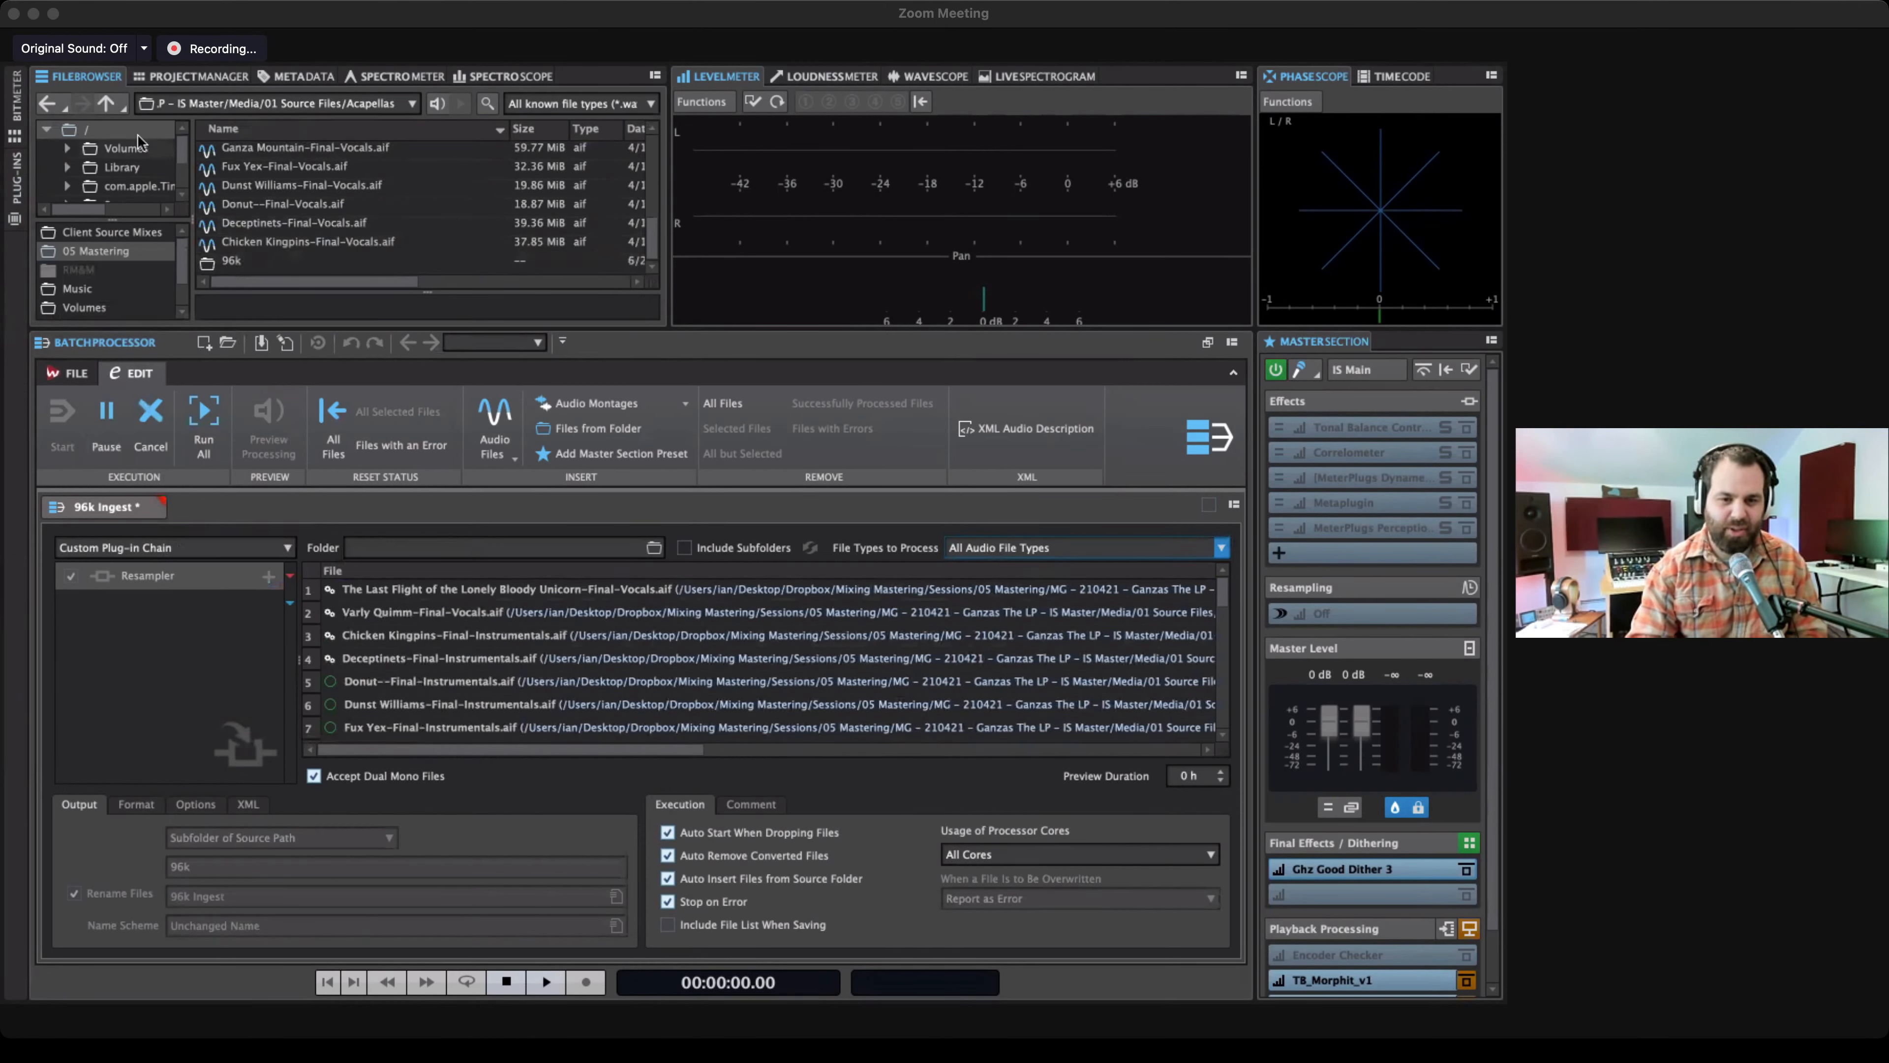
{"action": "left_click", "coordinate": [105, 103]}
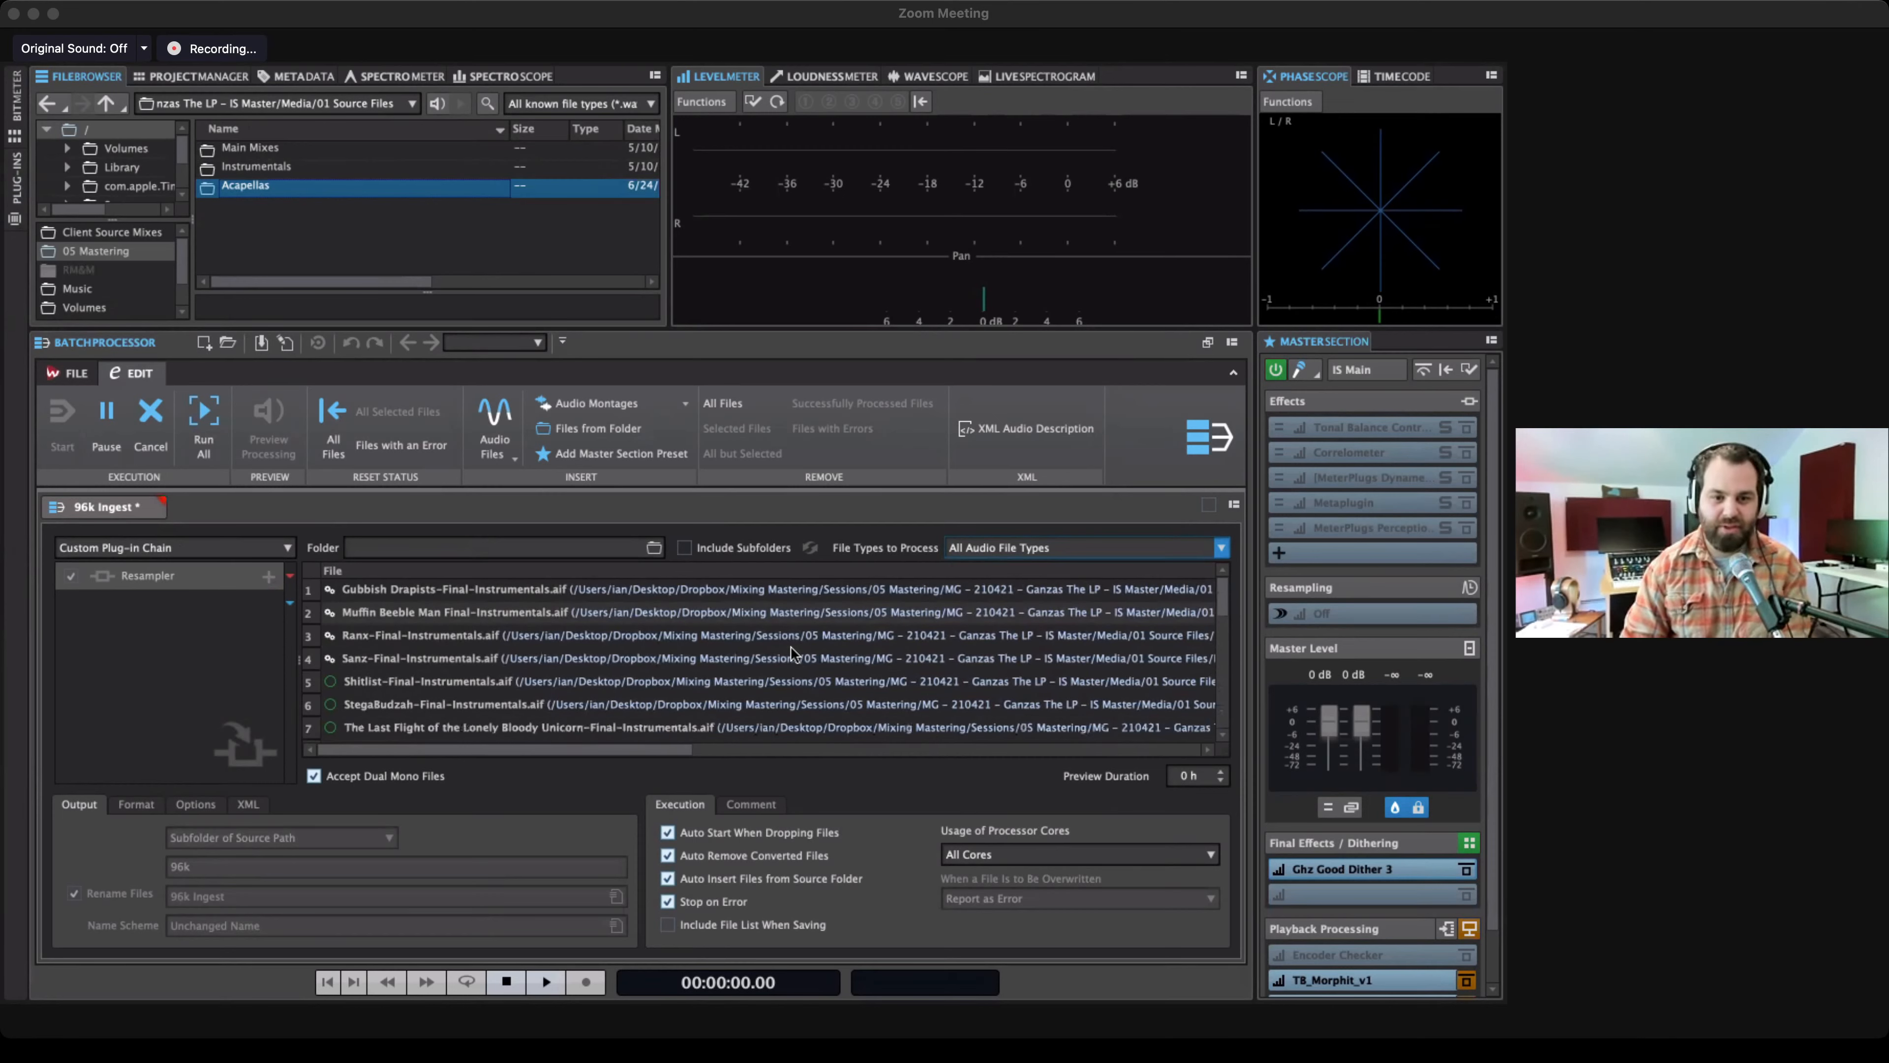
{"action": "scroll", "coordinate": [901, 663], "scroll_direction": "down", "scroll_amount": 5}
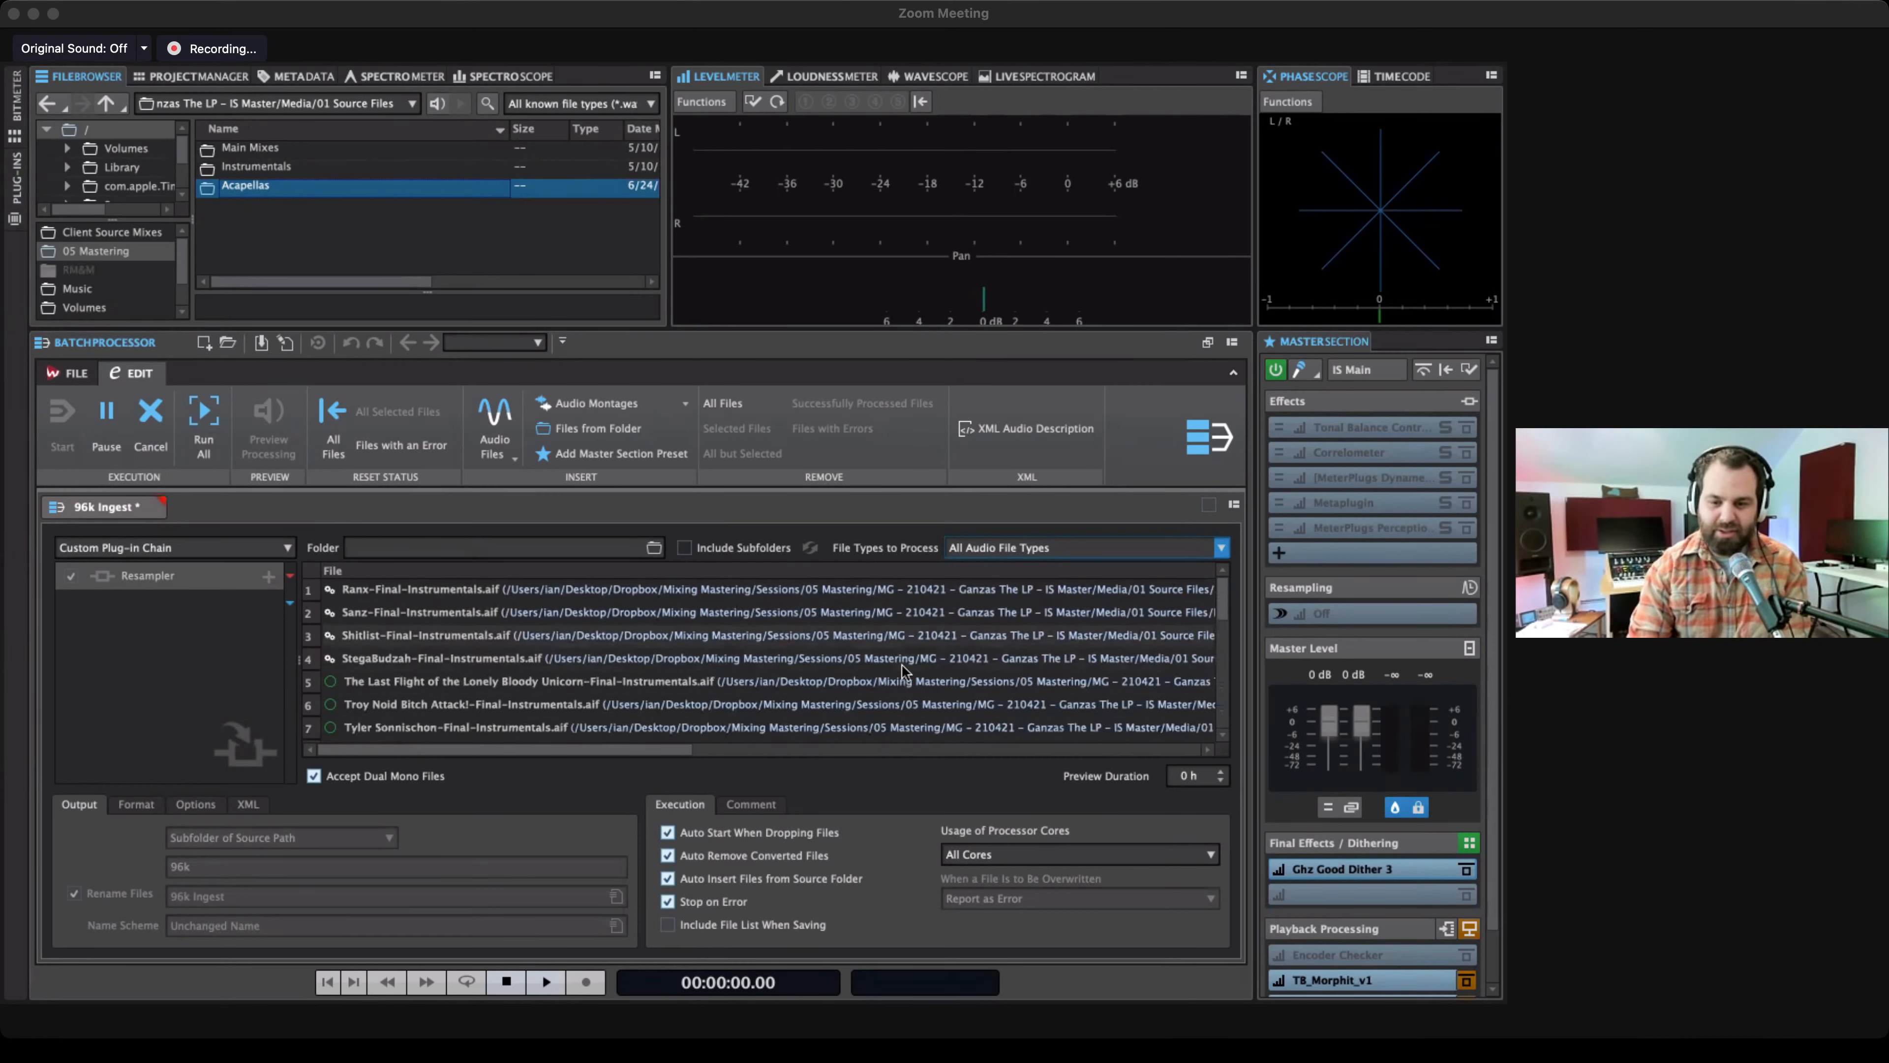
{"action": "scroll", "coordinate": [902, 663], "scroll_direction": "up", "scroll_amount": 5}
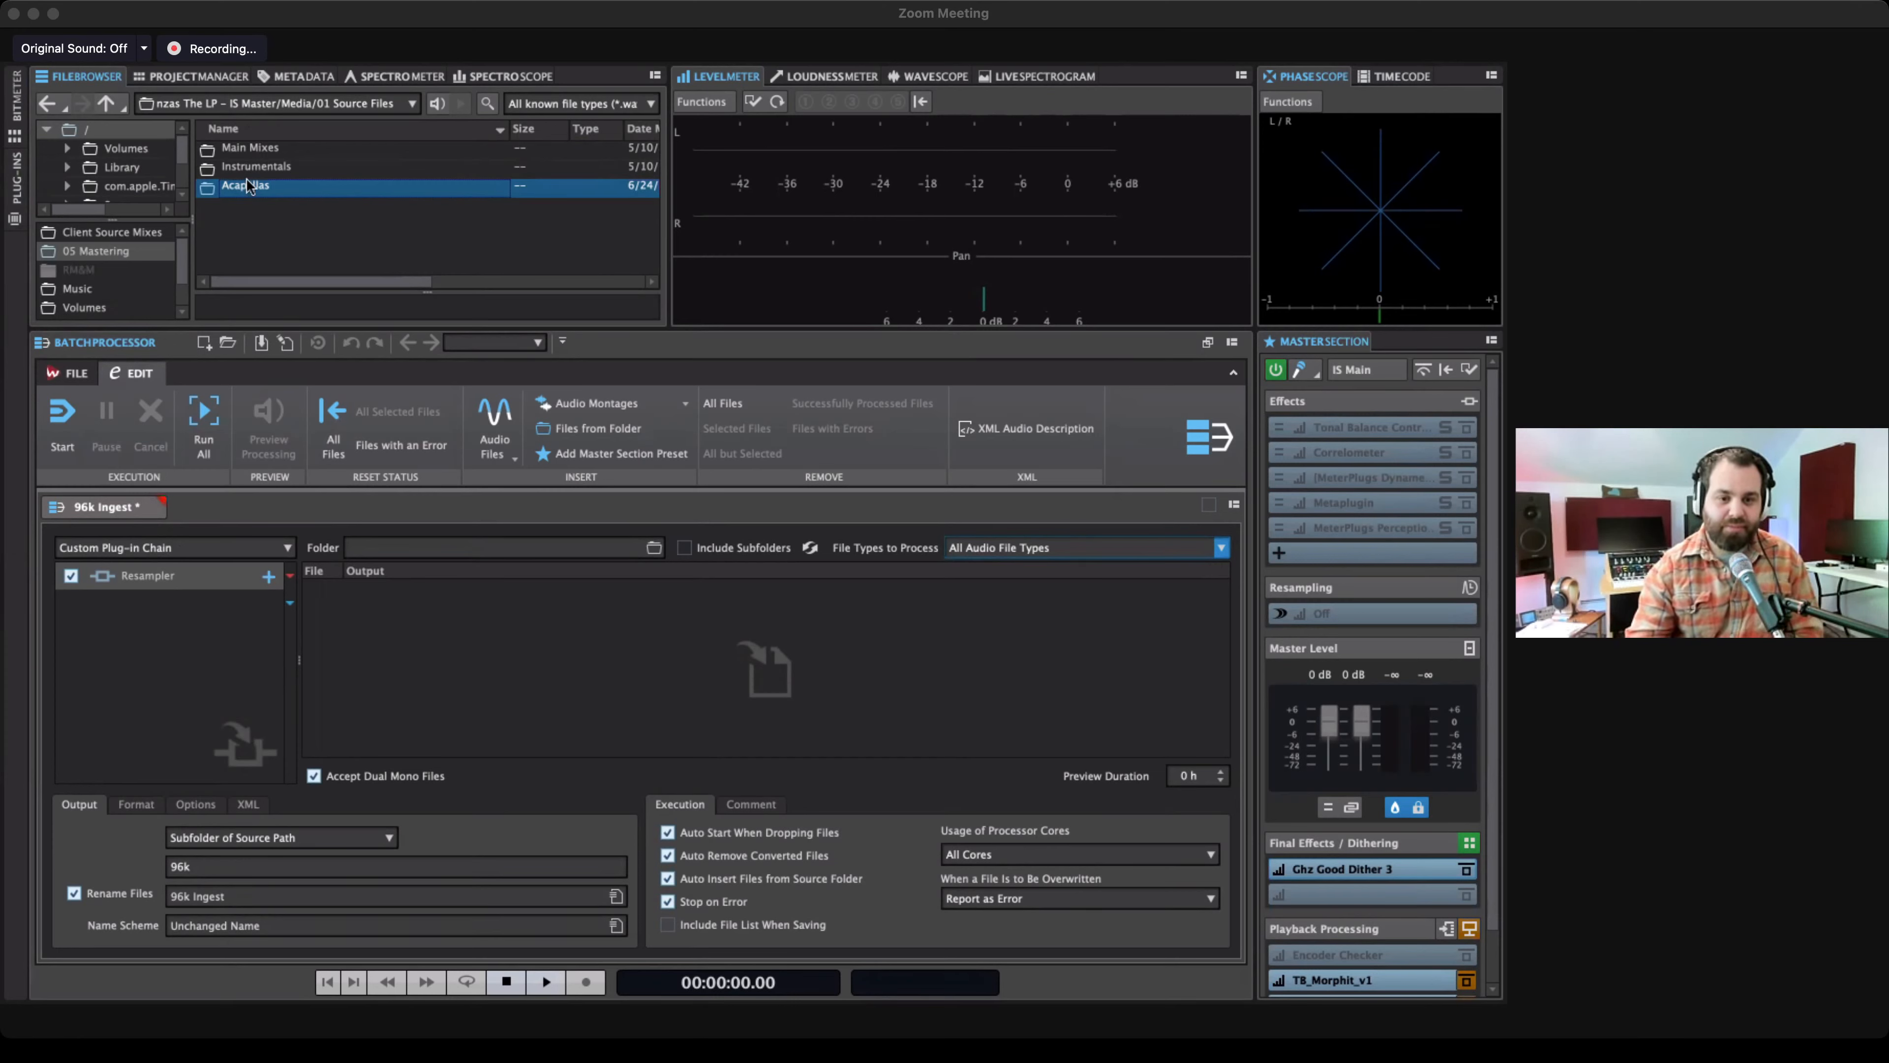
Look through the Main Mixes source folder's files and return to the 01 Source Files folder.
{"action": "double_click", "coordinate": [238, 147]}
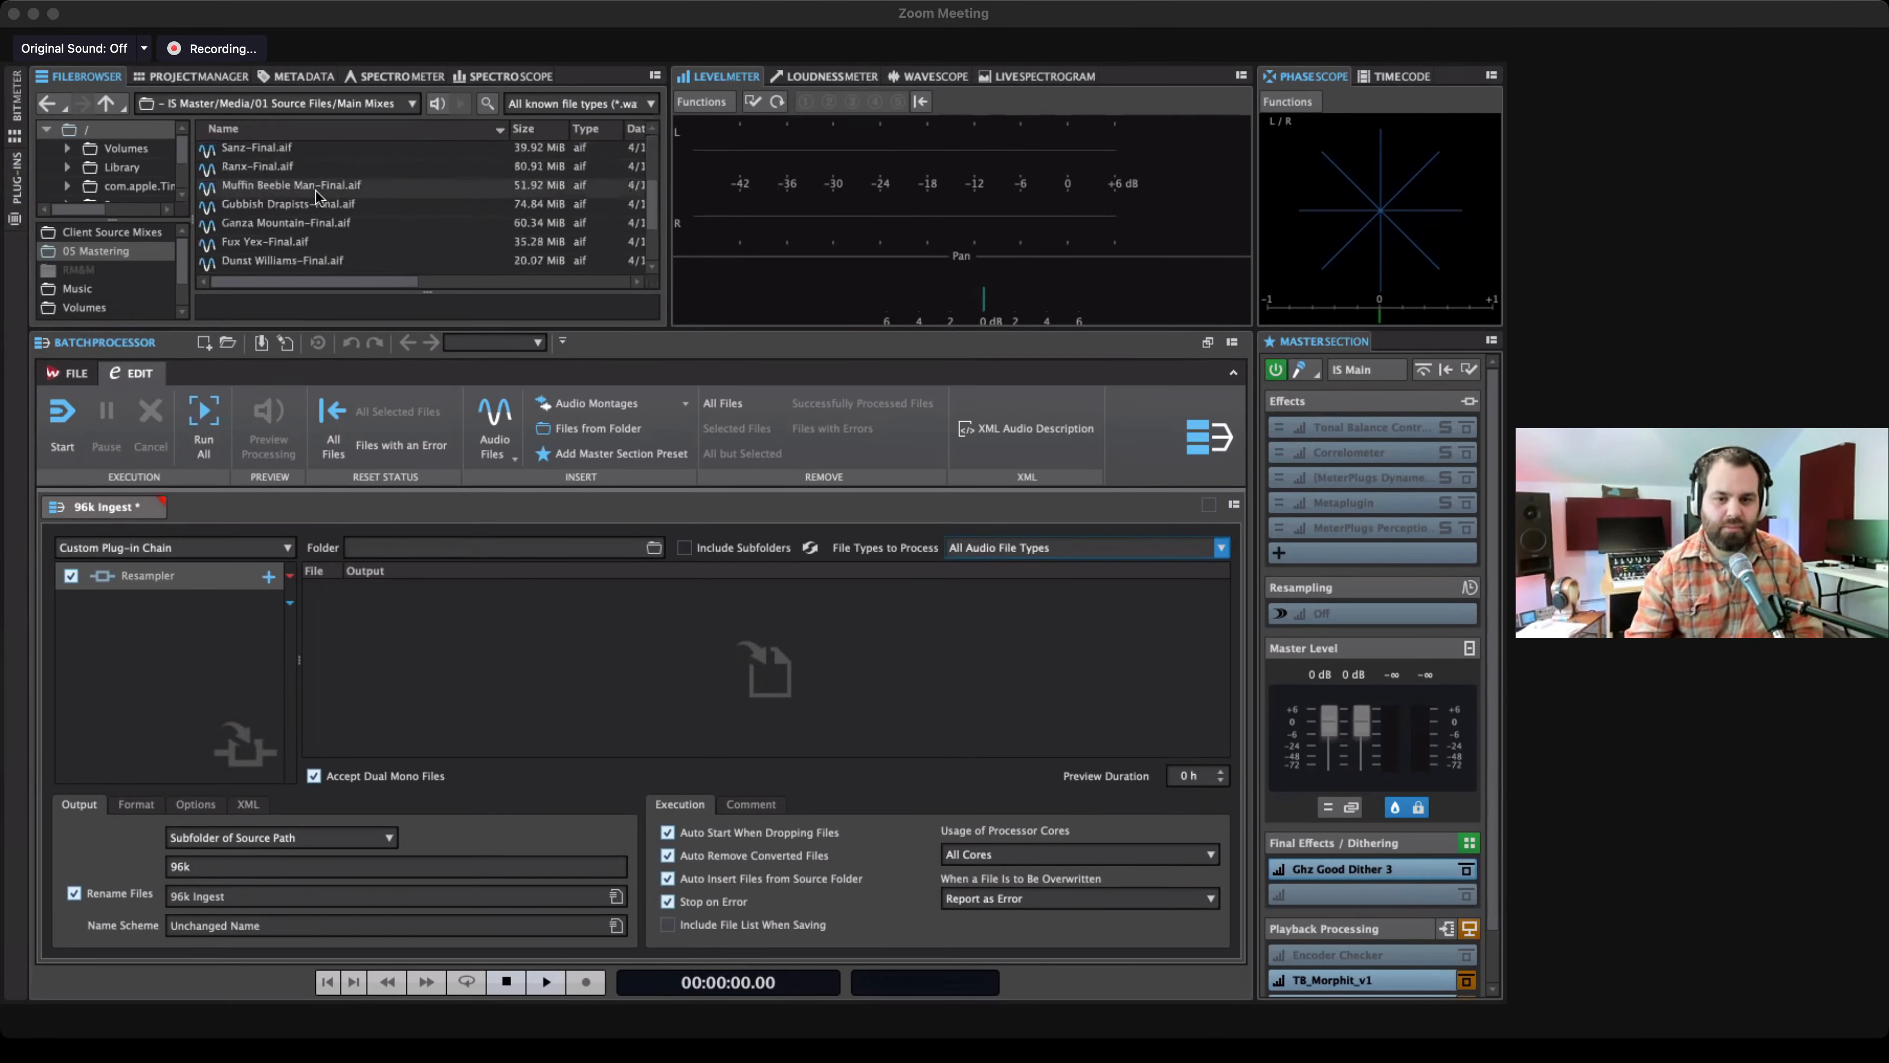
{"action": "scroll", "coordinate": [316, 189], "scroll_direction": "down", "scroll_amount": 2}
{"action": "scroll", "coordinate": [316, 189], "scroll_direction": "up", "scroll_amount": 5}
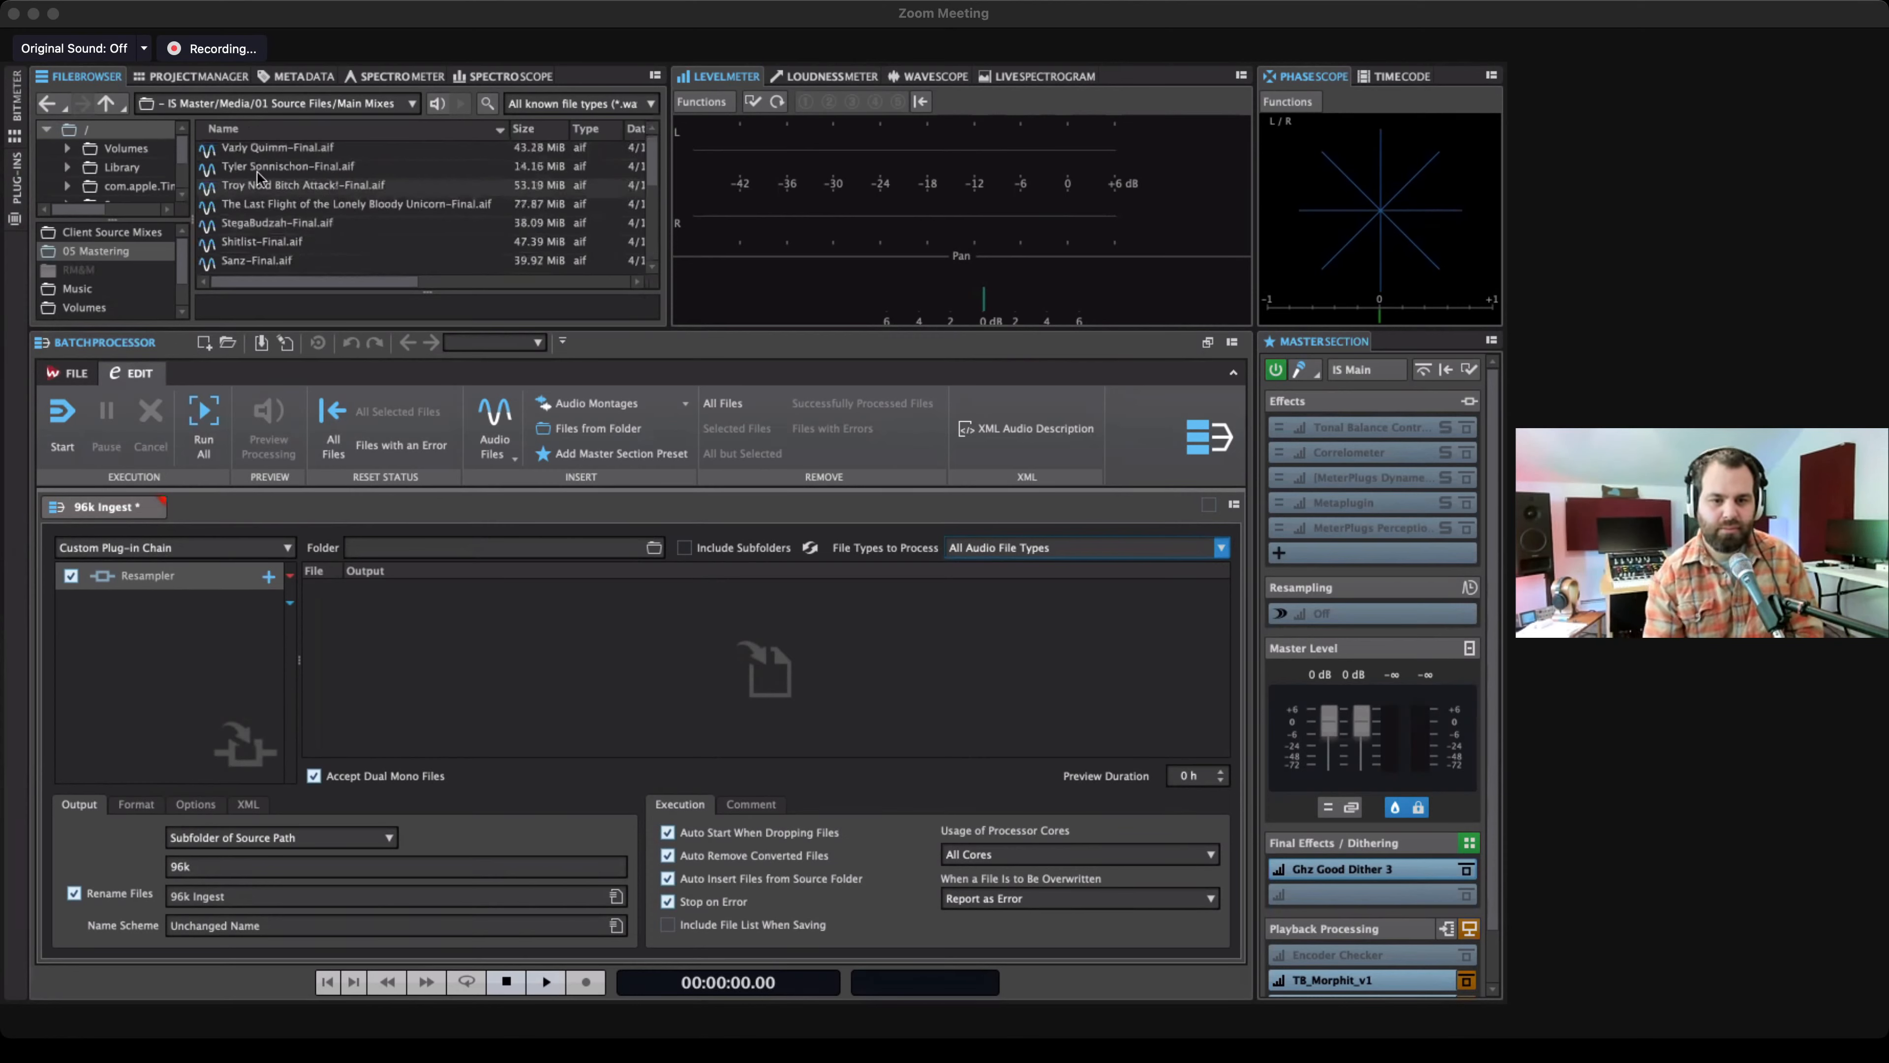
{"action": "left_click", "coordinate": [109, 101]}
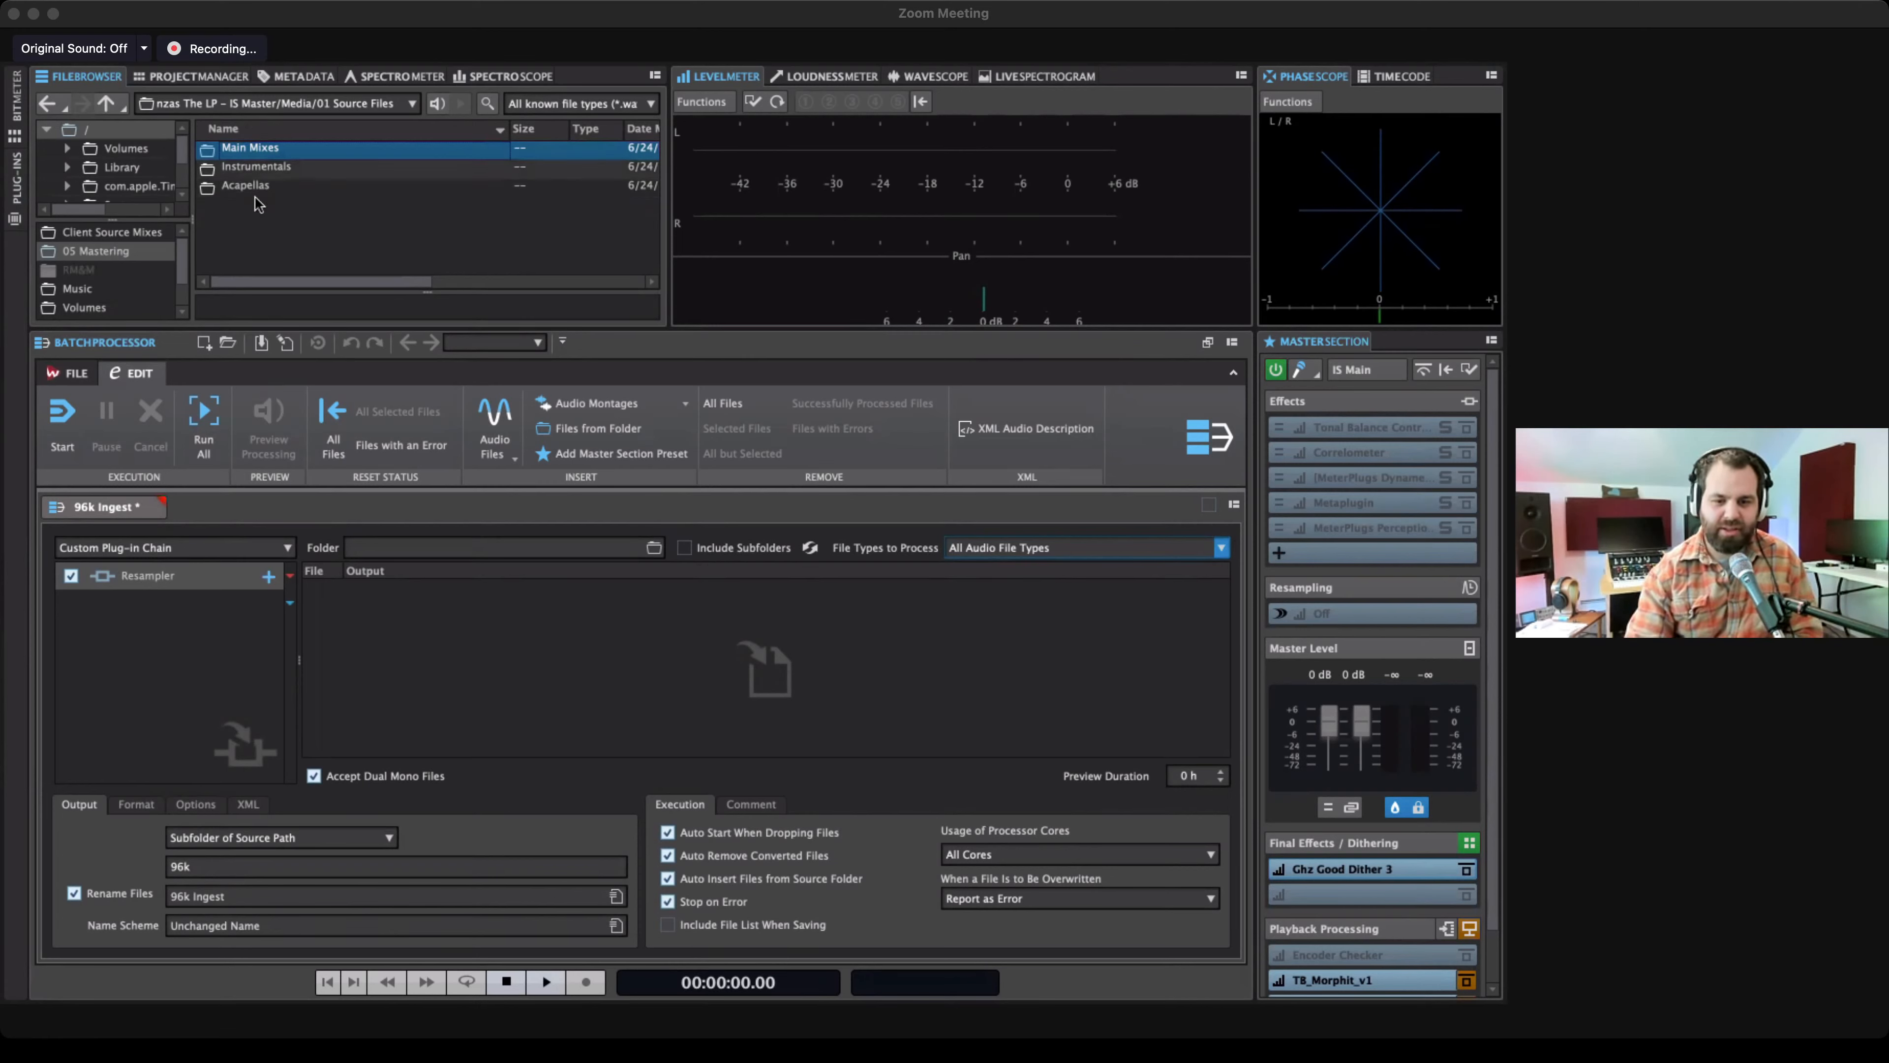
Check the name, sample rate, bit depth, length and channels of the rendered files in the Instrumentals folder's 96k subfolder, and return to 01 Source Files.
{"action": "double_click", "coordinate": [253, 168]}
{"action": "scroll", "coordinate": [361, 236], "scroll_direction": "down", "scroll_amount": 5}
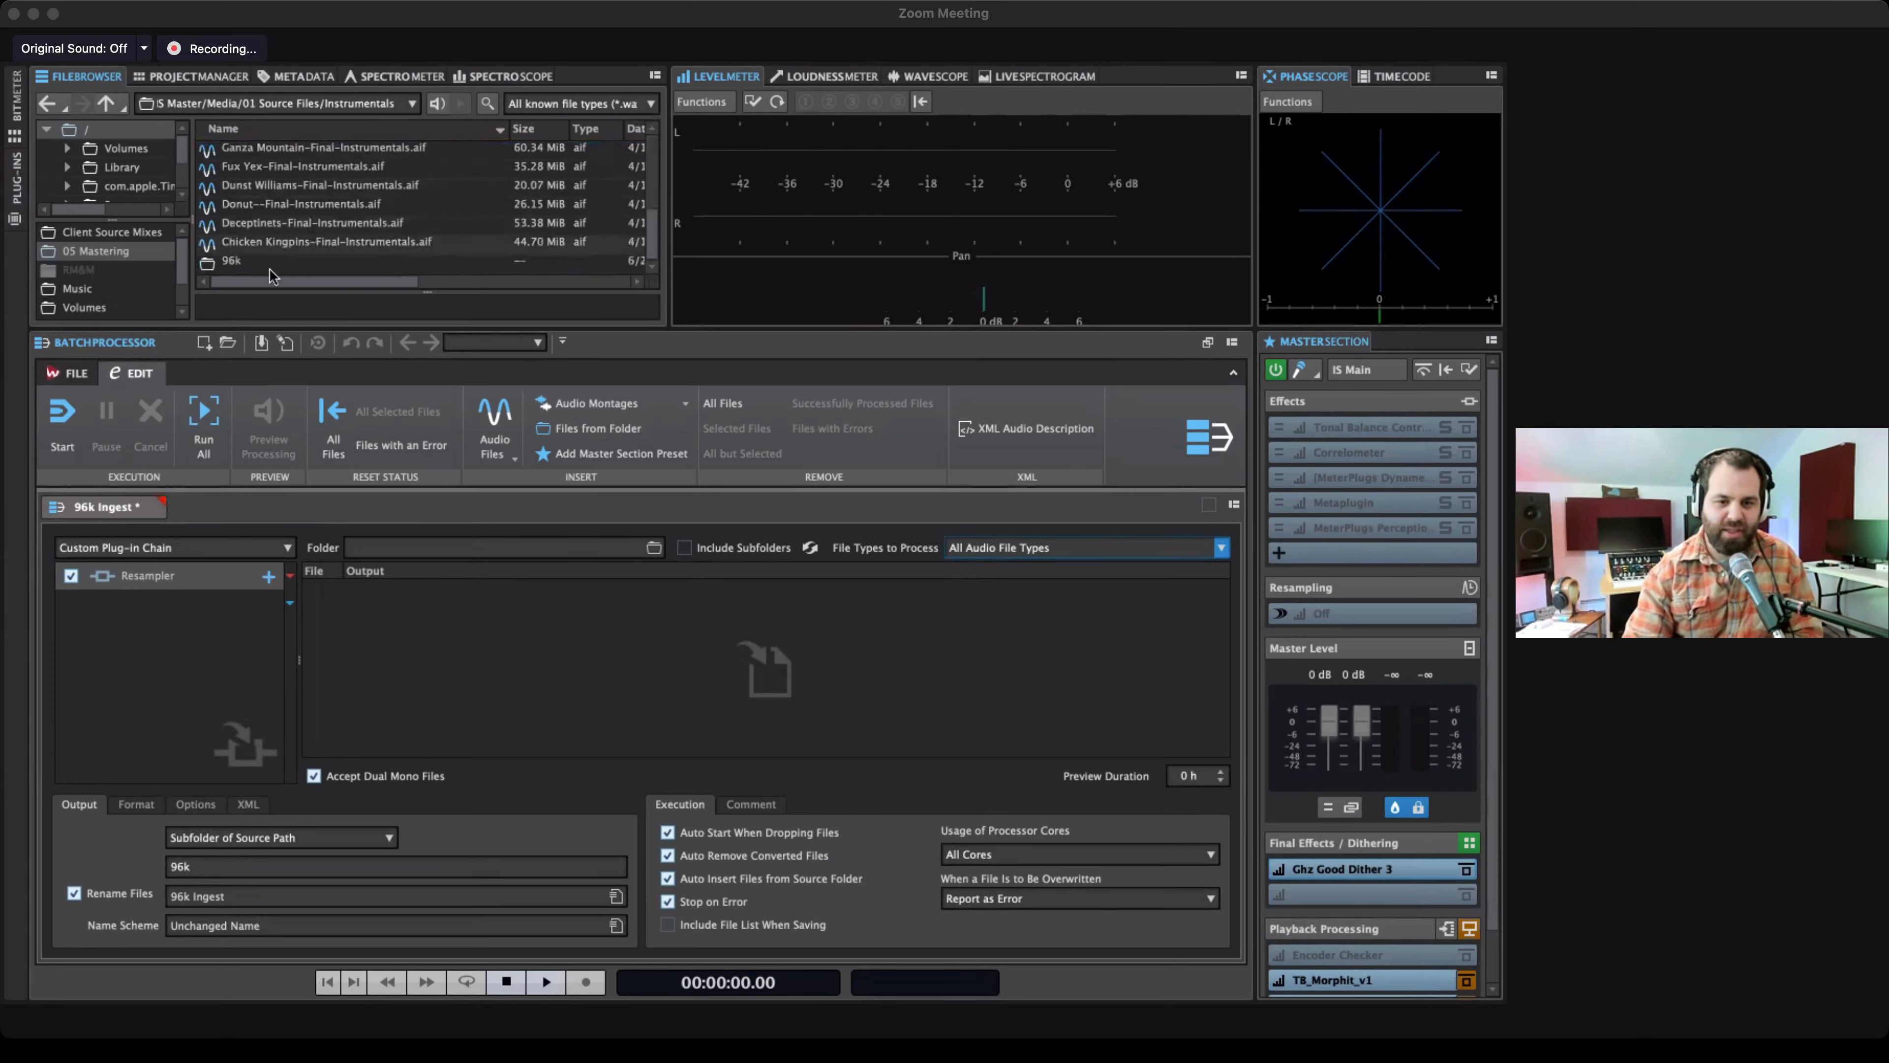
{"action": "double_click", "coordinate": [232, 261]}
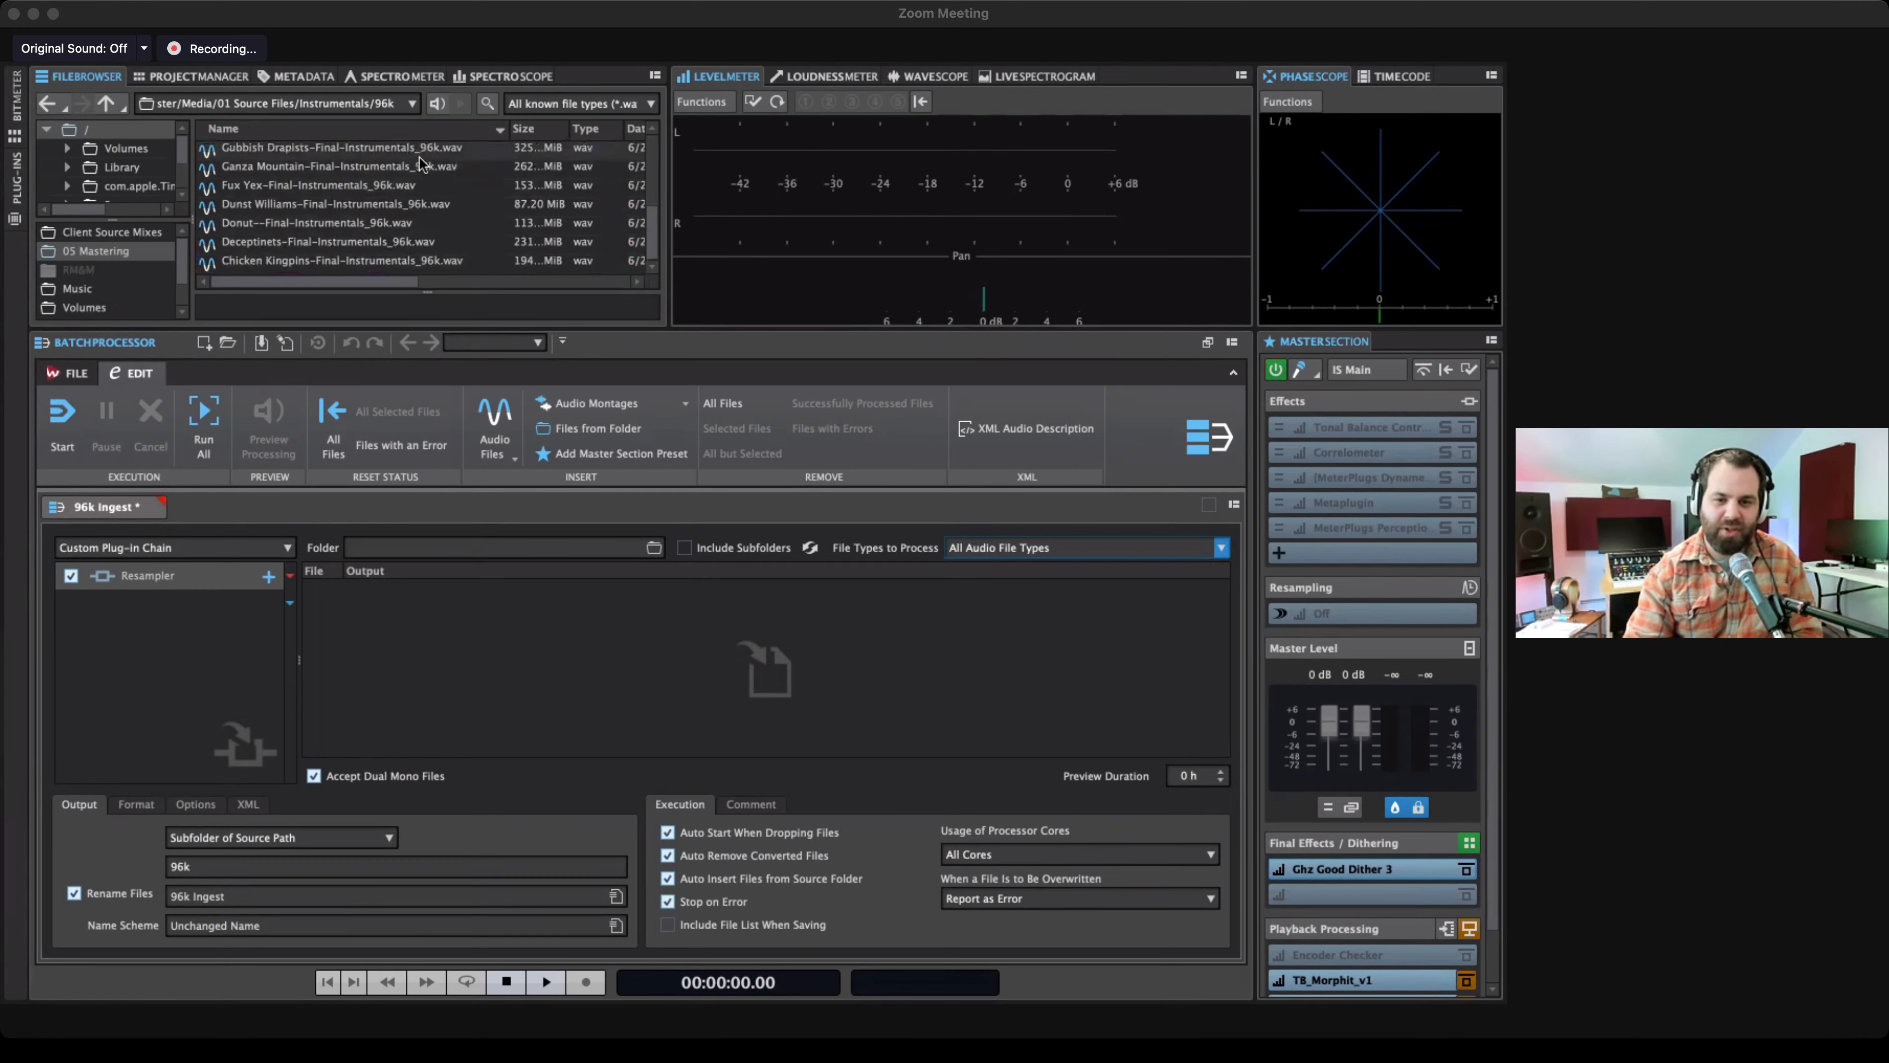
{"action": "scroll", "coordinate": [563, 212], "scroll_direction": "right", "scroll_amount": 5}
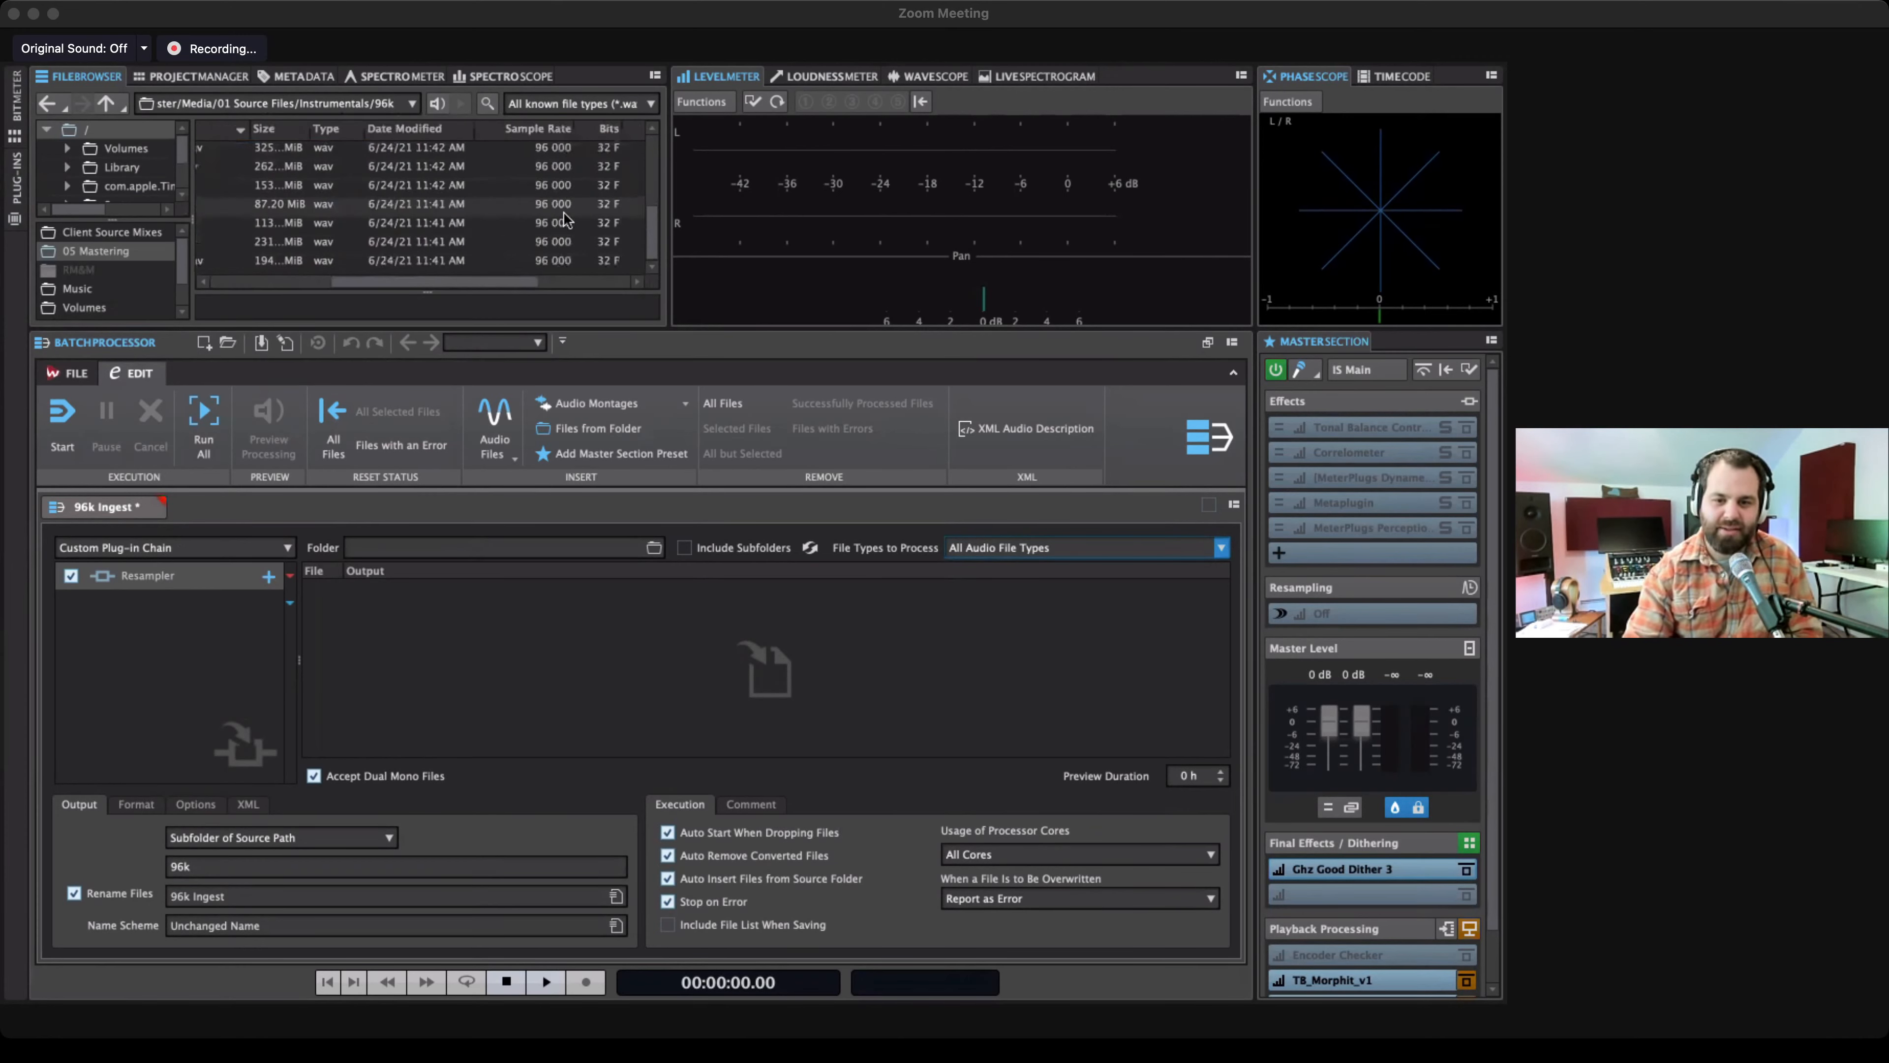
{"action": "scroll", "coordinate": [564, 212], "scroll_direction": "right", "scroll_amount": 2}
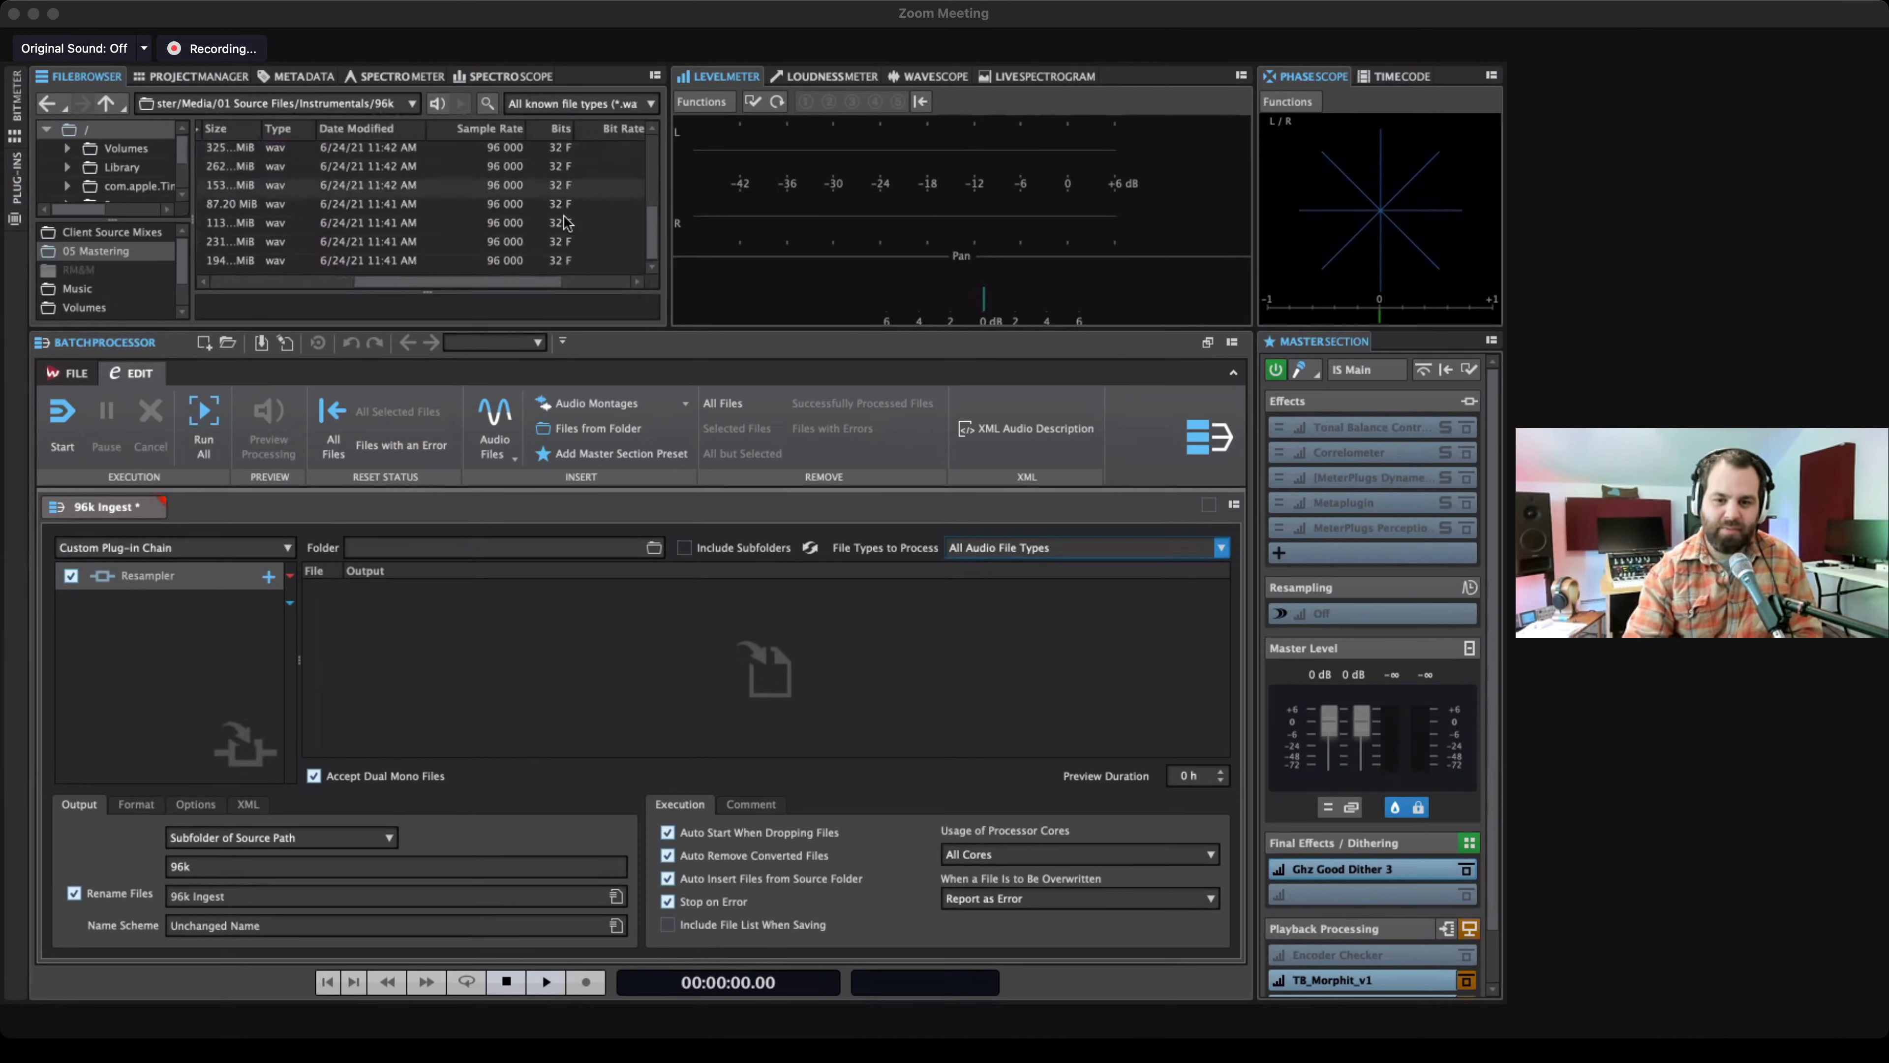
{"action": "scroll", "coordinate": [571, 202], "scroll_direction": "right", "scroll_amount": 3}
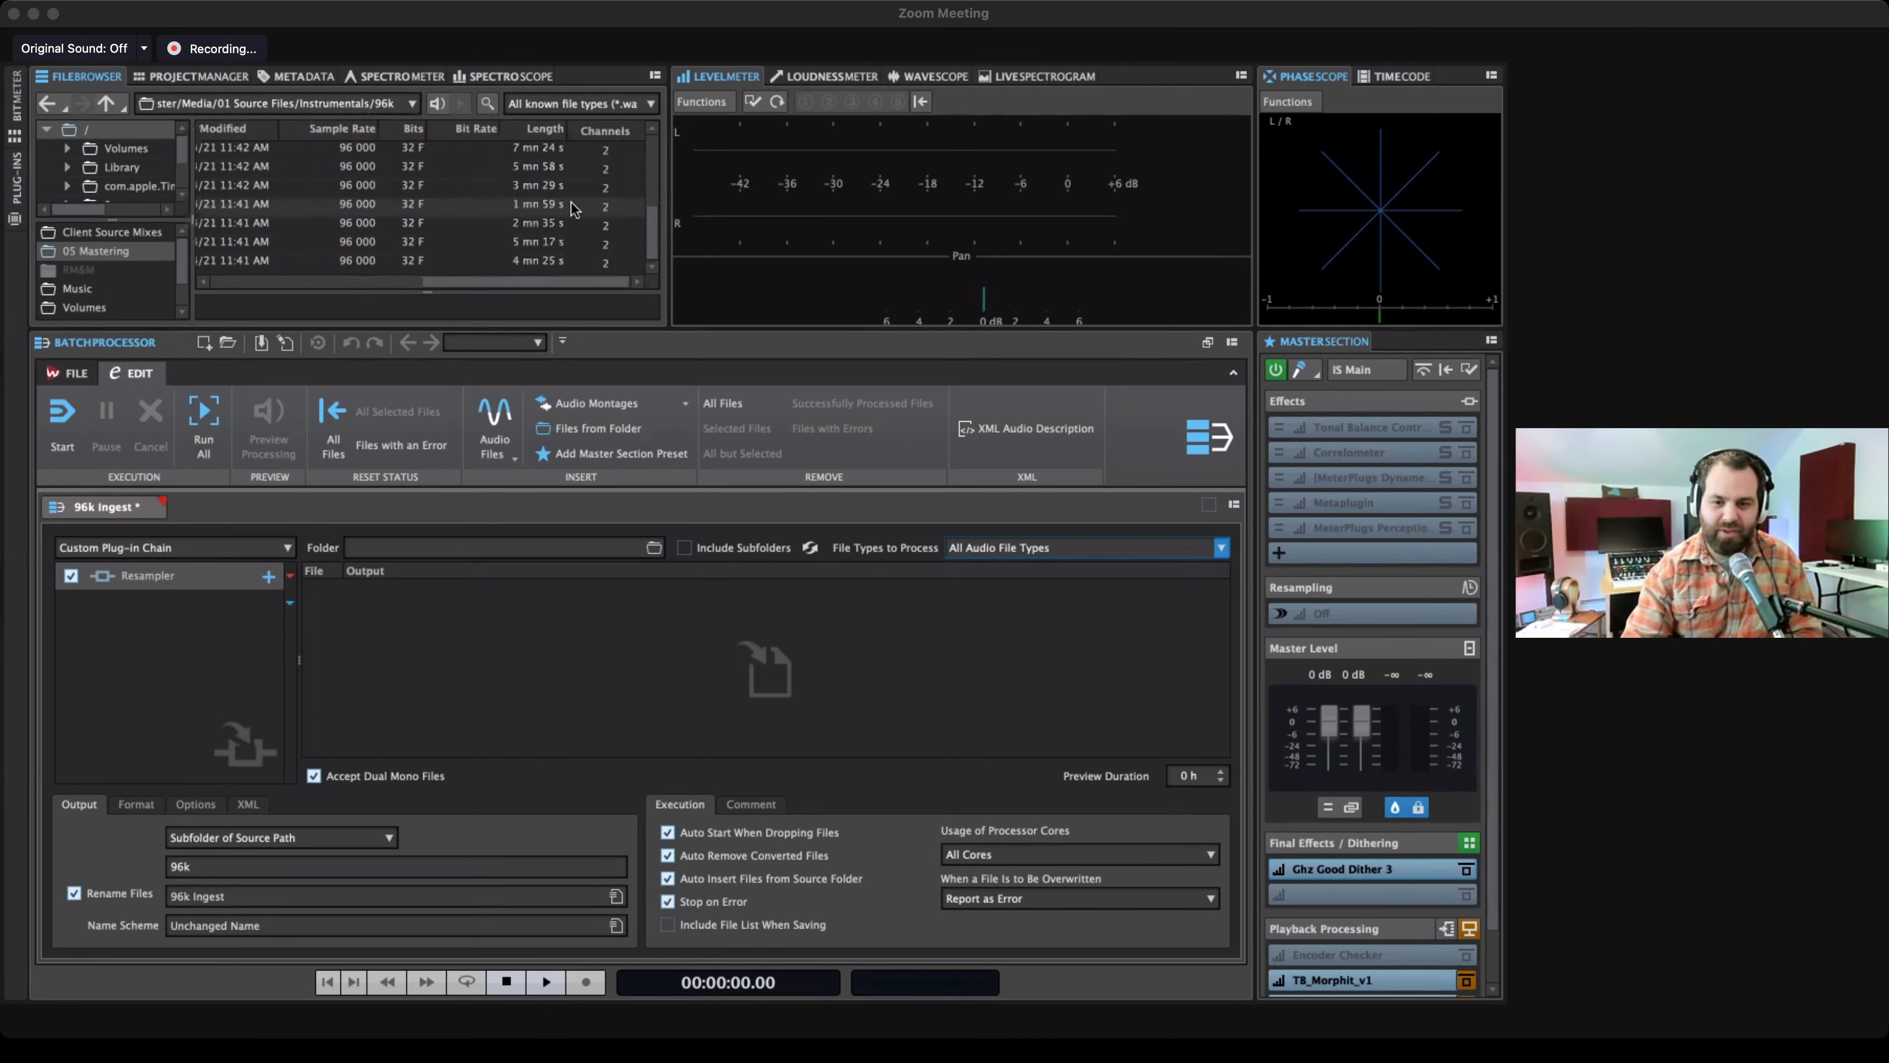
{"action": "scroll", "coordinate": [571, 201], "scroll_direction": "left", "scroll_amount": 10}
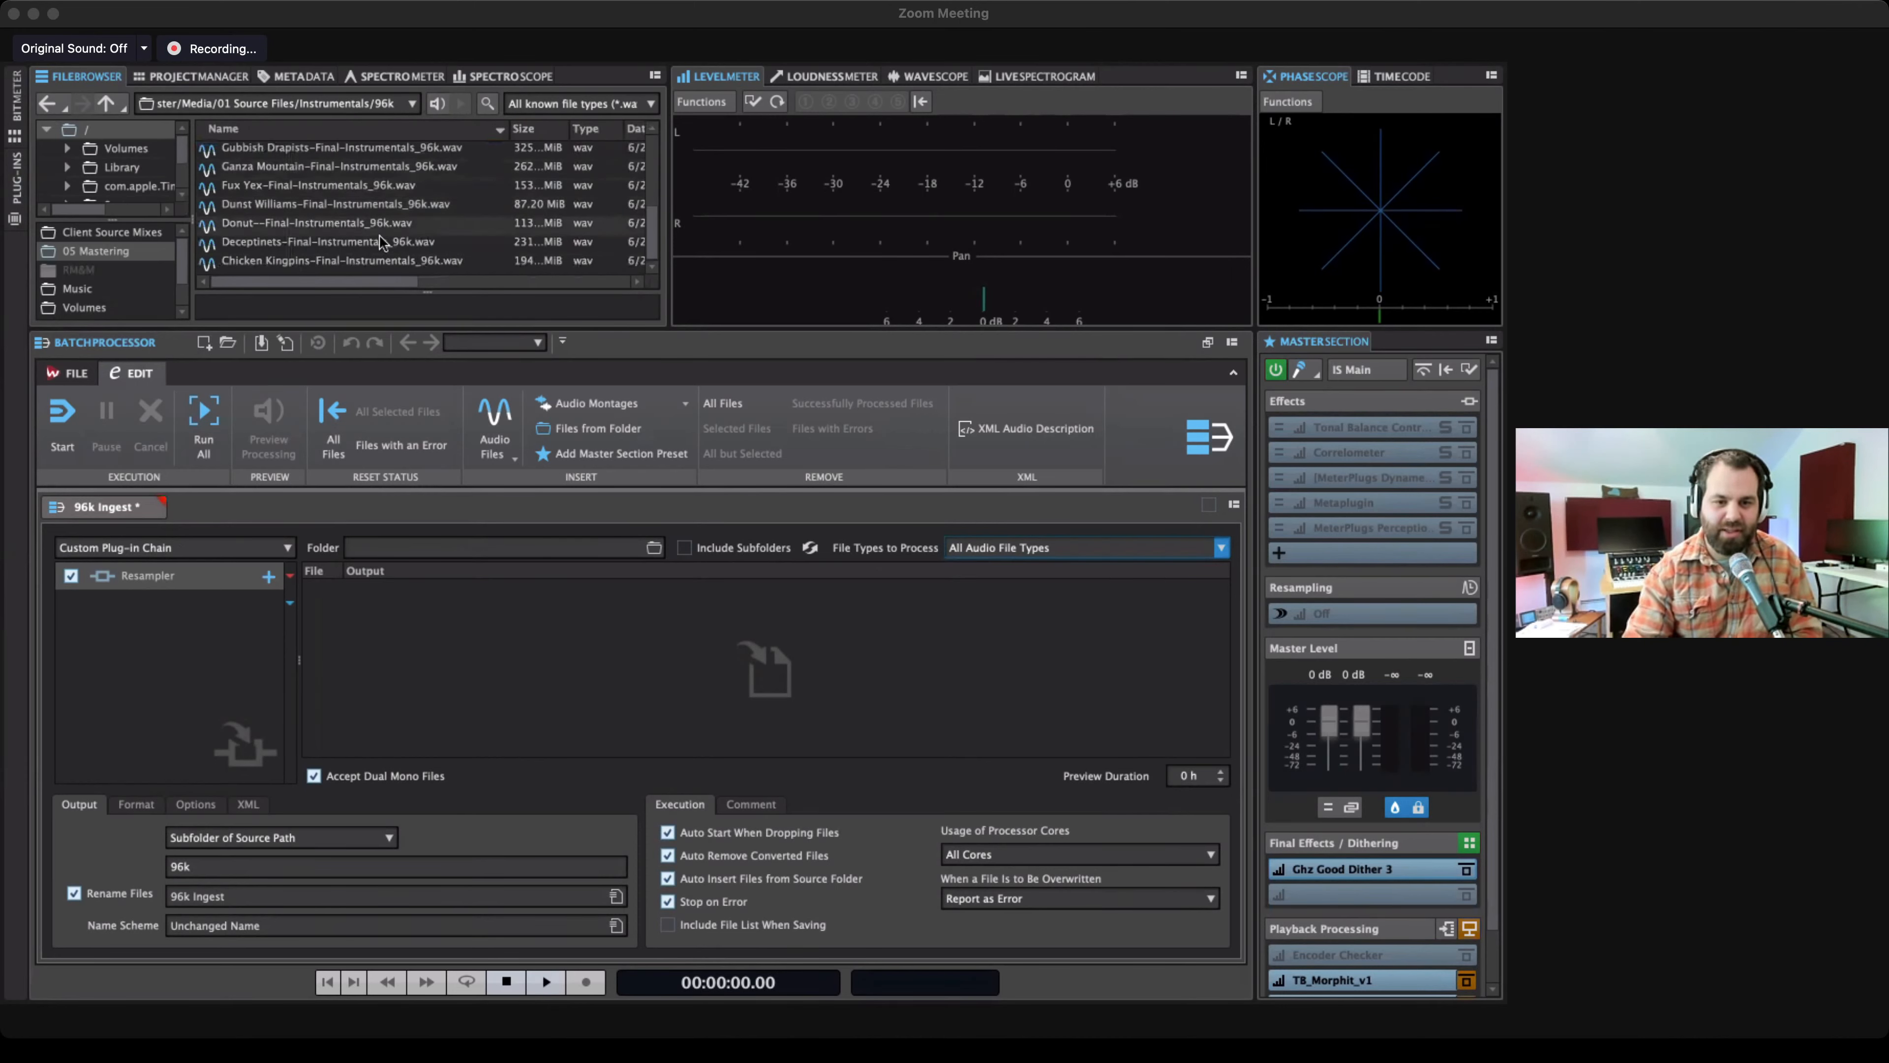
{"action": "left_click", "coordinate": [106, 106]}
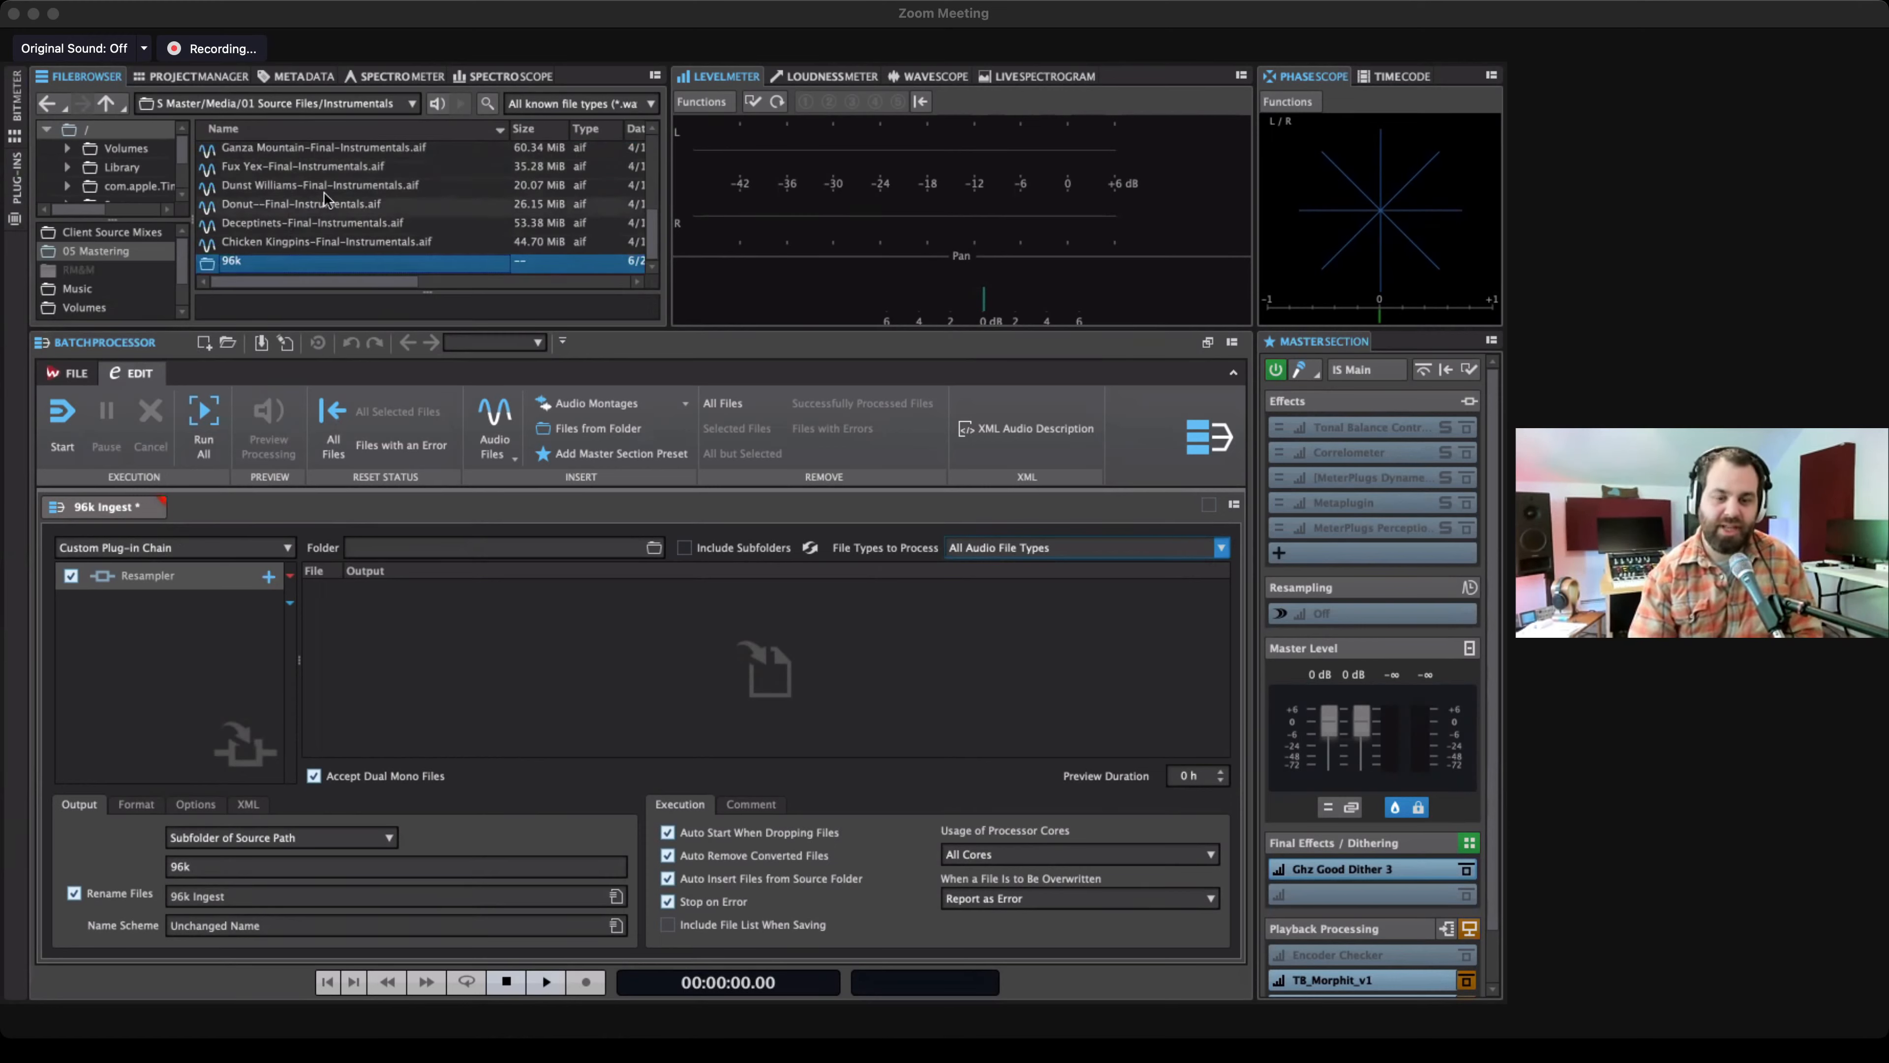
{"action": "left_click", "coordinate": [109, 104]}
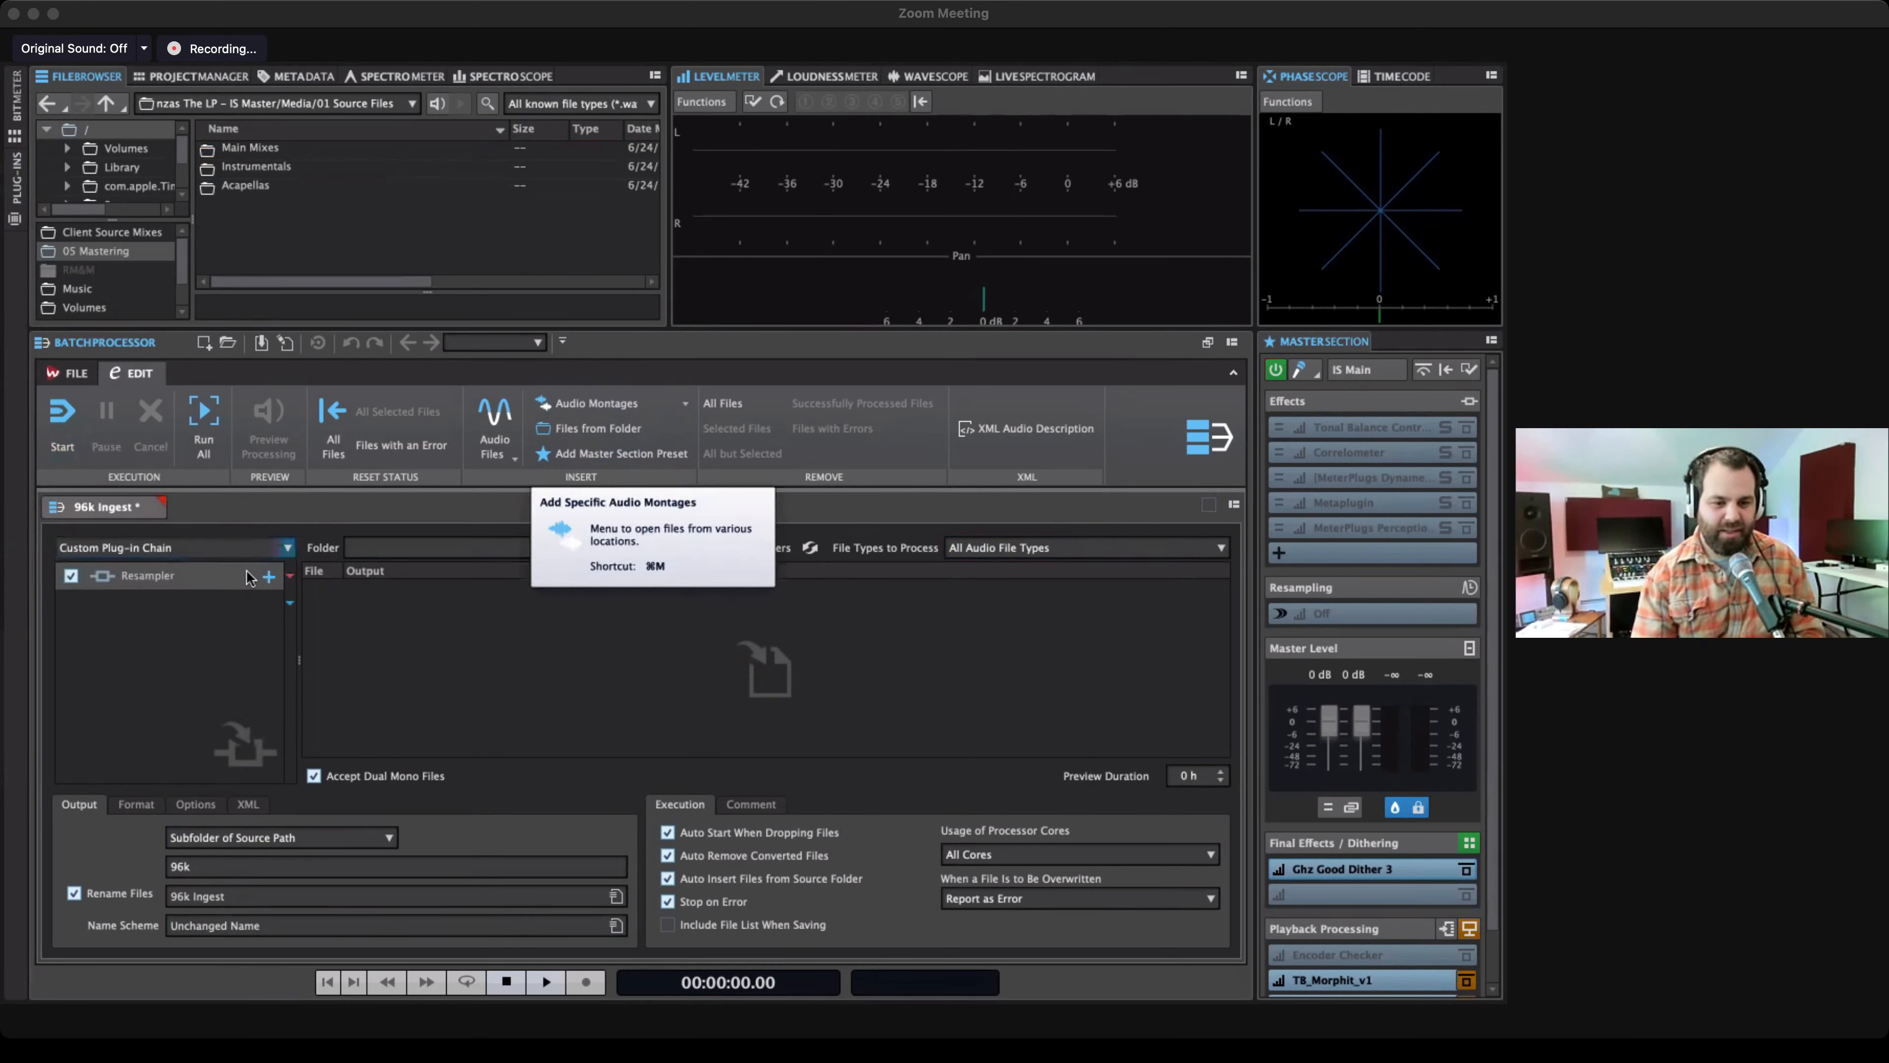
Show the plug-ins available for the batch chain, and collapse the Steinberg, Tools and Master Section built-in groups.
{"action": "left_click", "coordinate": [269, 583]}
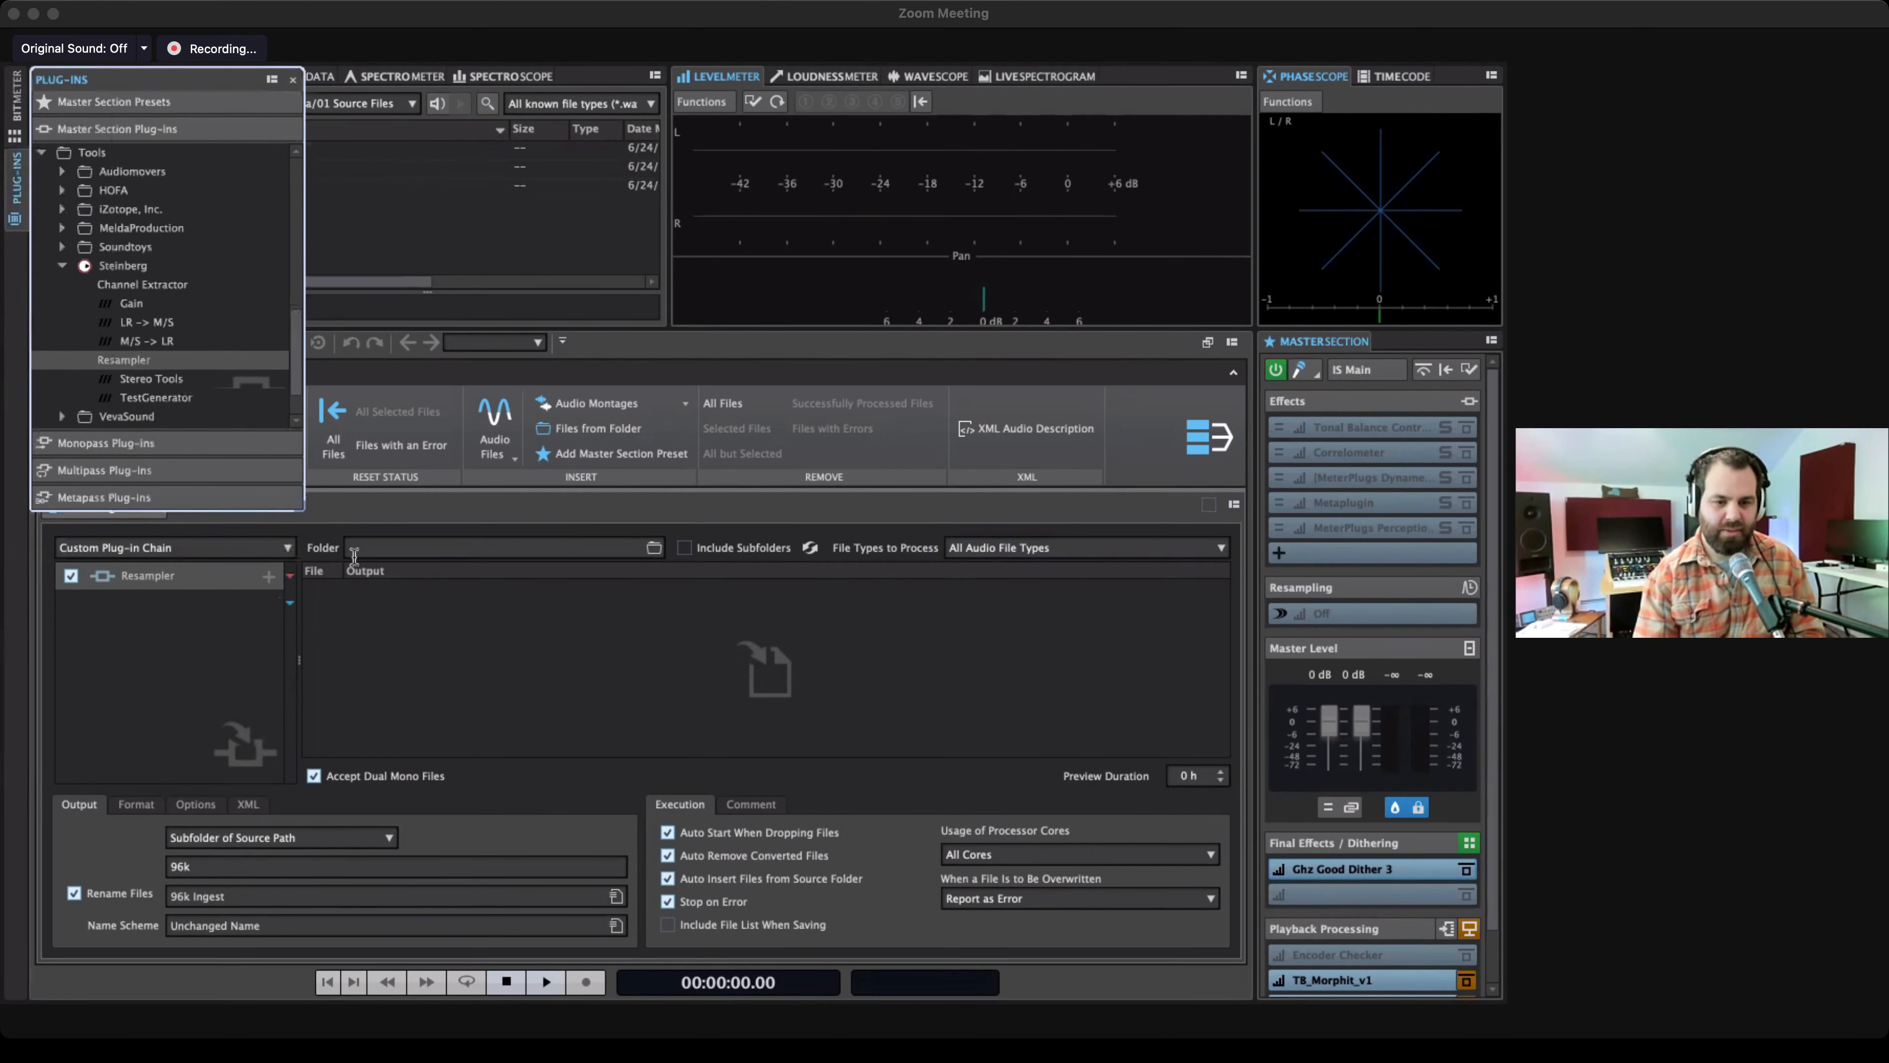
{"action": "left_click", "coordinate": [64, 267]}
{"action": "left_click", "coordinate": [41, 226]}
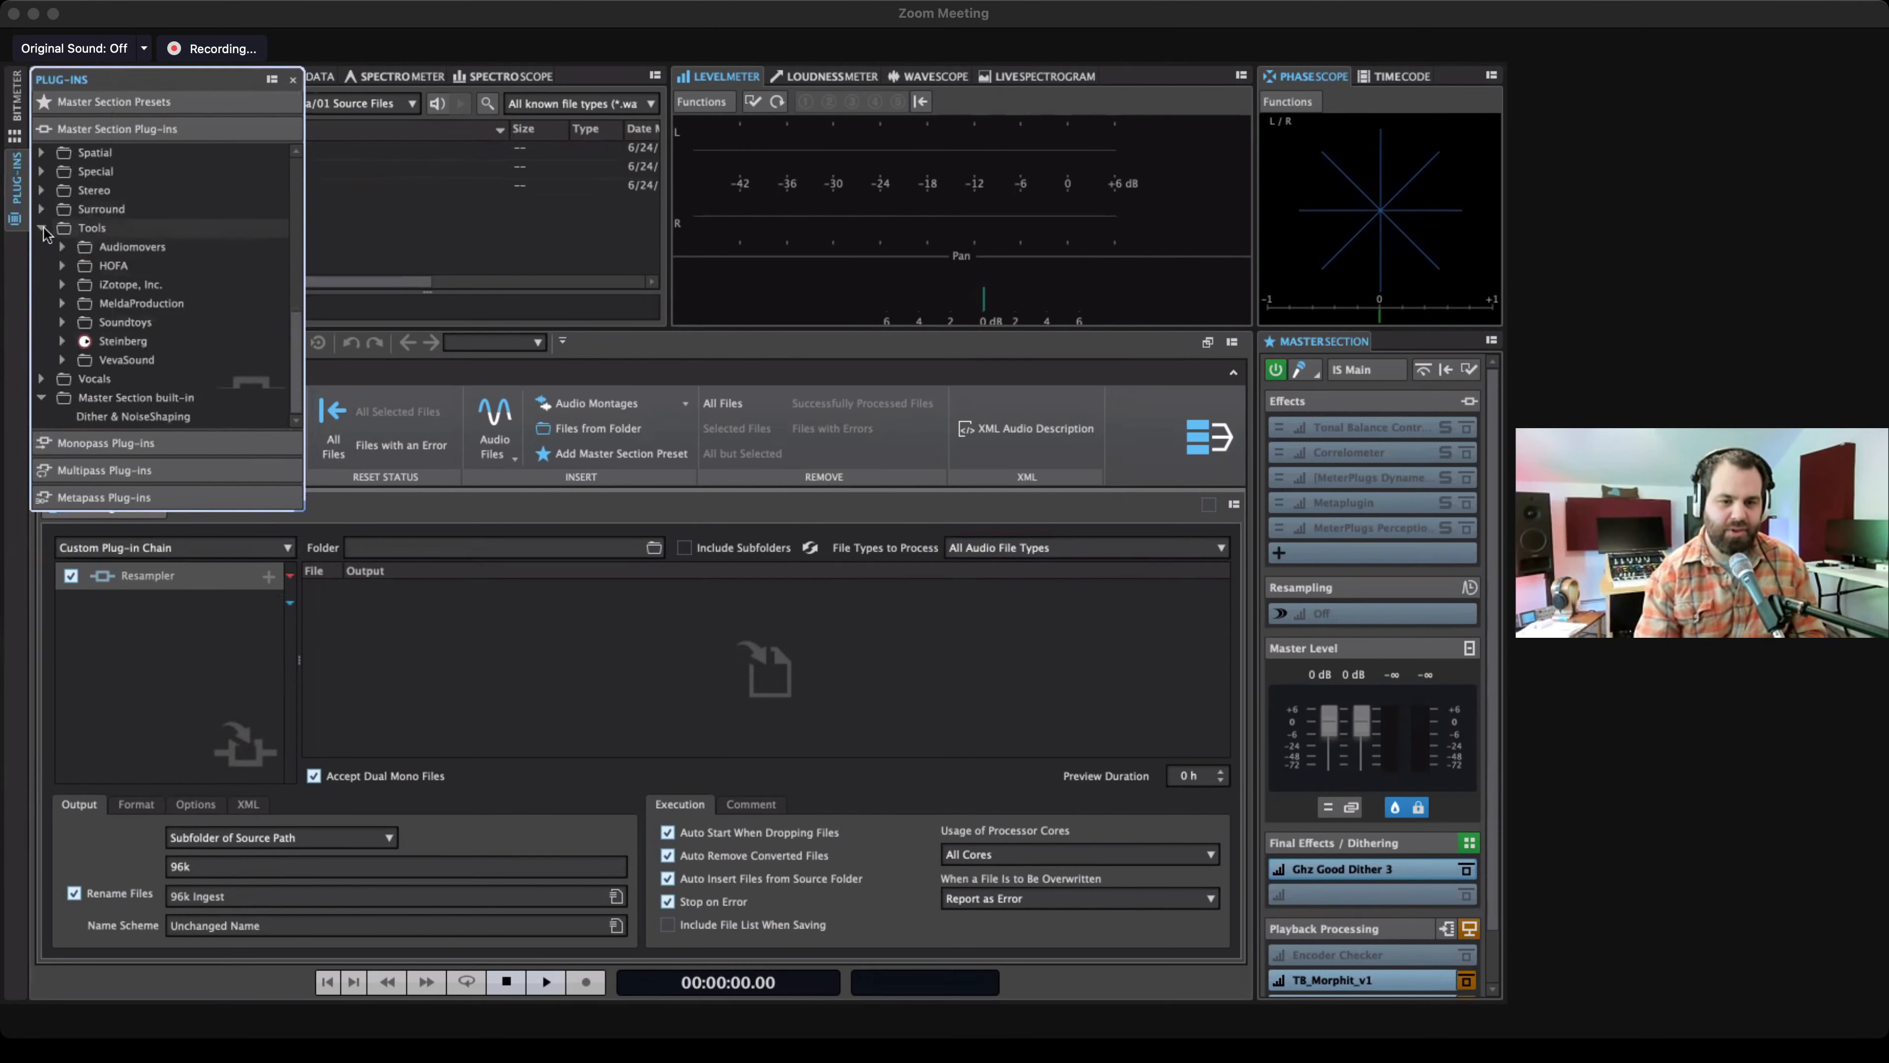
{"action": "left_click", "coordinate": [42, 397]}
{"action": "scroll", "coordinate": [106, 339], "scroll_direction": "up", "scroll_amount": 5}
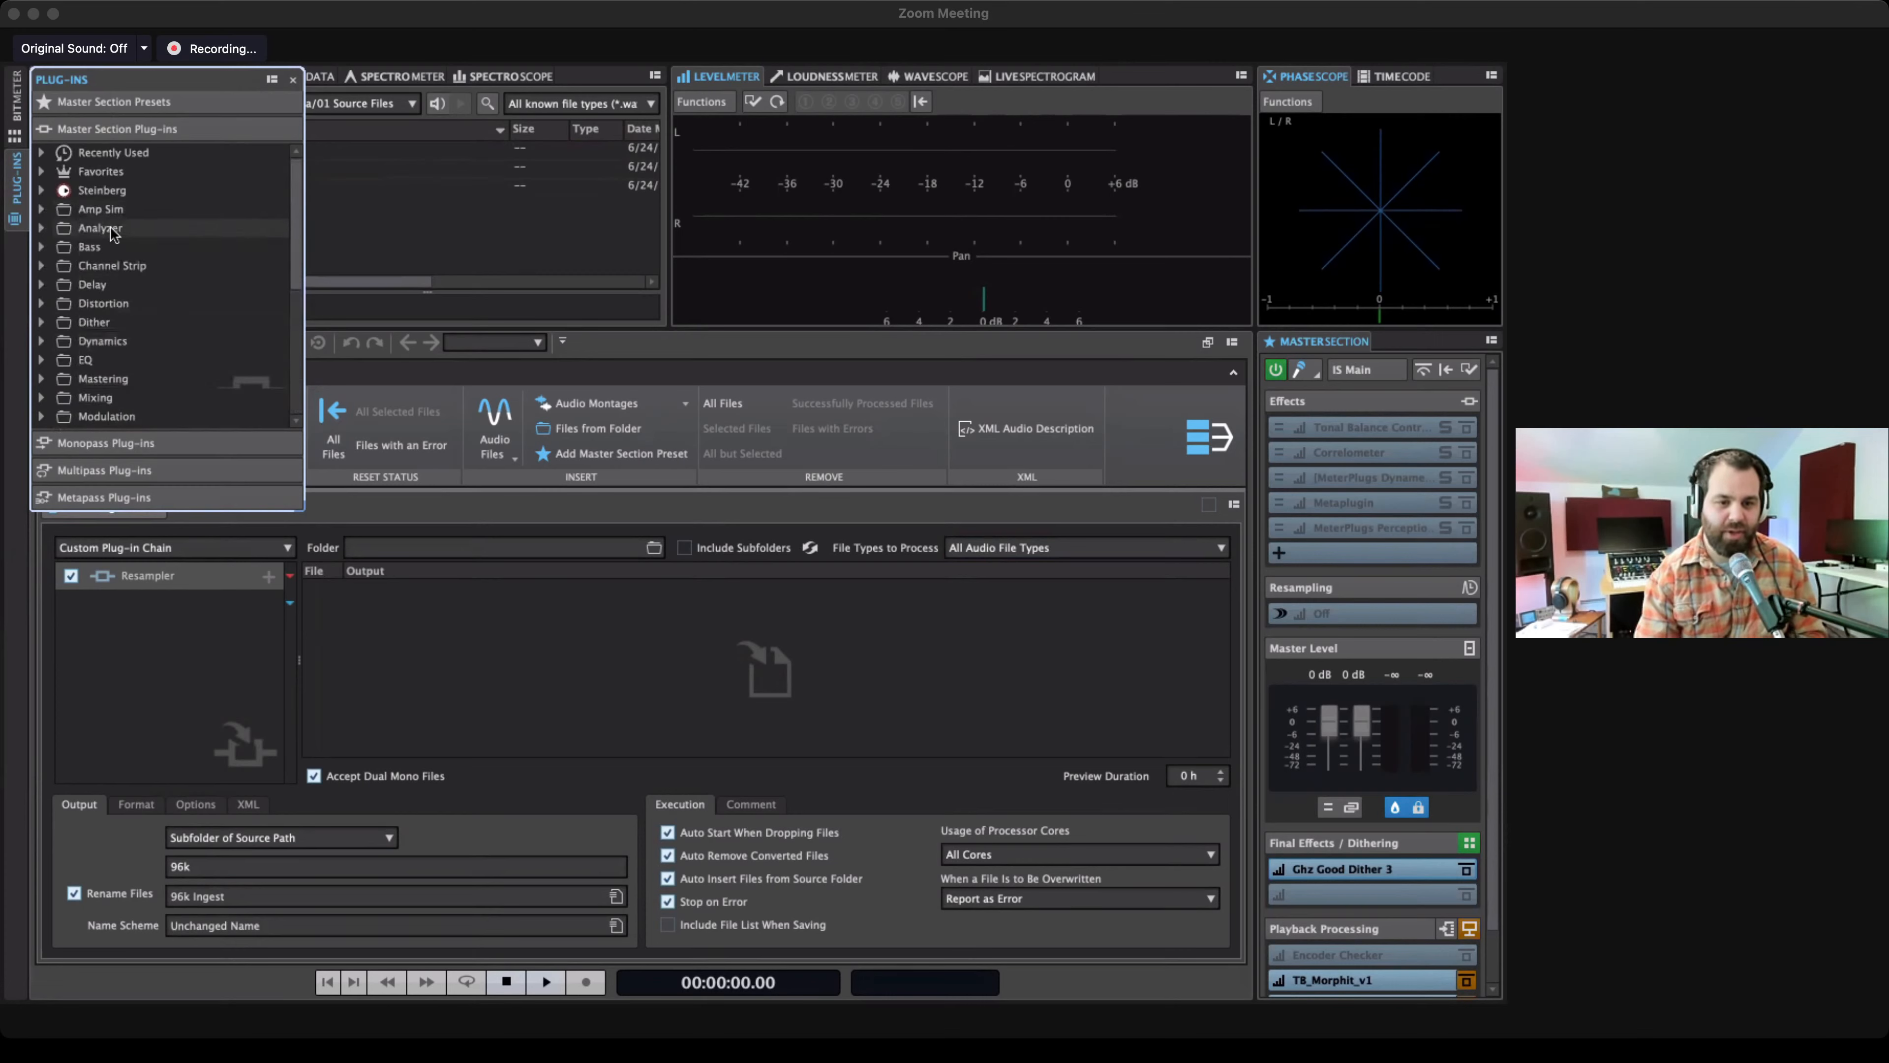
Add Steinberg's MasterRig from the Mastering category to the batch plug-in chain below the Resampler, and close its editor.
{"action": "left_click", "coordinate": [42, 191]}
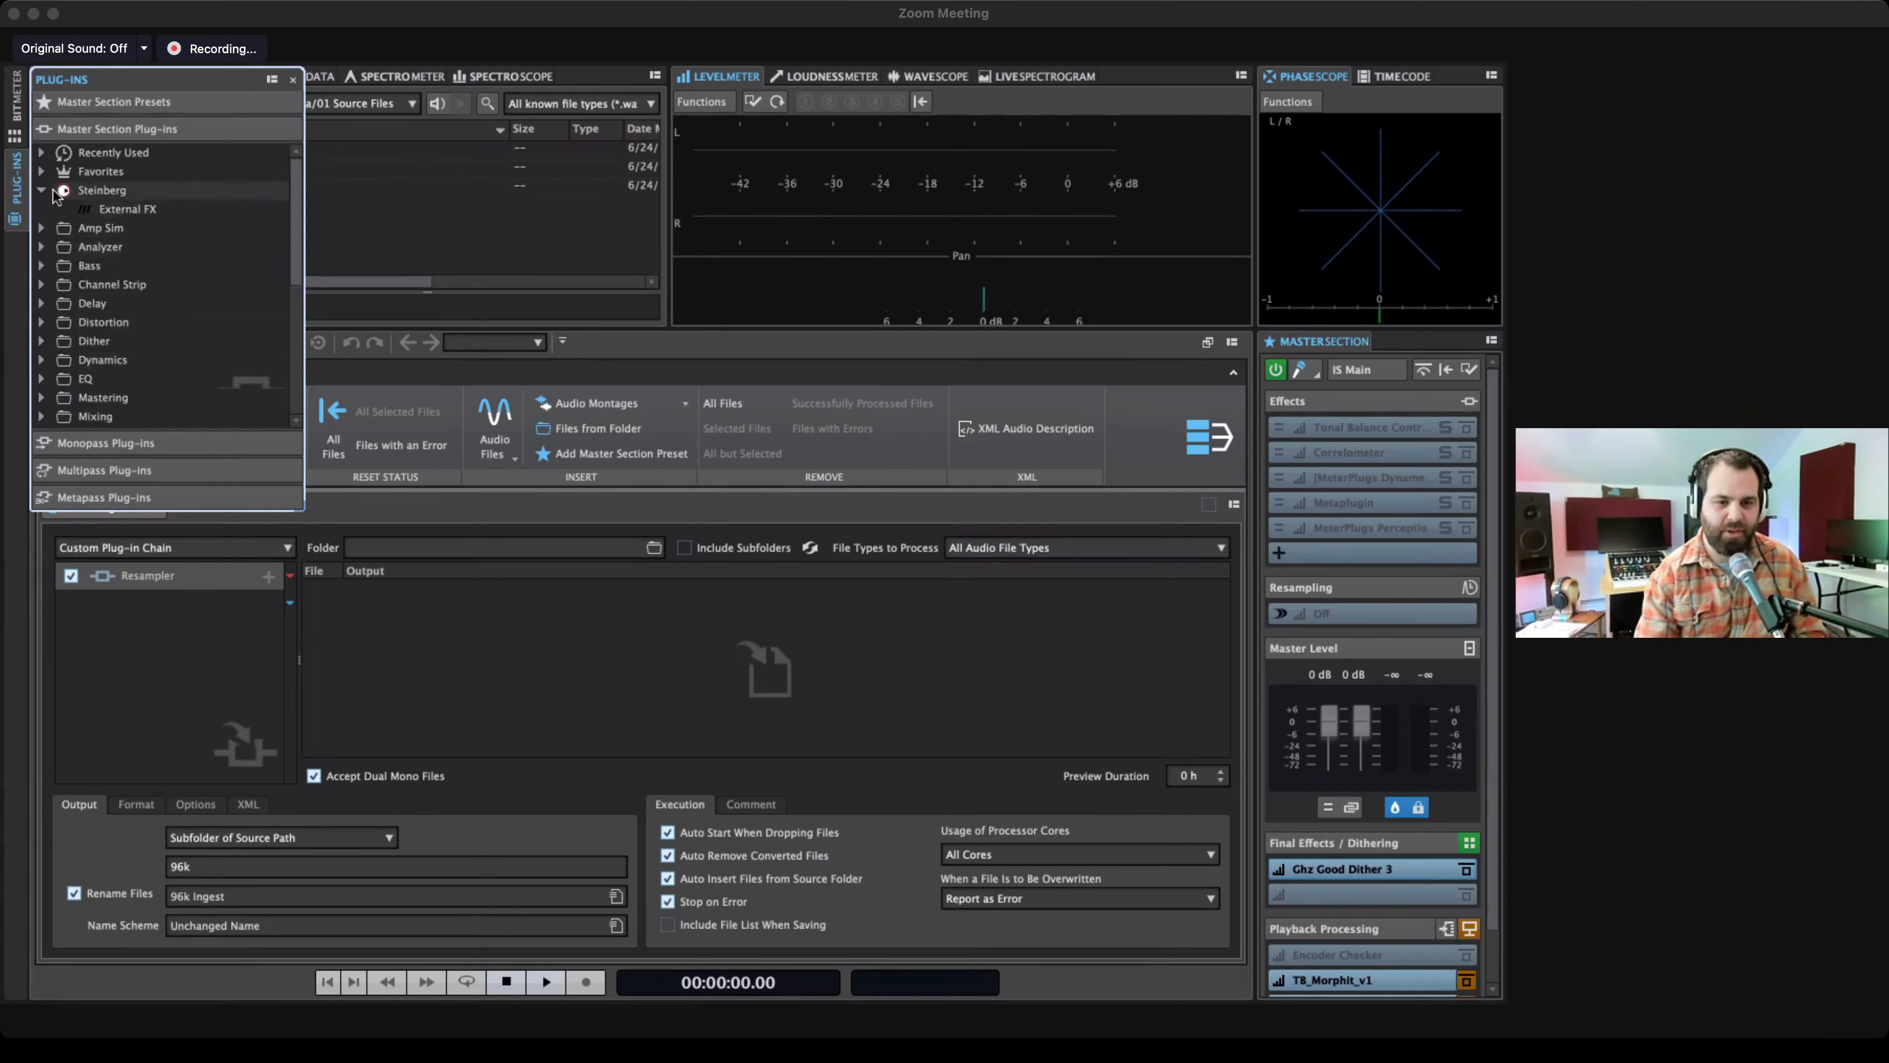
{"action": "scroll", "coordinate": [76, 263], "scroll_direction": "down", "scroll_amount": 3}
{"action": "scroll", "coordinate": [77, 263], "scroll_direction": "up", "scroll_amount": 1}
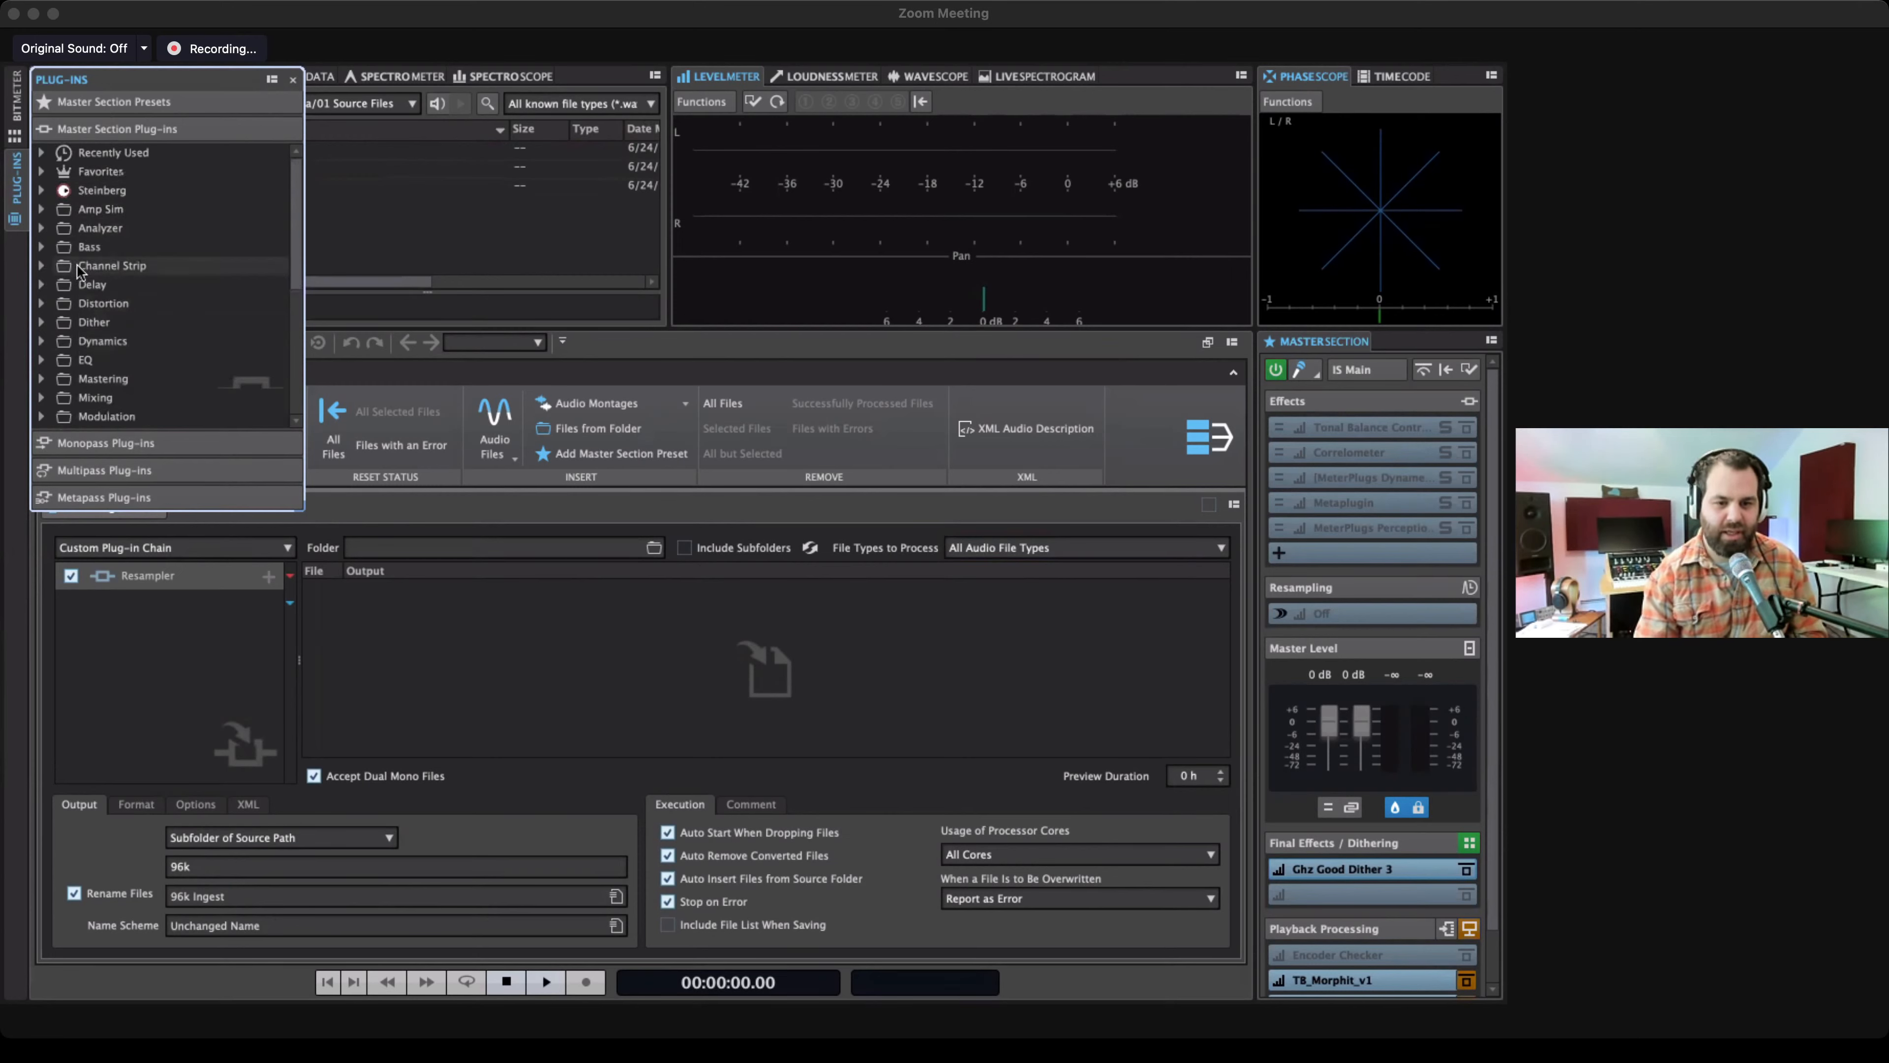
{"action": "scroll", "coordinate": [141, 351], "scroll_direction": "down", "scroll_amount": 2}
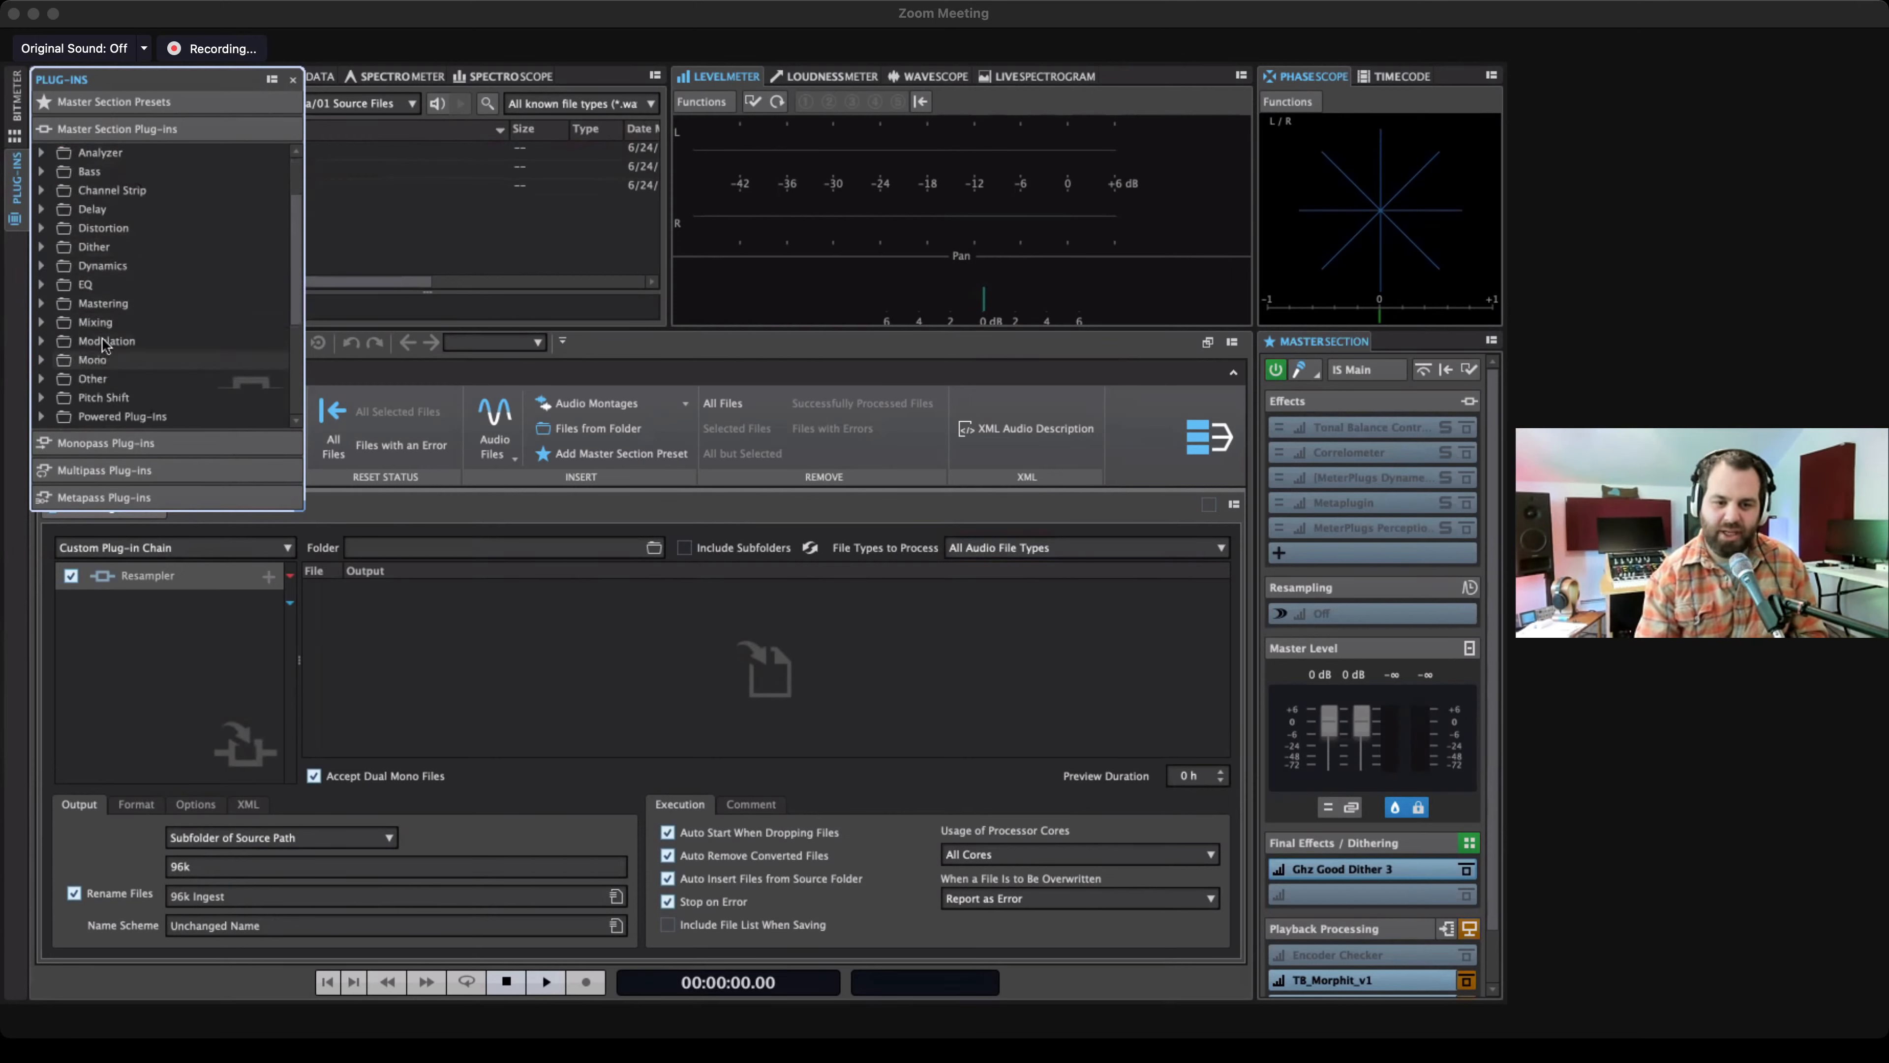
{"action": "left_click", "coordinate": [41, 303]}
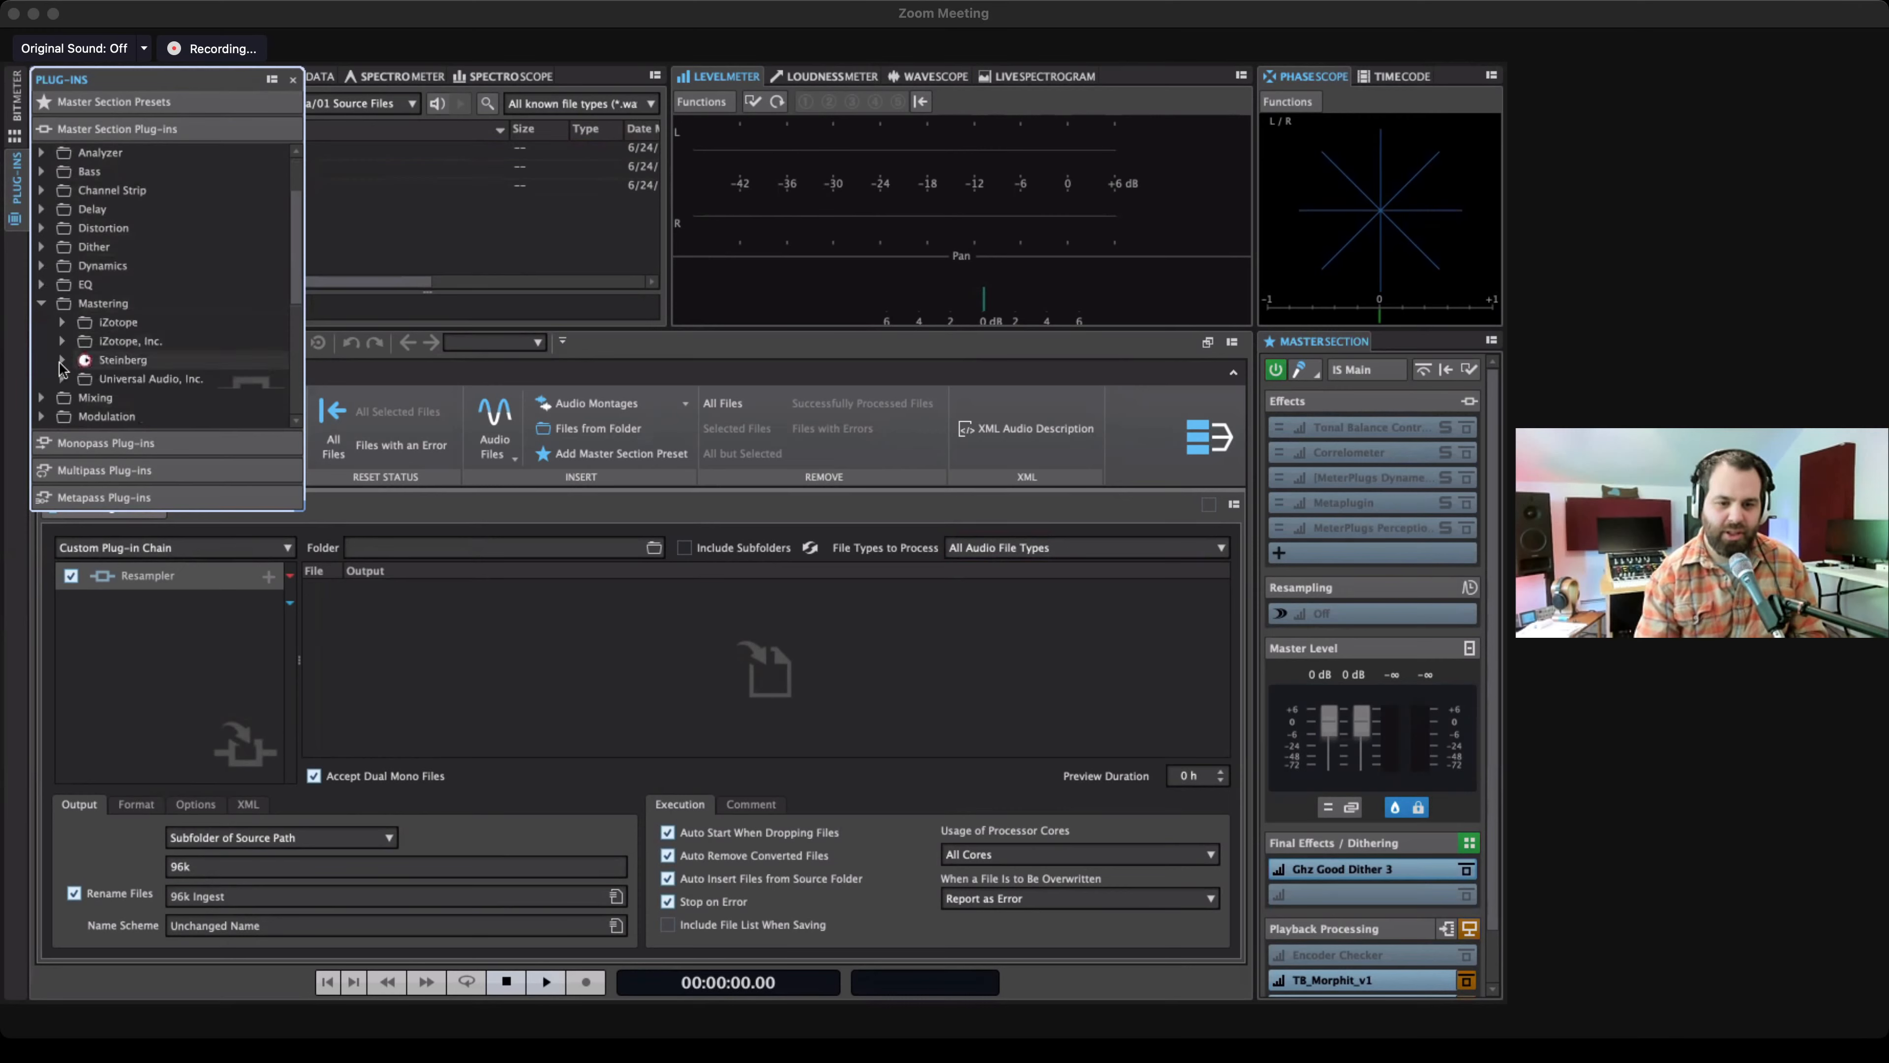
{"action": "left_click", "coordinate": [61, 359]}
{"action": "double_click", "coordinate": [153, 376]}
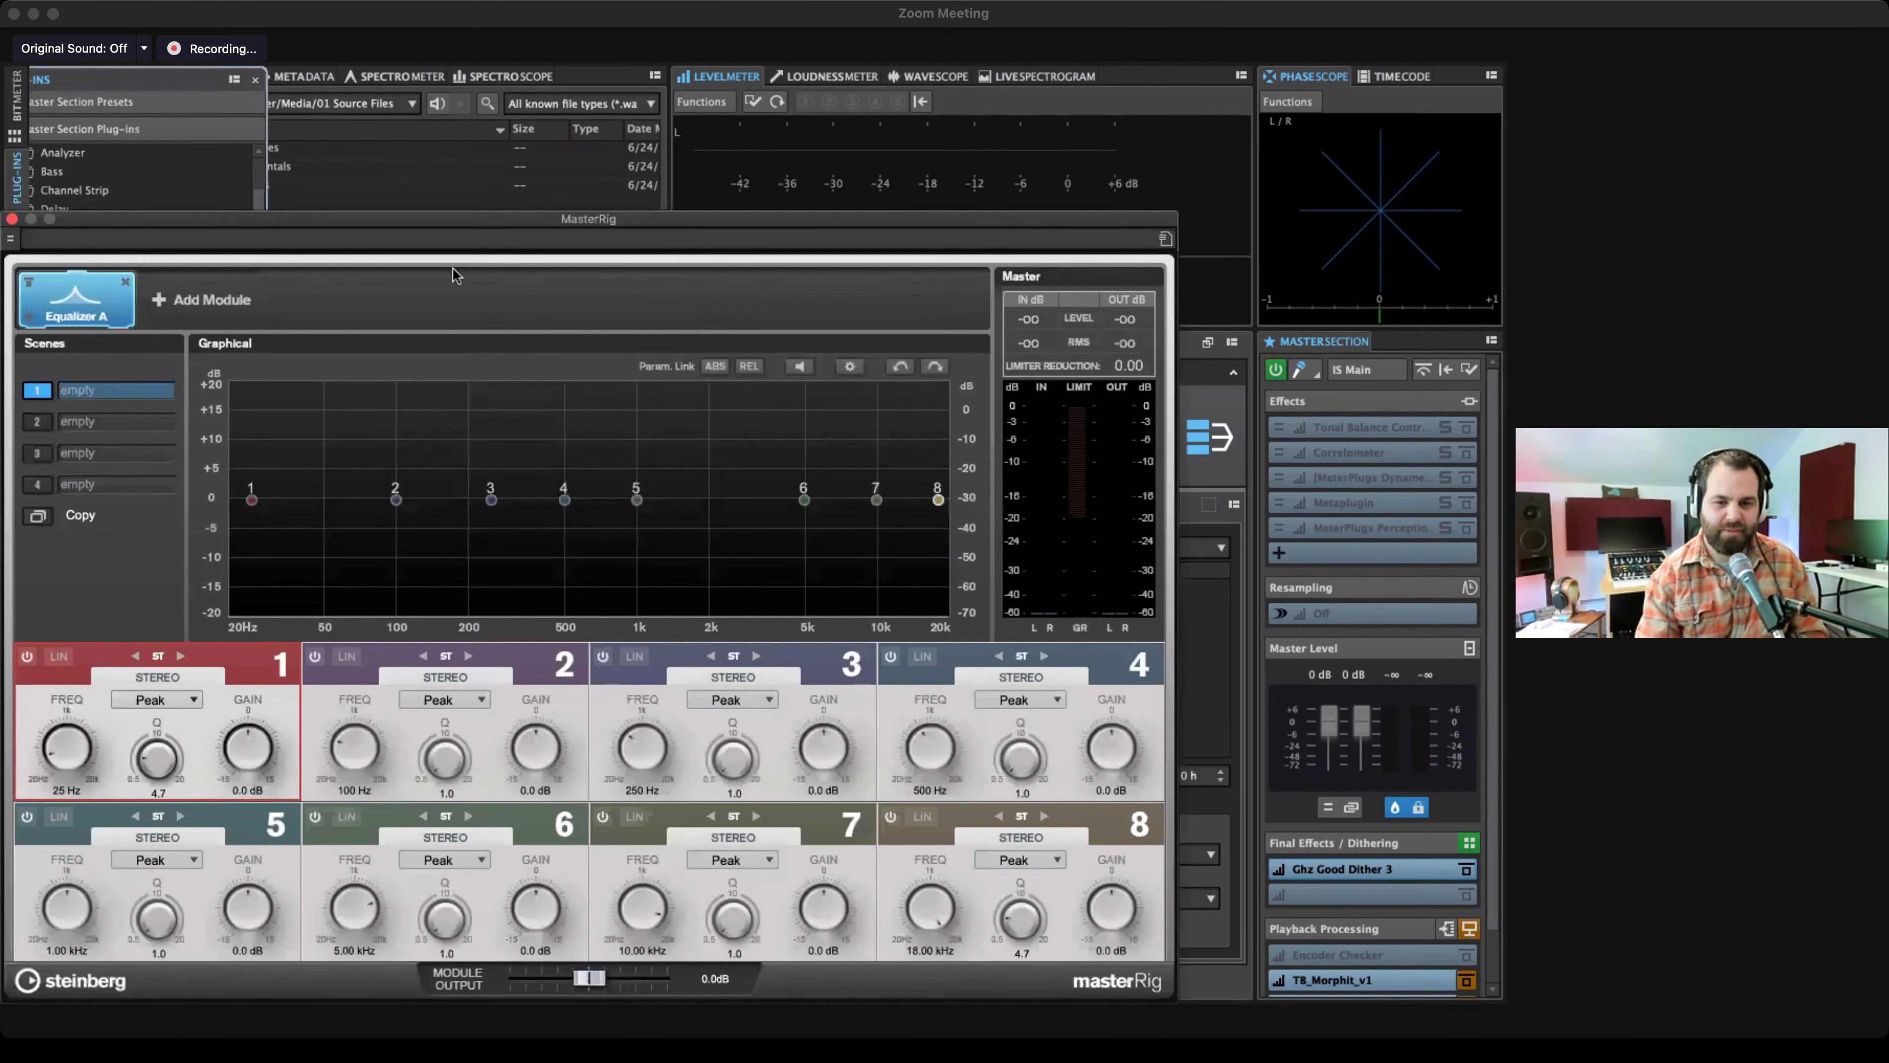
{"action": "key", "text": "super+w"}
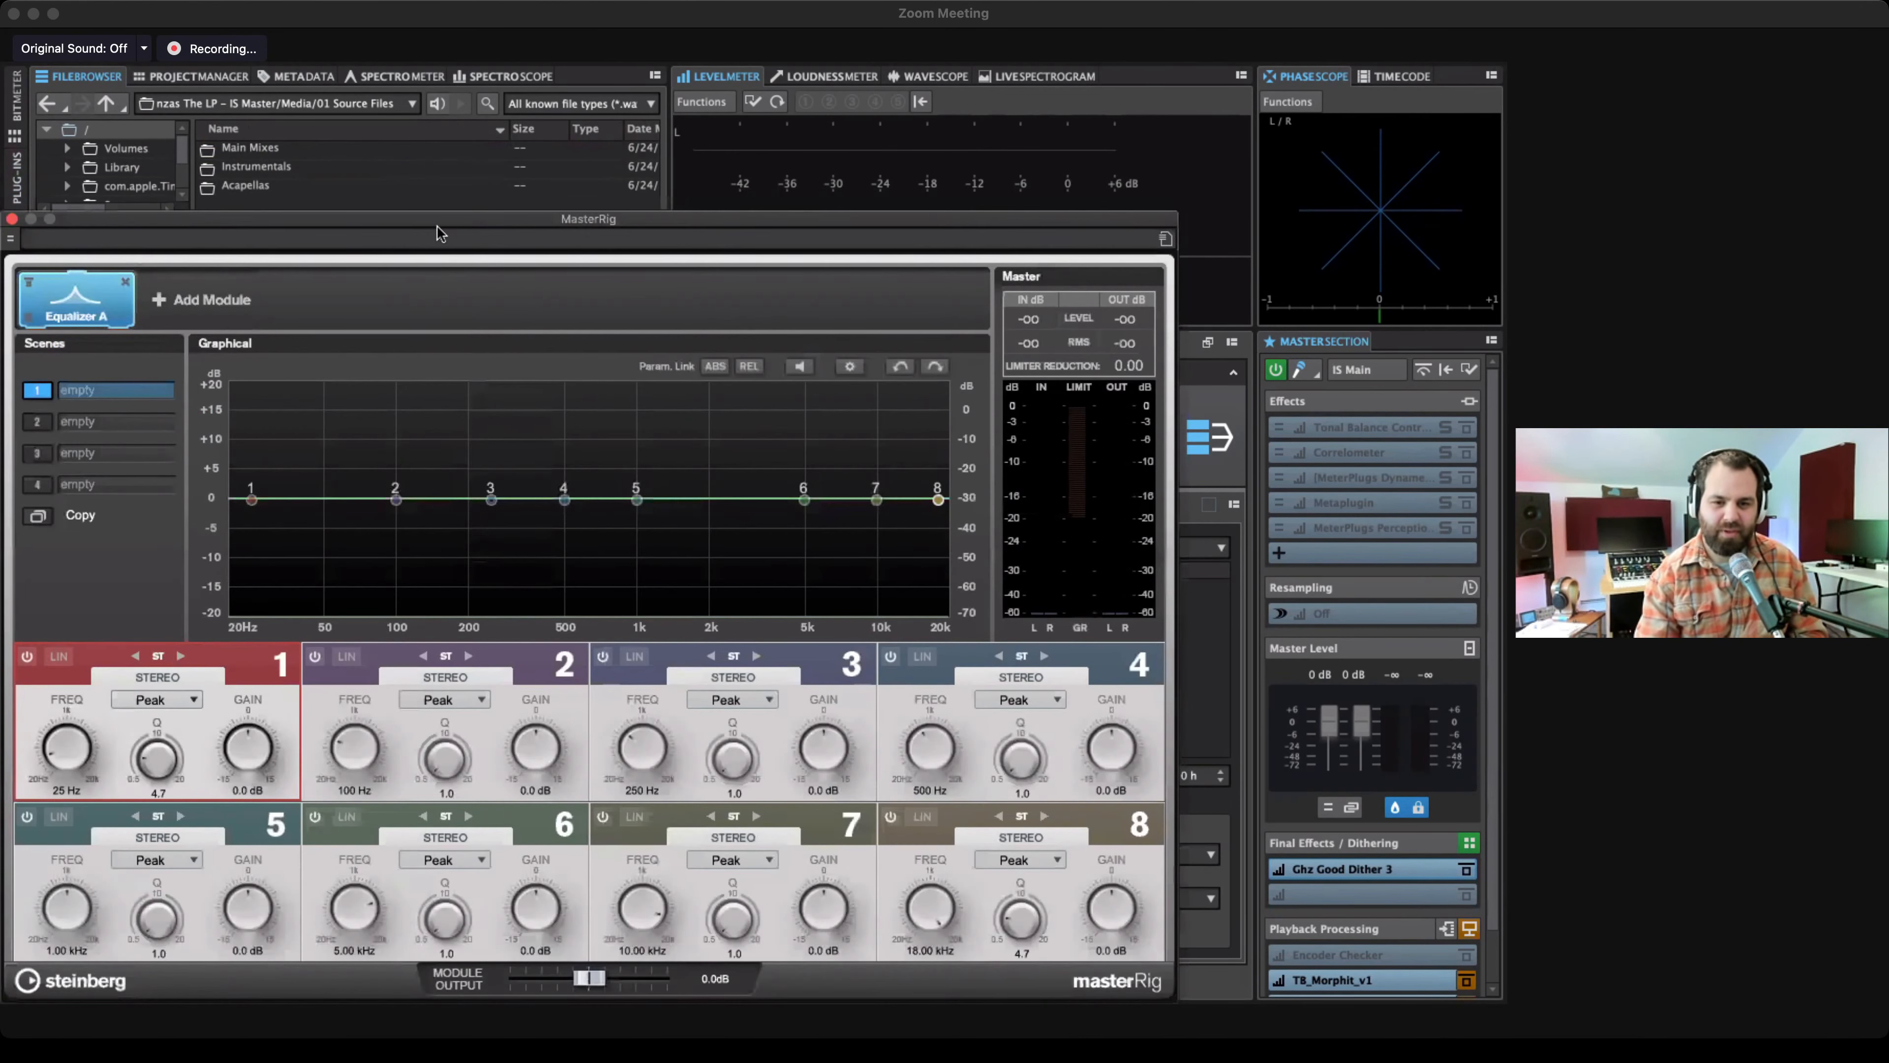
{"action": "left_click_drag", "start_coordinate": [433, 218], "coordinate": [613, 123]}
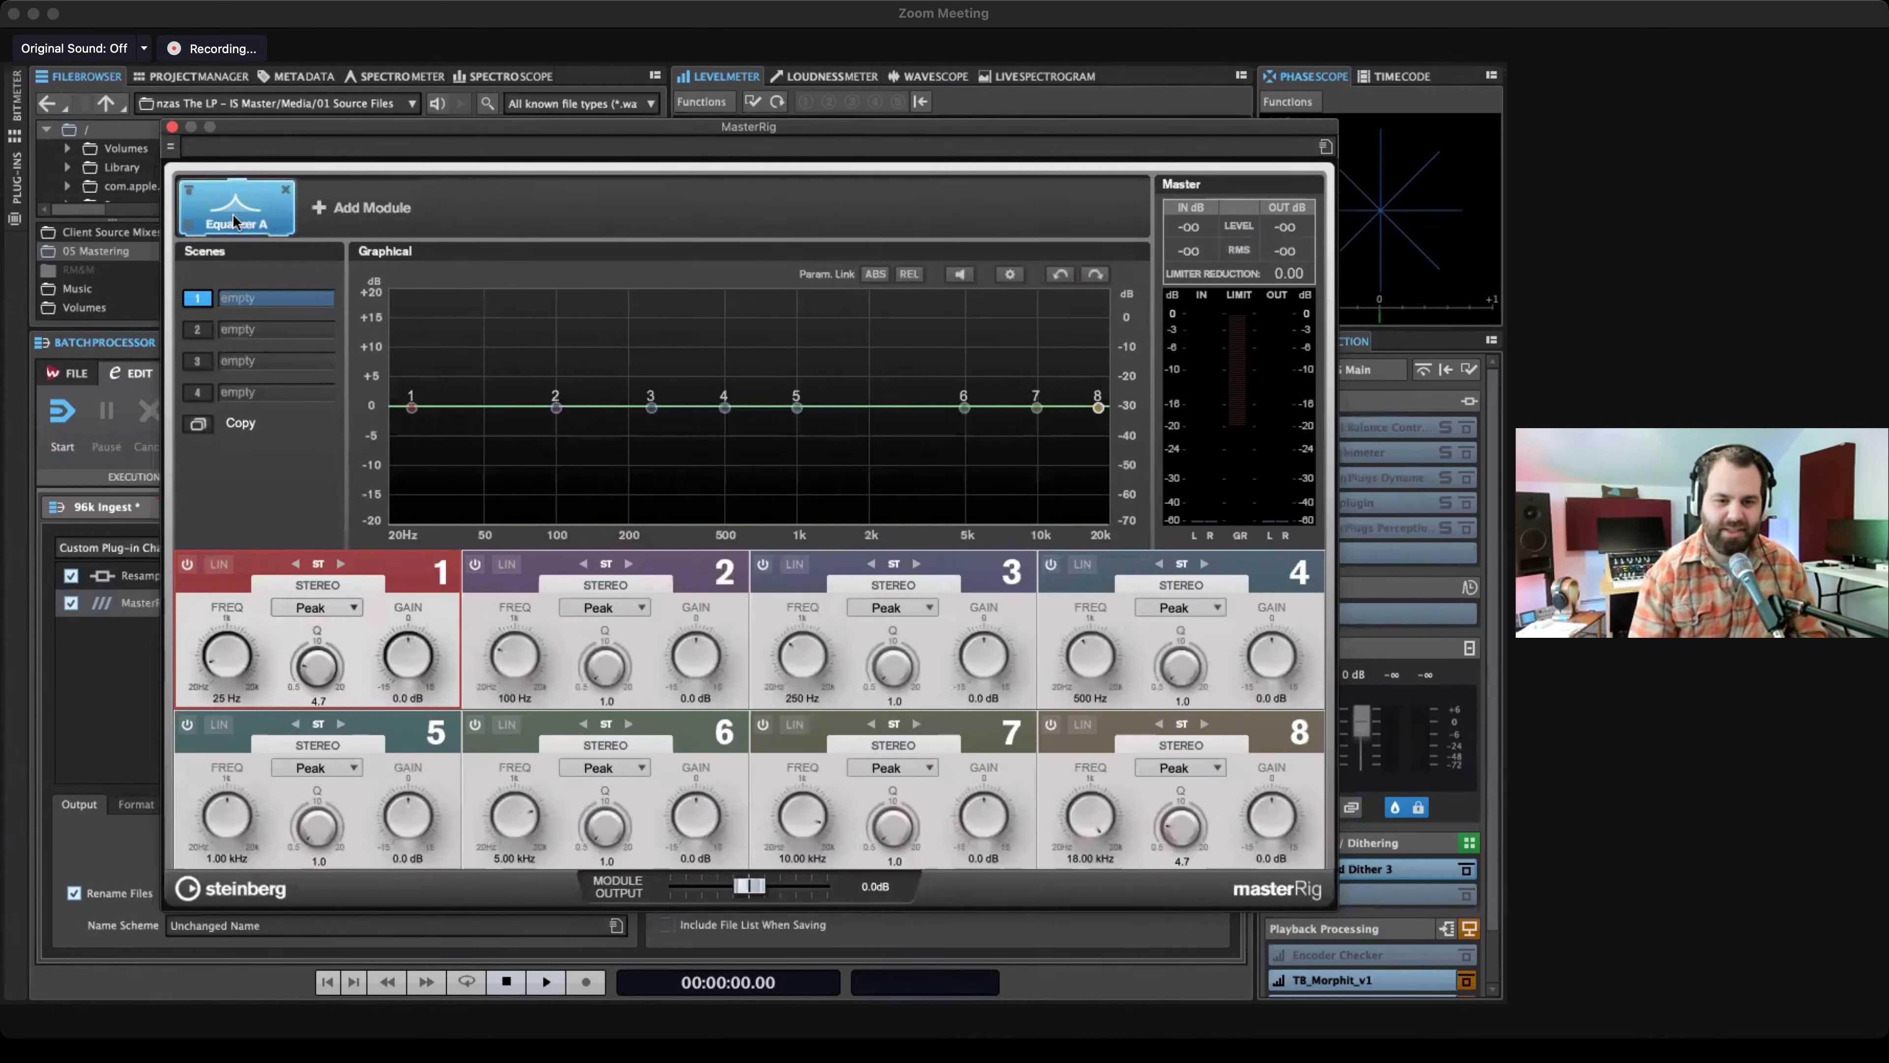
{"action": "left_click", "coordinate": [171, 126]}
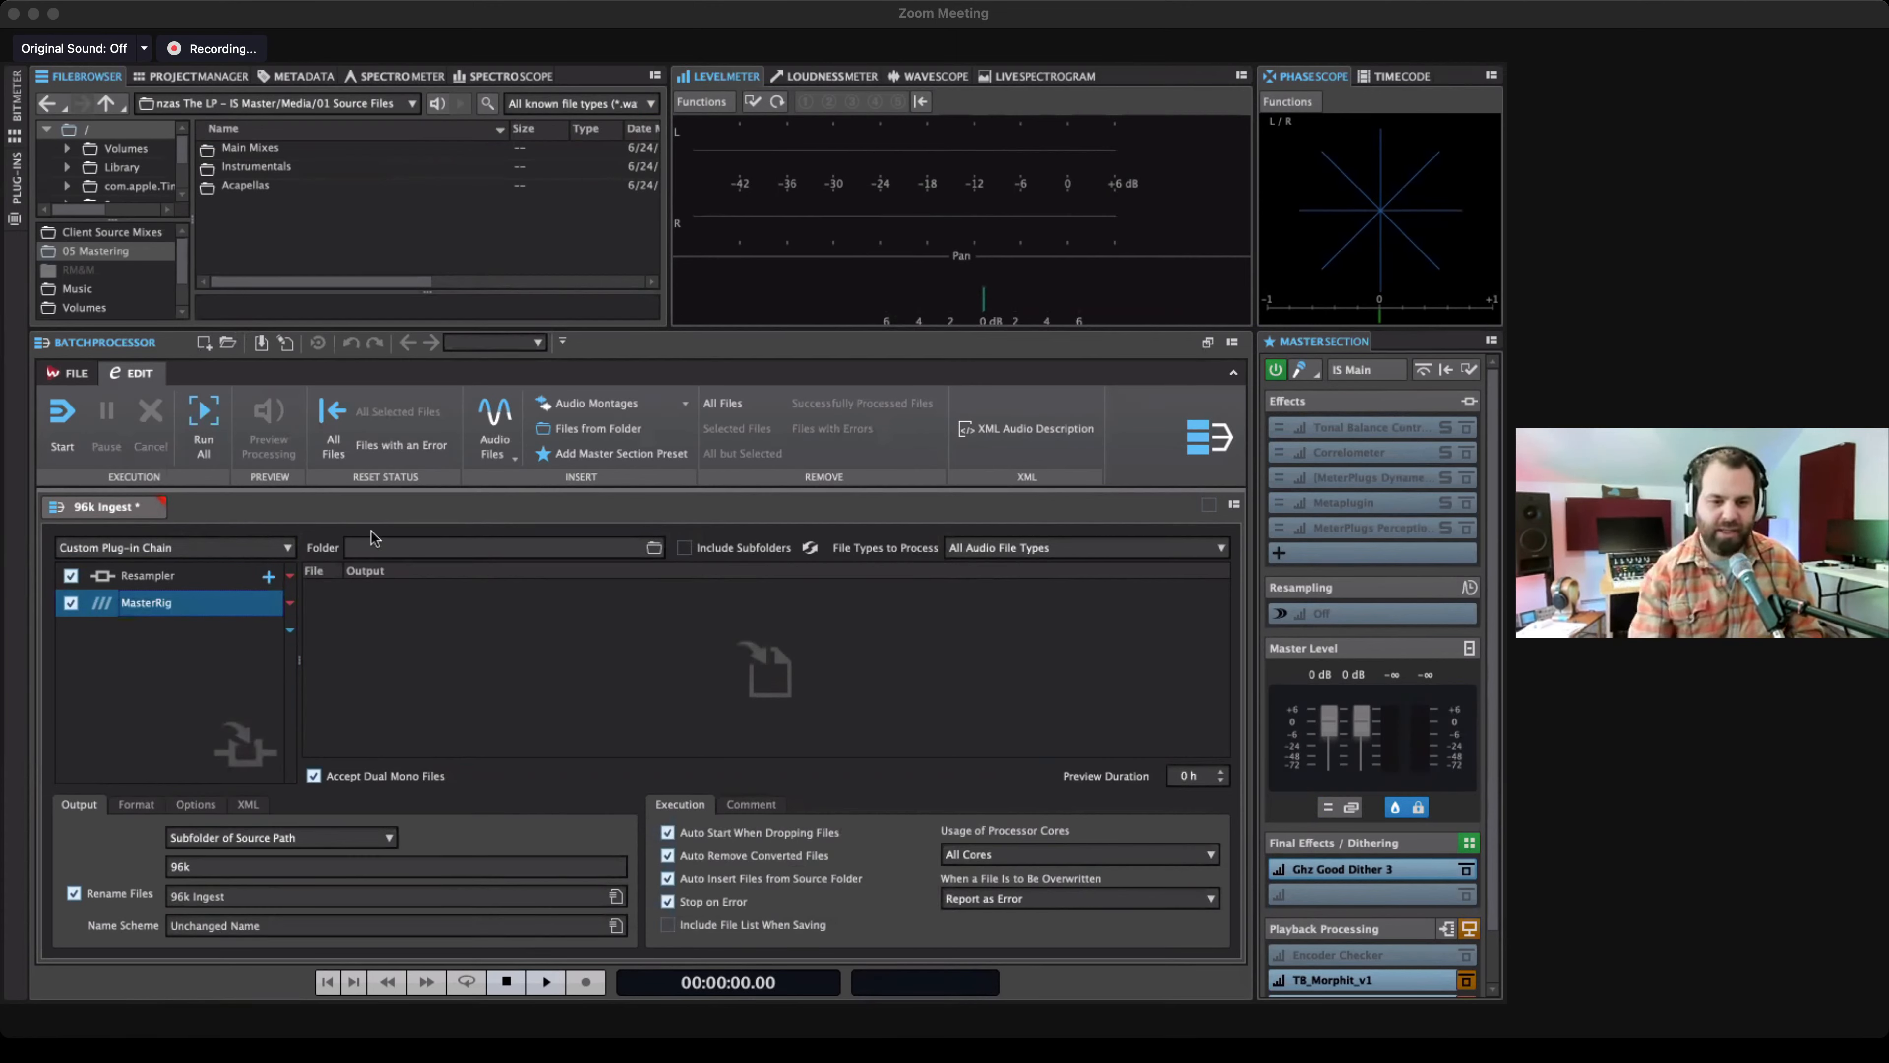
Browse the Master Section plug-in categories, including the vendors in Tools, for further processors to use in the batch.
{"action": "left_click", "coordinate": [14, 179]}
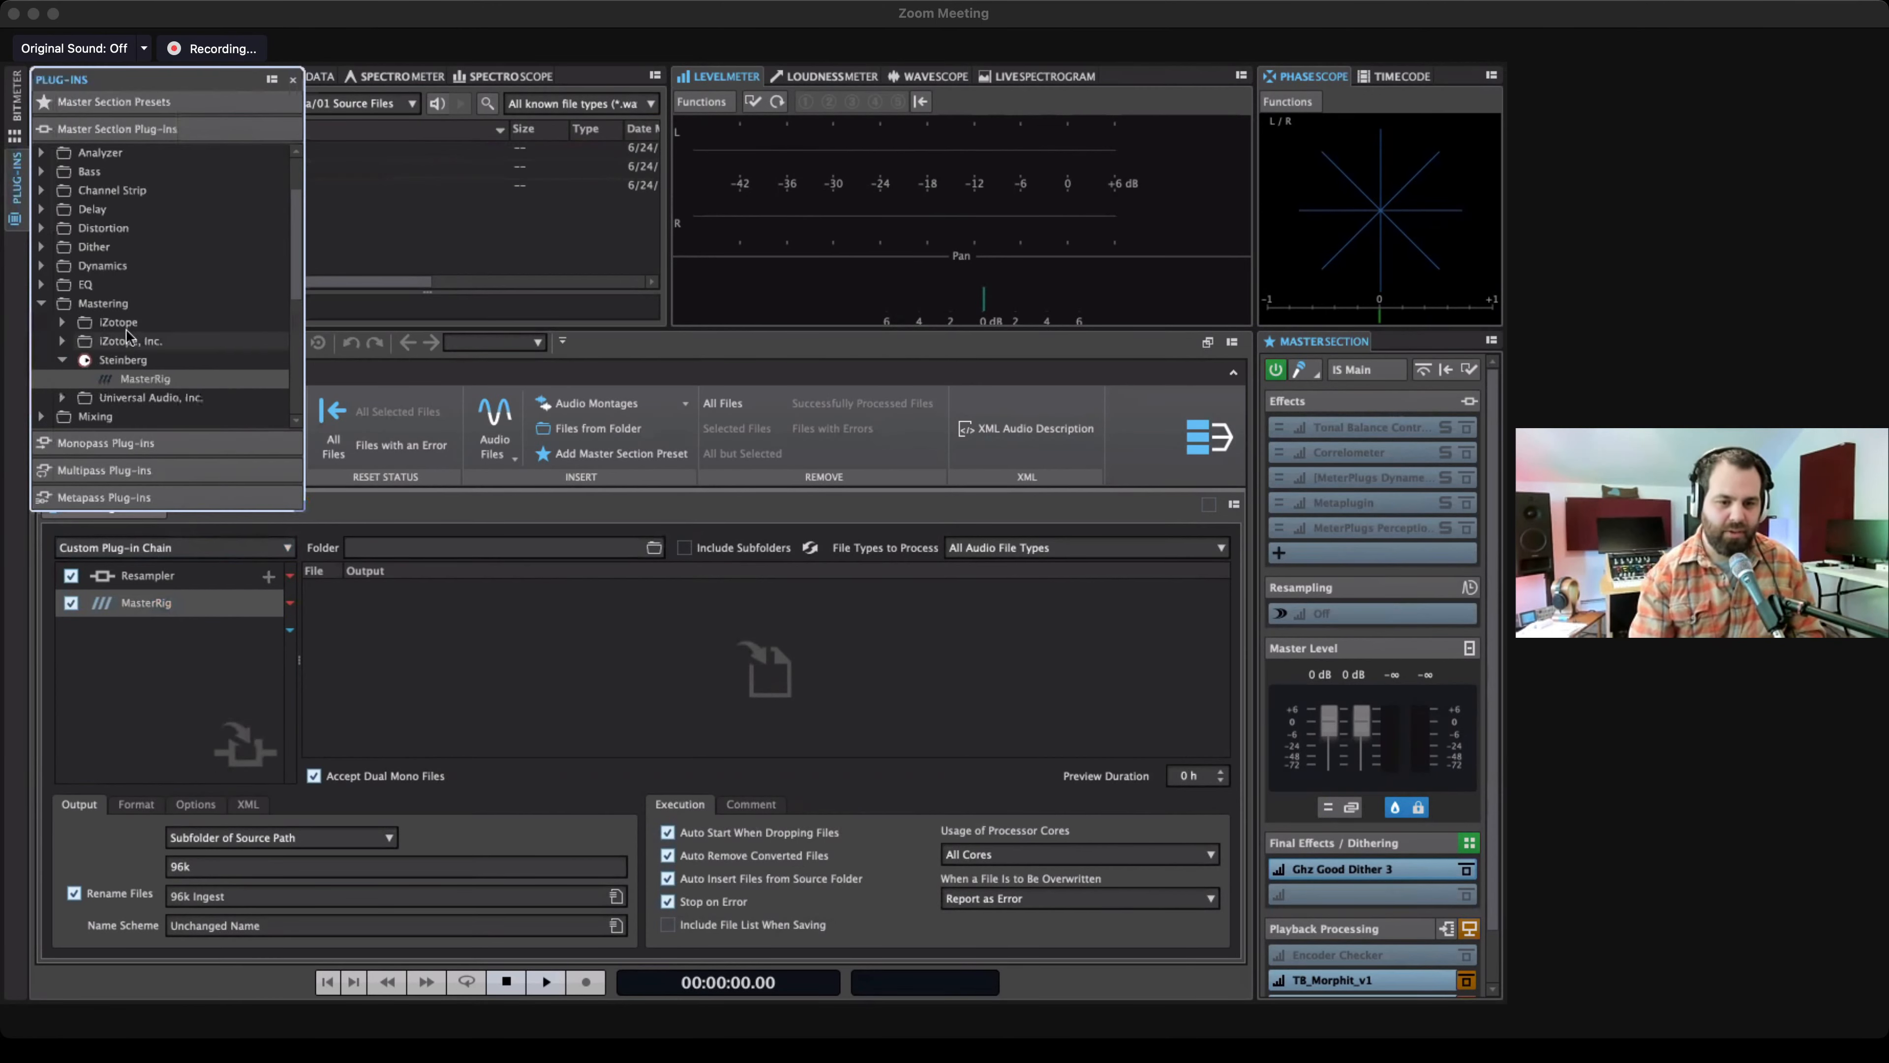
{"action": "left_click", "coordinate": [42, 303]}
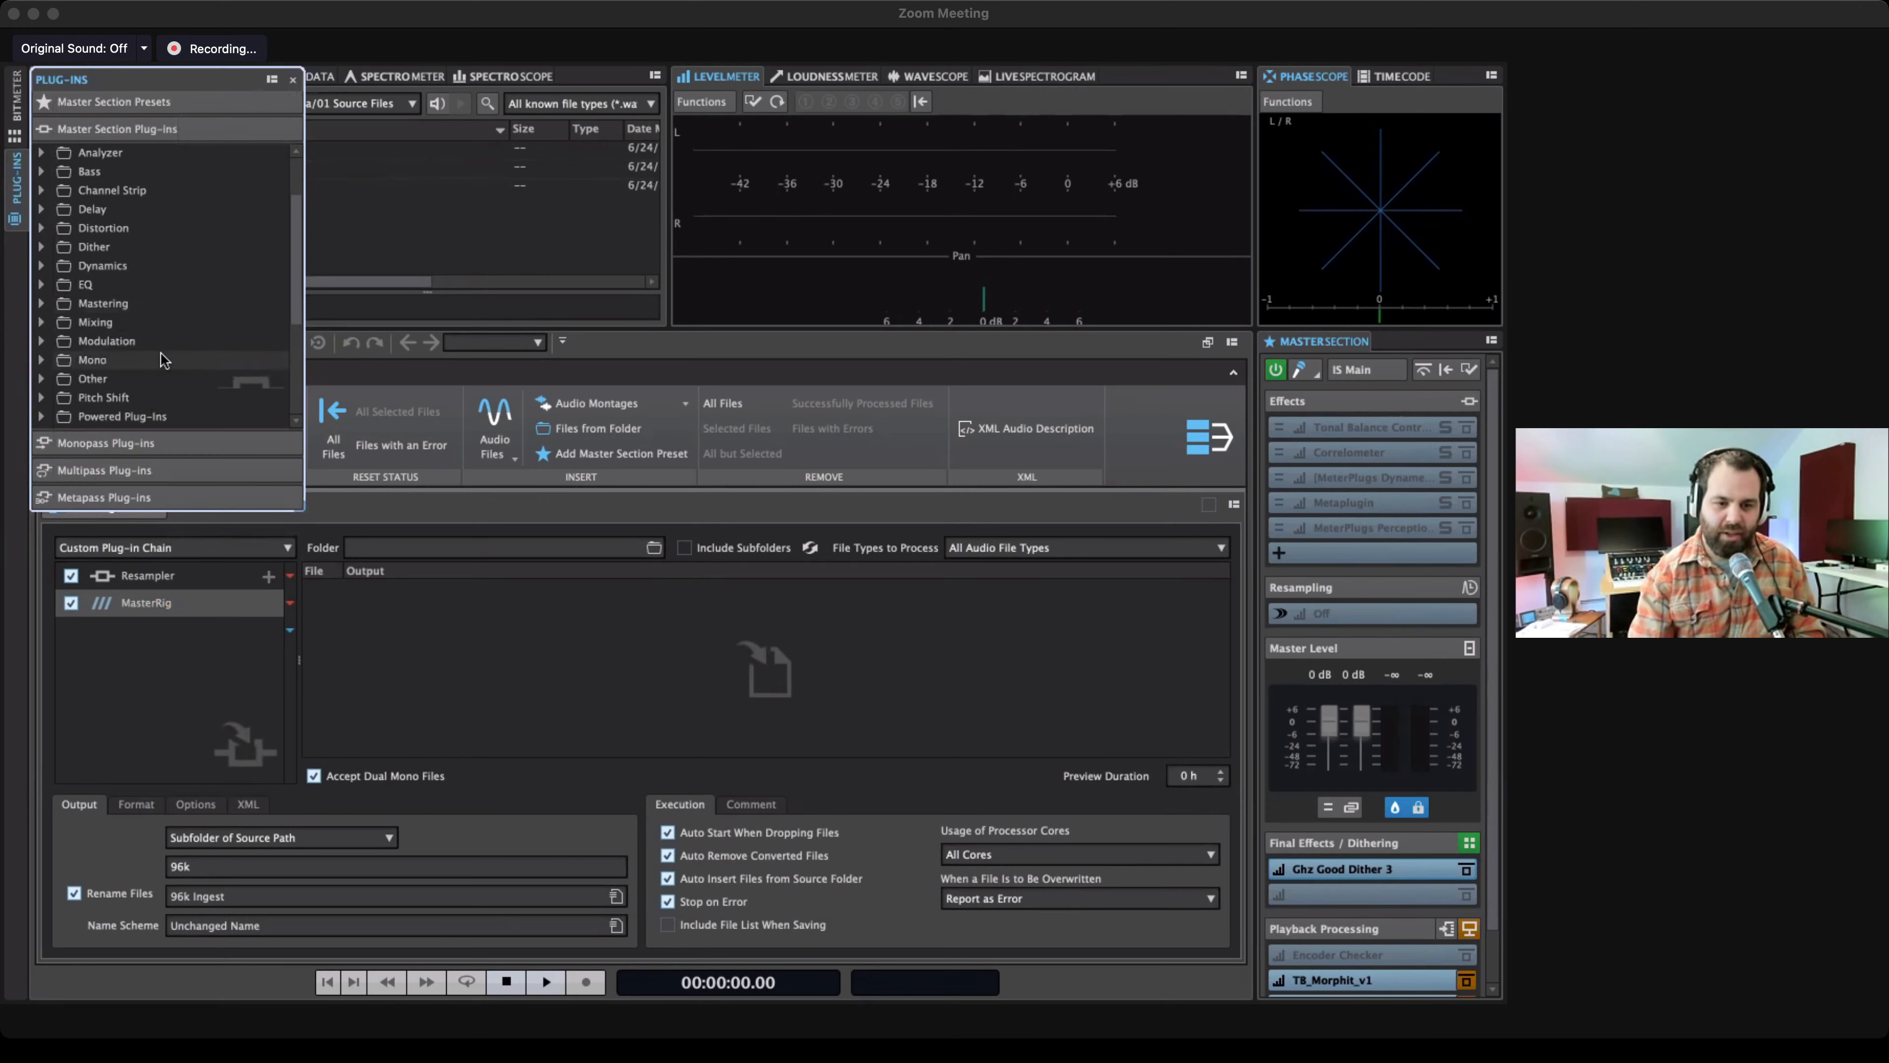
{"action": "scroll", "coordinate": [164, 360], "scroll_direction": "down", "scroll_amount": 5}
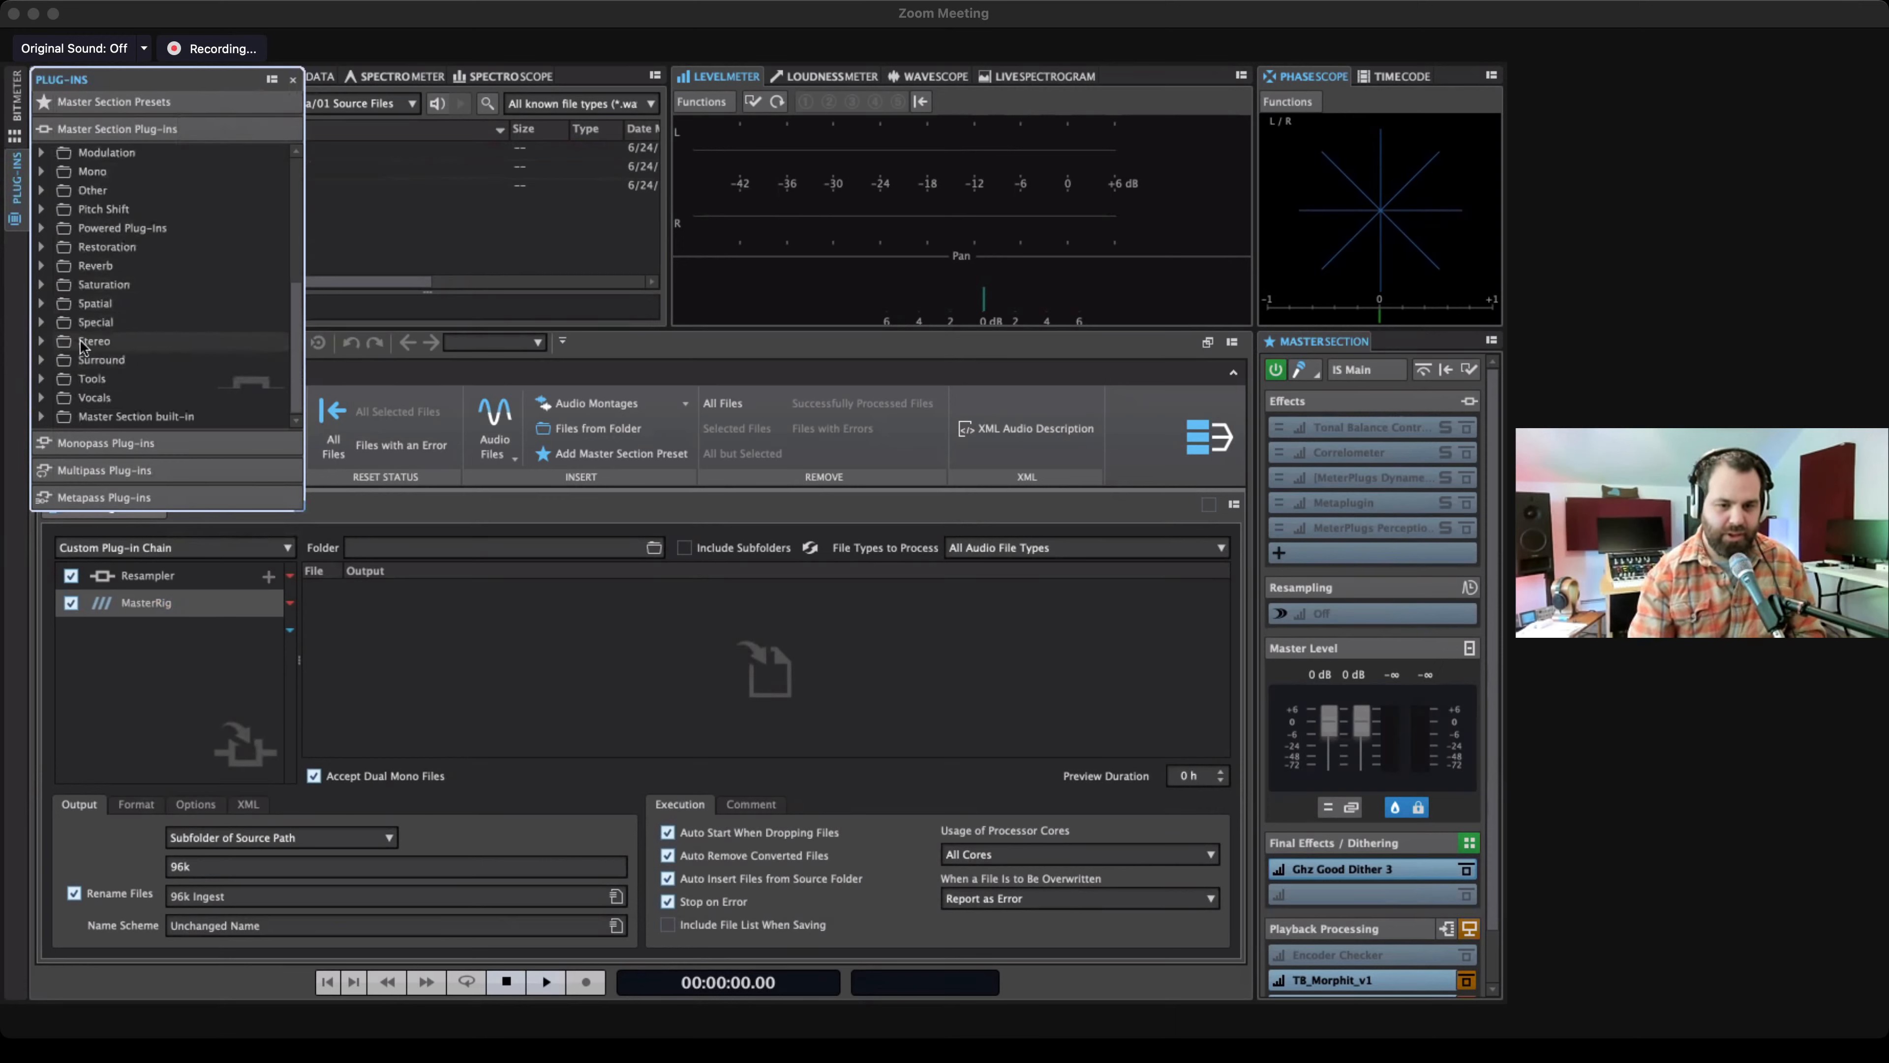
{"action": "left_click", "coordinate": [42, 379]}
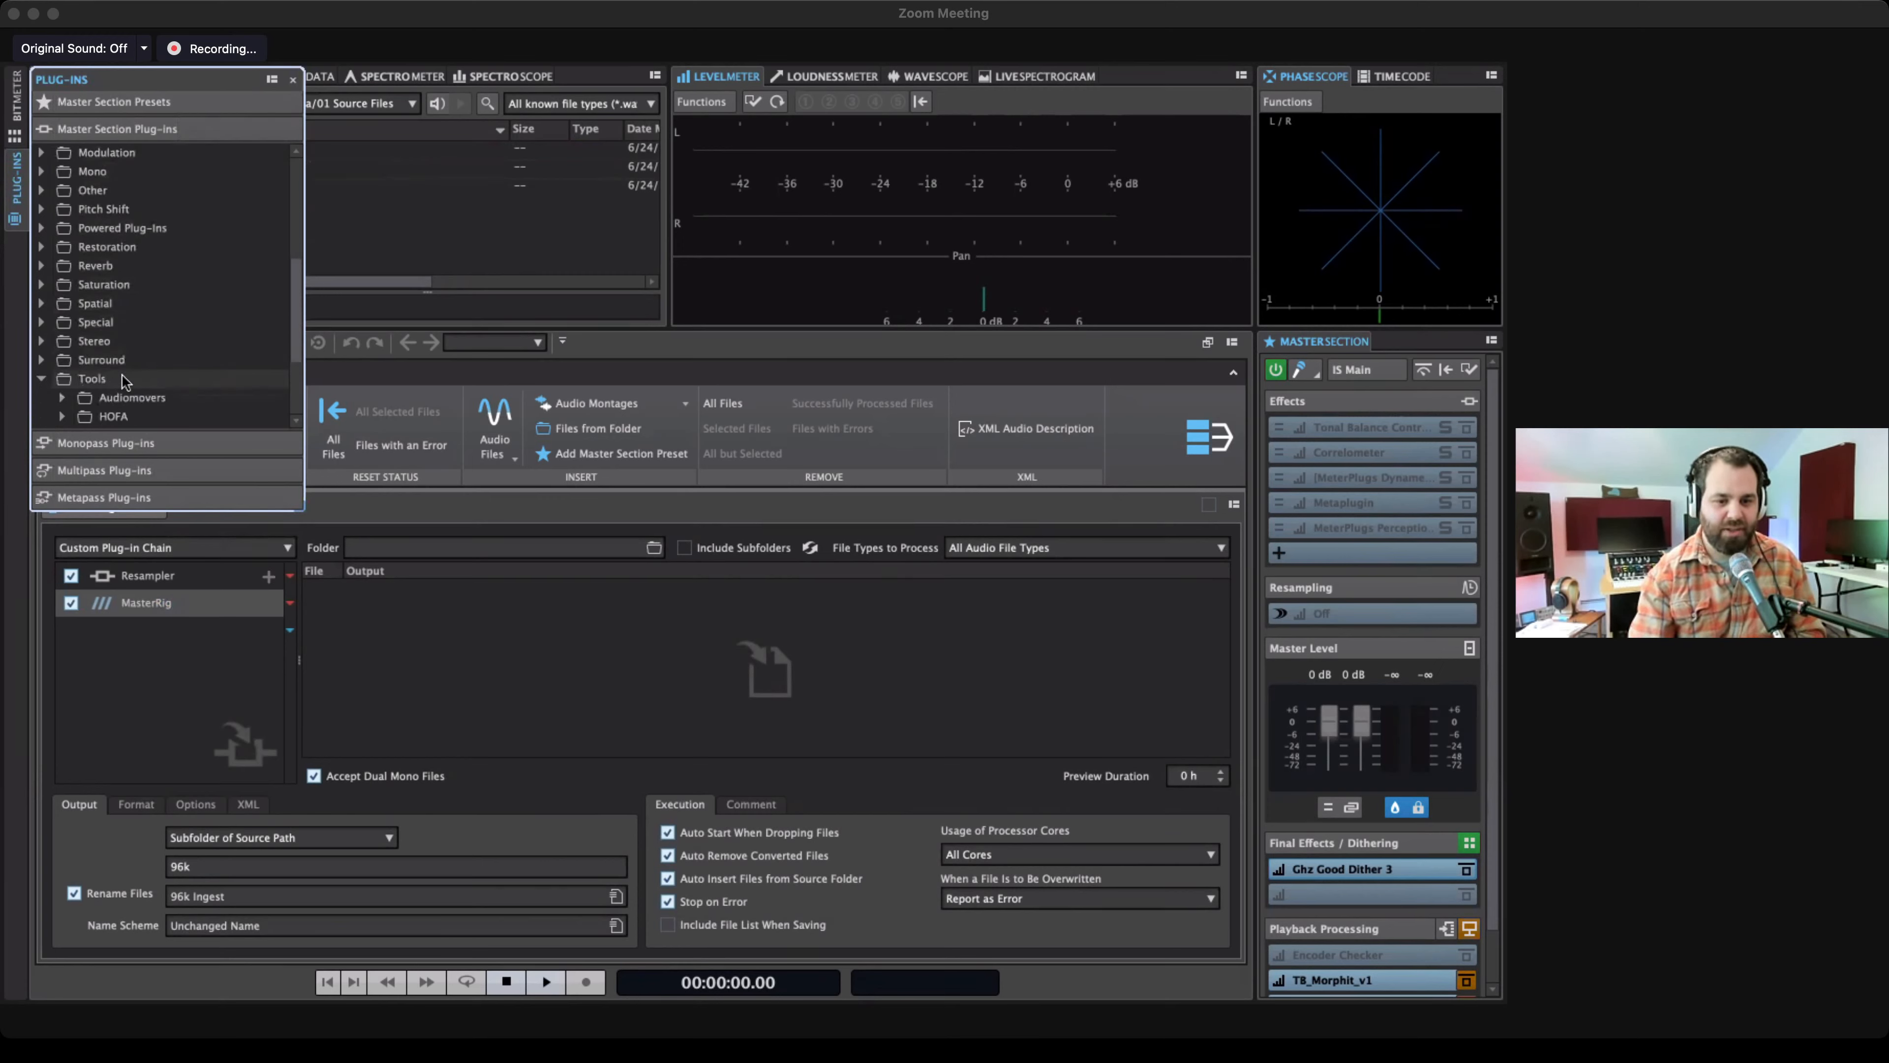
{"action": "scroll", "coordinate": [127, 382], "scroll_direction": "down", "scroll_amount": 4}
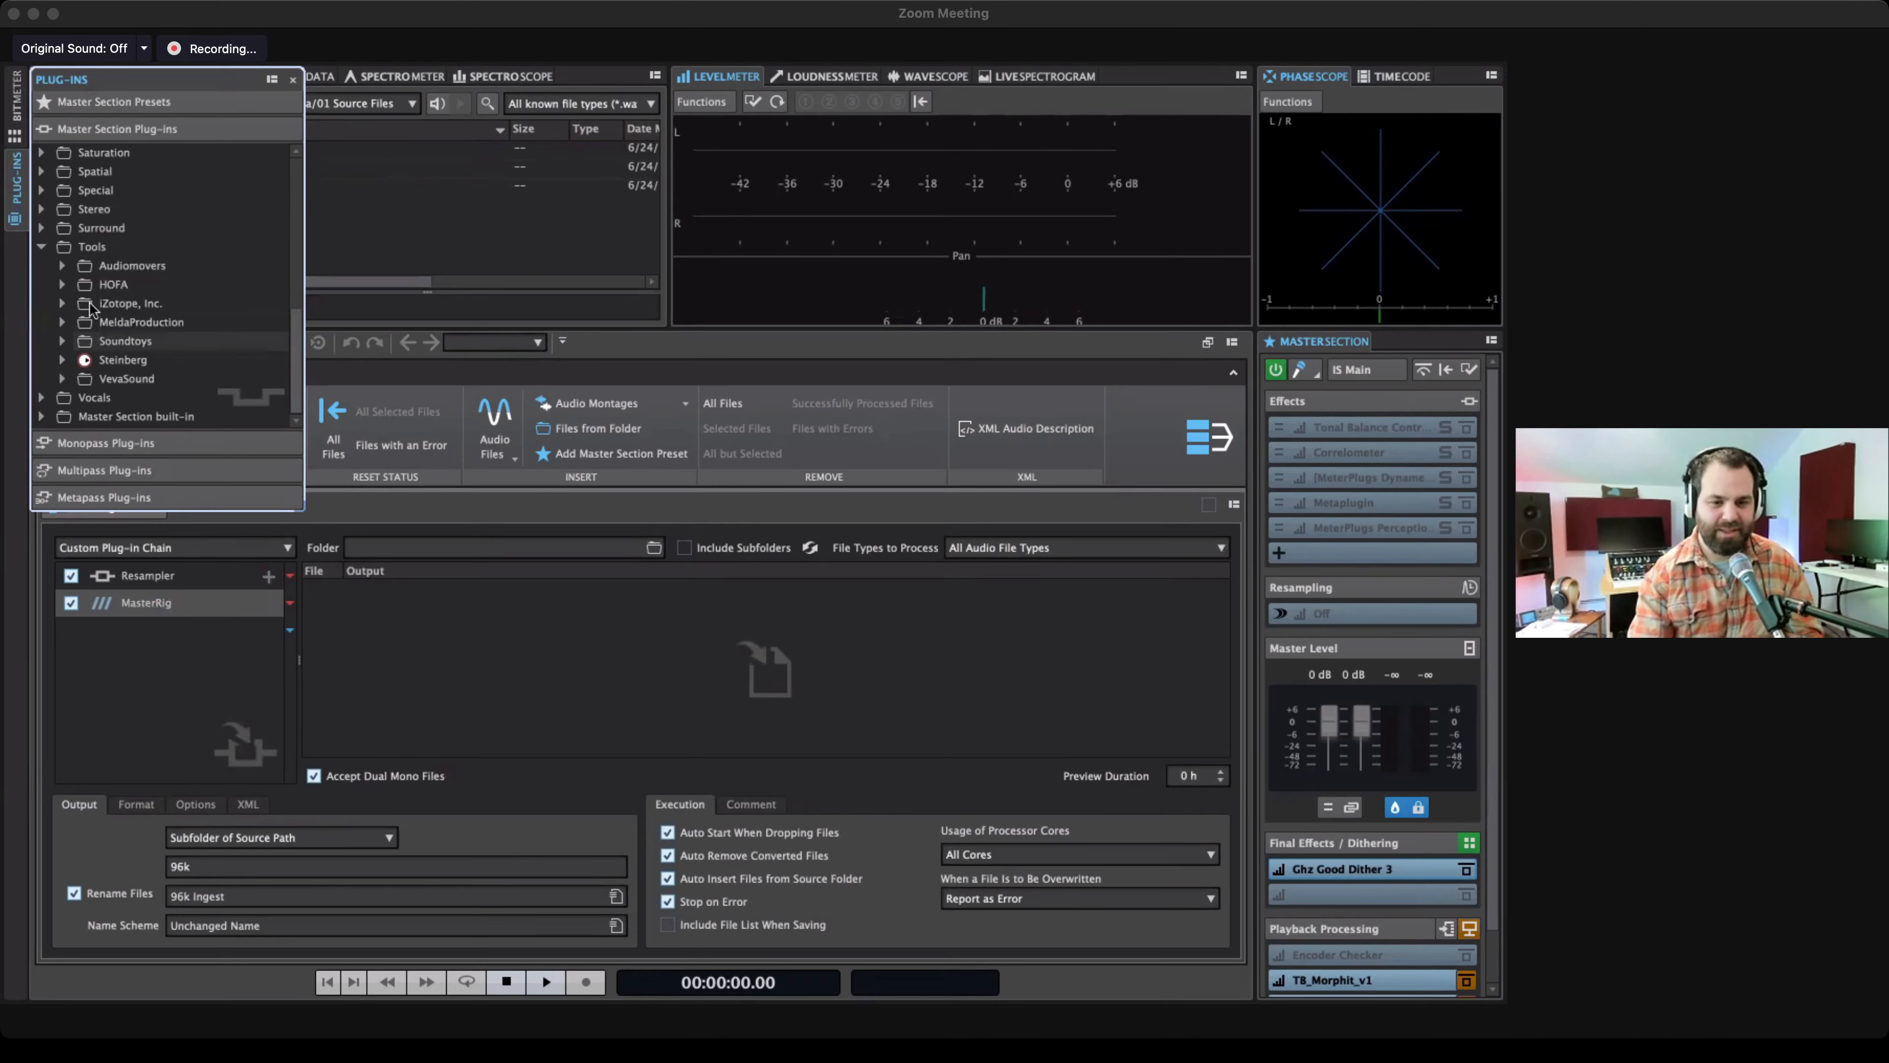
{"action": "left_click", "coordinate": [43, 245]}
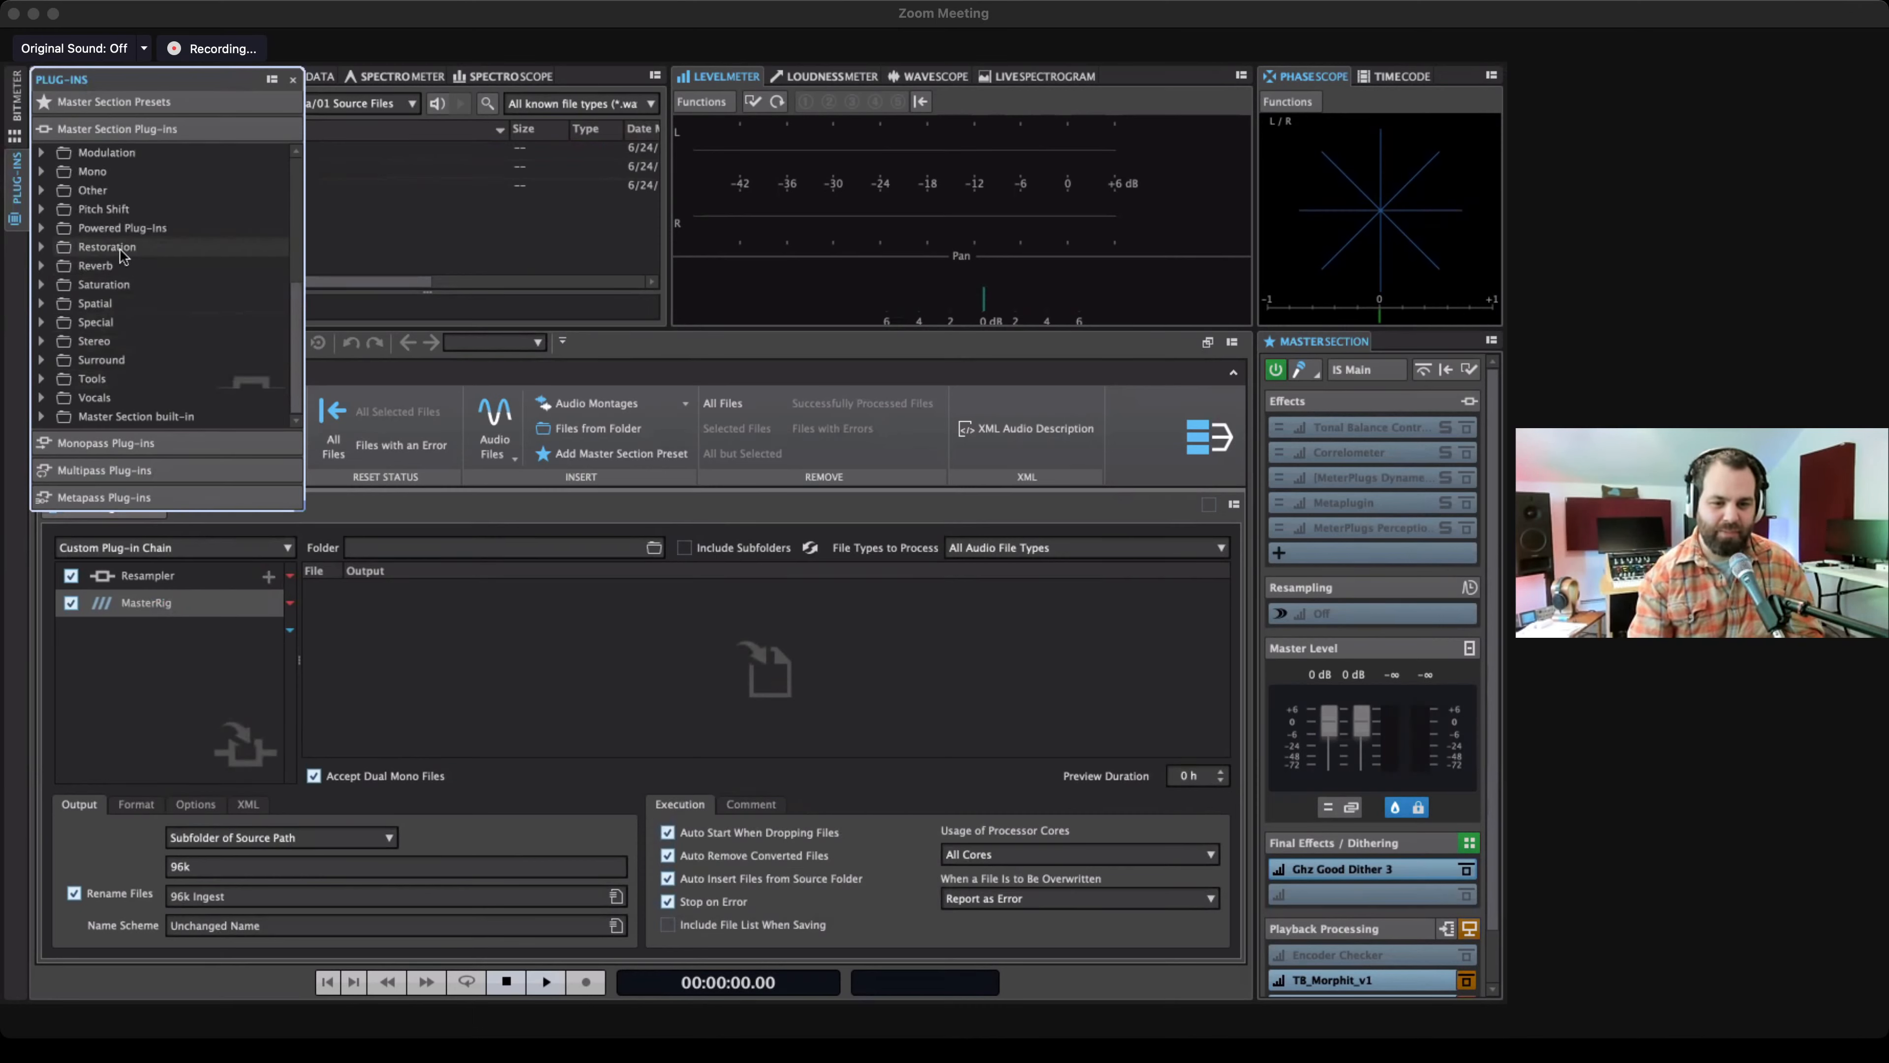
{"action": "scroll", "coordinate": [119, 248], "scroll_direction": "up", "scroll_amount": 5}
{"action": "scroll", "coordinate": [120, 248], "scroll_direction": "down", "scroll_amount": 5}
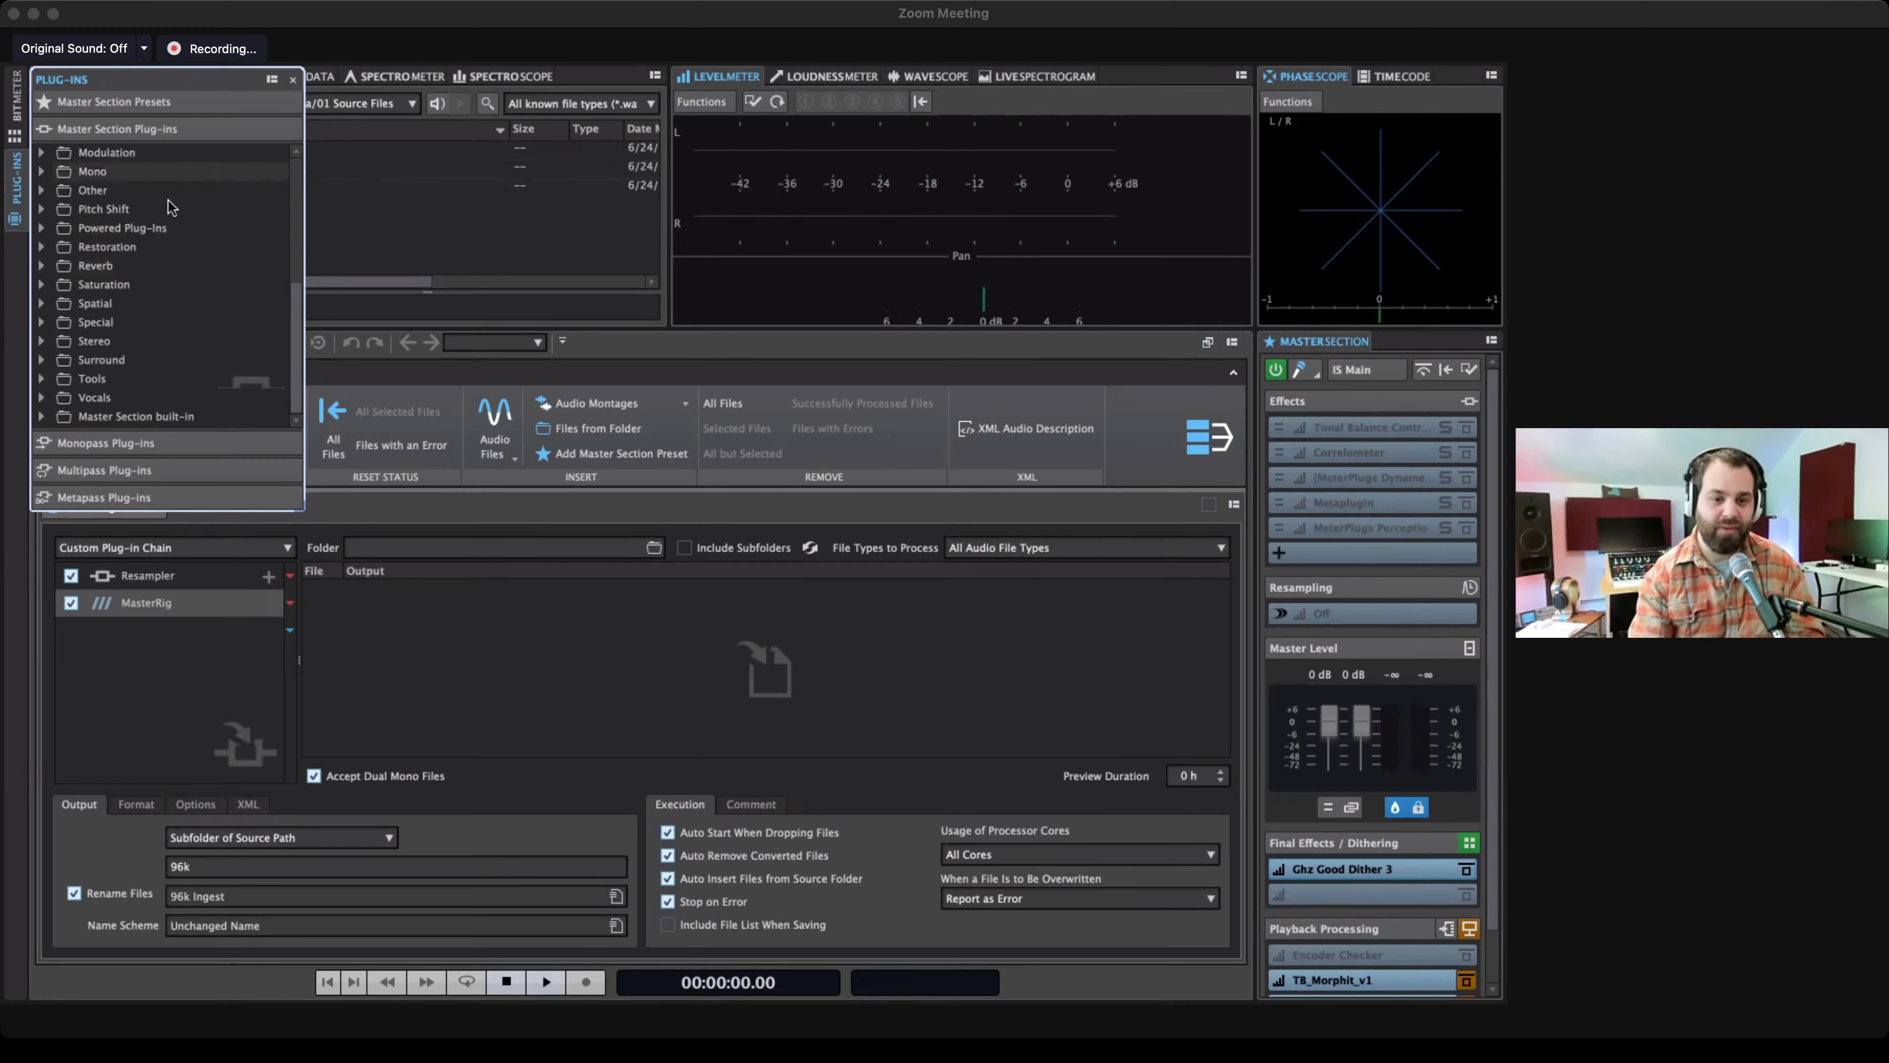
Add the Audio Mixer monopass plug-in to the batch chain below MasterRig and open its settings.
{"action": "left_click", "coordinate": [116, 441]}
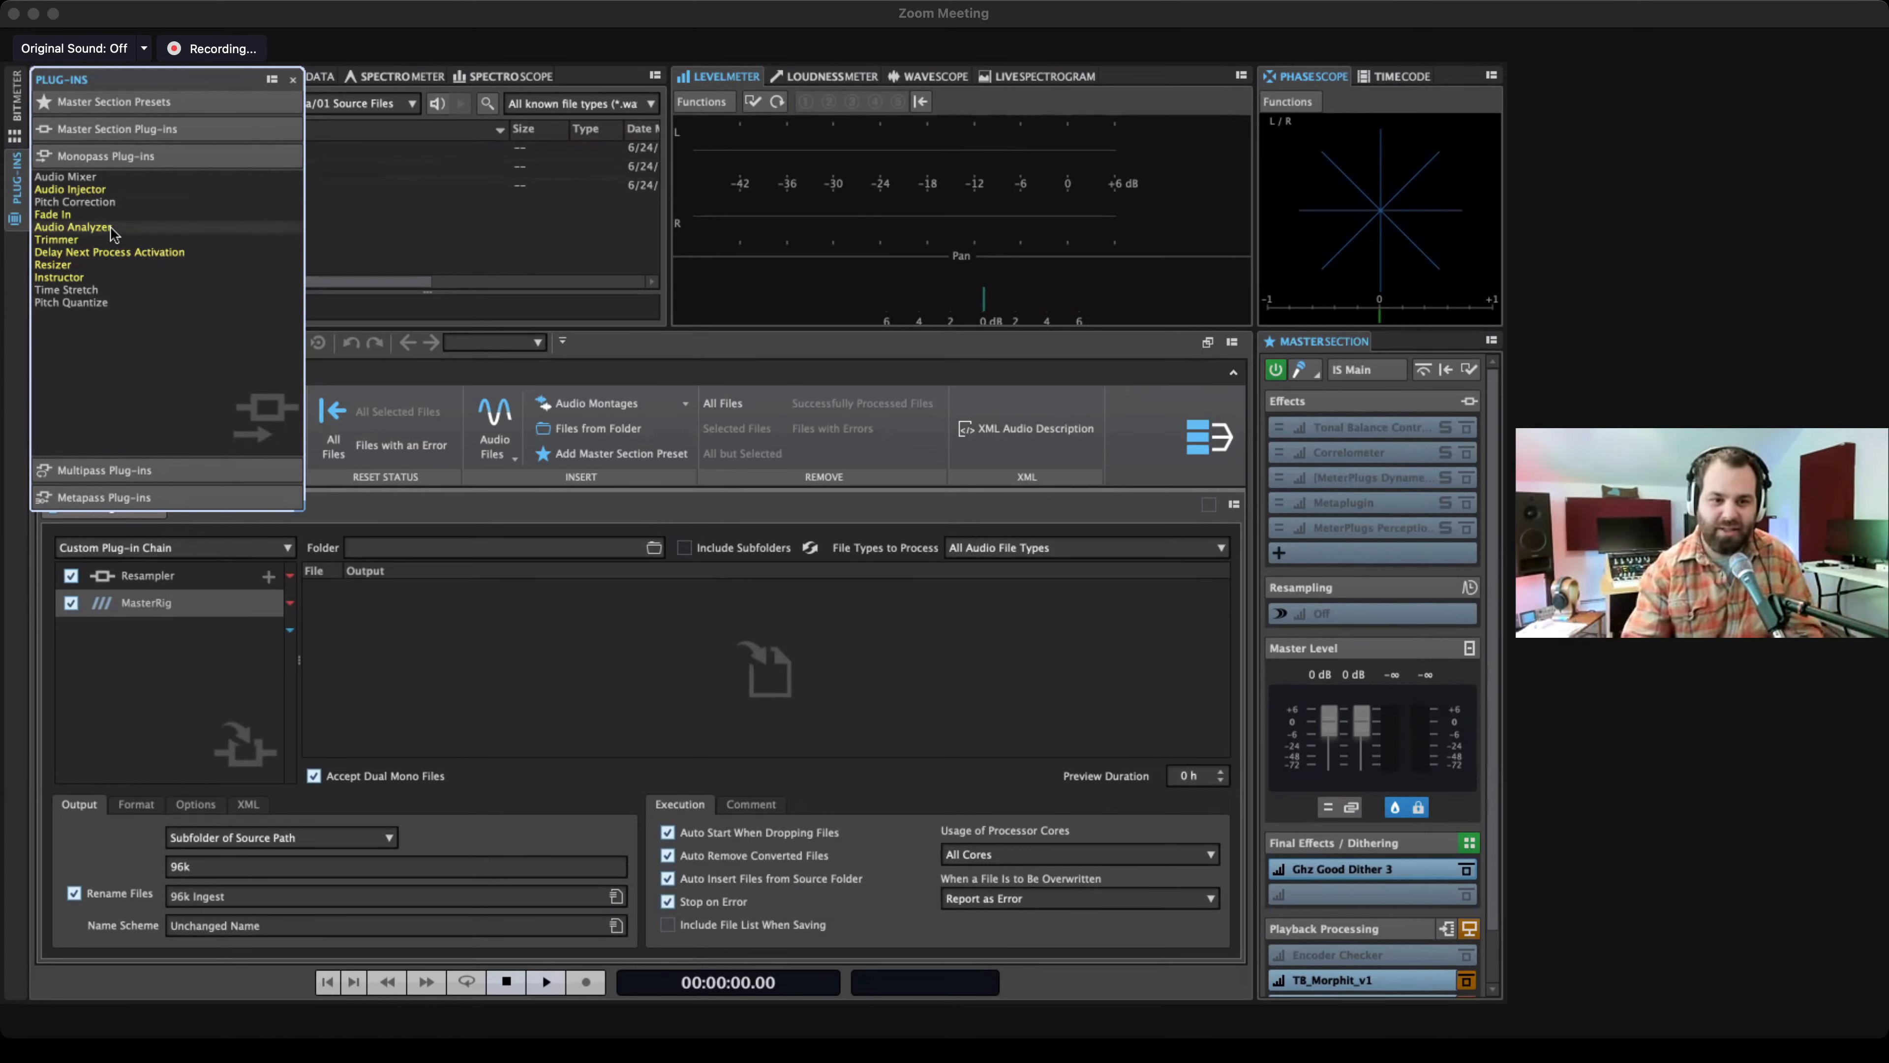
{"action": "left_click_drag", "start_coordinate": [65, 176], "coordinate": [164, 629]}
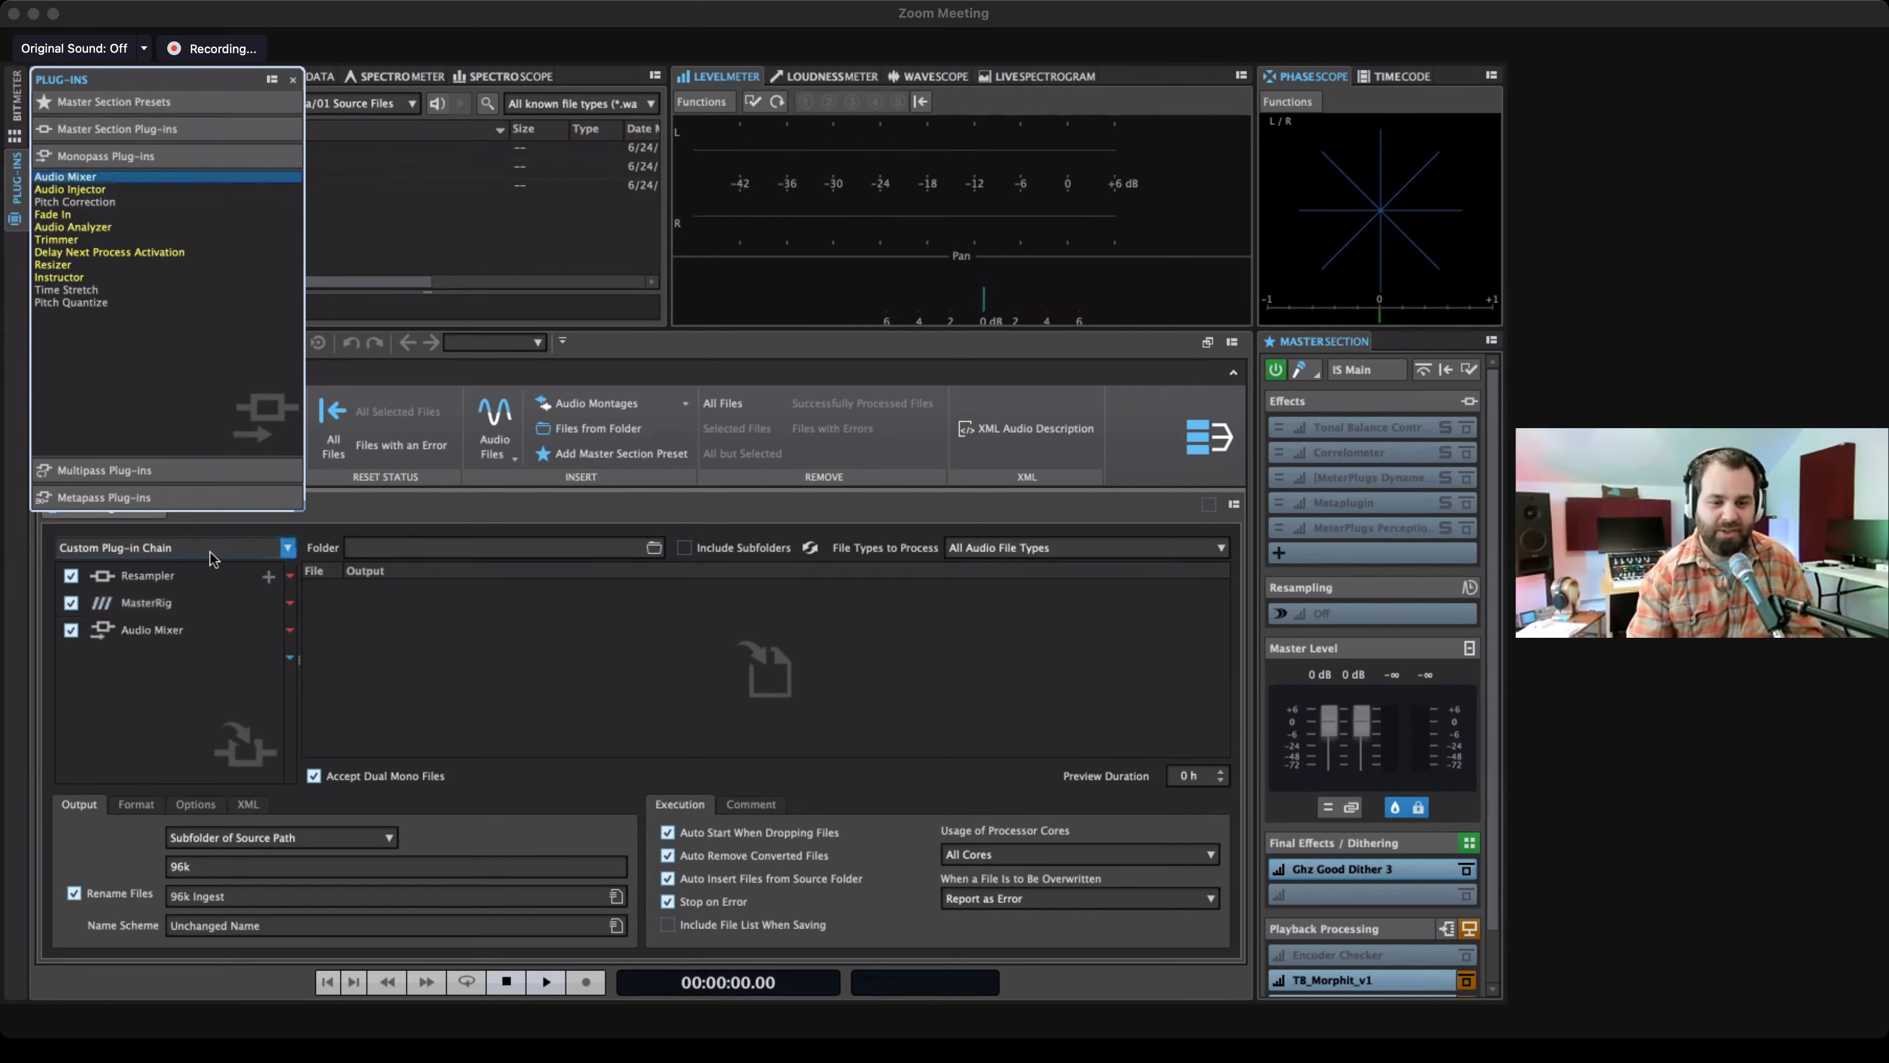
{"action": "double_click", "coordinate": [150, 625]}
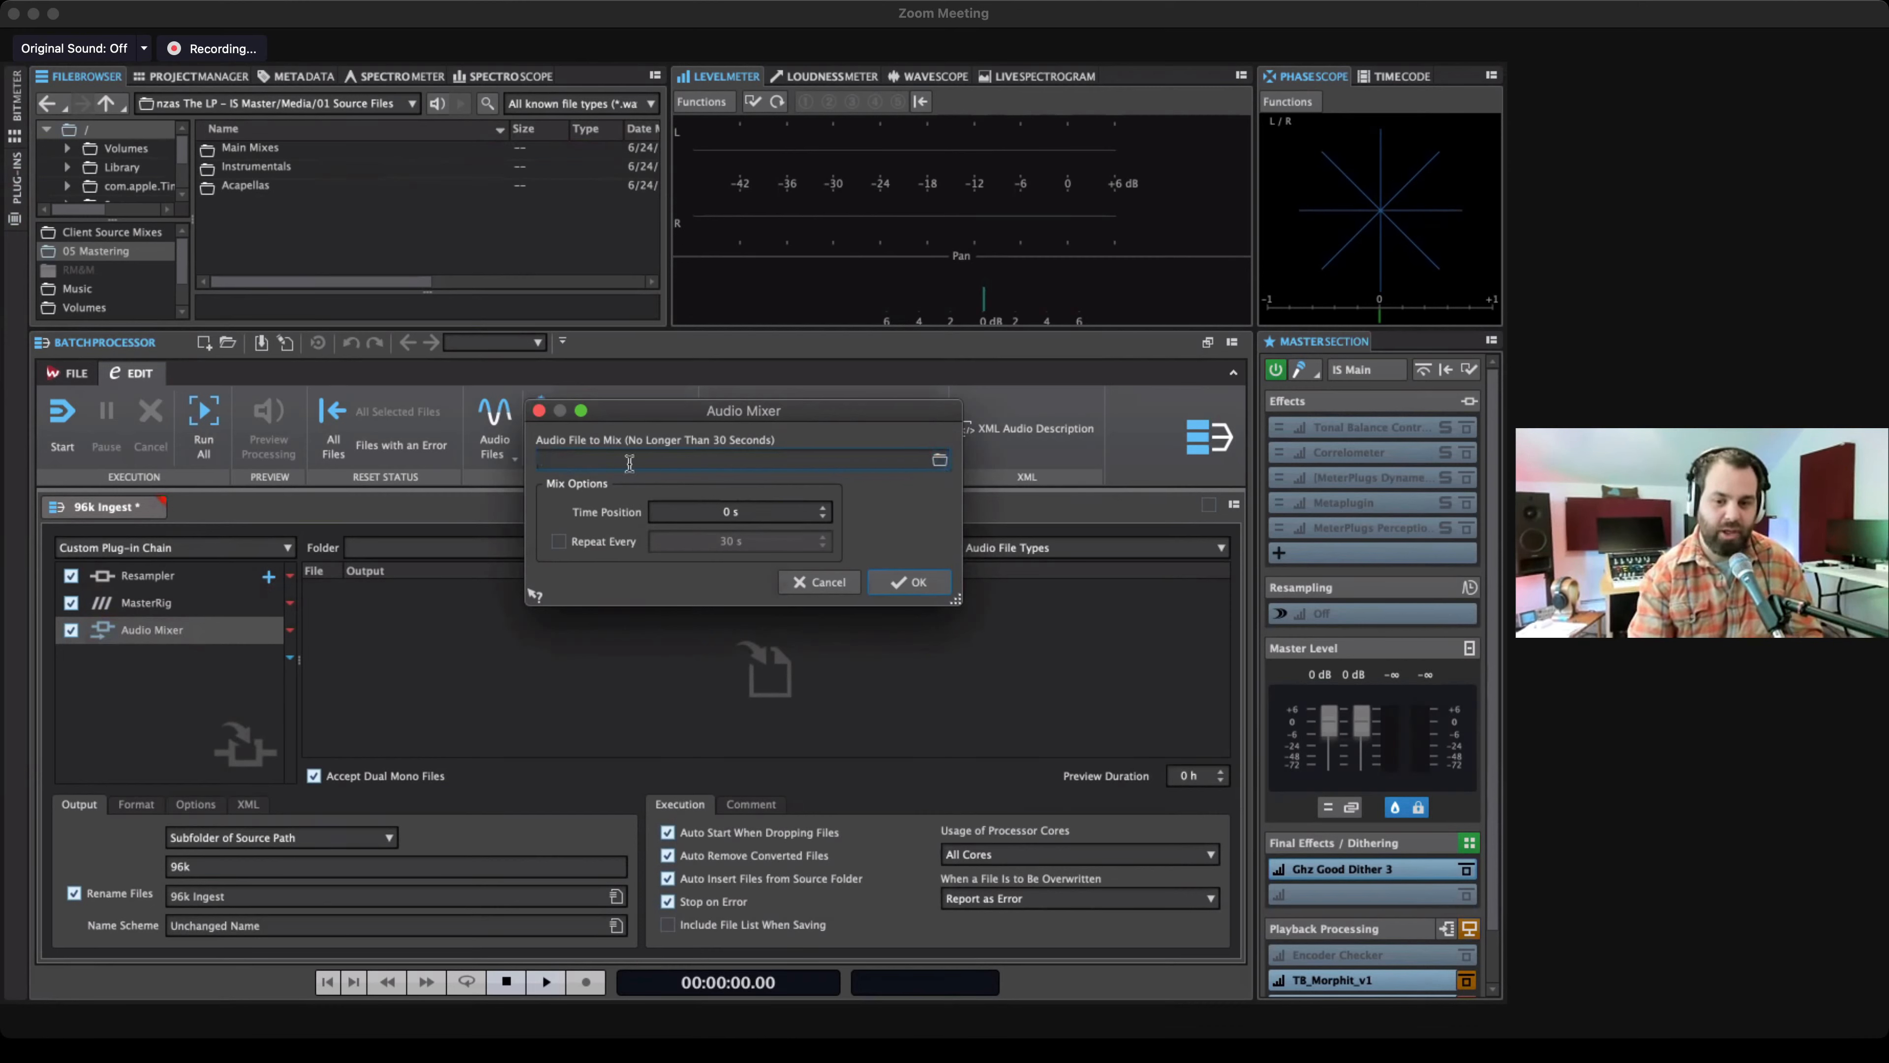
Set the Audio Mixer's time position to 15 minutes and have the mixed-in file repeat every 45 seconds.
{"action": "left_click", "coordinate": [728, 514]}
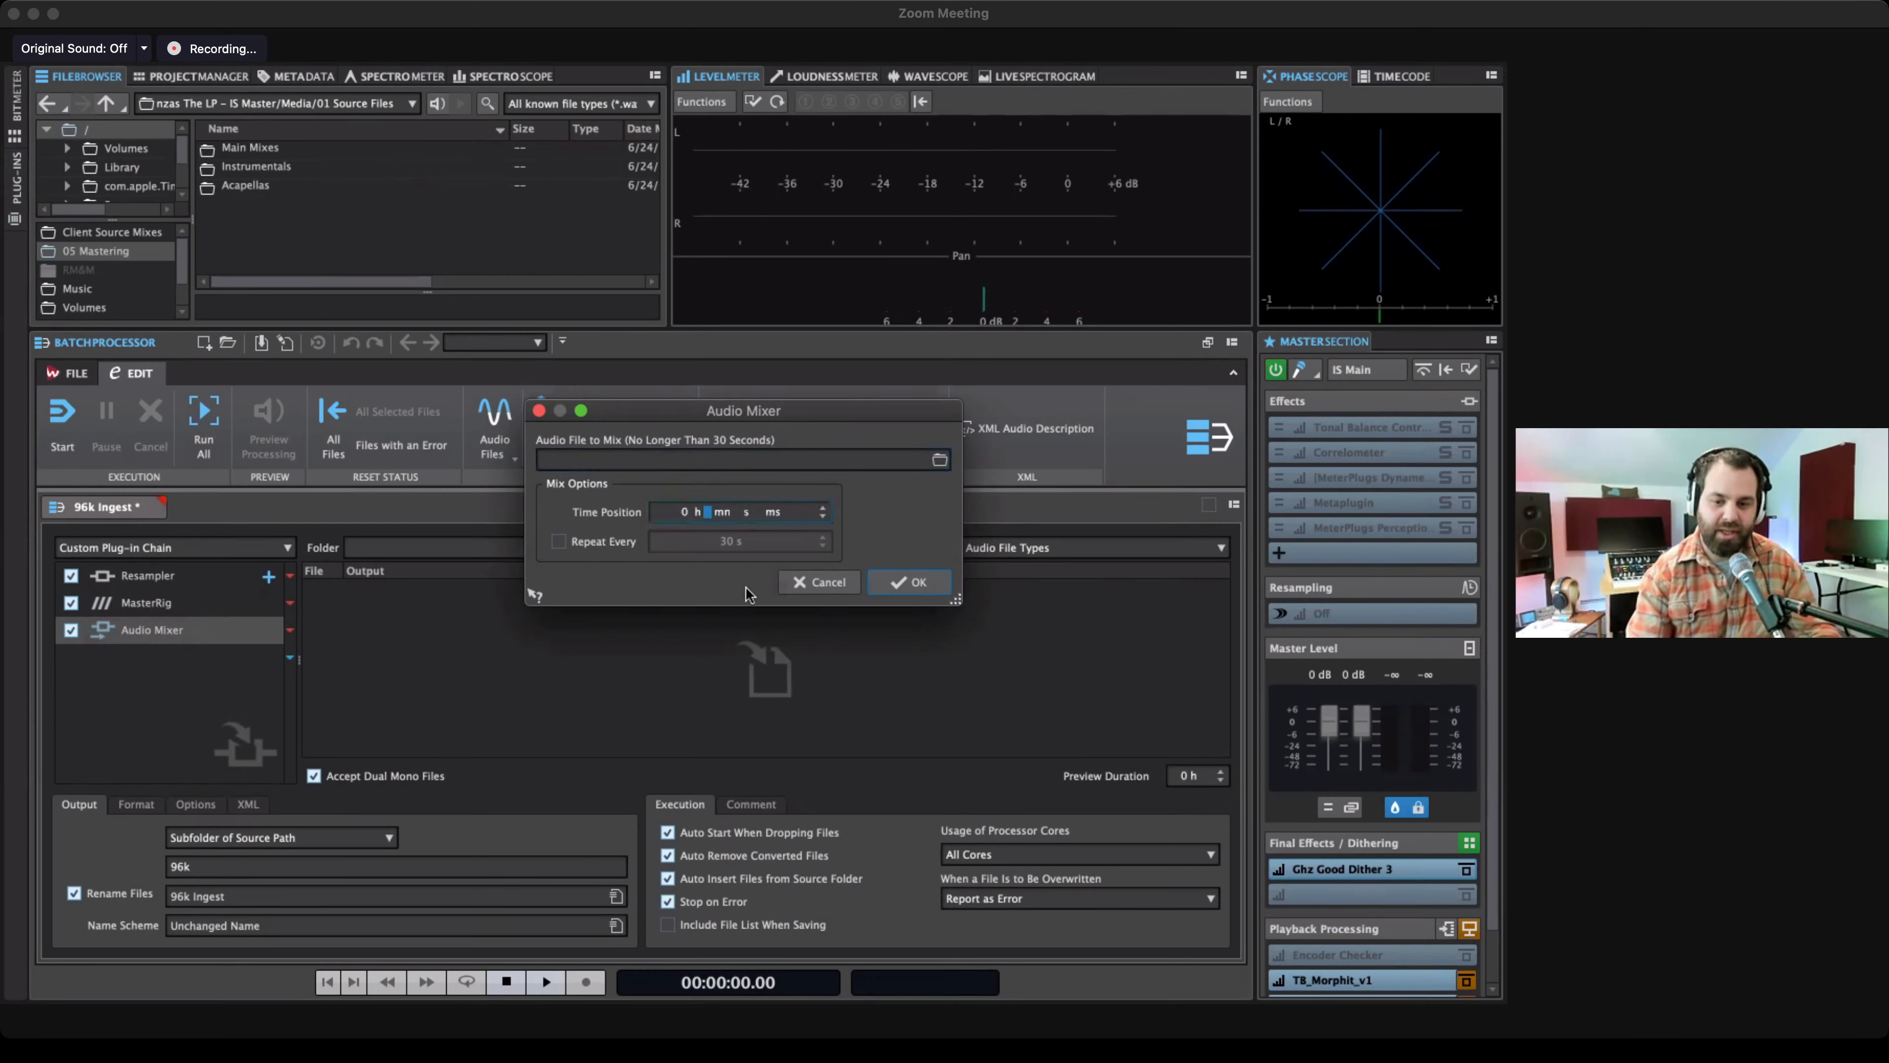
{"action": "type", "text": "15"}
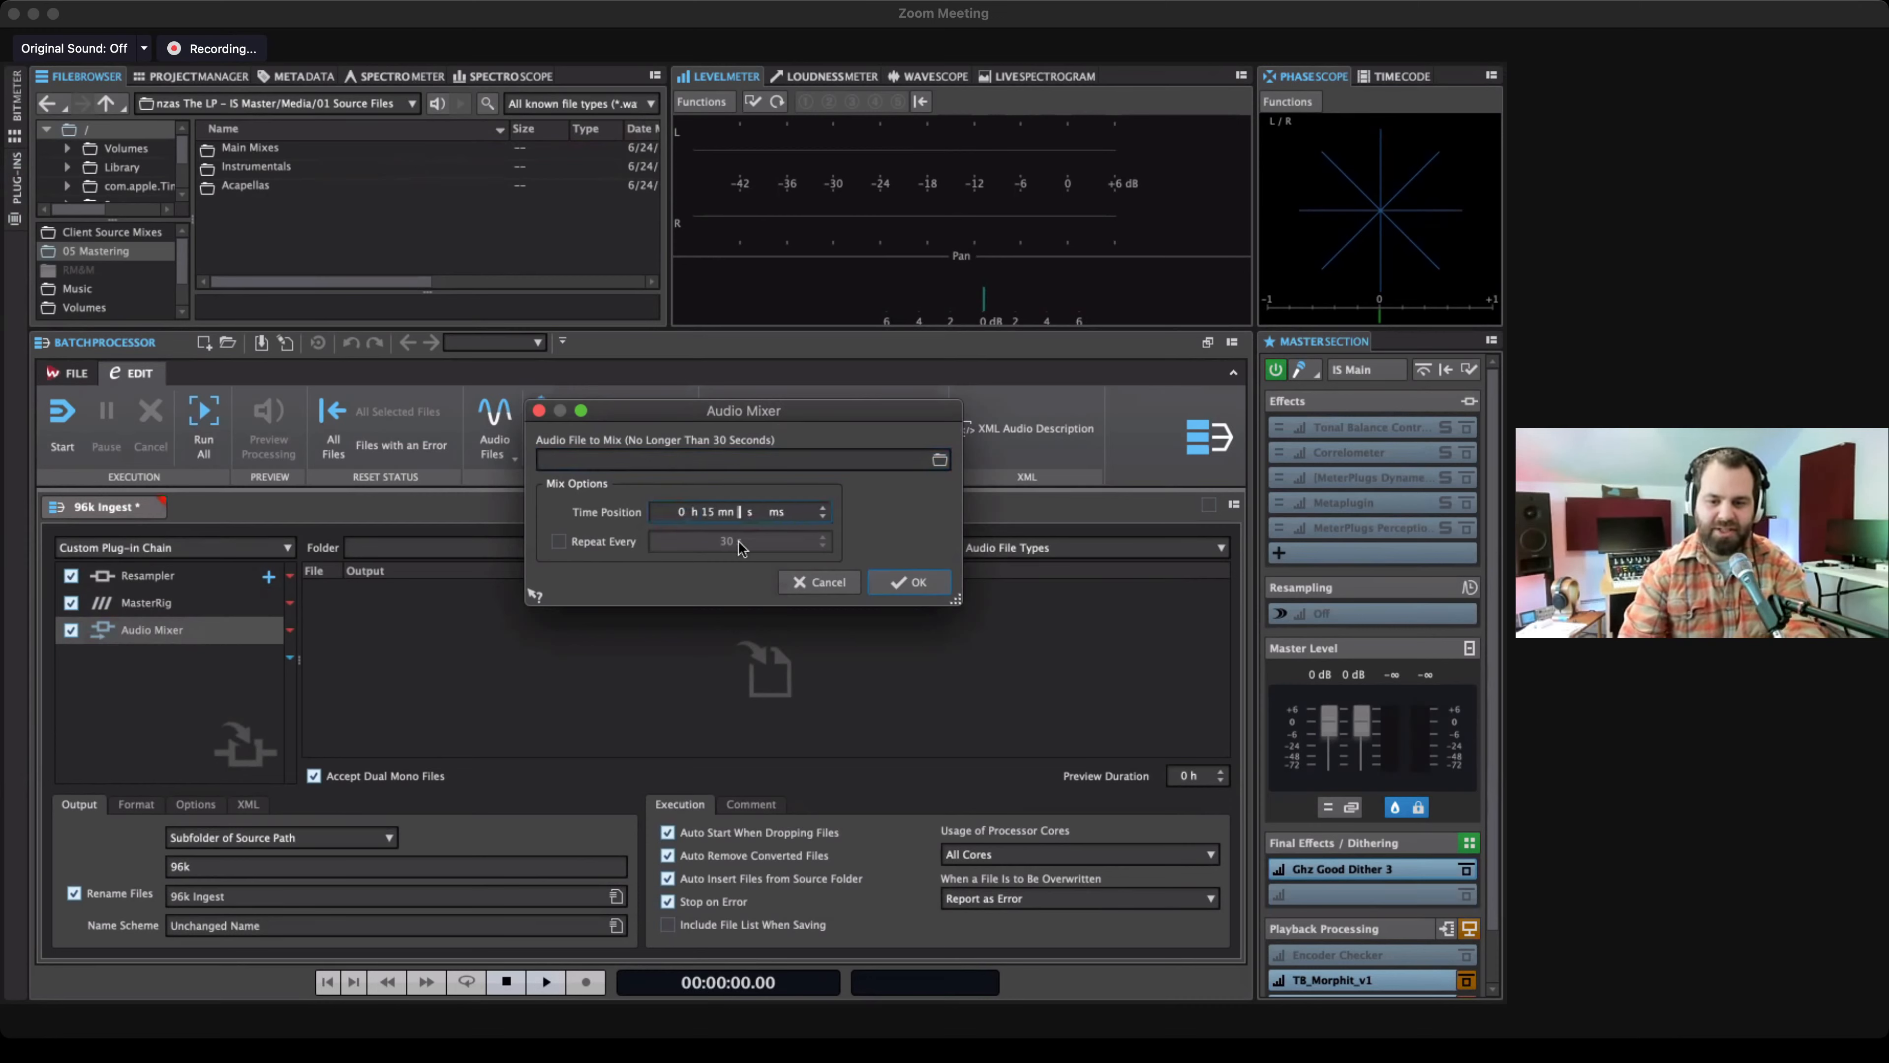
{"action": "left_click", "coordinate": [587, 539]}
{"action": "left_click", "coordinate": [733, 541]}
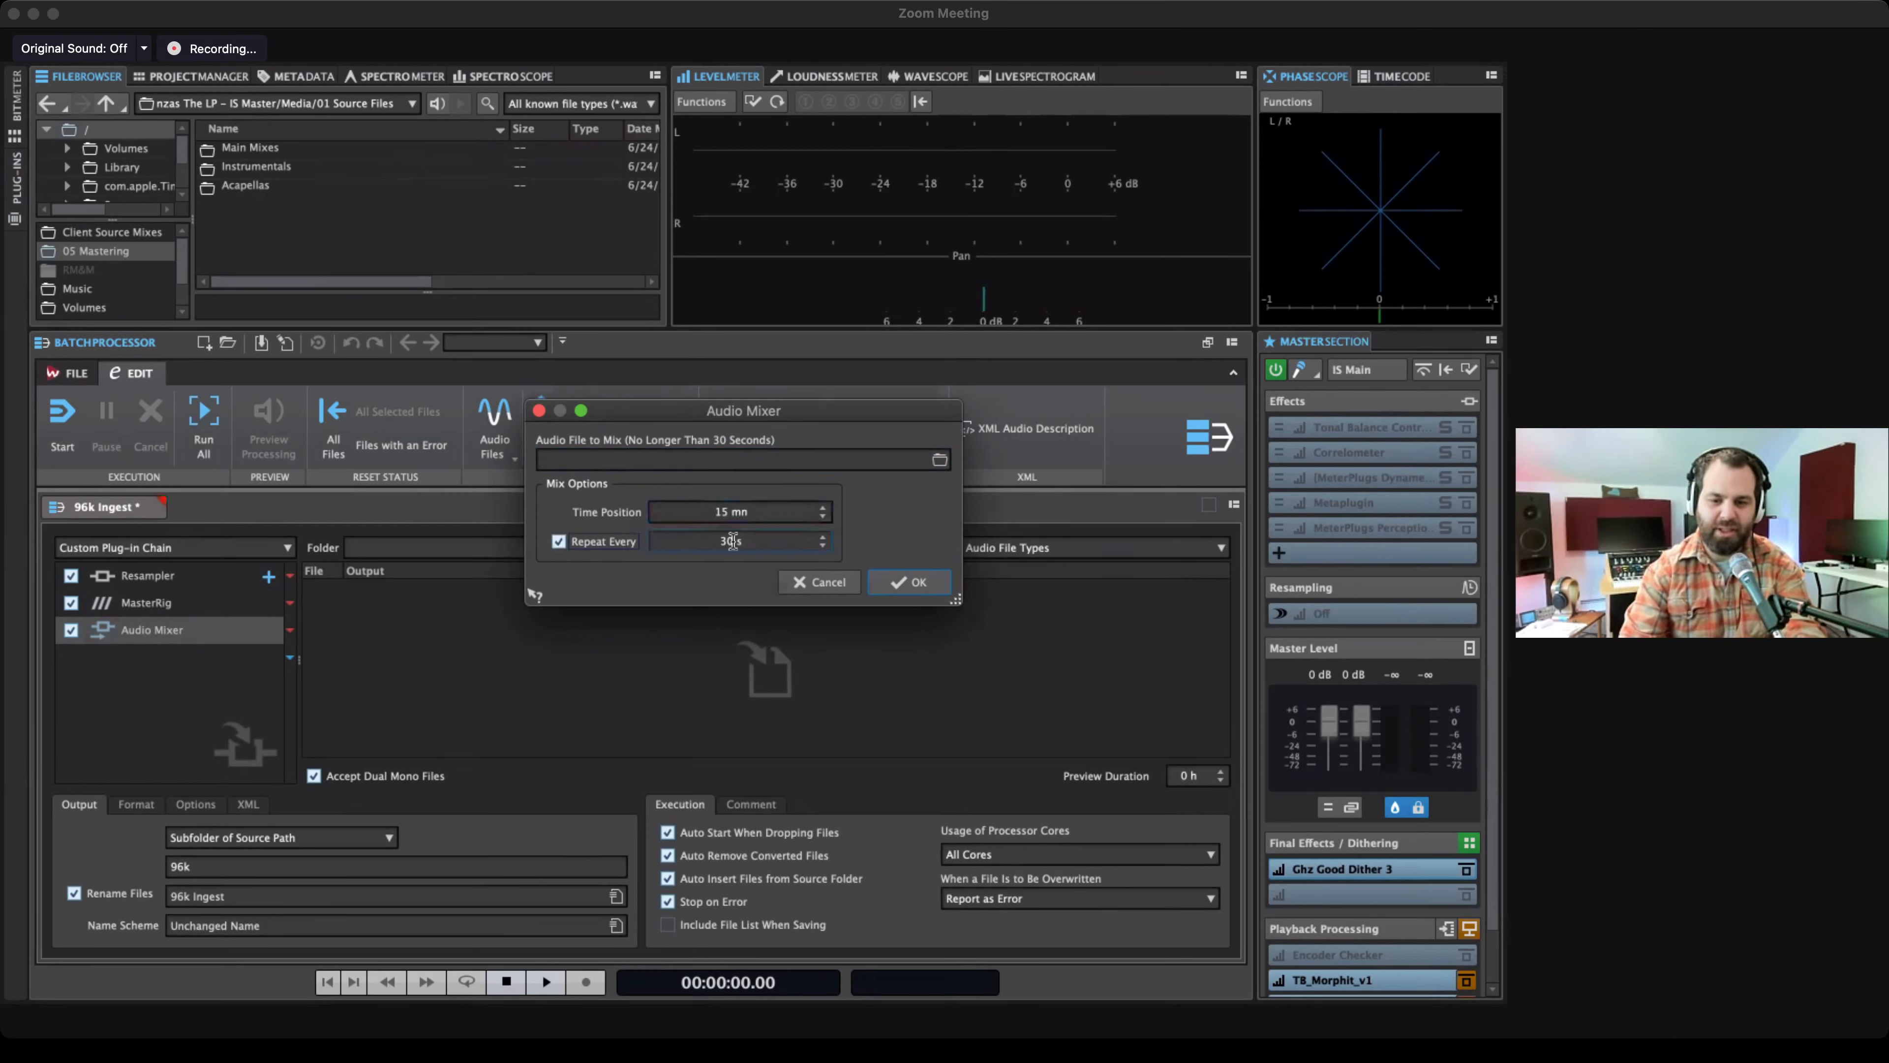
{"action": "key", "text": "Tab"}
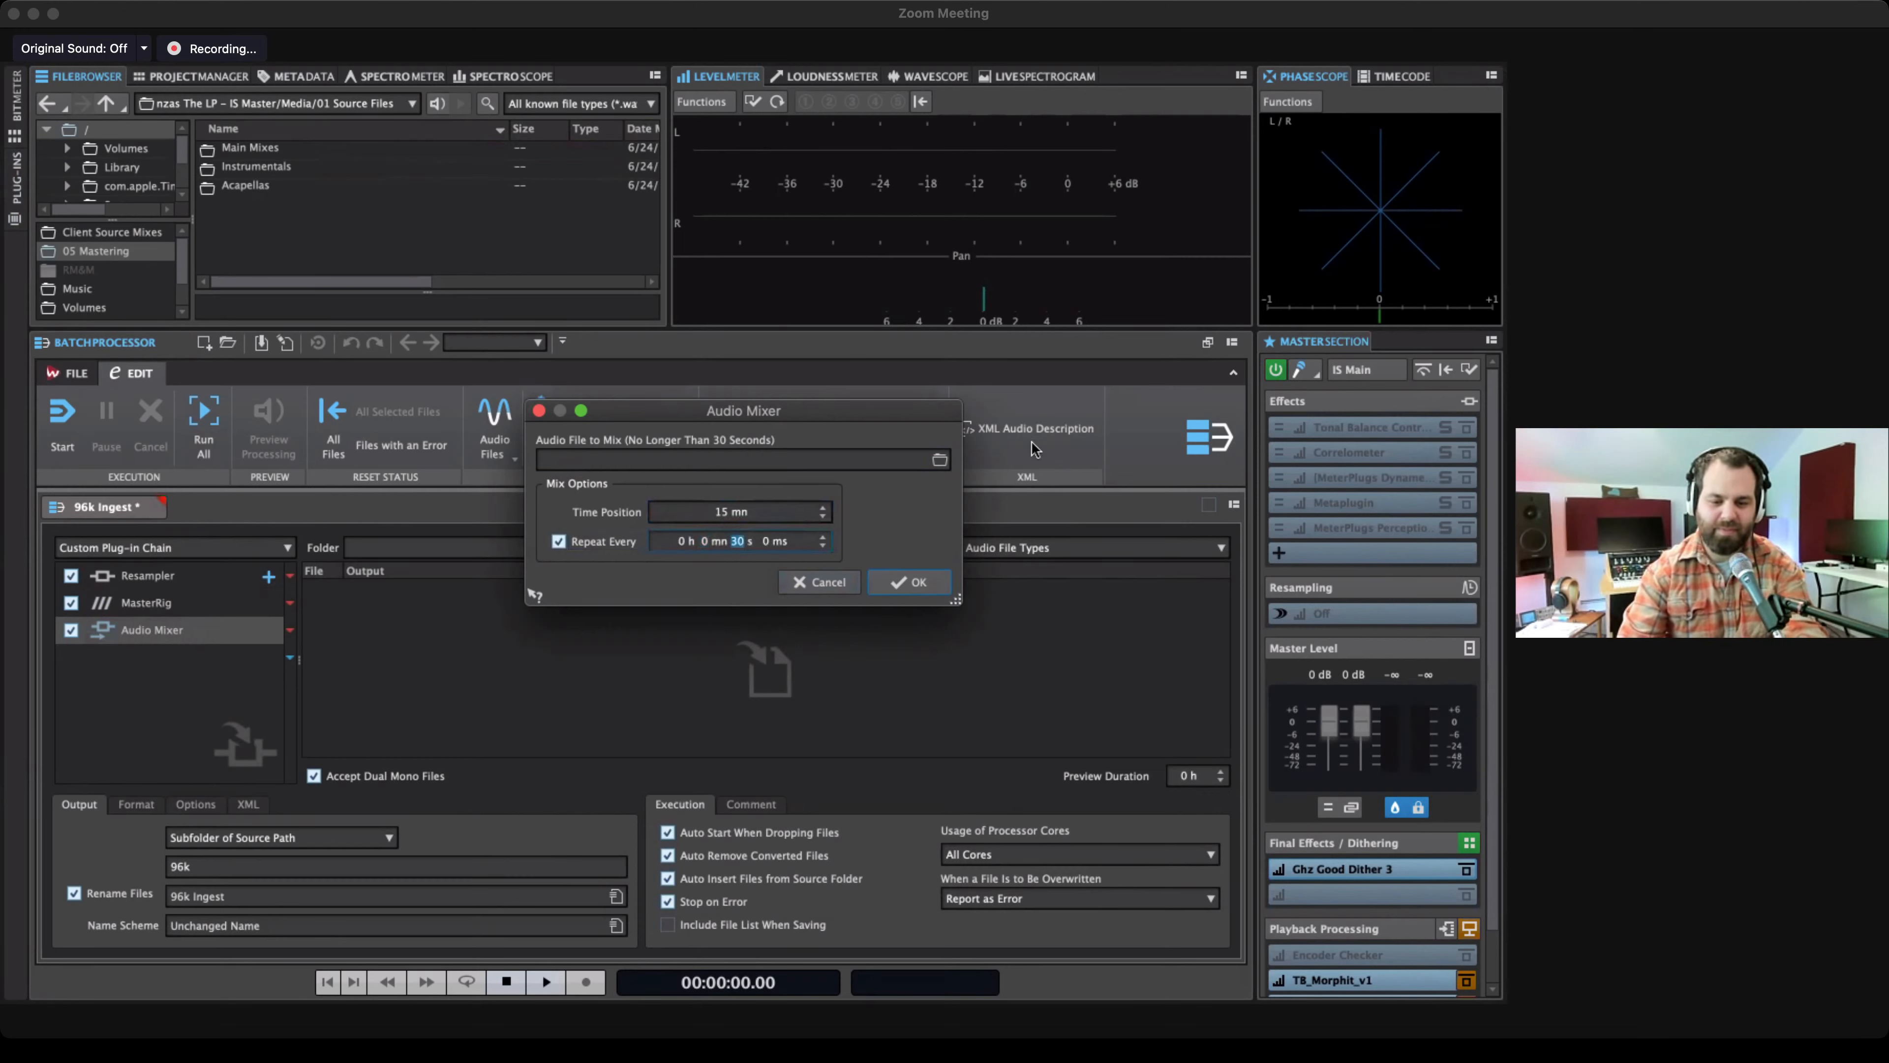
{"action": "type", "text": "45"}
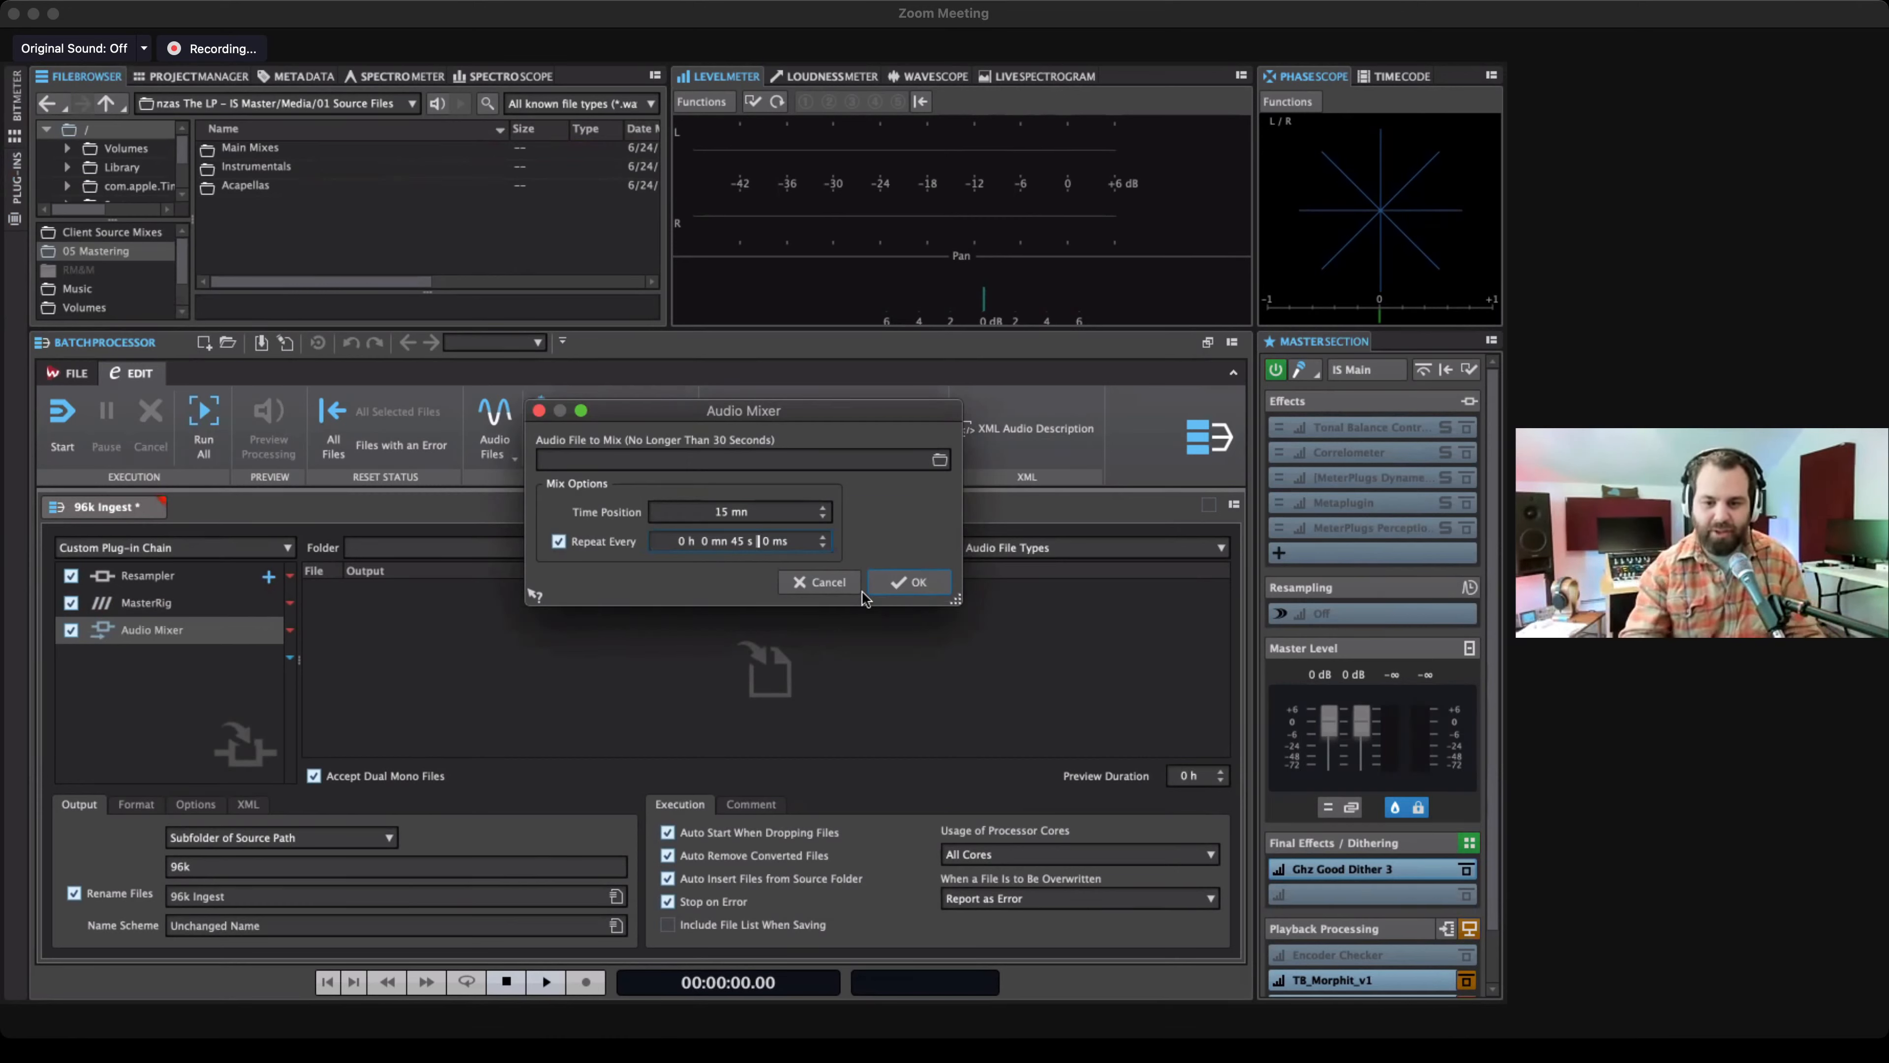
Set the minutes of the Audio Mixer's time position to 0 and accept the settings.
{"action": "left_click", "coordinate": [747, 516]}
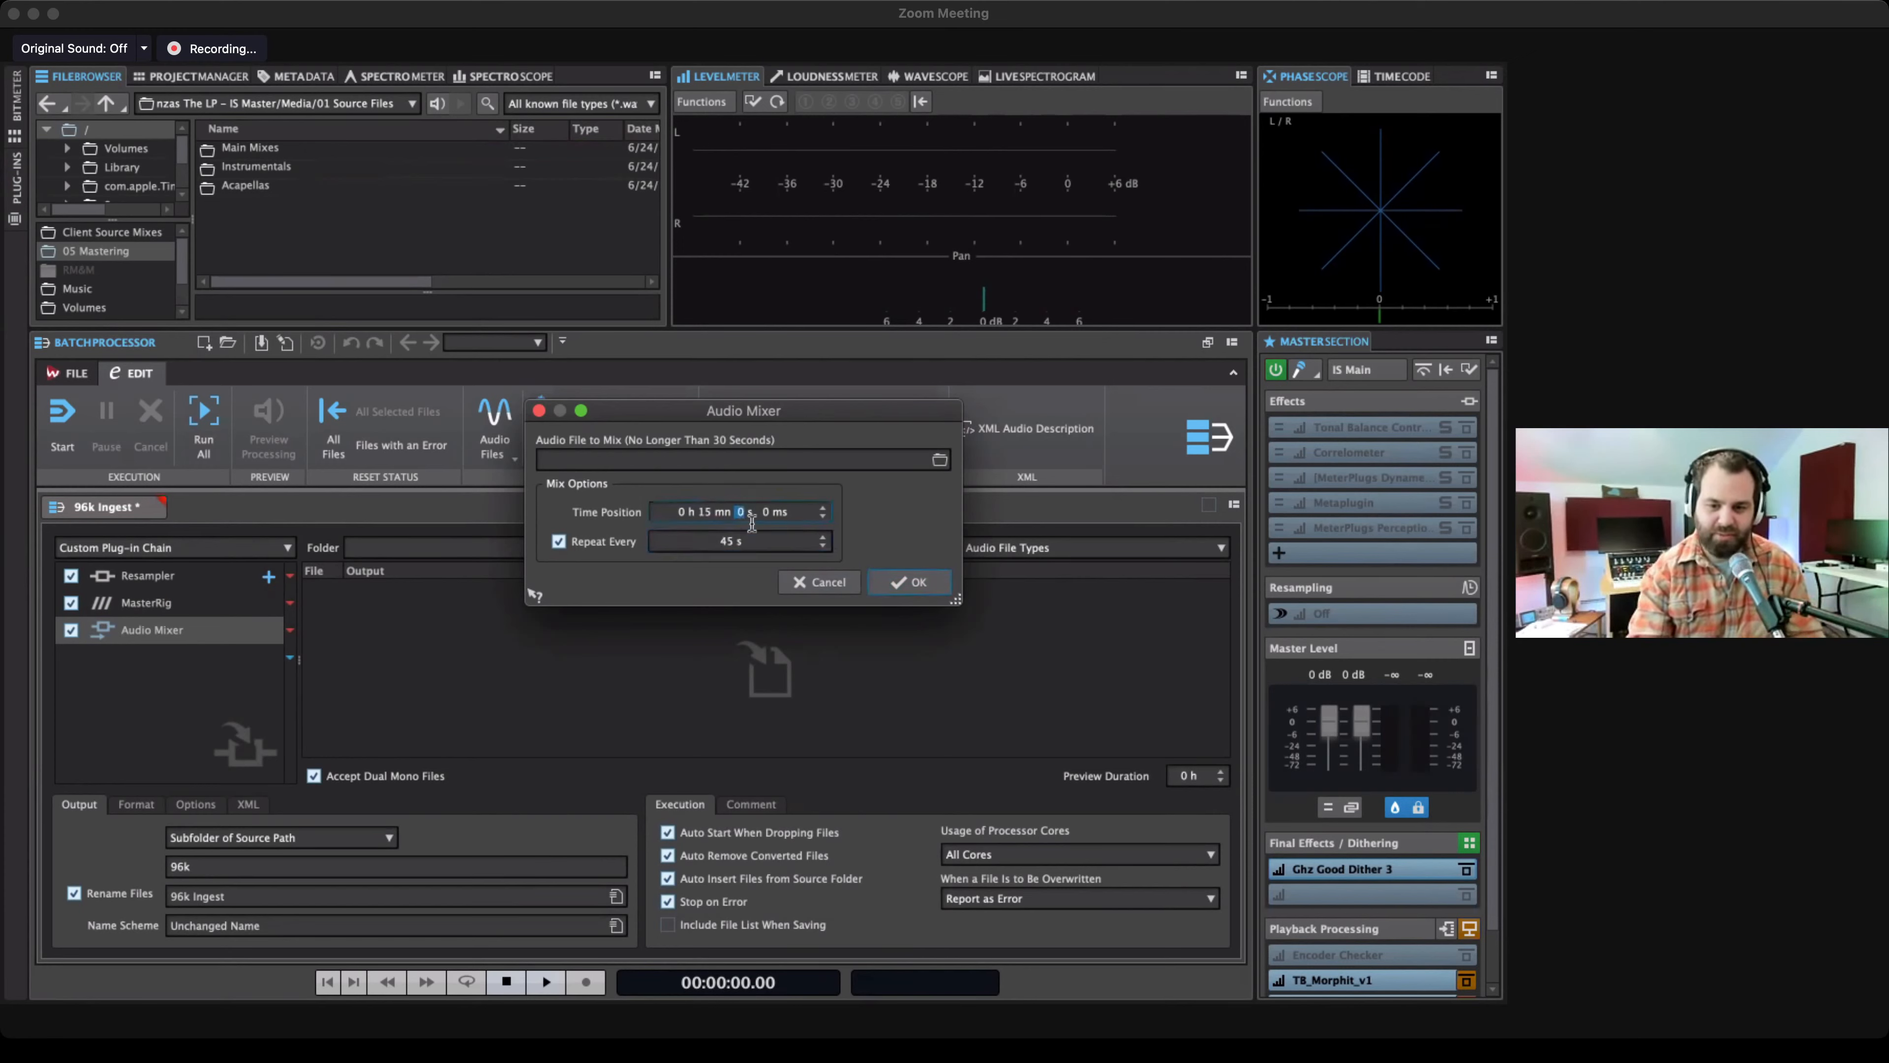
{"action": "double_click", "coordinate": [708, 513]}
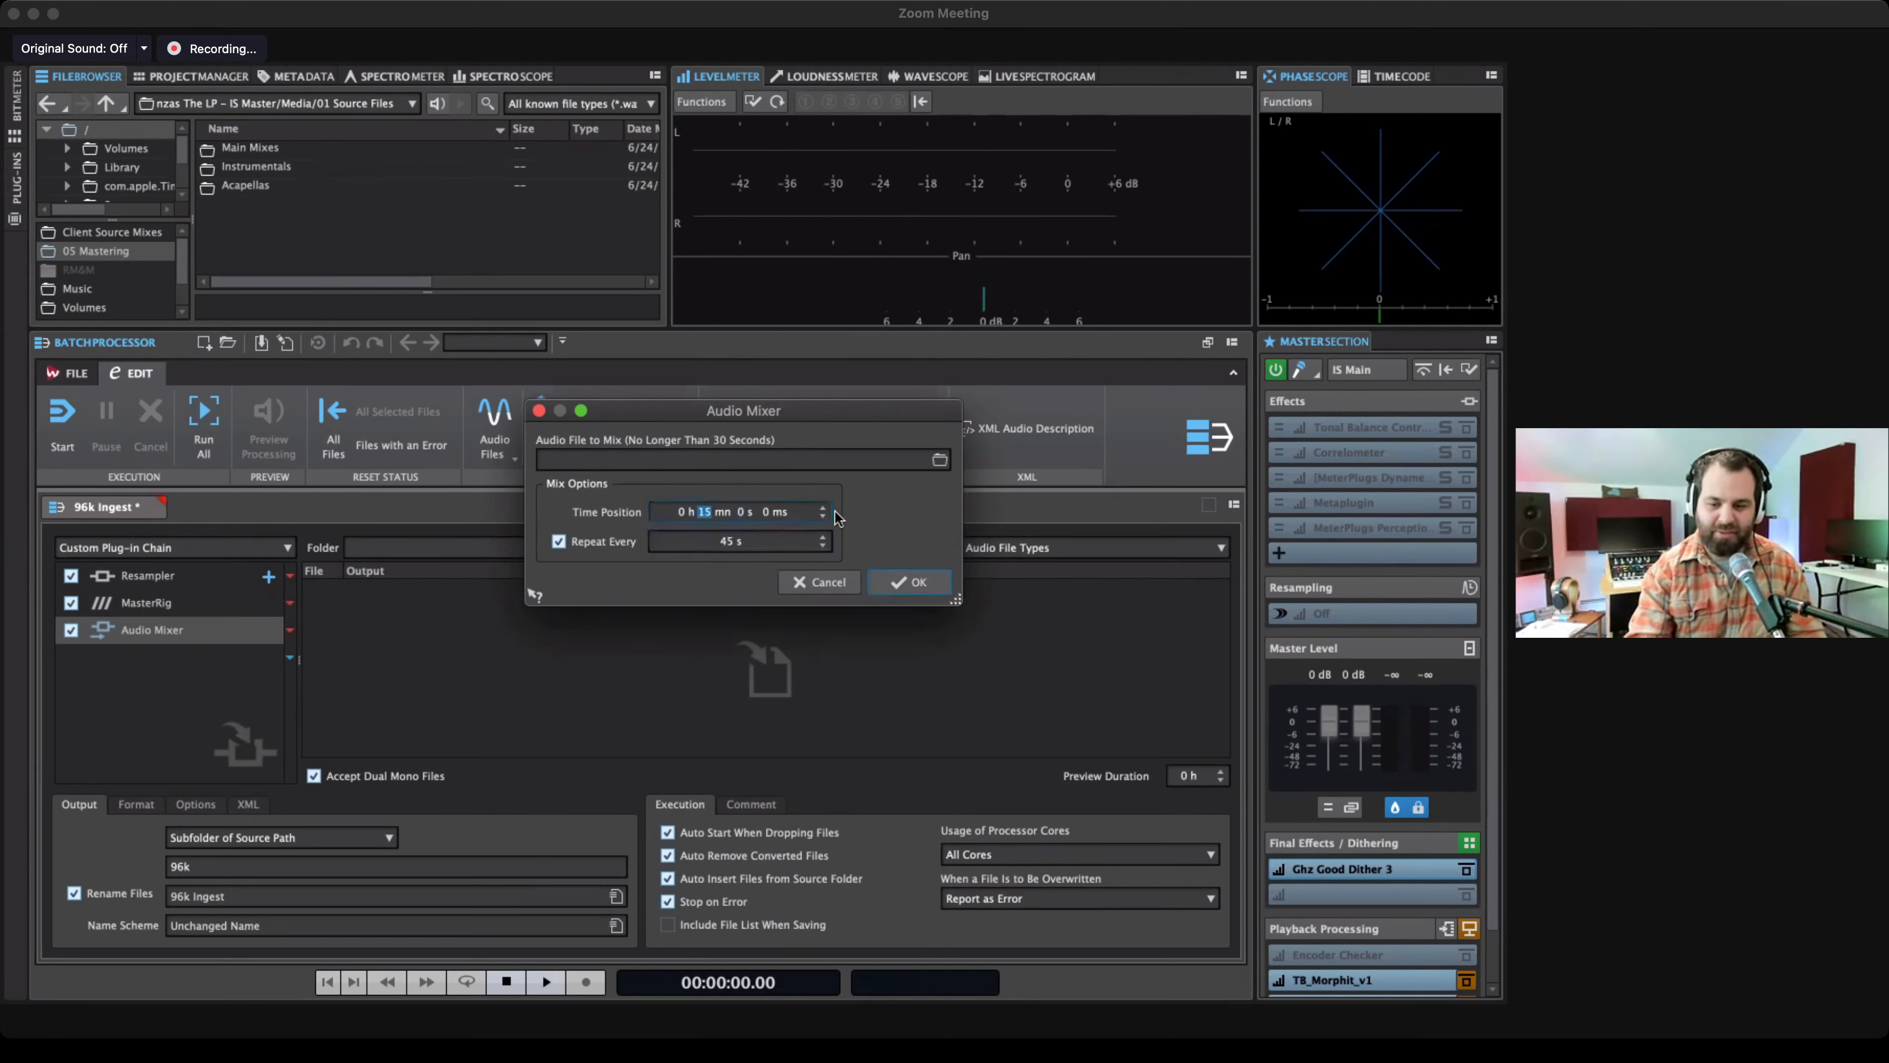
{"action": "type", "text": "0"}
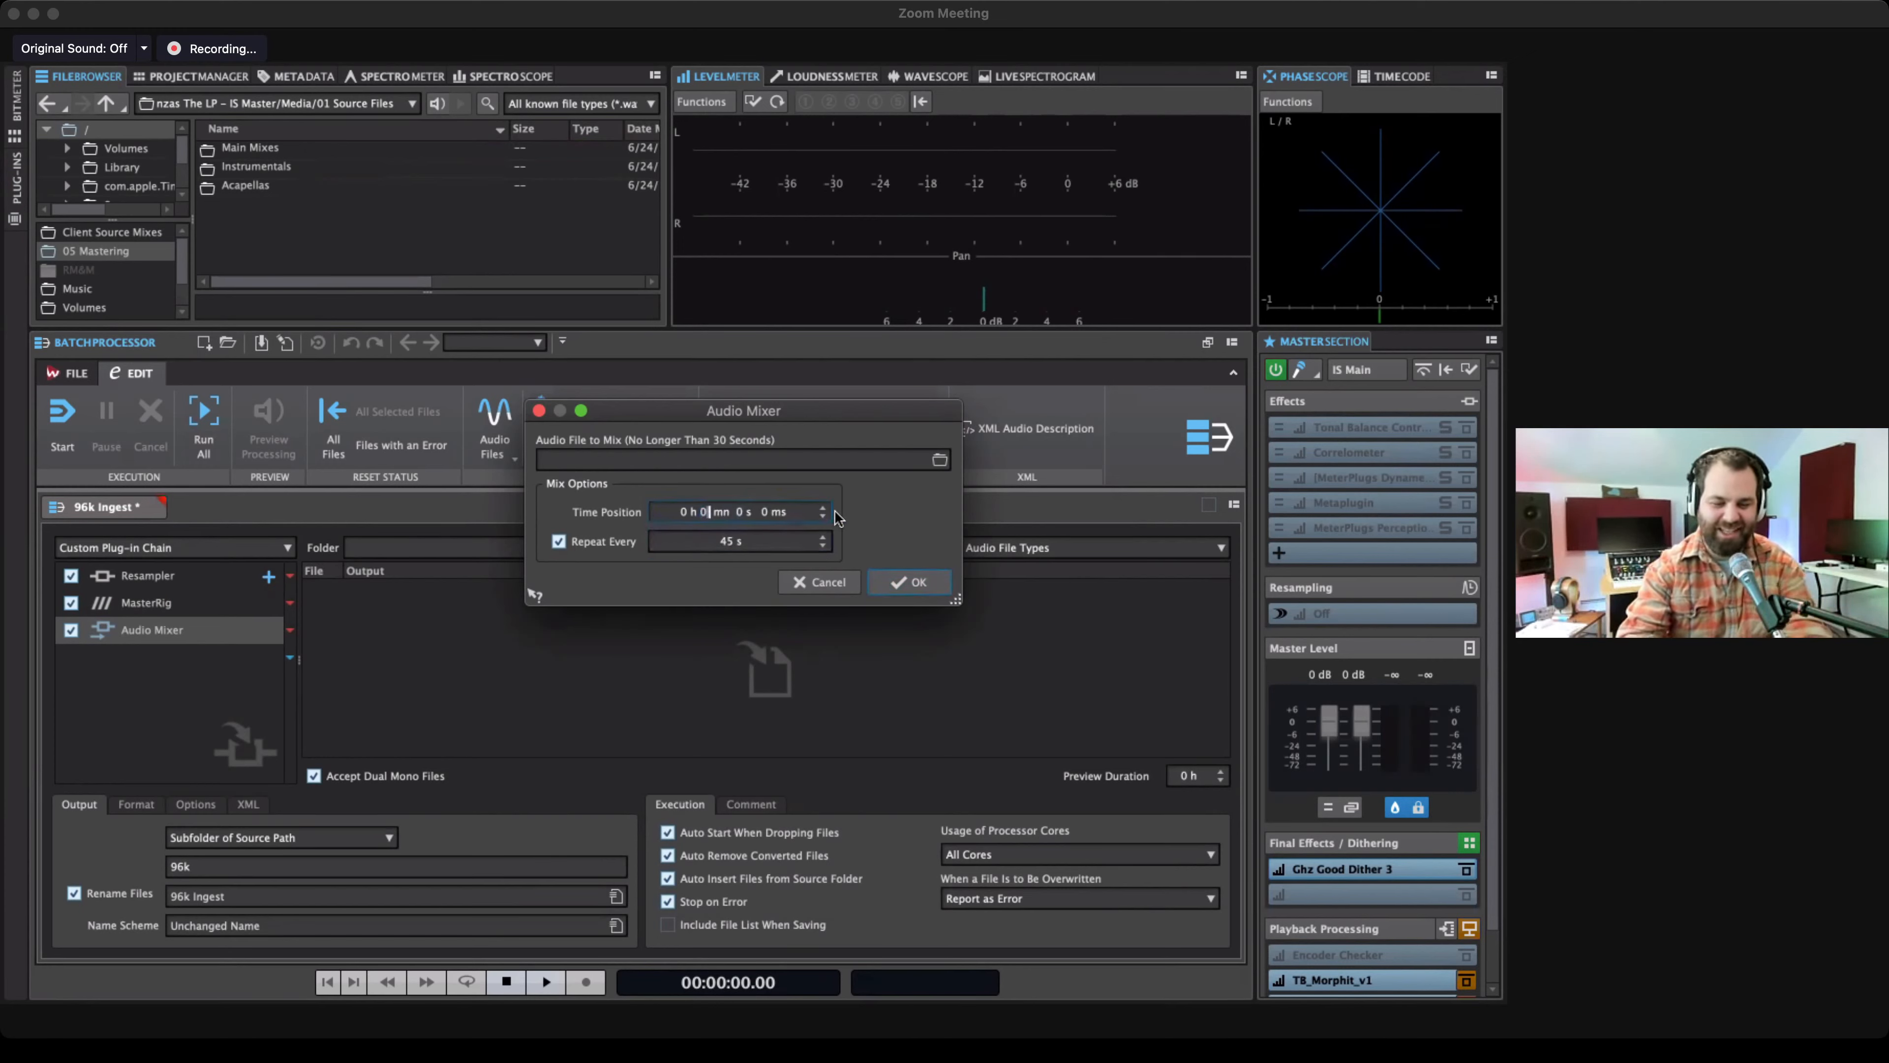
{"action": "double_click", "coordinate": [742, 512]}
{"action": "key", "text": "Return"}
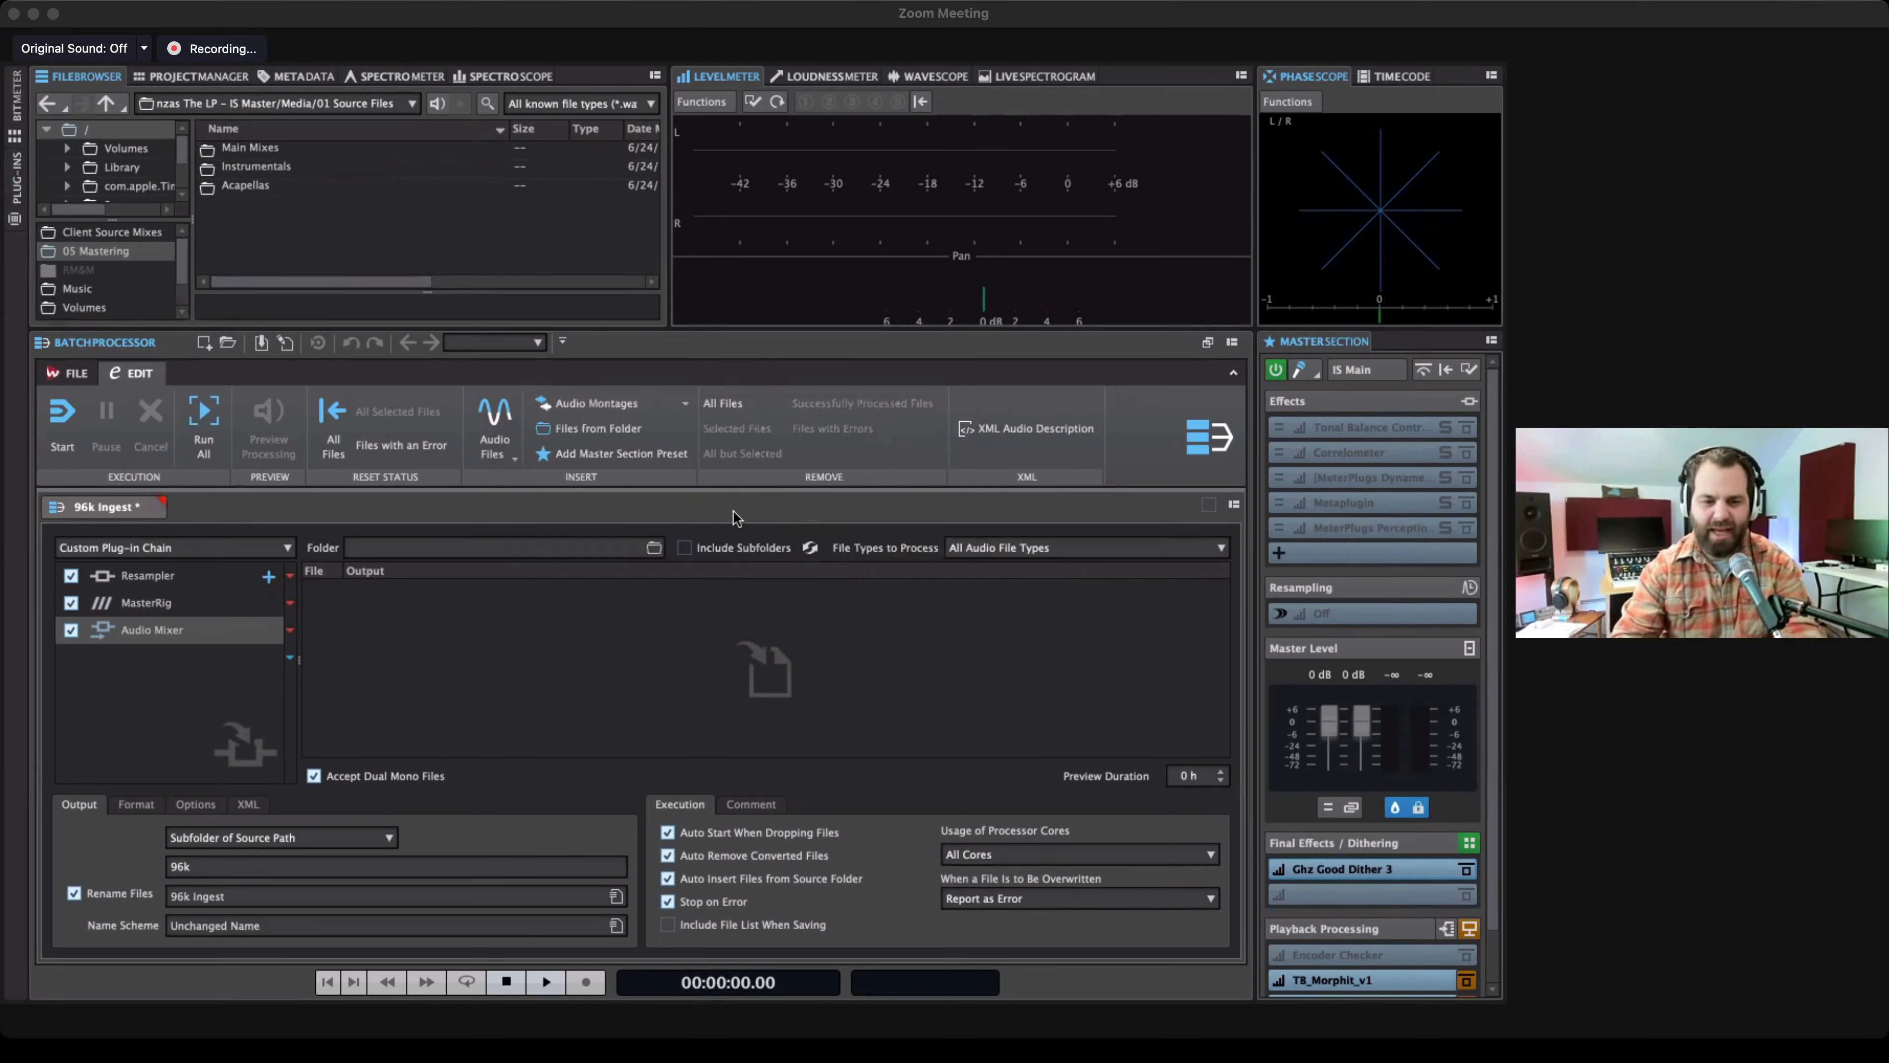
Browse the multipass and metapass plug-ins, and add Loudness Meta Normalizer to the batch chain below Audio Mixer.
{"action": "left_click", "coordinate": [269, 576]}
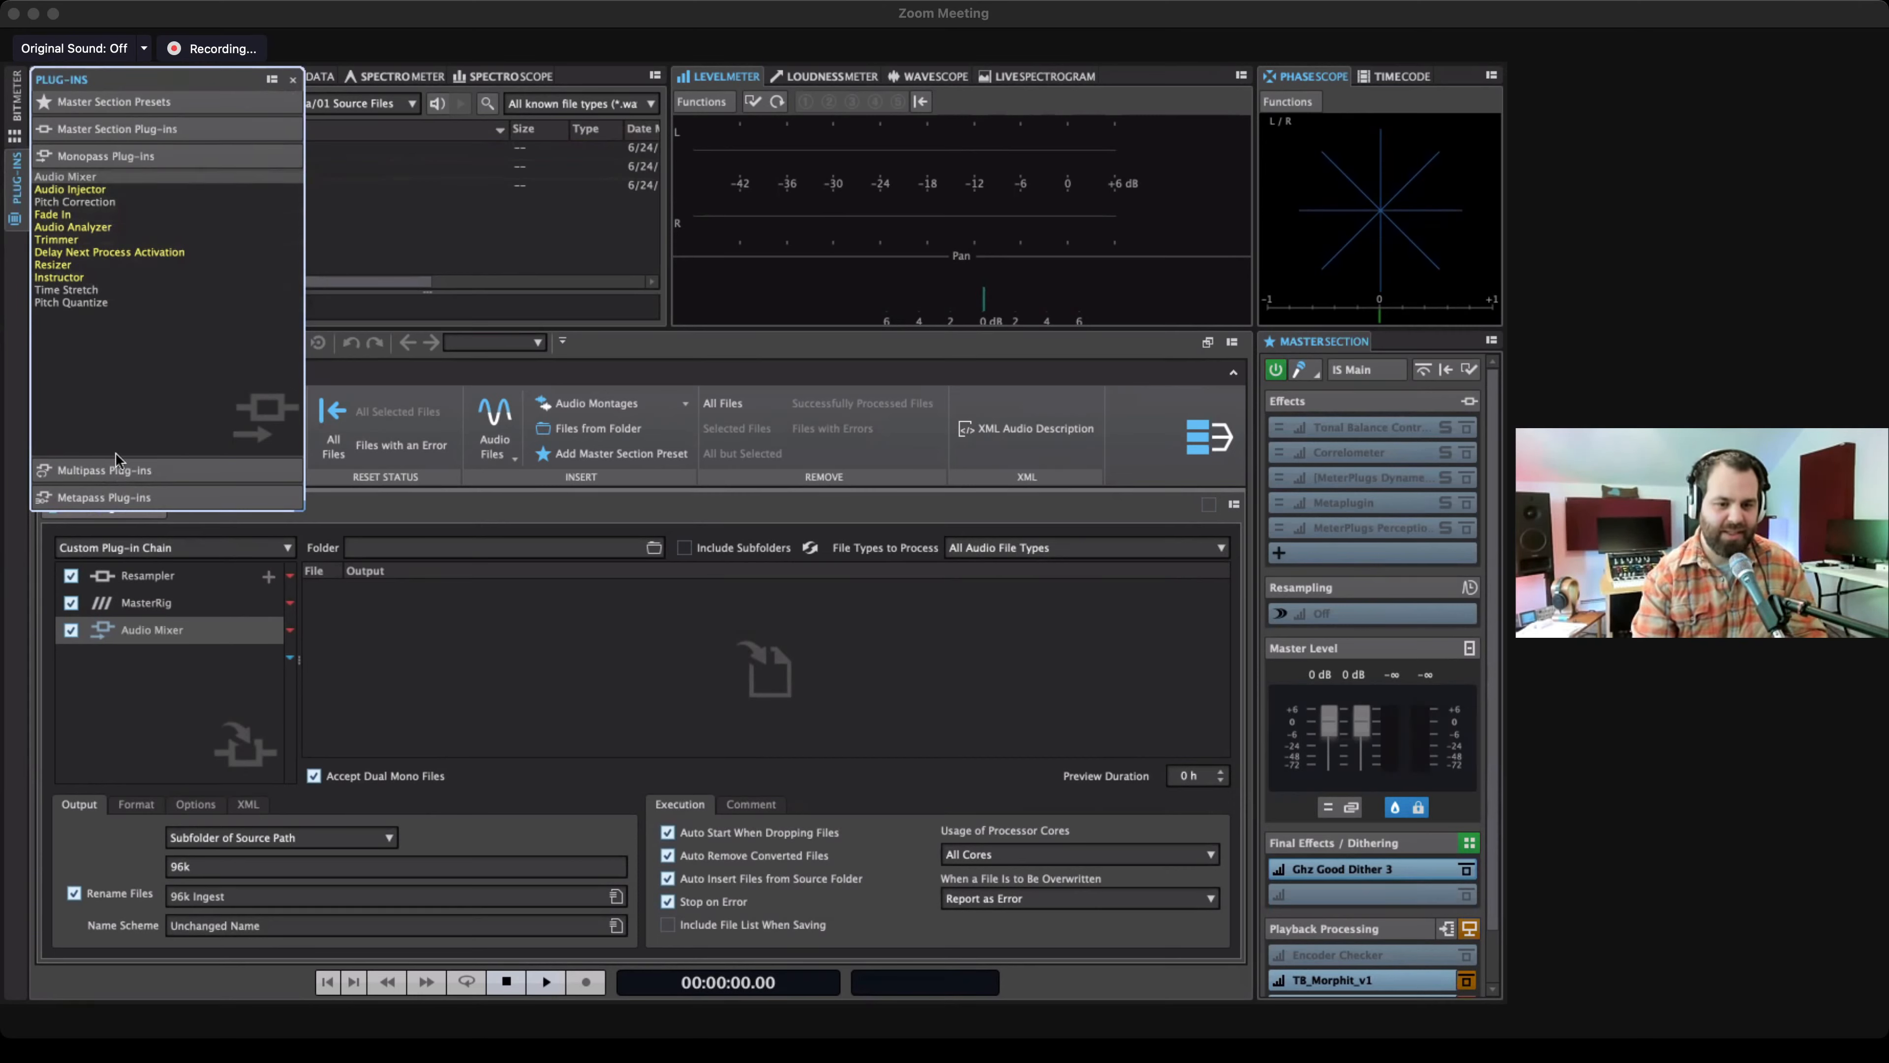
{"action": "left_click", "coordinate": [102, 466]}
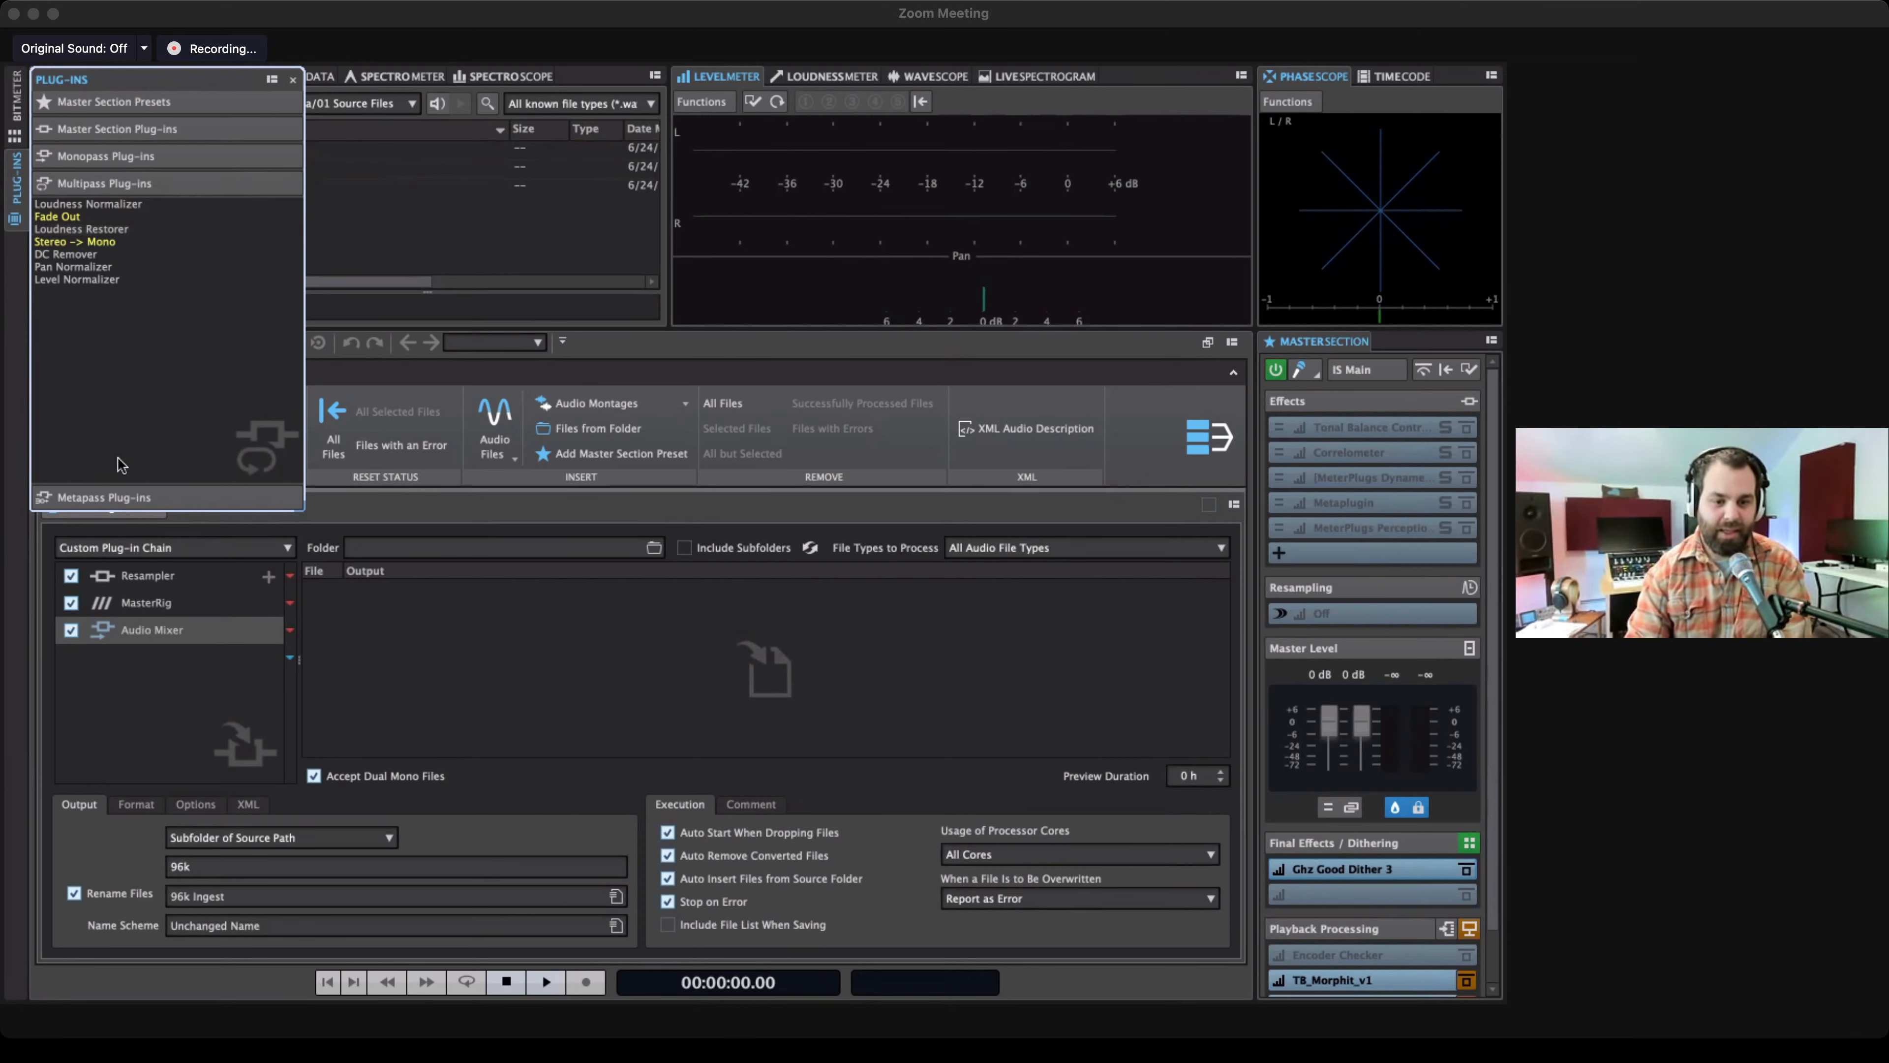
{"action": "left_click", "coordinate": [102, 494]}
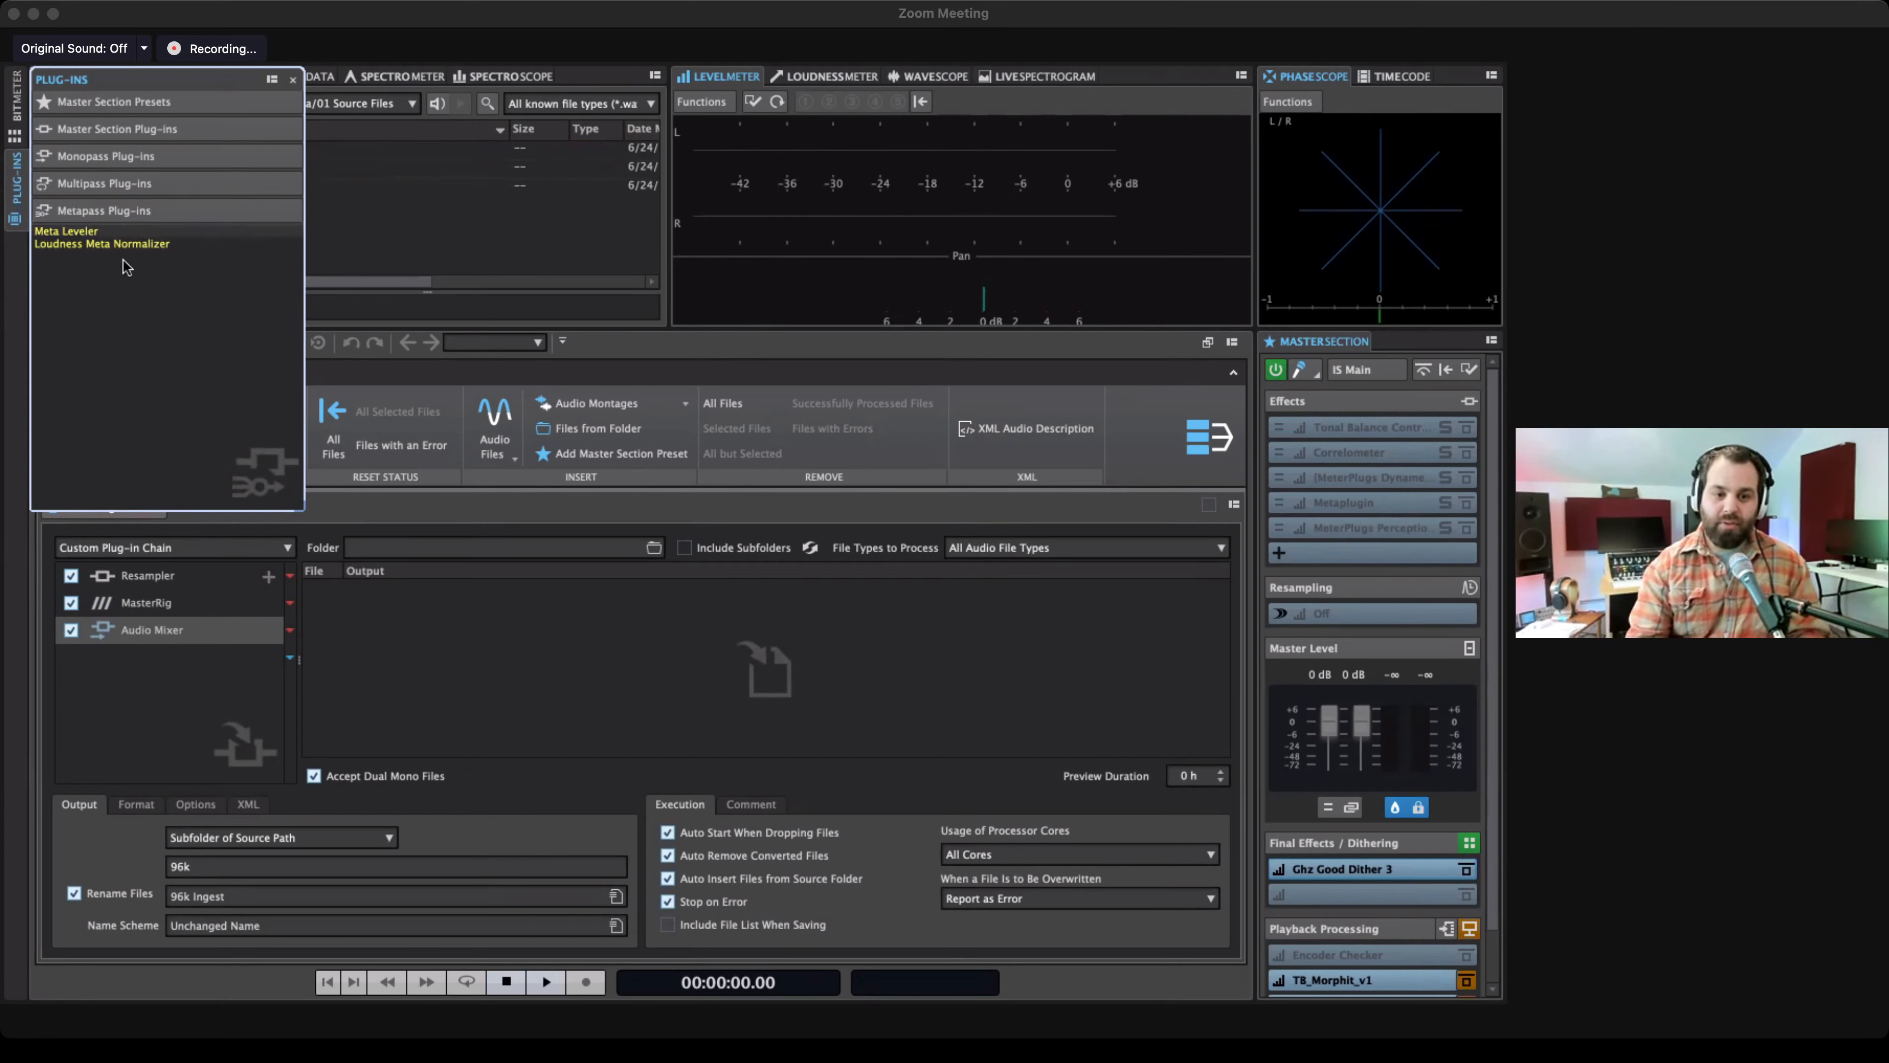
{"action": "left_click", "coordinate": [109, 245]}
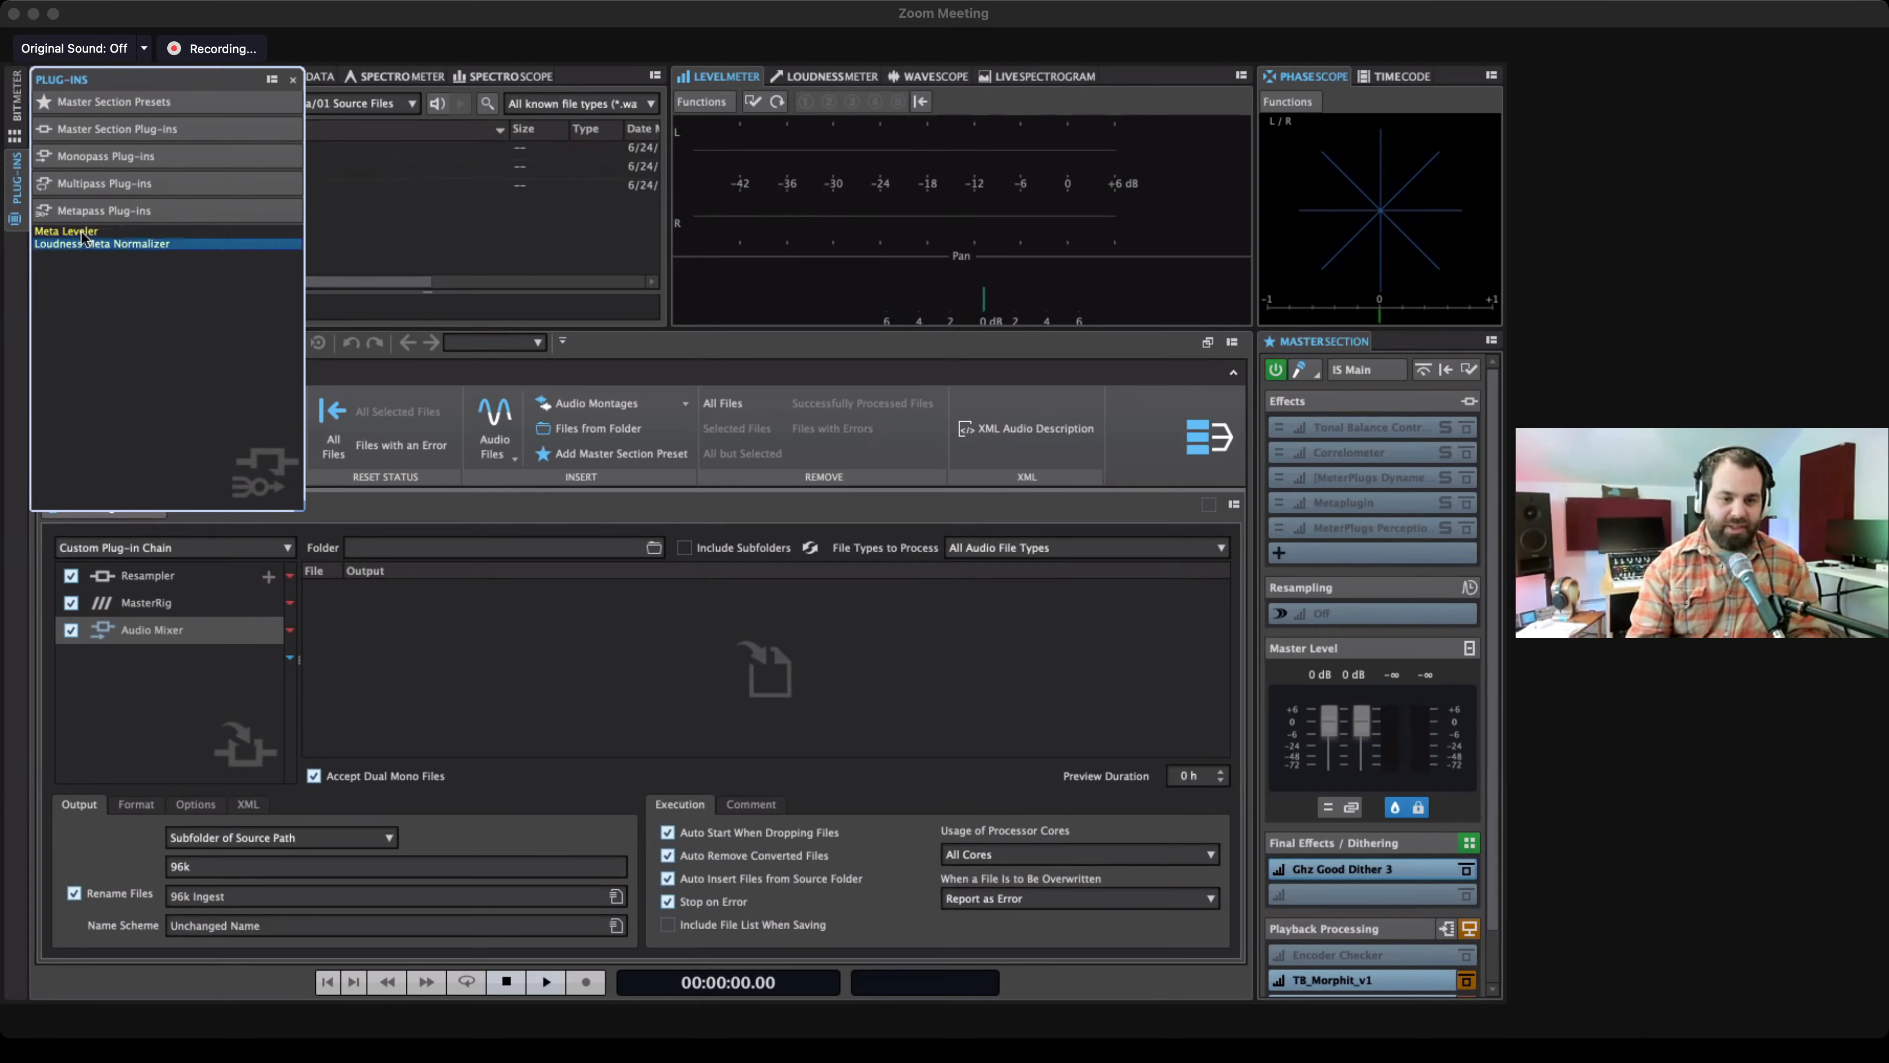
{"action": "left_click_drag", "start_coordinate": [112, 249], "coordinate": [189, 656]}
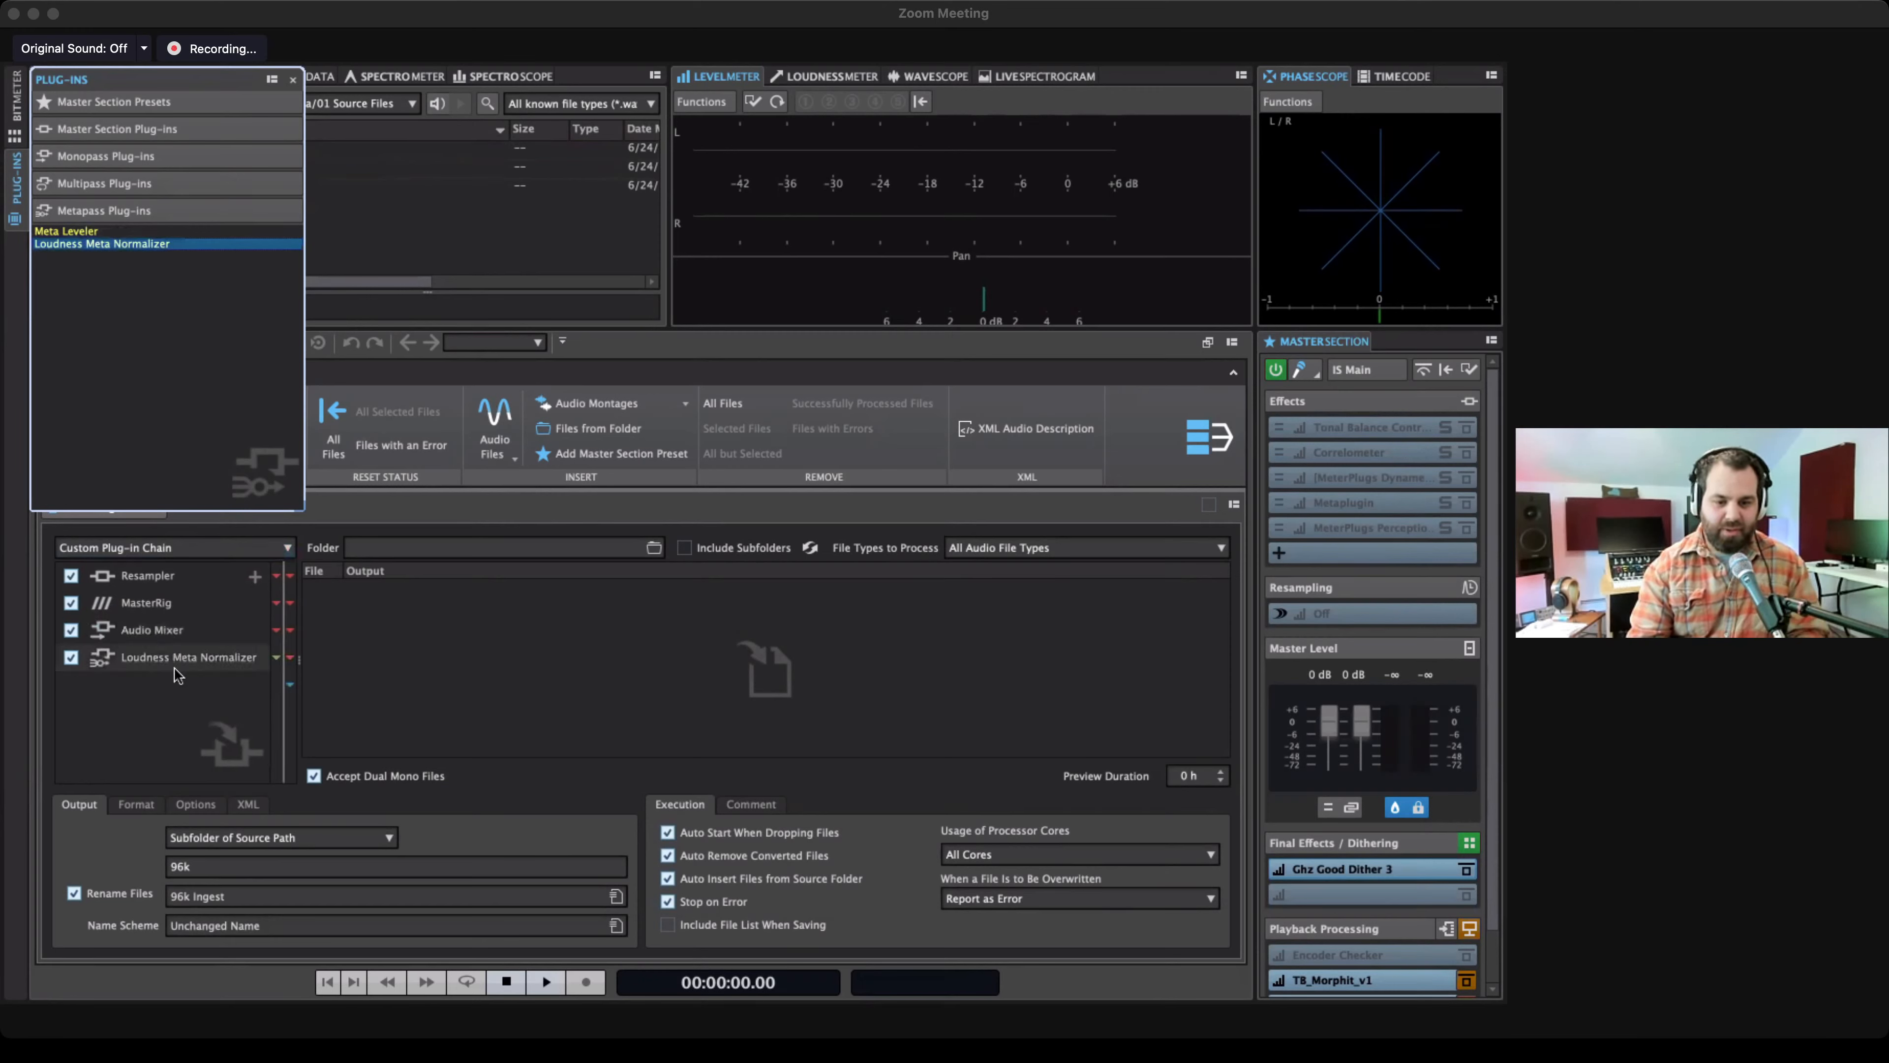
Review the Loudness Meta Normalizer's matching modes, keep Match Loudest Audio File selected, and cancel its settings.
{"action": "left_click_drag", "start_coordinate": [154, 718], "coordinate": [530, 375]}
{"action": "left_click", "coordinate": [657, 411]}
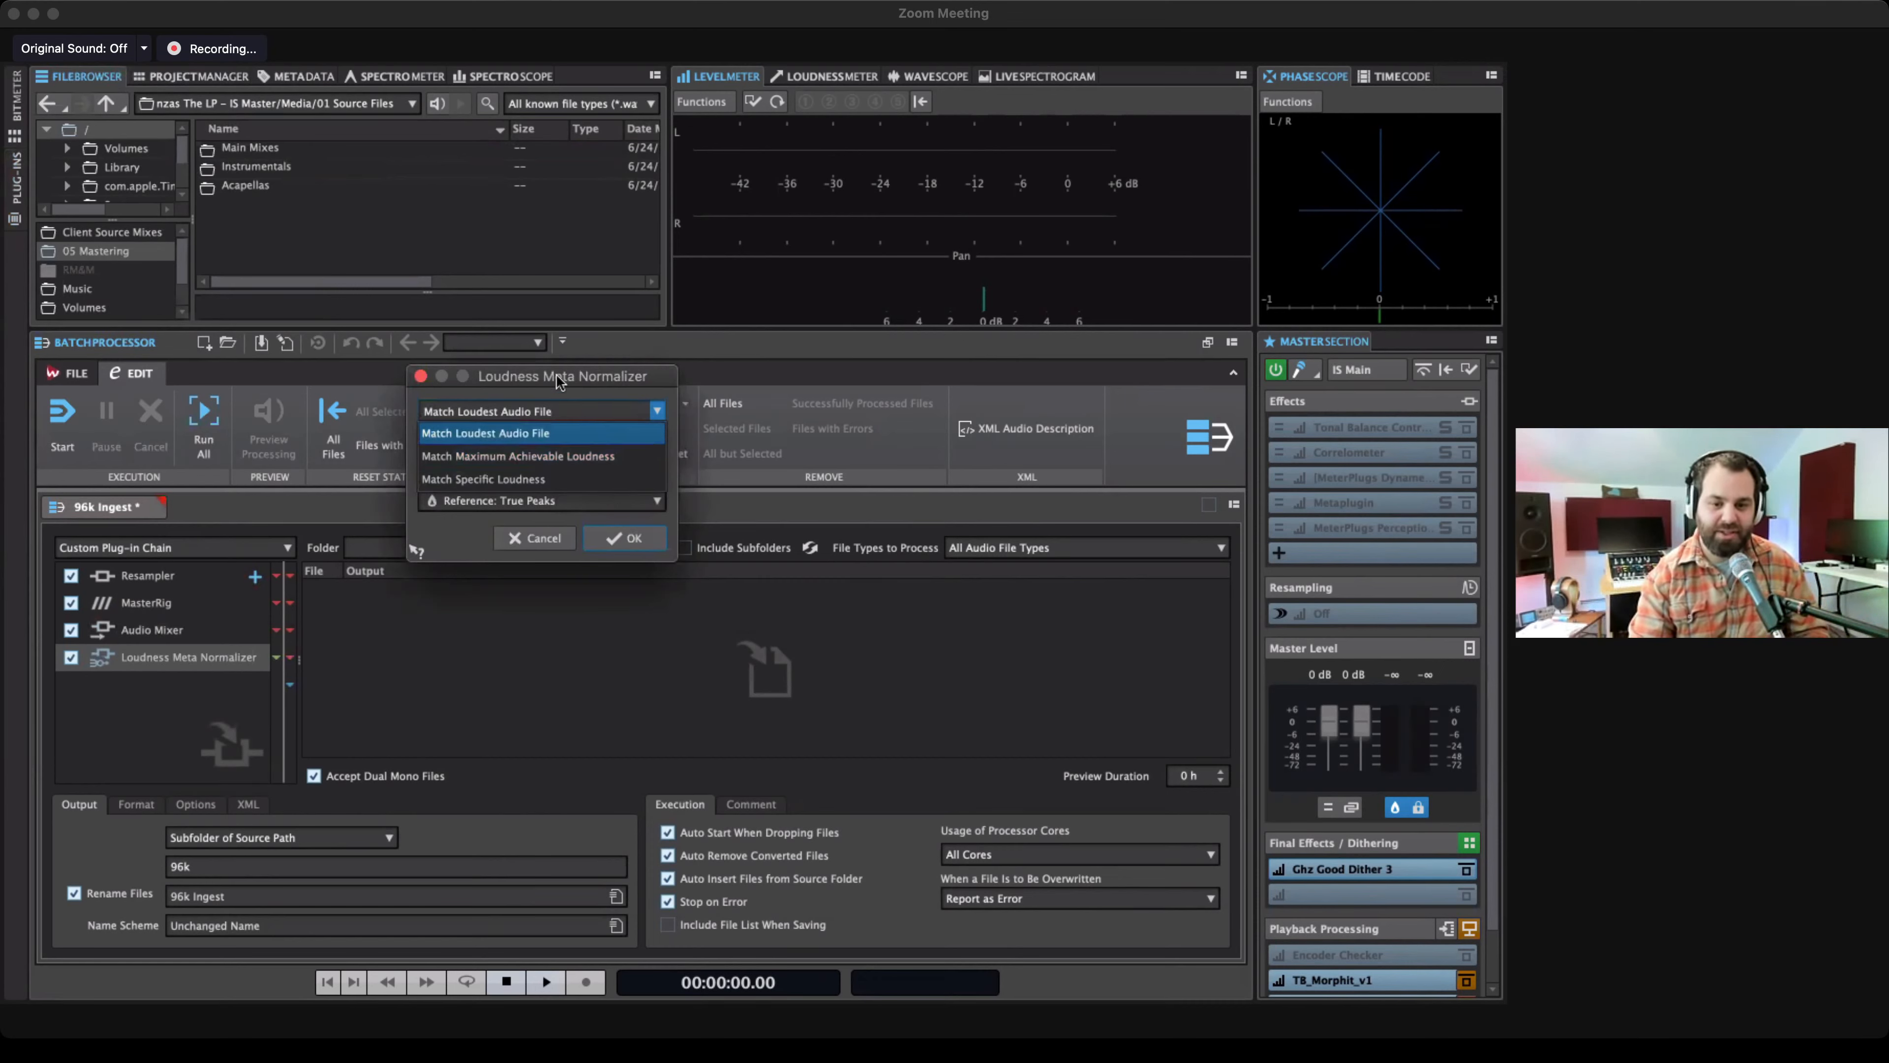
{"action": "left_click", "coordinate": [590, 435]}
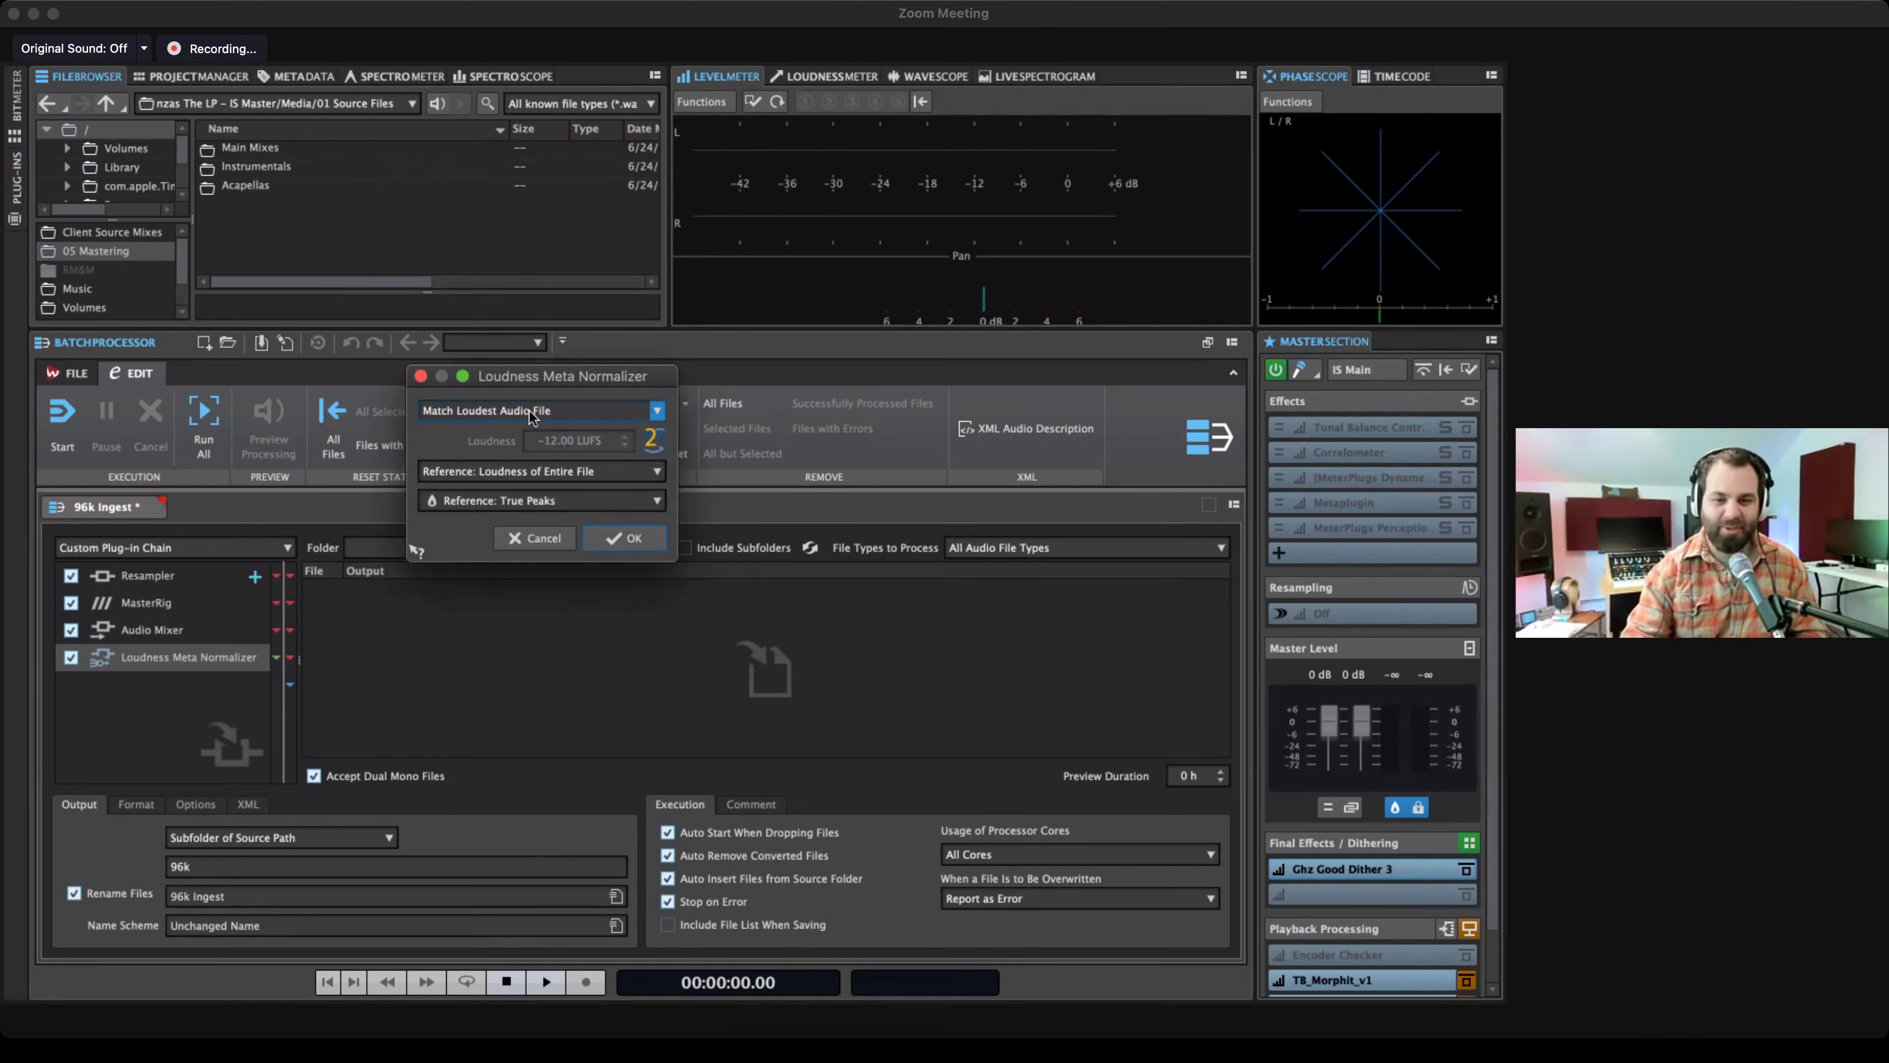
{"action": "left_click", "coordinate": [534, 539]}
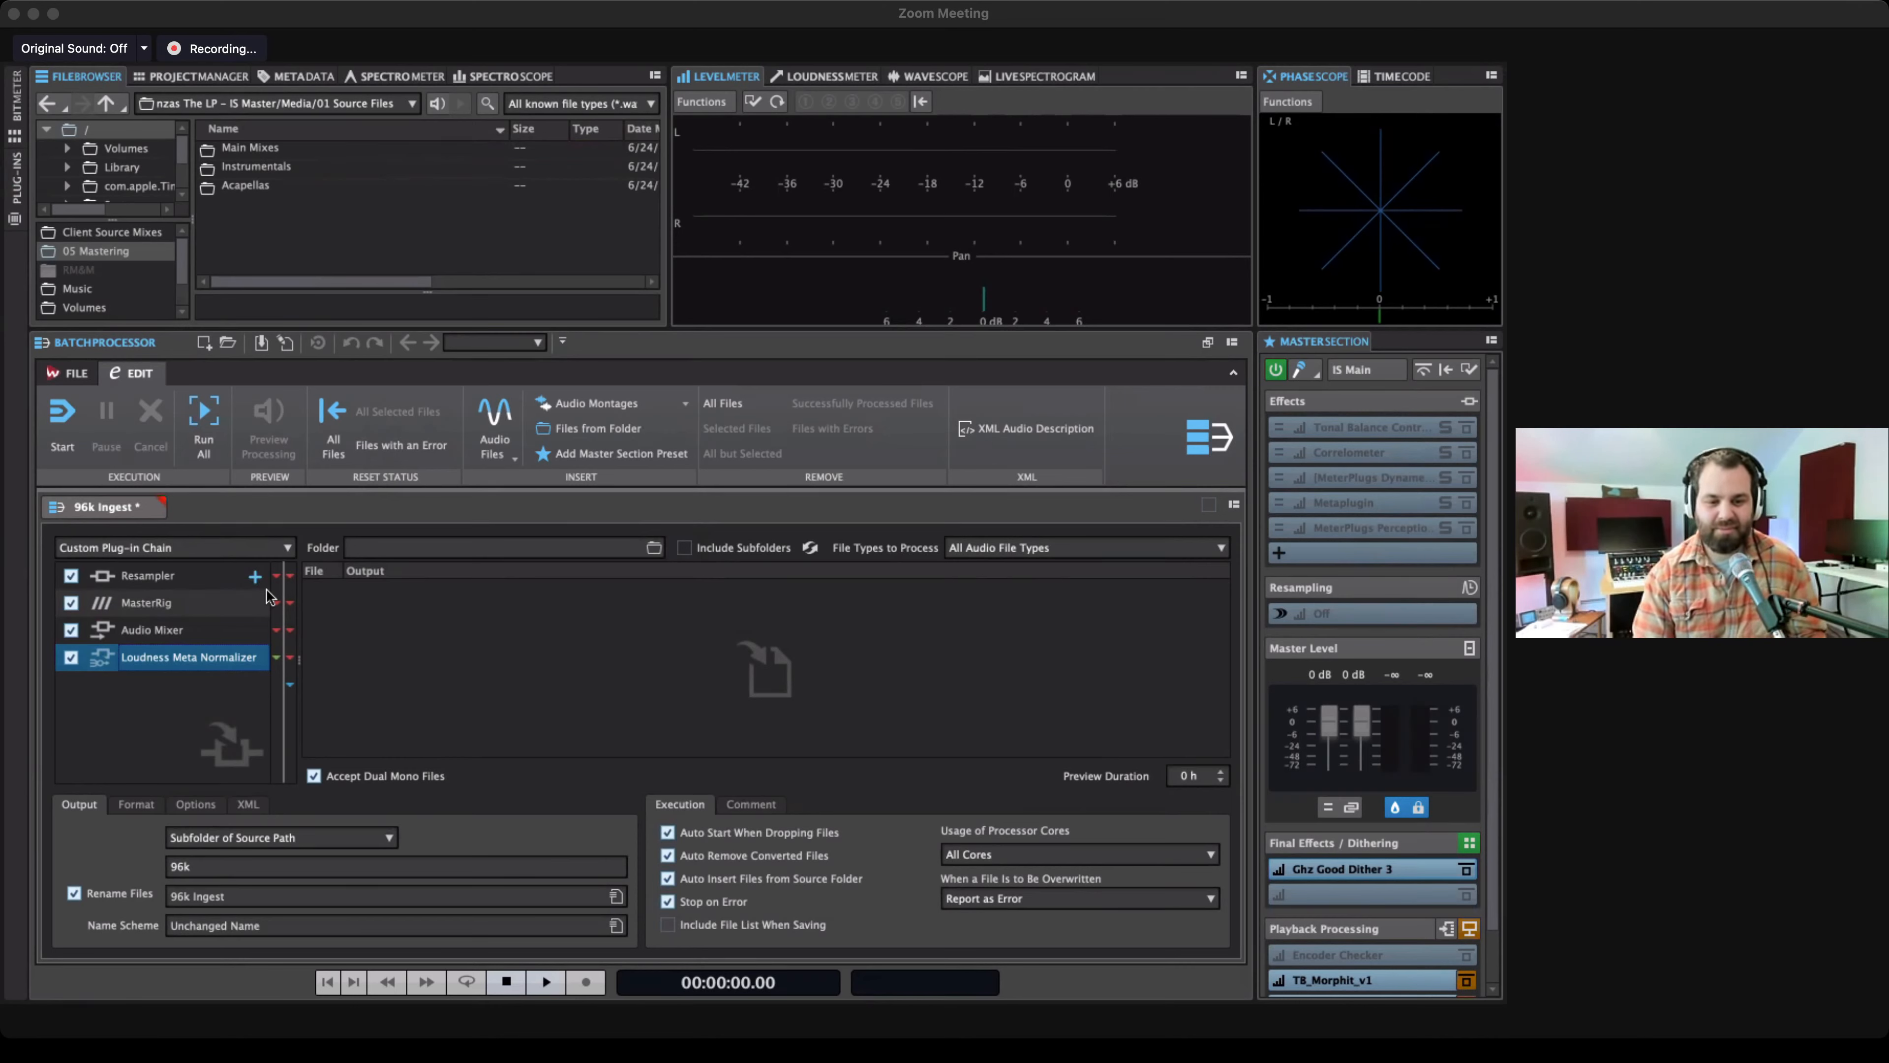
{"action": "right_click", "coordinate": [168, 602]}
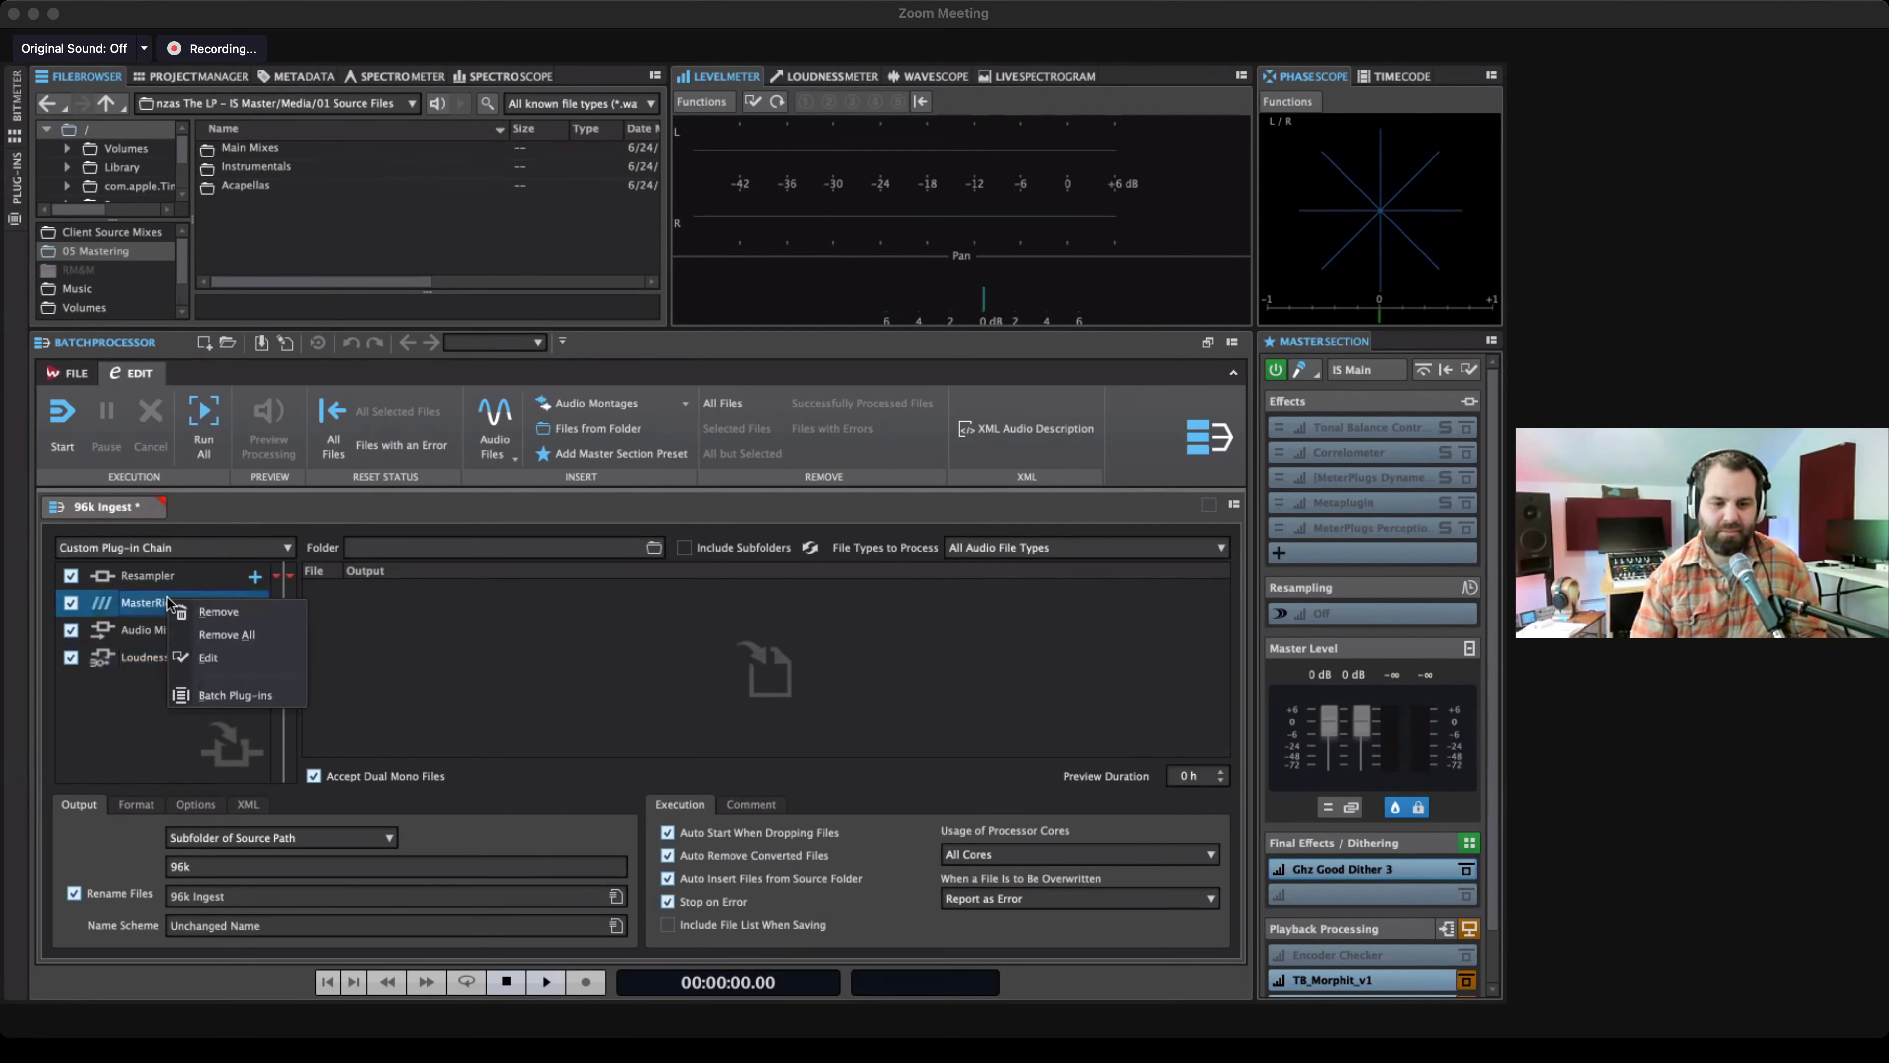
{"action": "left_click", "coordinate": [124, 718]}
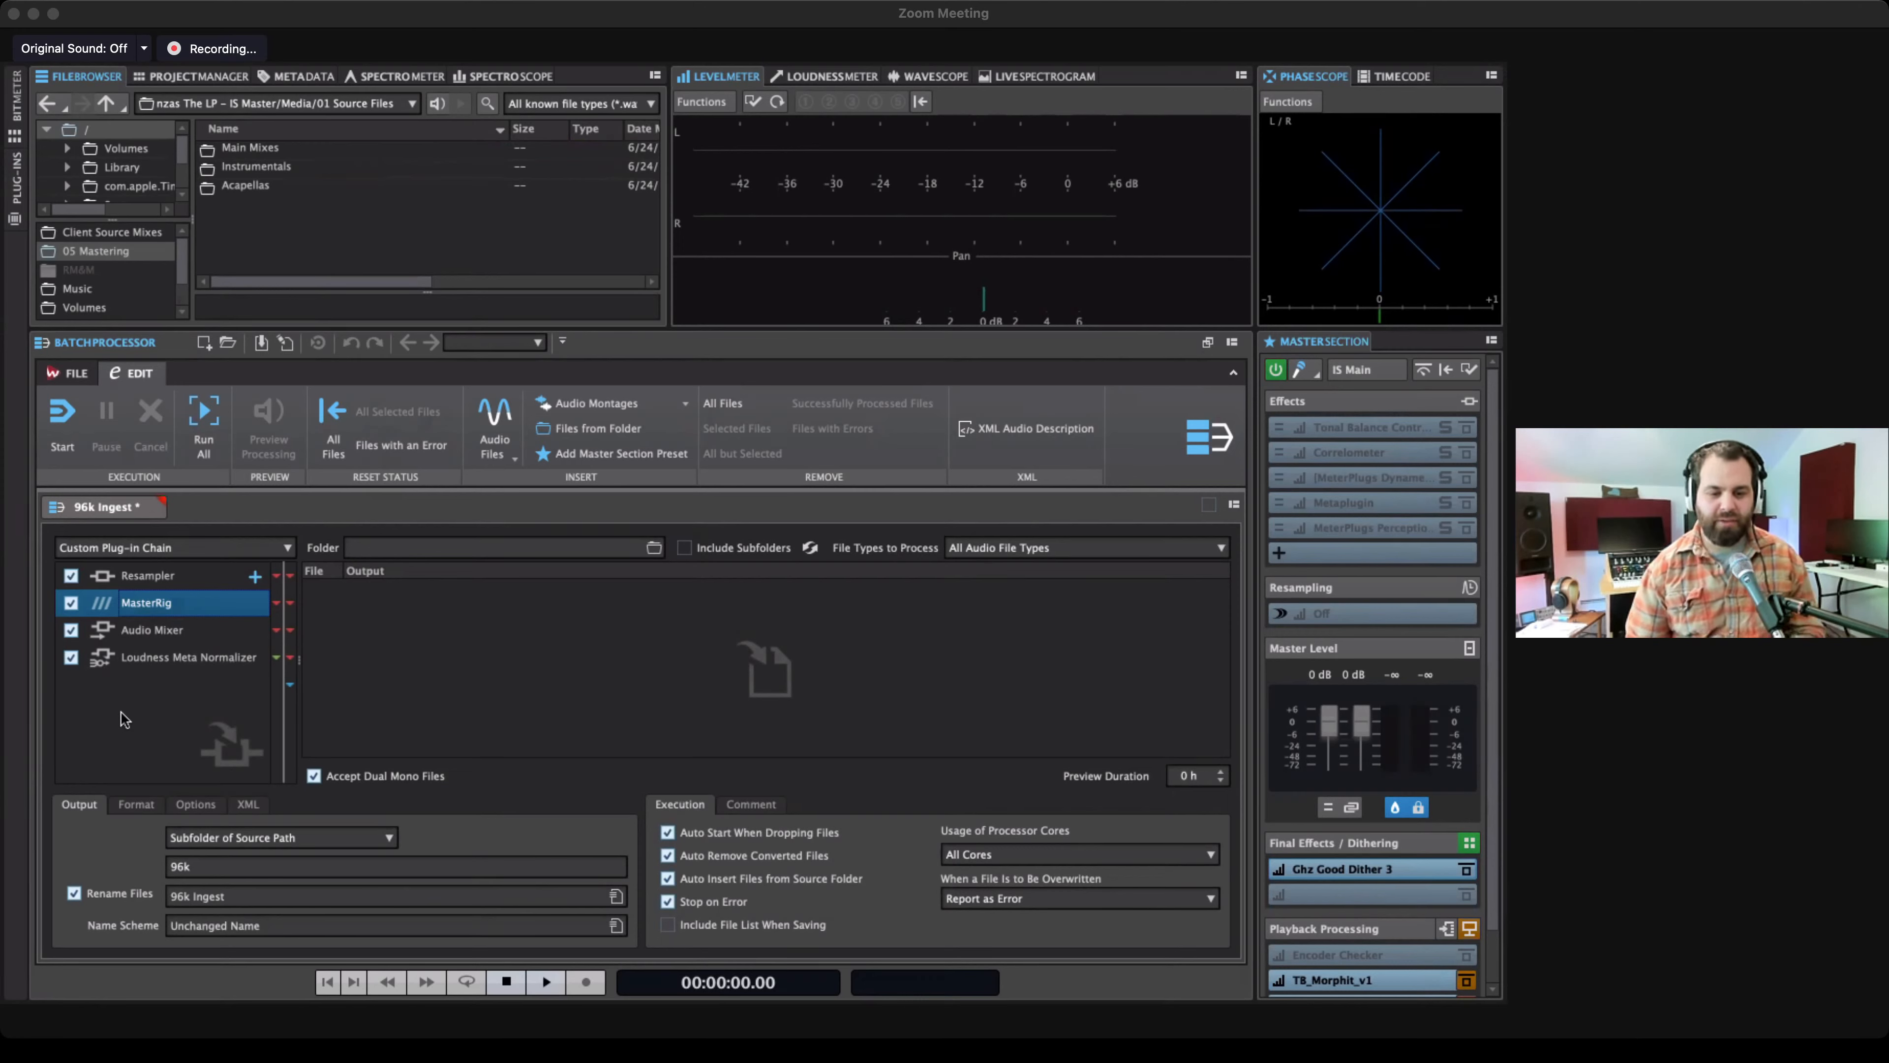
Edit the batch output as a multi-format and add the factory preset Wav 16 bit to its preset list.
{"action": "left_click", "coordinate": [143, 805]}
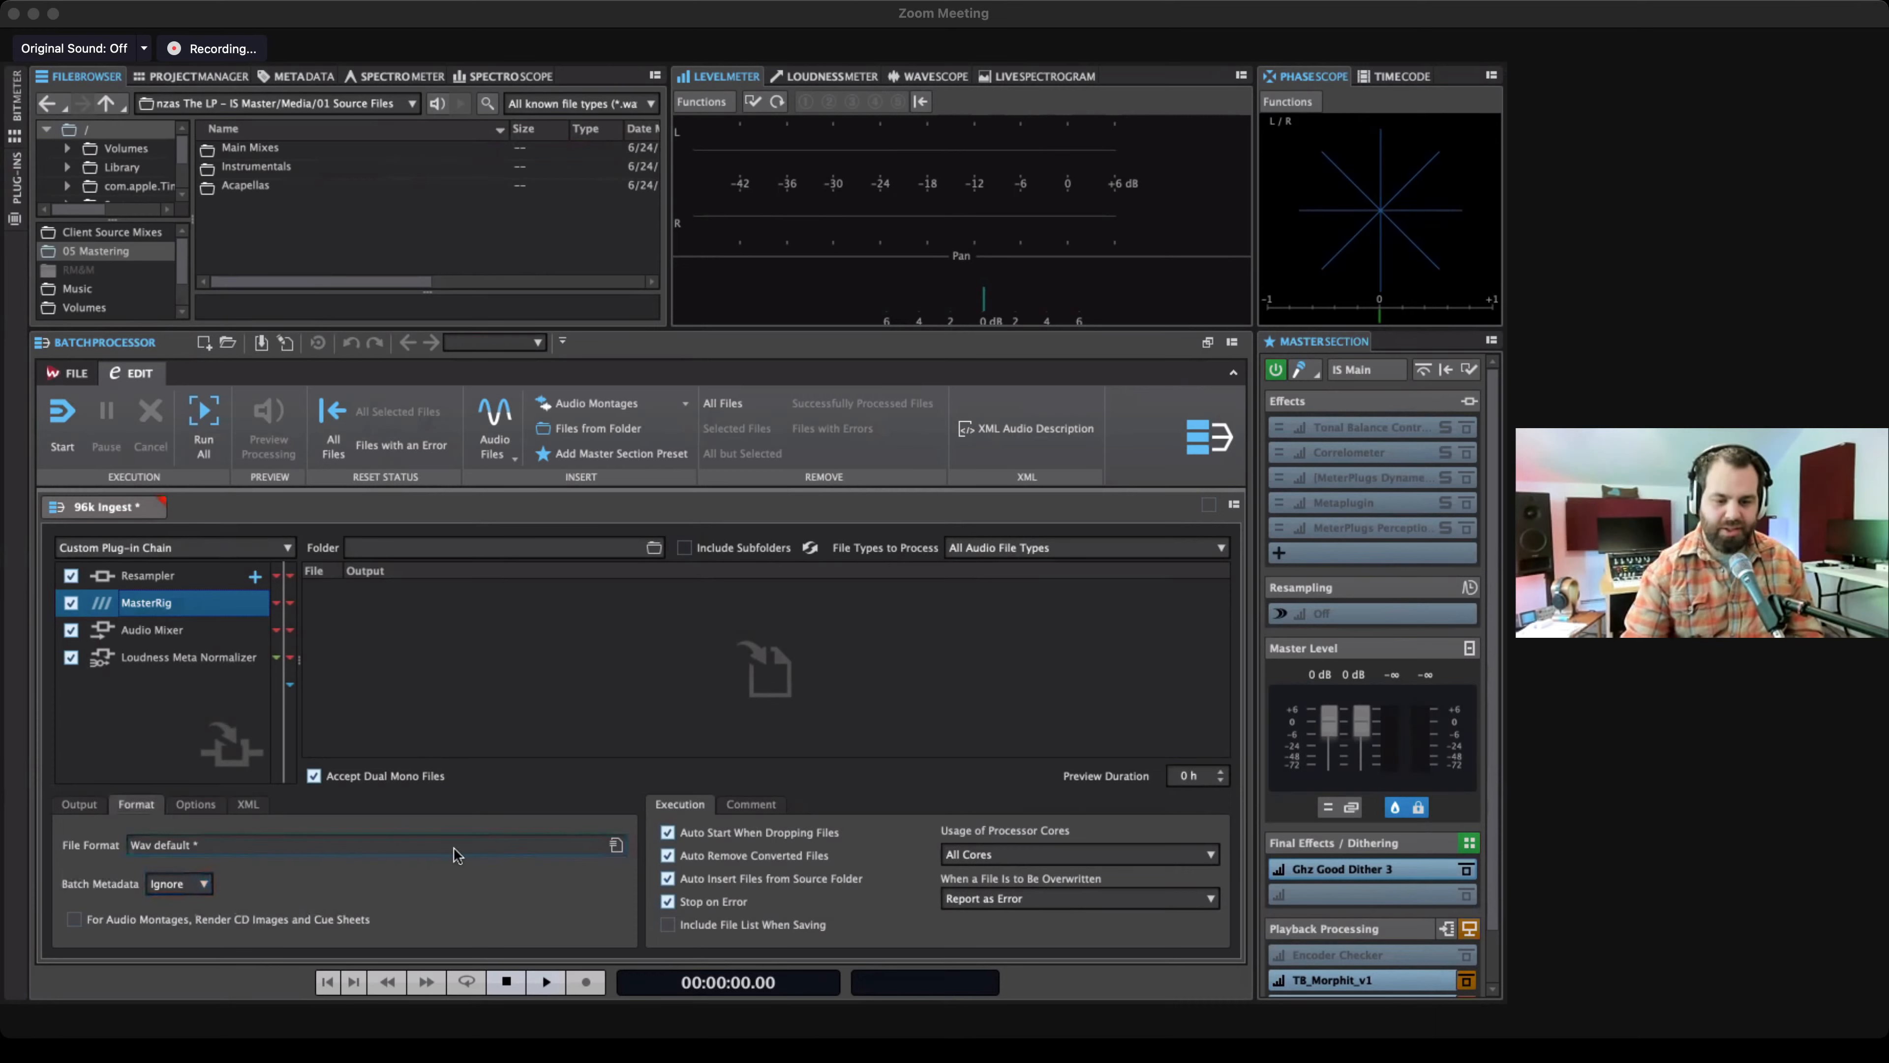
{"action": "left_click", "coordinate": [616, 847]}
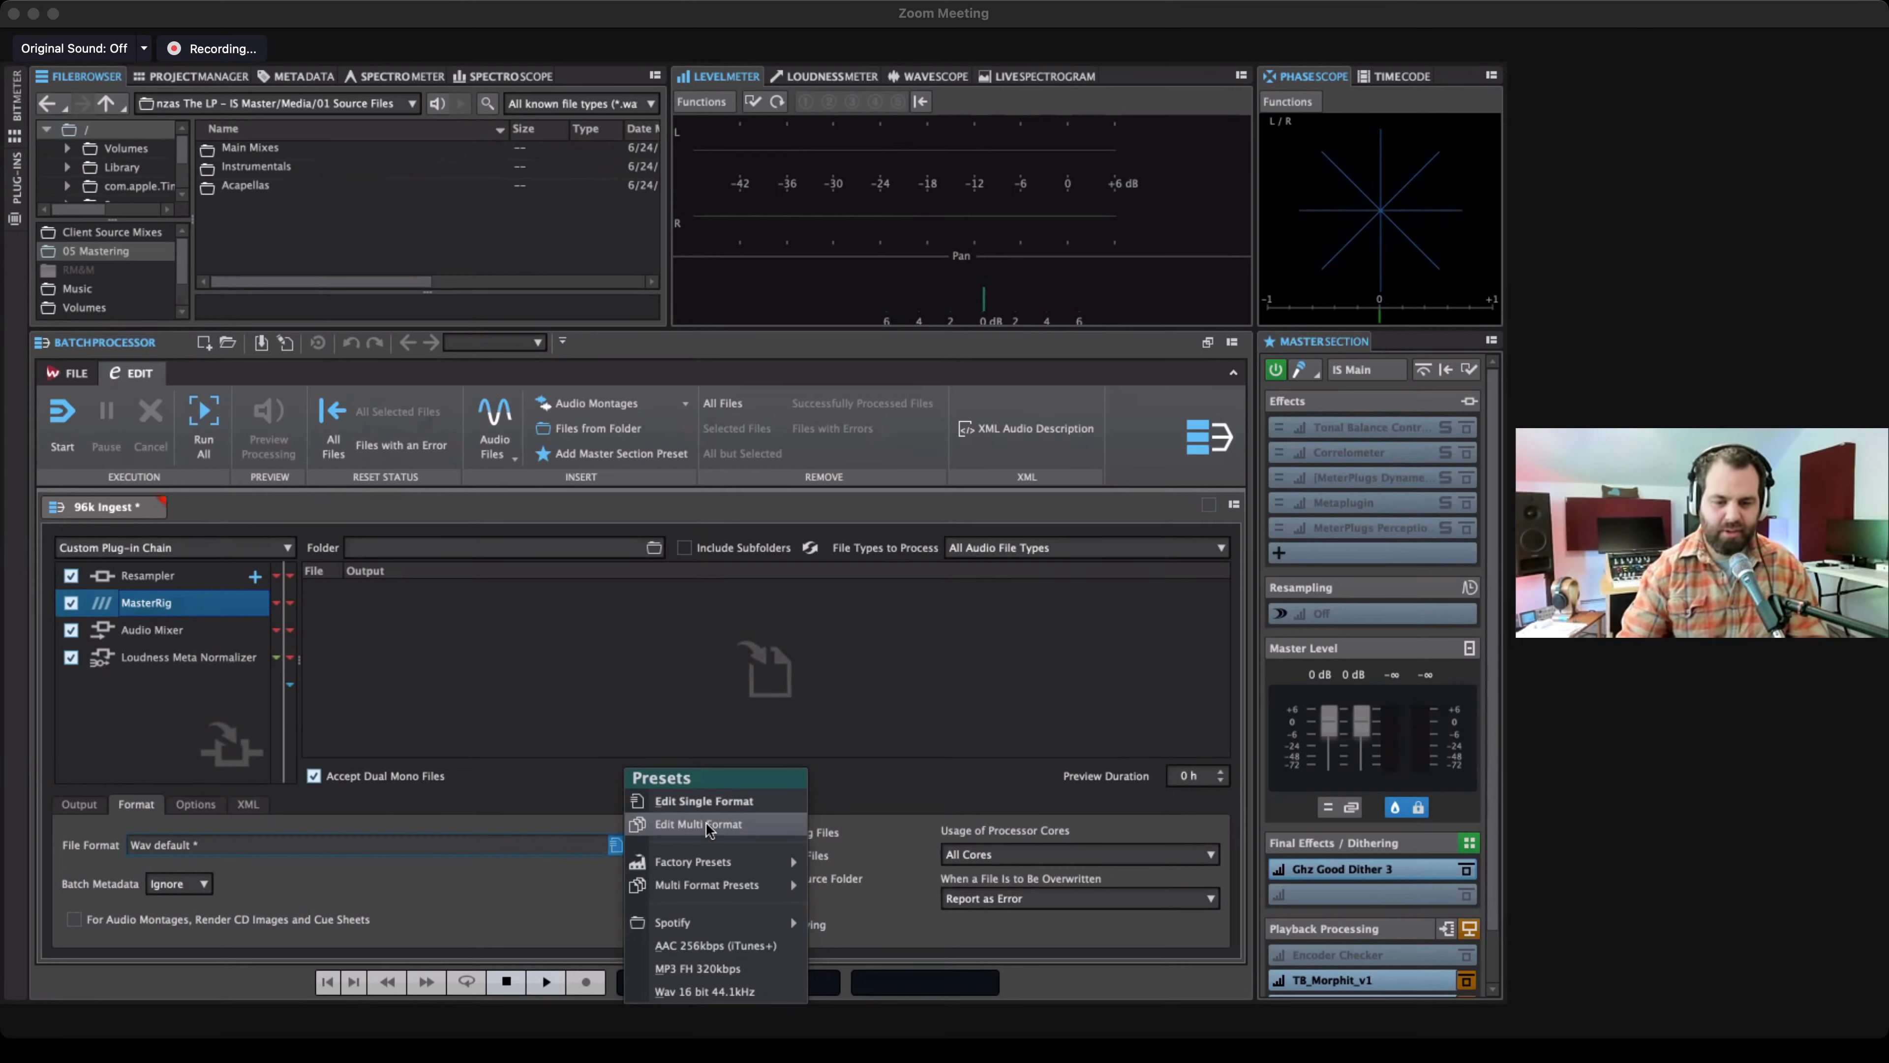
{"action": "left_click", "coordinate": [706, 821]}
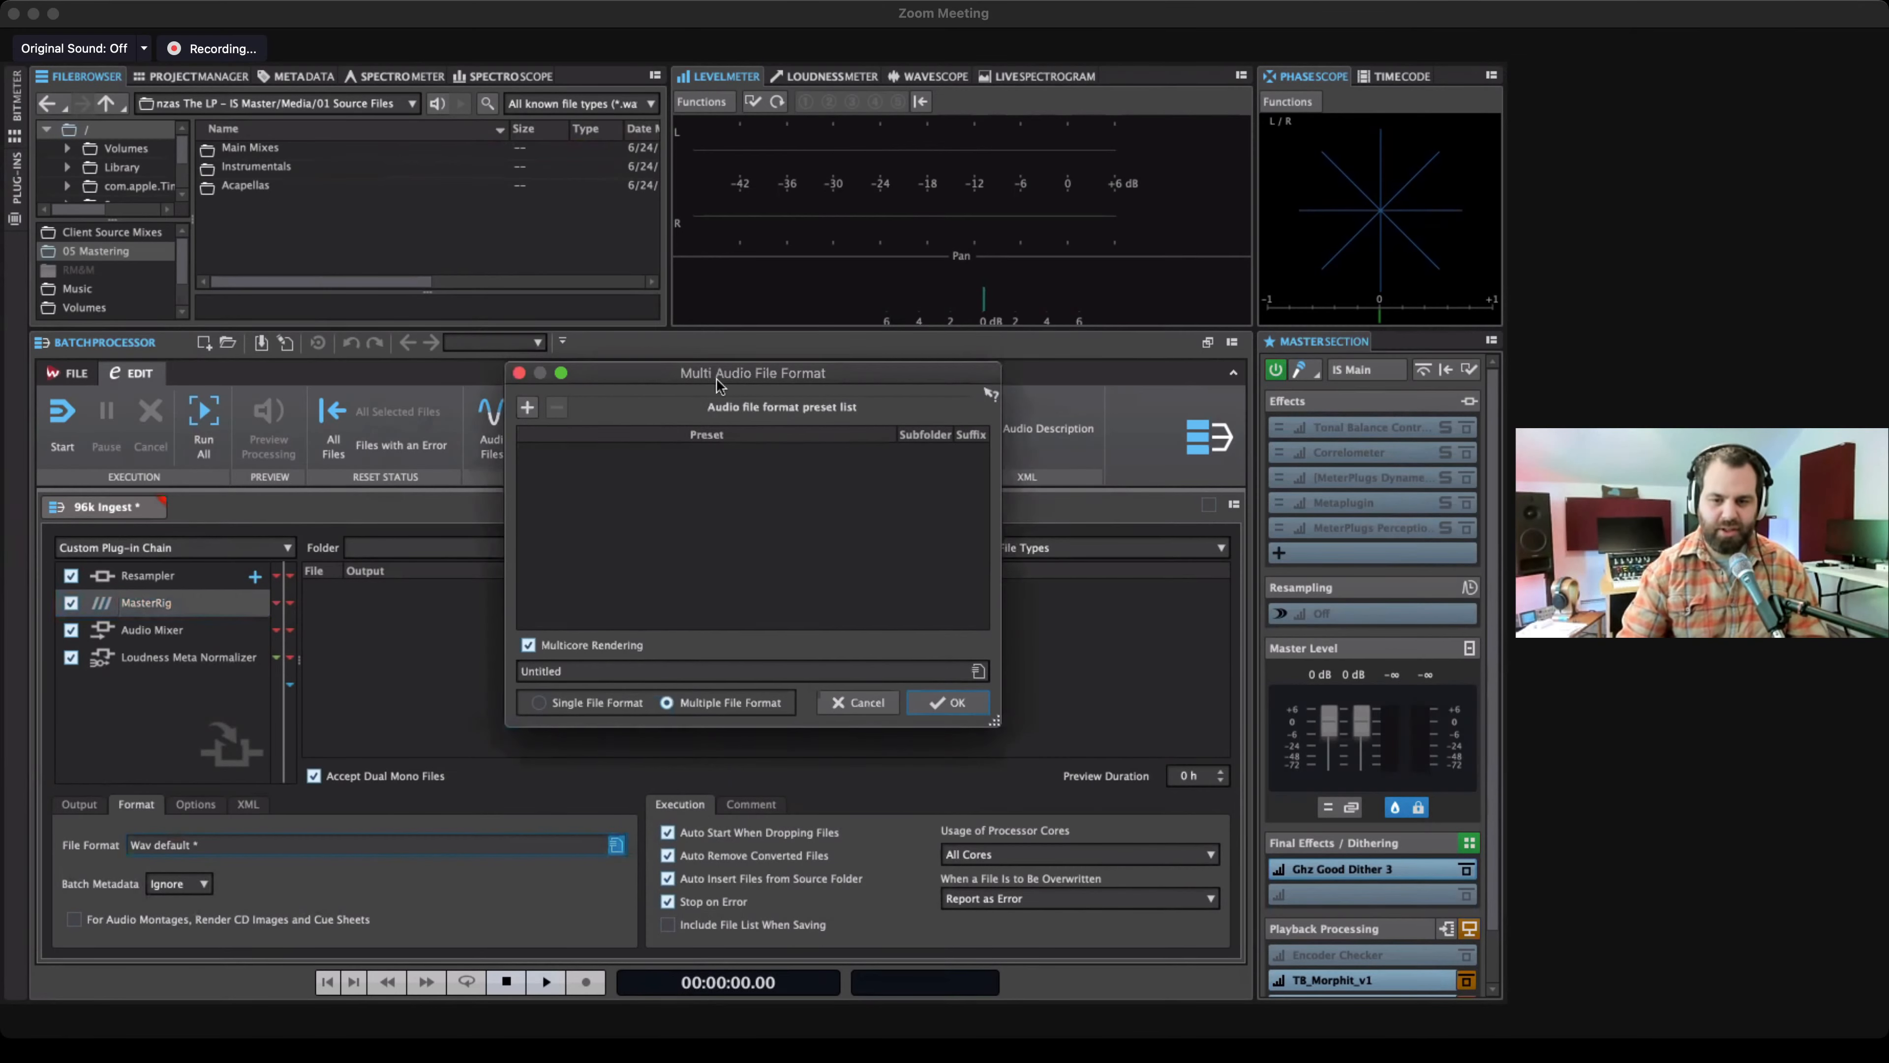
{"action": "left_click_drag", "start_coordinate": [716, 379], "coordinate": [705, 346]}
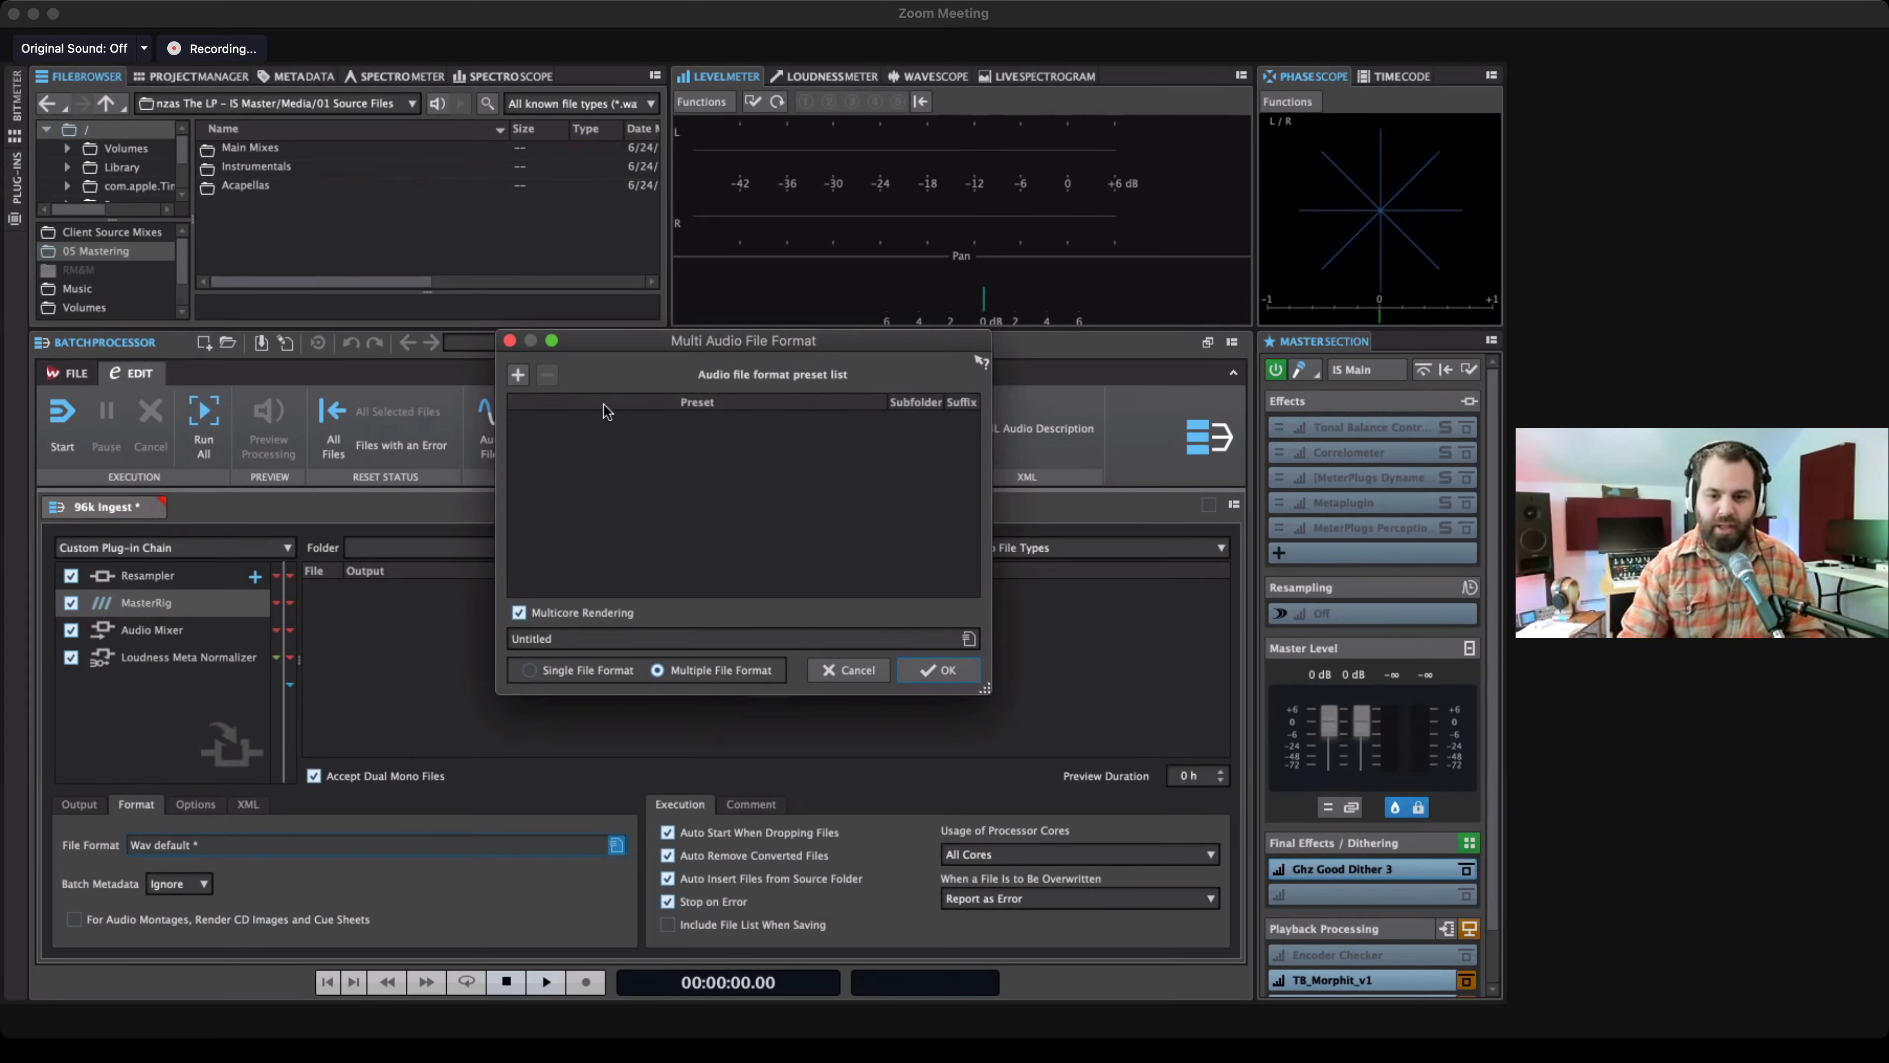
{"action": "left_click", "coordinate": [522, 378]}
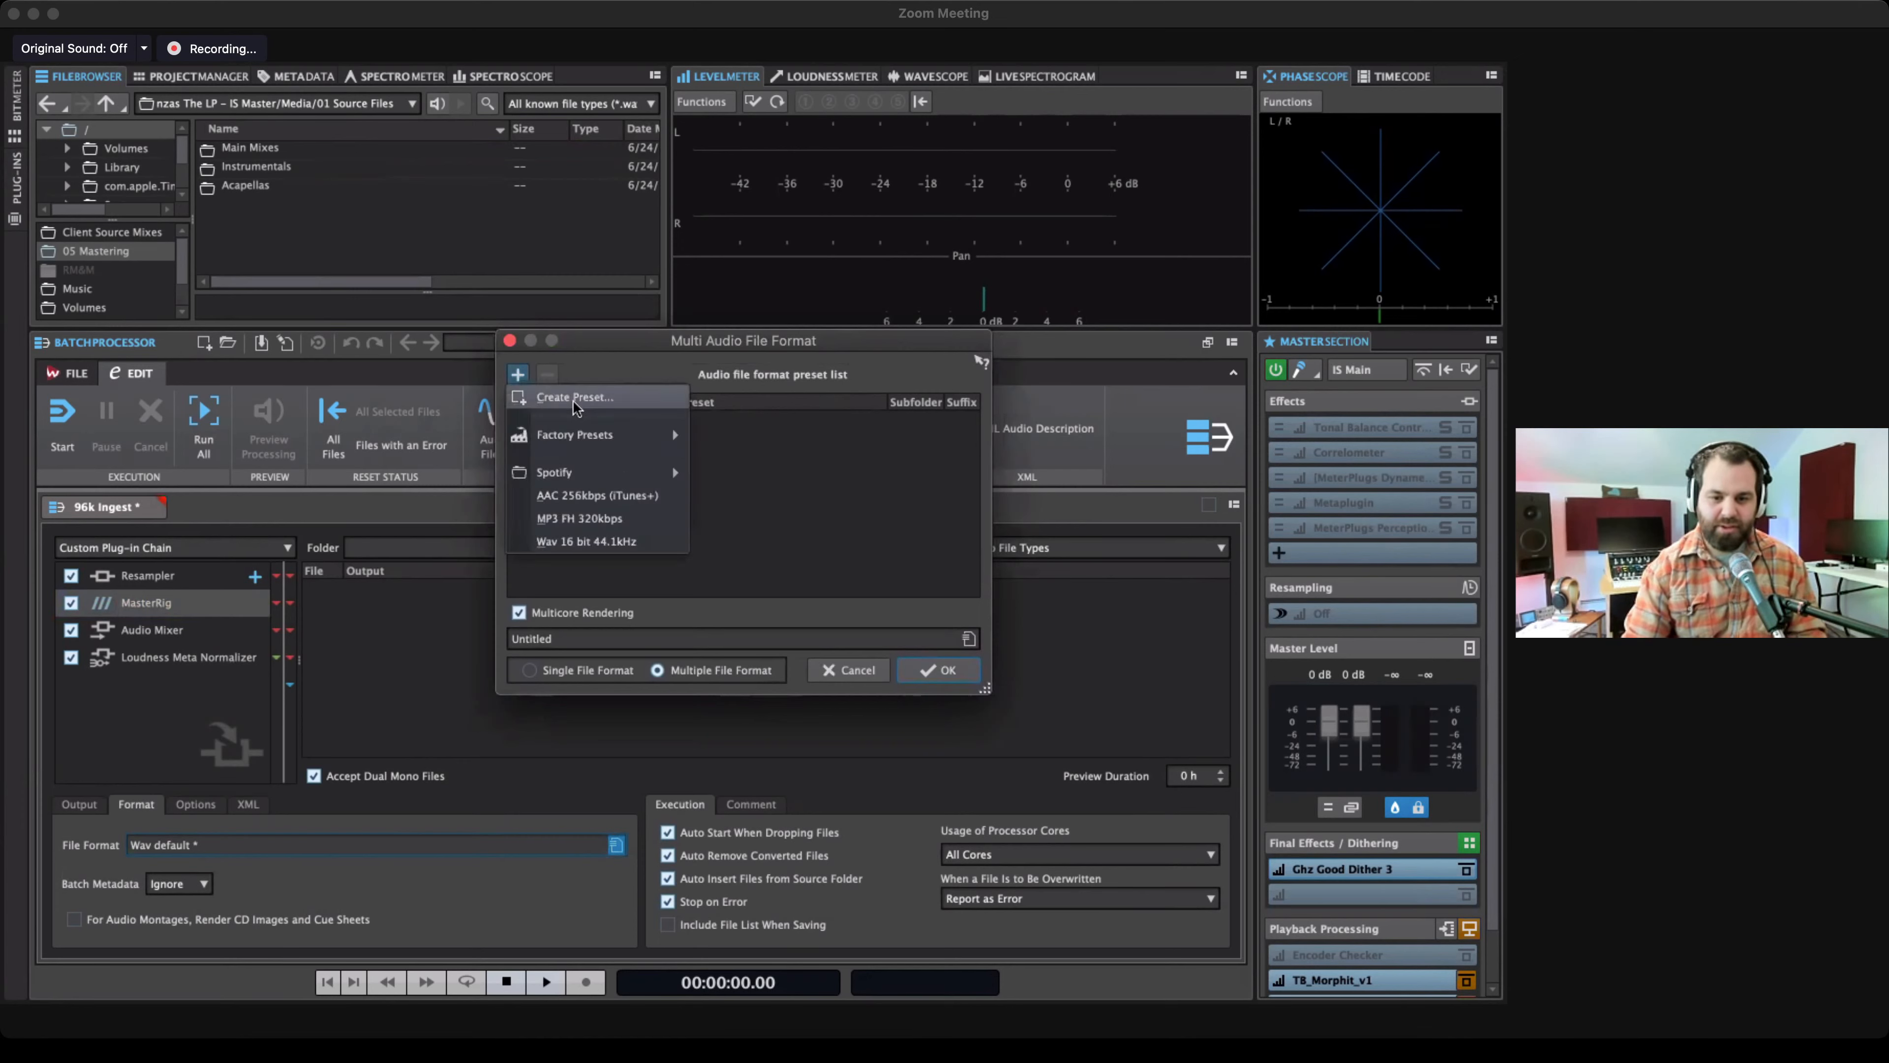
{"action": "mouse_move", "coordinate": [576, 446]}
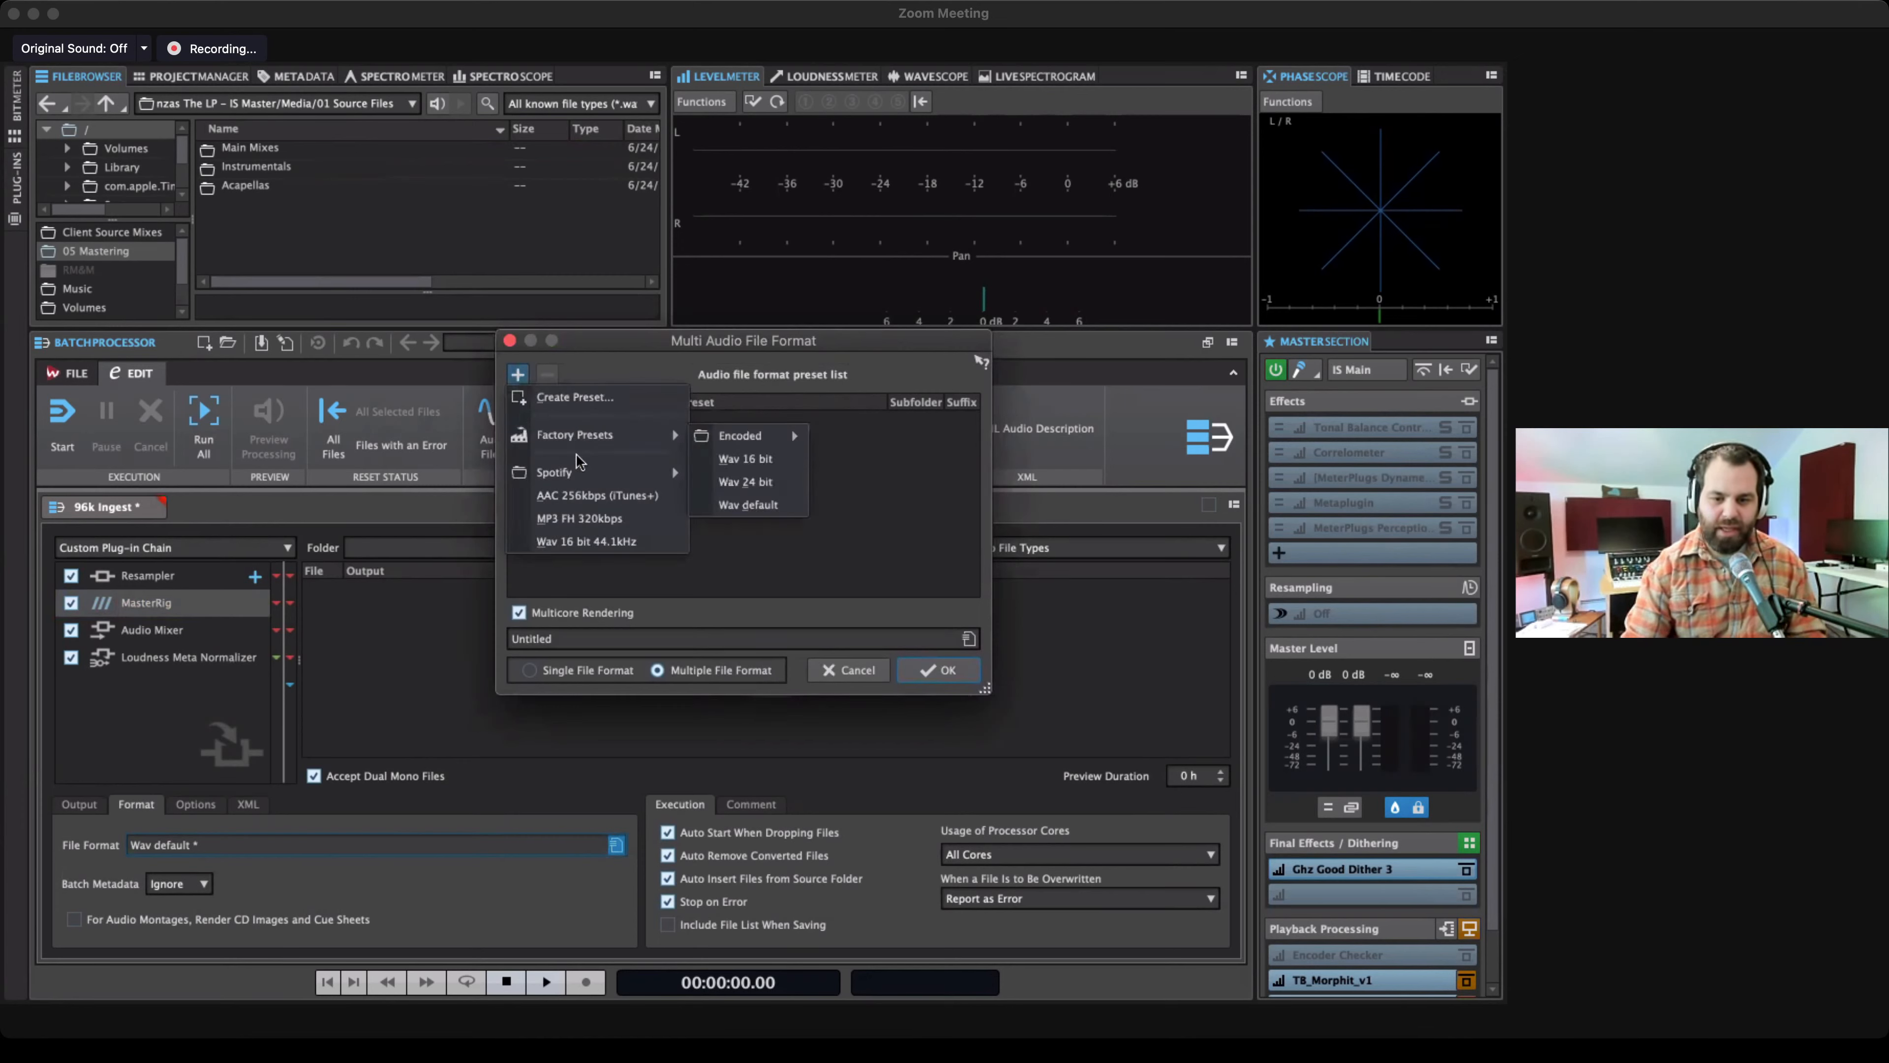
{"action": "left_click", "coordinate": [748, 460]}
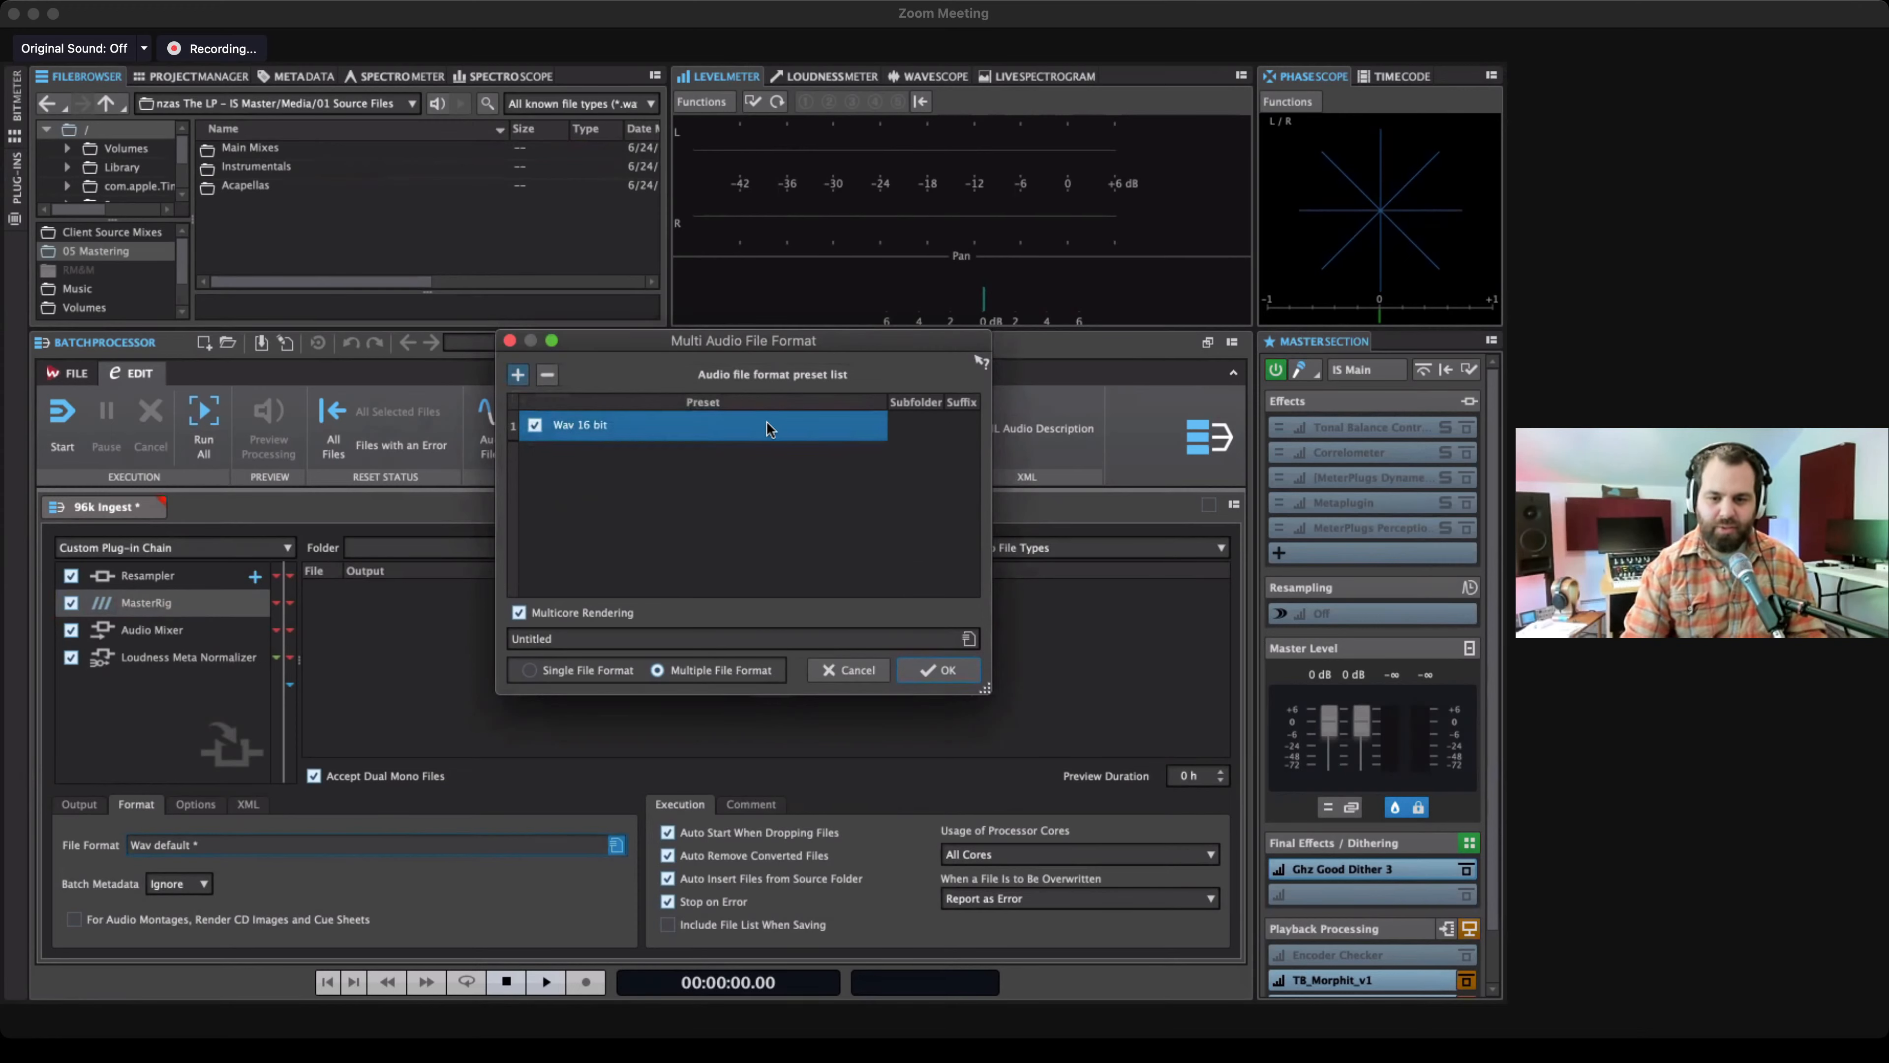
Give the Wav 16 bit format the subfolder "16 Bit" and the file suffix "_1644_WAV".
{"action": "left_click", "coordinate": [910, 425]}
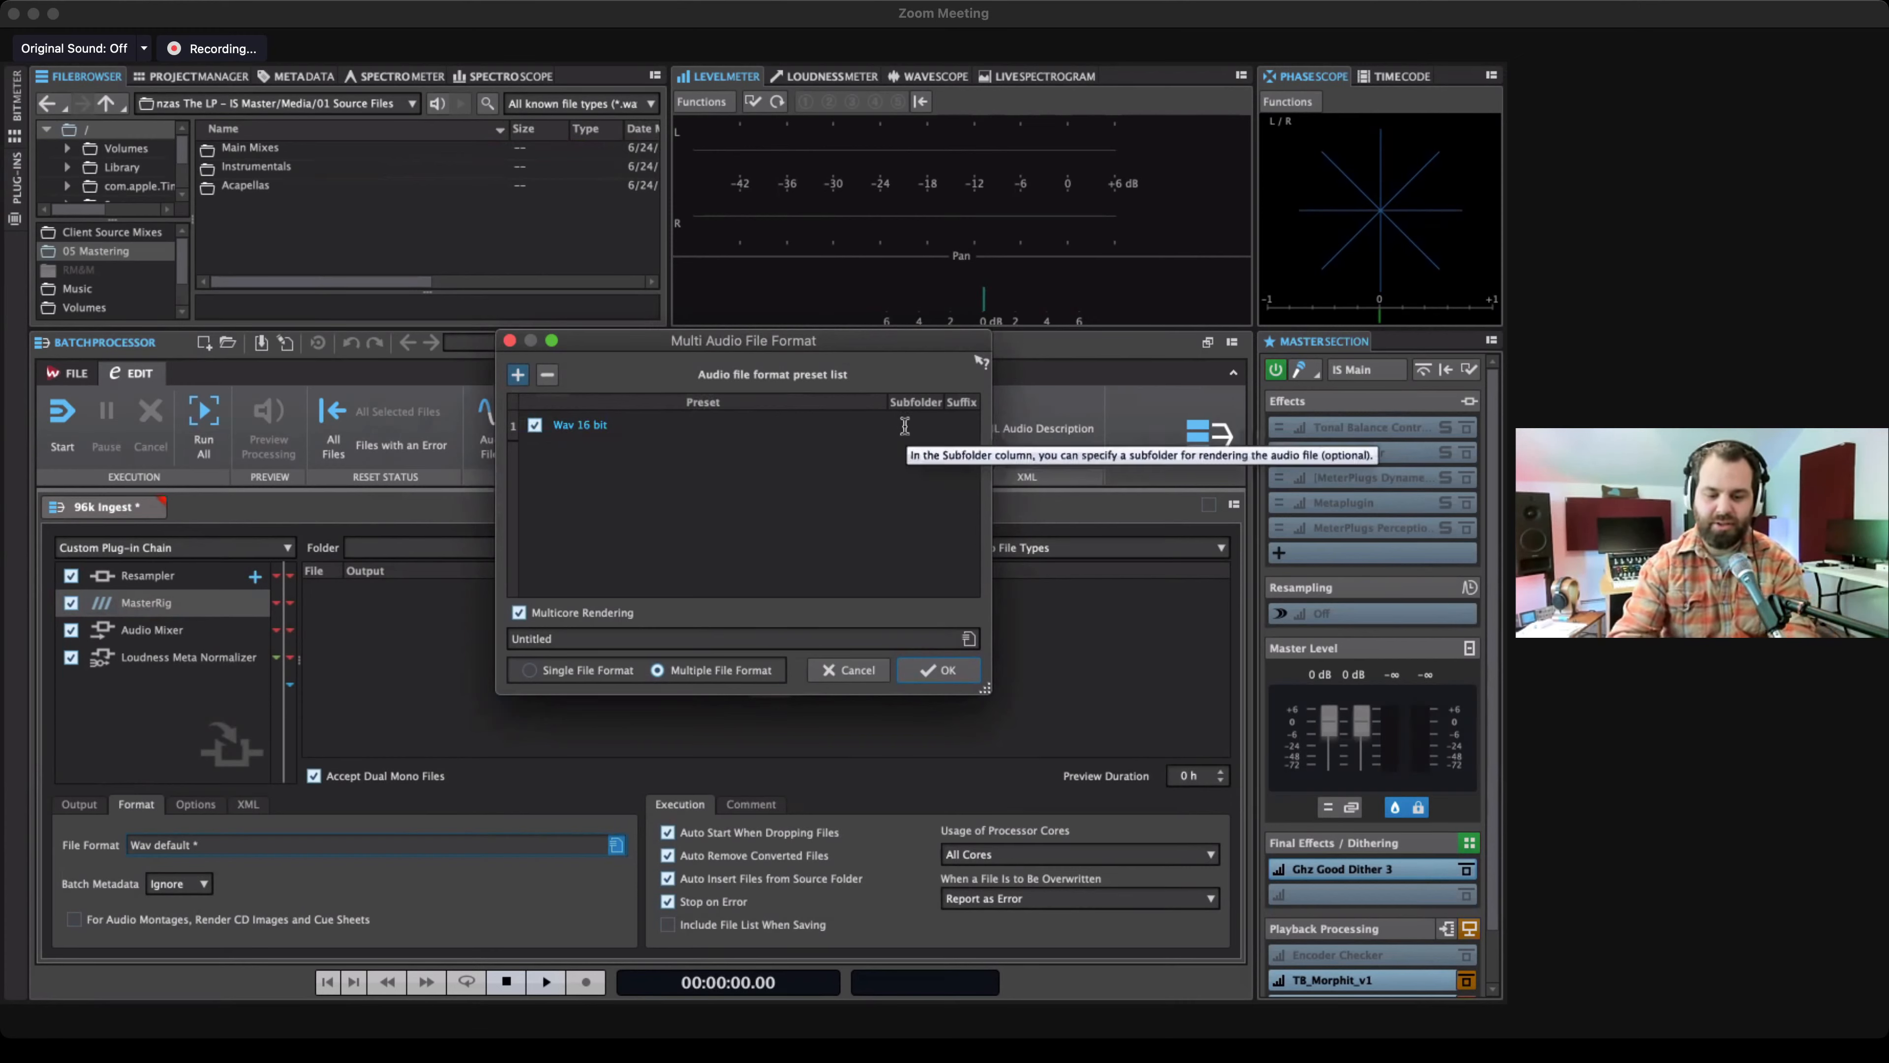
{"action": "type", "text": "1"}
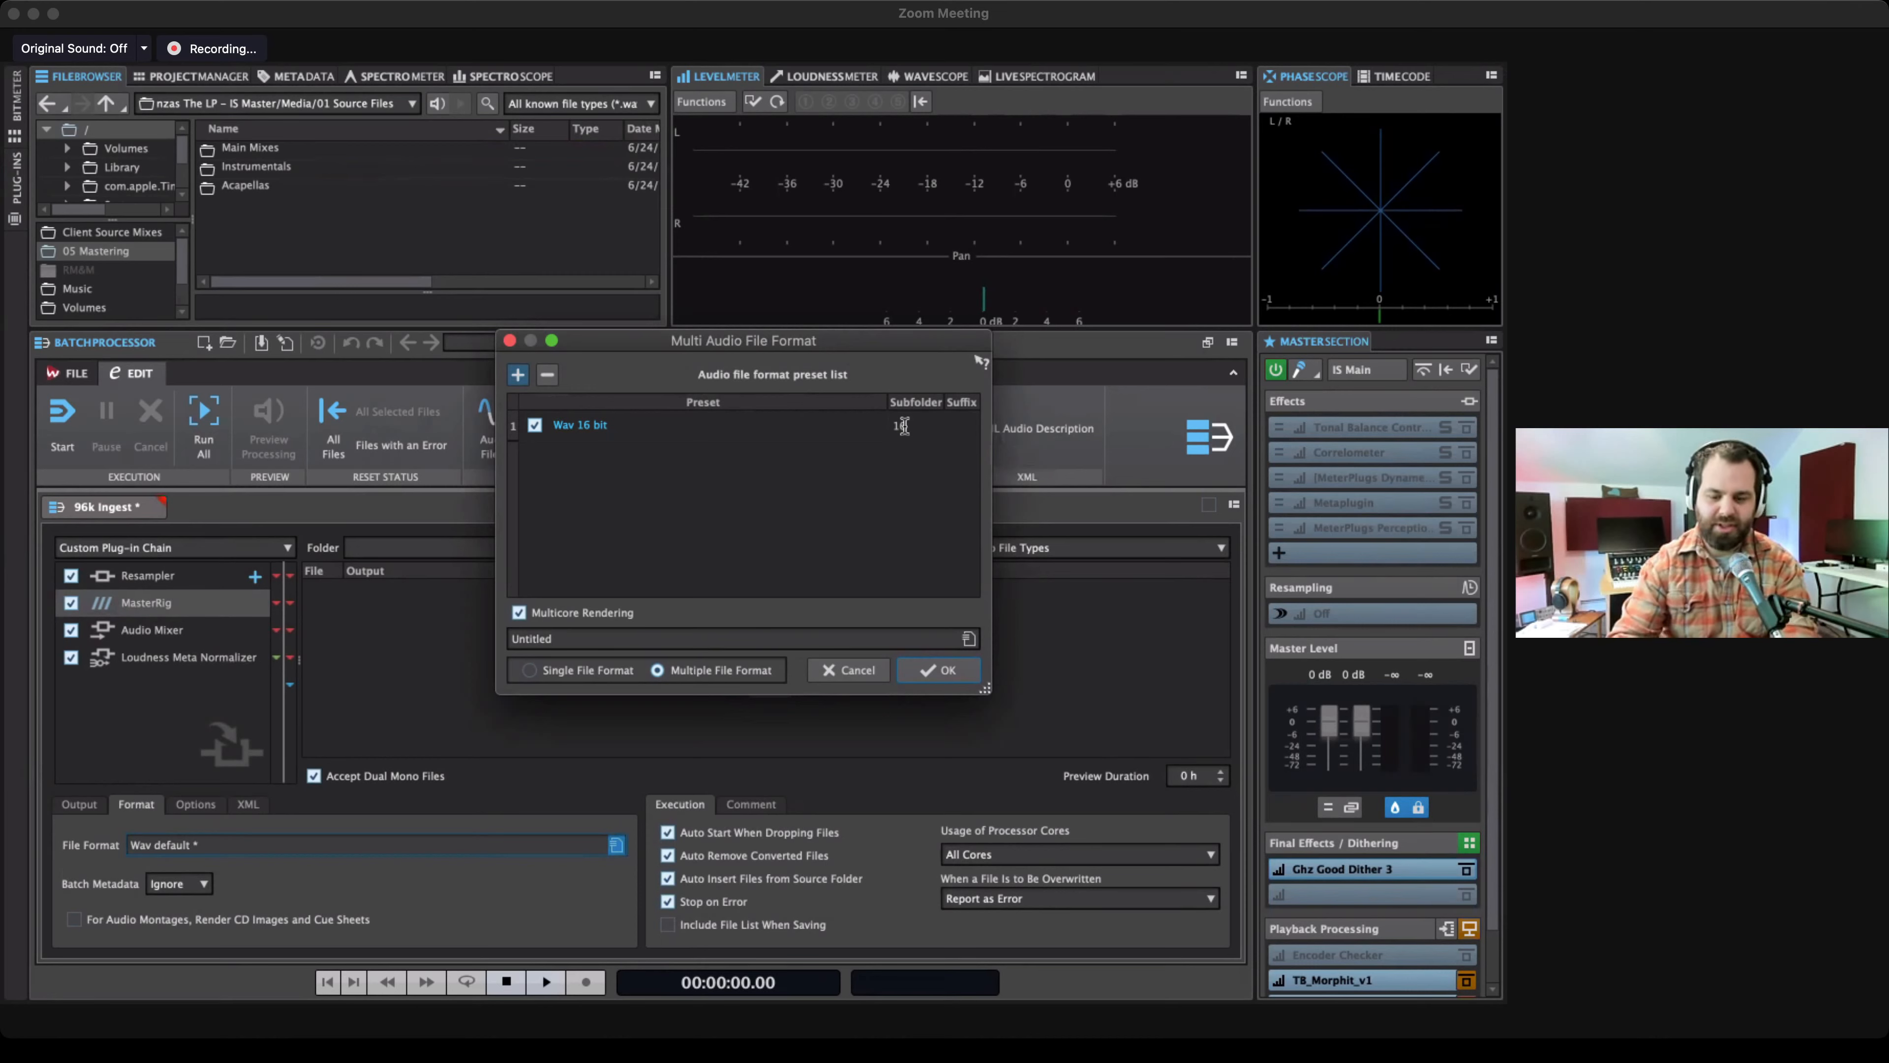
{"action": "type", "text": "6B"}
{"action": "key", "text": "Return"}
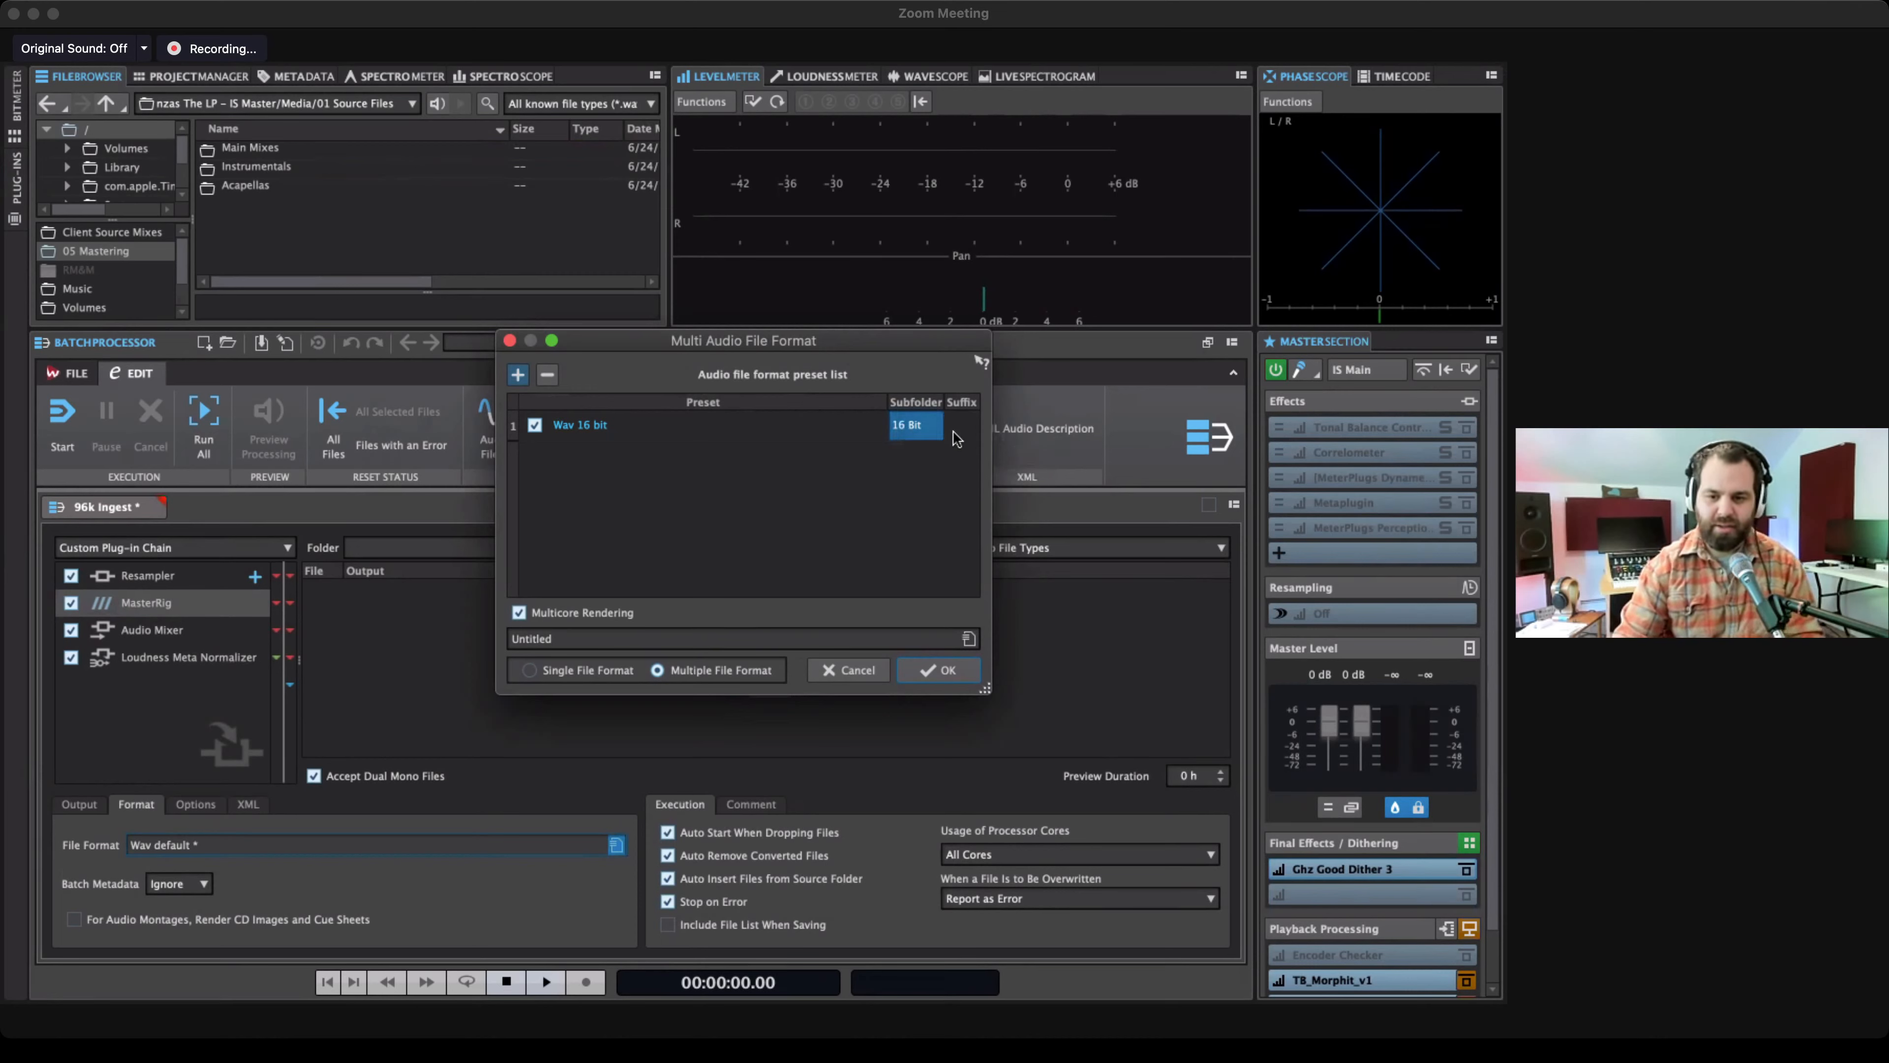
{"action": "double_click", "coordinate": [962, 428]}
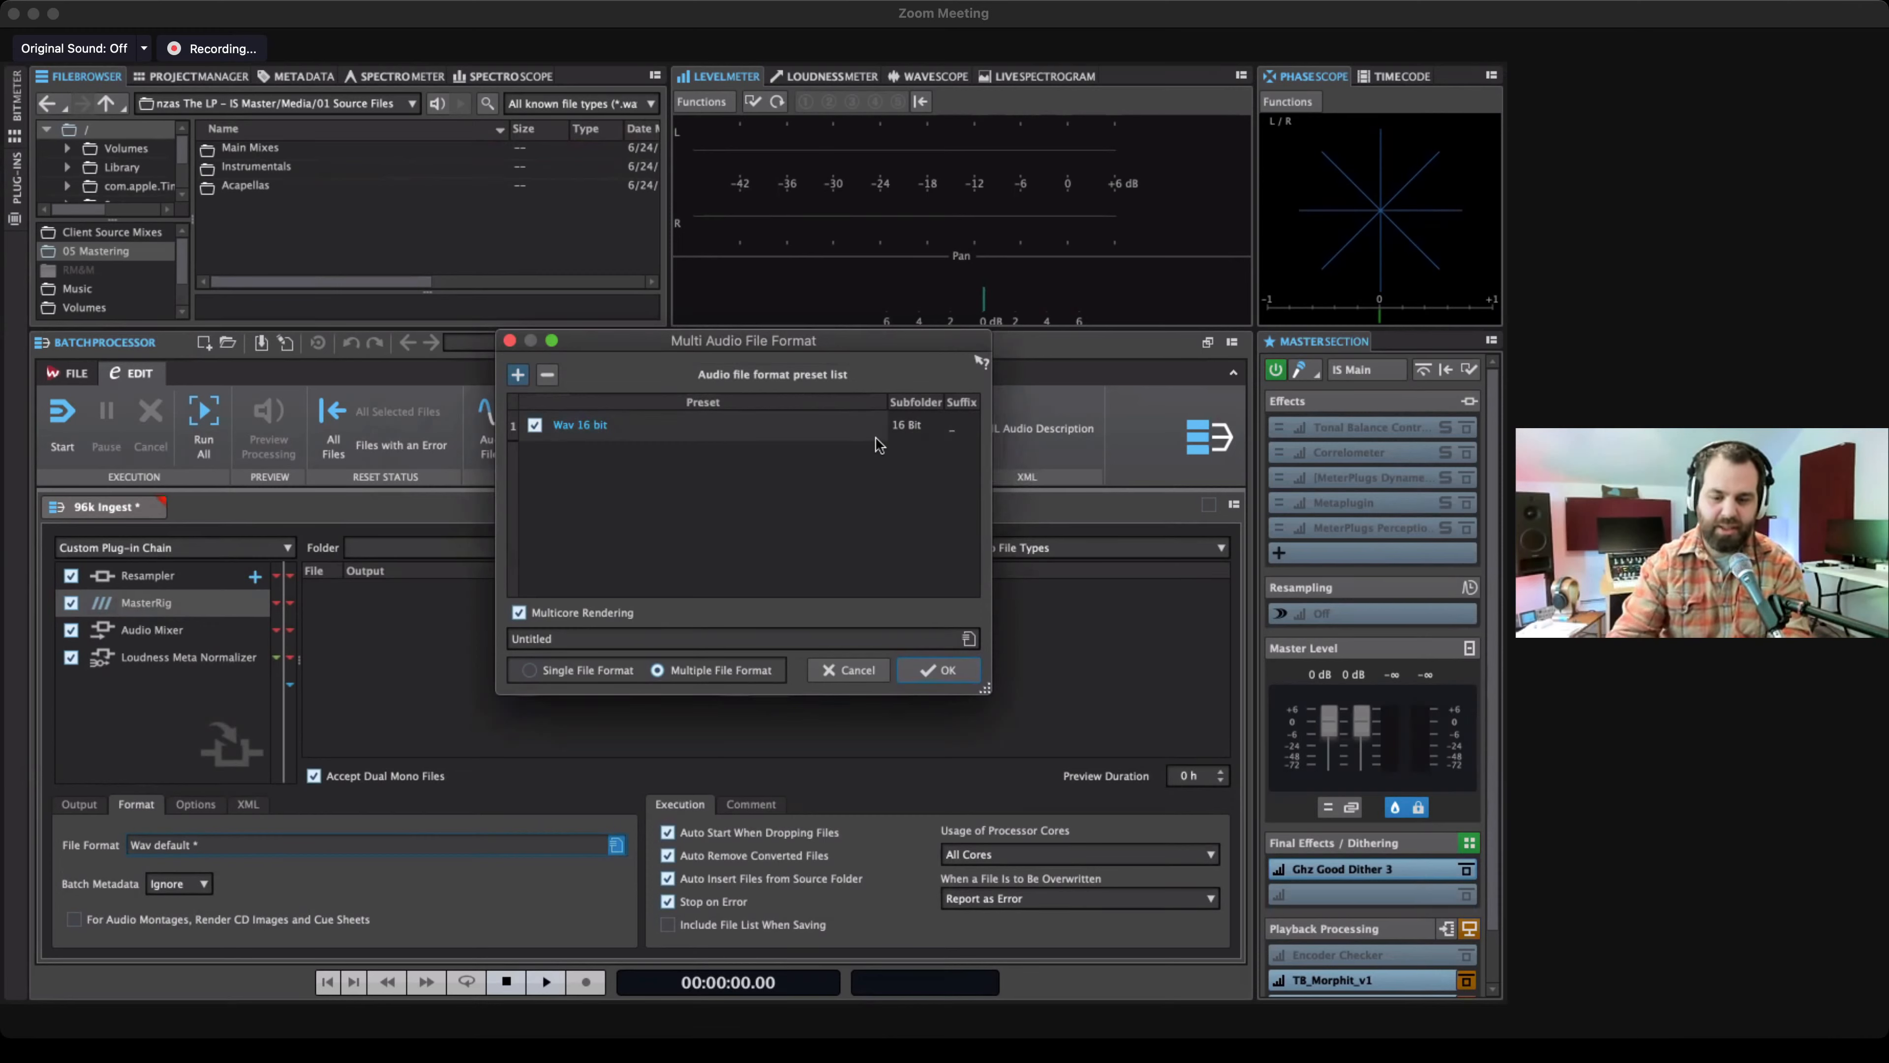
{"action": "type", "text": "1644"}
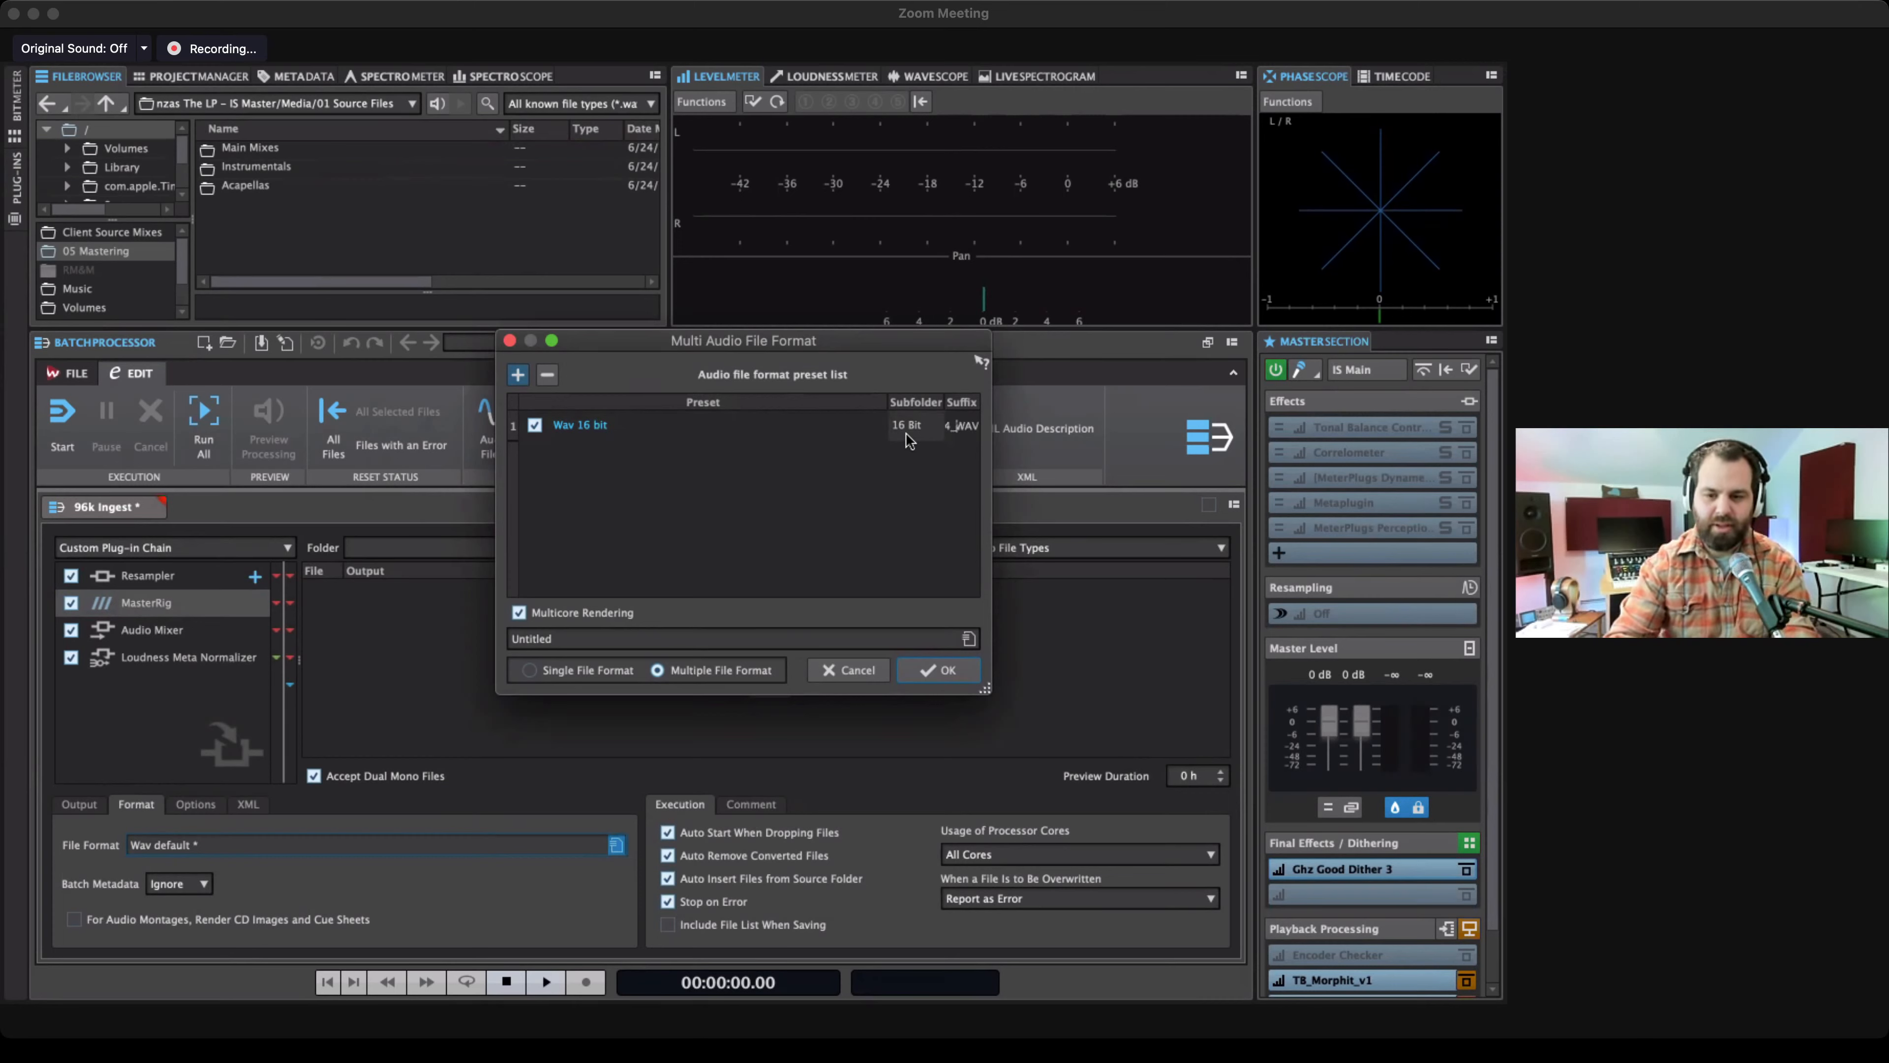
{"action": "key", "text": "Return"}
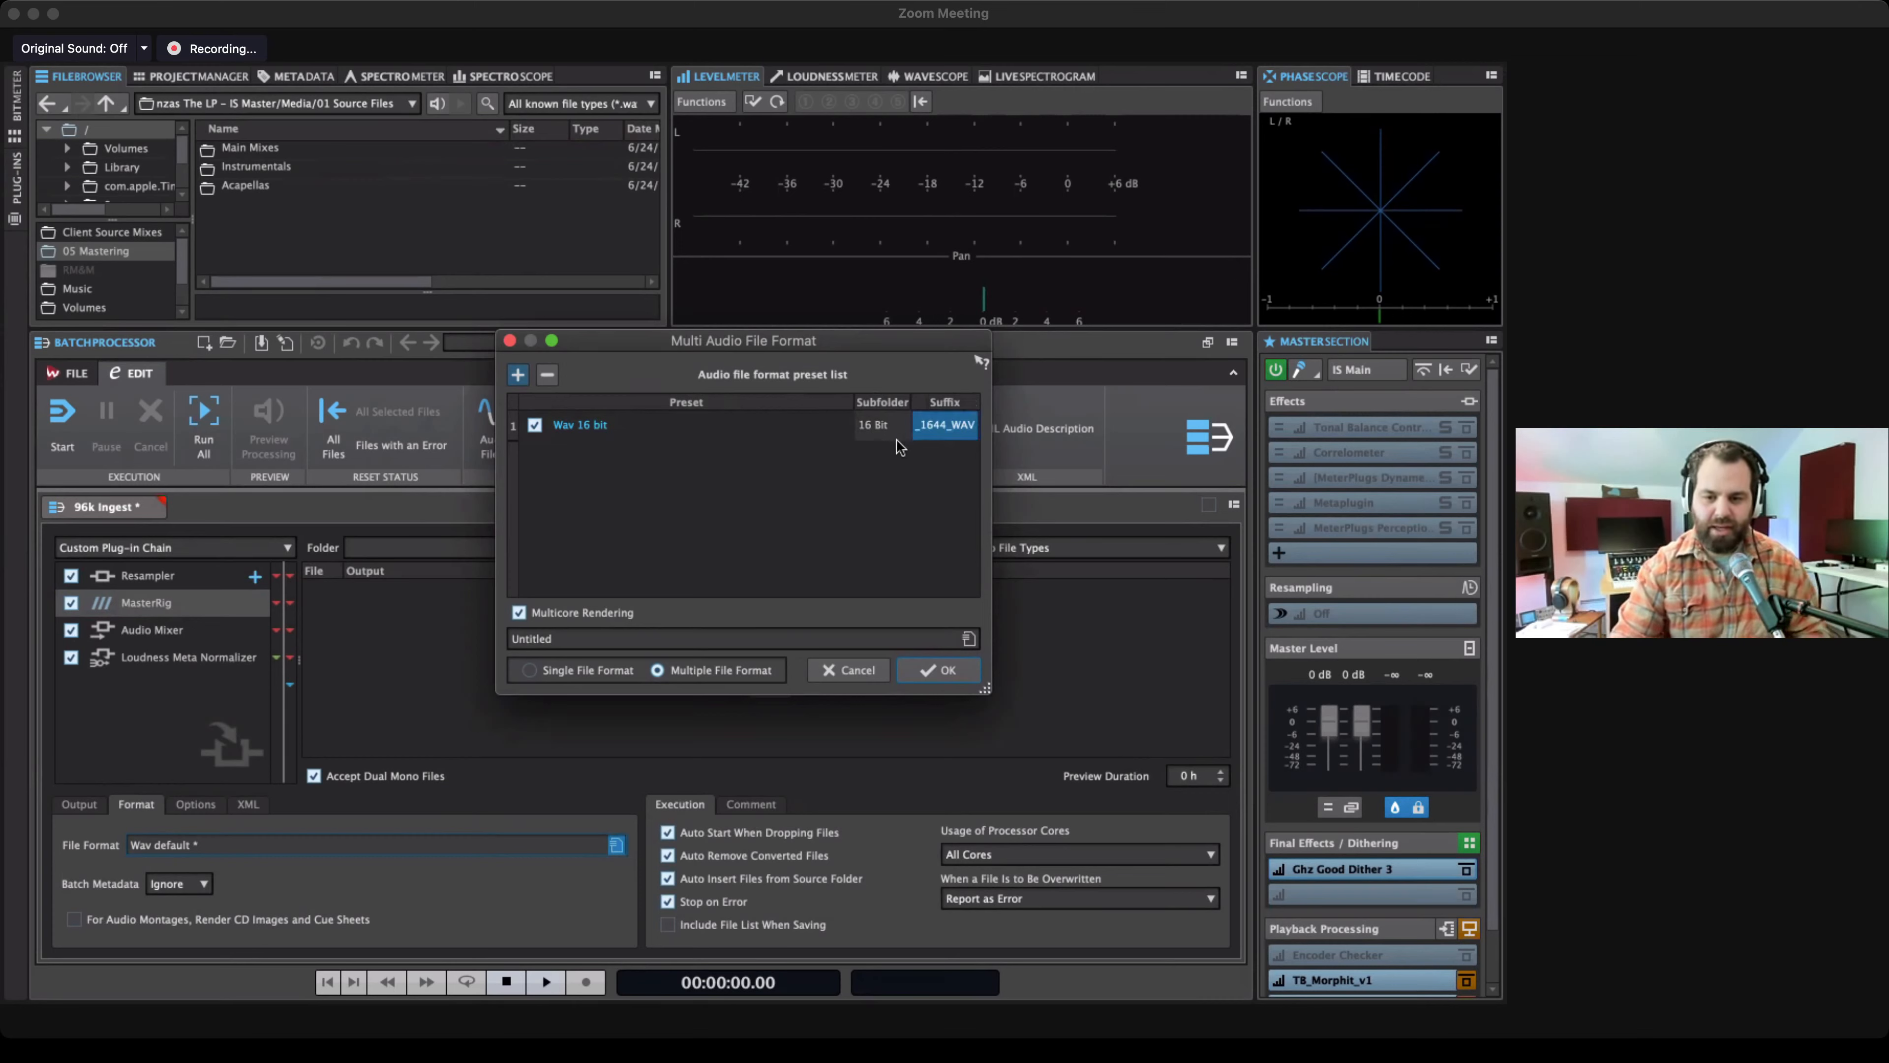
Add the MP3 FH 320kbps preset to the multi-format list and give it the subfolder "MP3".
{"action": "left_click", "coordinate": [517, 374]}
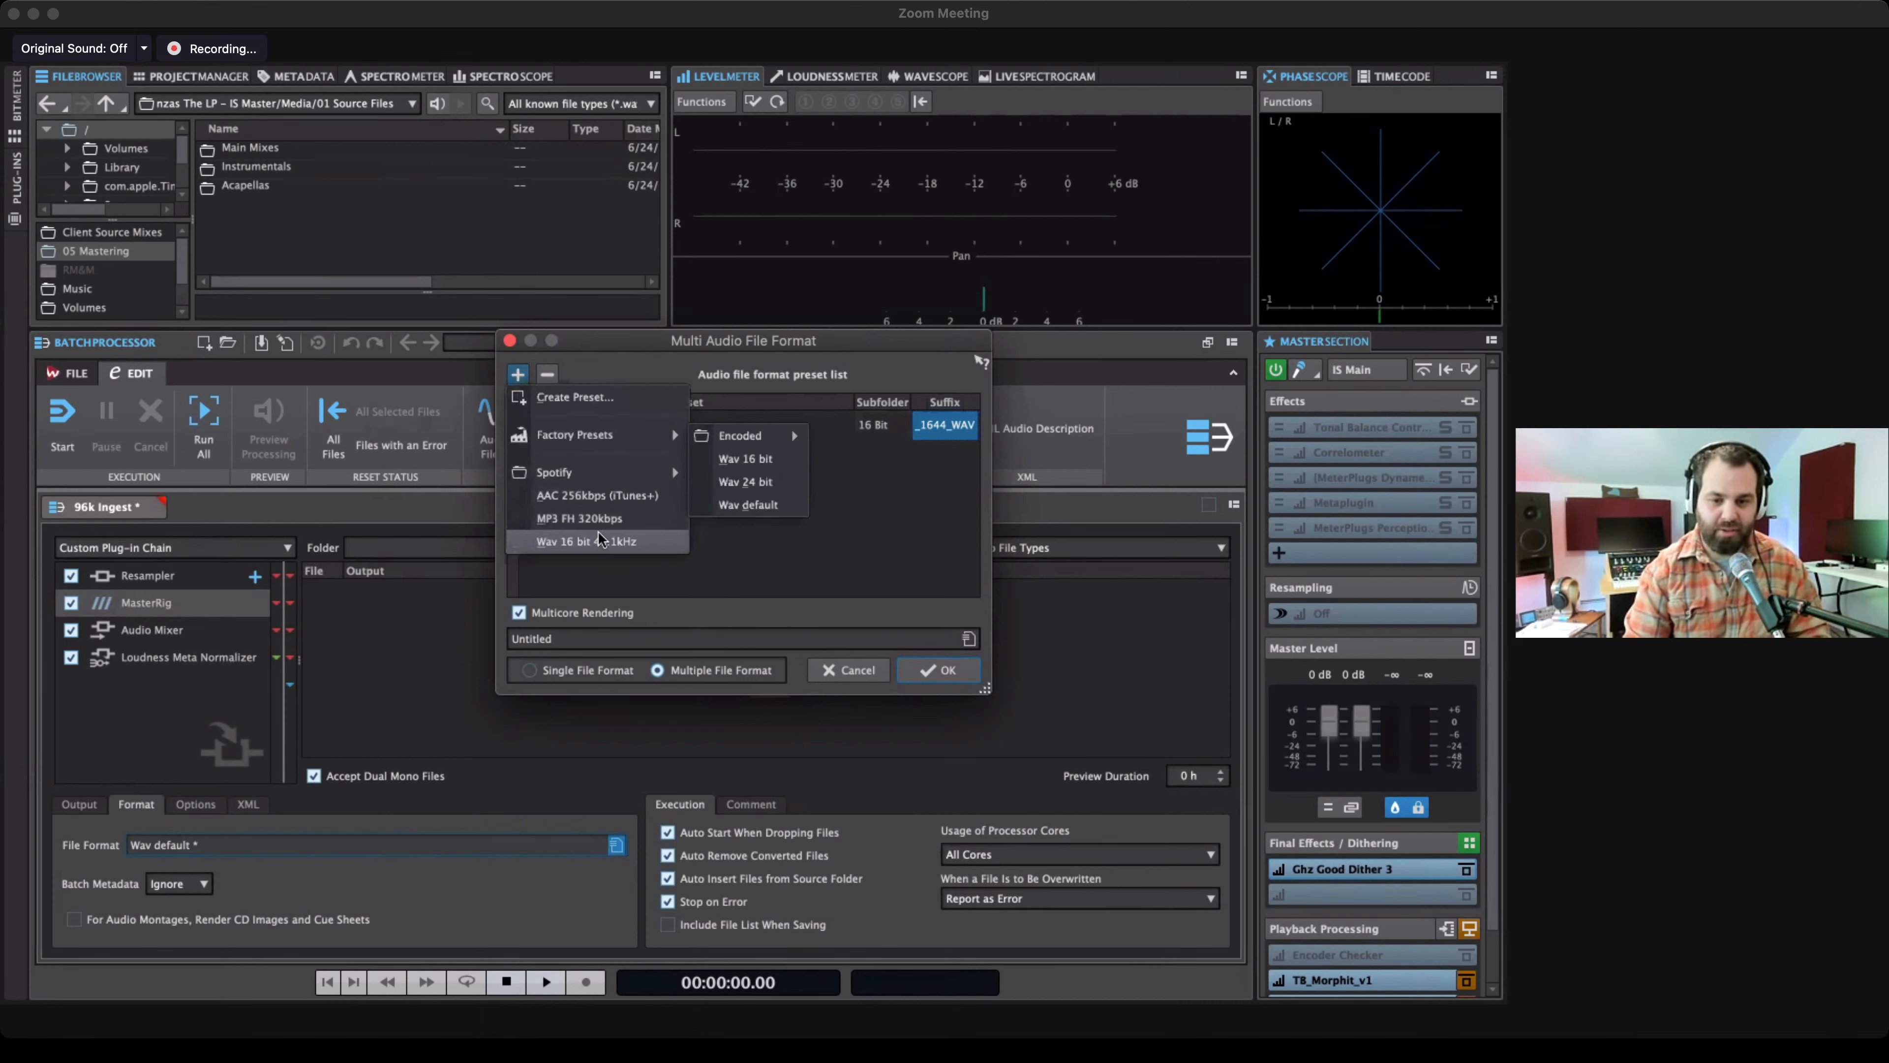
{"action": "left_click", "coordinate": [628, 517]}
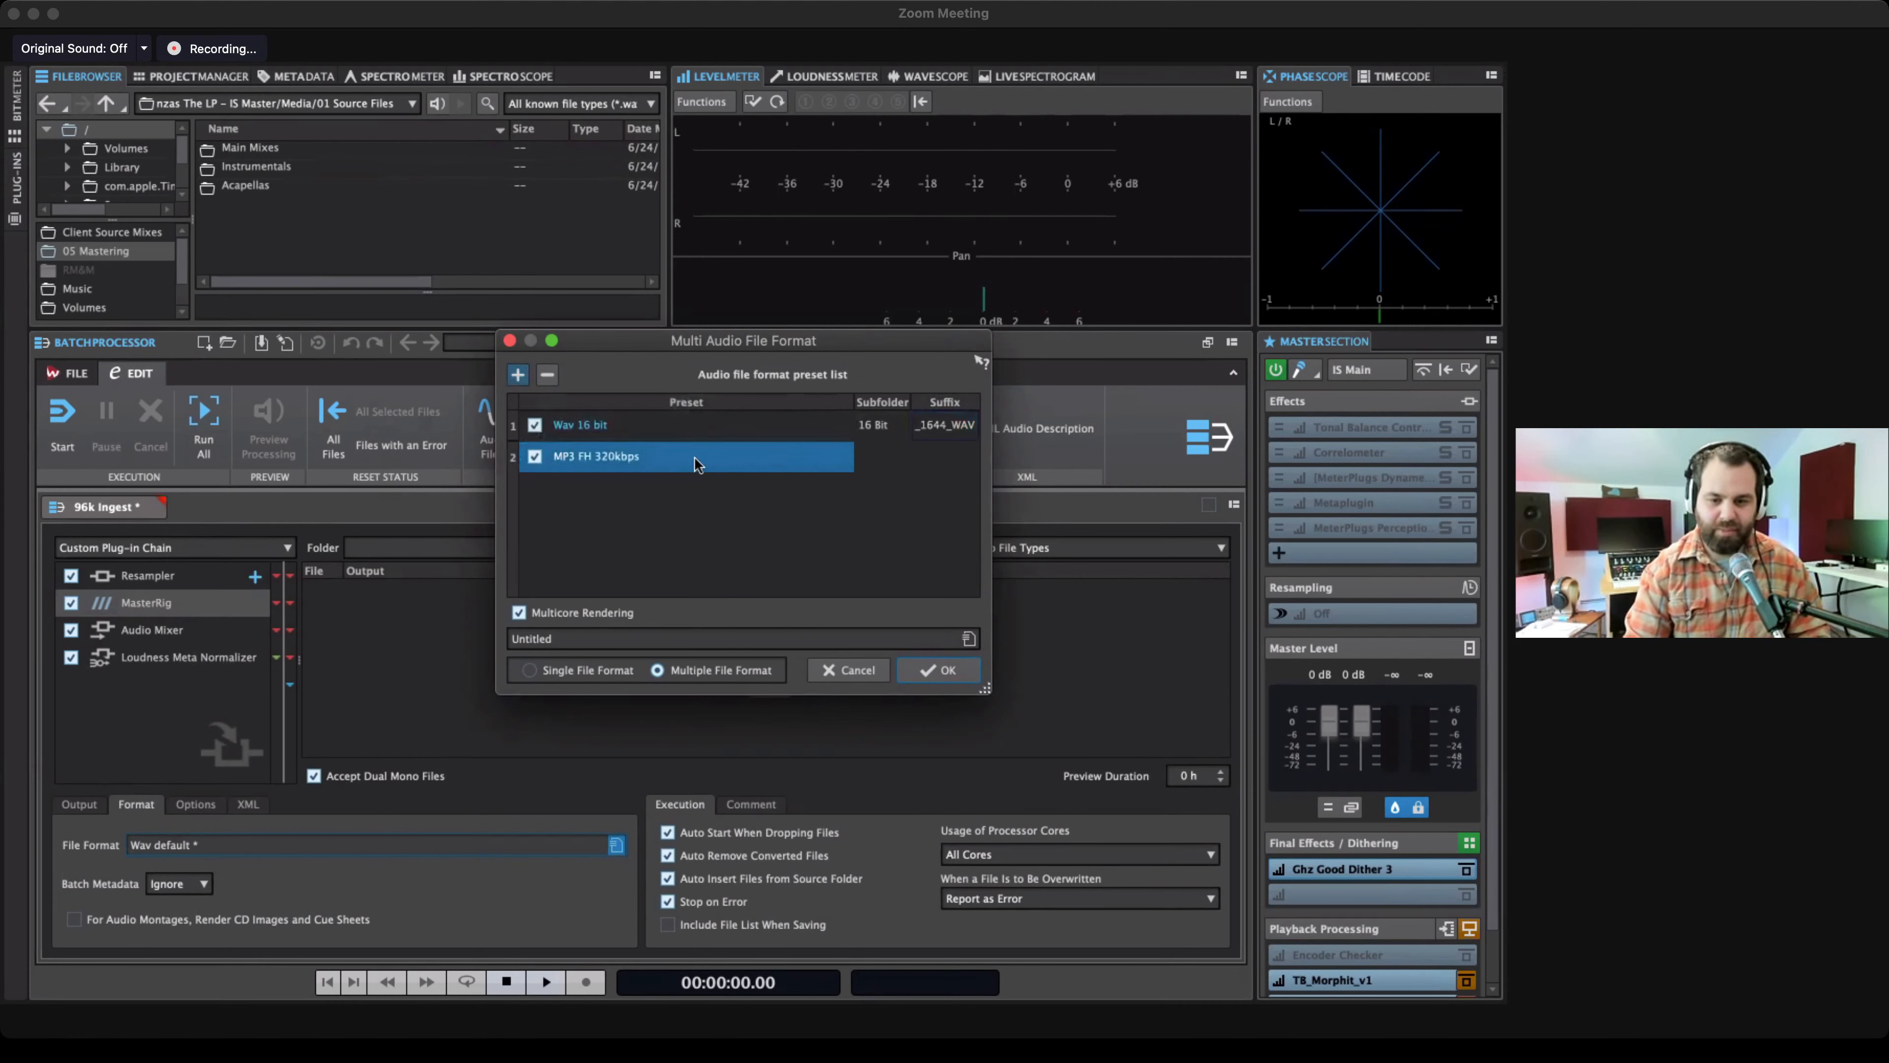
{"action": "double_click", "coordinate": [889, 456]}
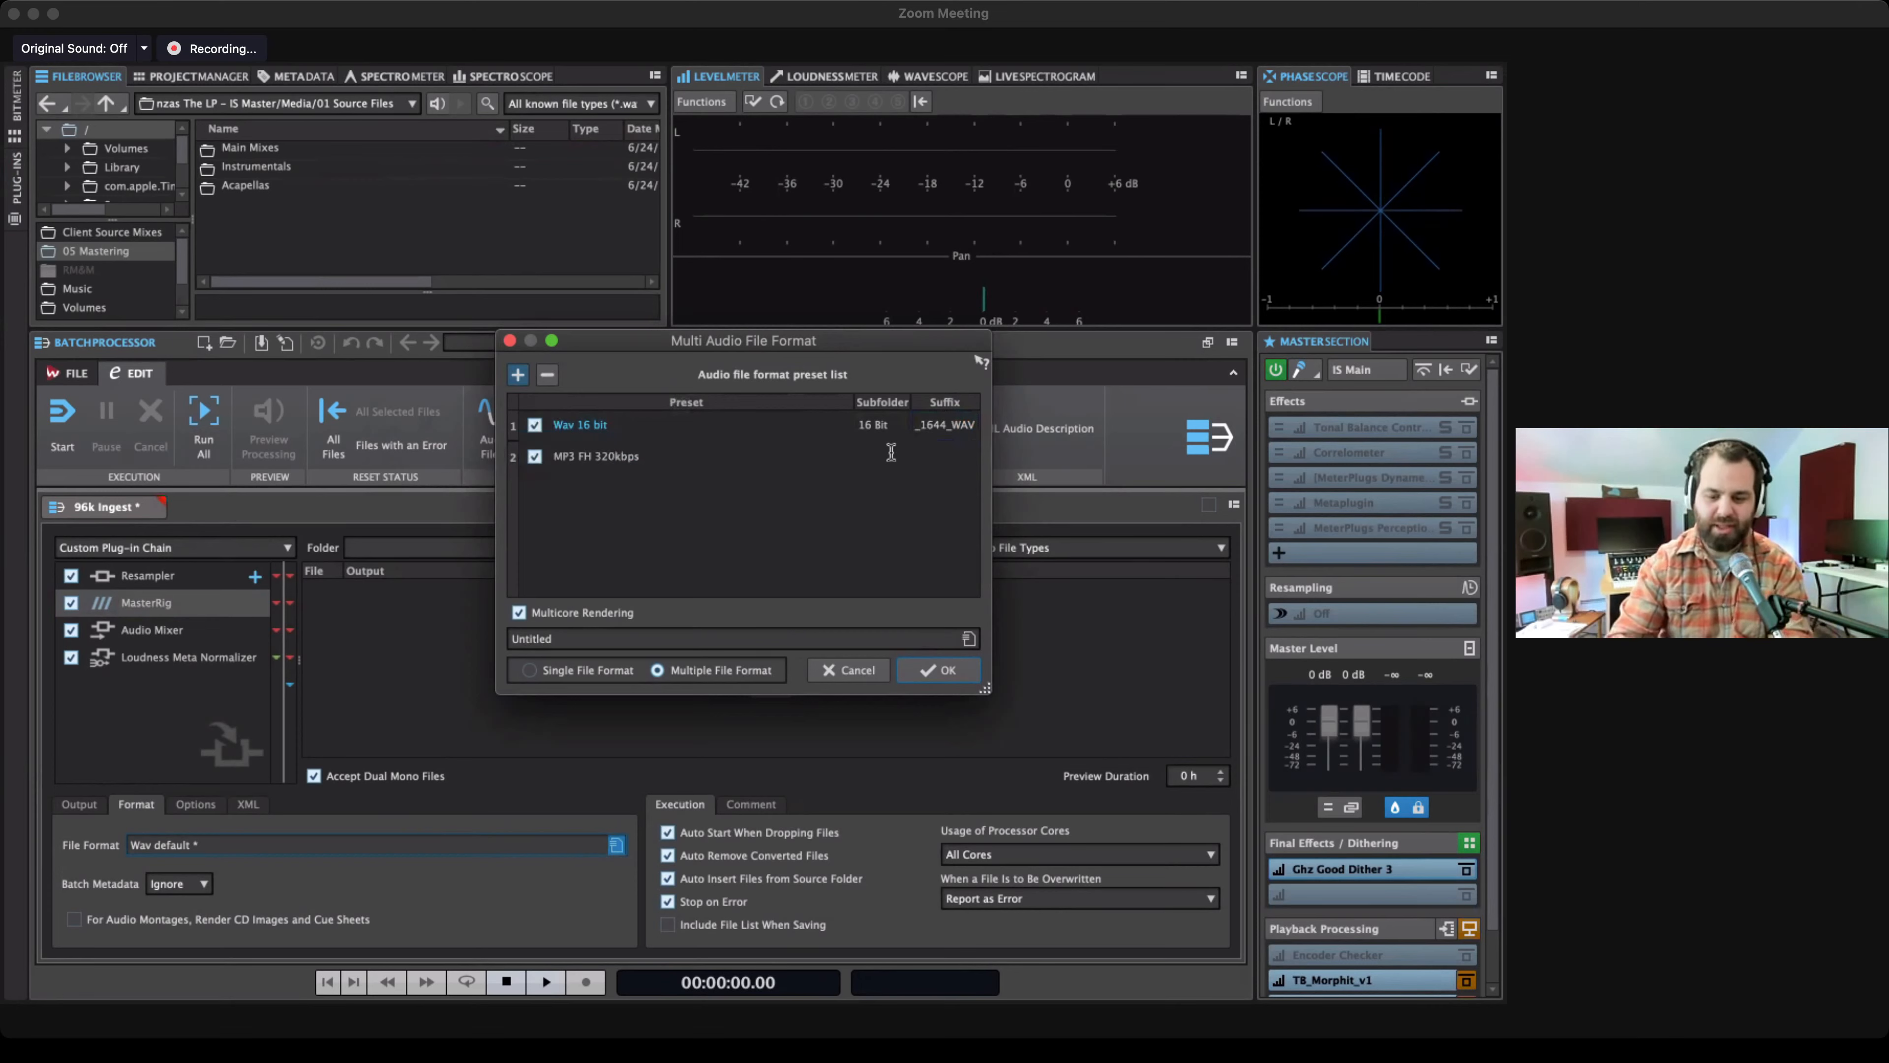
{"action": "type", "text": "MP3"}
{"action": "key", "text": "Return"}
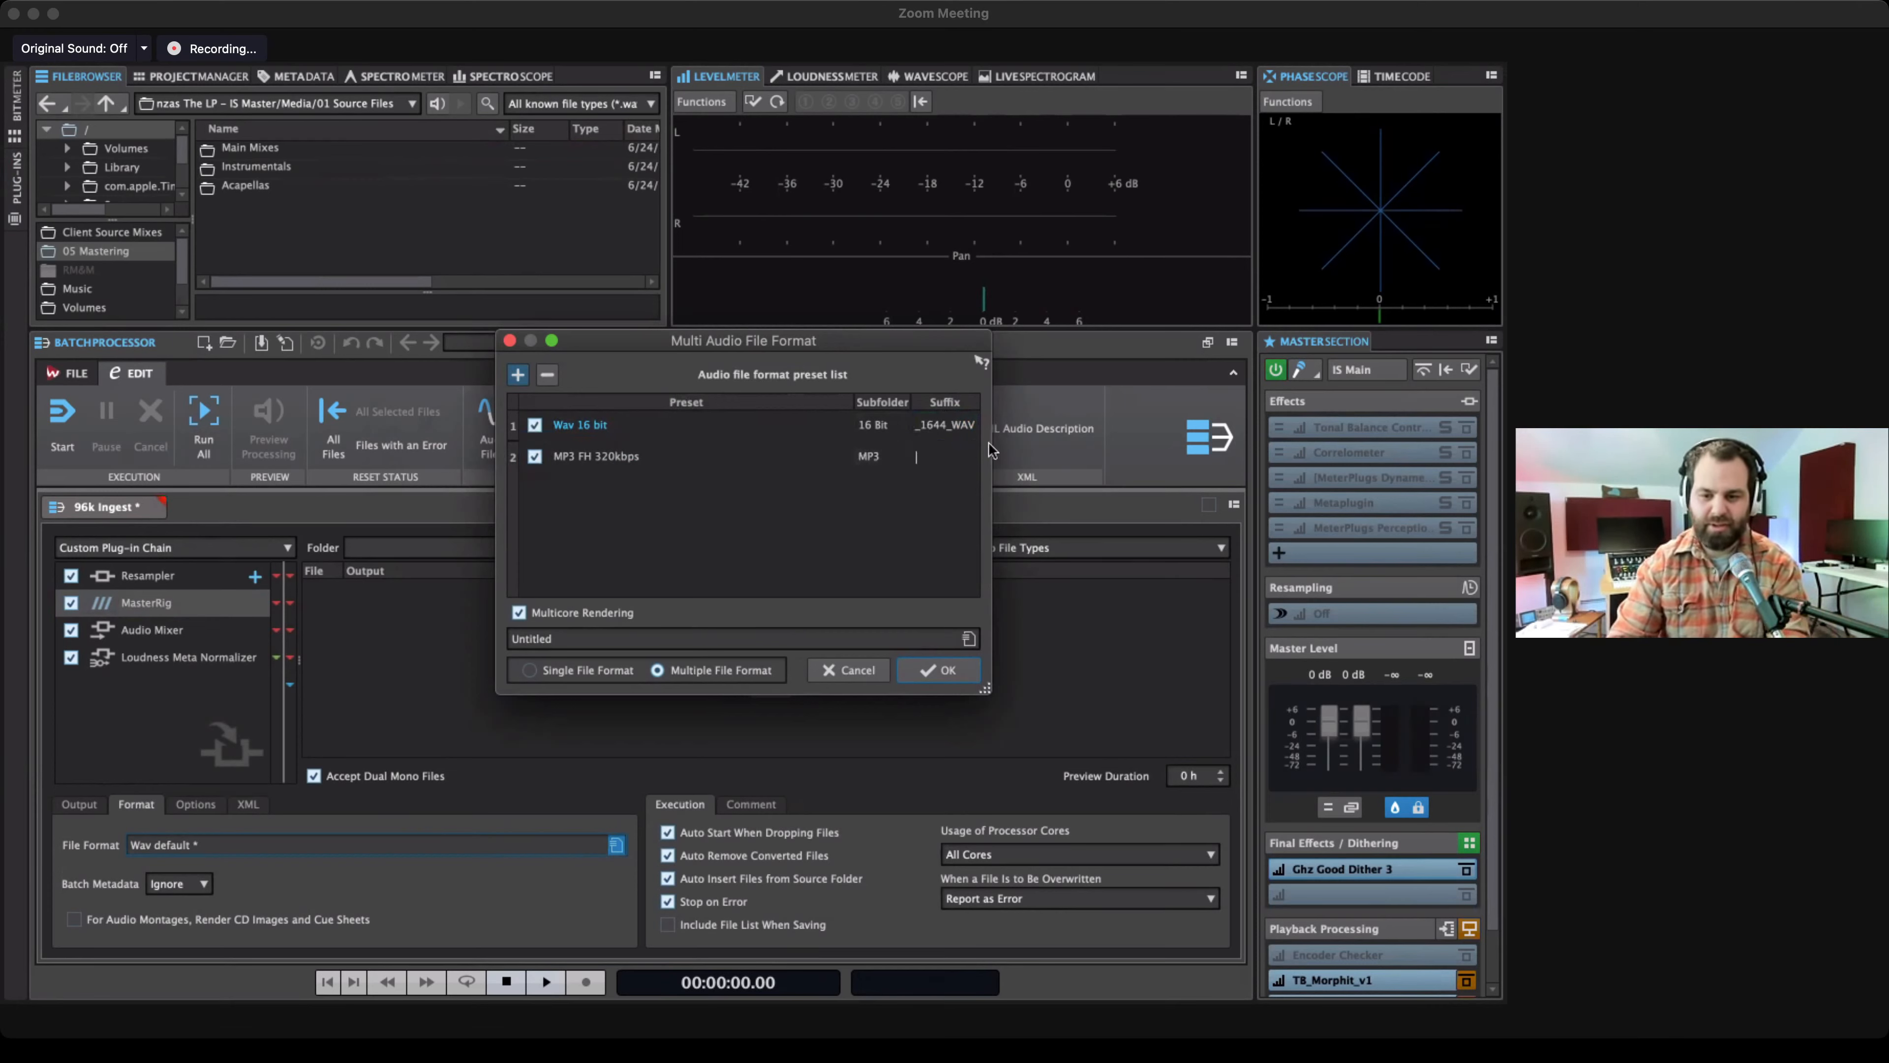
Set the file suffix of the MP3 FH 320kbps format to "_320k_MP3".
{"action": "type", "text": "32"}
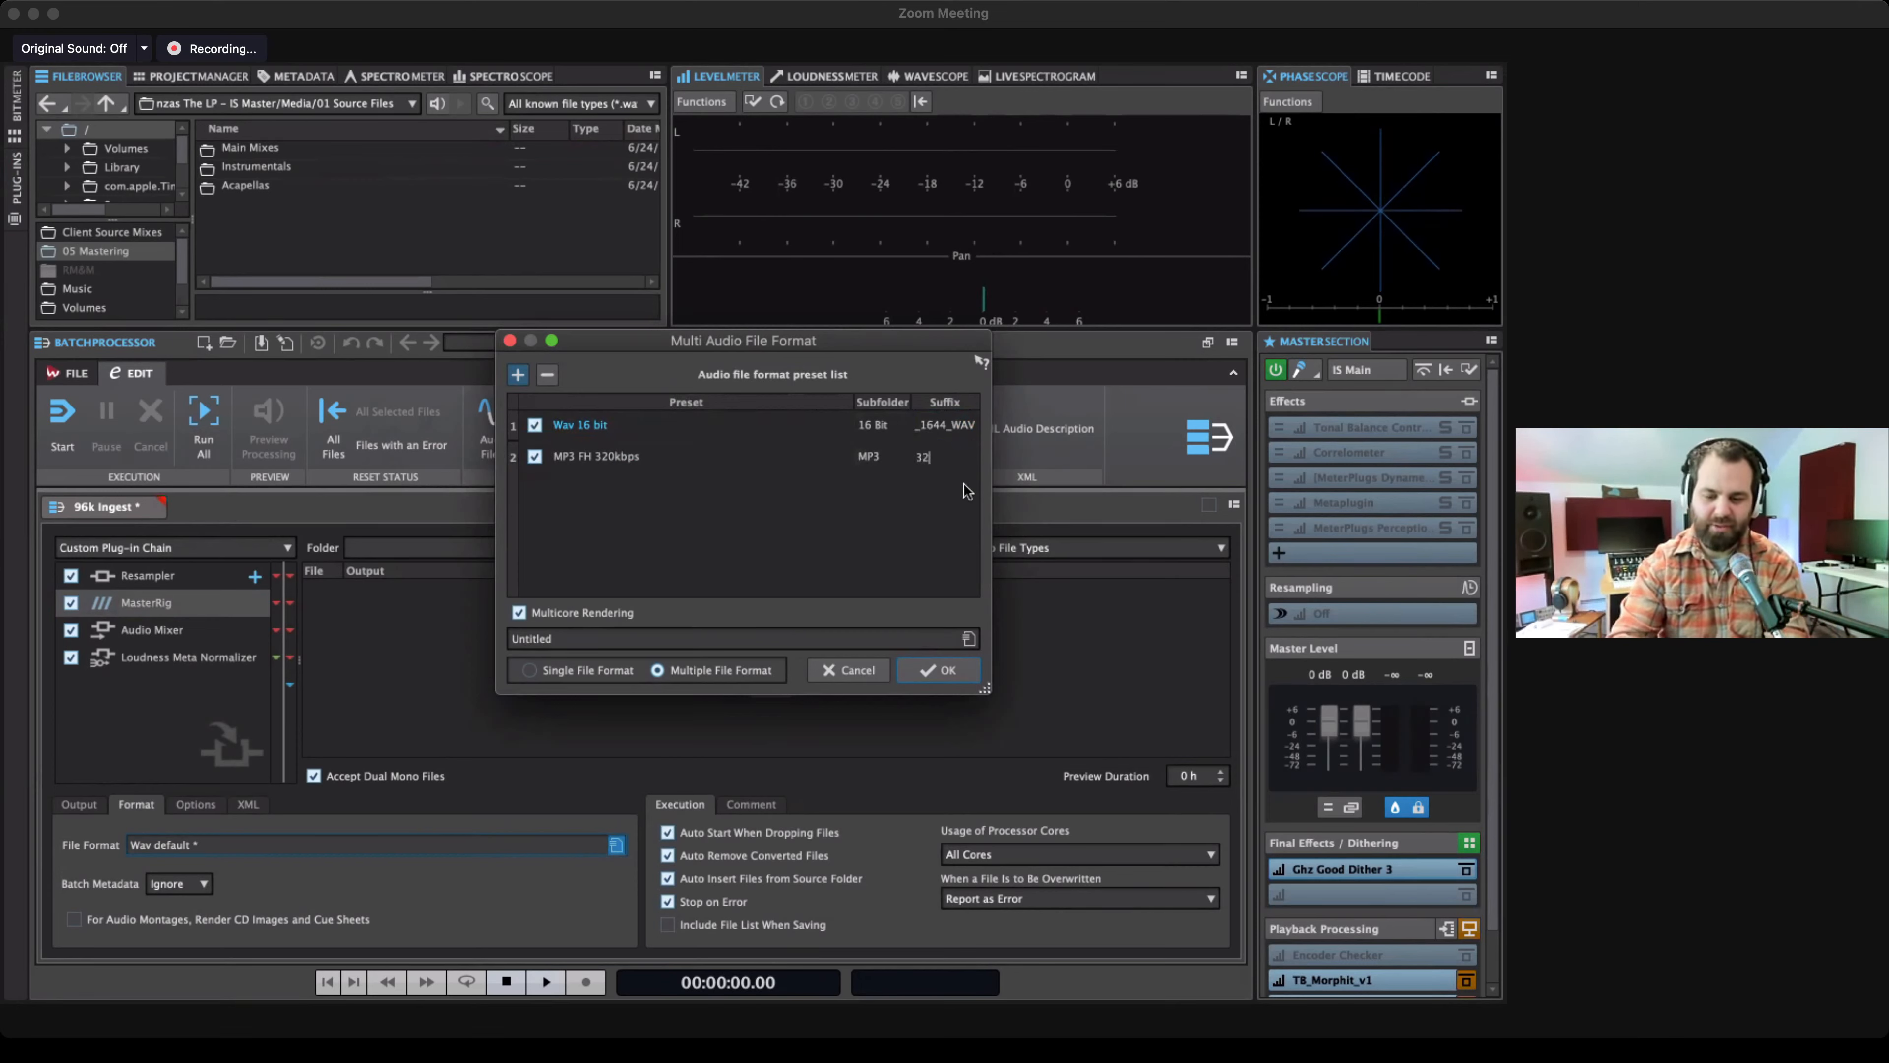
{"action": "type", "text": "0k"}
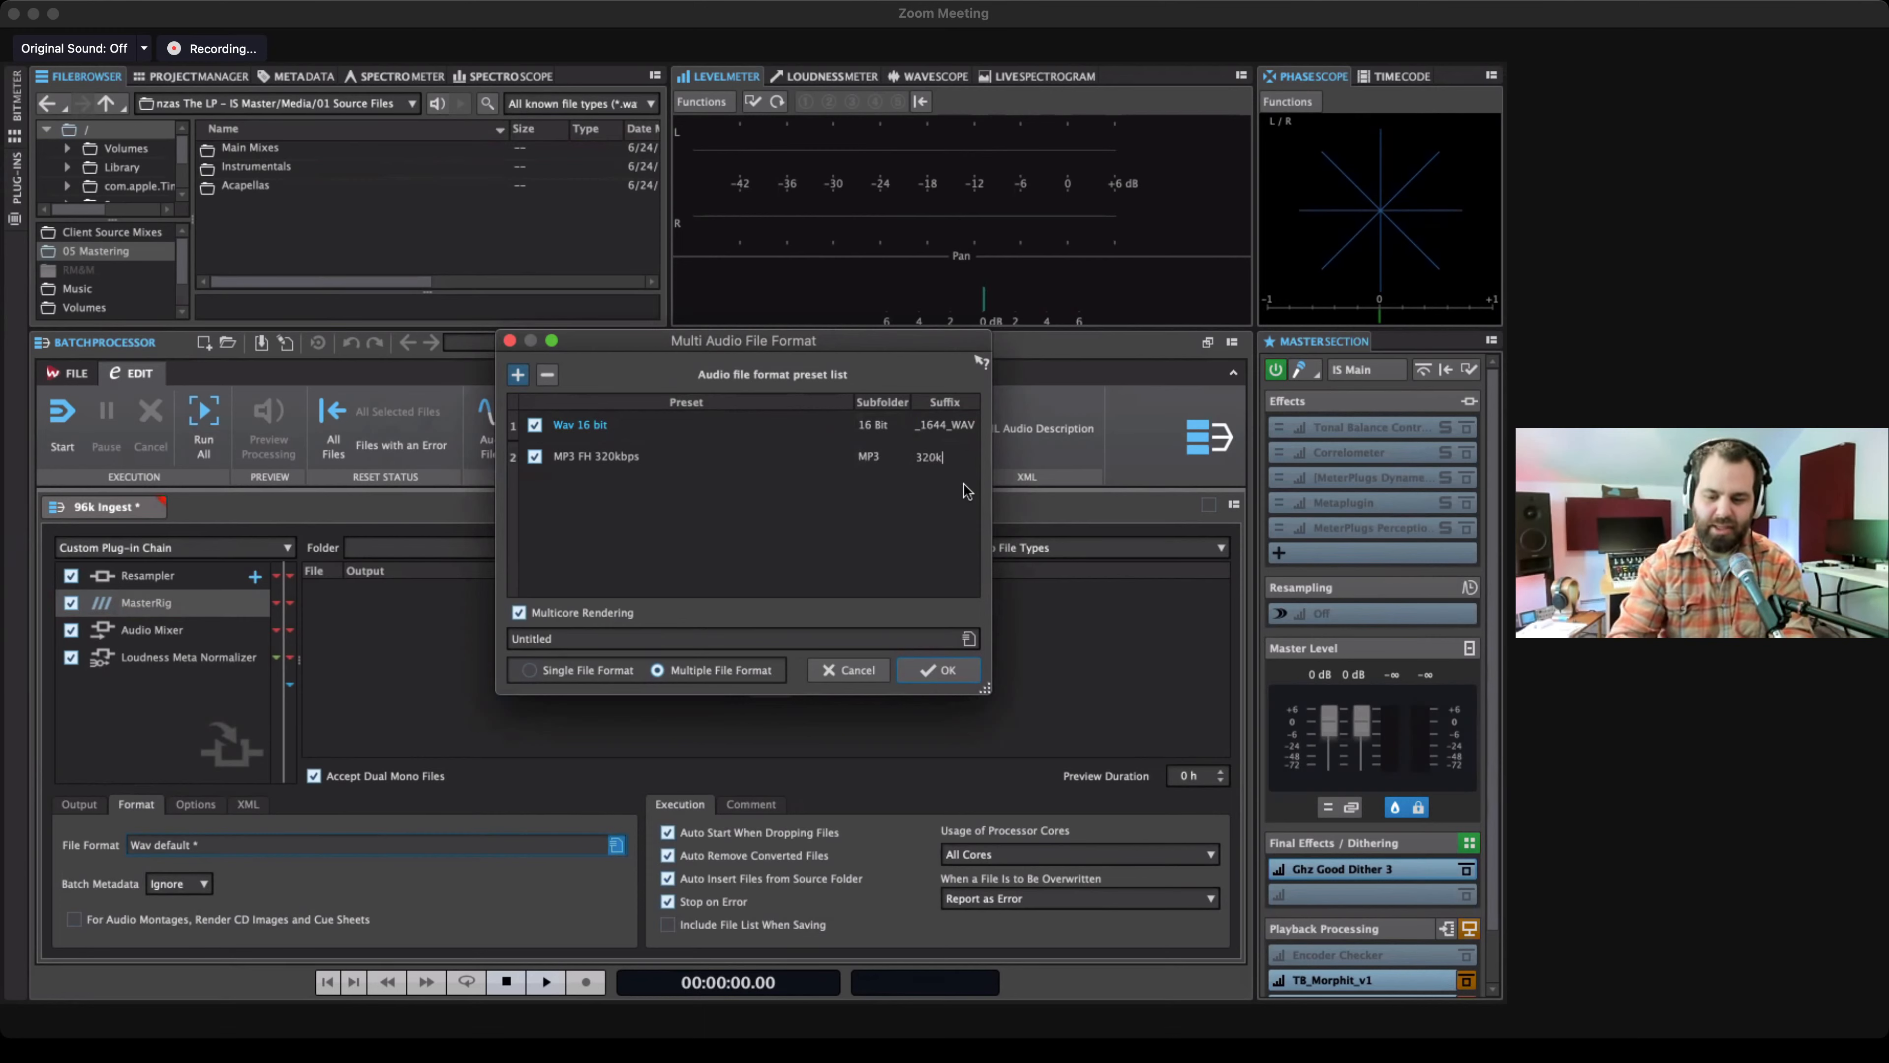
{"action": "type", "text": "_MP3"}
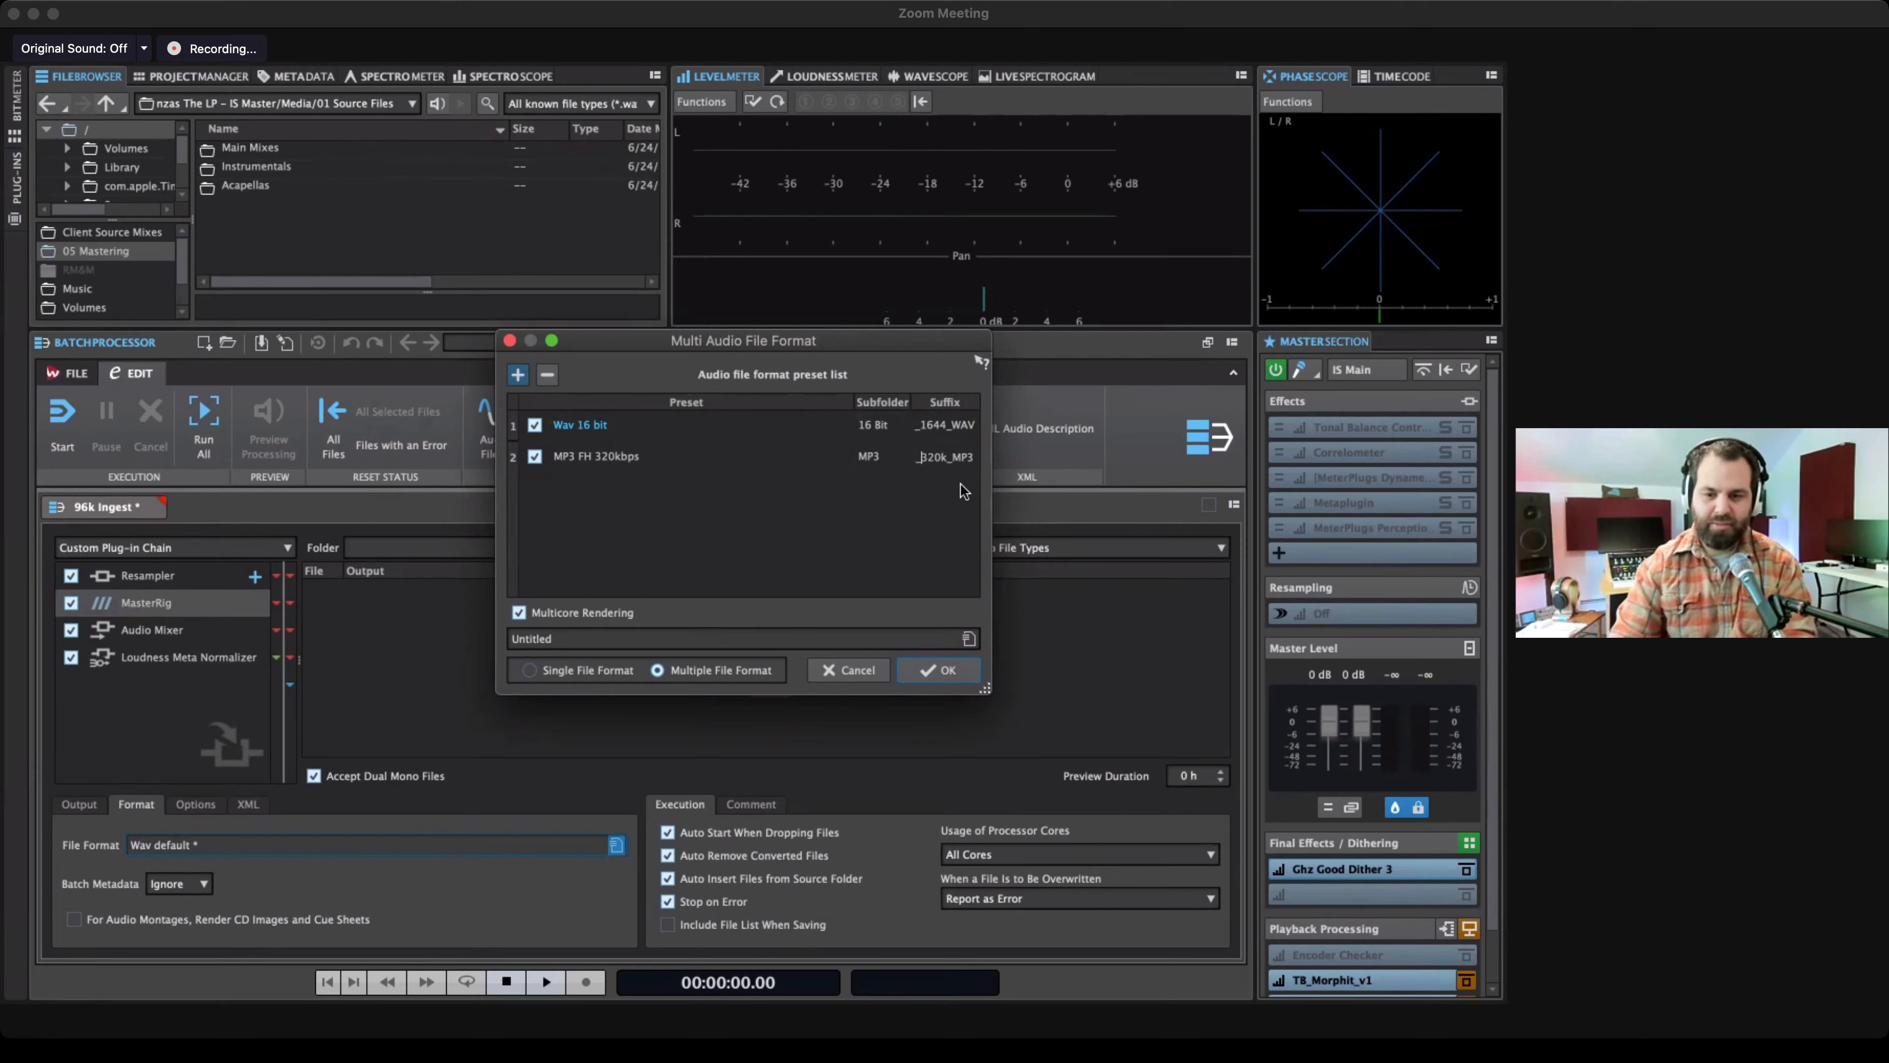
{"action": "key", "text": "Home"}
{"action": "type", "text": "_"}
{"action": "key", "text": "Return"}
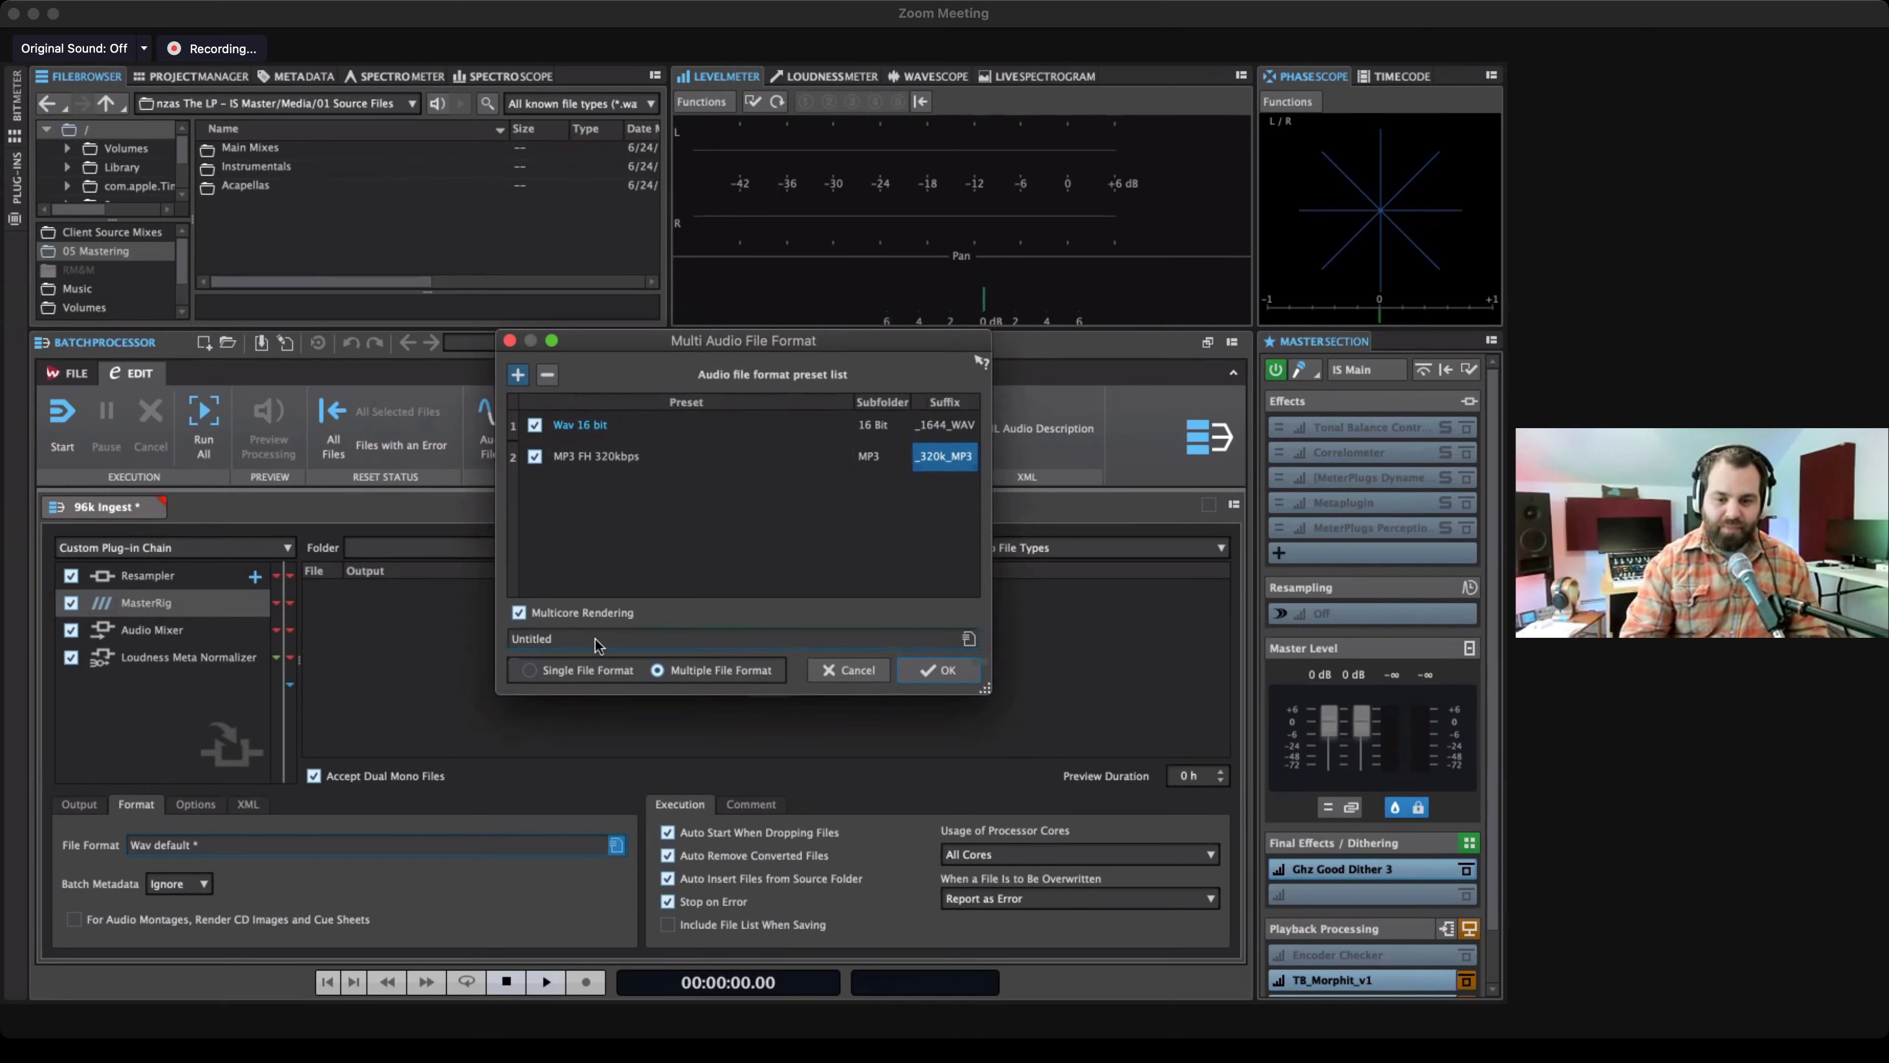
{"action": "left_click", "coordinate": [661, 640]}
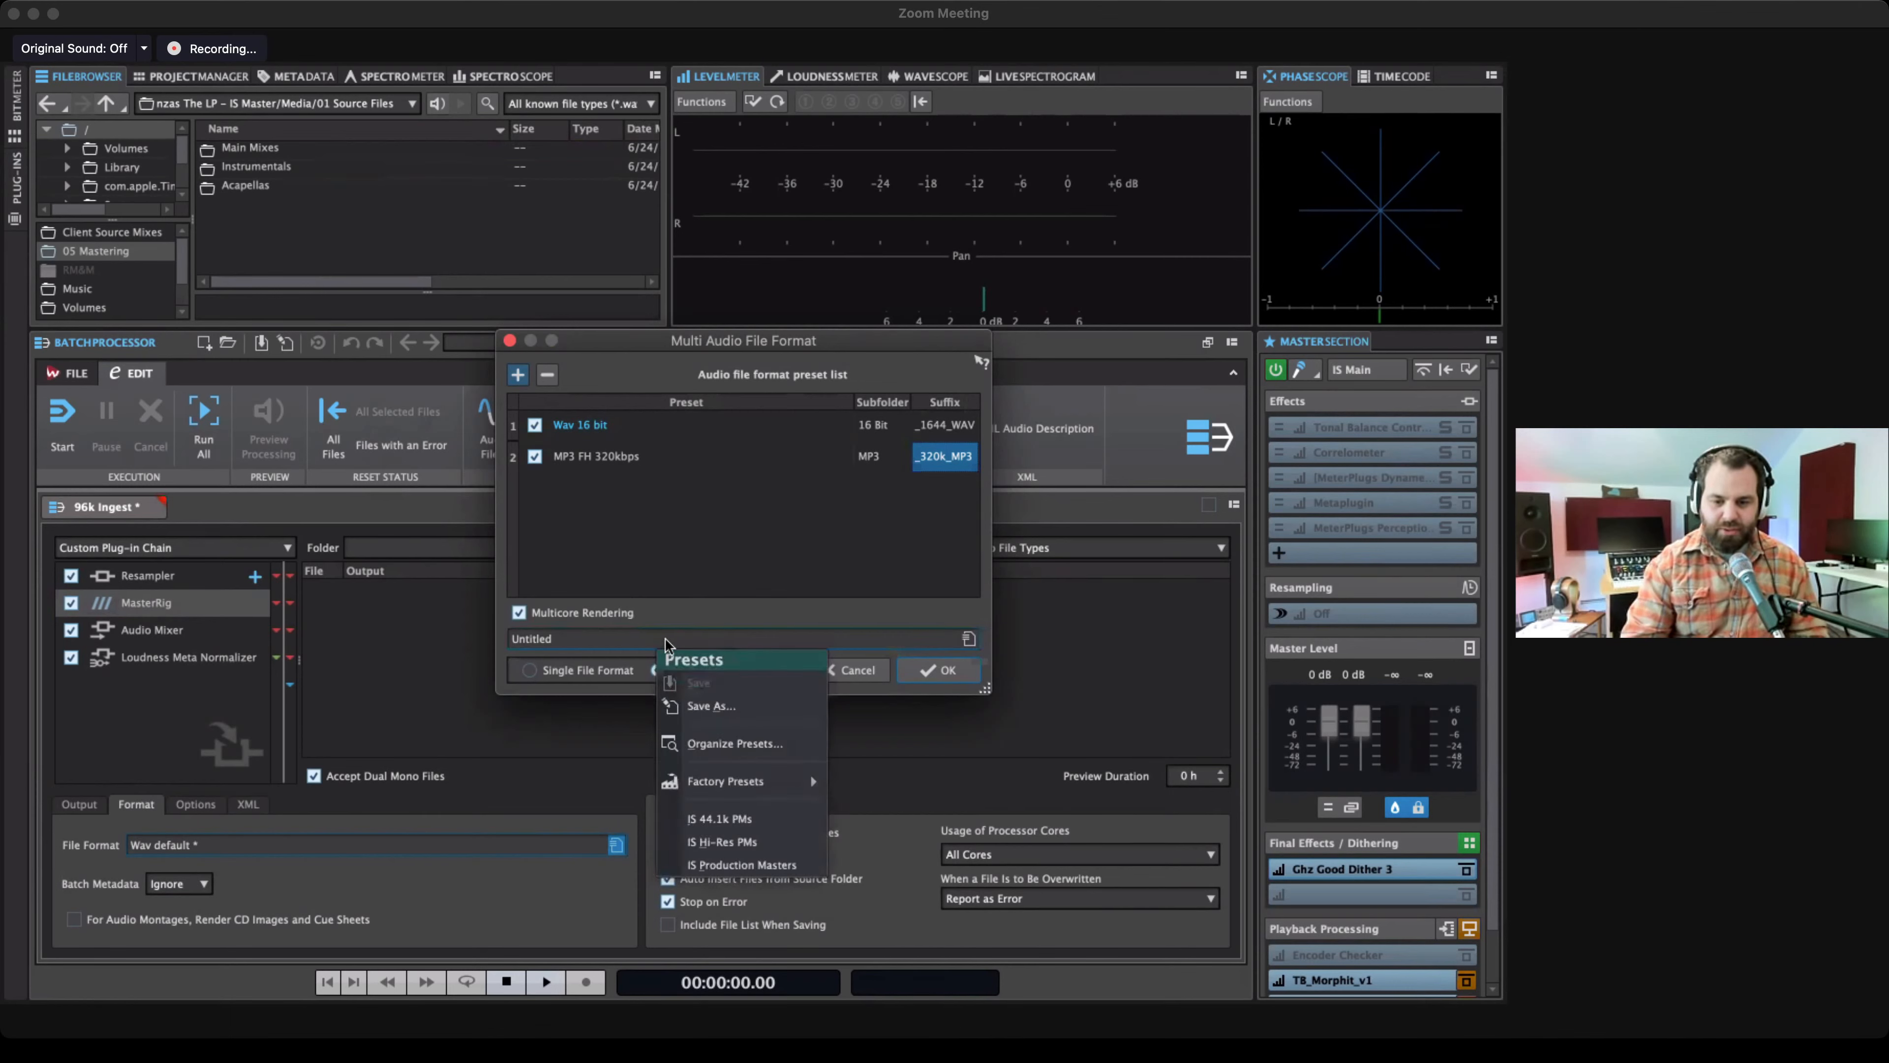
{"action": "left_click", "coordinate": [714, 599]}
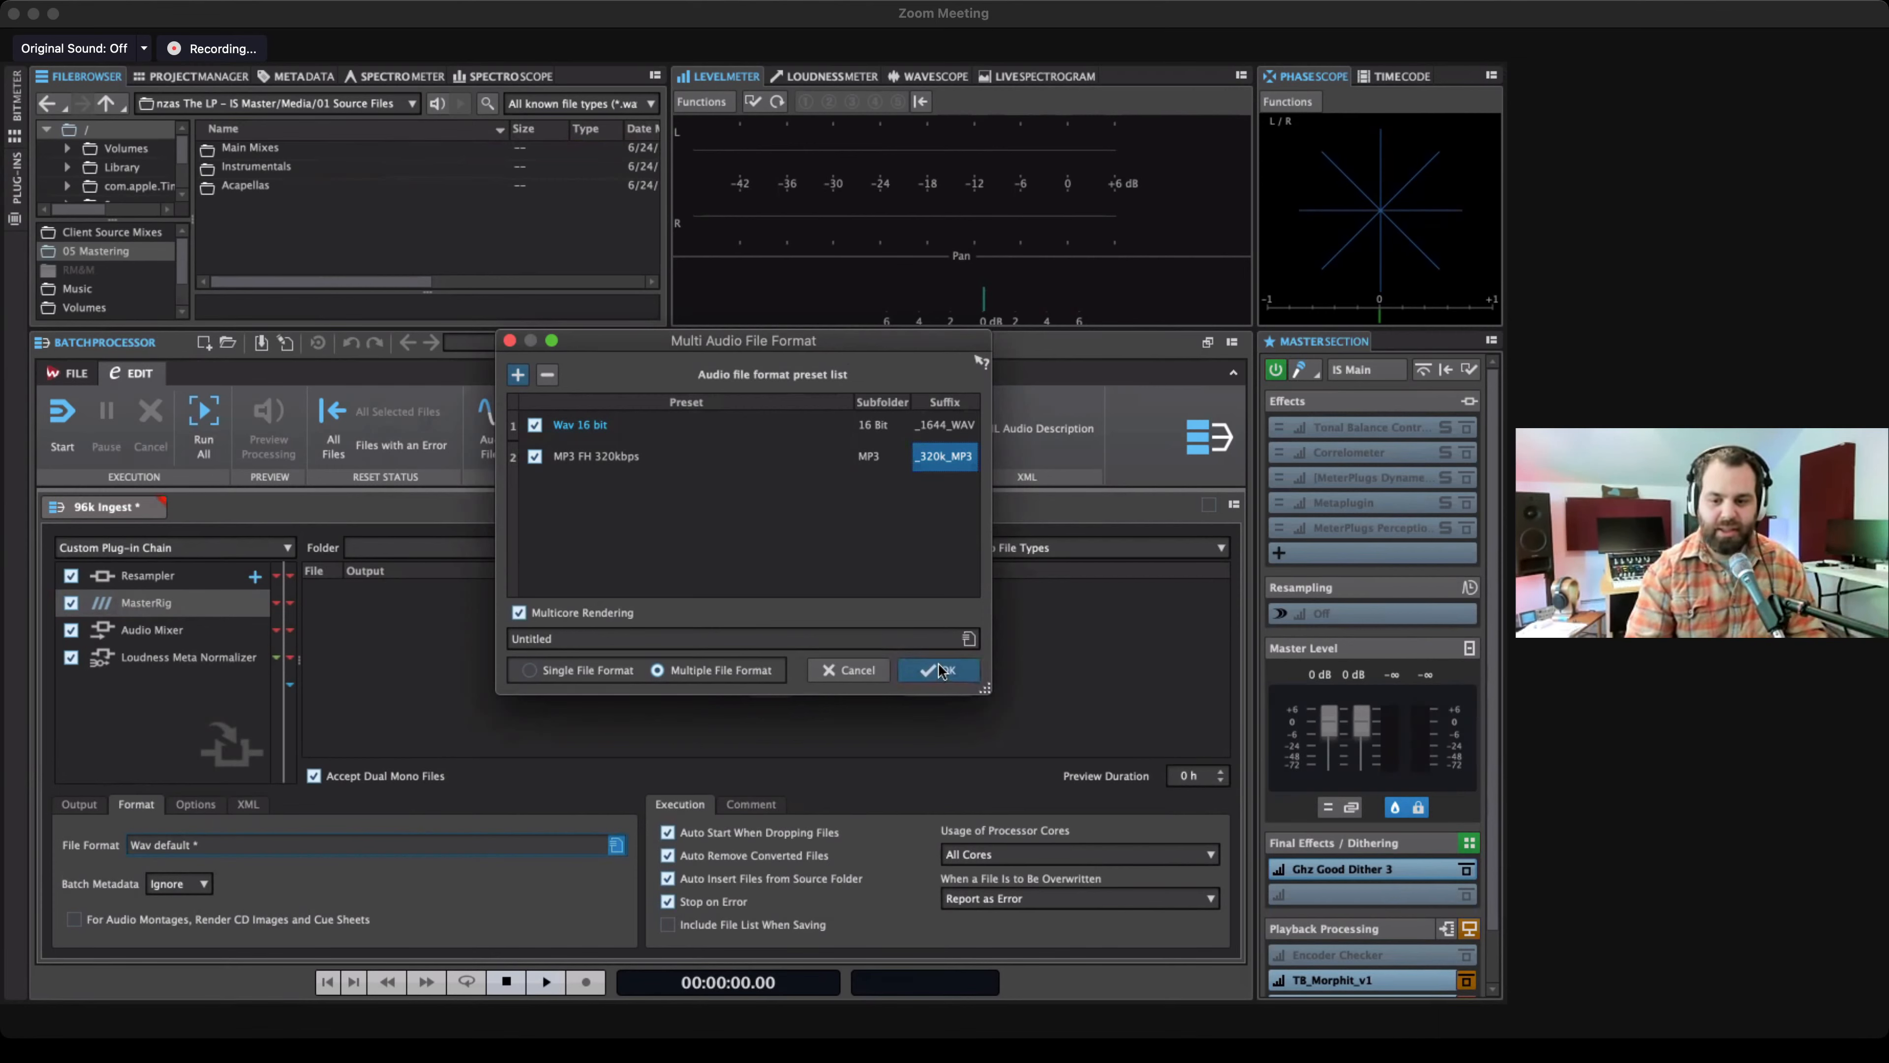
Try to save the Wav 16 bit format preset with a sample rate of 44 100 Hz.
{"action": "left_click", "coordinate": [627, 428]}
{"action": "double_click", "coordinate": [649, 426]}
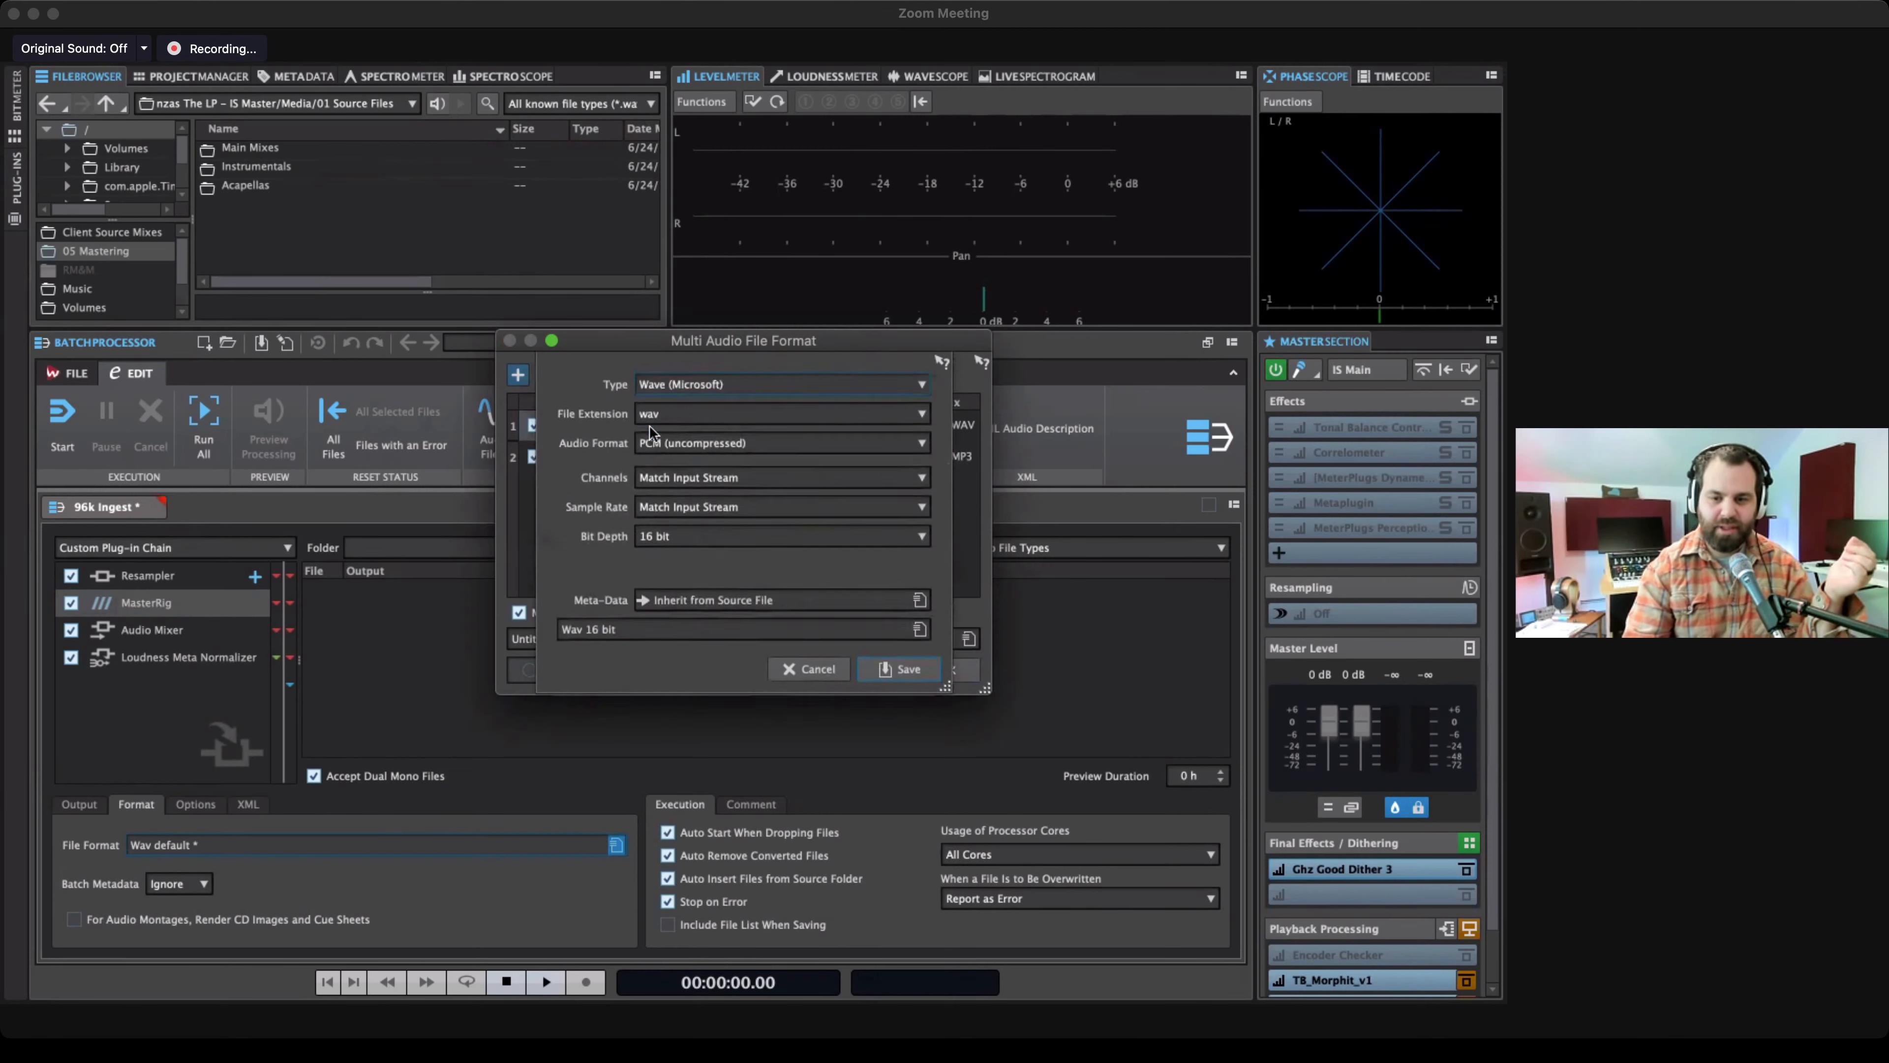
{"action": "left_click", "coordinate": [746, 517]}
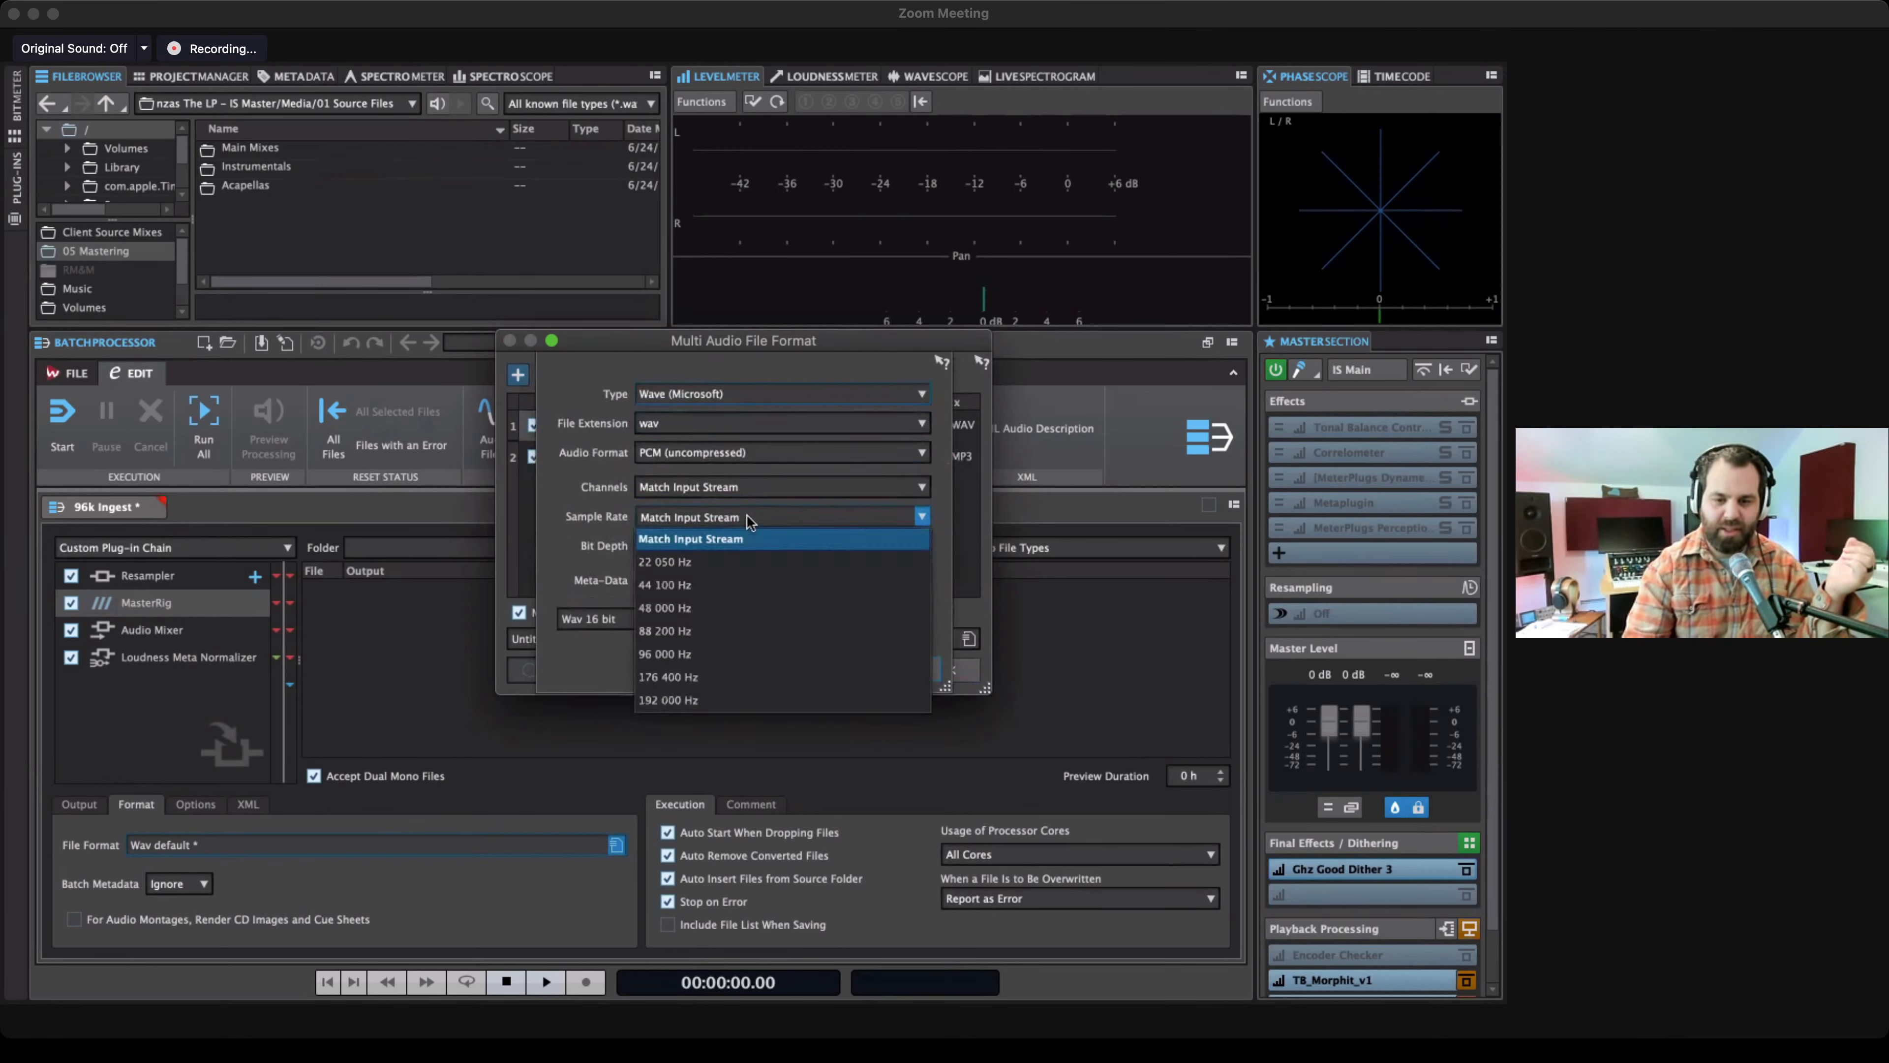
{"action": "left_click", "coordinate": [733, 585]}
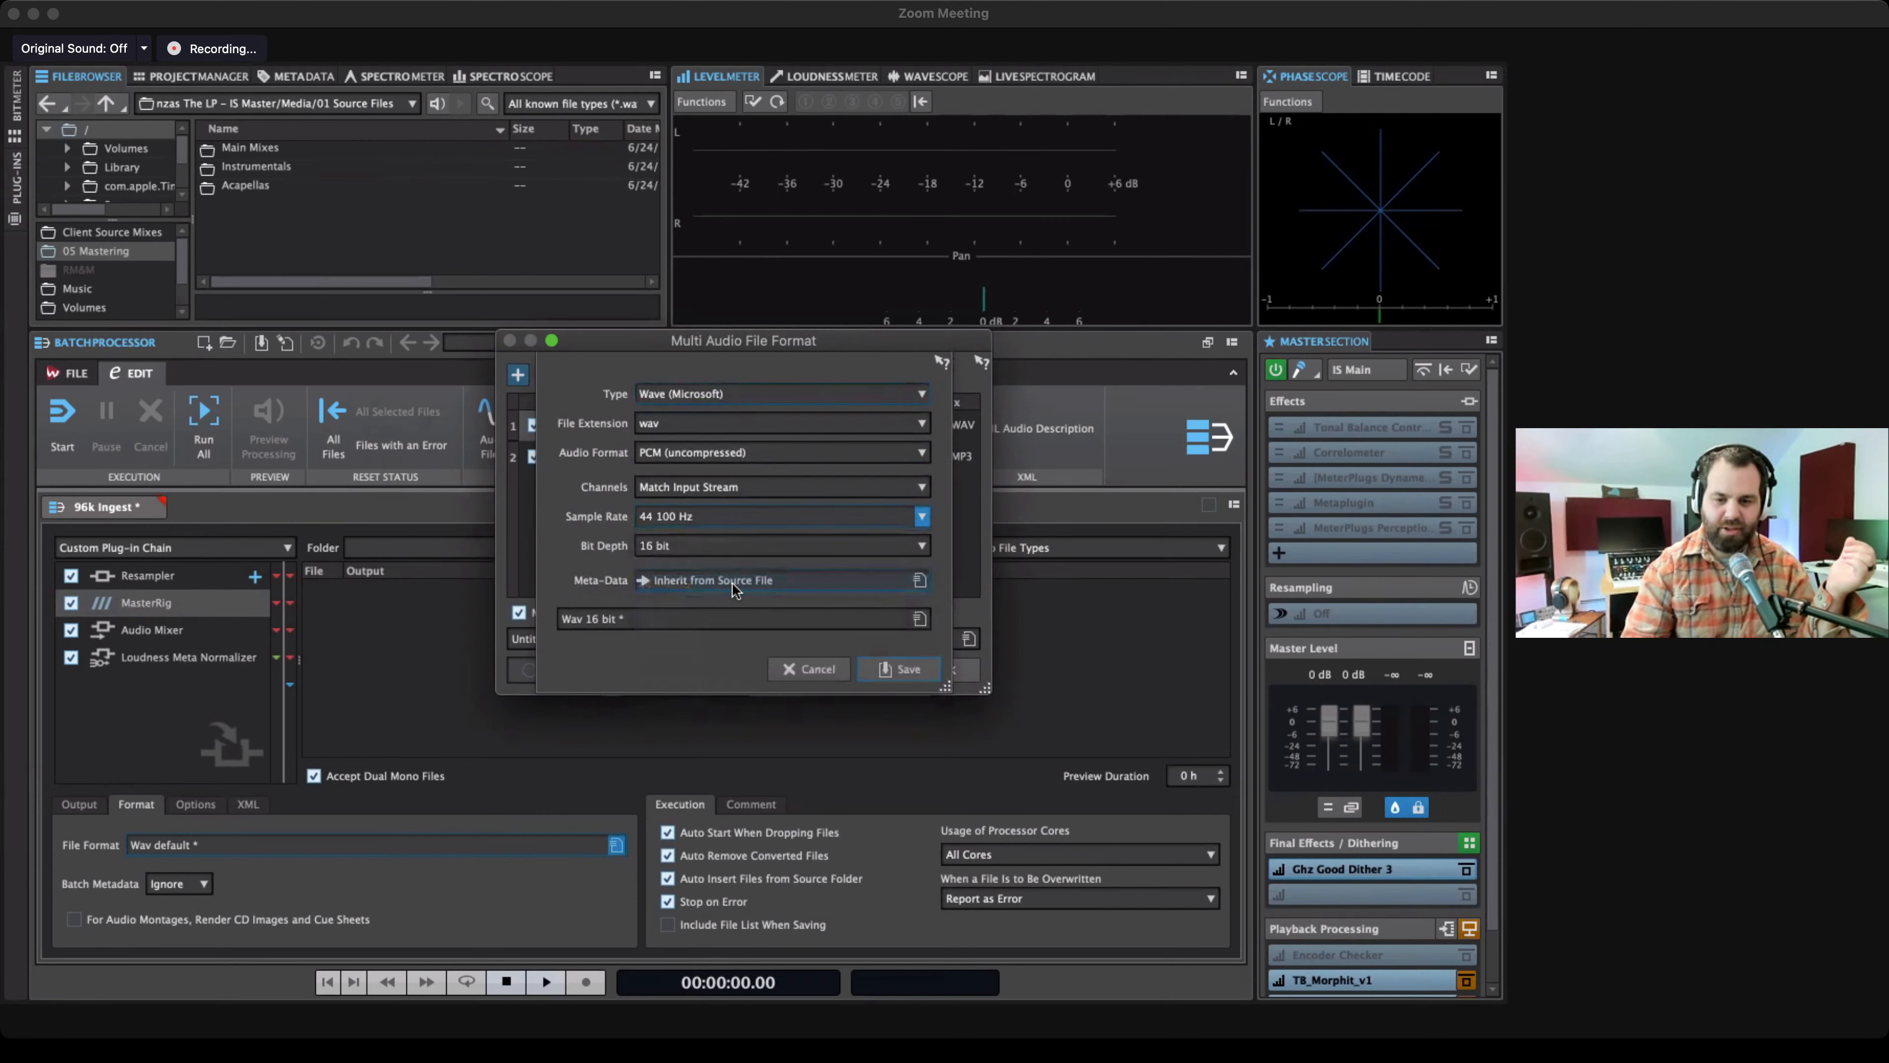
{"action": "left_click", "coordinate": [907, 670]}
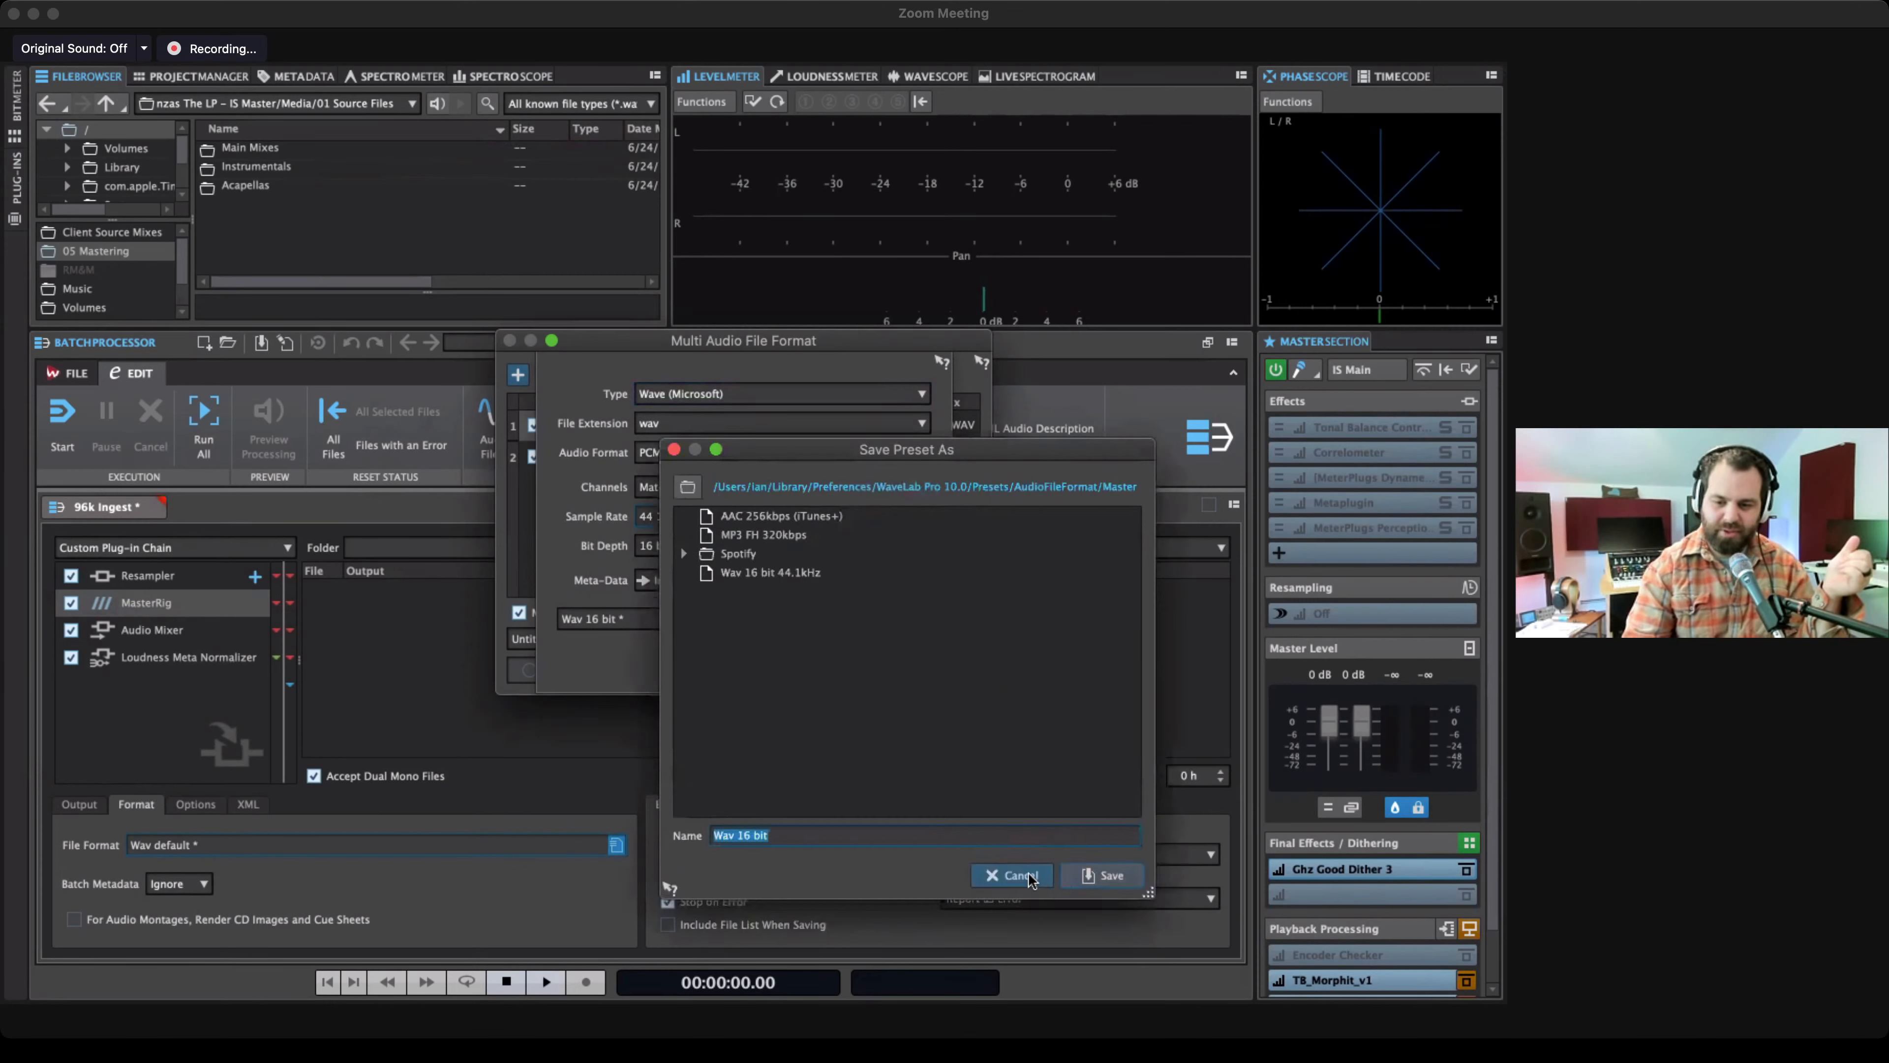
{"action": "left_click", "coordinate": [1031, 881]}
{"action": "left_click", "coordinate": [898, 670]}
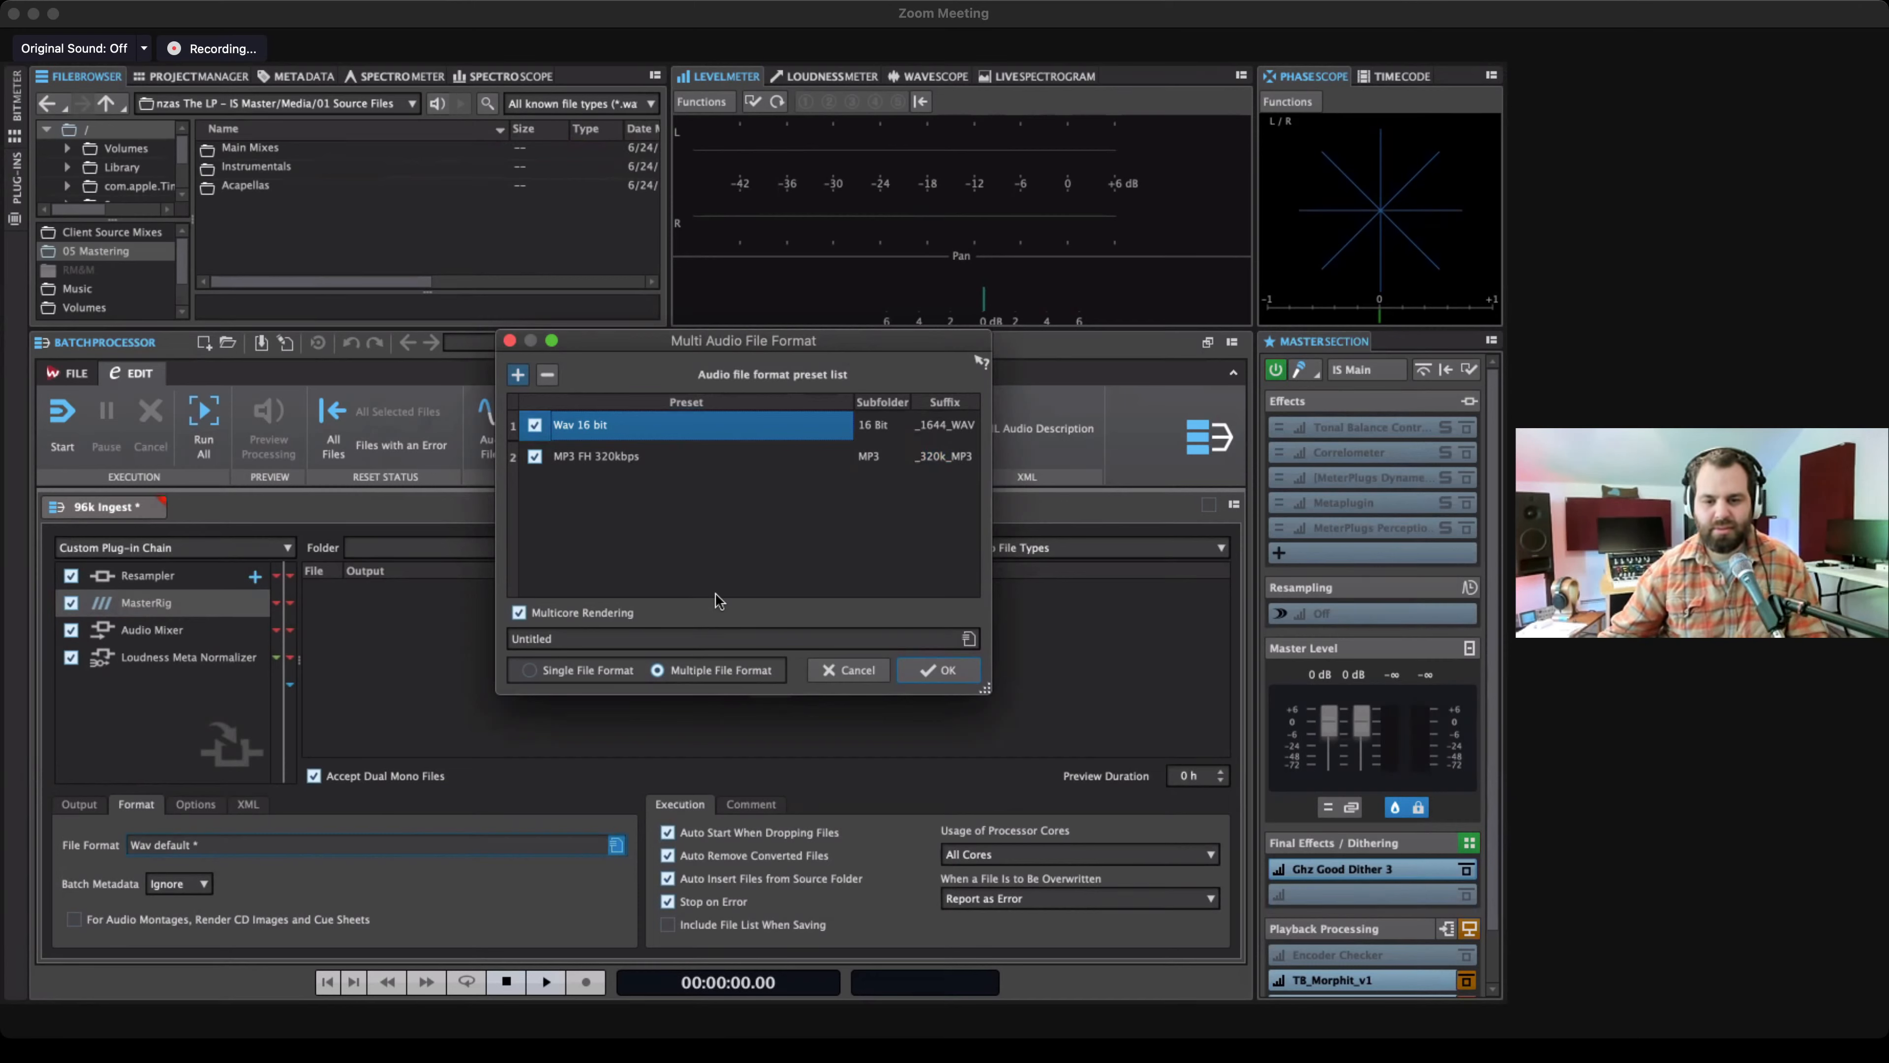
Apply the multiple file format setup to the 96k Ingest batch output.
{"action": "left_click", "coordinate": [943, 670]}
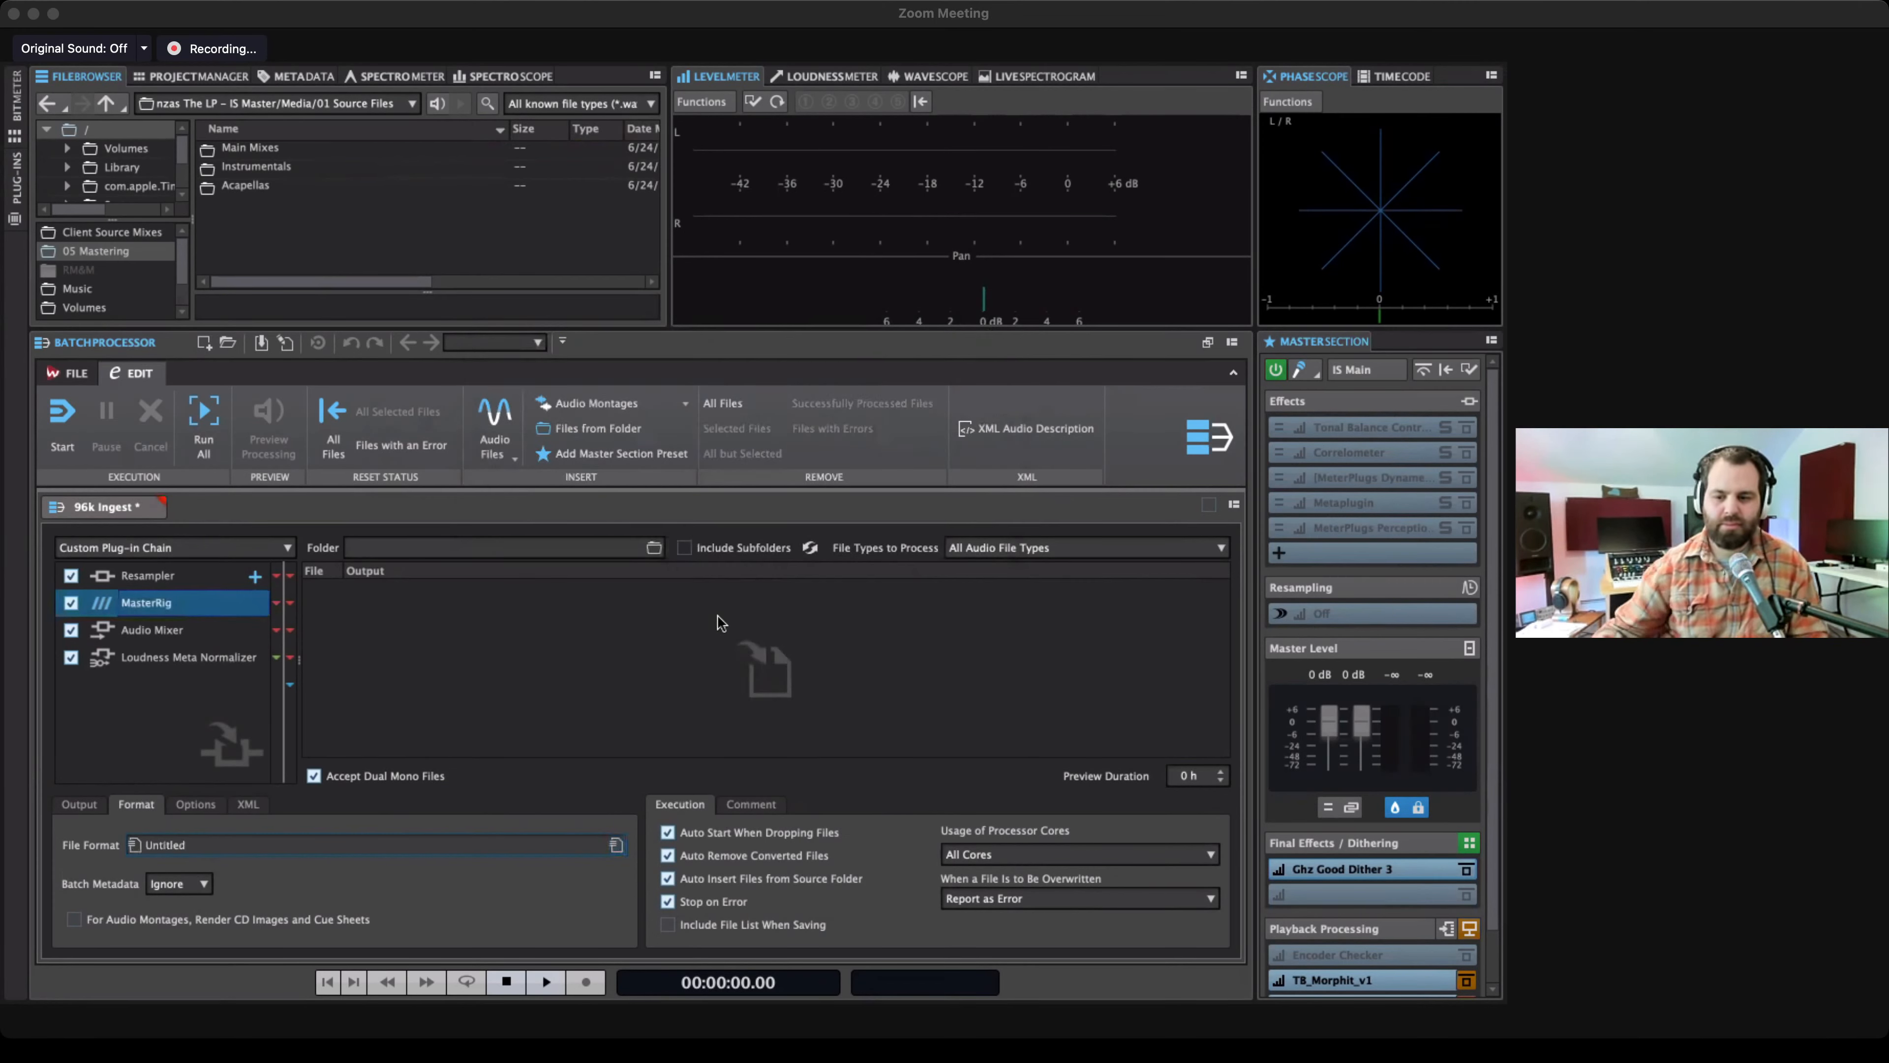
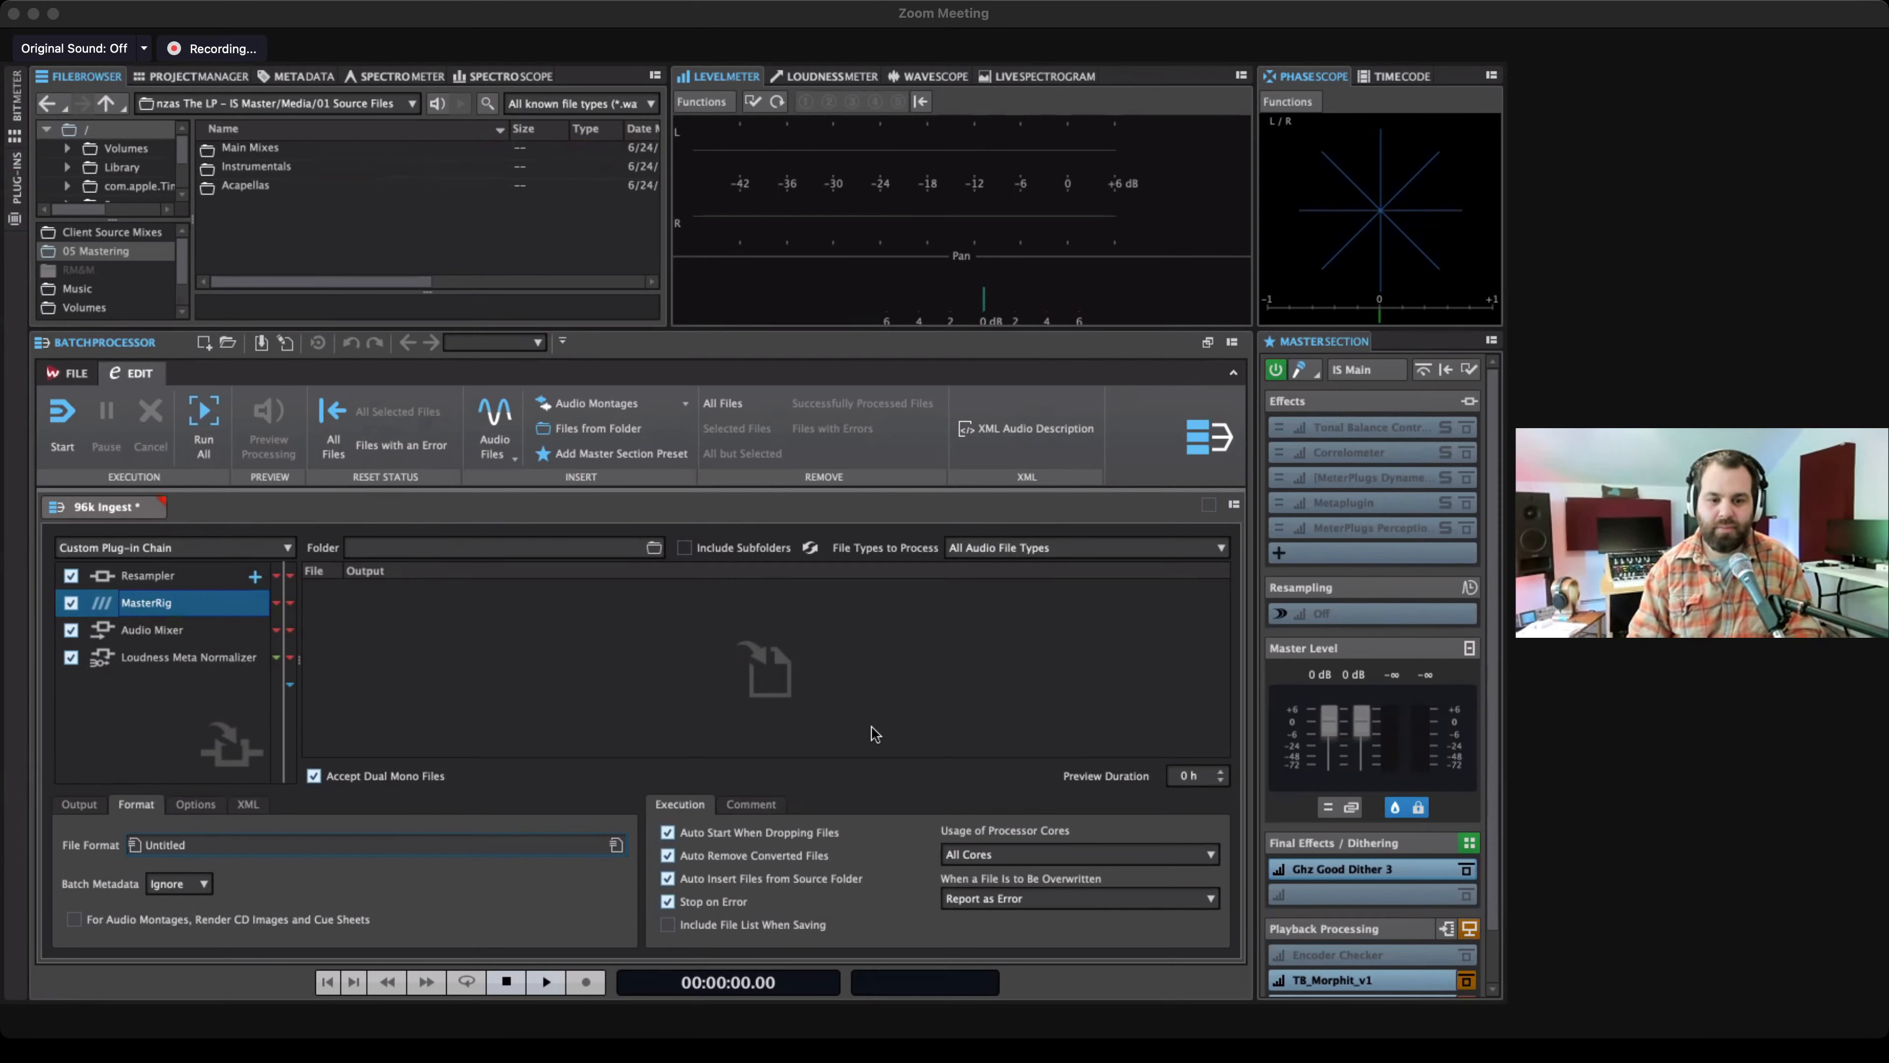
Open the recent batch processor IS 44.1k PMs alongside 96k Ingest.
{"action": "left_click", "coordinate": [83, 371]}
{"action": "mouse_move", "coordinate": [129, 432]}
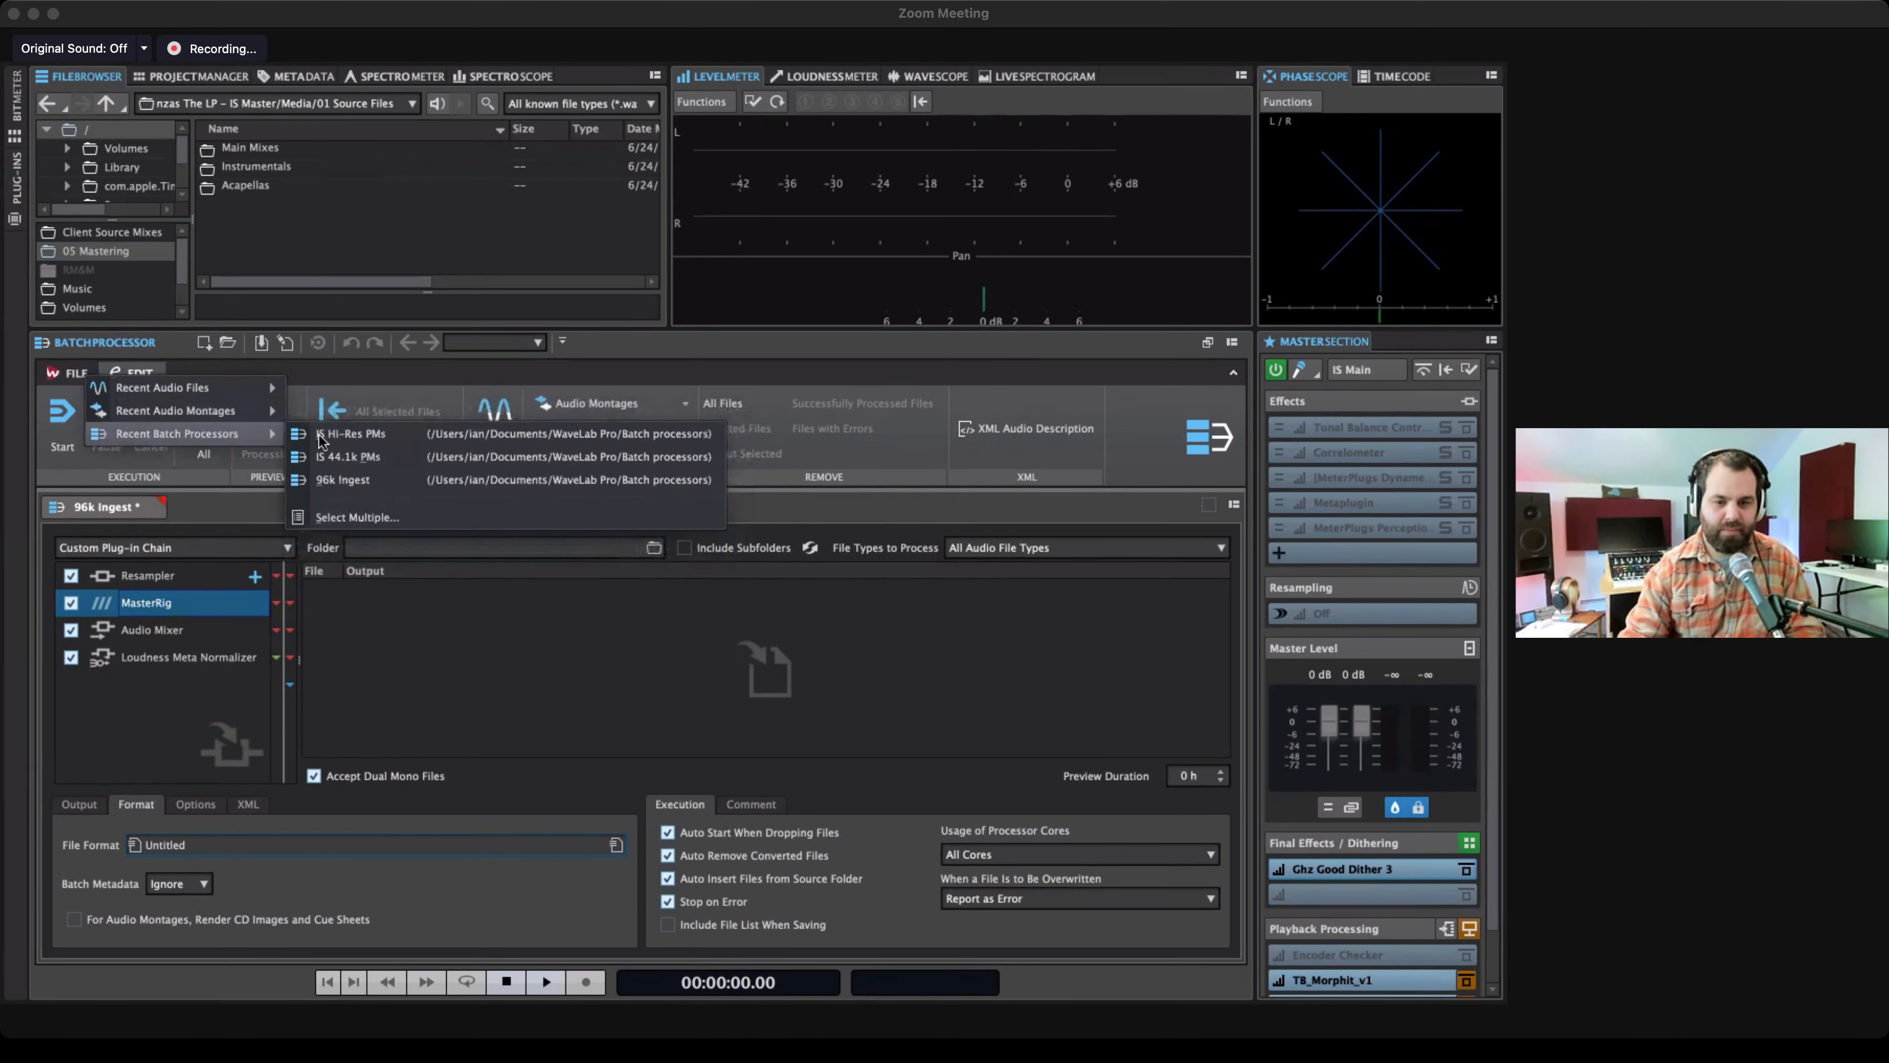
{"action": "left_click", "coordinate": [348, 457]}
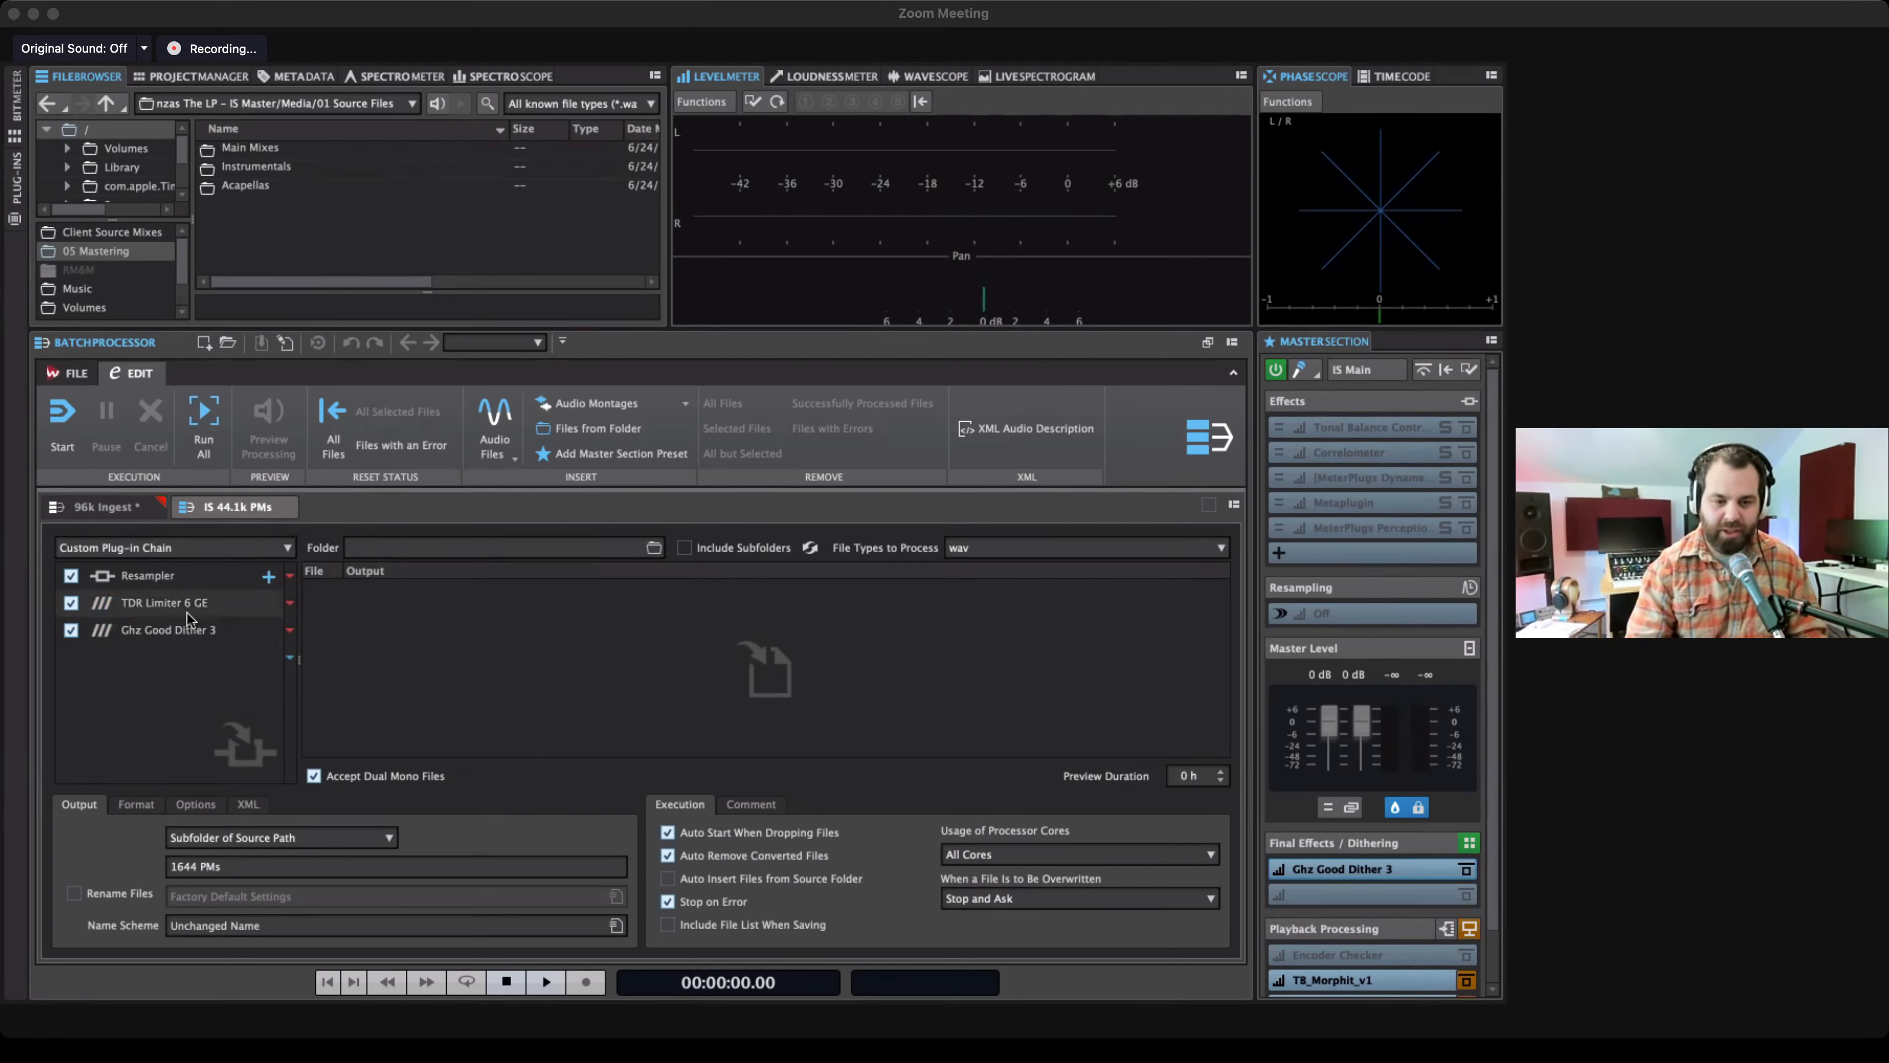
Inspect the Ghz Good Dither 3 settings in the IS 44.1k PMs chain, and check the bit meter.
{"action": "double_click", "coordinate": [167, 630]}
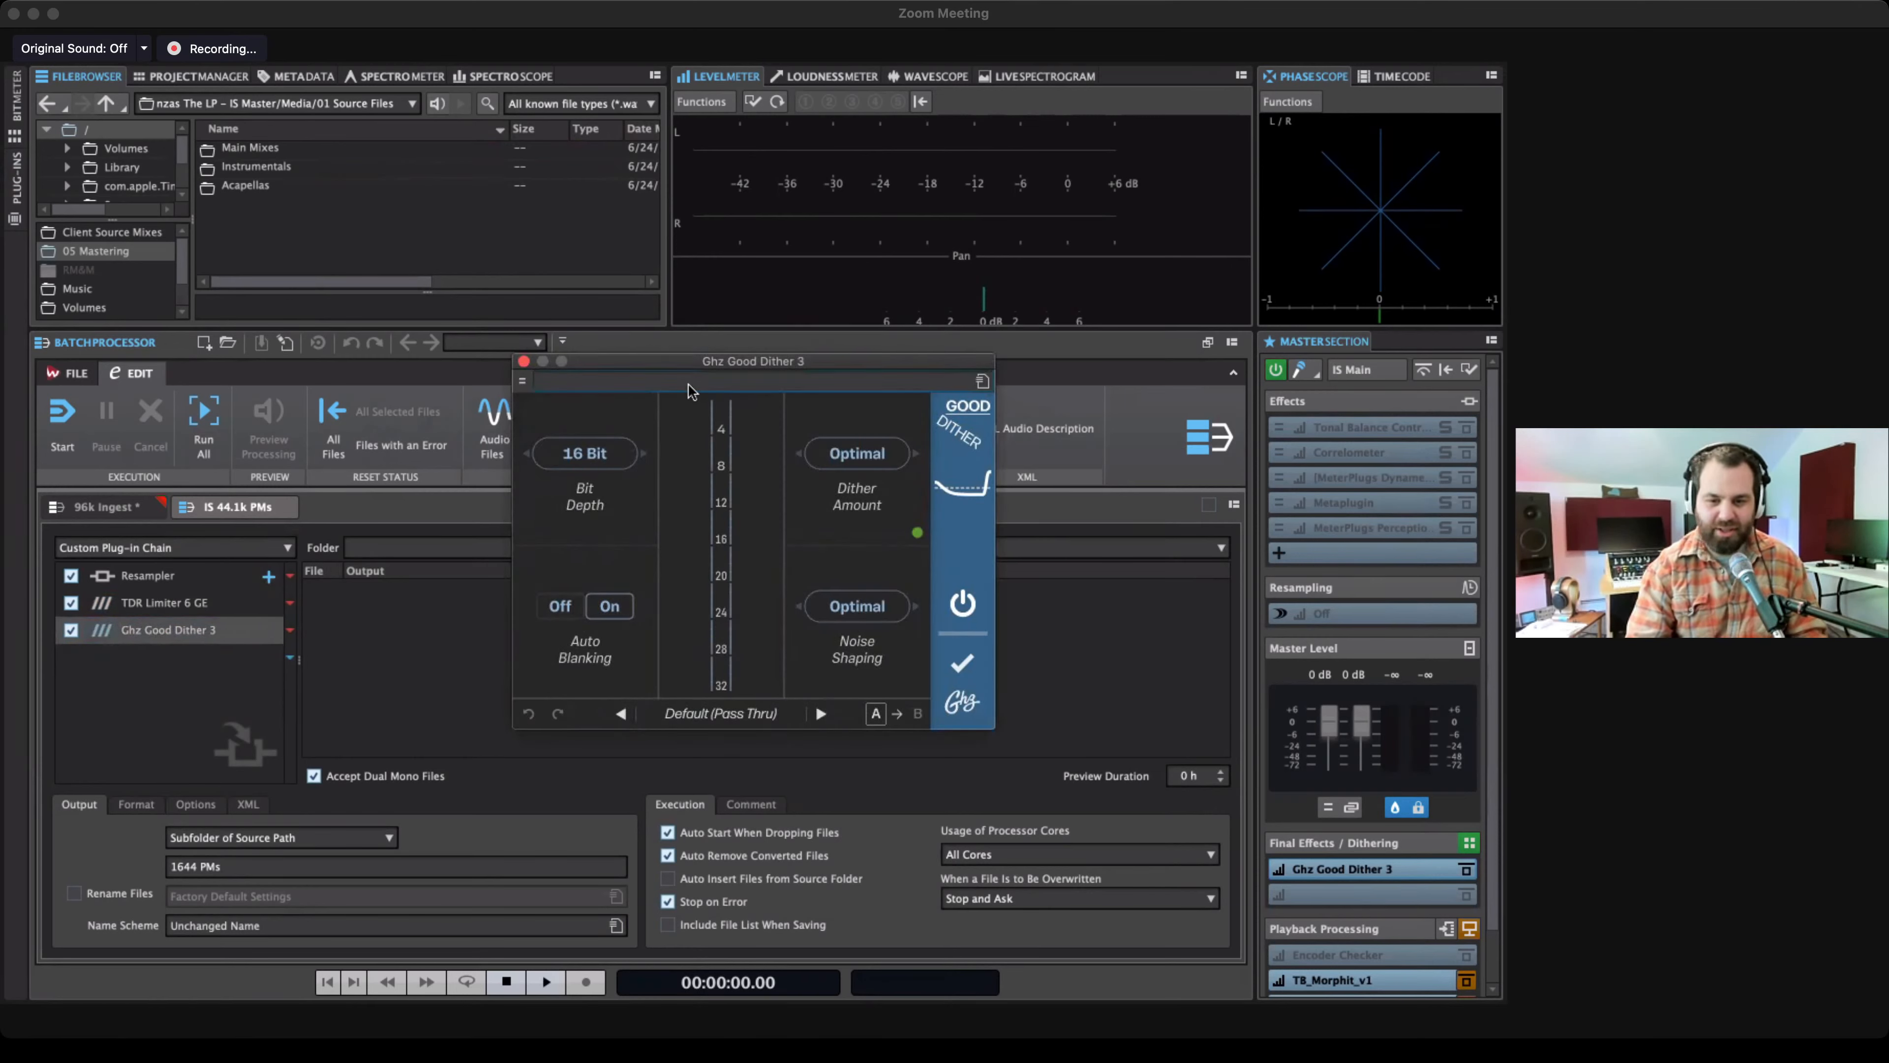
{"action": "left_click_drag", "start_coordinate": [673, 361], "coordinate": [615, 396]}
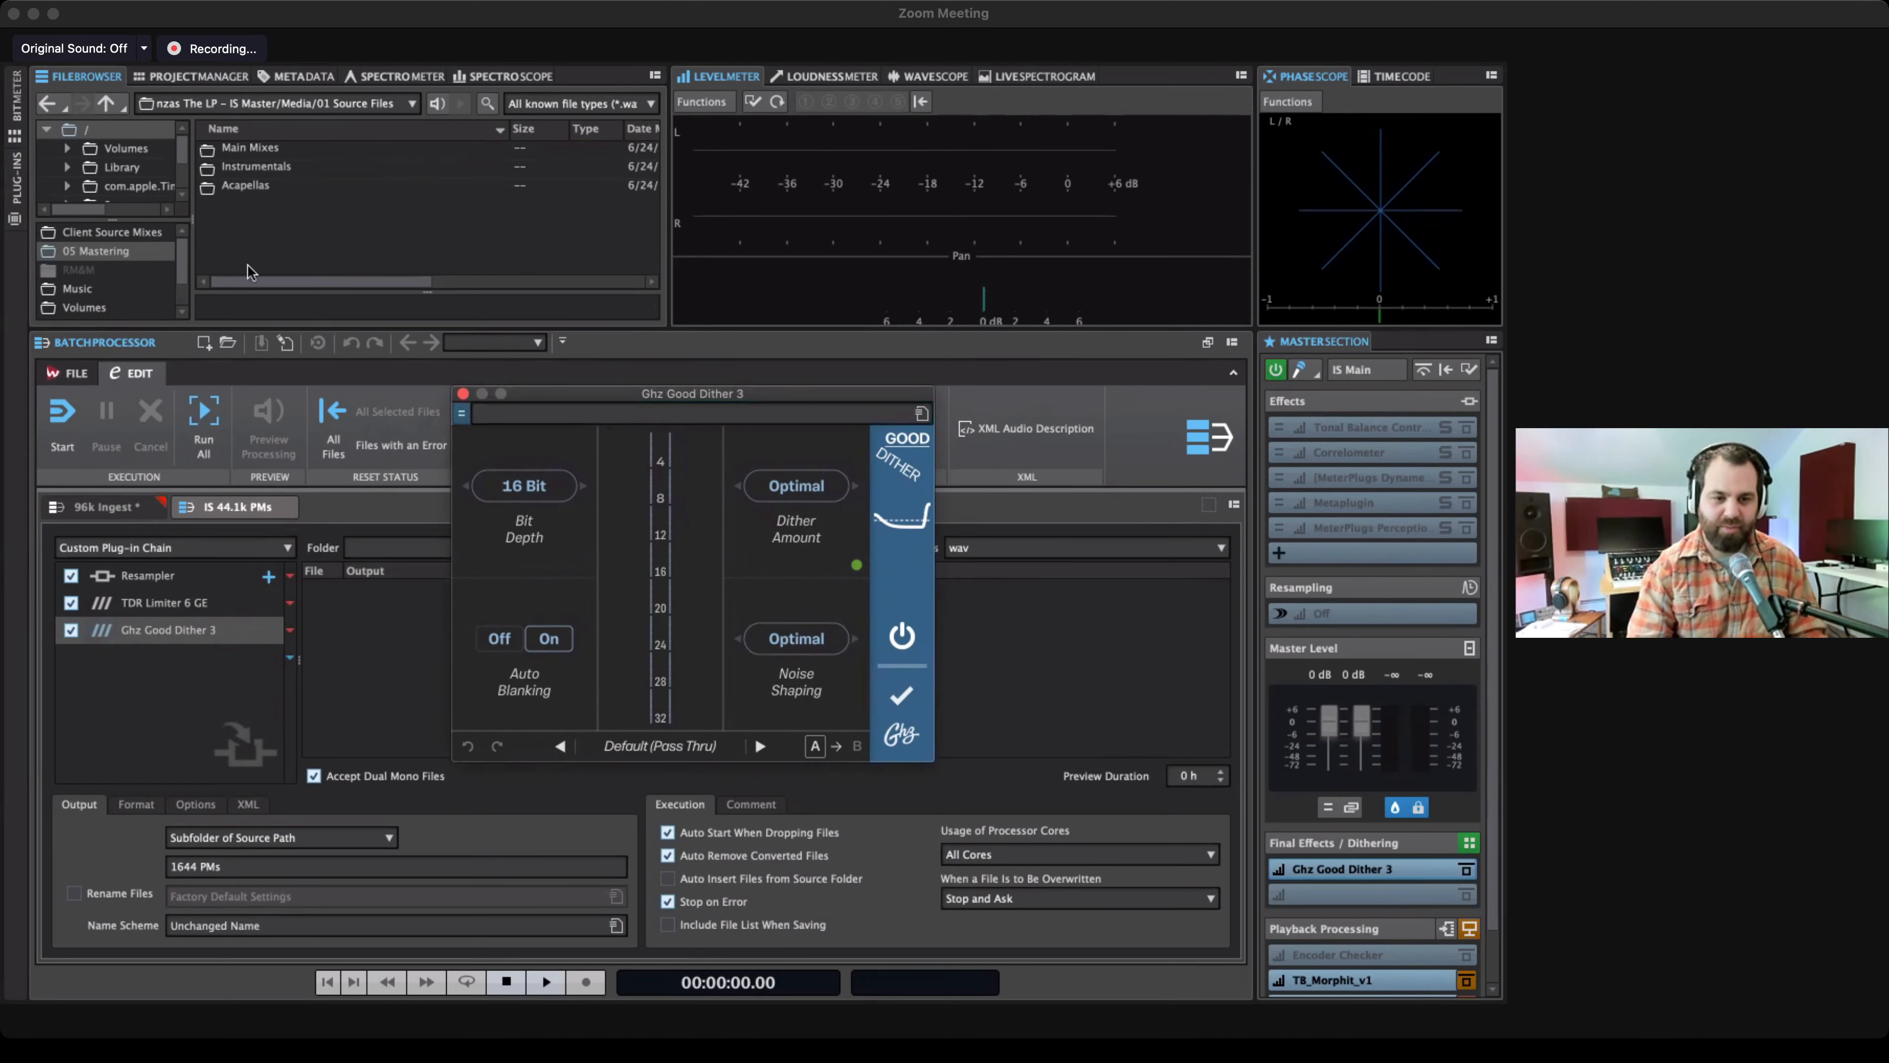
{"action": "left_click", "coordinate": [16, 107]}
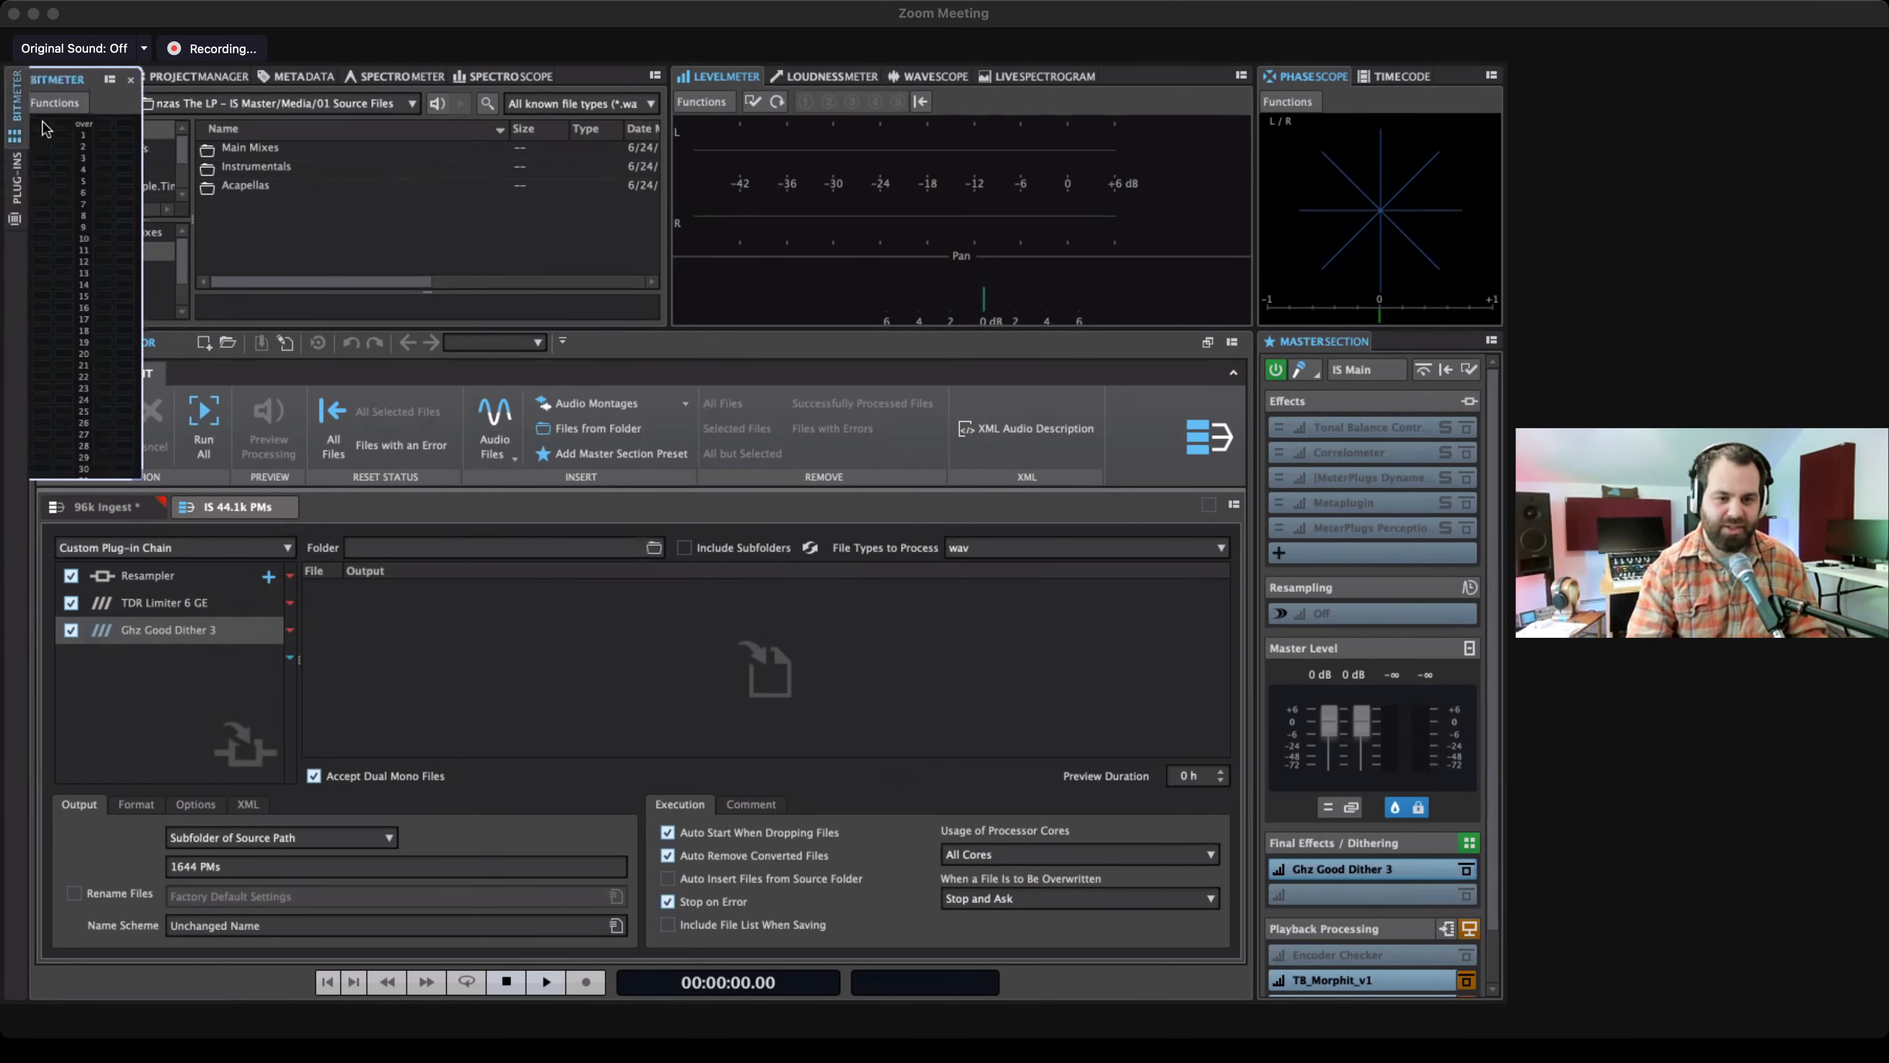
{"action": "left_click", "coordinate": [16, 110]}
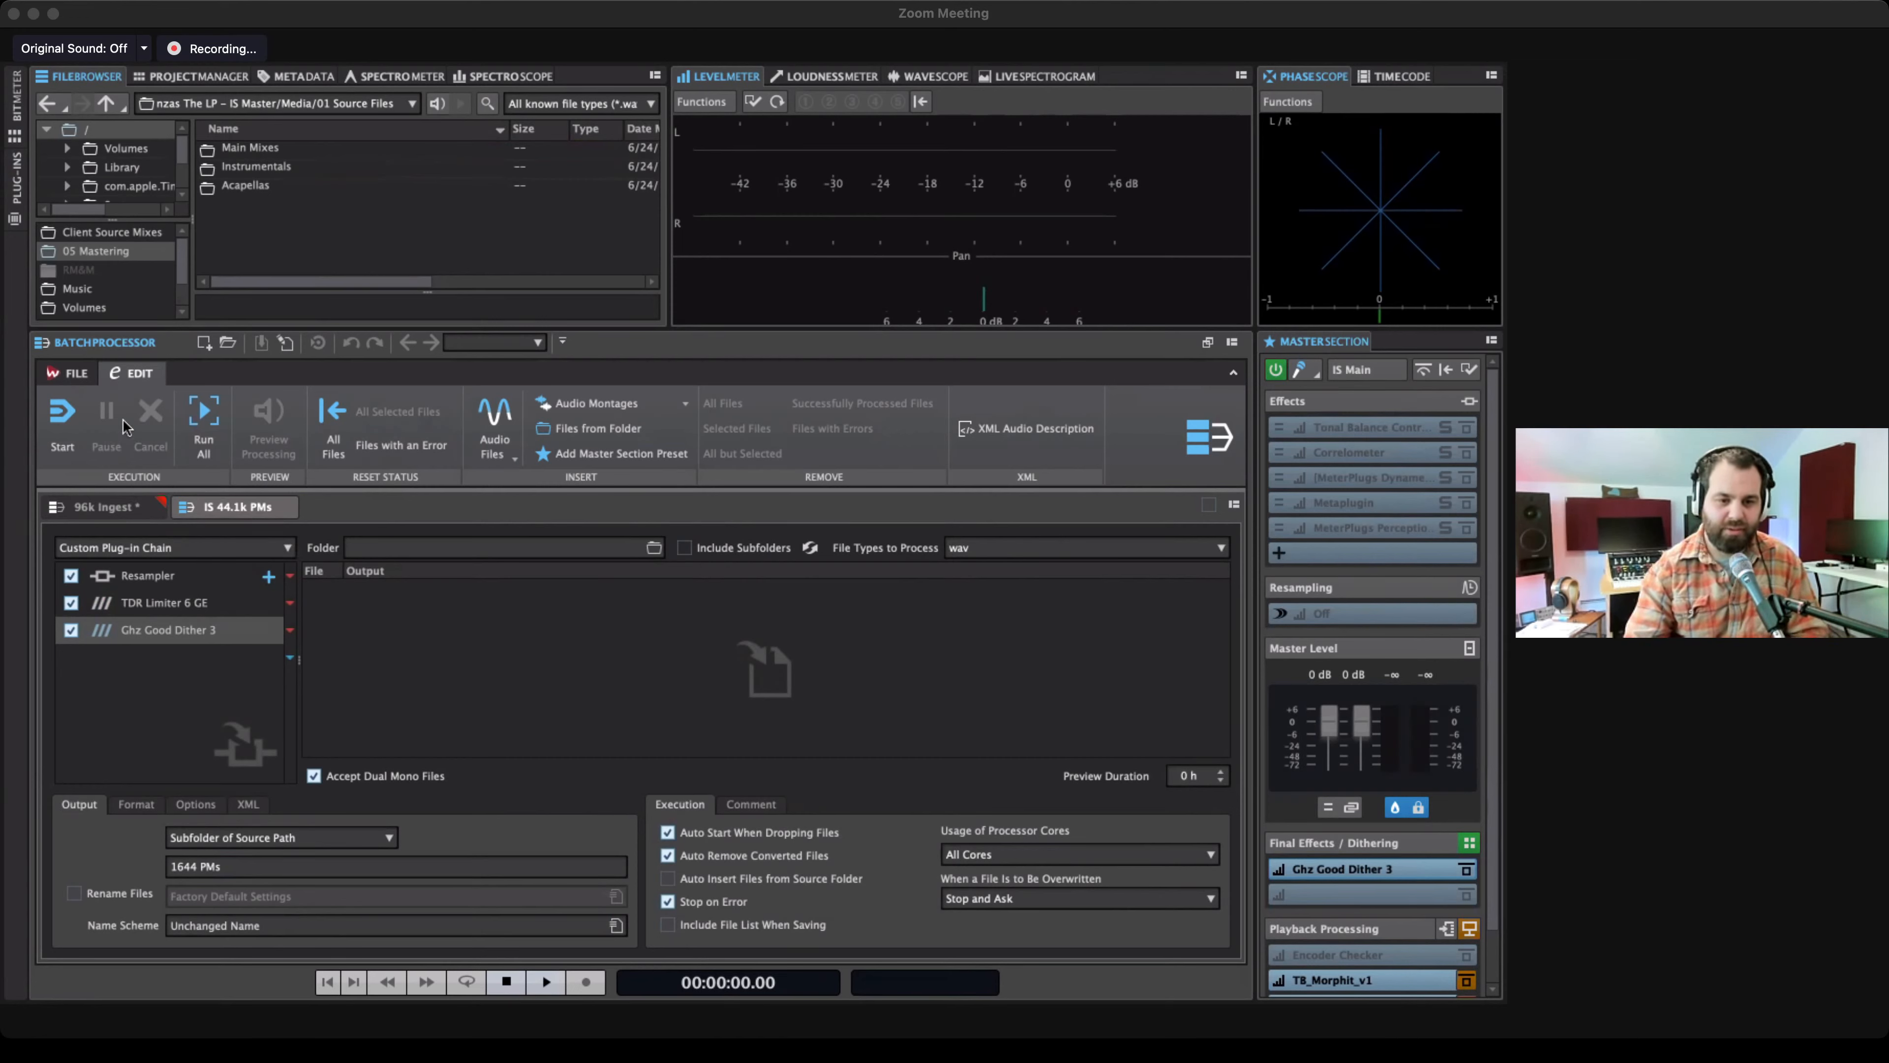
Close the IS 44.1k PMs and 96k Ingest batches, discarding the unsaved changes to 96k Ingest.
{"action": "left_click", "coordinate": [286, 507]}
{"action": "left_click", "coordinate": [154, 508]}
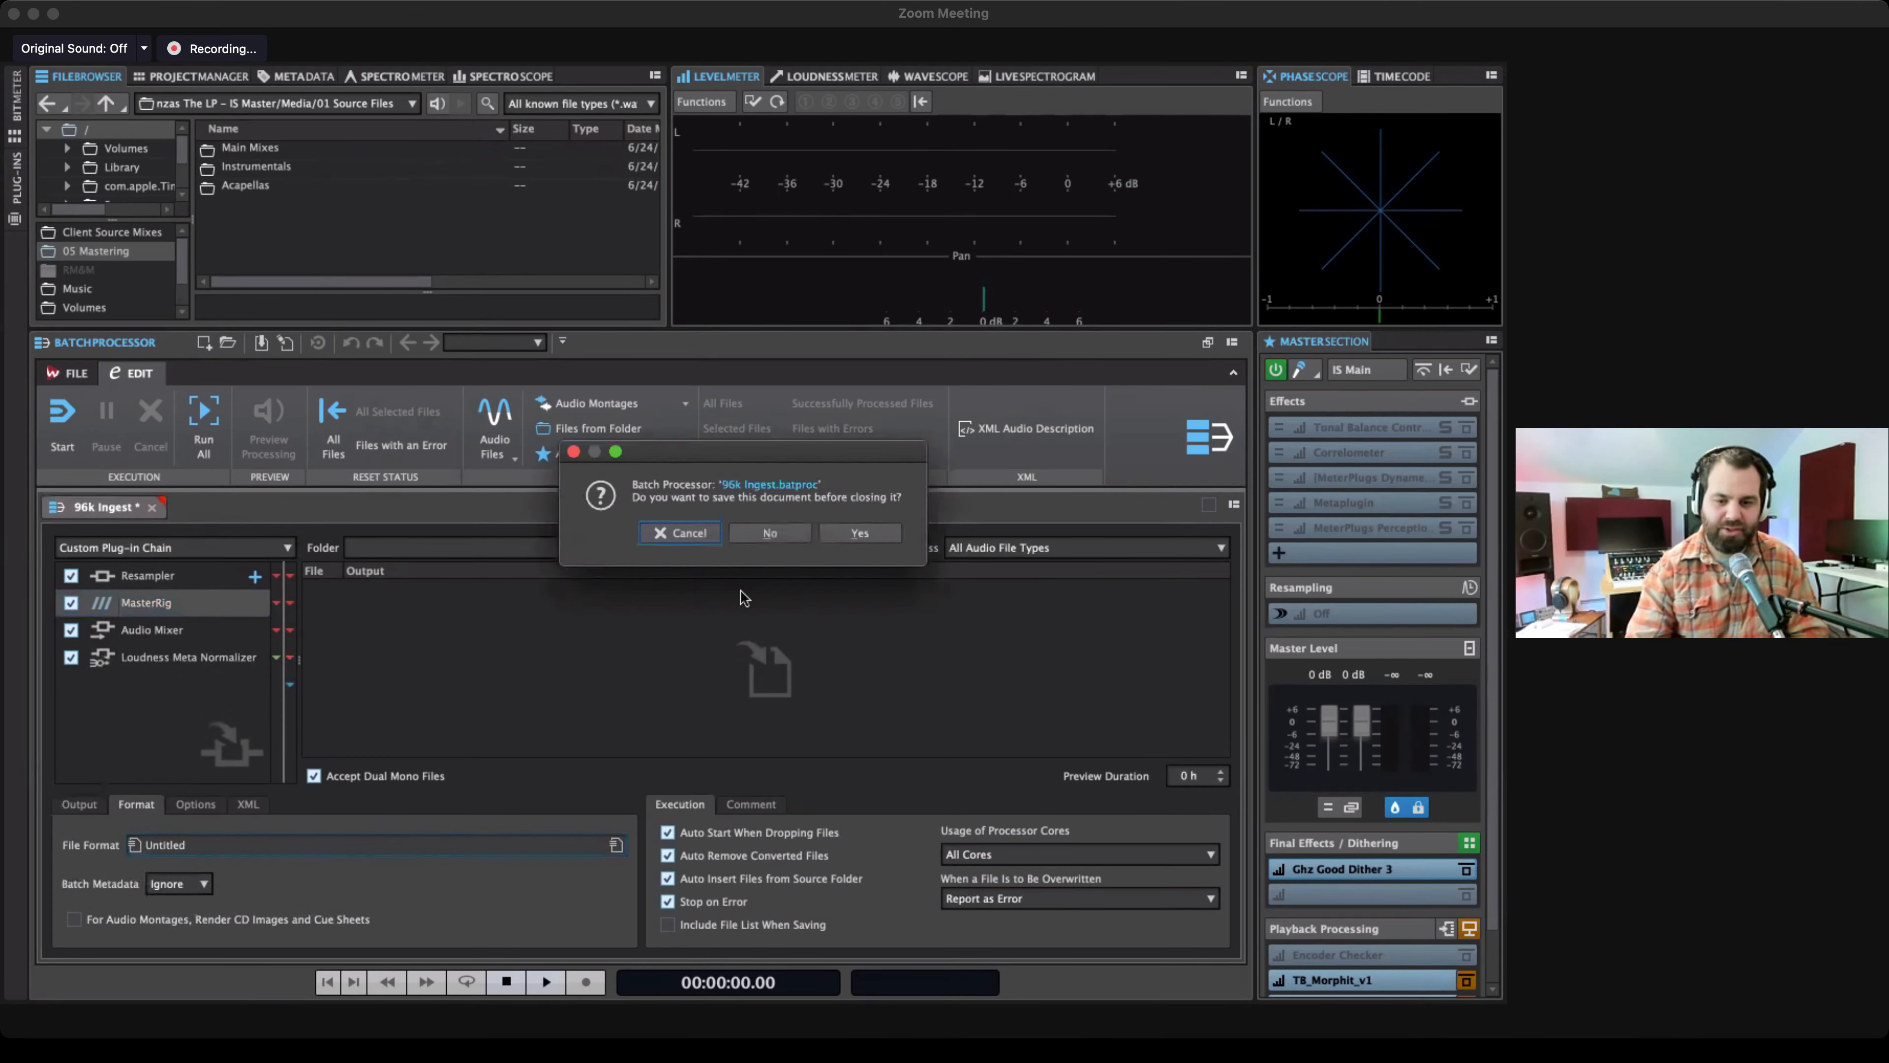
{"action": "left_click", "coordinate": [784, 531]}
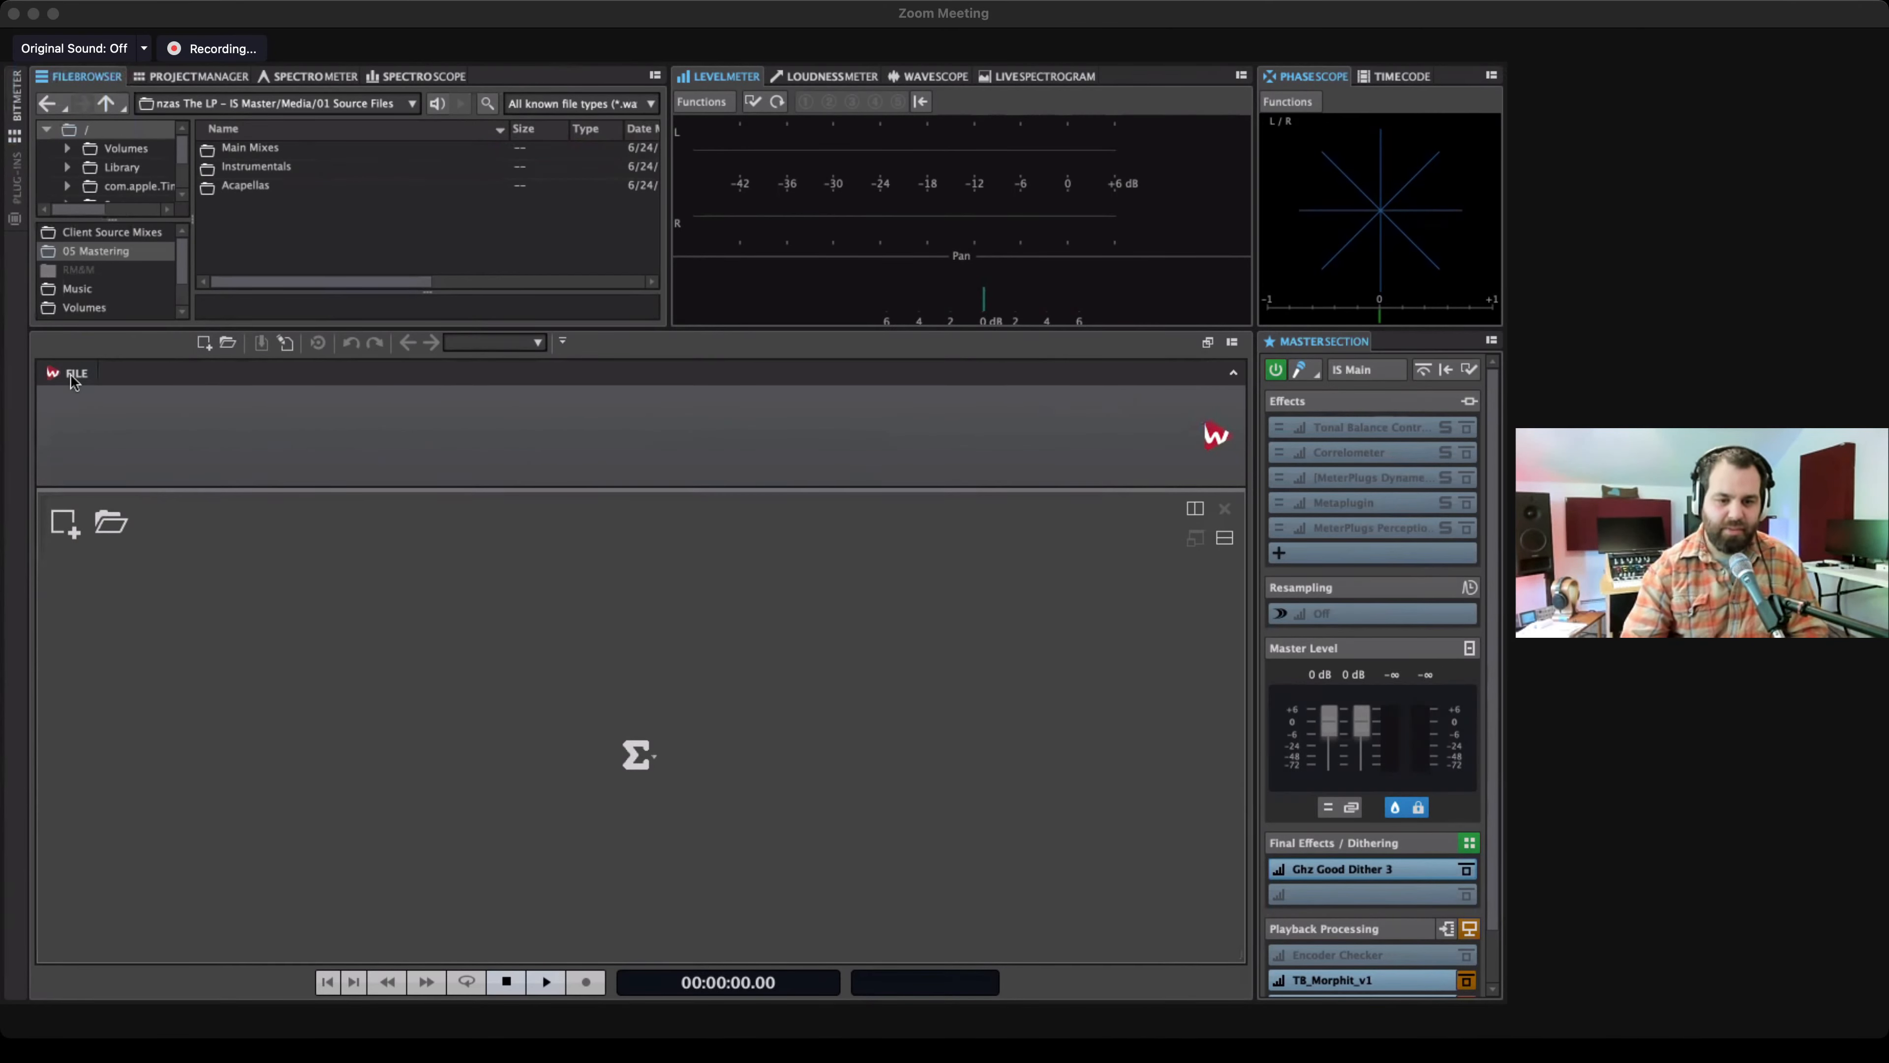
Open the recent audio montage MG - 210510 - Ganzas The LP - IS Master 1.
{"action": "left_click", "coordinate": [72, 376]}
{"action": "mouse_move", "coordinate": [117, 415]}
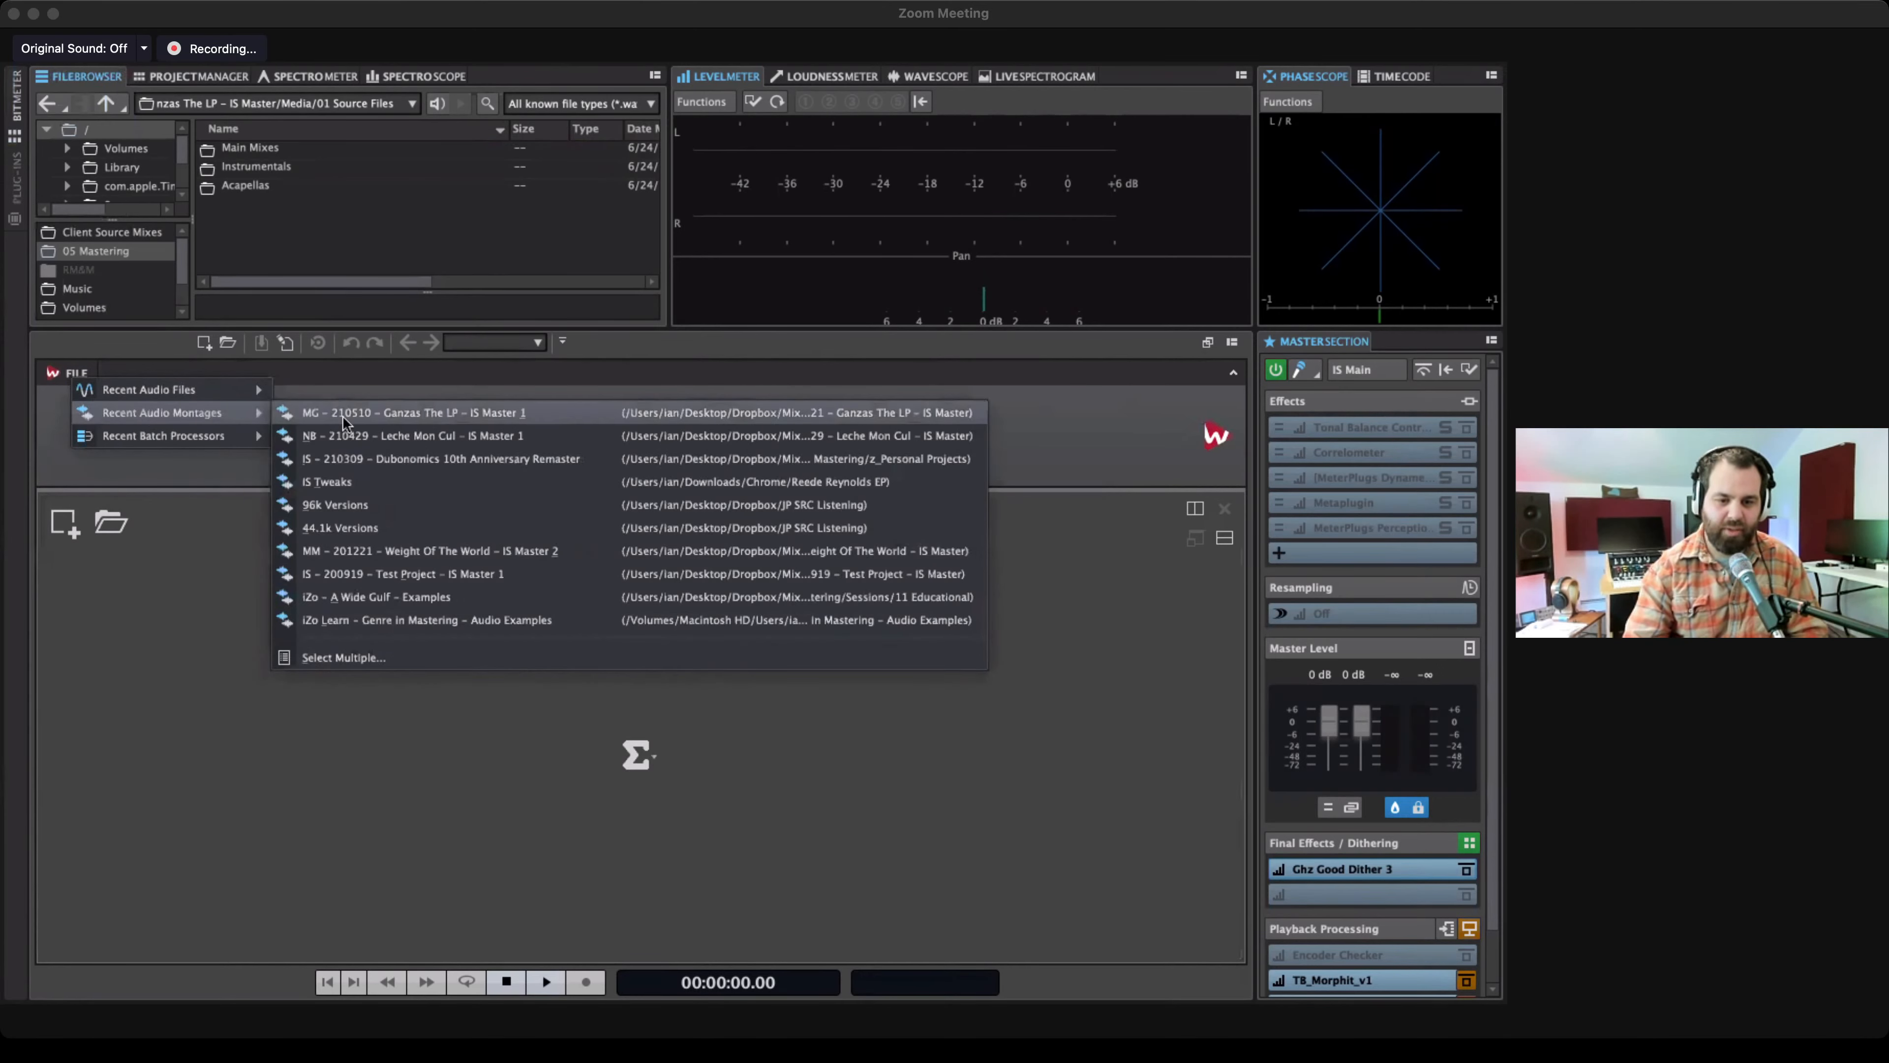
{"action": "left_click", "coordinate": [368, 416]}
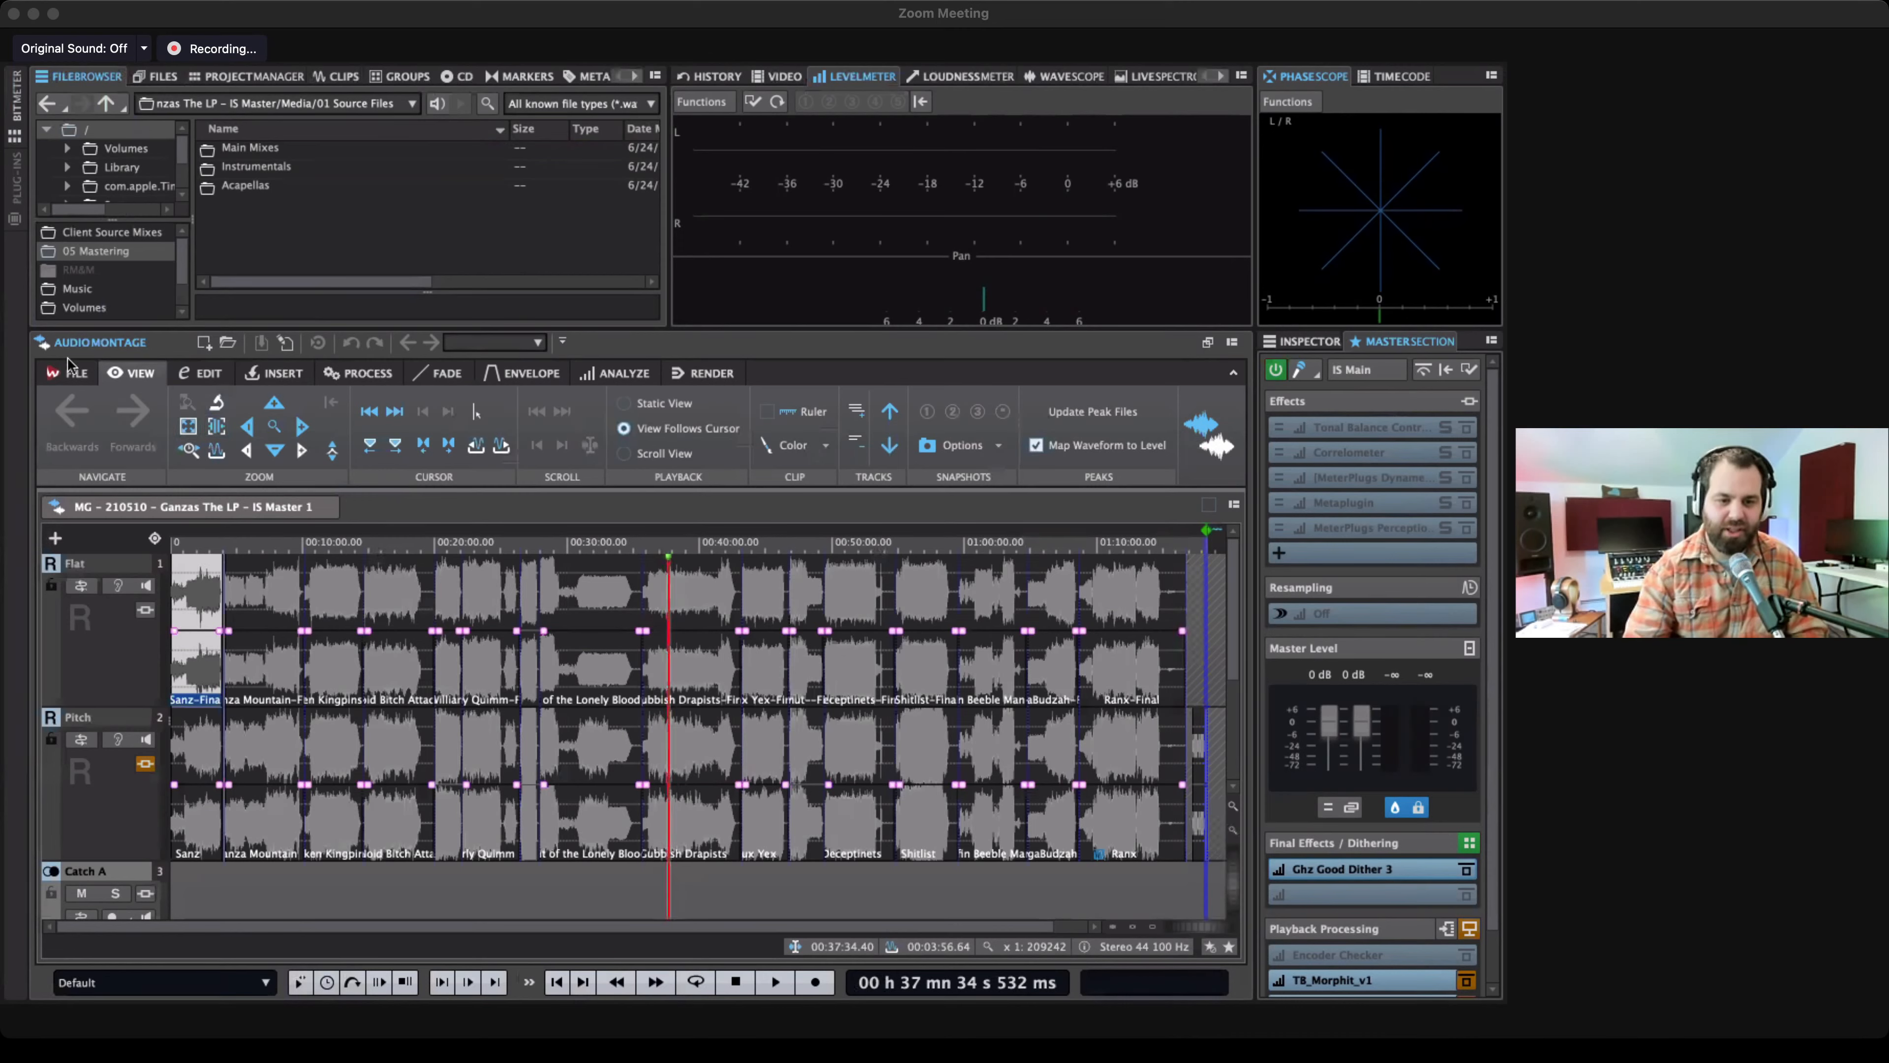
Open the recent batch processors IS 44.1k PMs and IS Hi-Res PMs together, leaving out 96k Ingest.
{"action": "left_click", "coordinate": [71, 372]}
{"action": "mouse_move", "coordinate": [208, 444]}
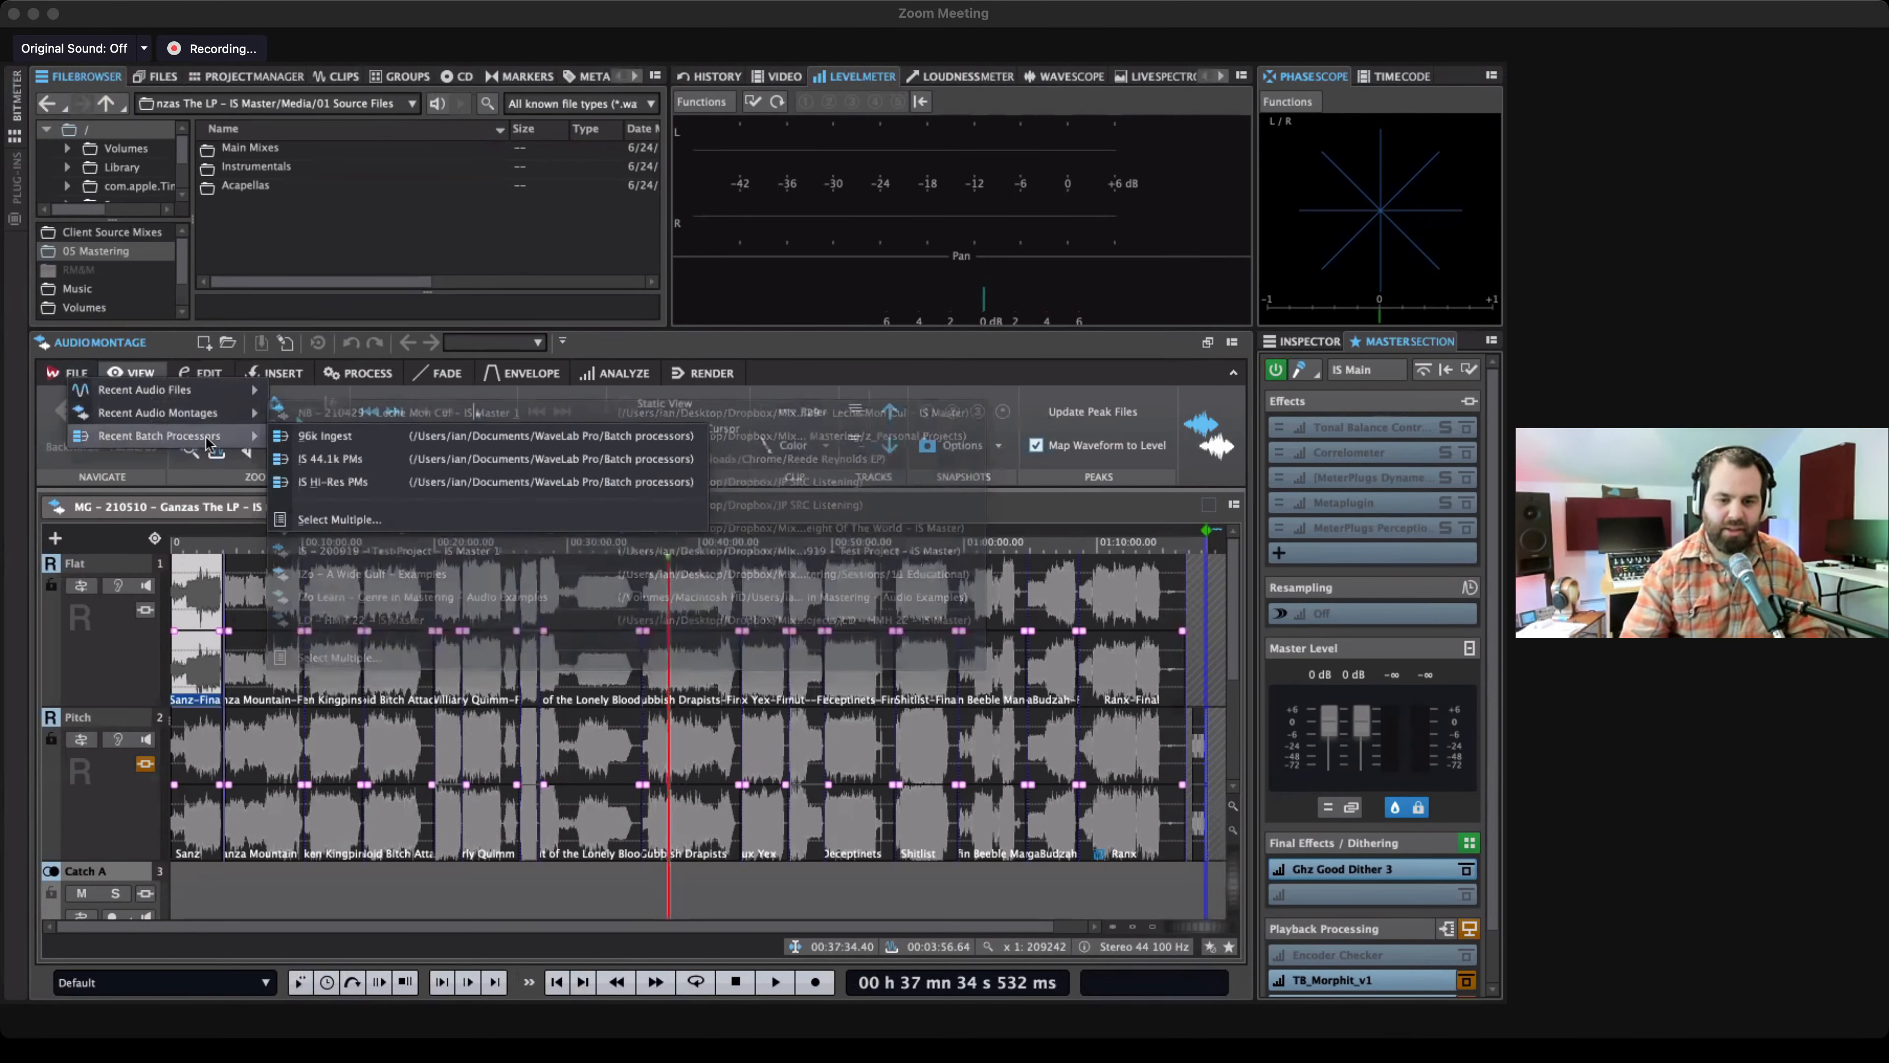
{"action": "left_click", "coordinate": [349, 522]}
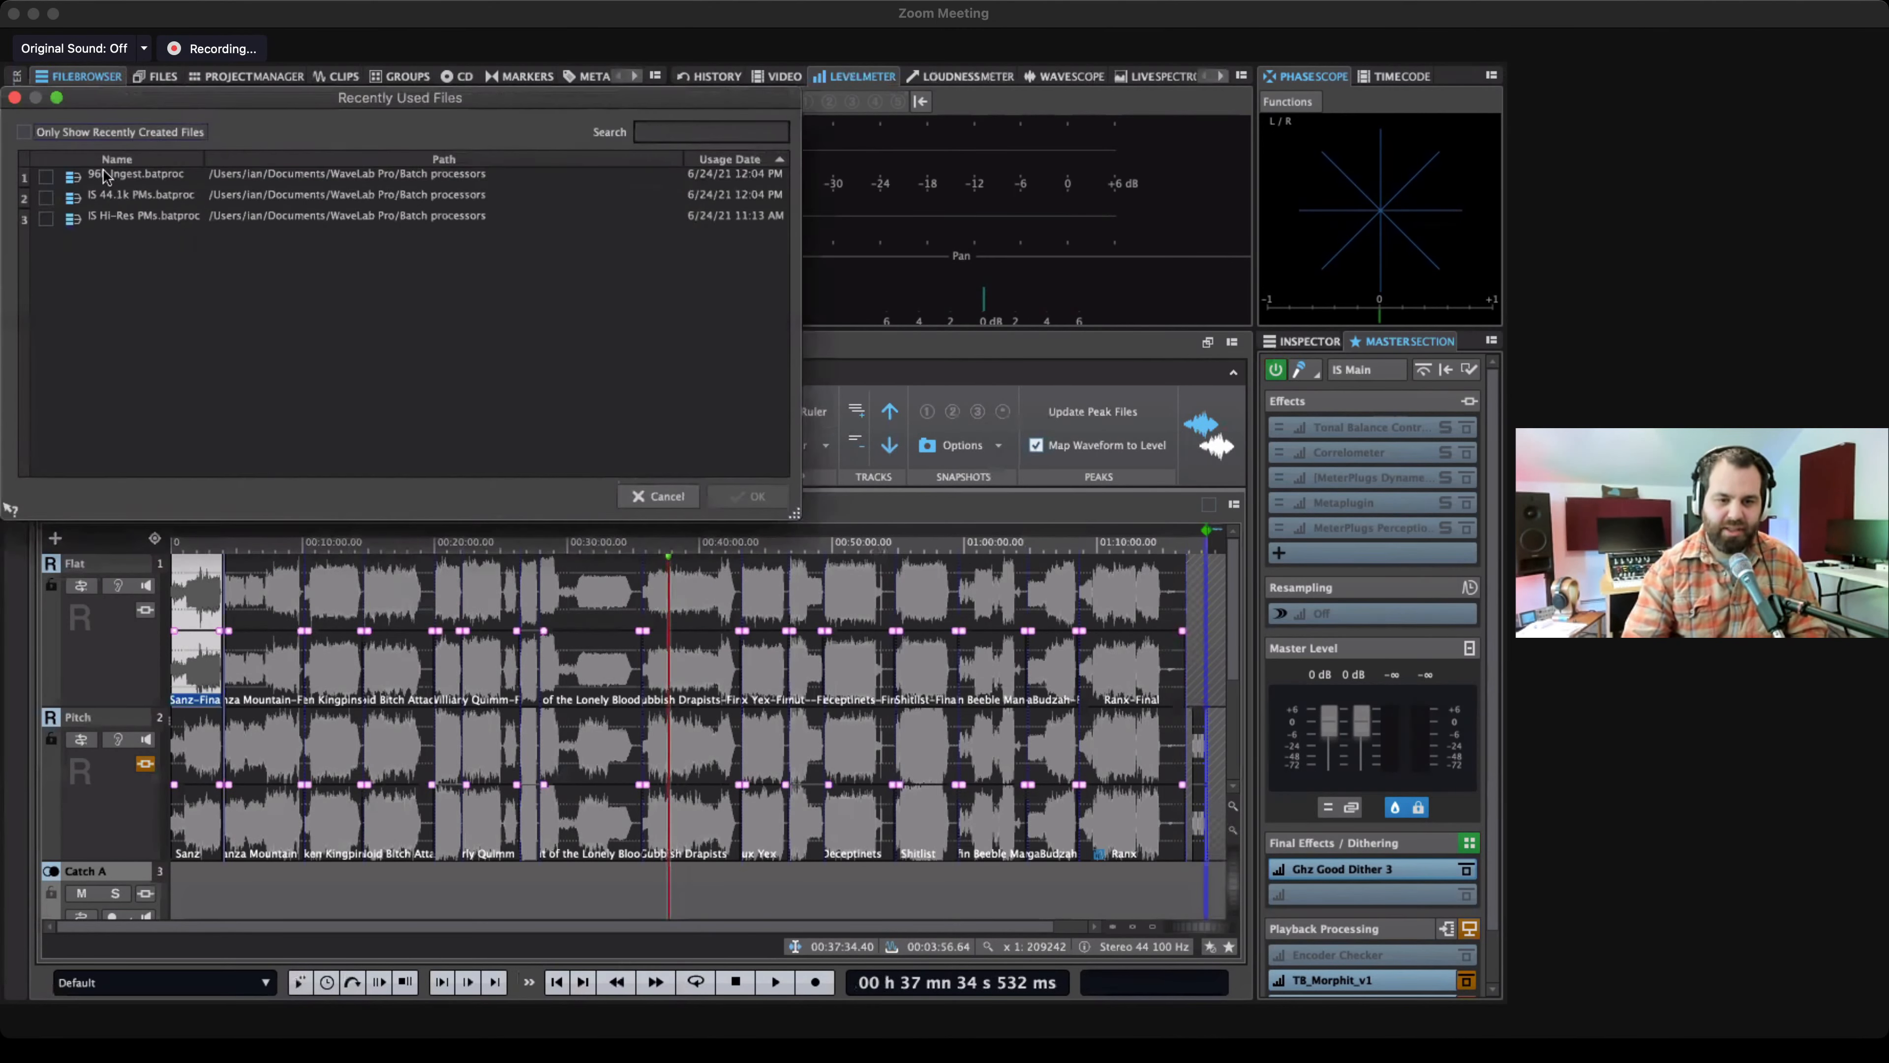
{"action": "left_click", "coordinate": [46, 197]}
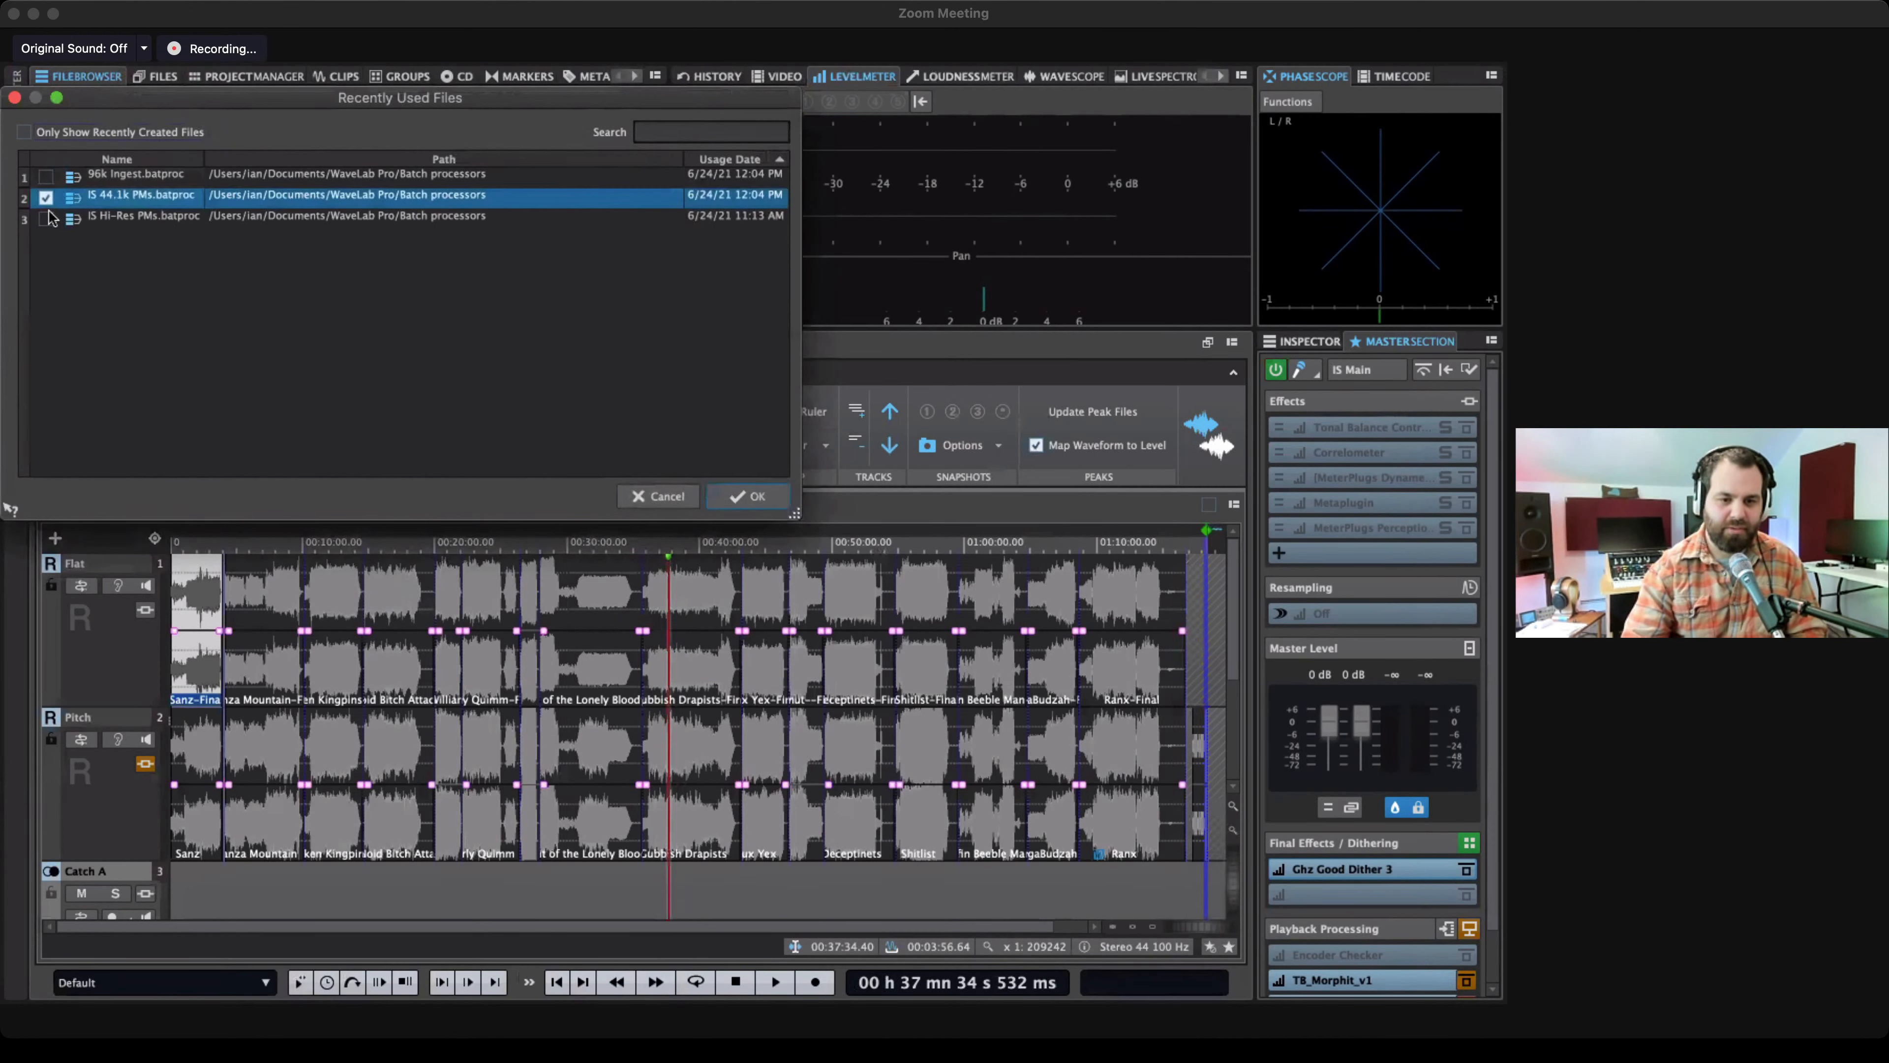
{"action": "left_click", "coordinate": [46, 217]}
{"action": "left_click", "coordinate": [748, 495]}
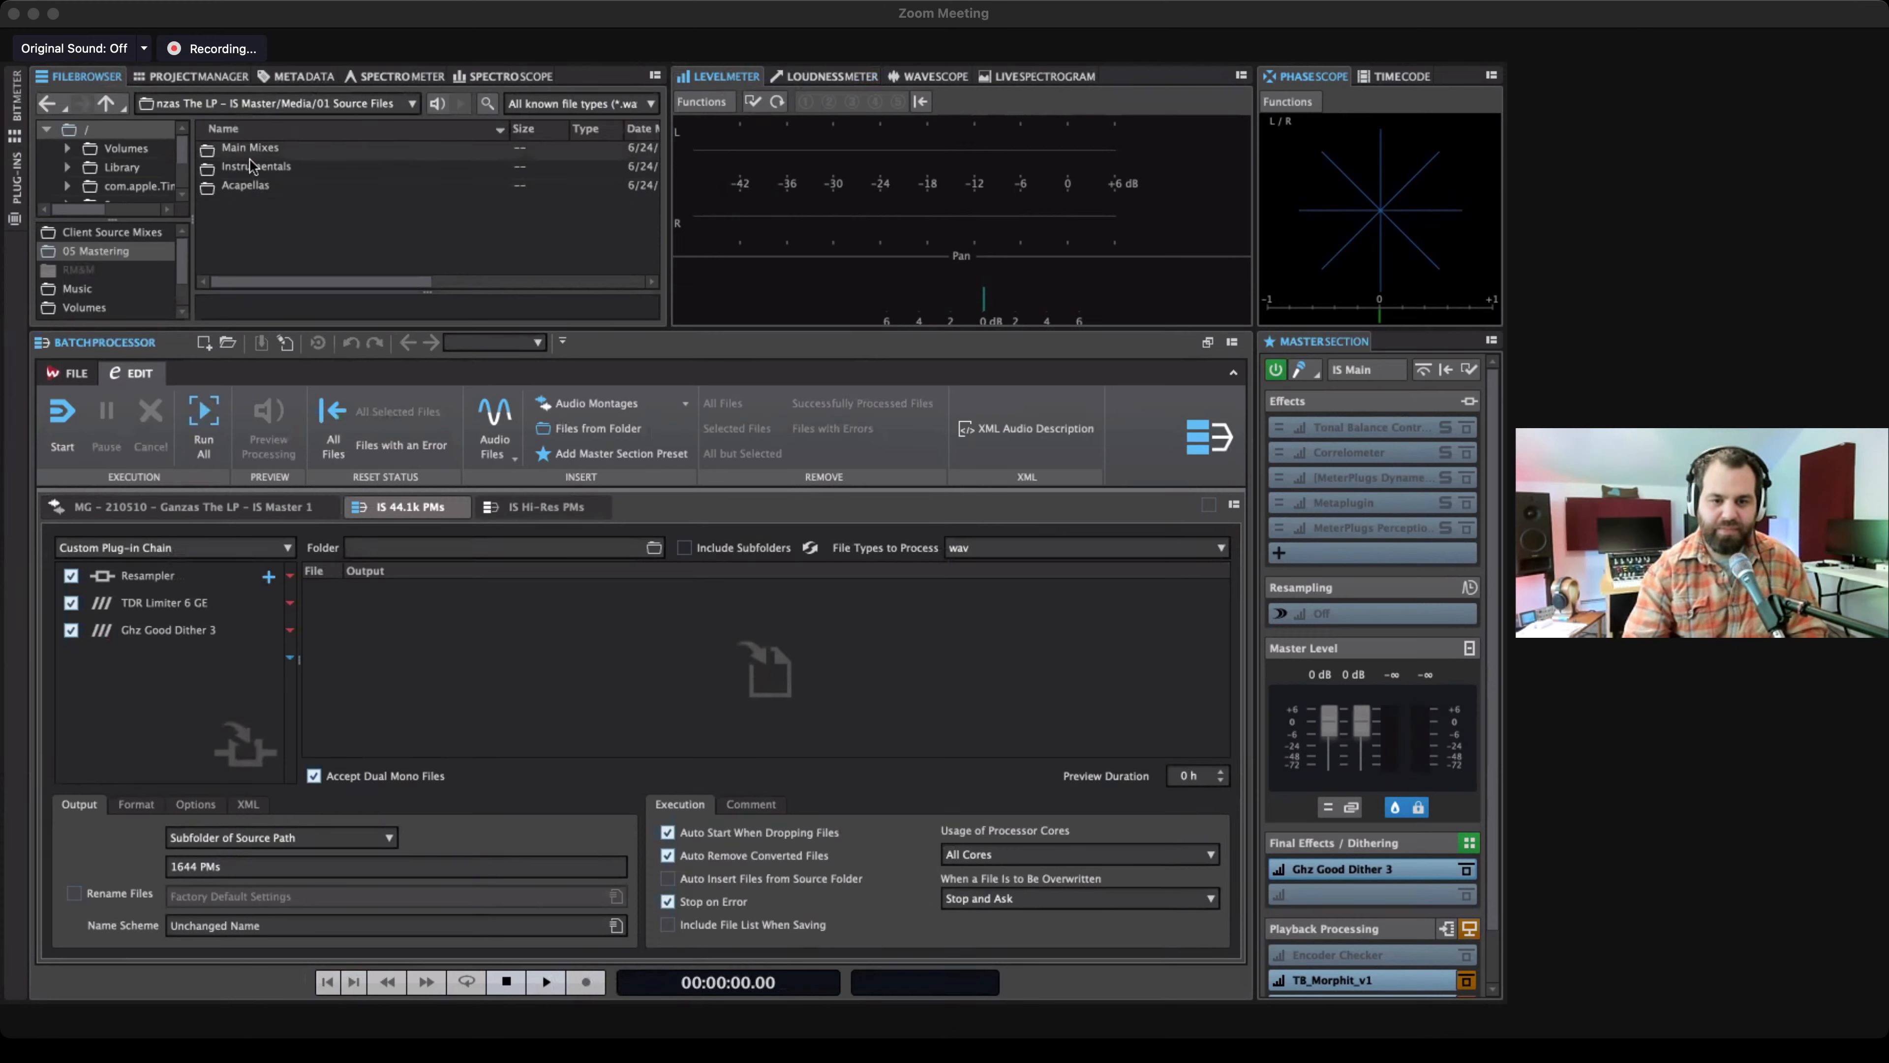
Browse from the project's source files to the Archival folder inside Masters/Production Masters.
{"action": "left_click", "coordinate": [104, 104]}
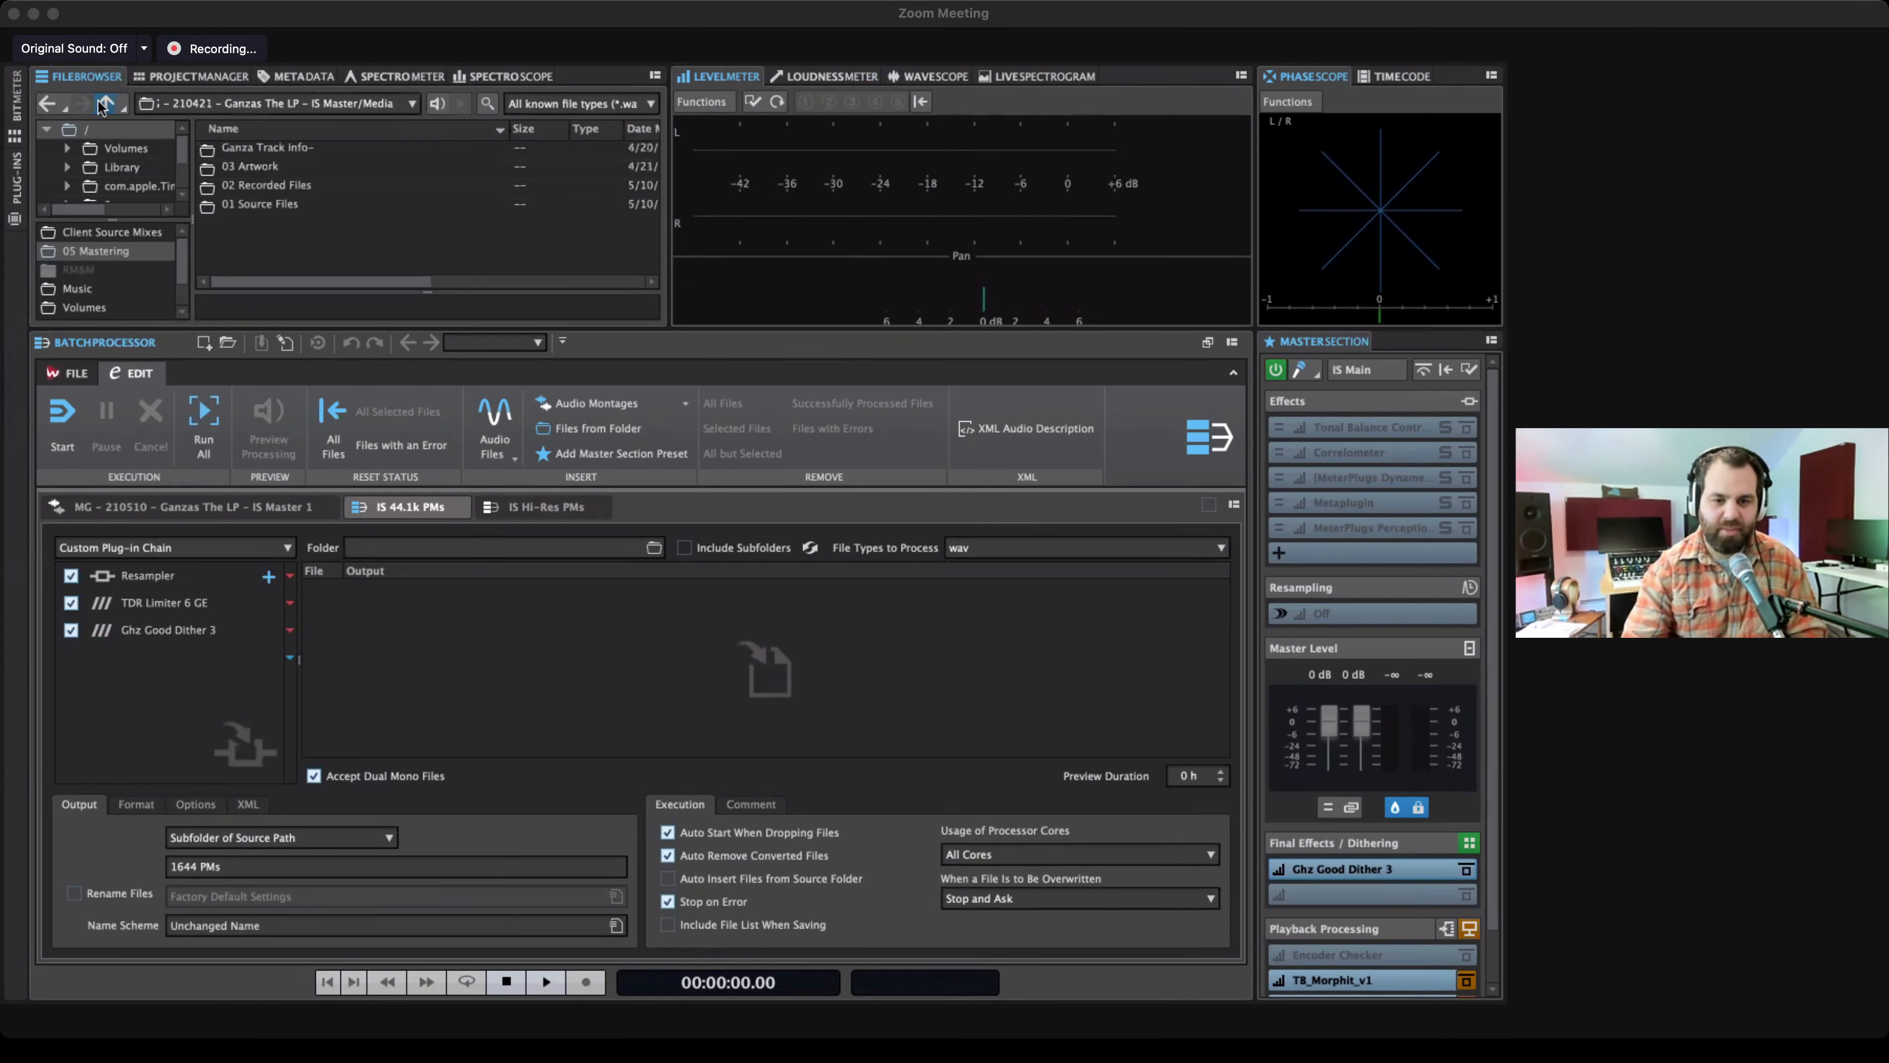
{"action": "left_click", "coordinate": [103, 106]}
{"action": "double_click", "coordinate": [258, 167]}
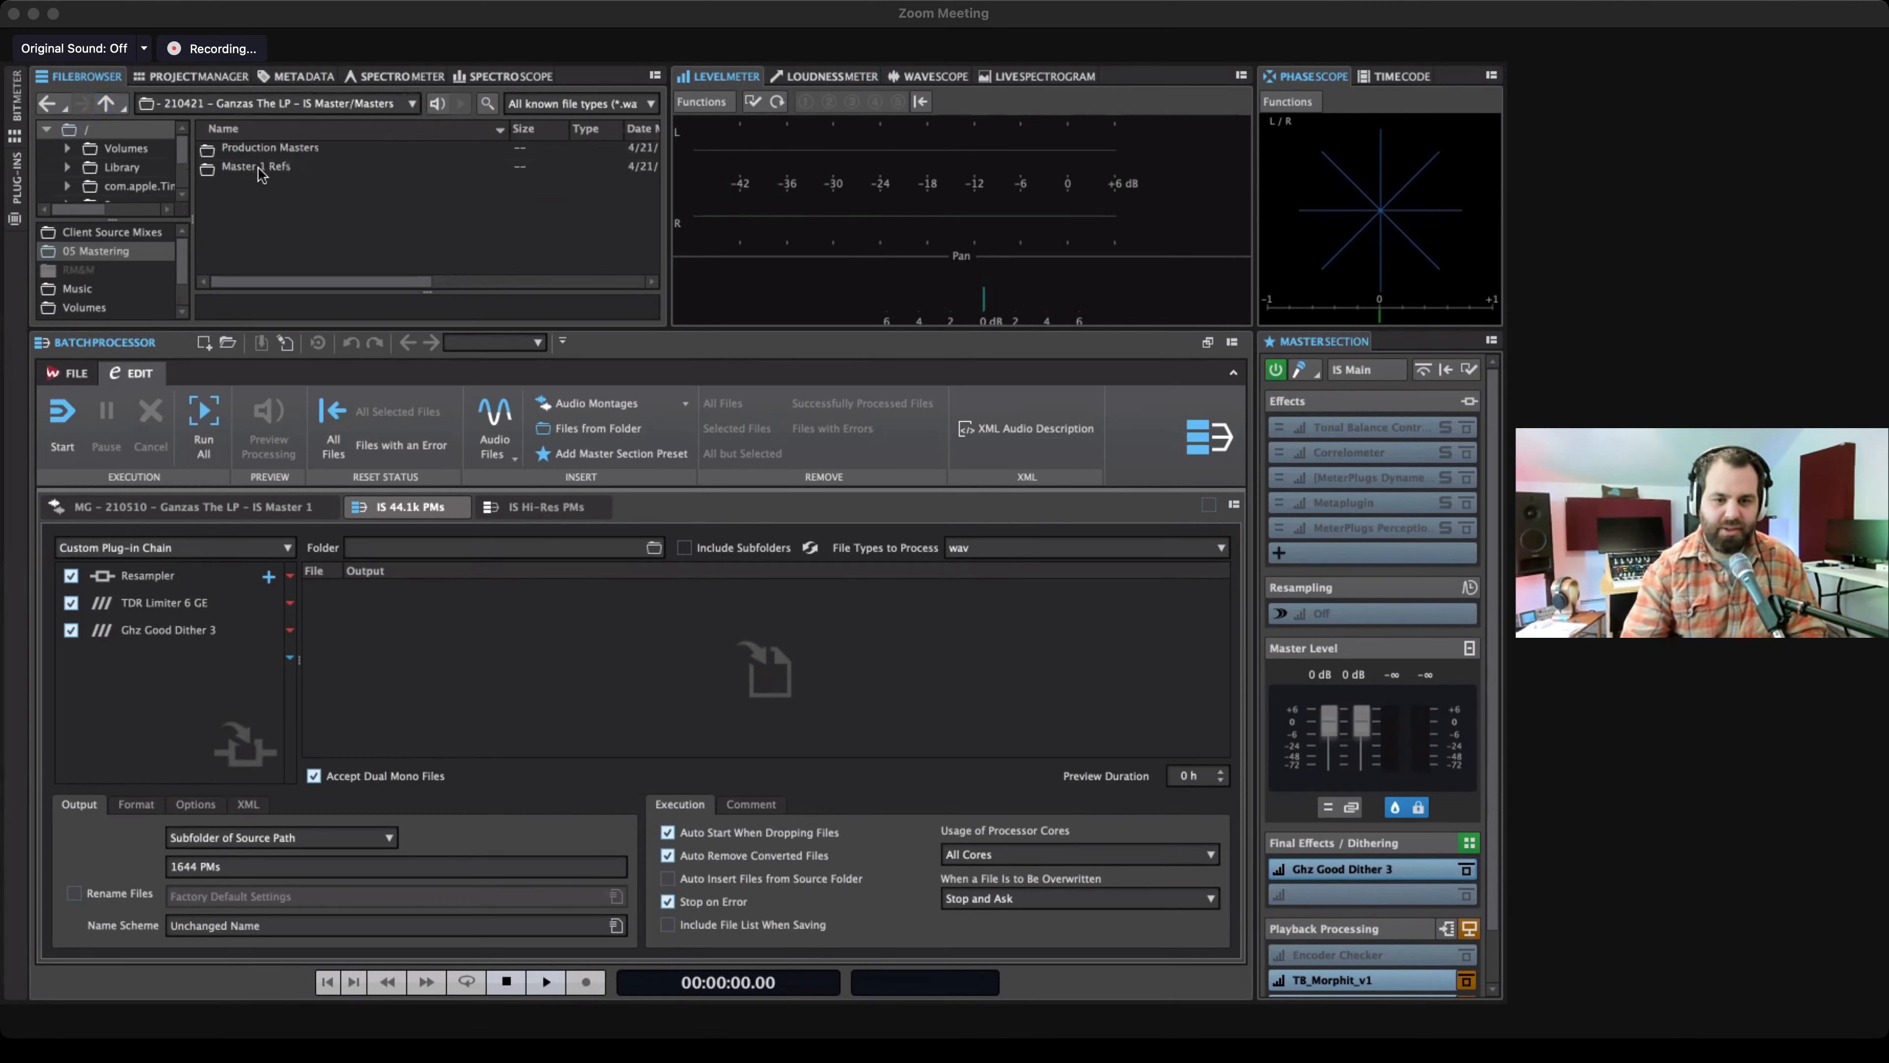
{"action": "double_click", "coordinate": [311, 149]}
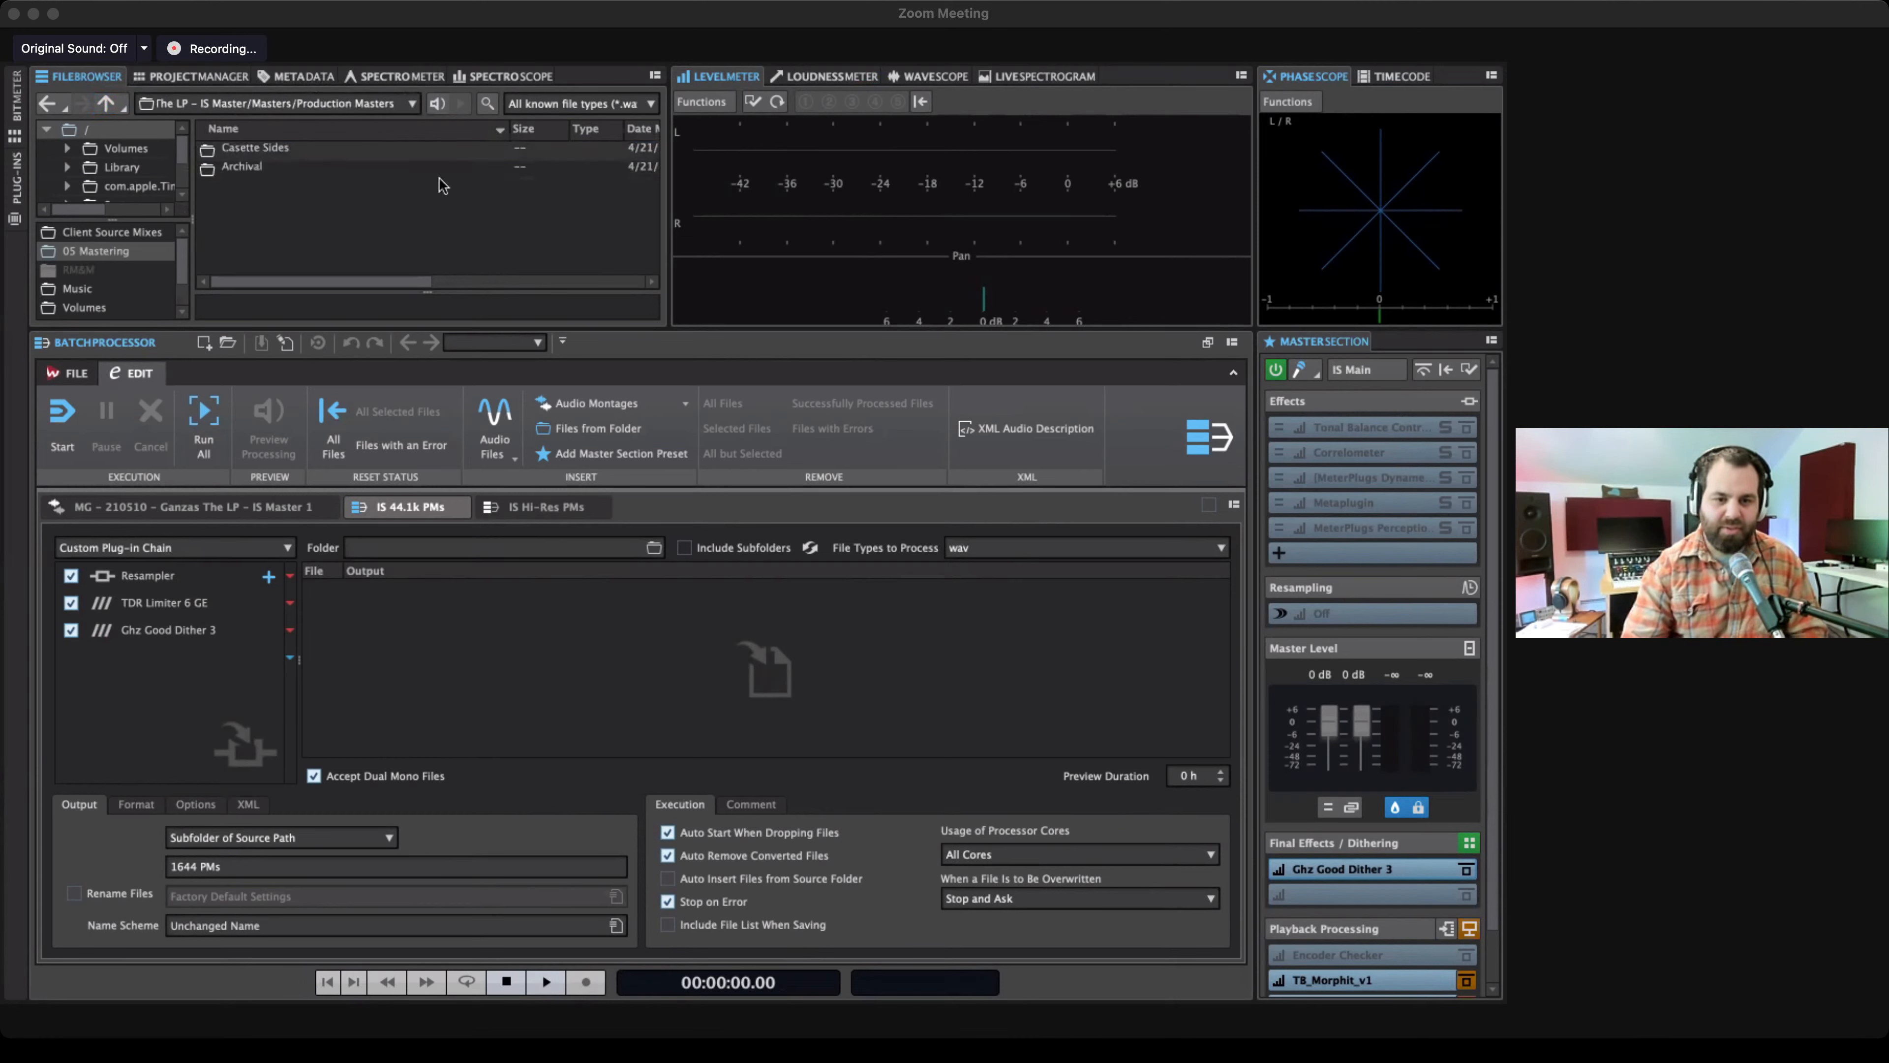
{"action": "double_click", "coordinate": [241, 167]}
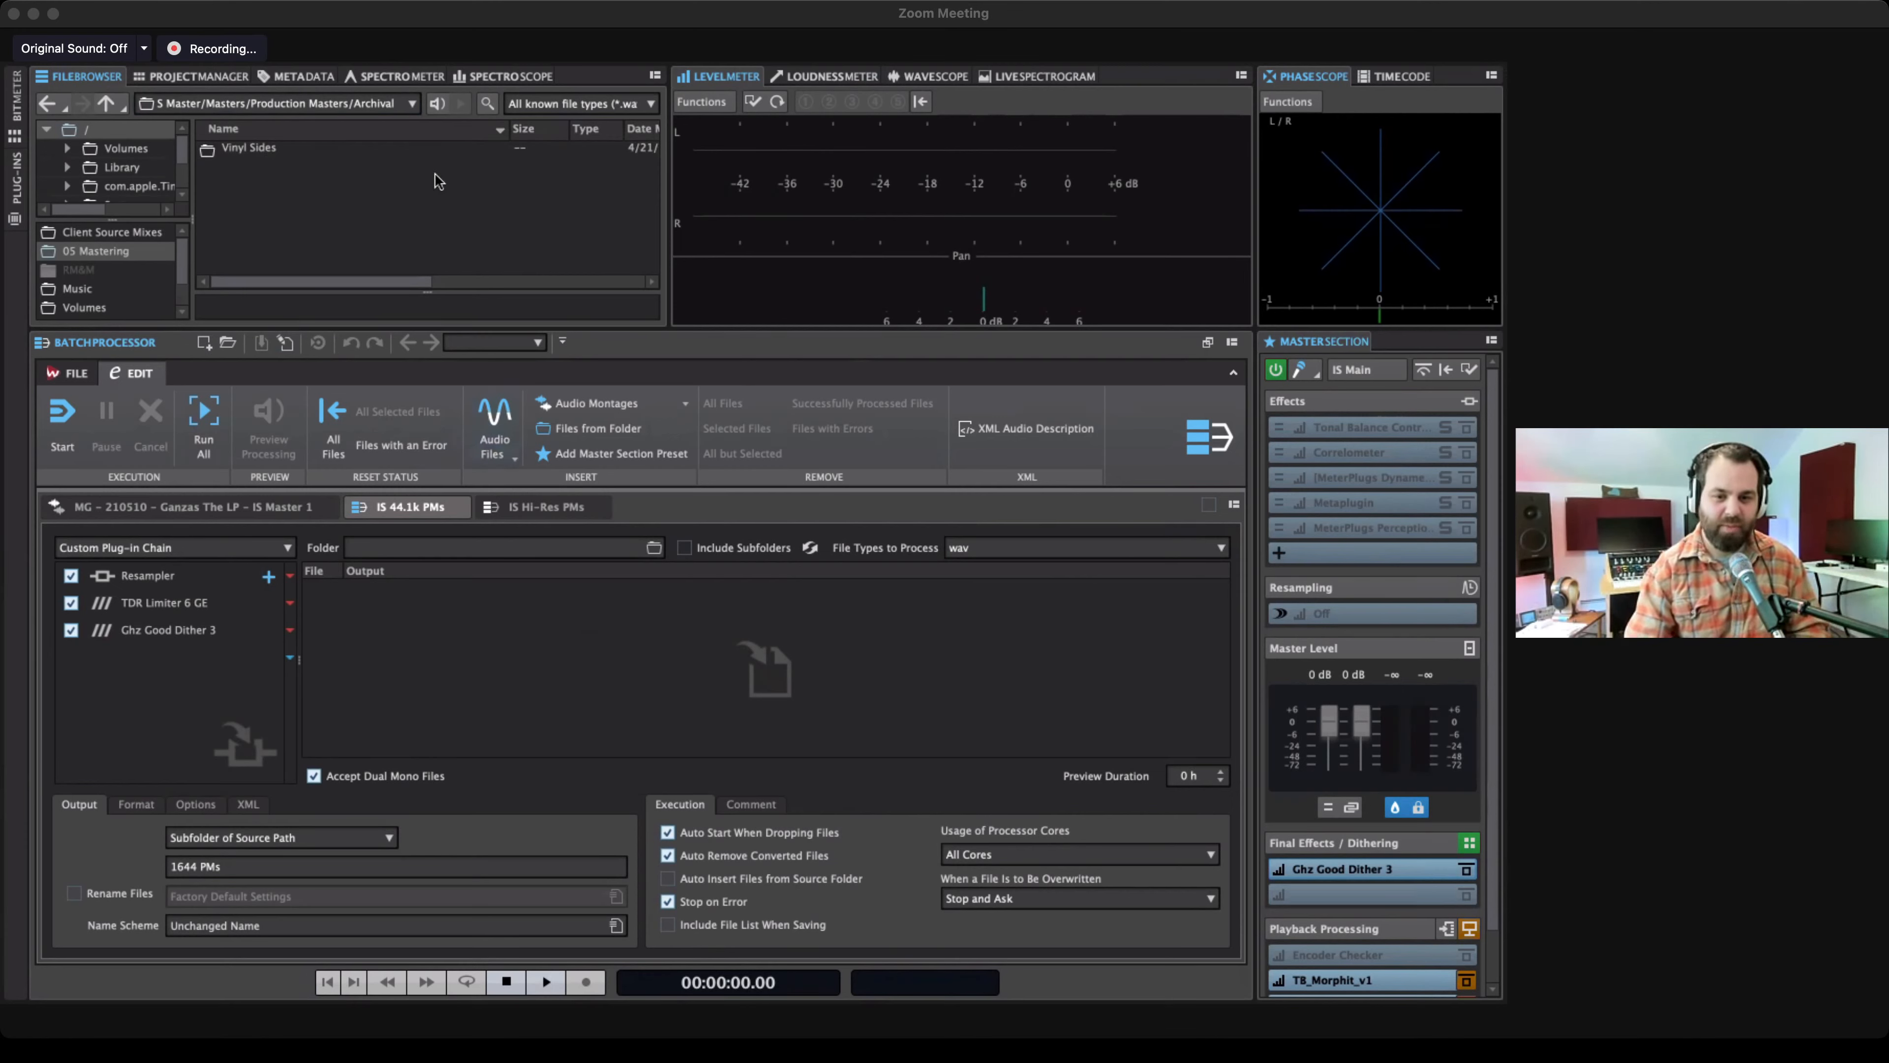
Switch to the IS Hi-Res PMs batch and show the Watch Folders tool window alongside the File Browser.
{"action": "left_click", "coordinate": [546, 507]}
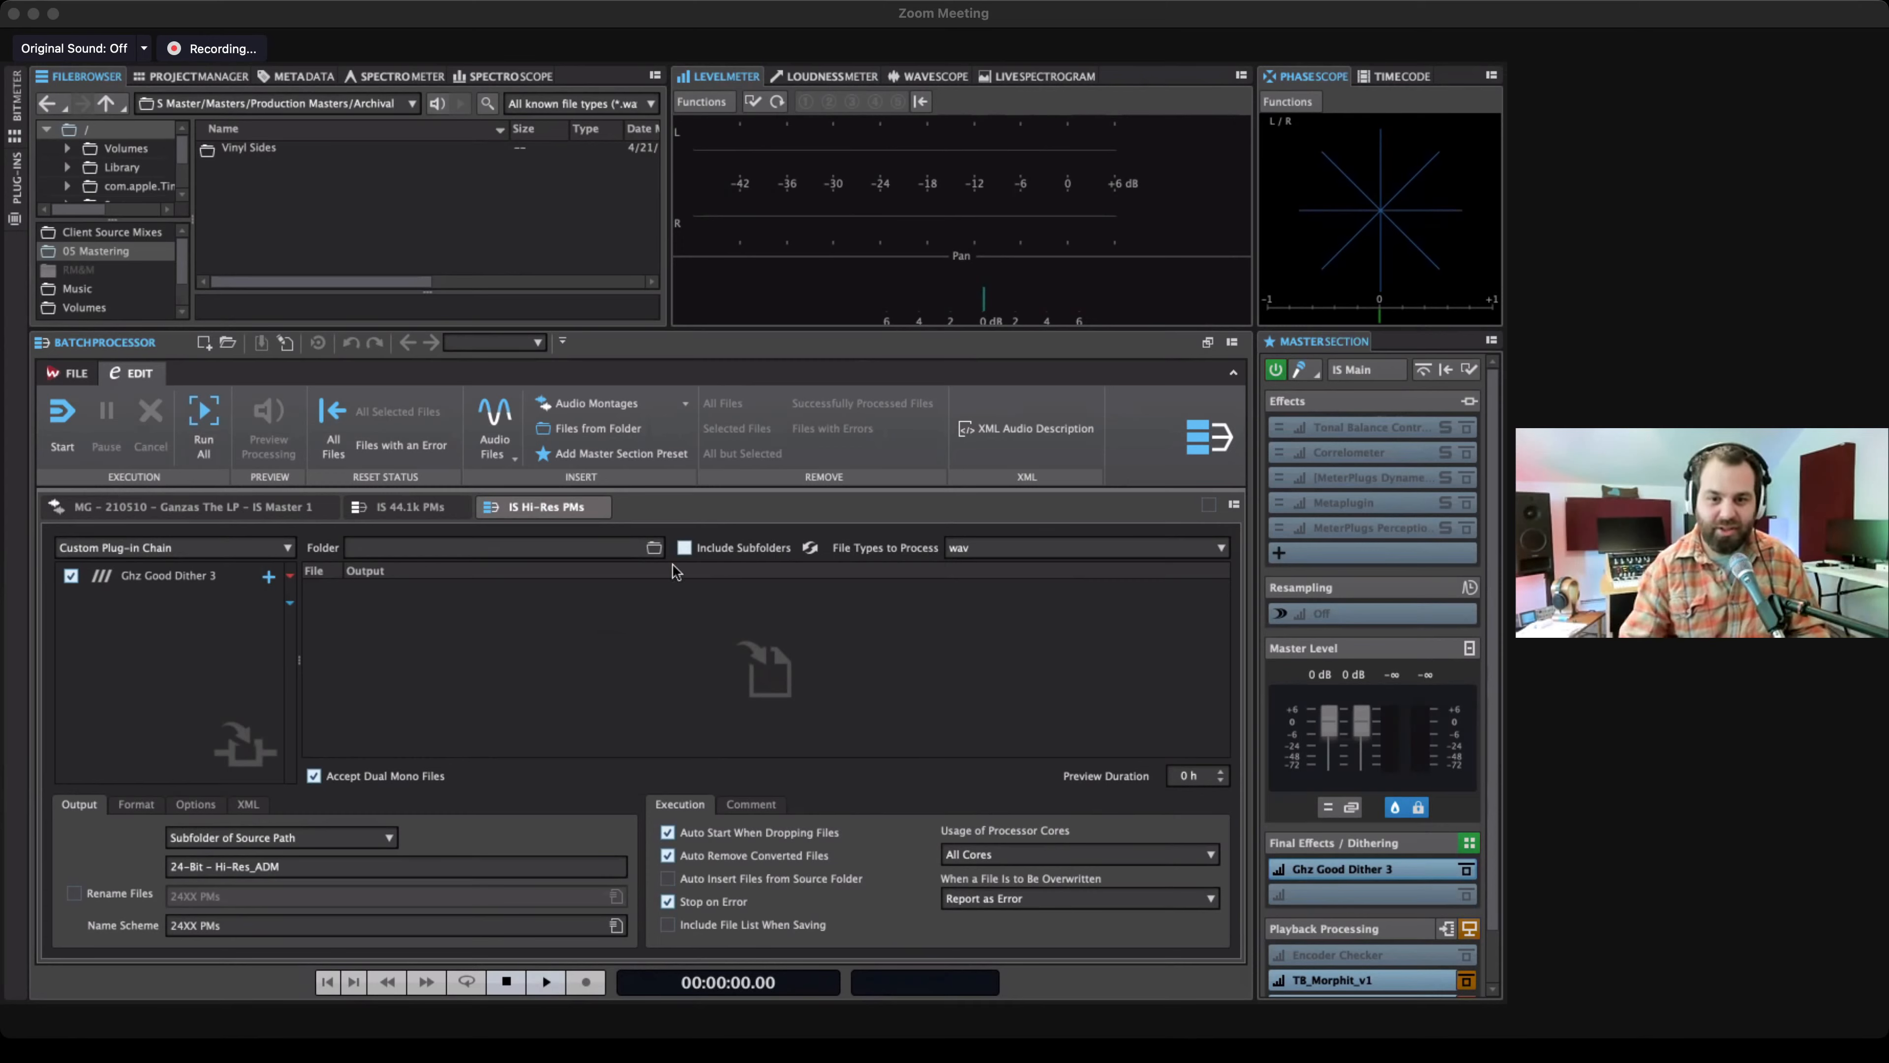
{"action": "right_click", "coordinate": [298, 71]}
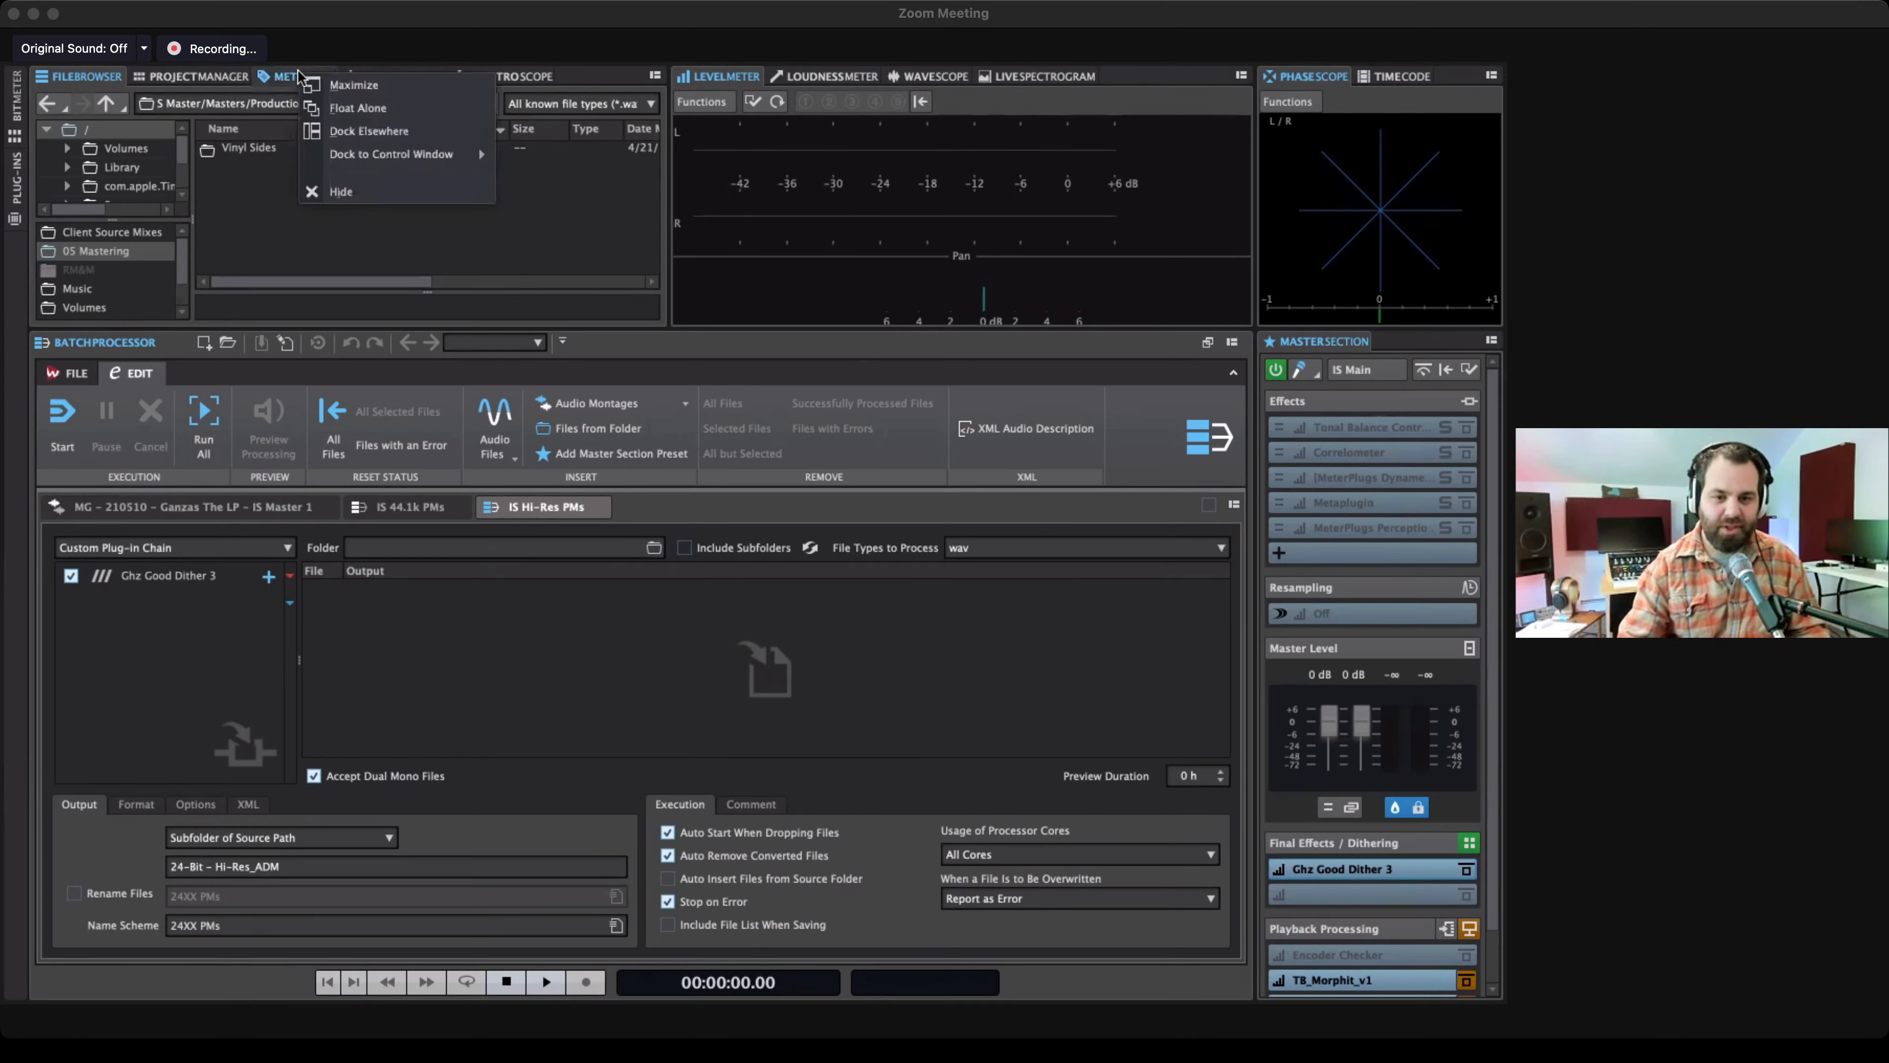
{"action": "mouse_move", "coordinate": [394, 153]}
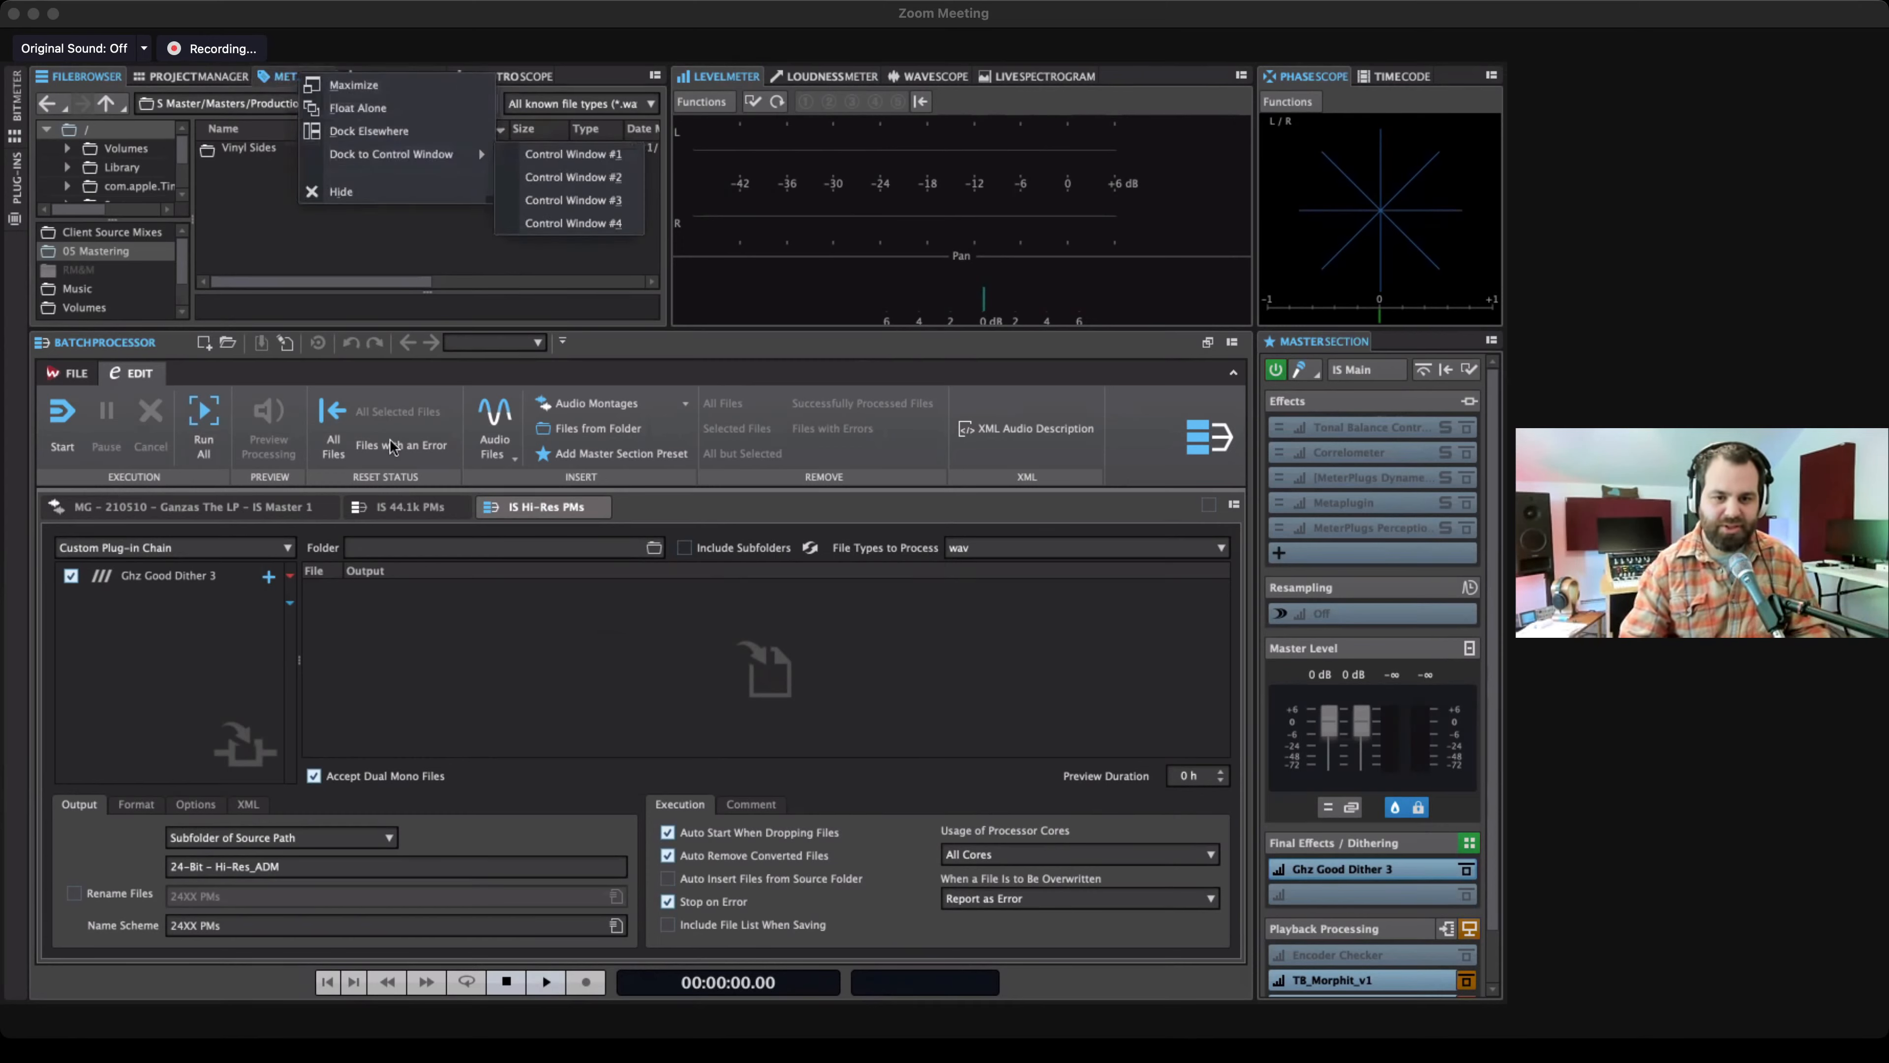
{"action": "left_click", "coordinate": [373, 245]}
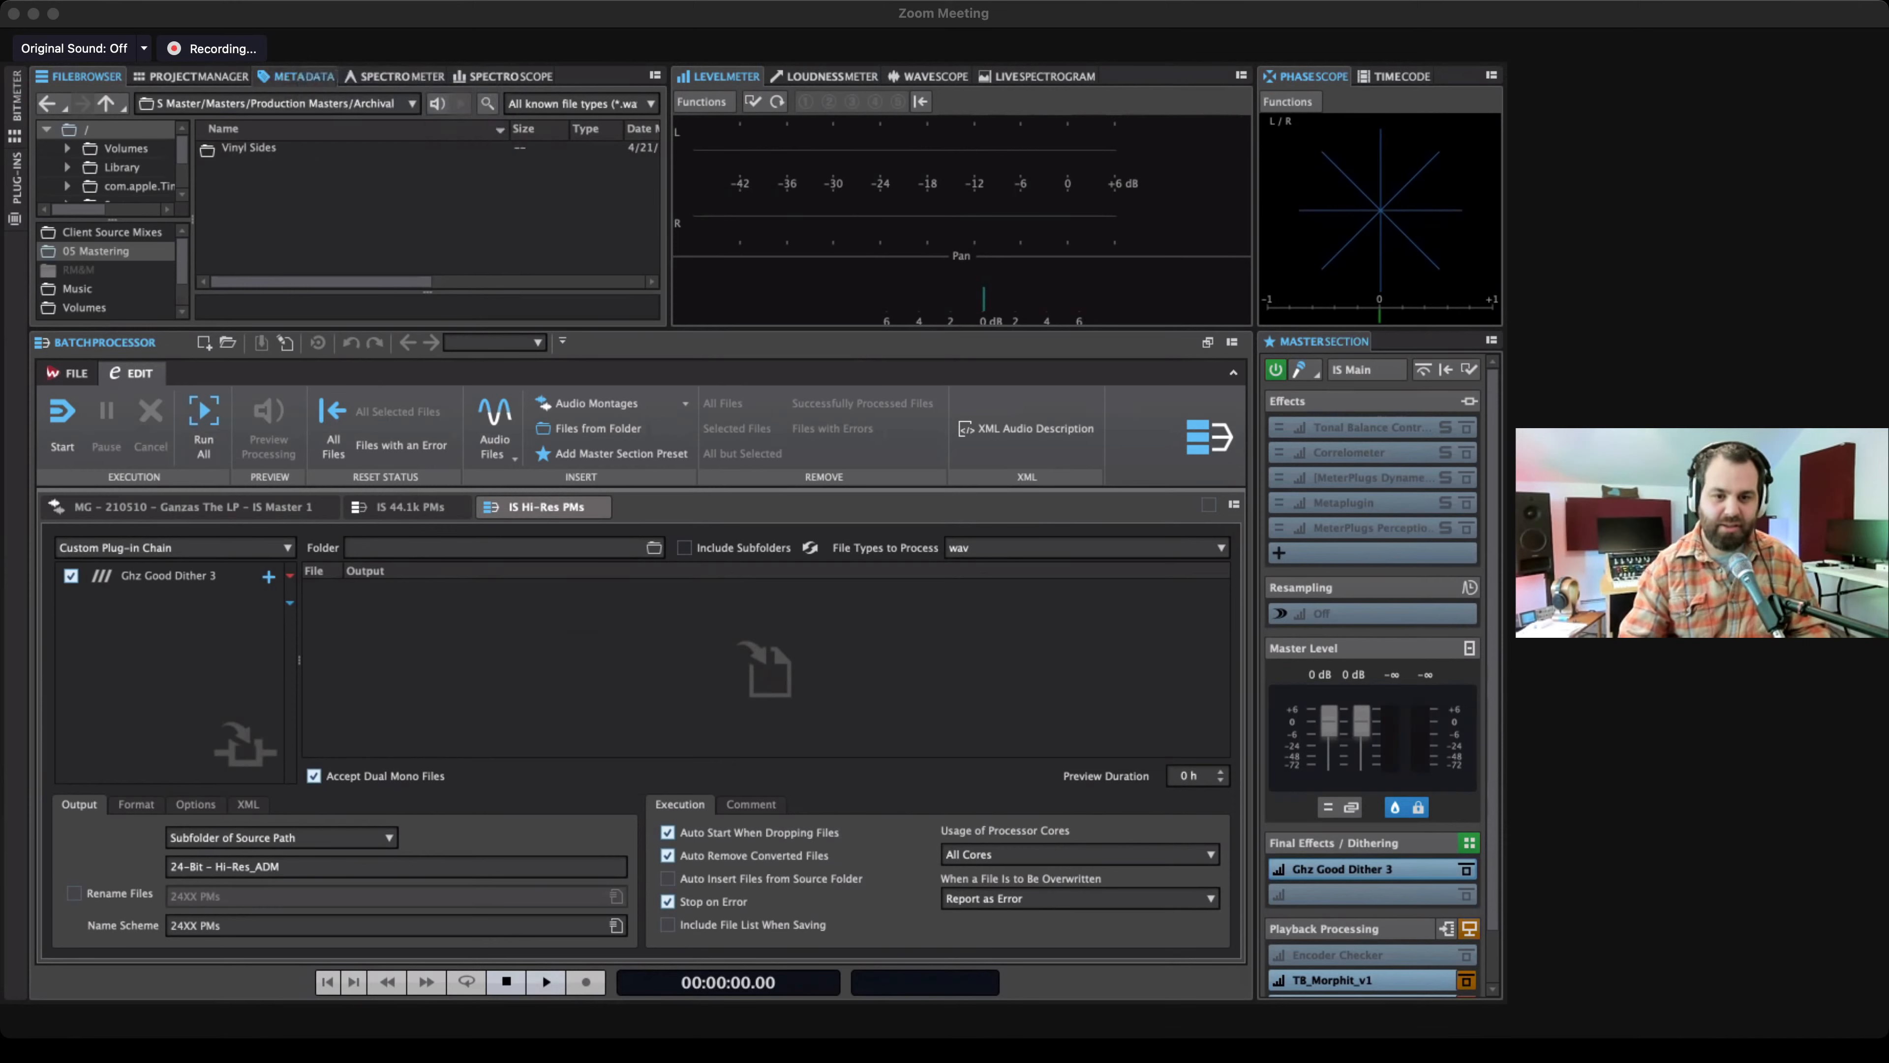
{"action": "left_click", "coordinate": [362, 70]}
{"action": "left_click", "coordinate": [411, 545]}
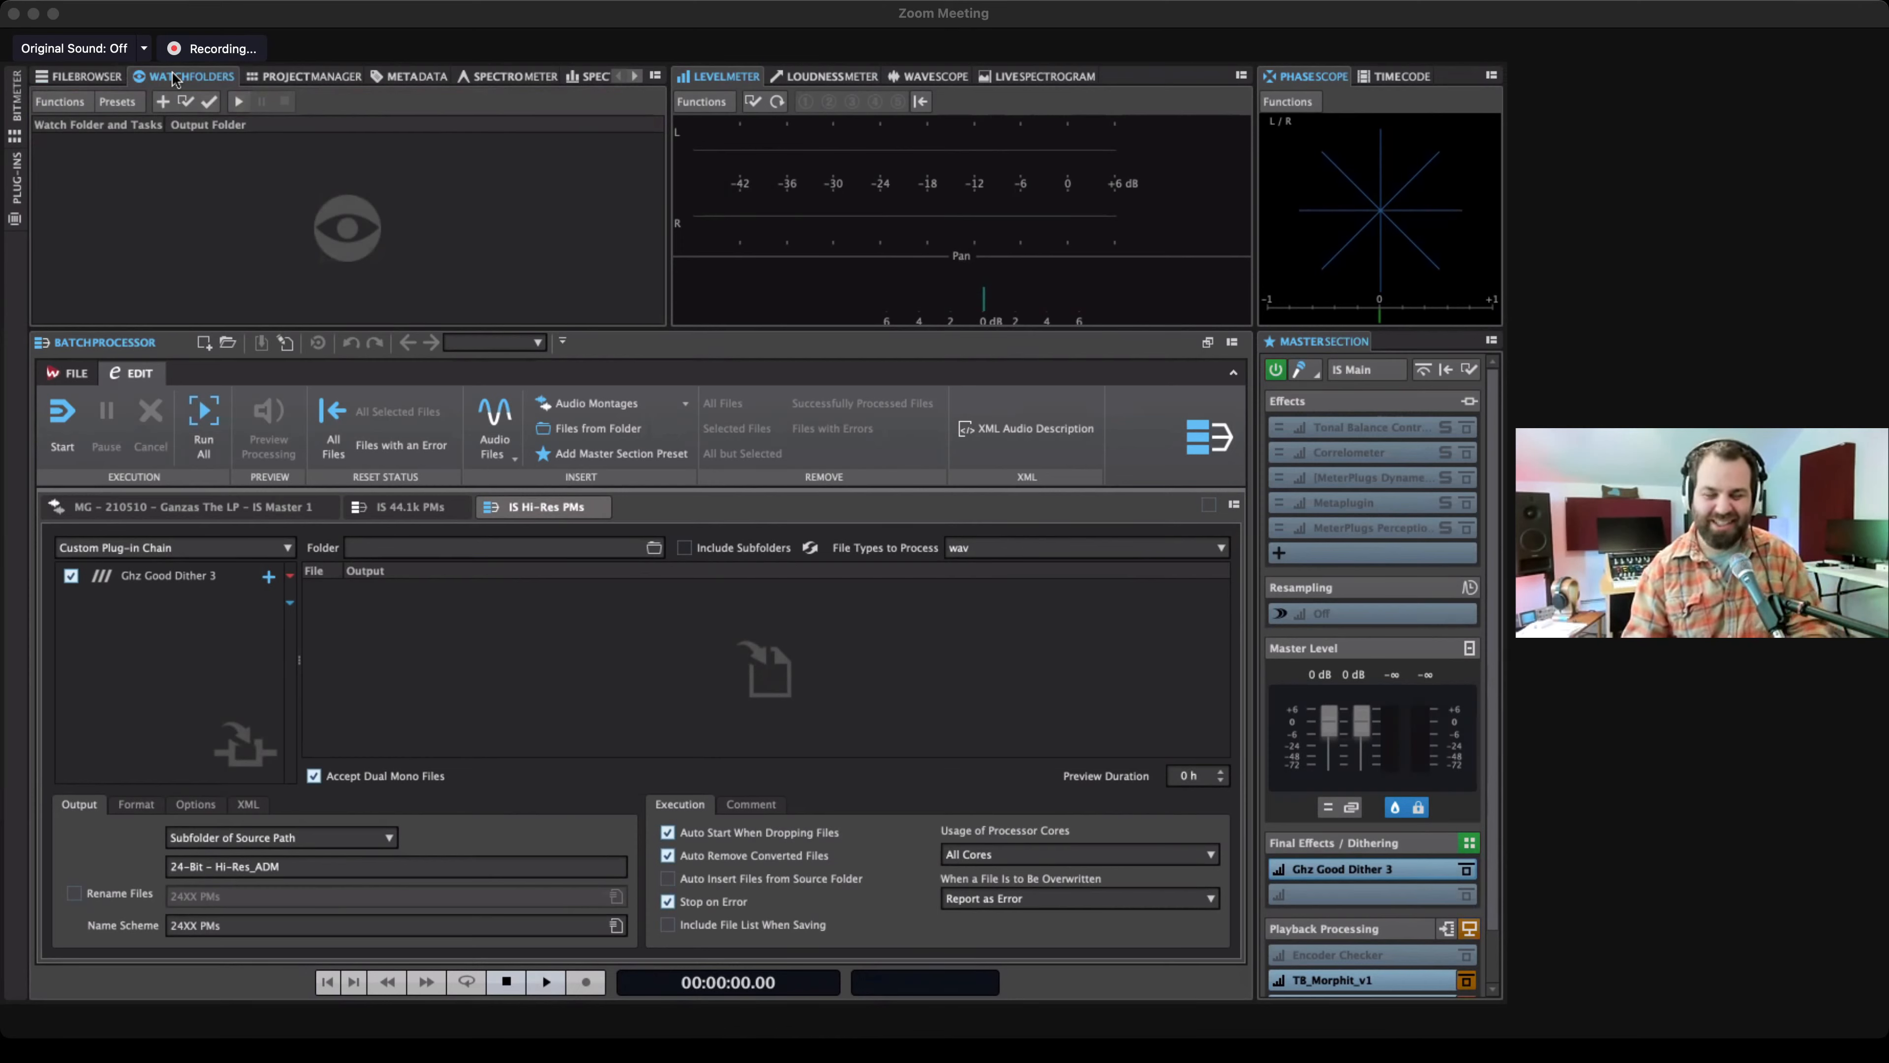
Start a new watch folder task with a new Desktop folder named Test Watch Folder as its location.
{"action": "left_click", "coordinate": [160, 102]}
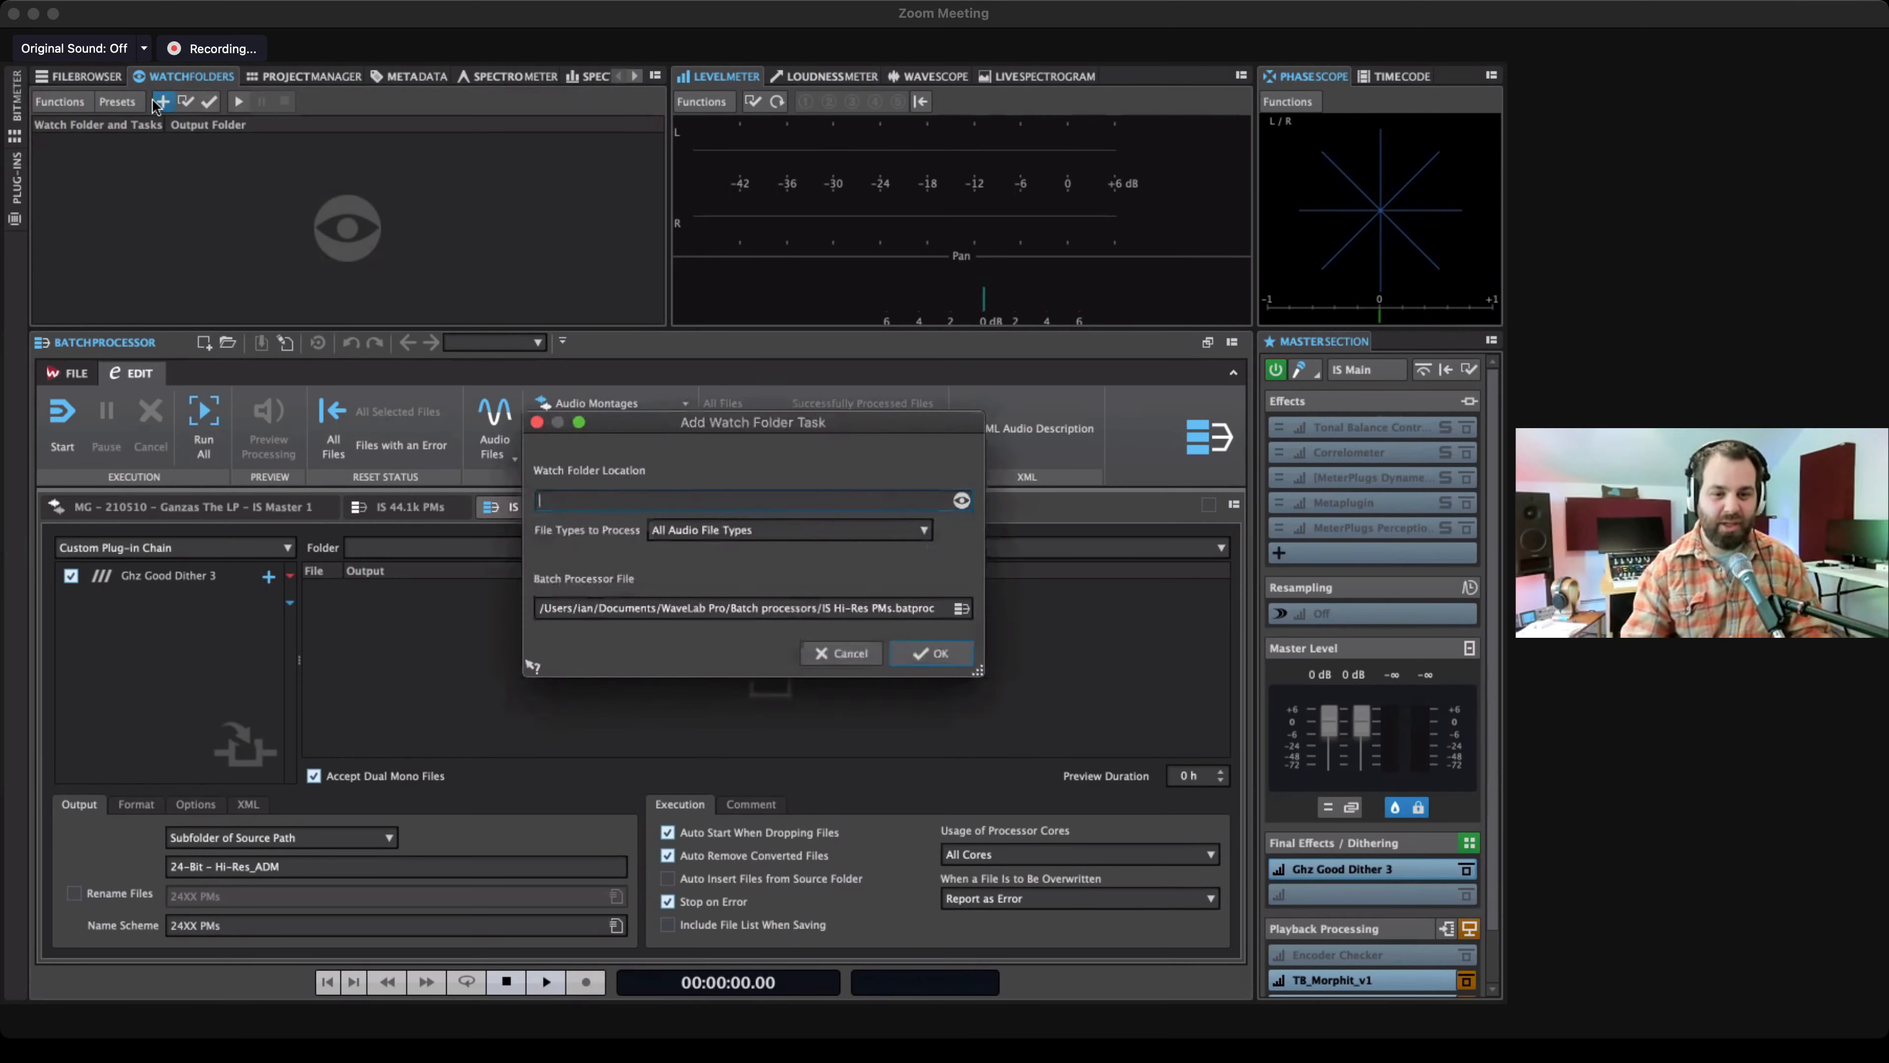
{"action": "left_click_drag", "start_coordinate": [798, 427], "coordinate": [793, 431]}
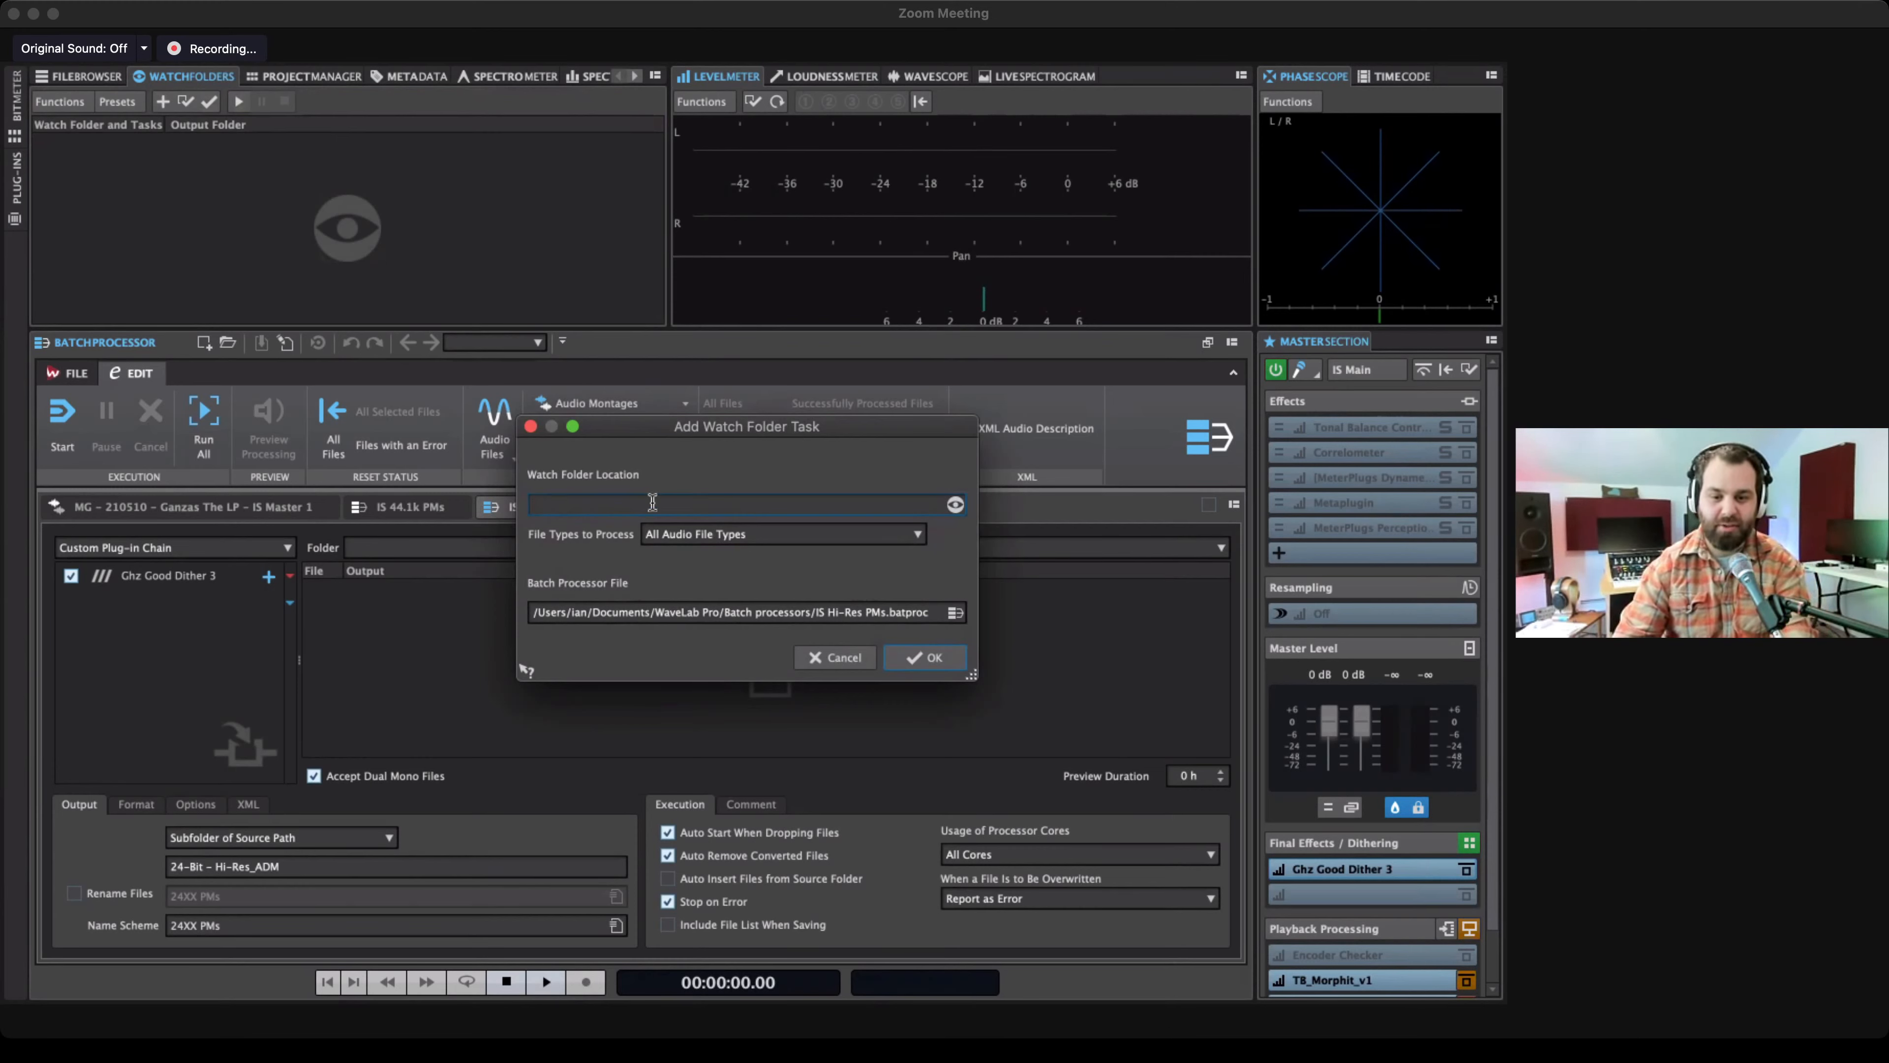
{"action": "left_click", "coordinate": [955, 505]}
{"action": "key", "text": "Escape"}
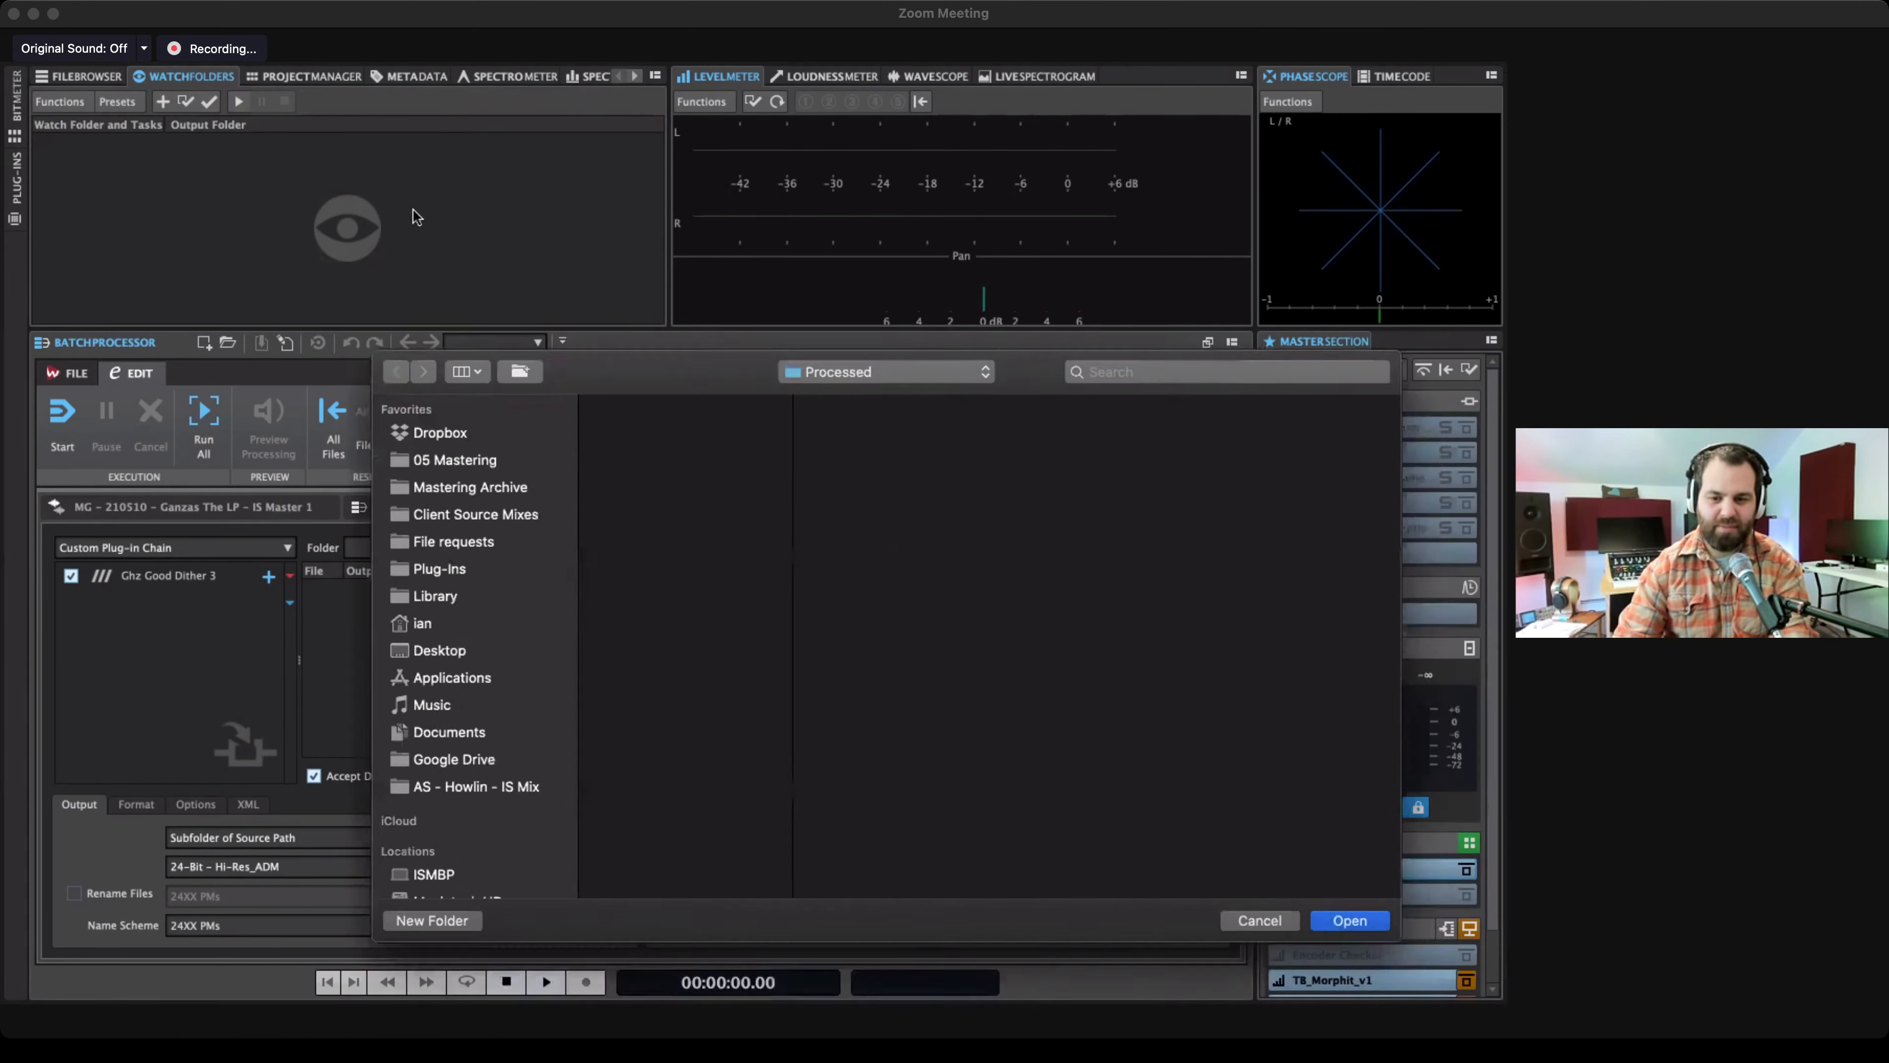
{"action": "left_click", "coordinate": [283, 497]}
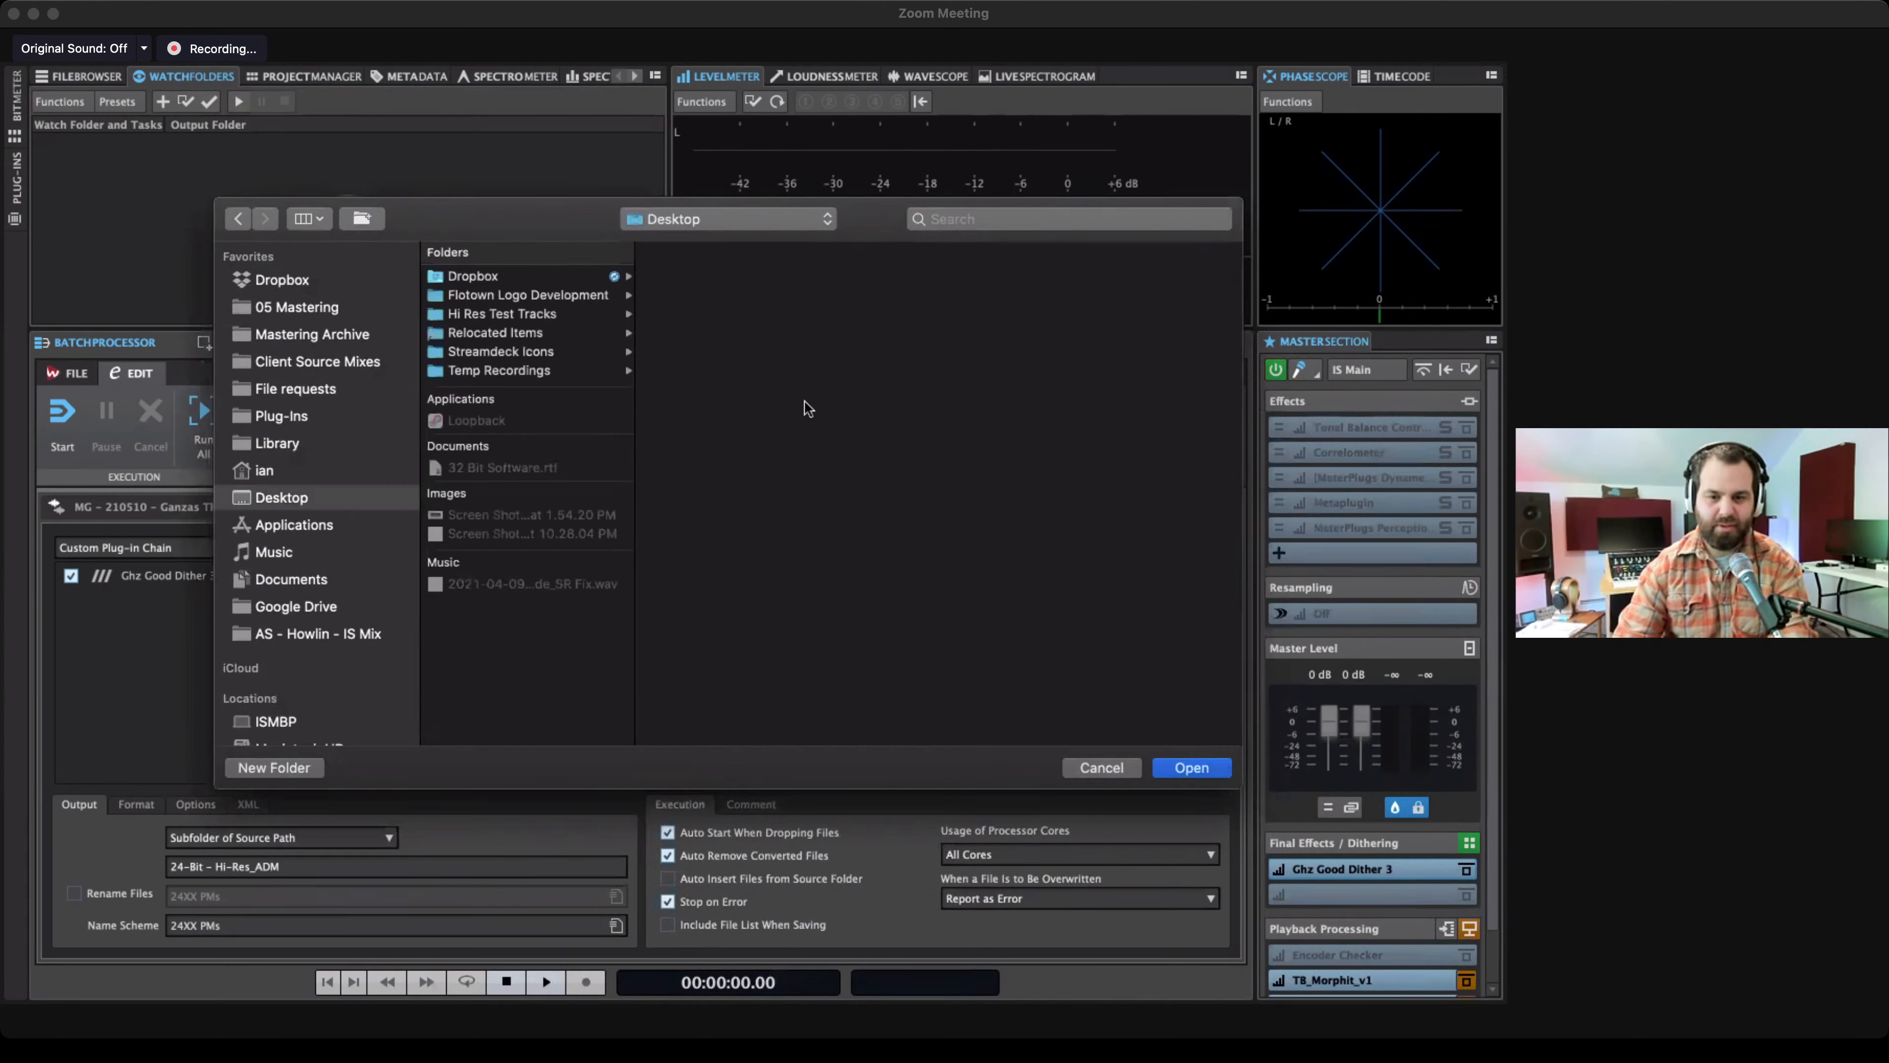
{"action": "left_click", "coordinate": [295, 762]}
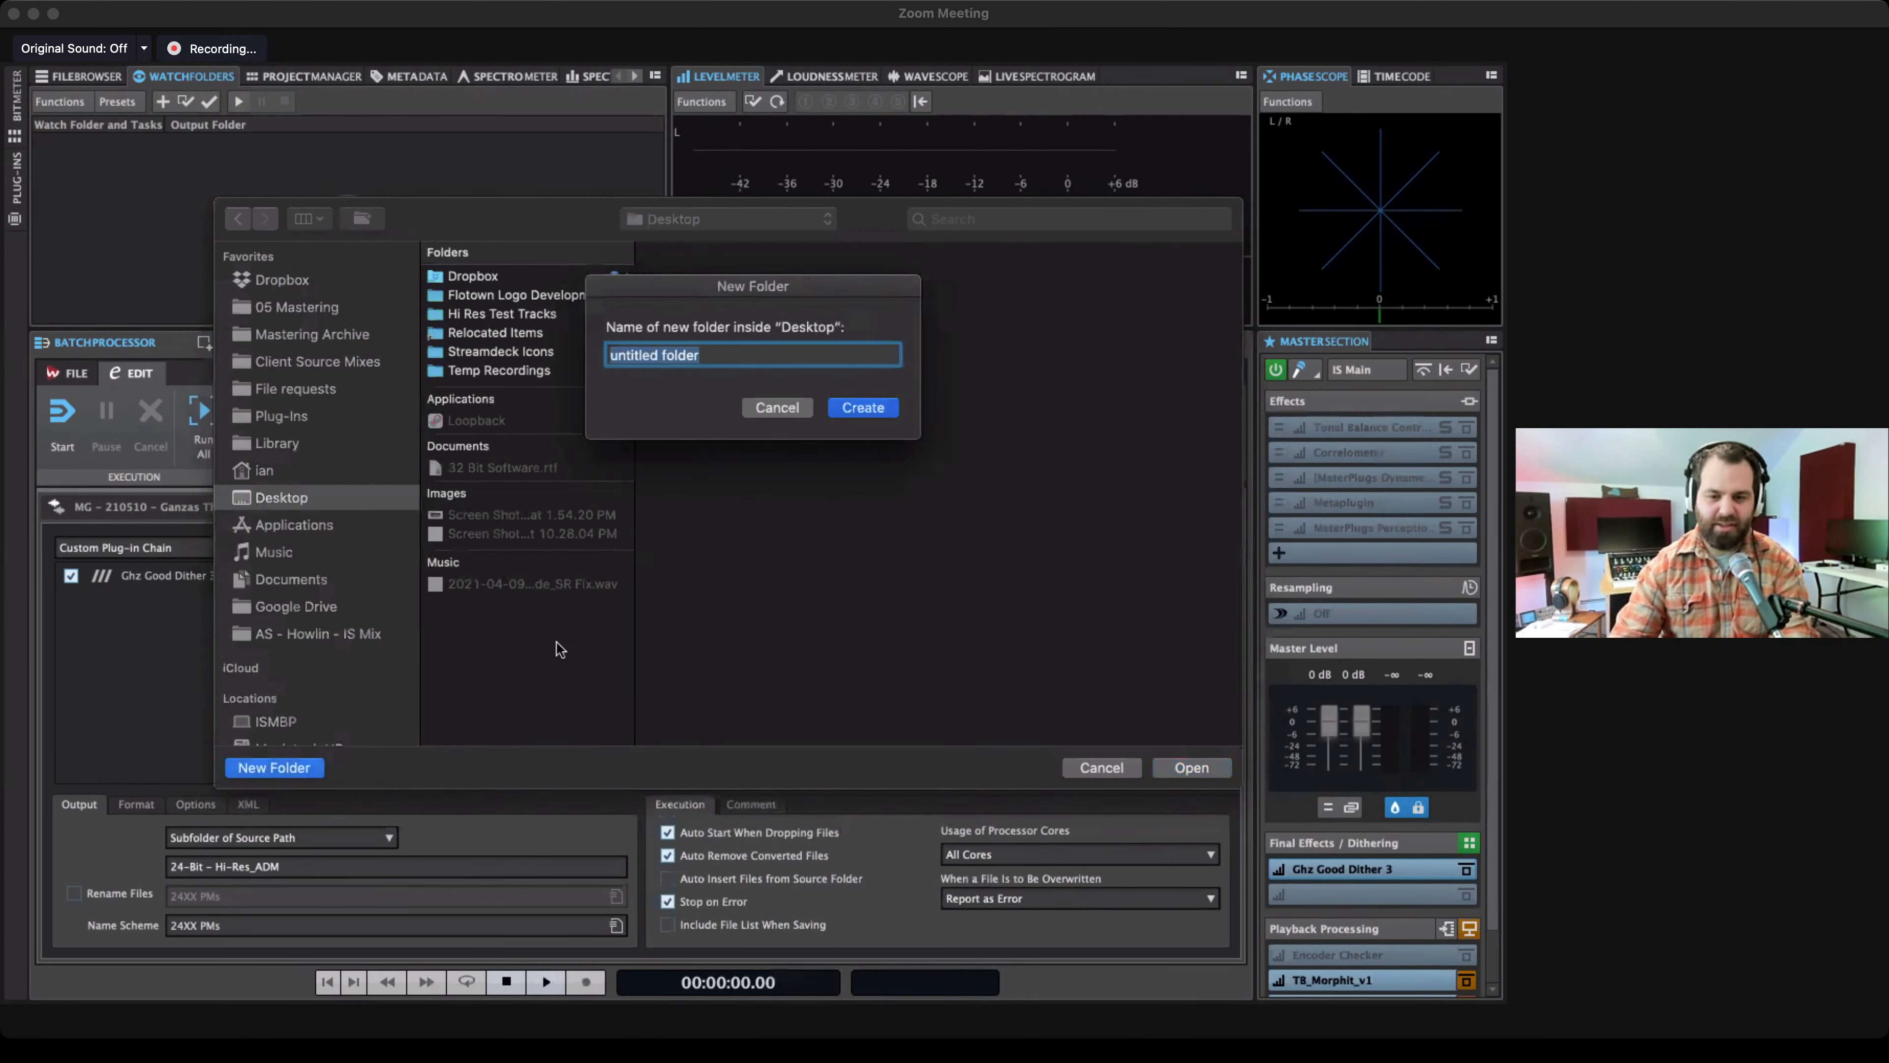
{"action": "type", "text": "Test W"}
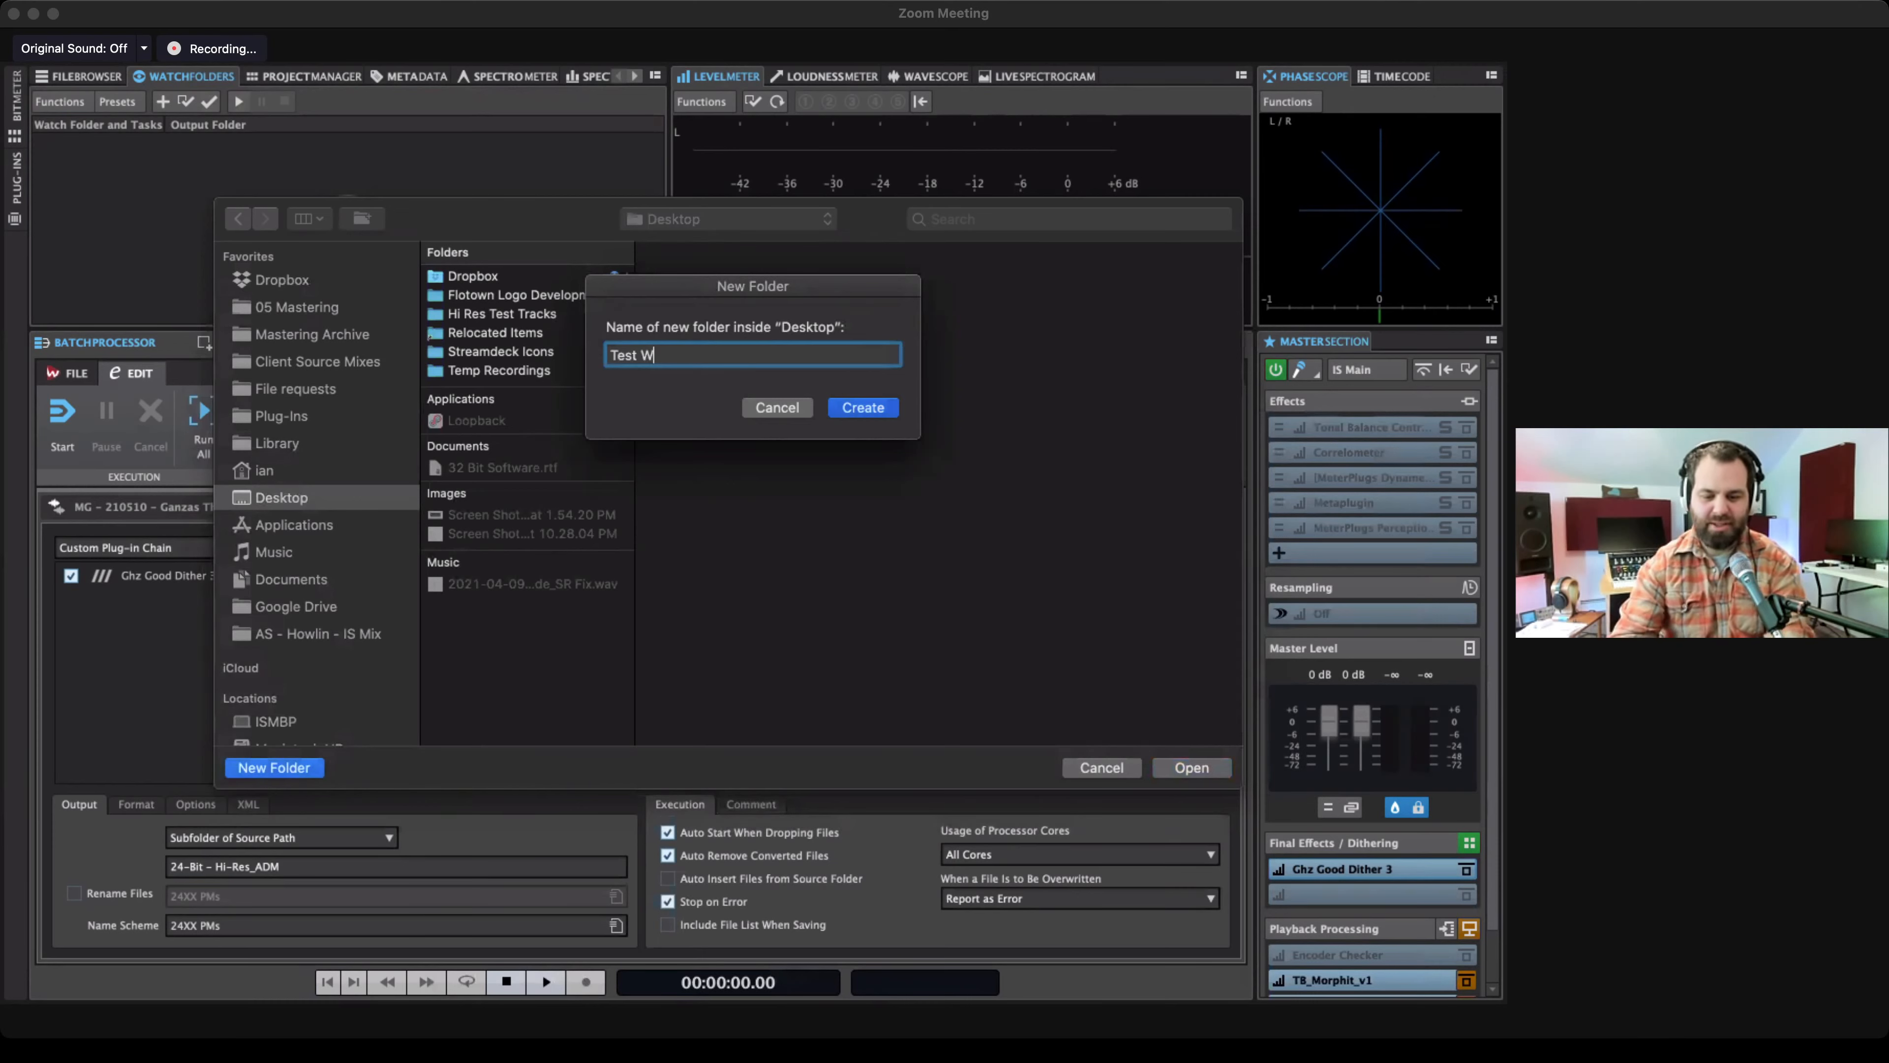
{"action": "type", "text": "atch Folder"}
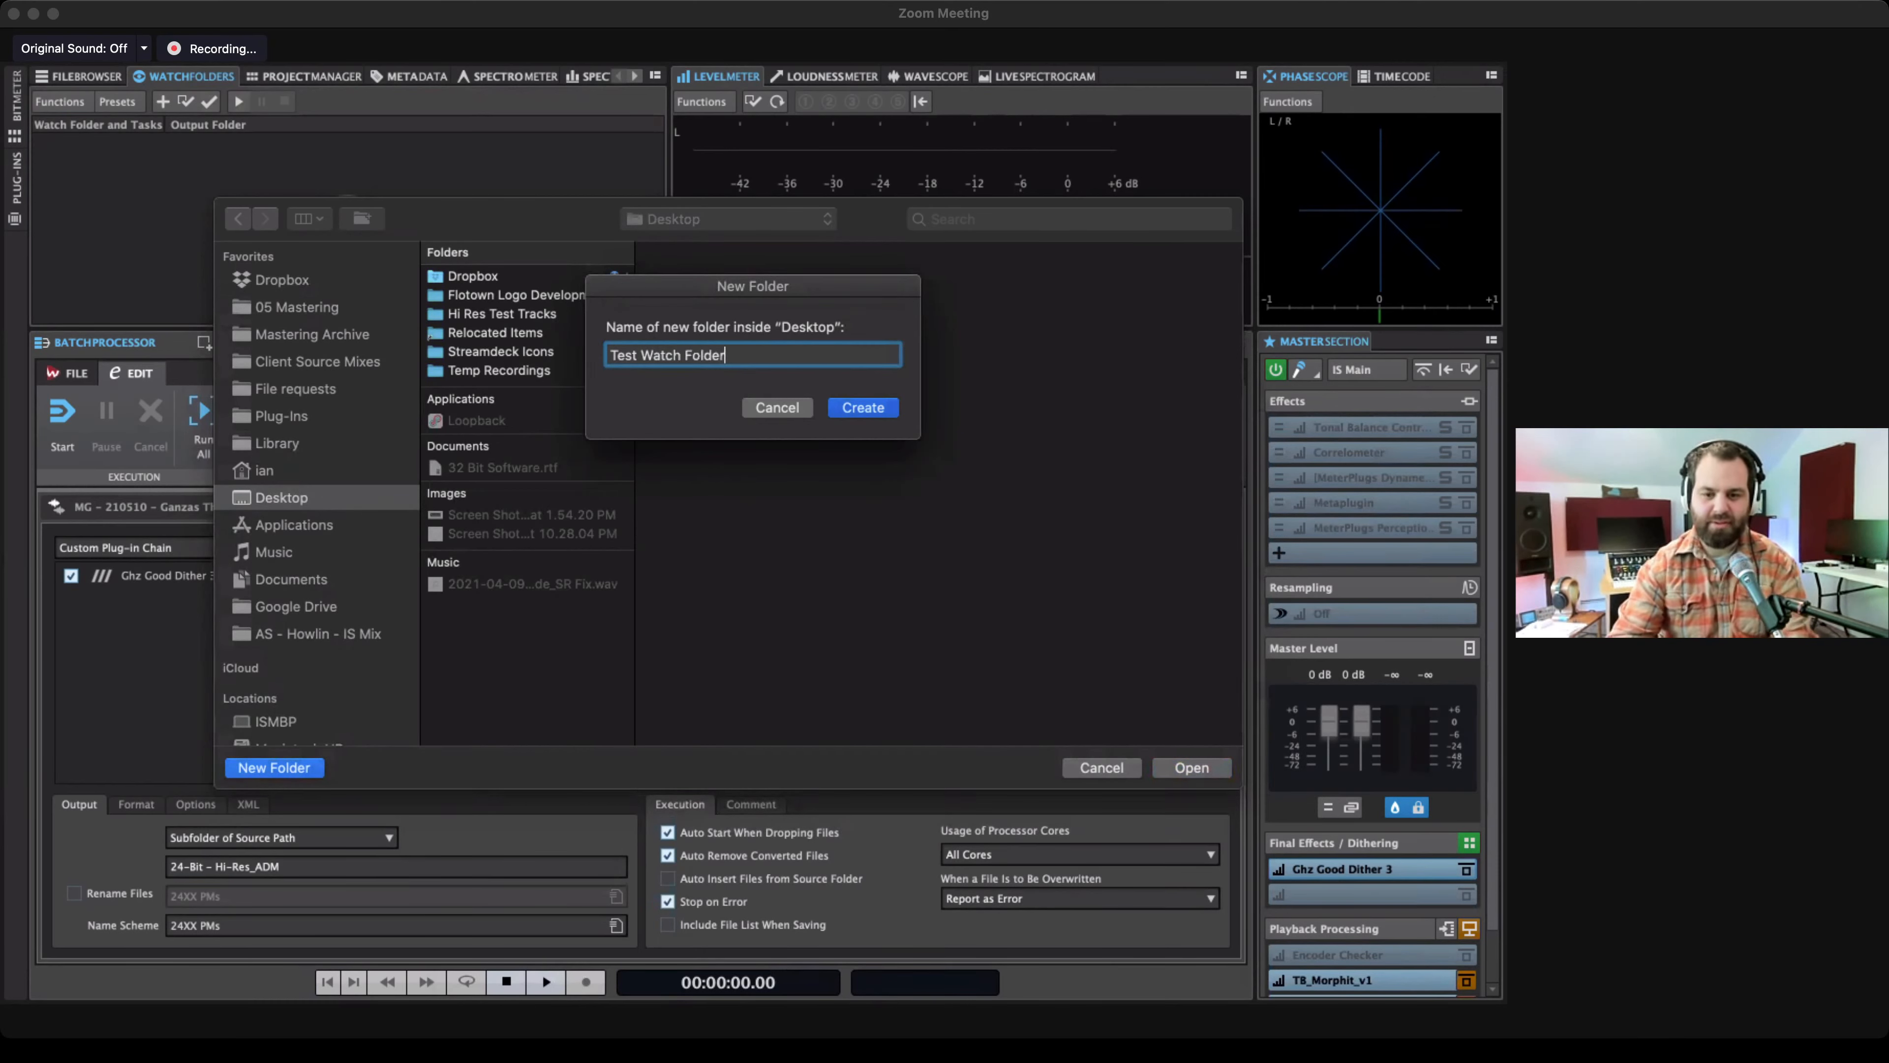
{"action": "key", "text": "Return"}
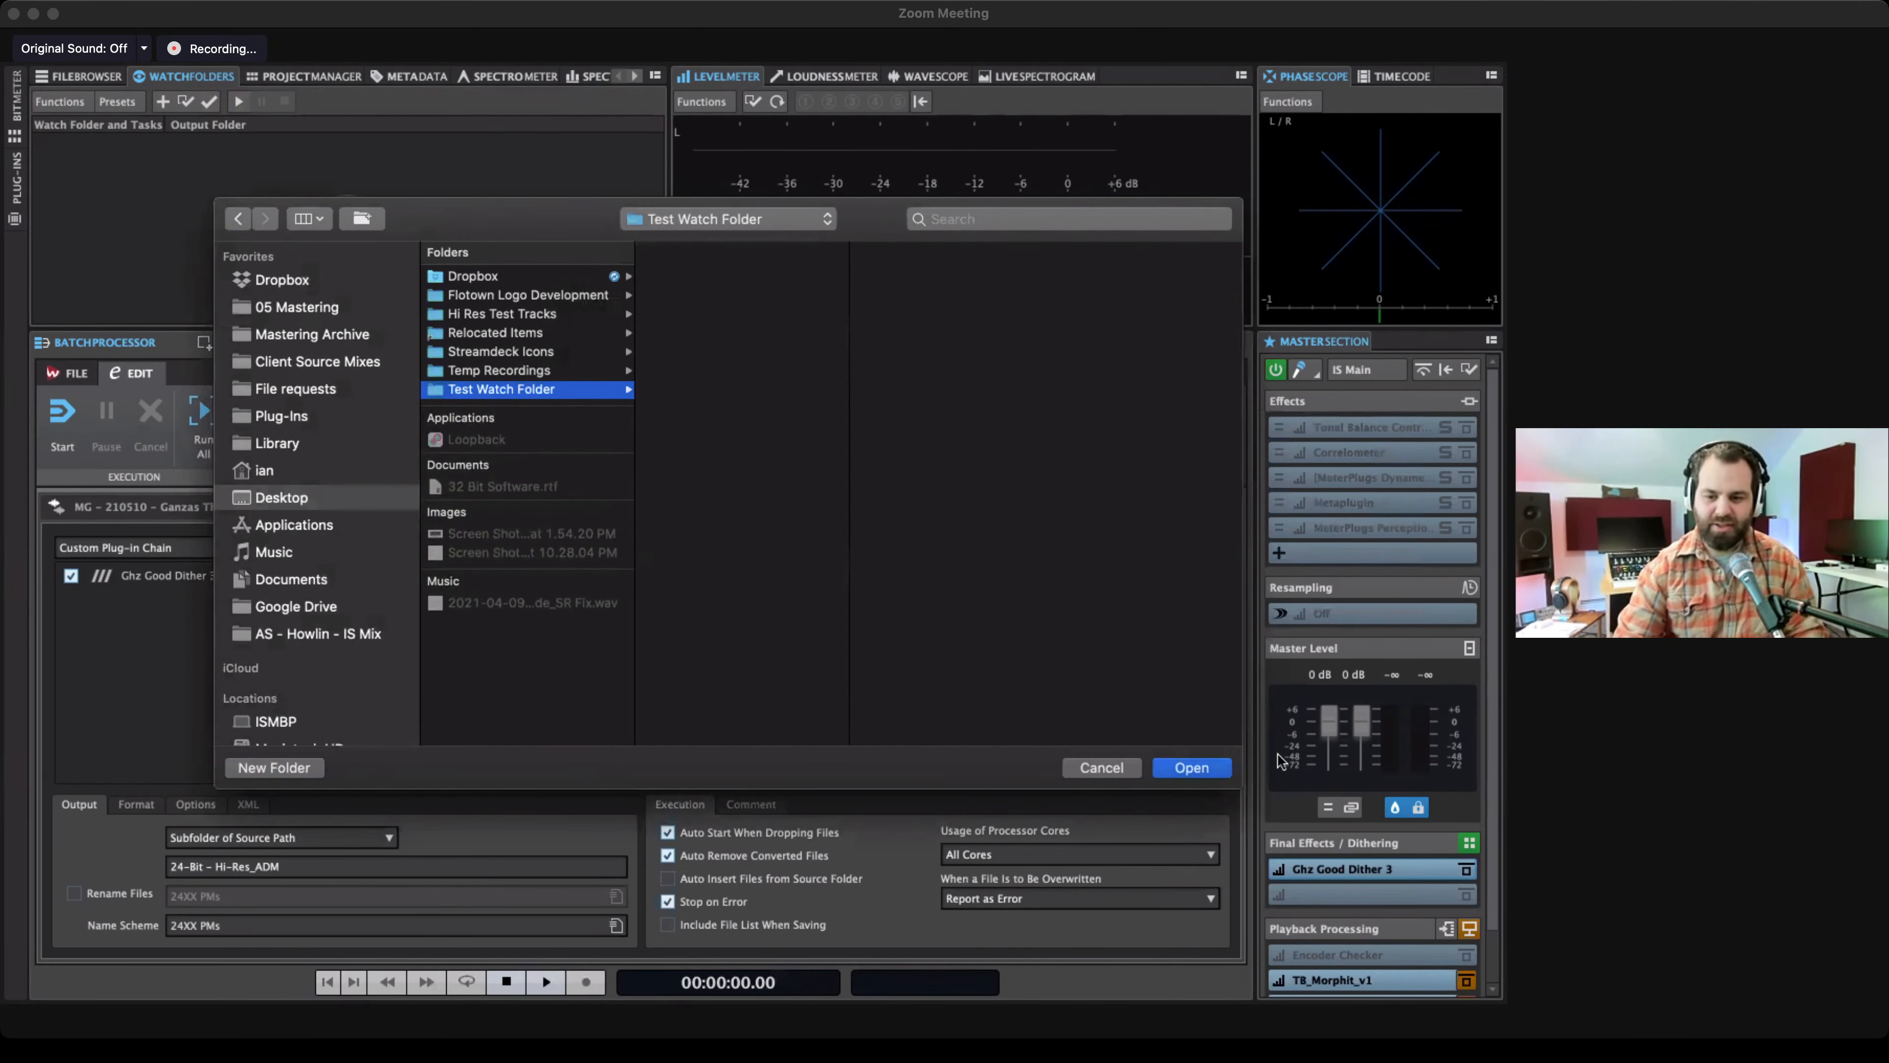
{"action": "left_click", "coordinate": [1199, 772]}
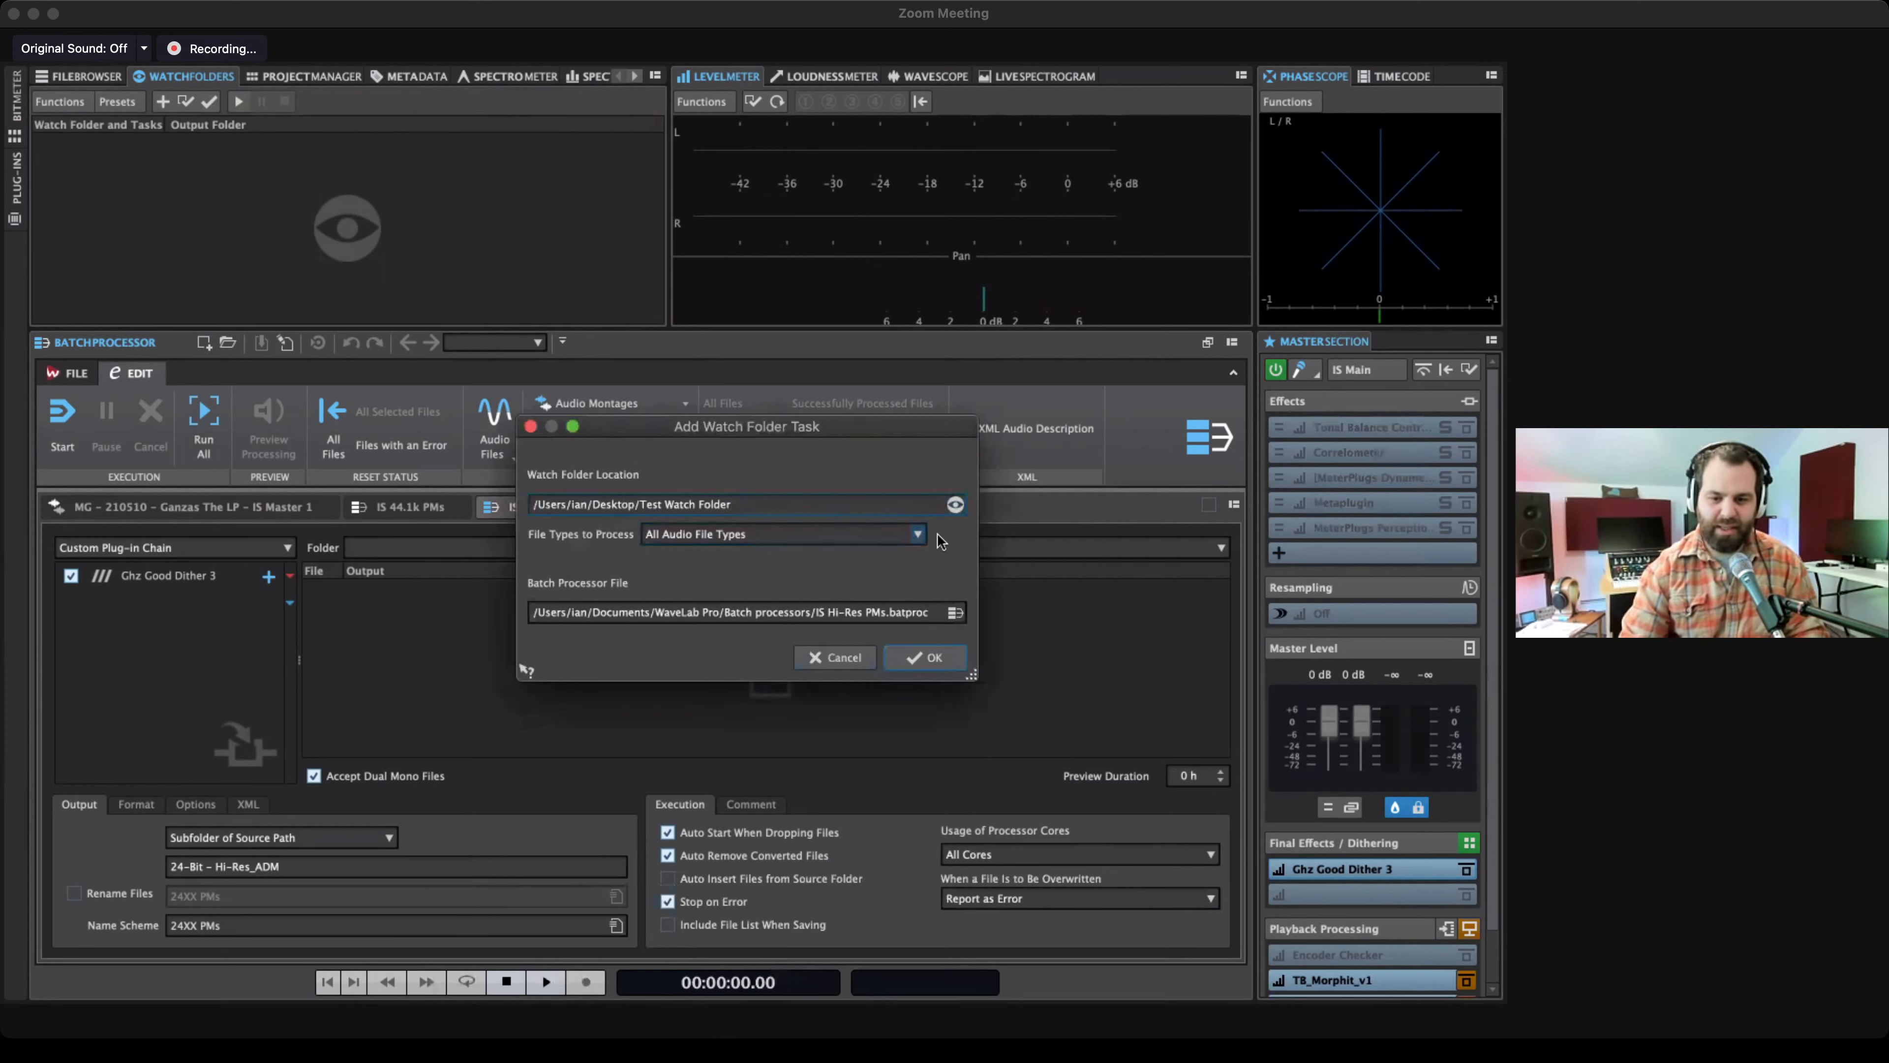
Assign the 96k Ingest batch processor file to the watch folder task and add the task.
{"action": "left_click", "coordinate": [956, 611]}
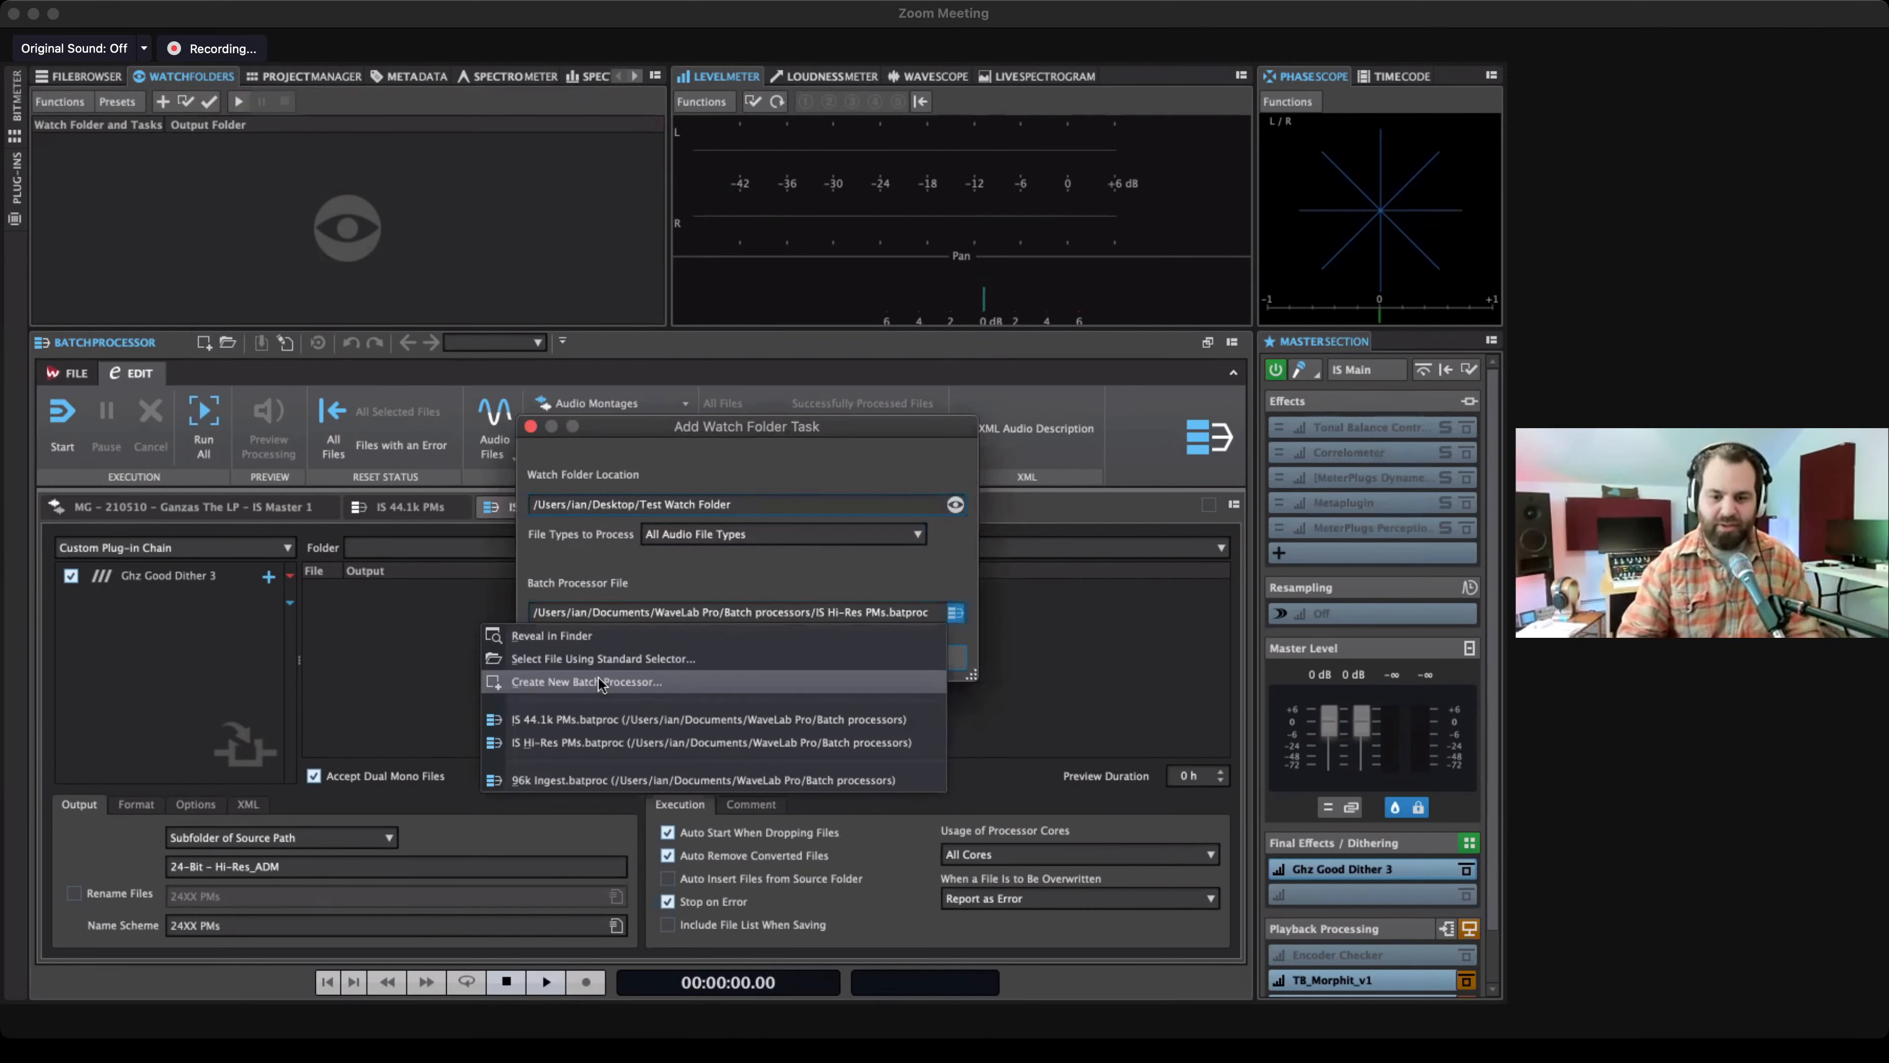
{"action": "left_click", "coordinate": [589, 777]}
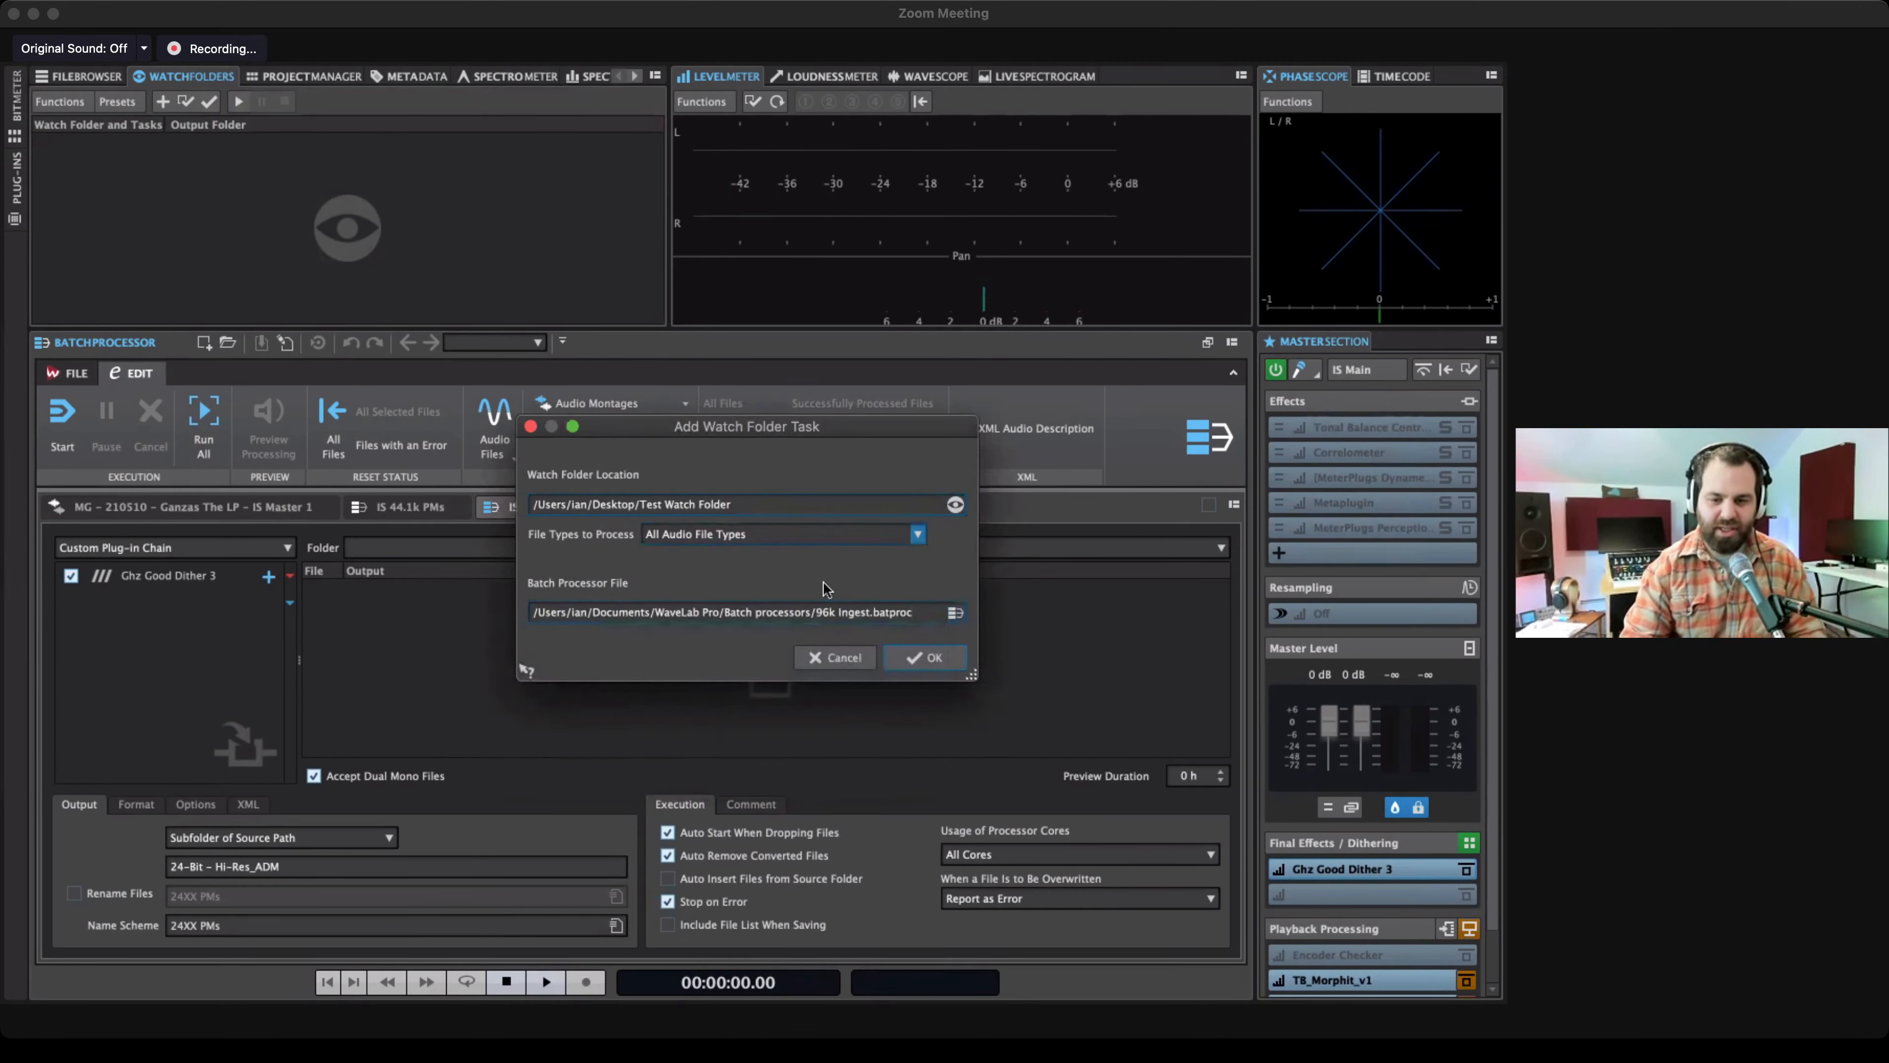
{"action": "left_click", "coordinate": [913, 654]}
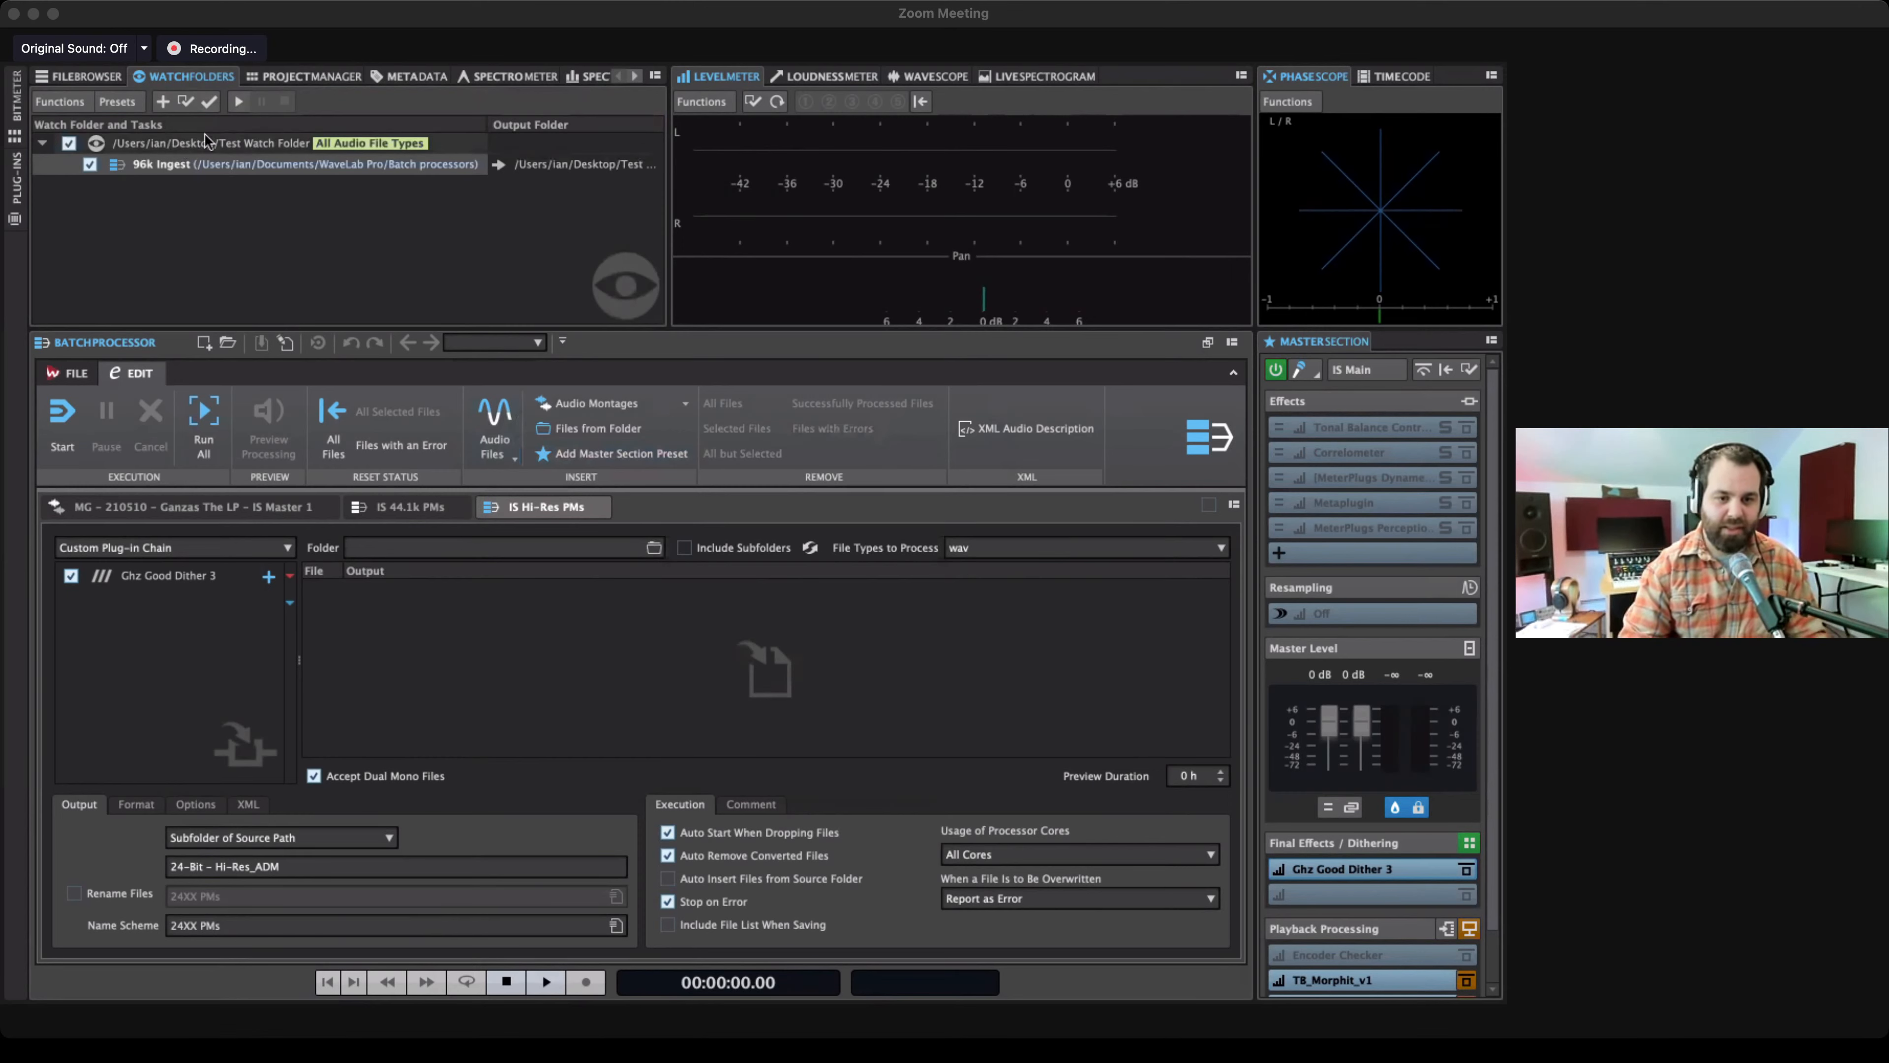
Open the Test Watch Folder's settings and have processed input files moved to the "Sources" subfolder.
{"action": "left_click", "coordinate": [197, 139]}
{"action": "left_click", "coordinate": [186, 103]}
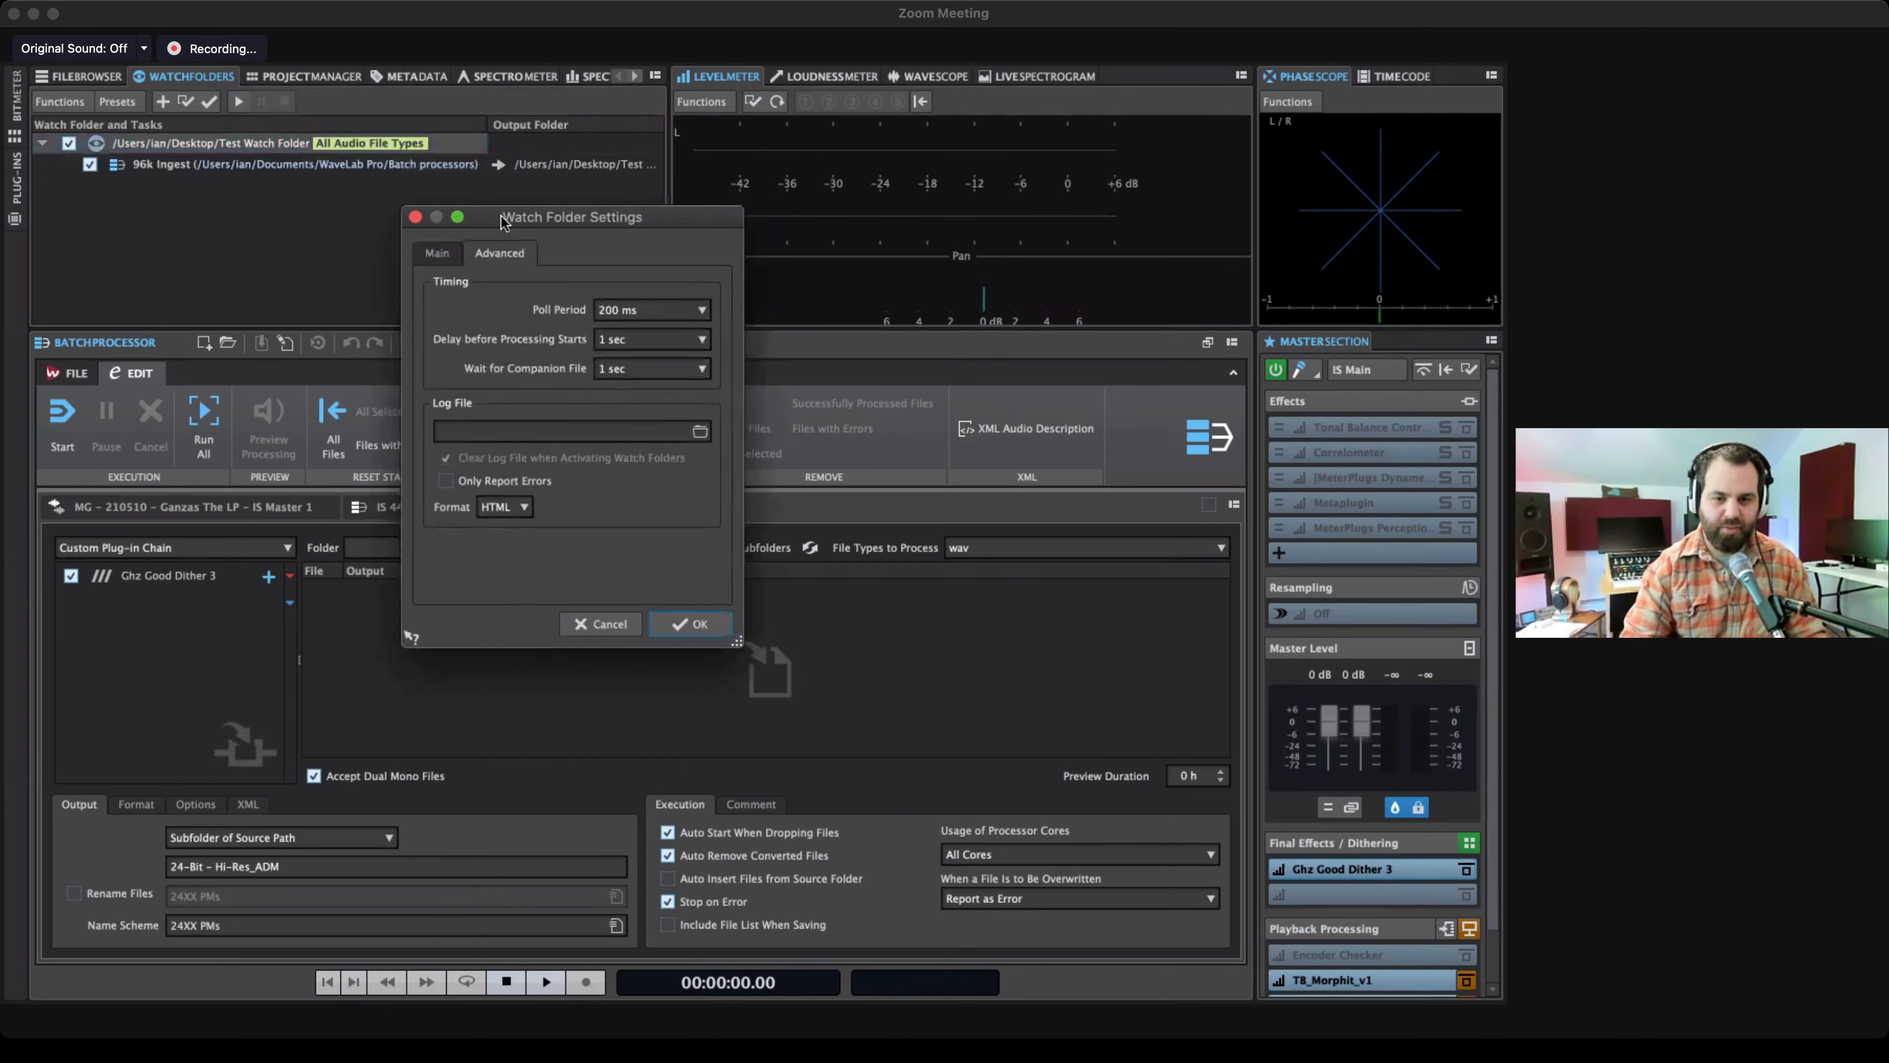
{"action": "left_click", "coordinate": [445, 253]}
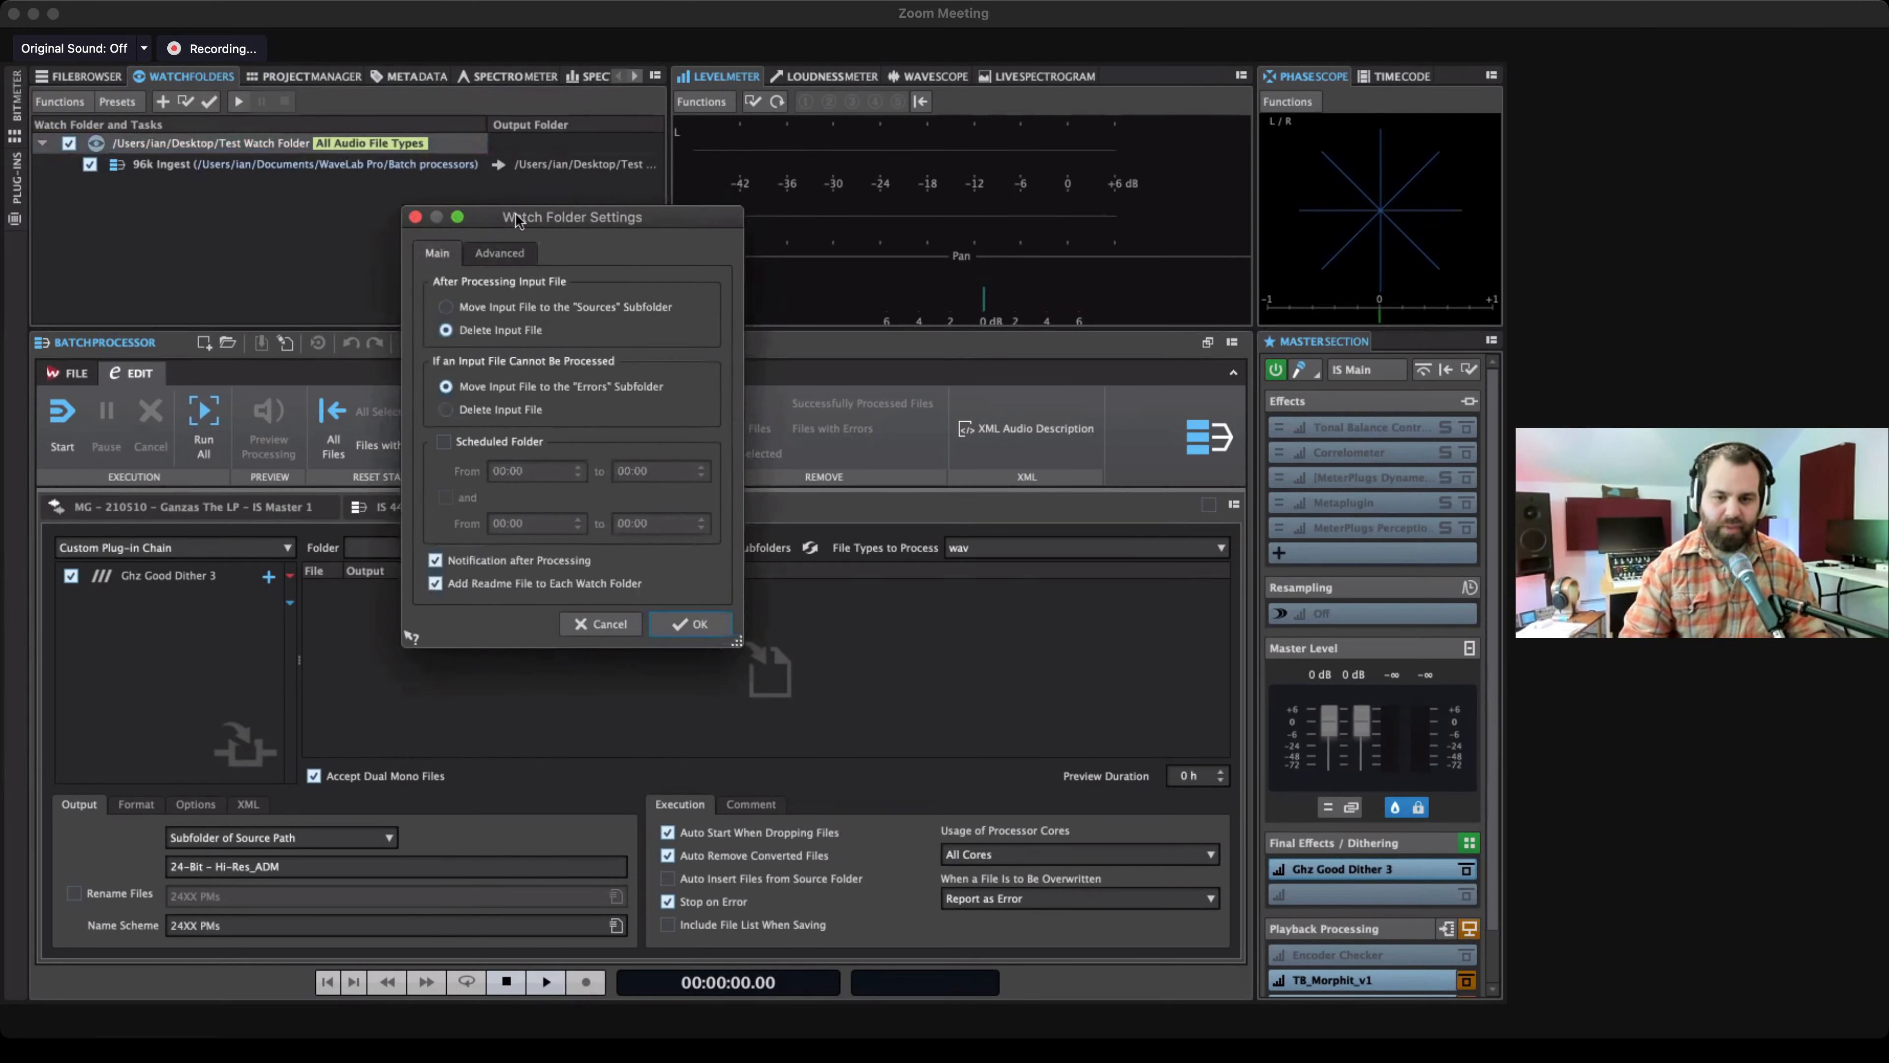
{"action": "left_click_drag", "start_coordinate": [519, 221], "coordinate": [555, 236]}
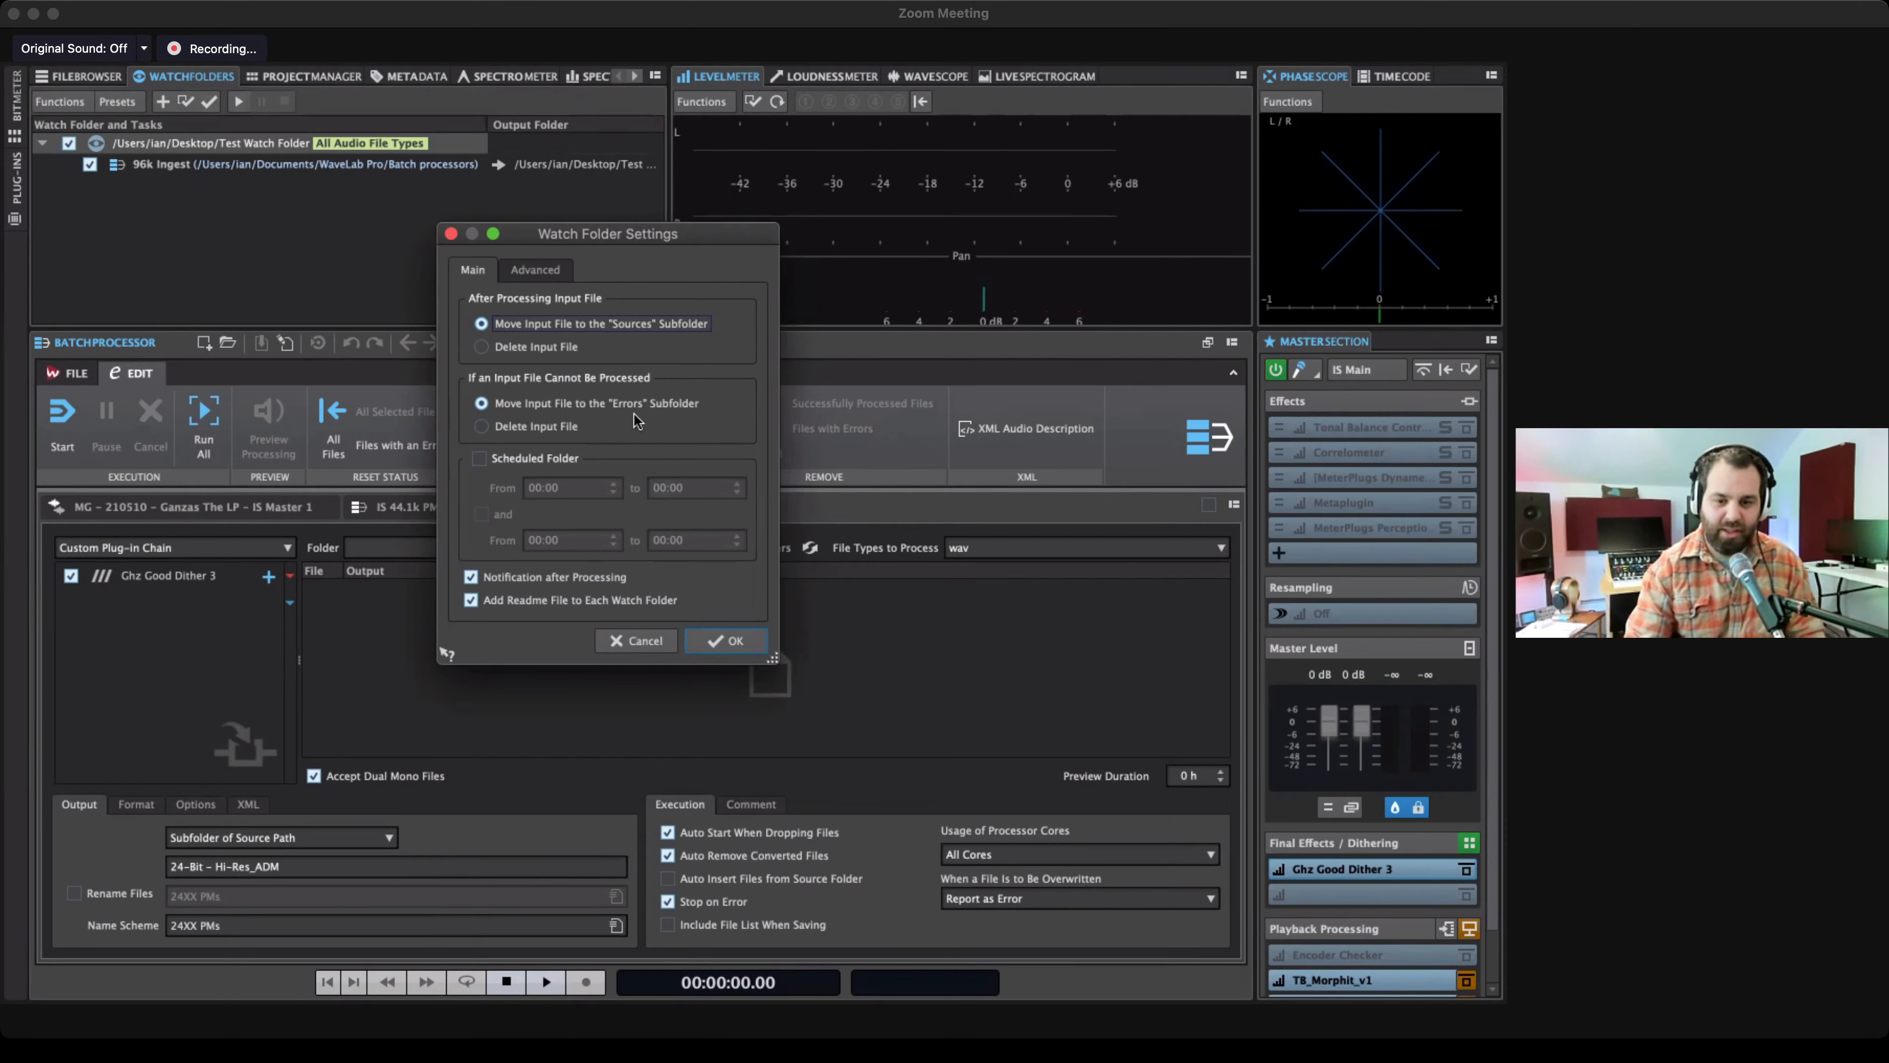
{"action": "left_click", "coordinate": [479, 459]}
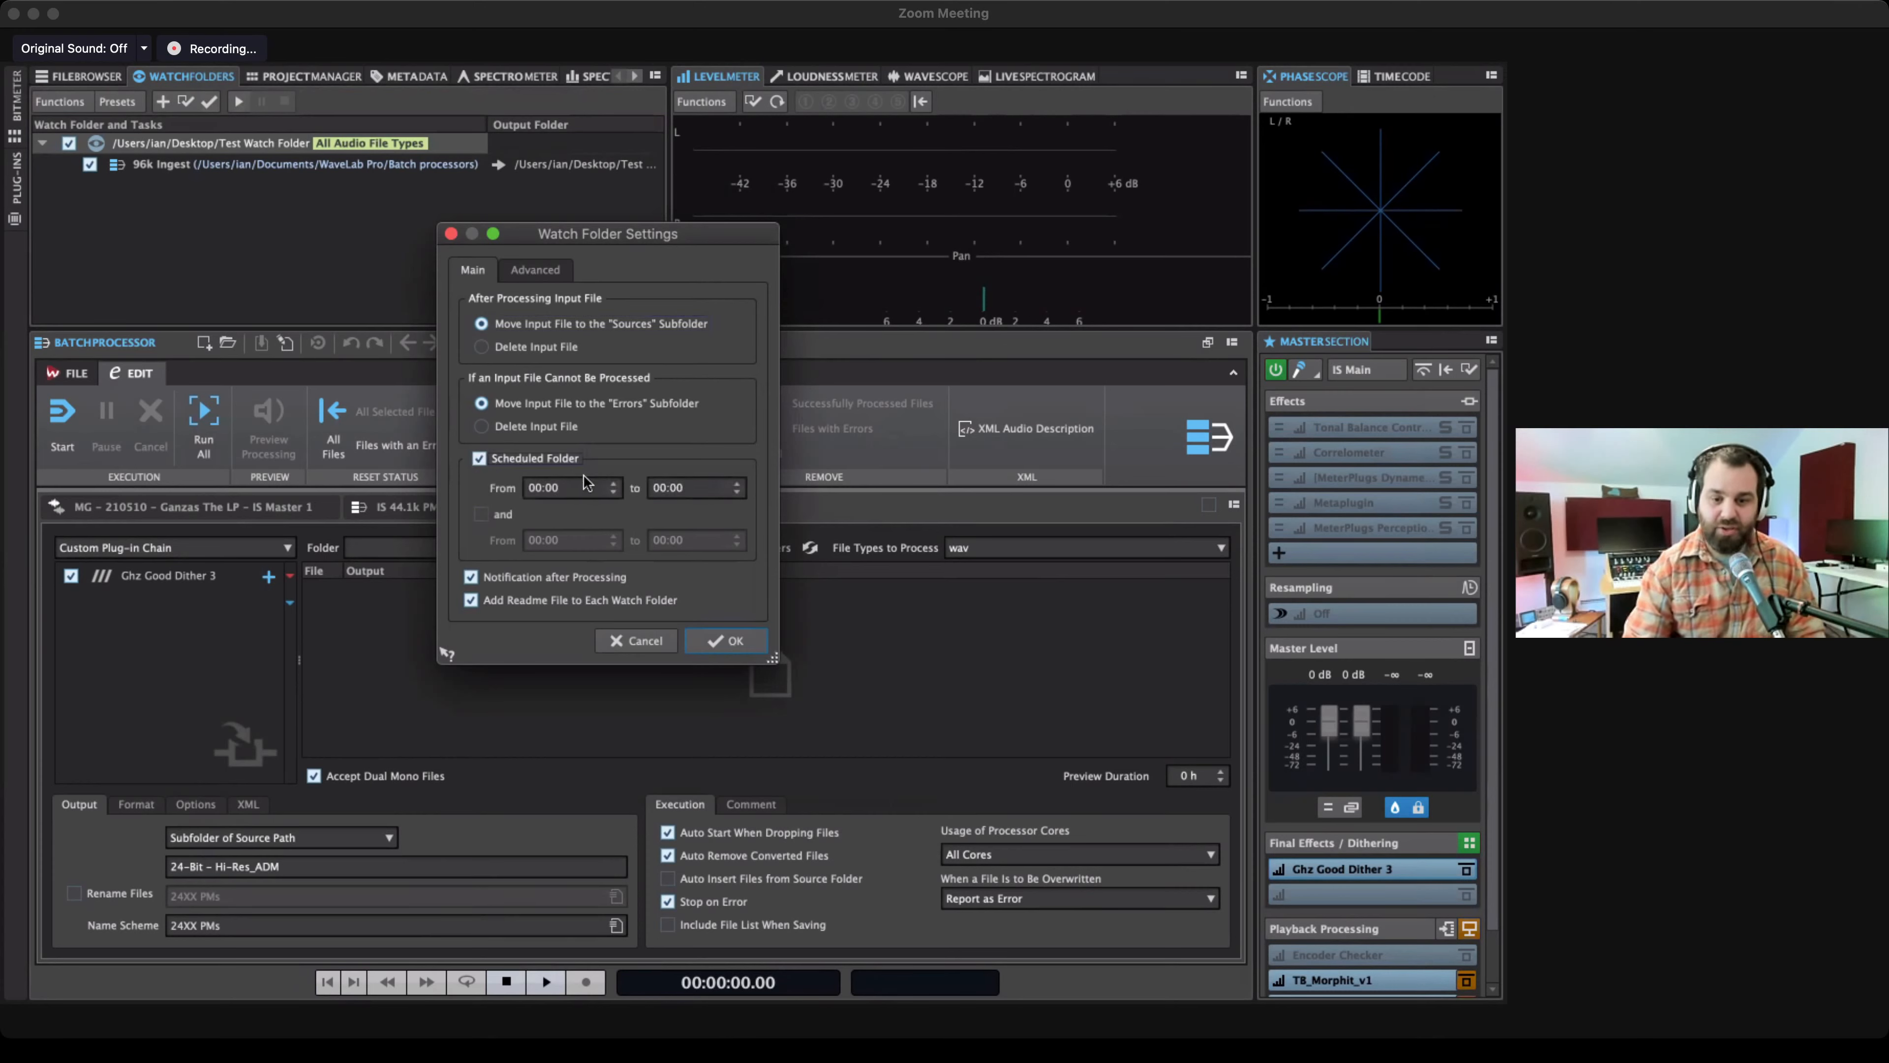
{"action": "left_click", "coordinate": [479, 457]}
{"action": "left_click", "coordinate": [542, 489]}
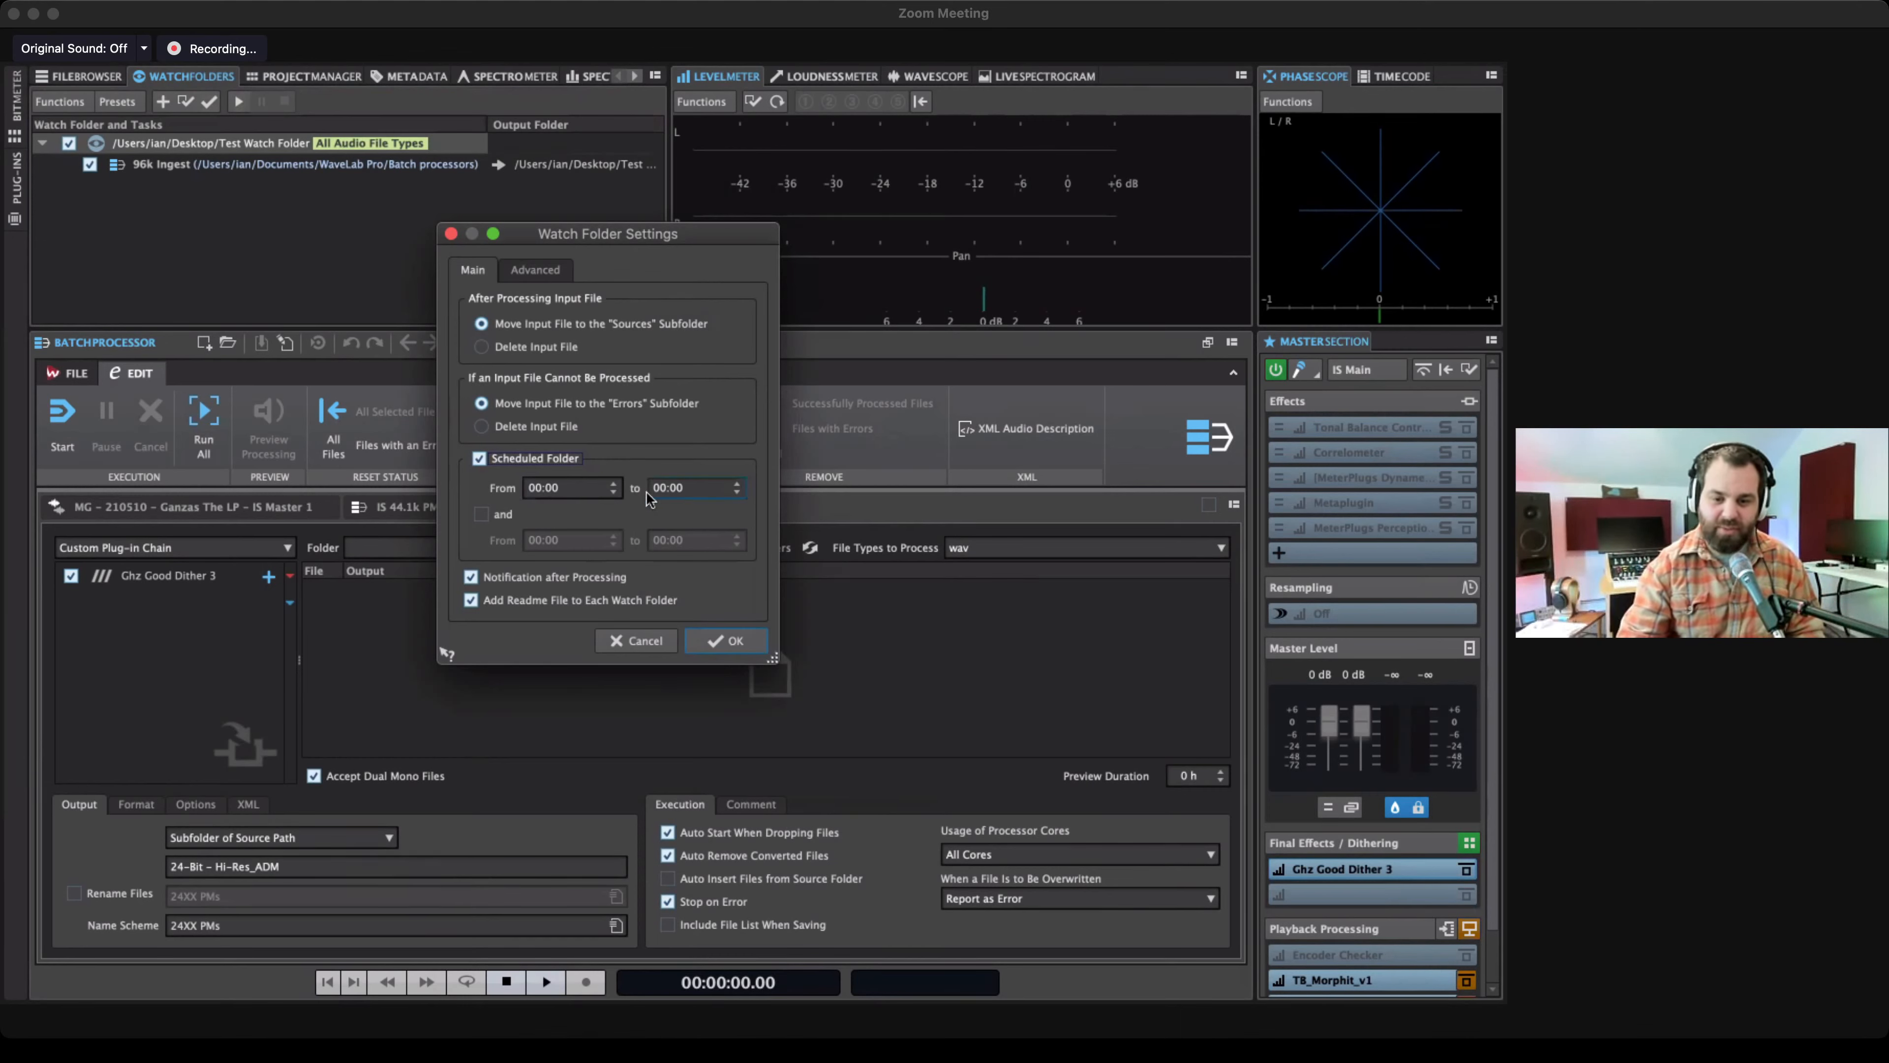
{"action": "left_click", "coordinate": [479, 513]}
{"action": "left_click", "coordinate": [479, 514]}
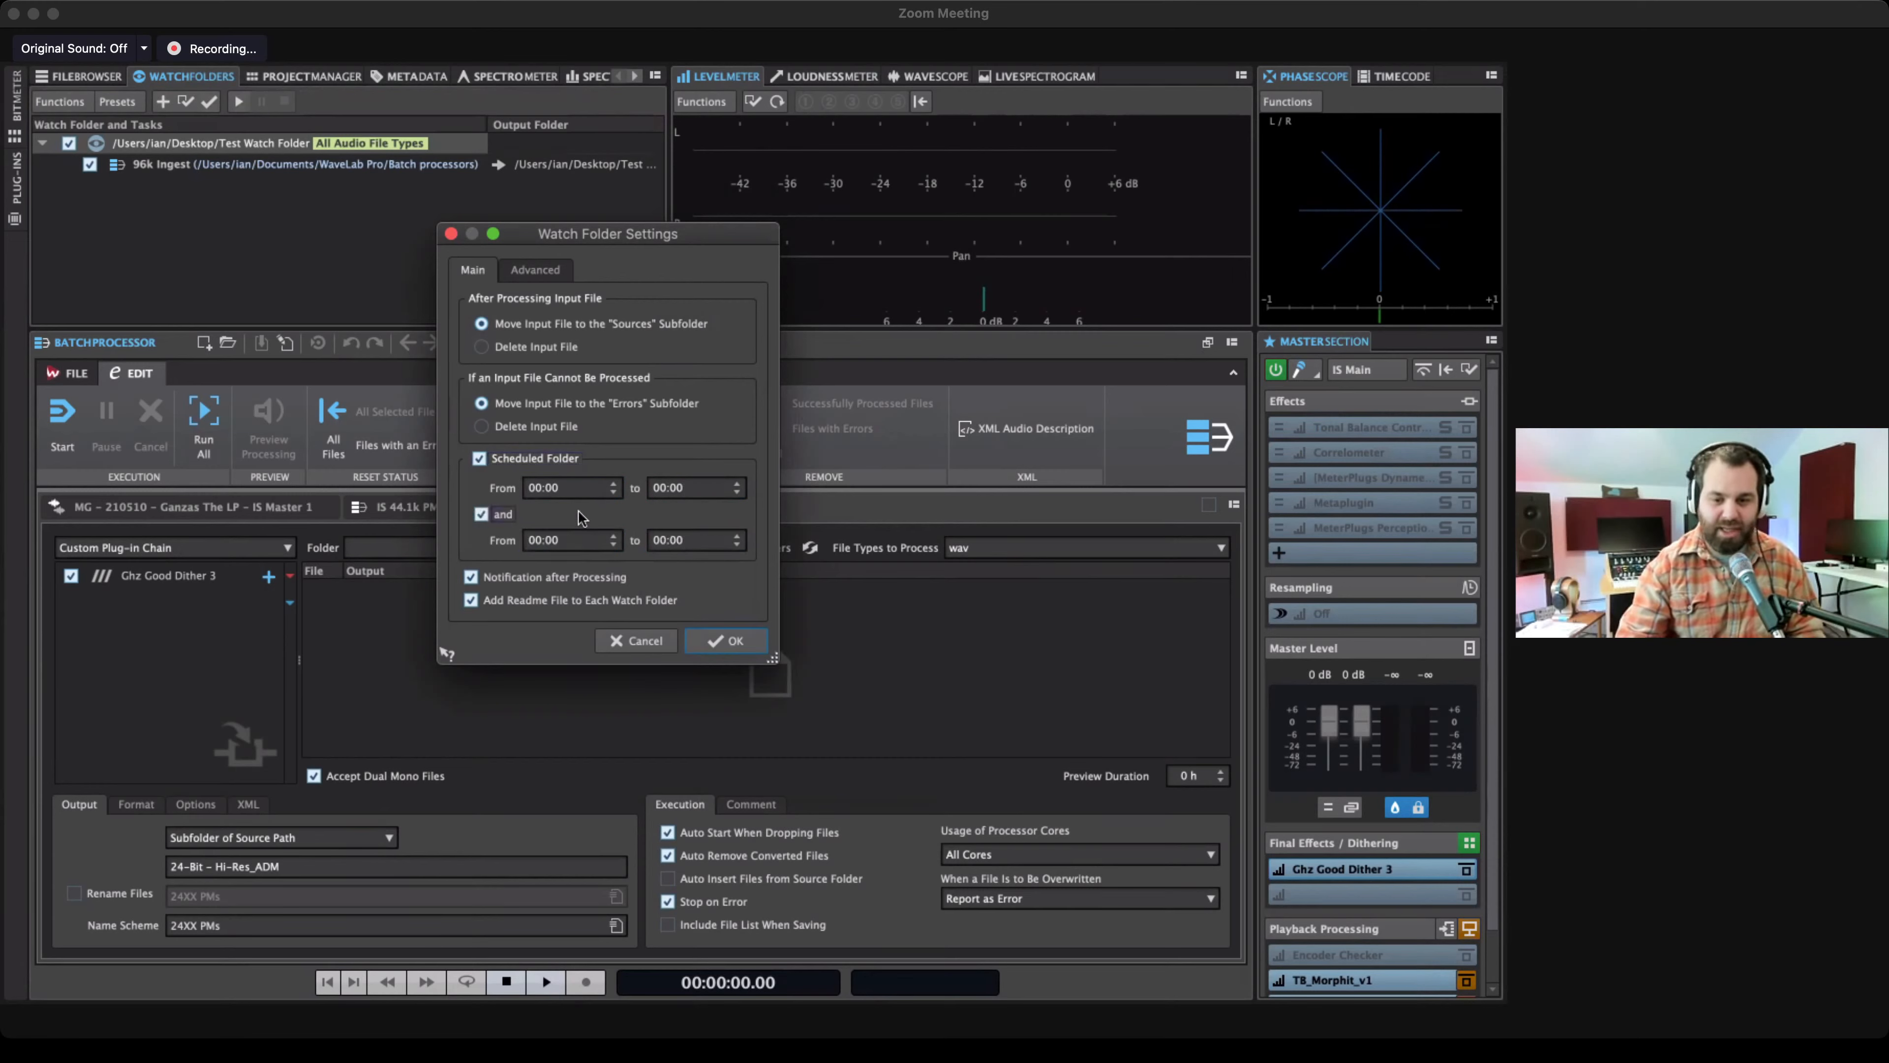
{"action": "left_click", "coordinate": [479, 459]}
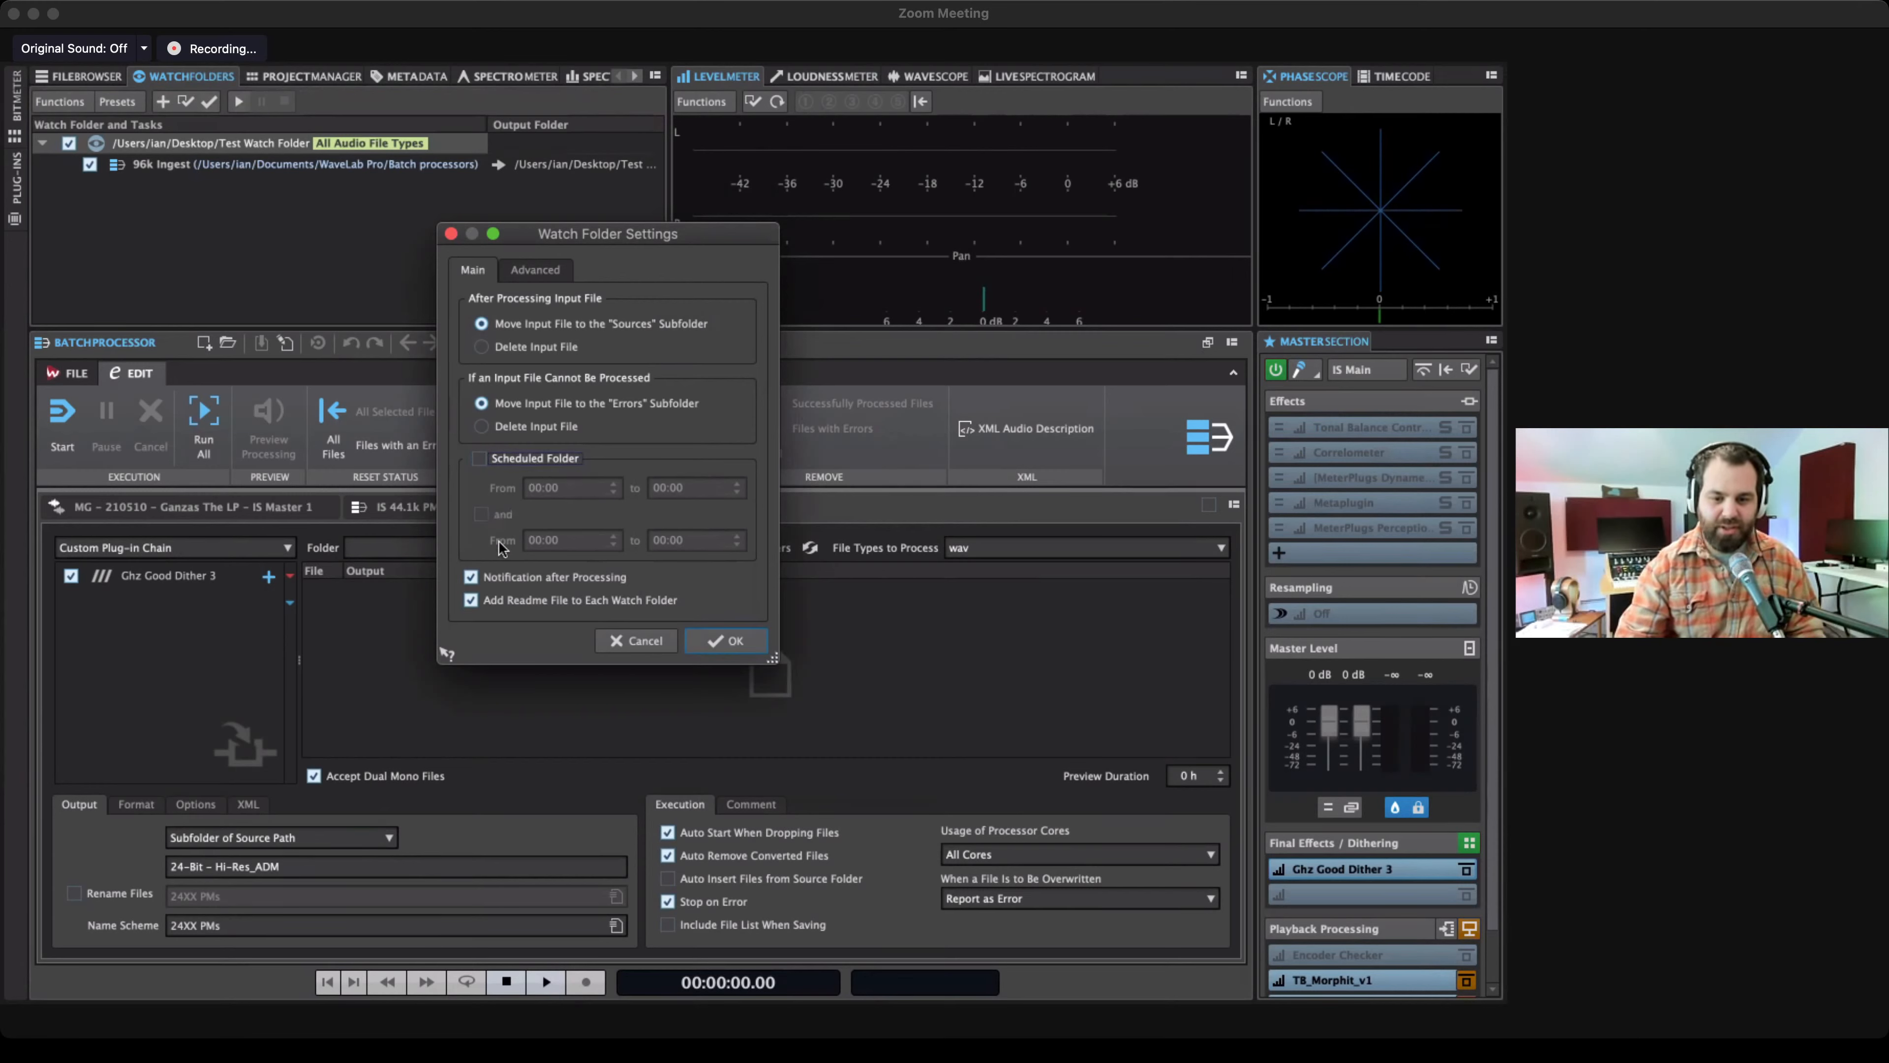
Turn off Notification after Processing and Add Readme File to Each Watch Folder, review the advanced timing options, and apply the settings.
{"action": "left_click", "coordinate": [473, 578]}
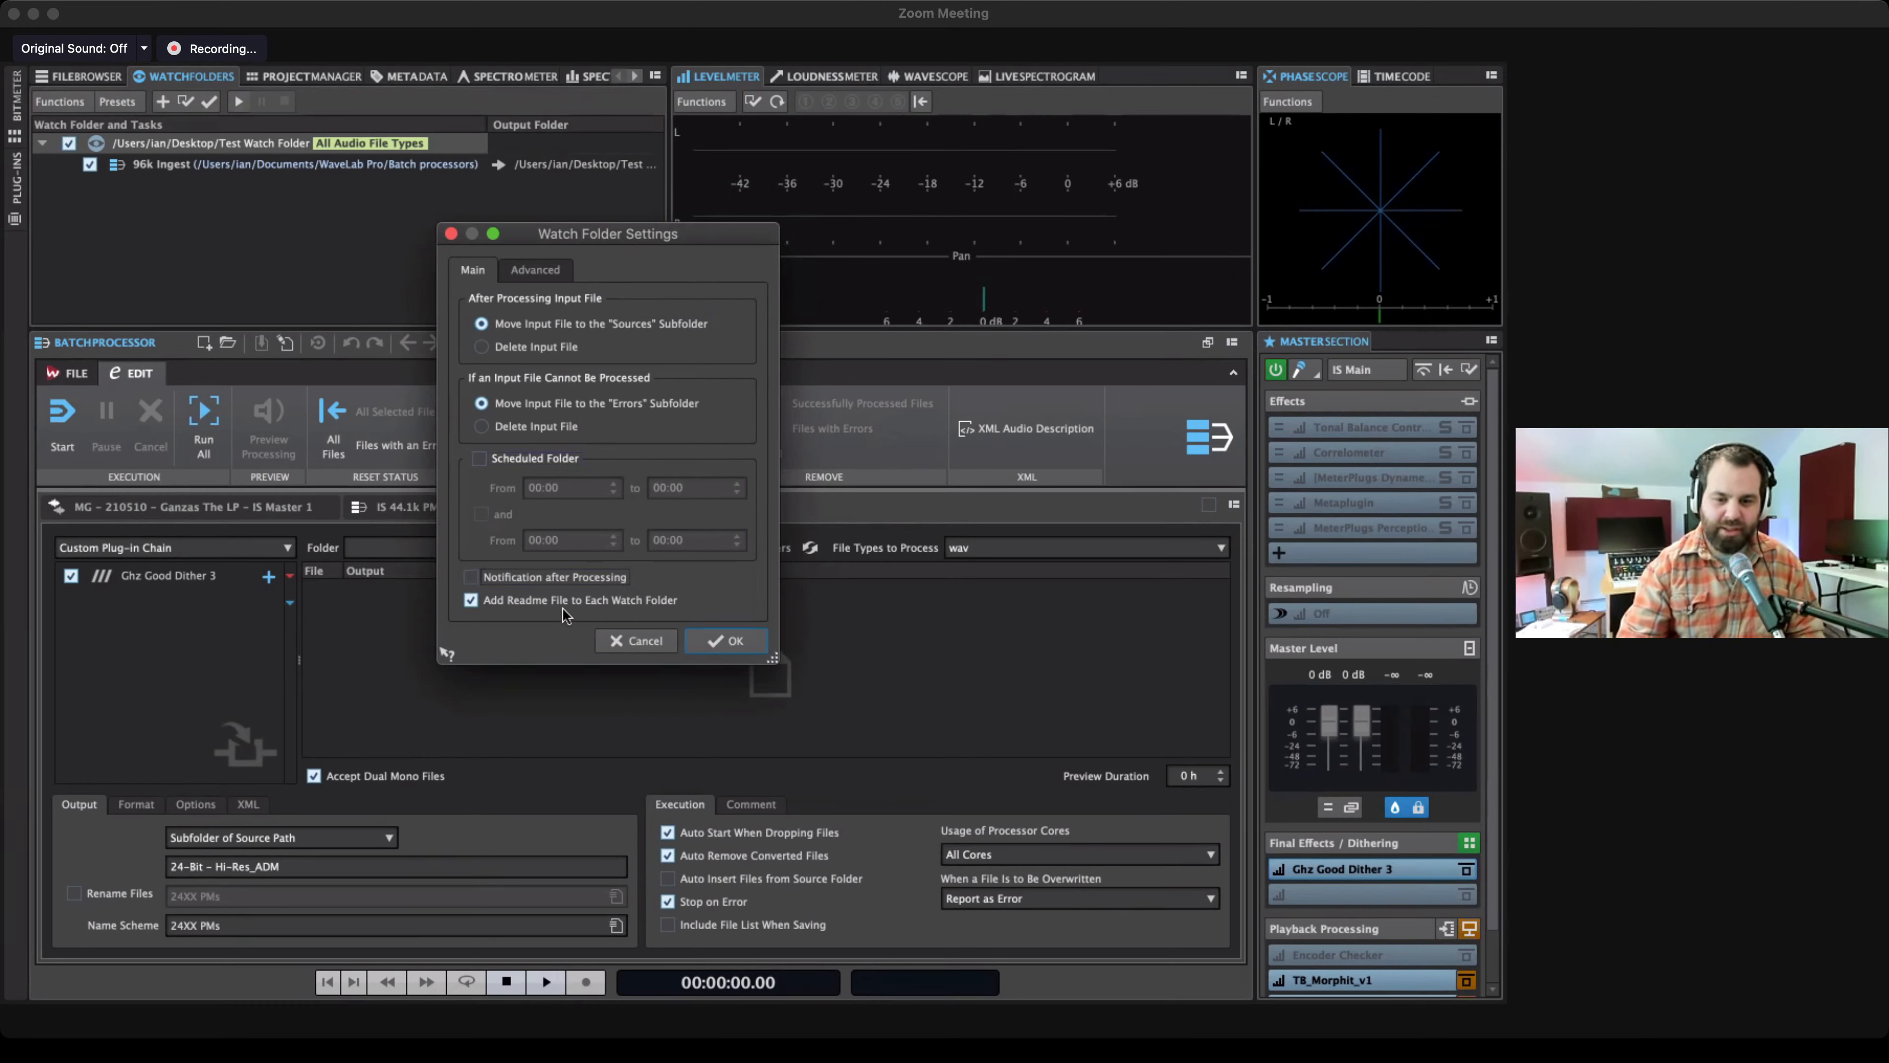
{"action": "left_click", "coordinate": [471, 601]}
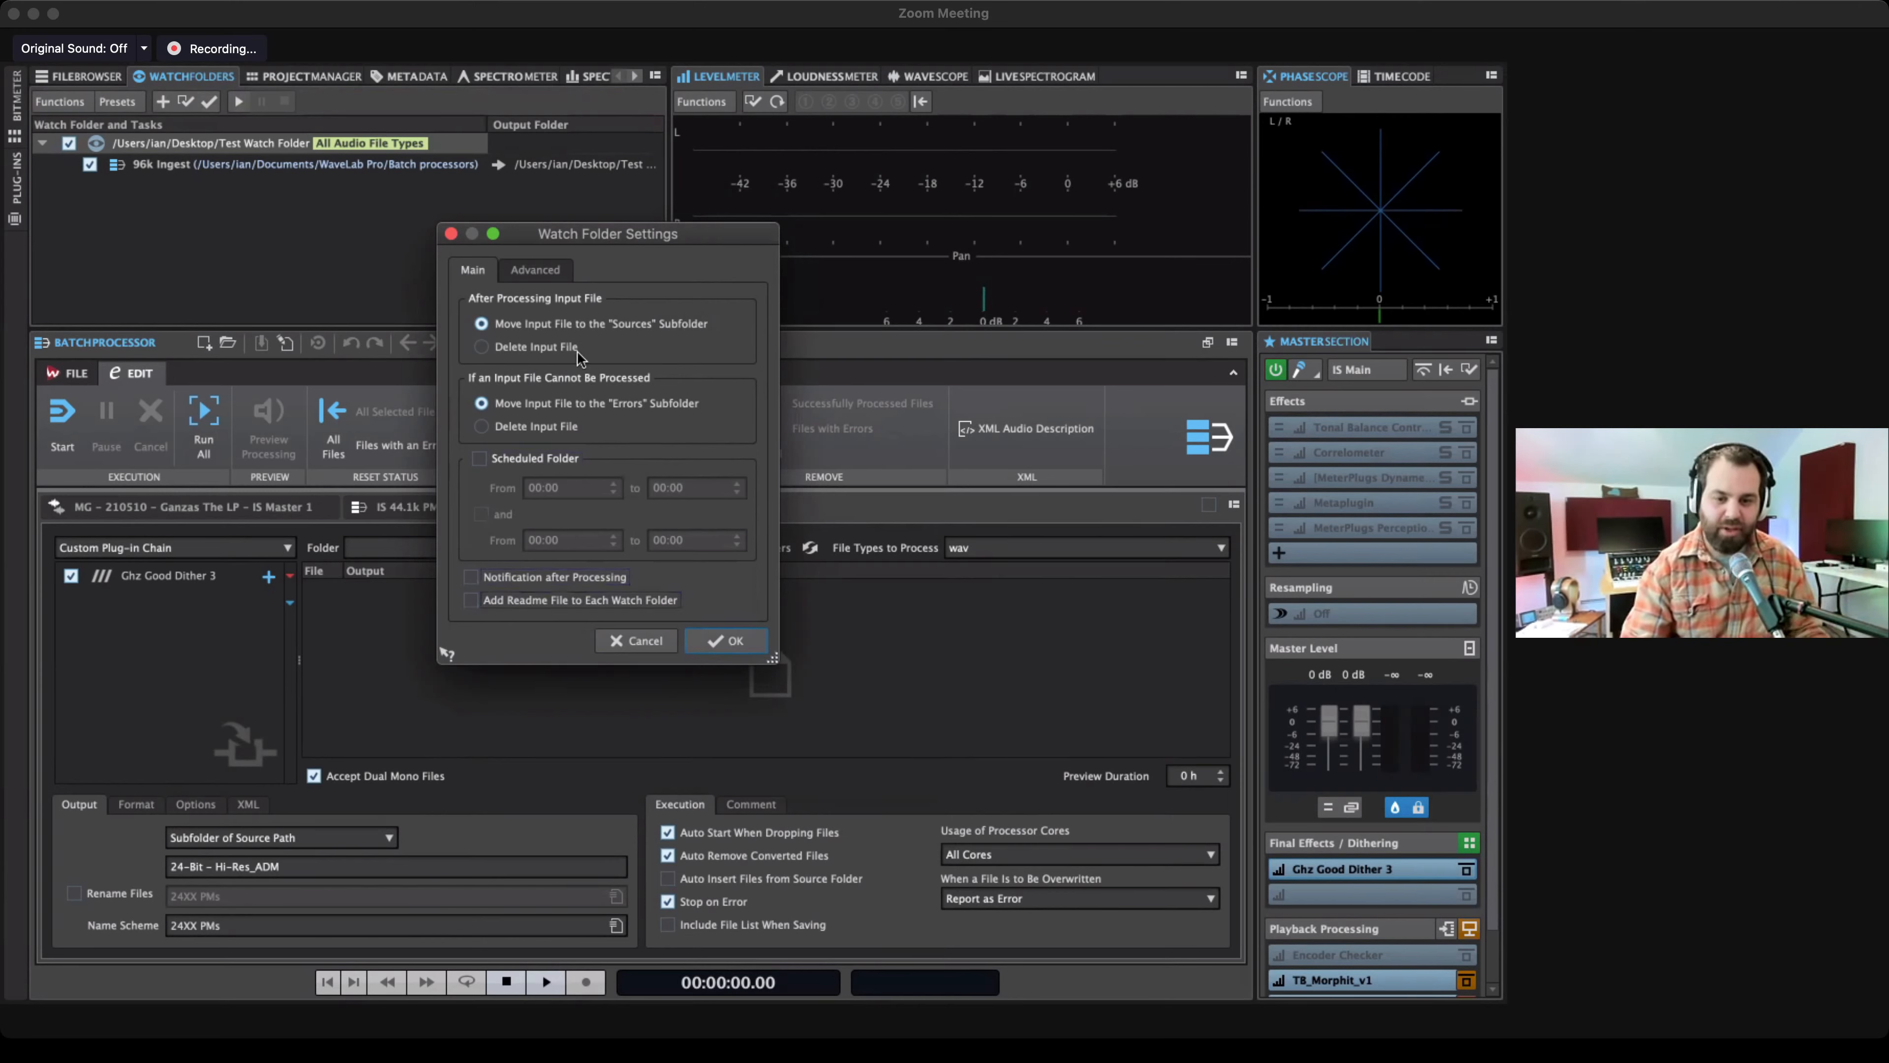
{"action": "left_click", "coordinate": [537, 271]}
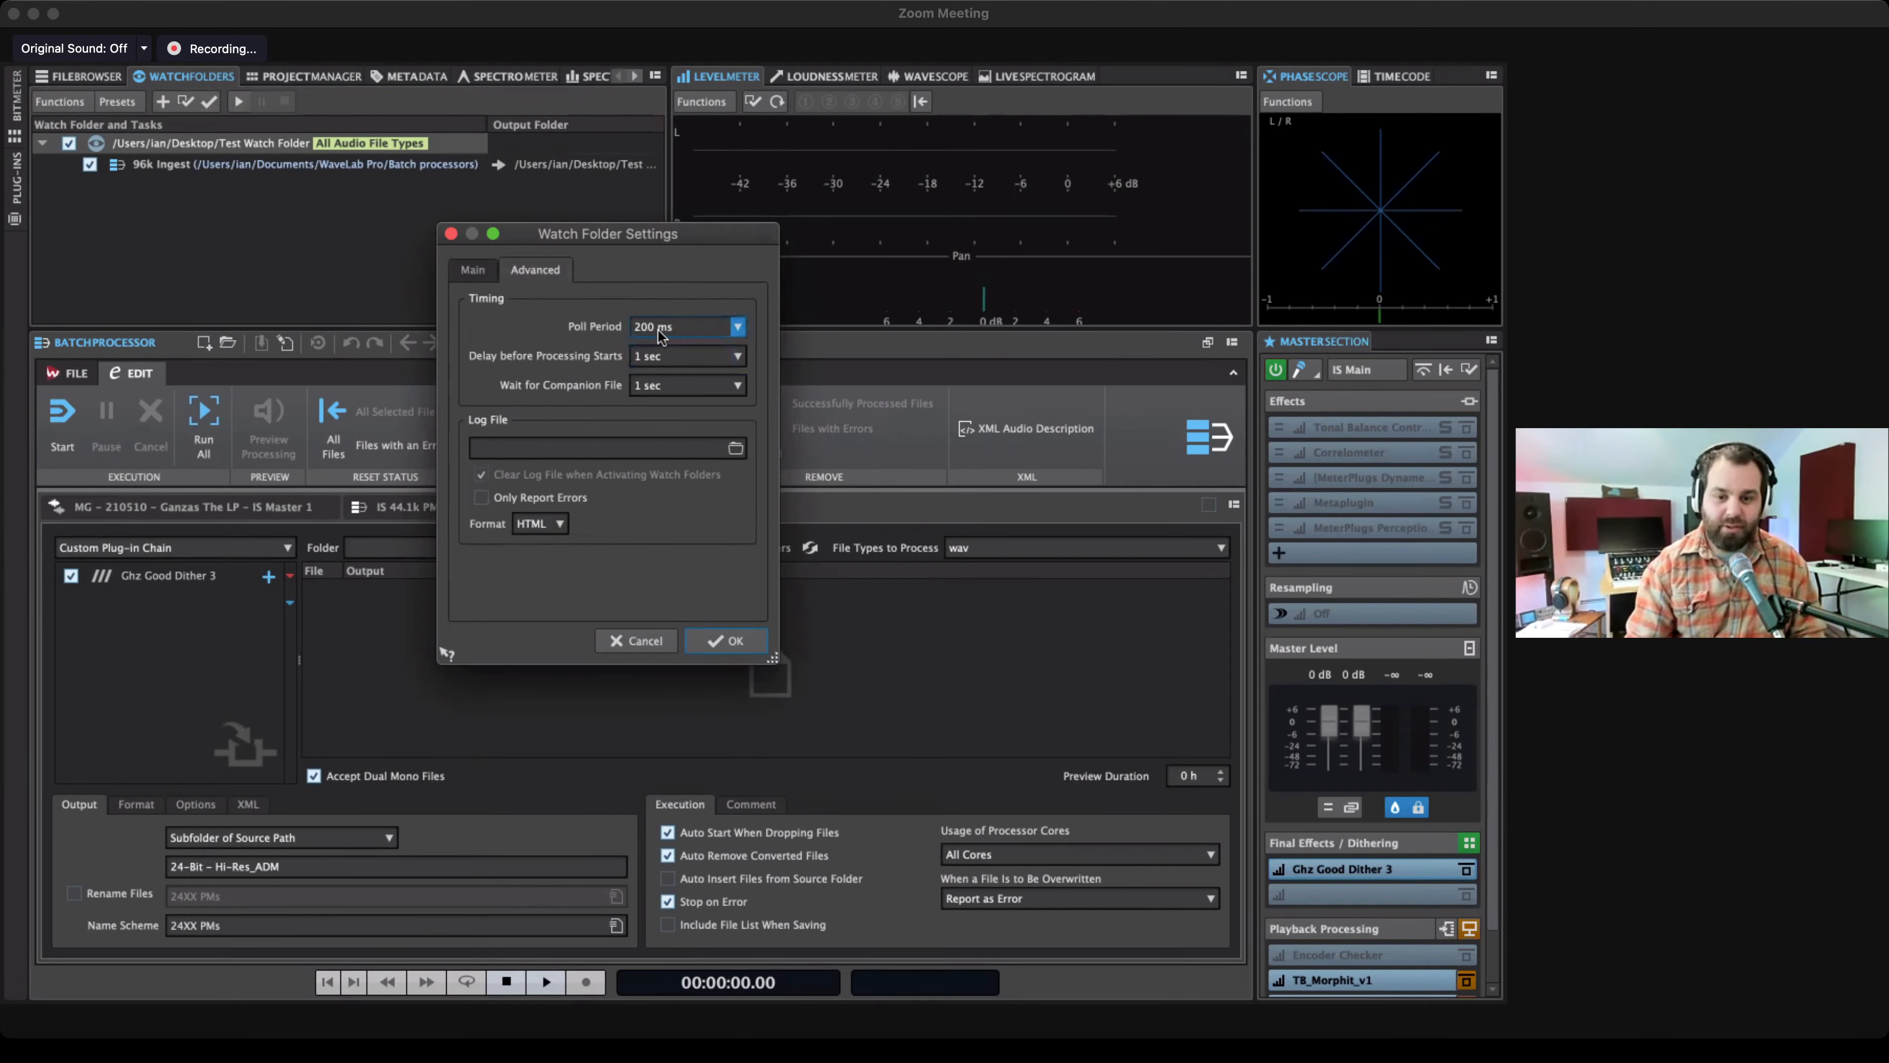
{"action": "left_click", "coordinate": [735, 330]}
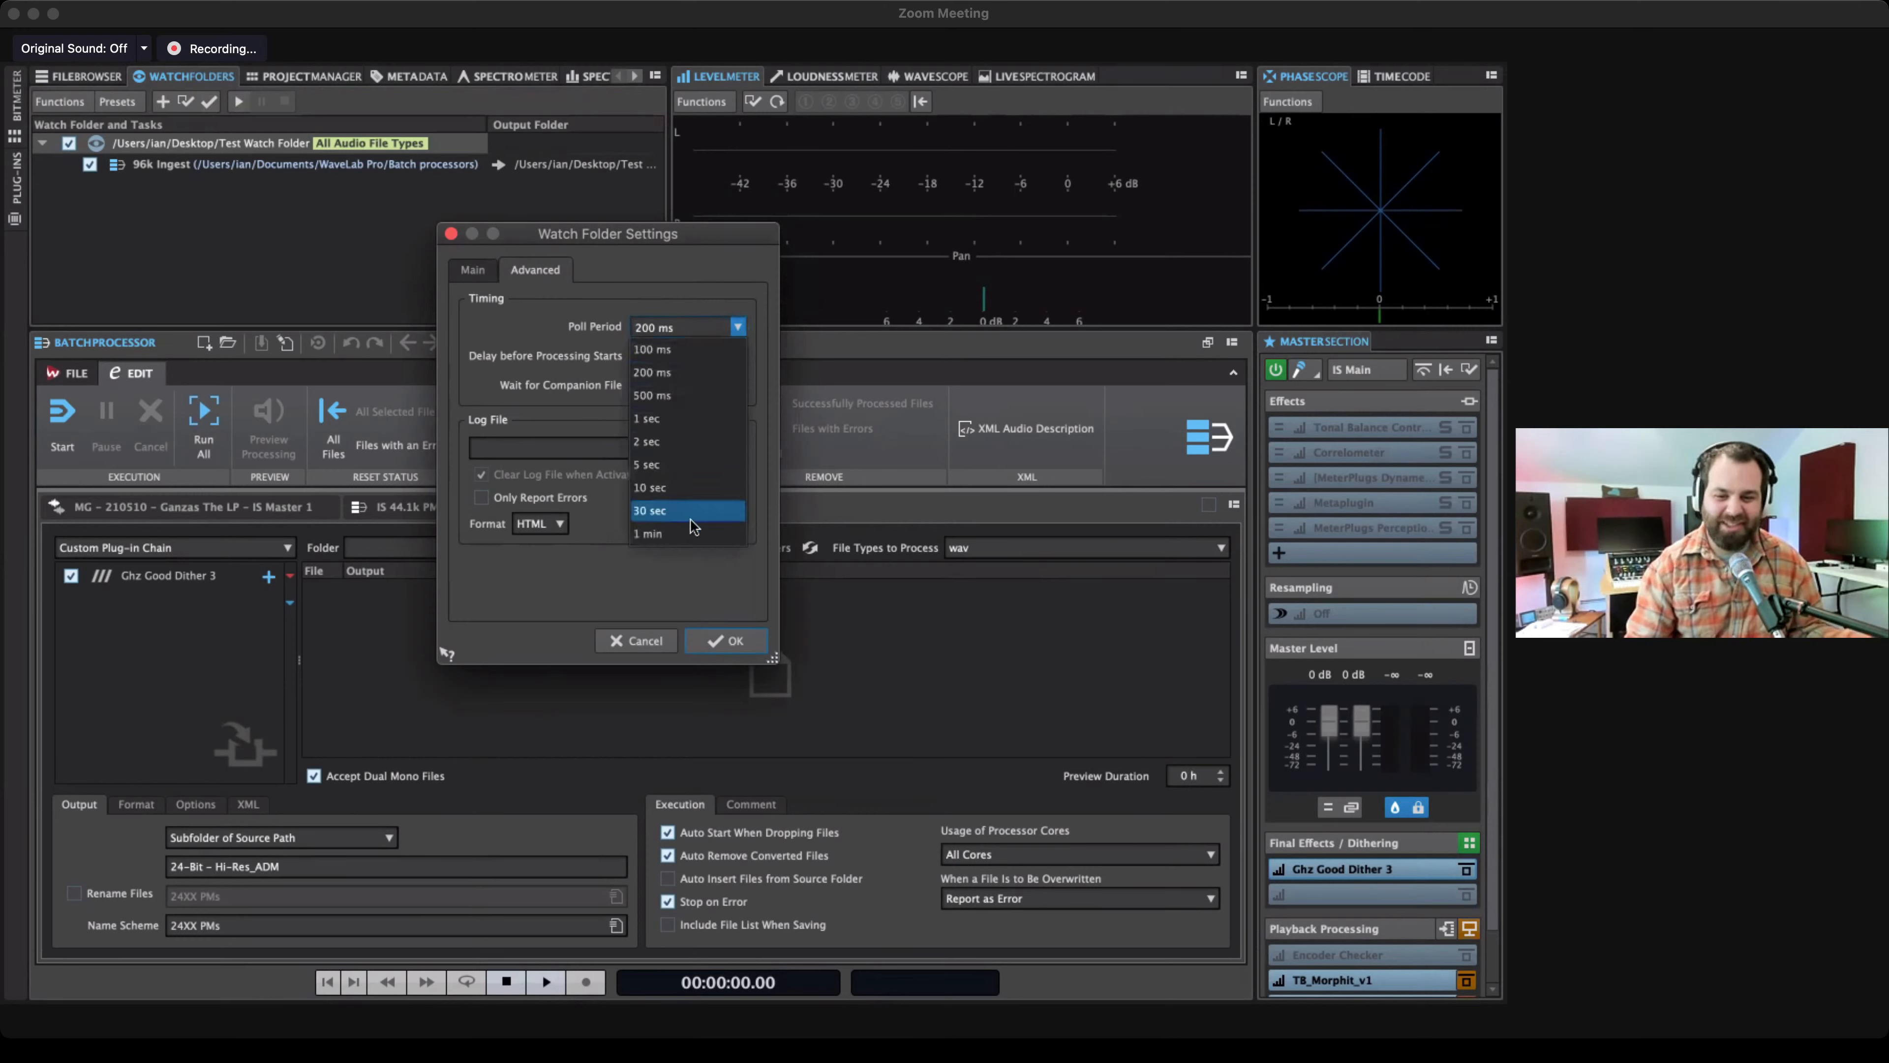
{"action": "left_click", "coordinate": [524, 316]}
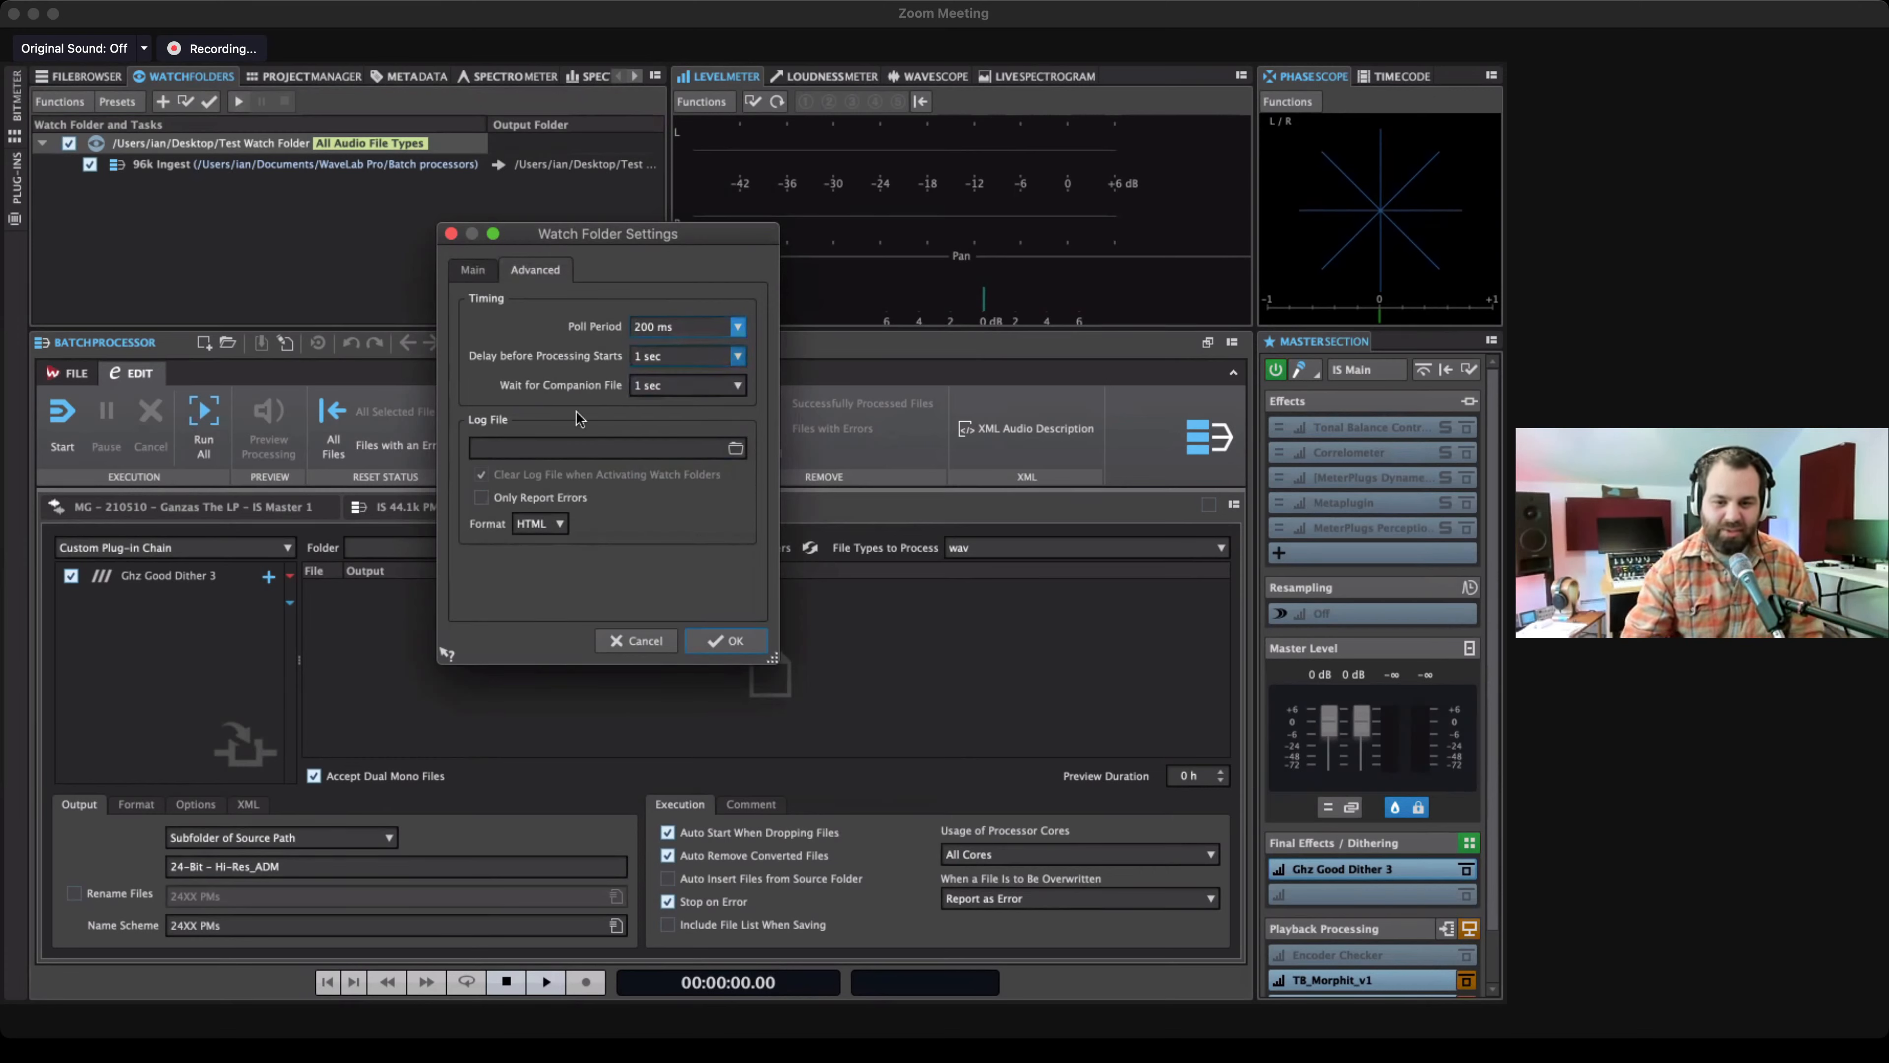
{"action": "left_click", "coordinate": [735, 641]}
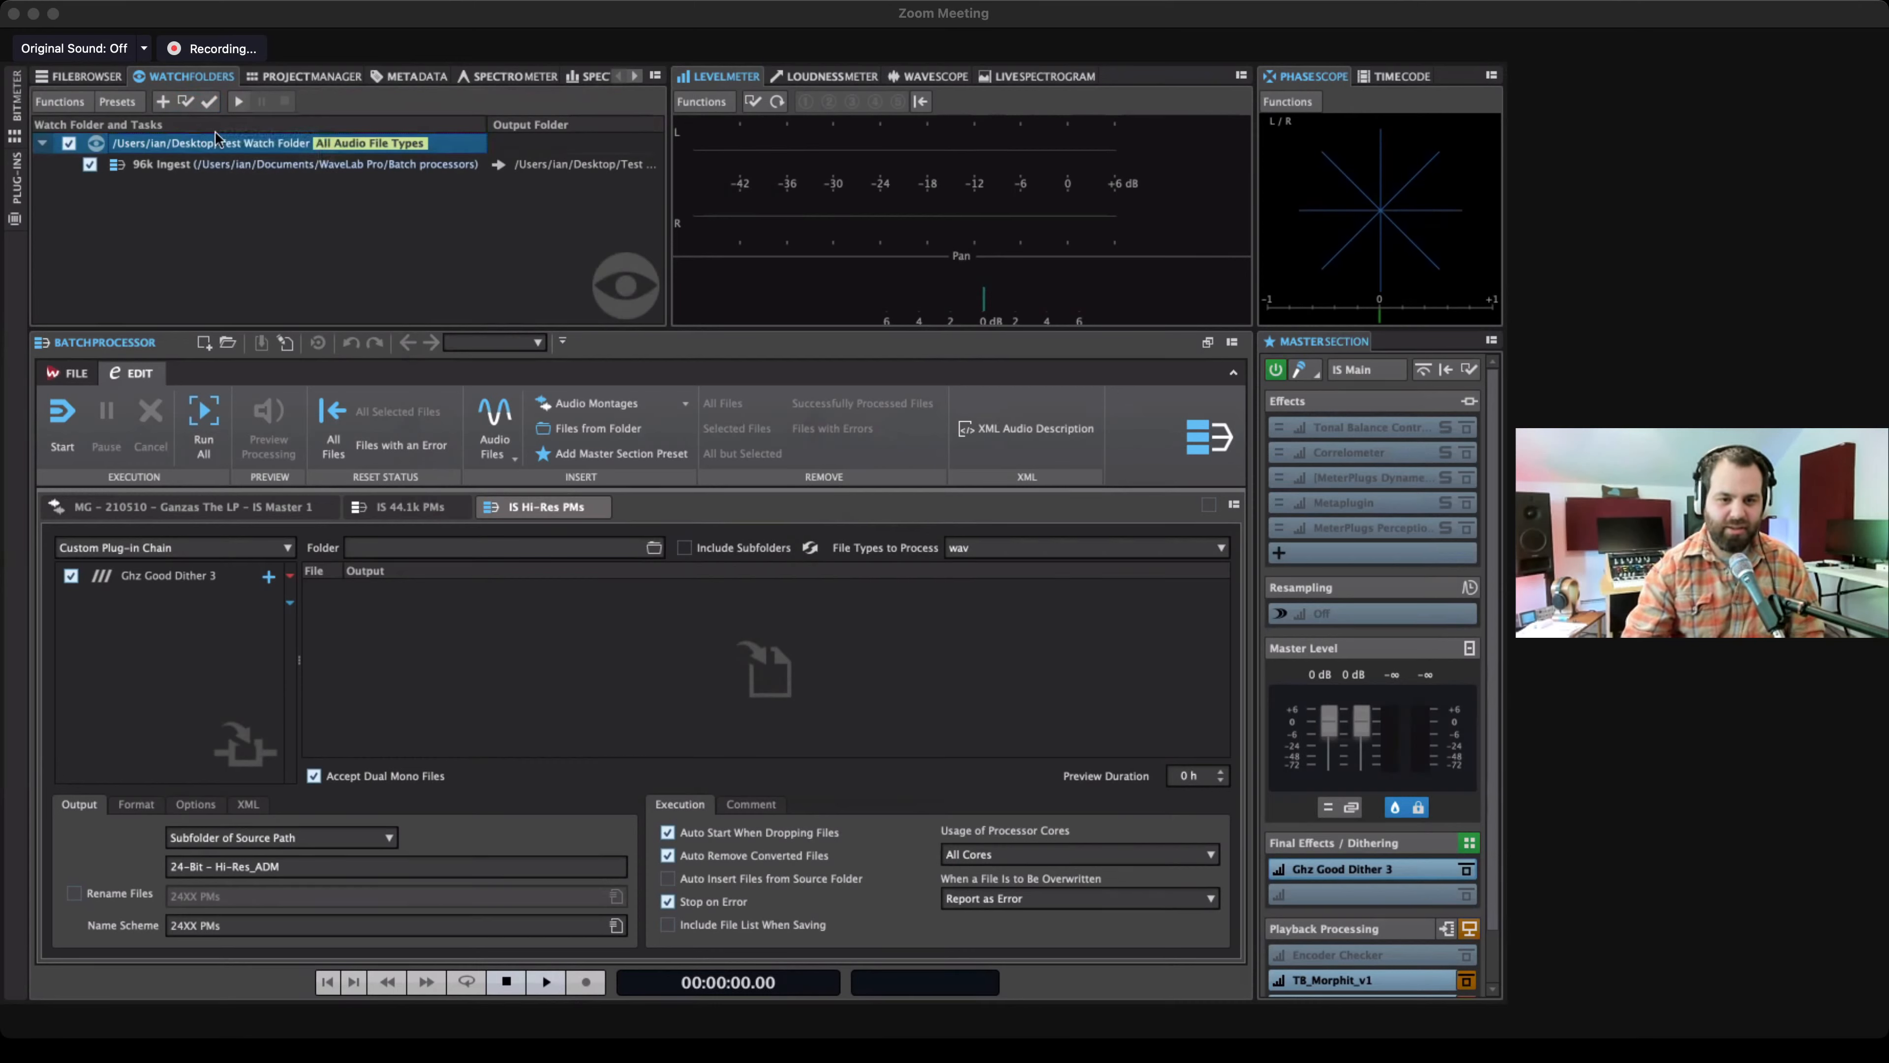
Try to activate the watch folder, and open its 96k Ingest batch for editing.
{"action": "left_click", "coordinate": [239, 103]}
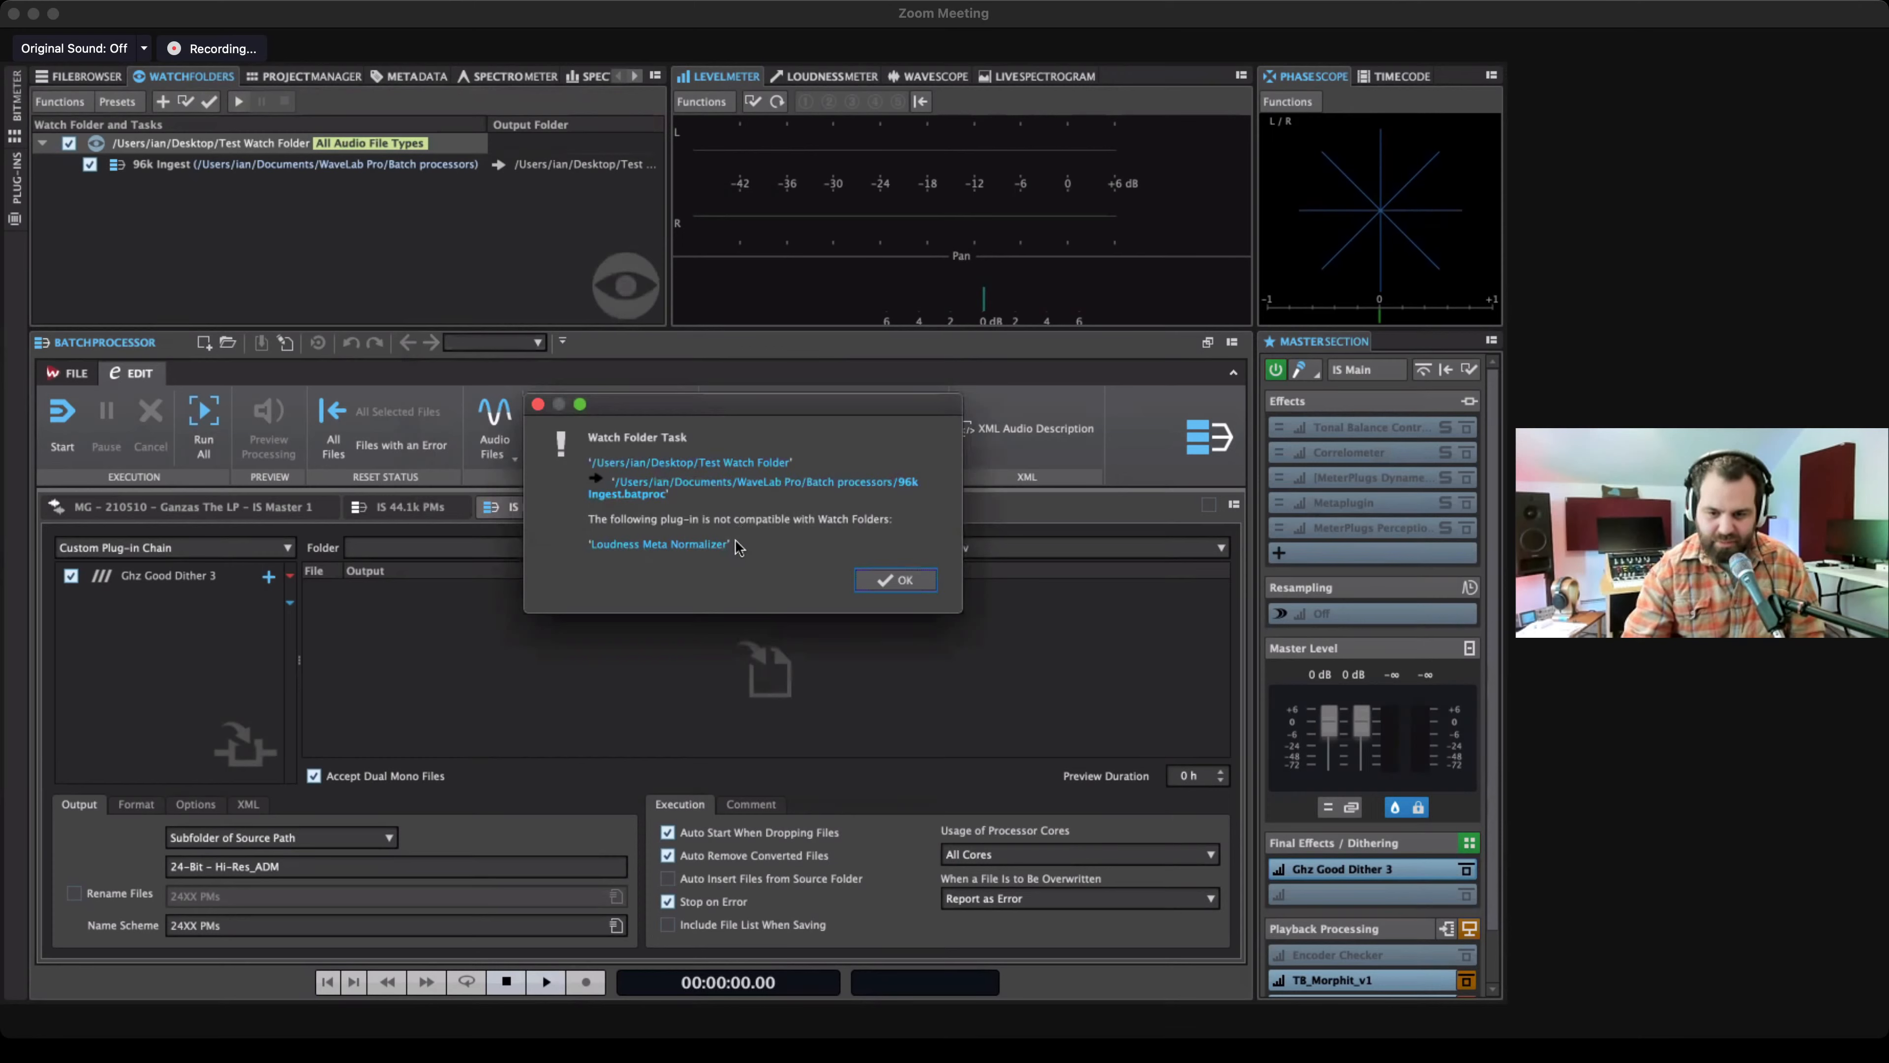
{"action": "left_click", "coordinate": [886, 580]}
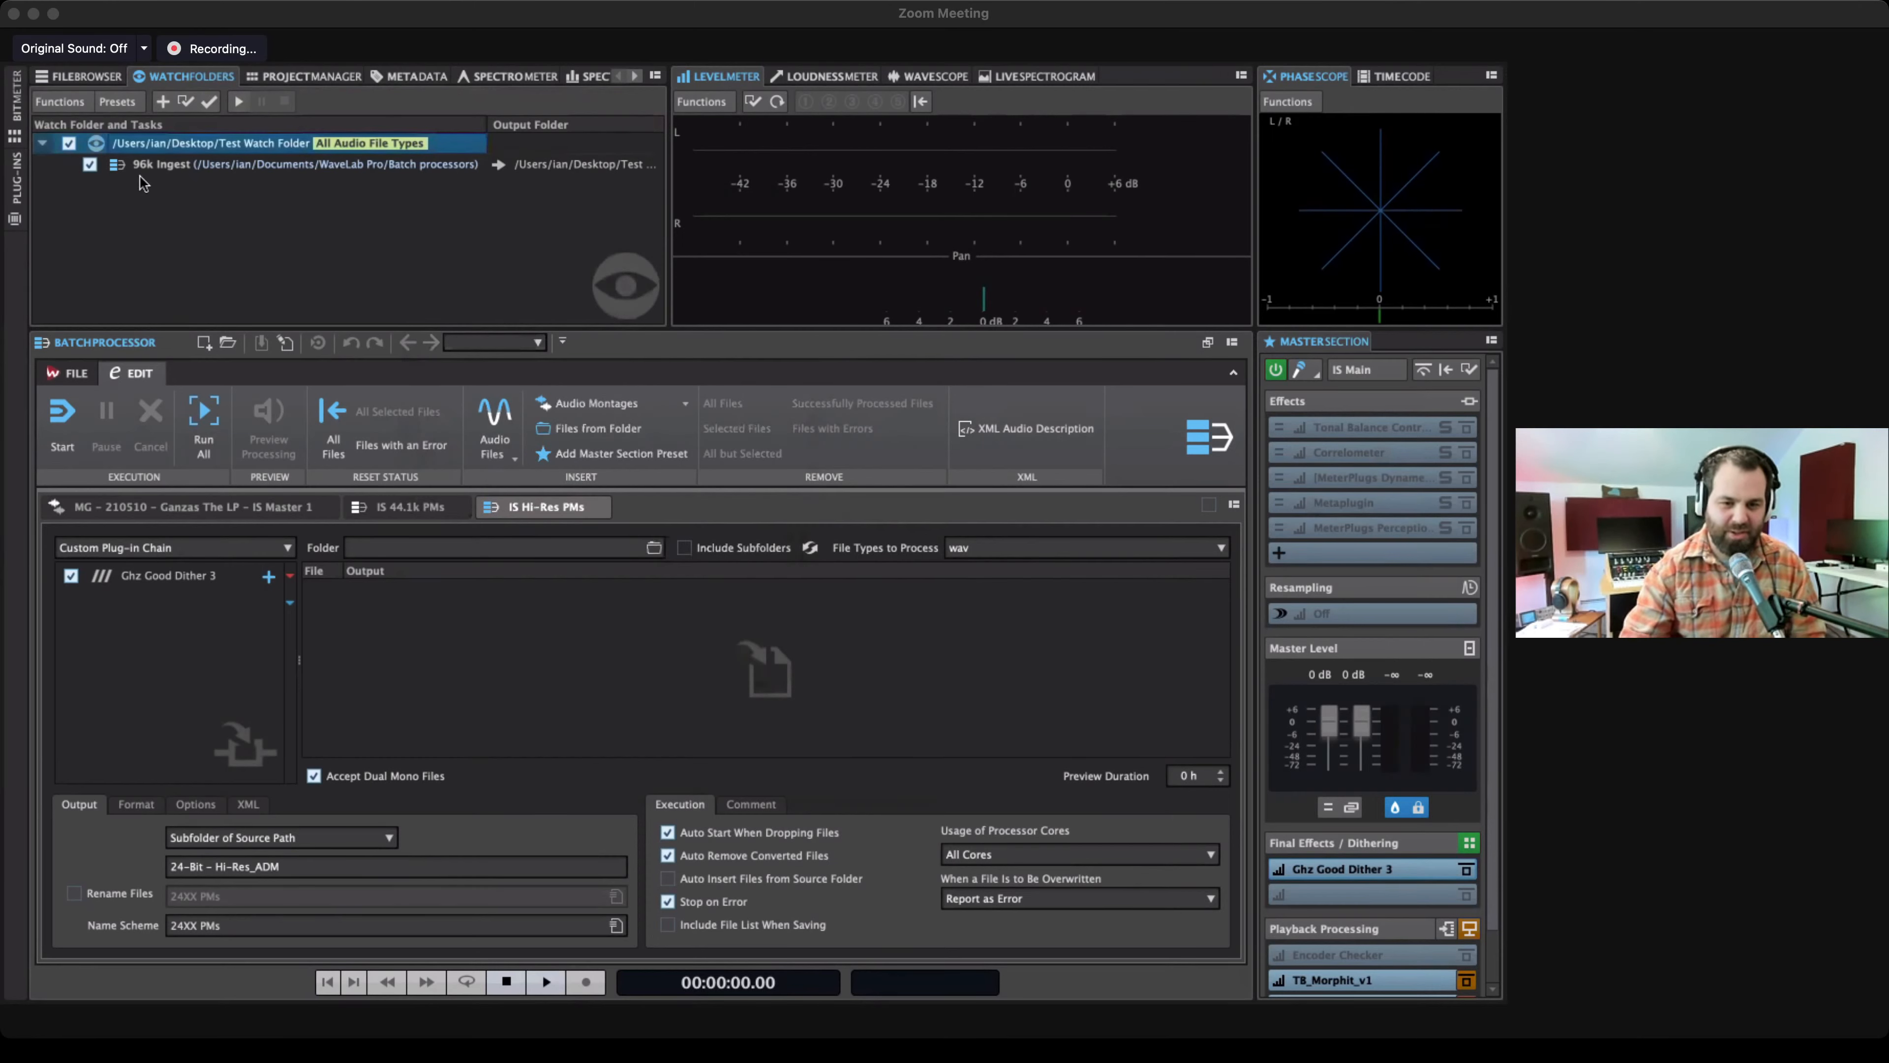
{"action": "double_click", "coordinate": [241, 164]}
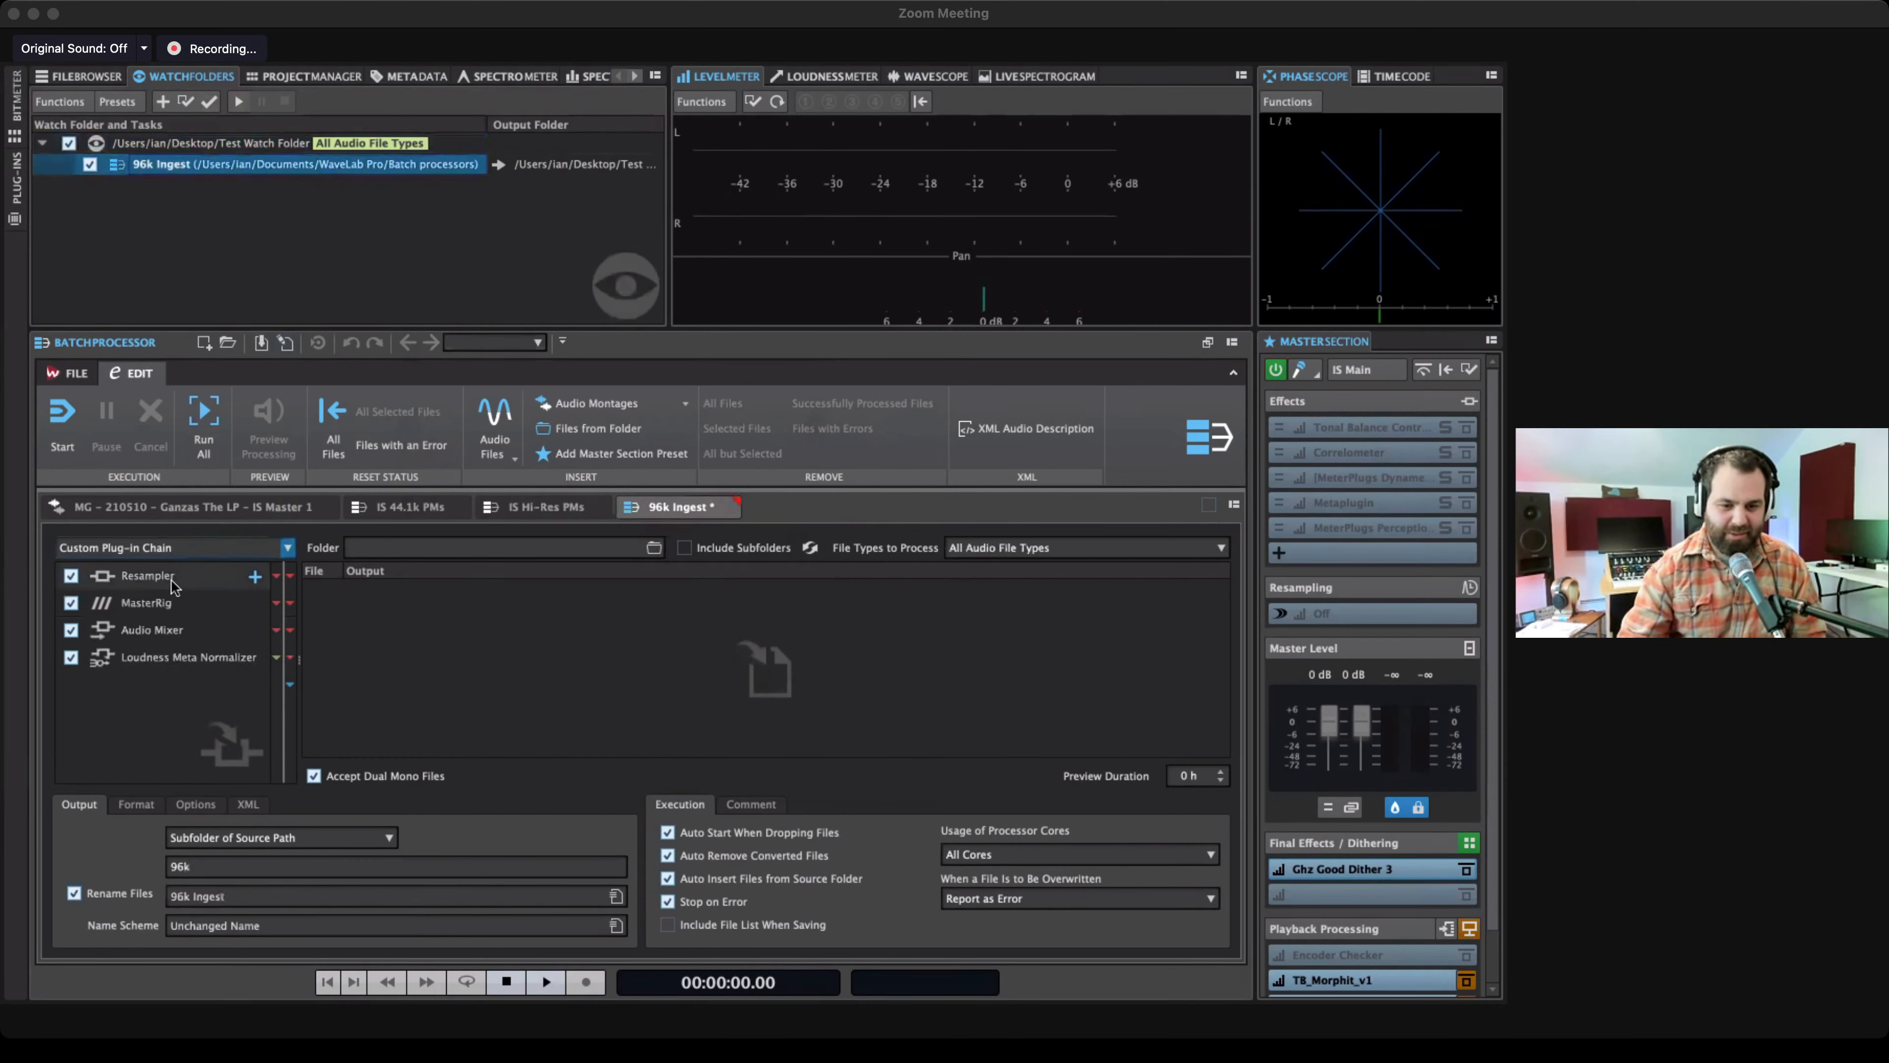
Remove MasterRig, Audio Mixer and Loudness Meta Normalizer from the 96k Ingest plug-in chain, and save and close the batch.
{"action": "right_click", "coordinate": [158, 605]}
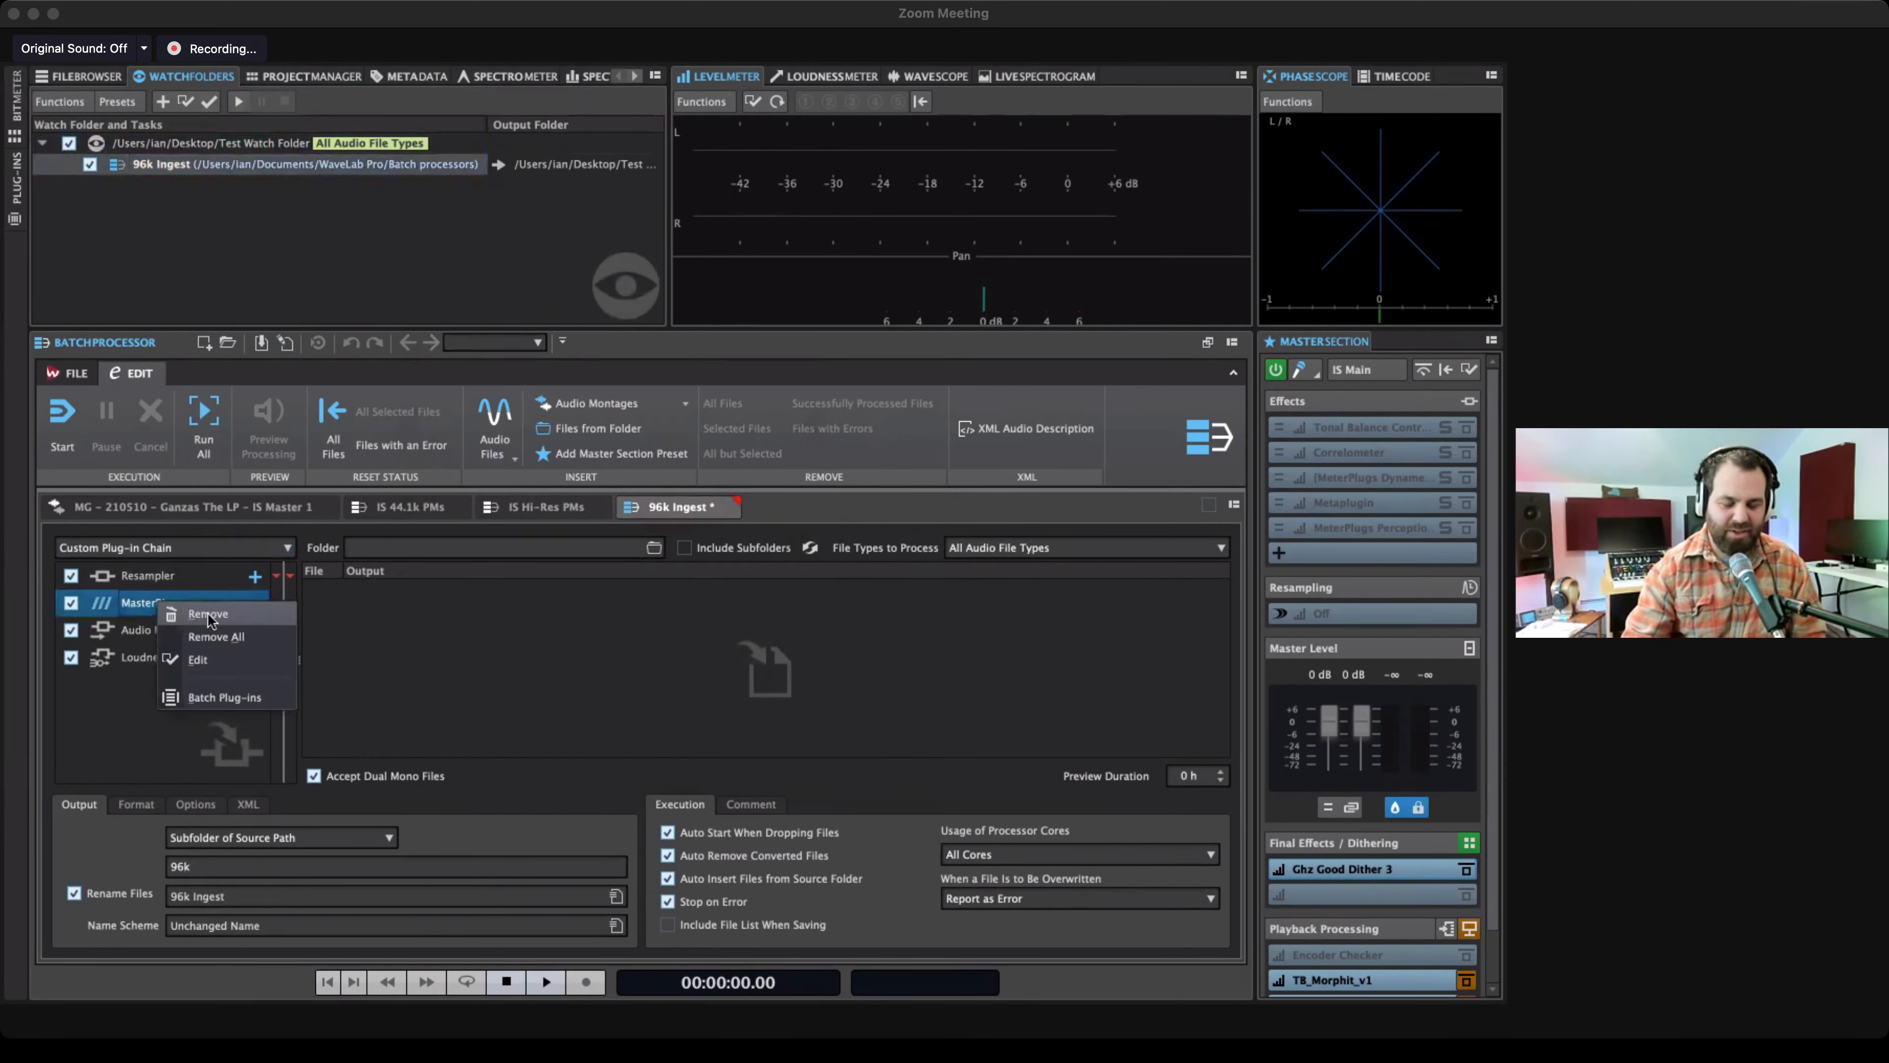
{"action": "left_click", "coordinate": [206, 612]}
{"action": "right_click", "coordinate": [146, 604]}
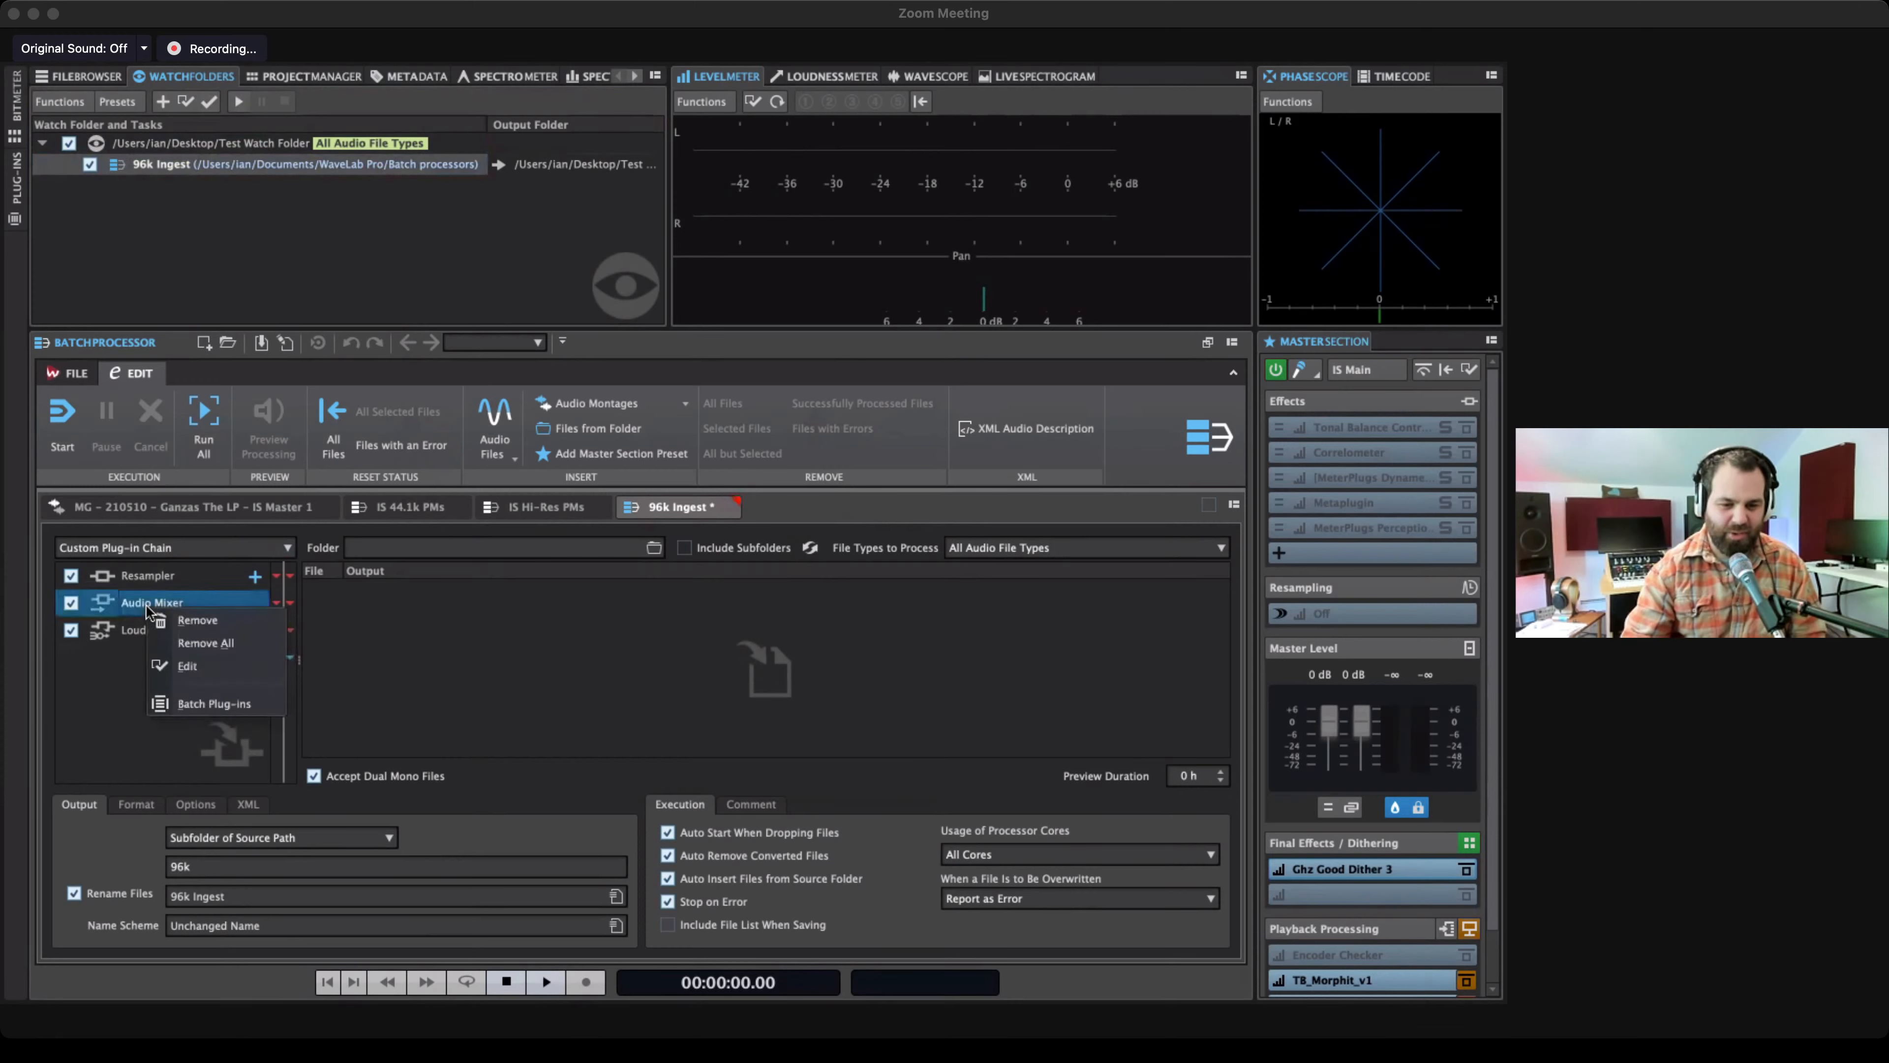
{"action": "left_click", "coordinate": [187, 622]}
{"action": "right_click", "coordinate": [146, 605]}
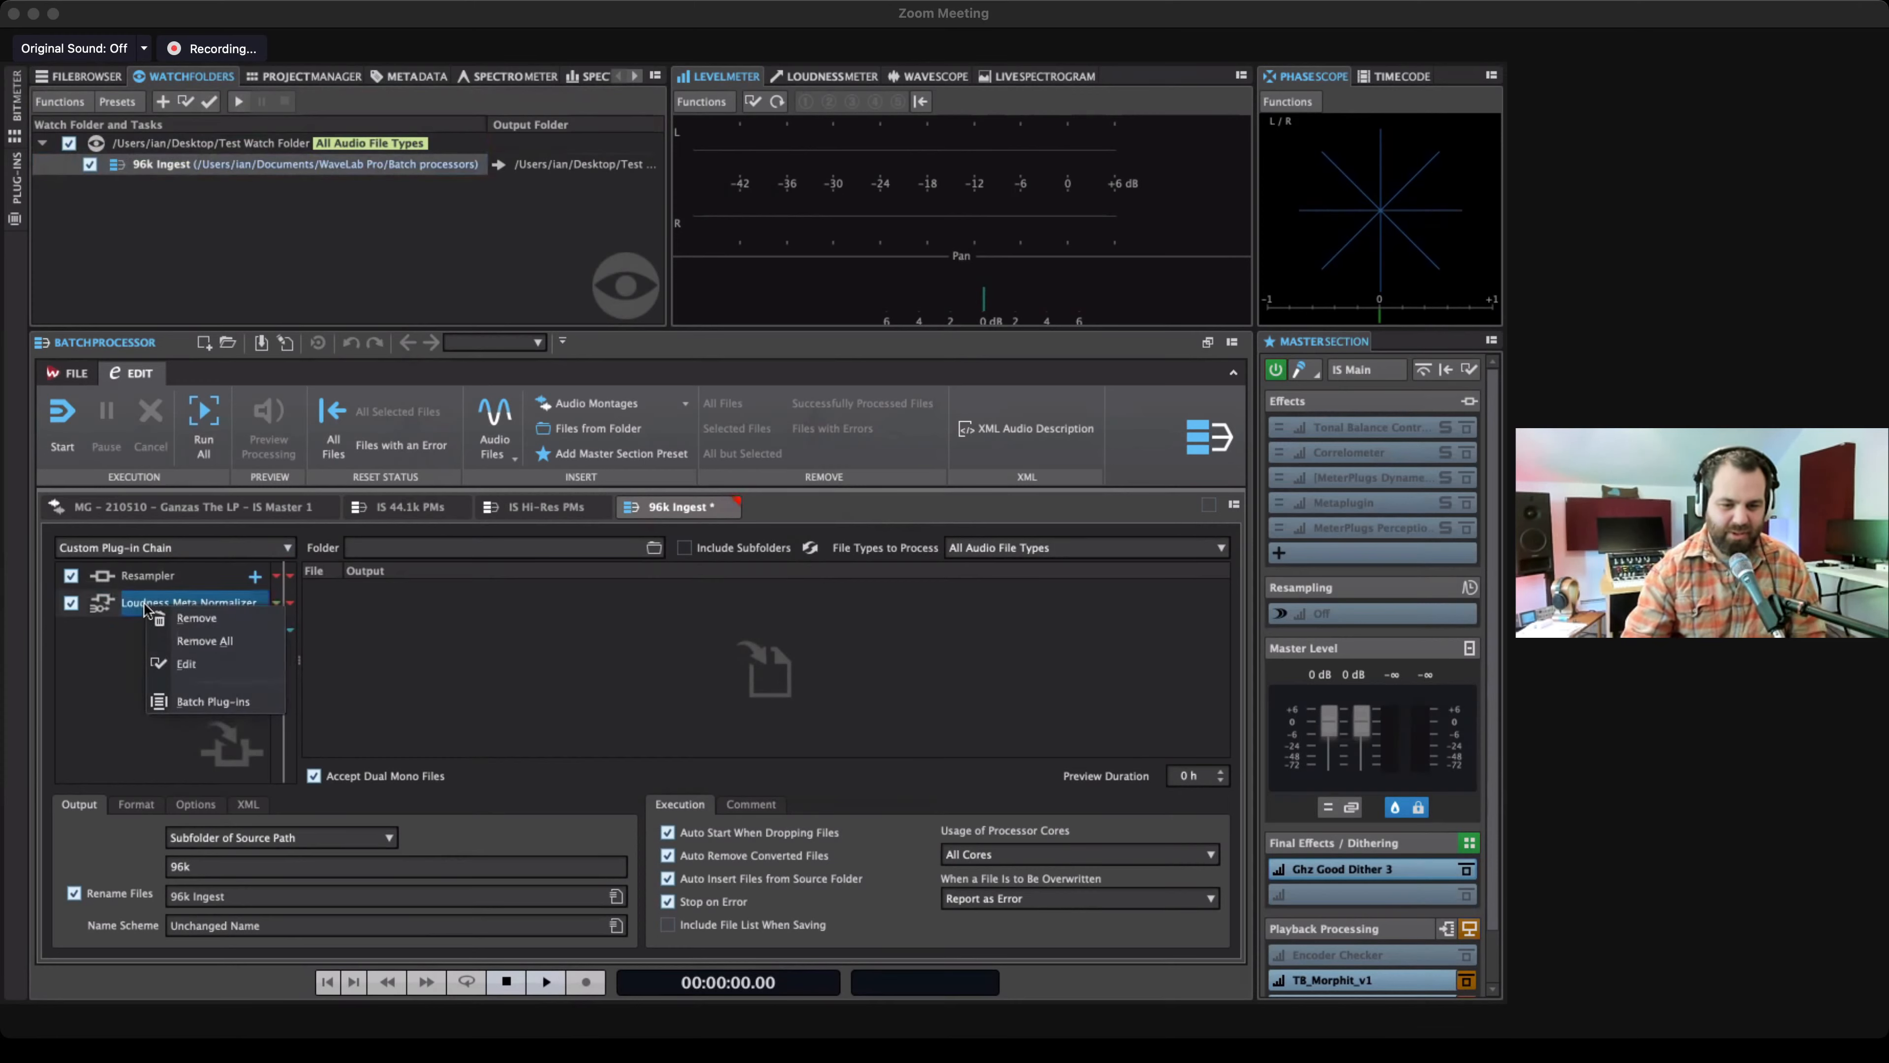
{"action": "left_click", "coordinate": [191, 620]}
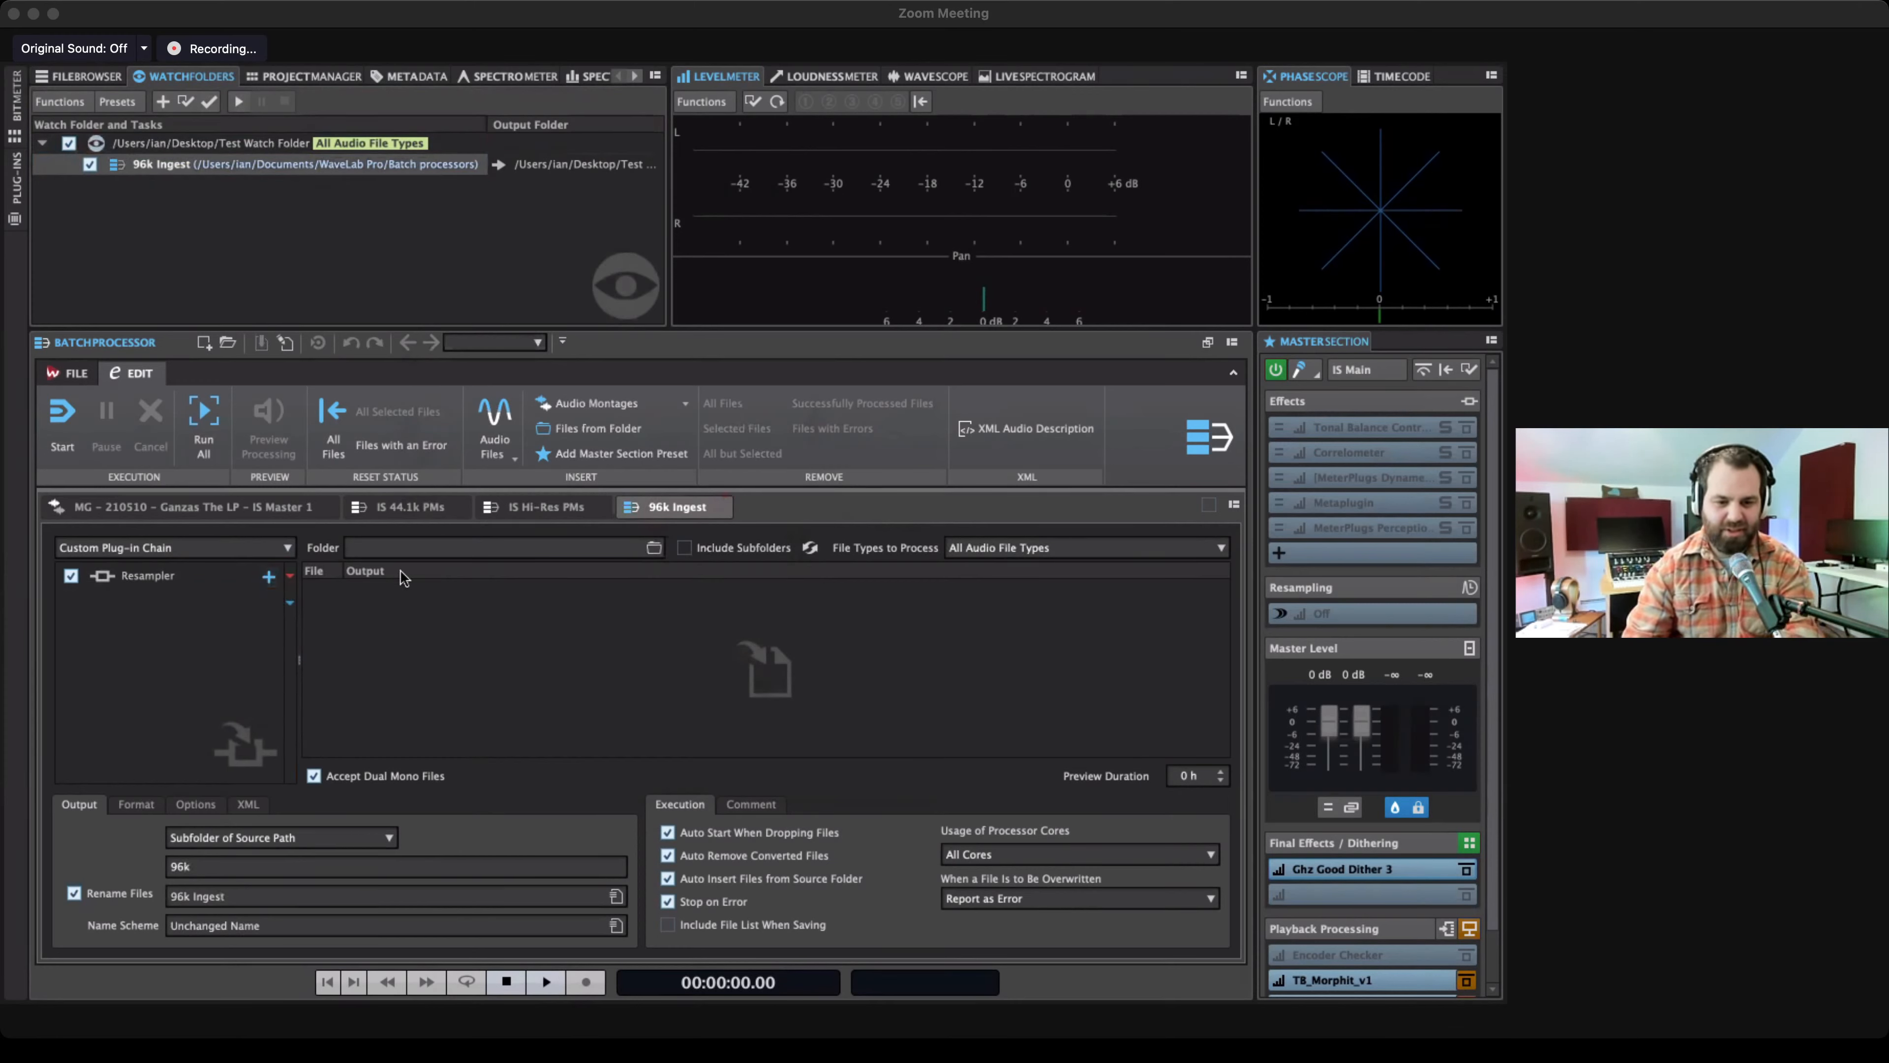
{"action": "left_click", "coordinate": [720, 507]}
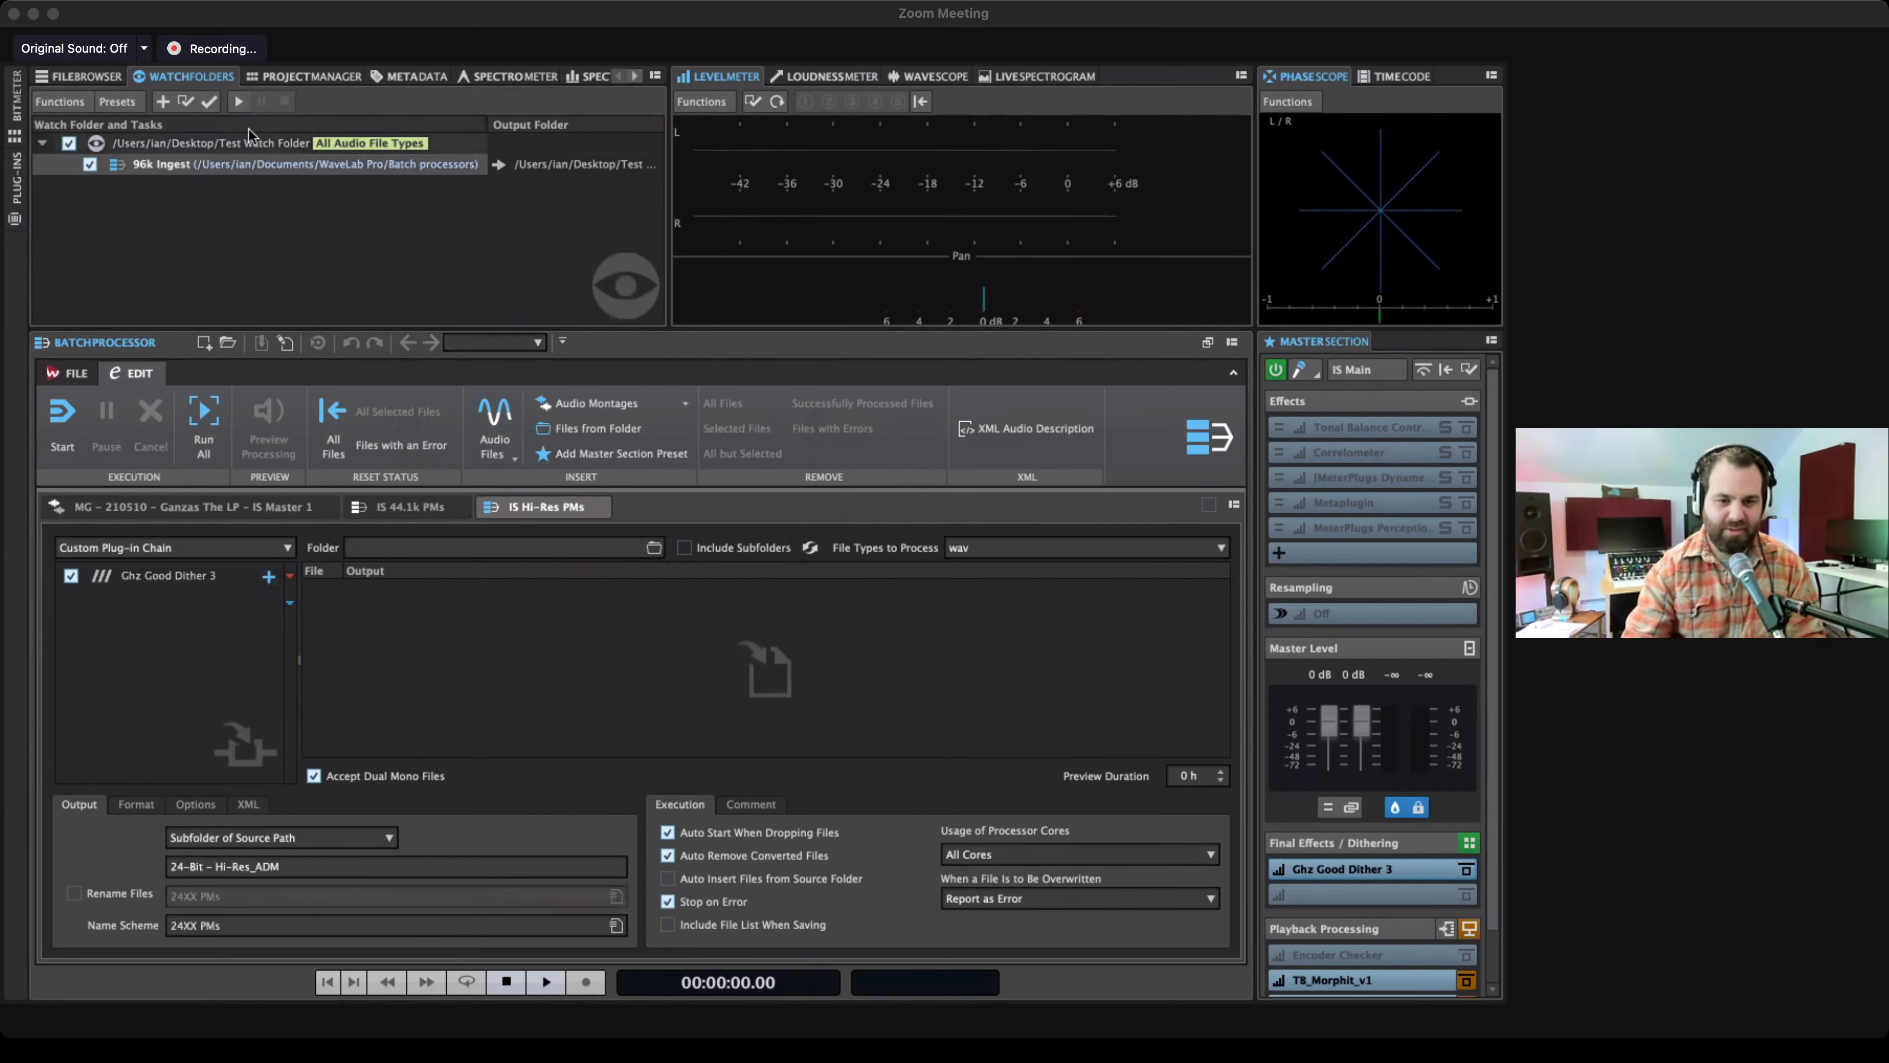
Bring up the watch folder activation options and set it to start as a background application with Normal Priority.
{"action": "left_click", "coordinate": [239, 101]}
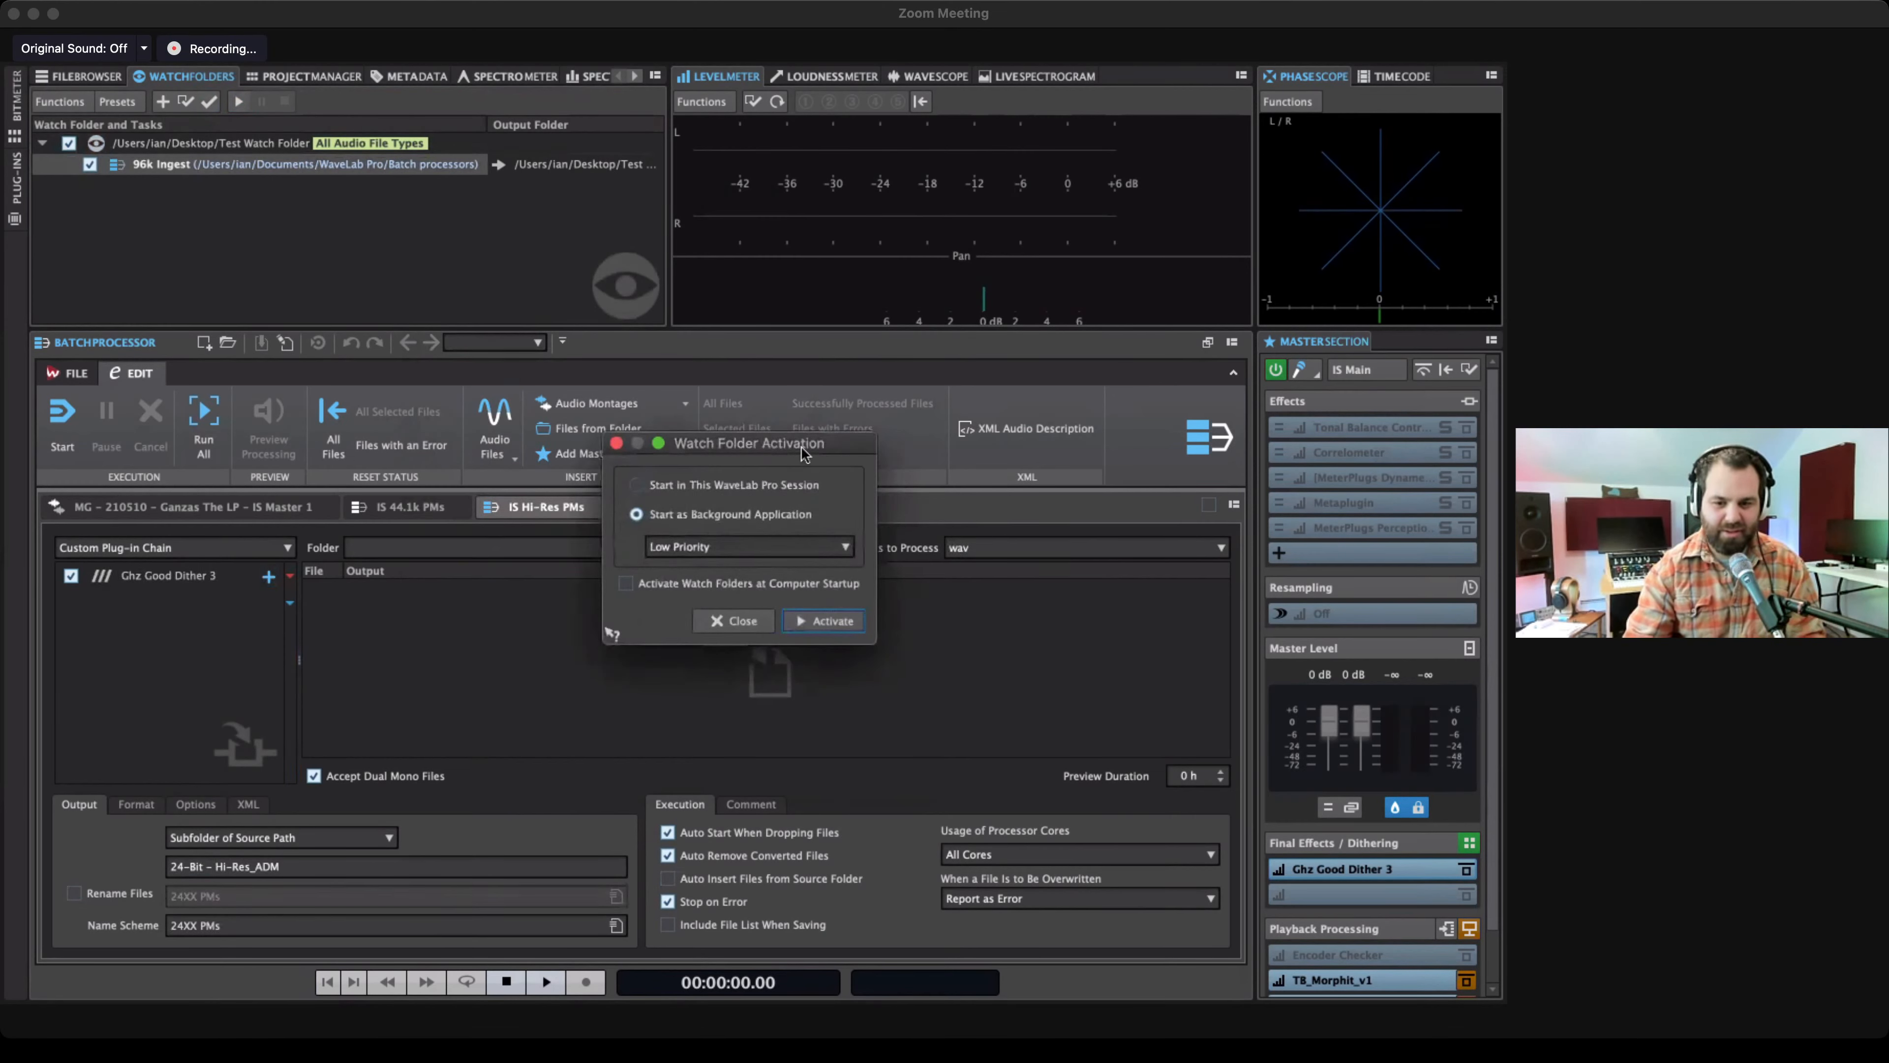
{"action": "left_click_drag", "start_coordinate": [780, 437], "coordinate": [495, 222]}
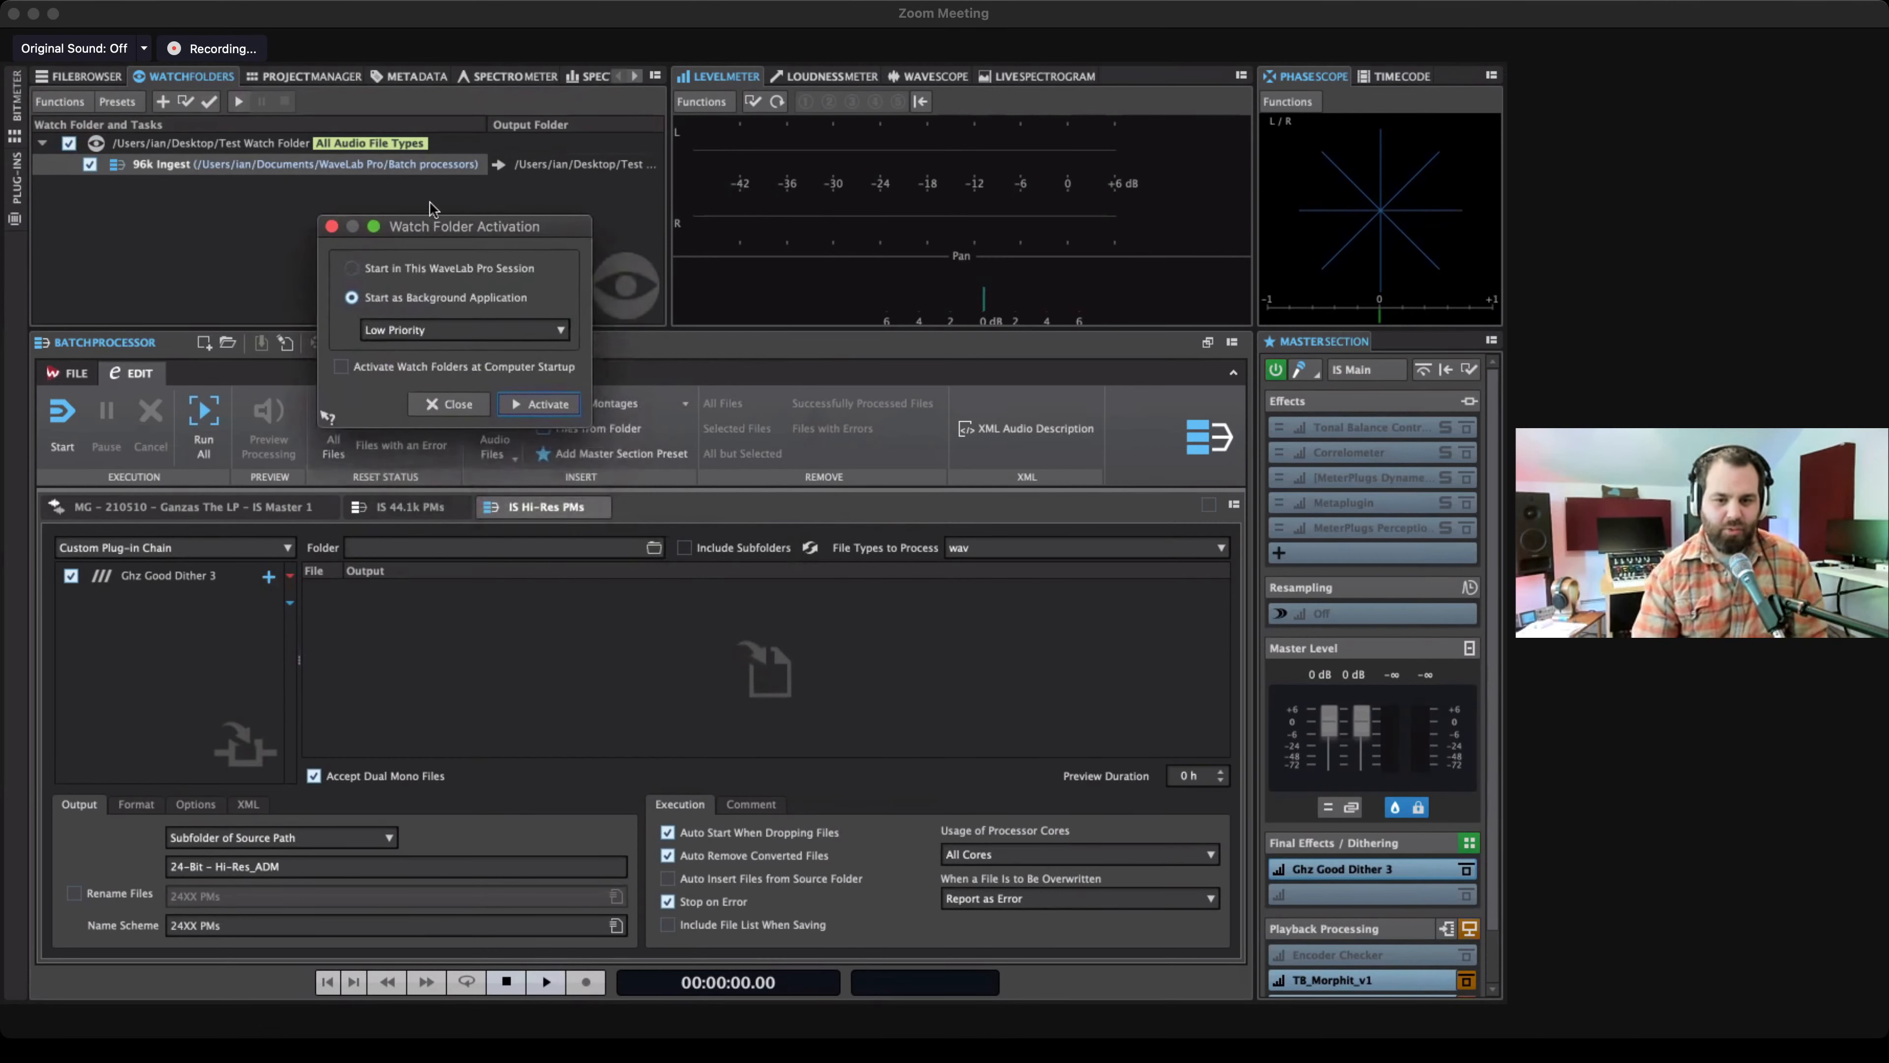
{"action": "left_click", "coordinate": [423, 271]}
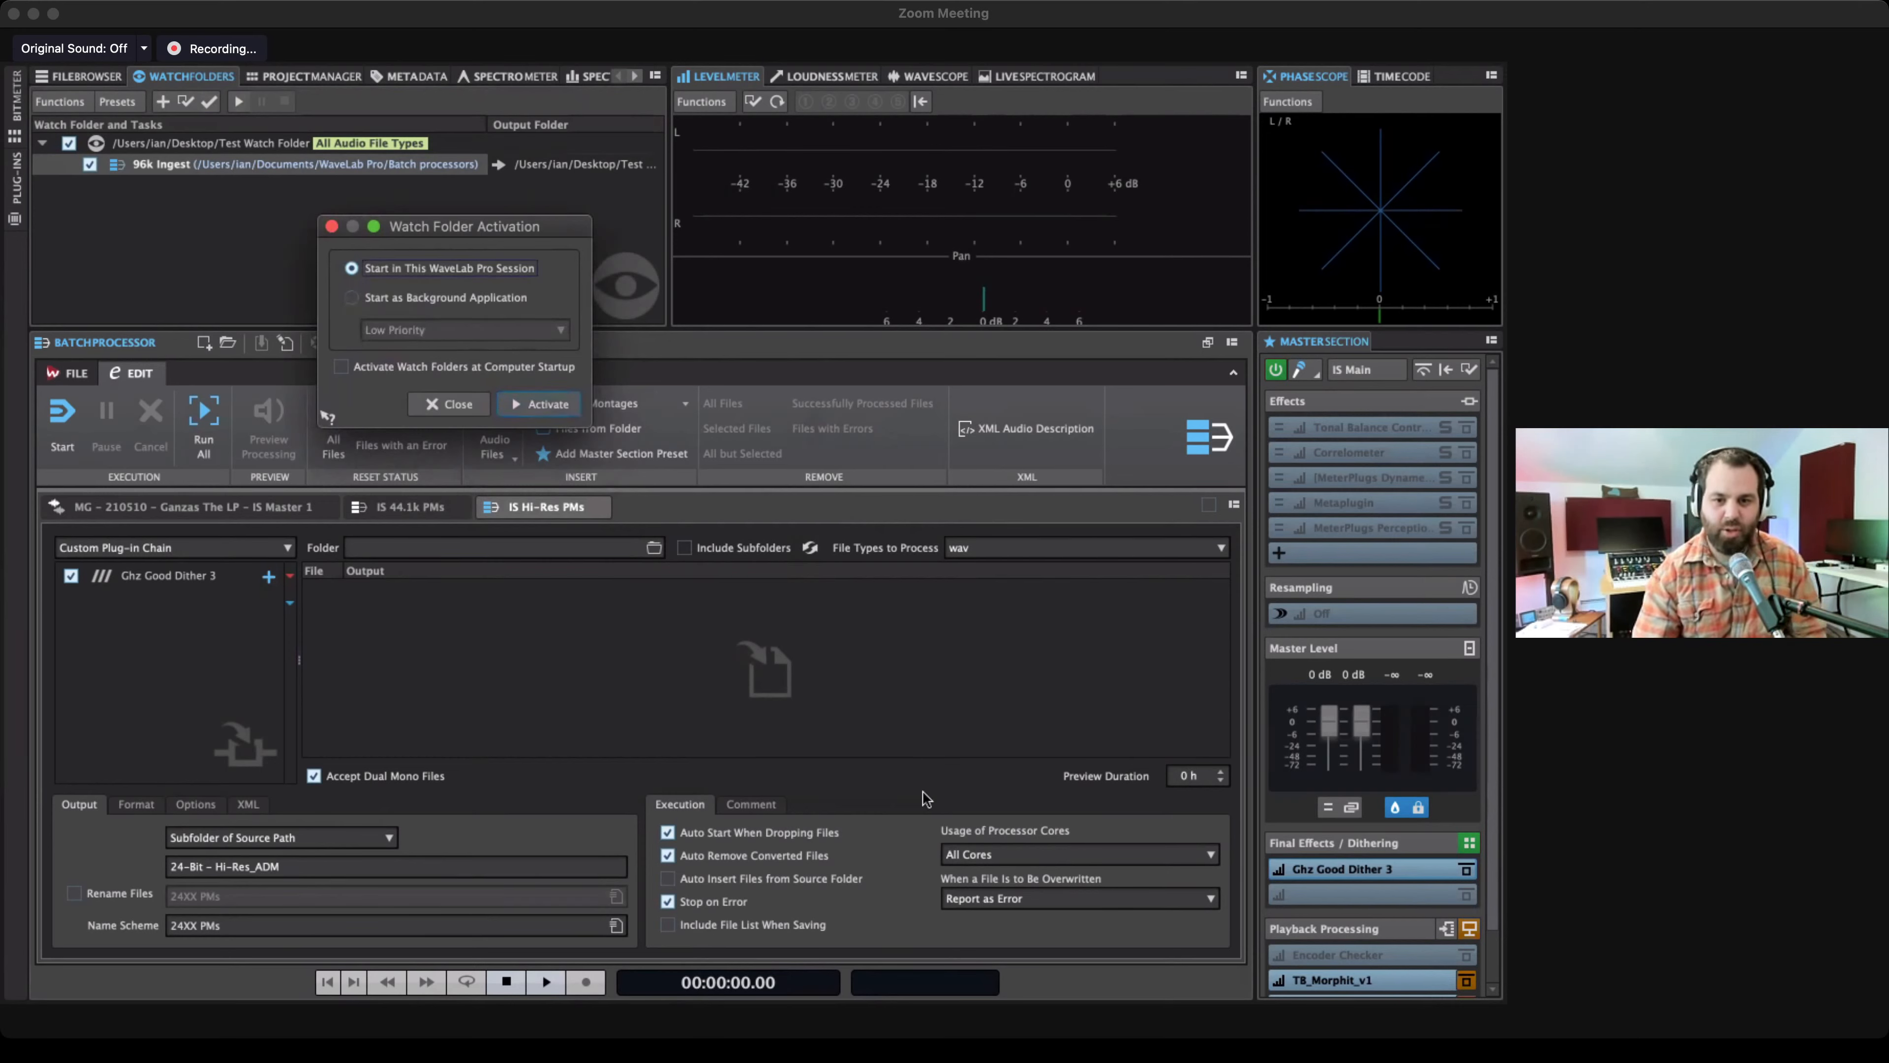
{"action": "left_click", "coordinate": [476, 298]}
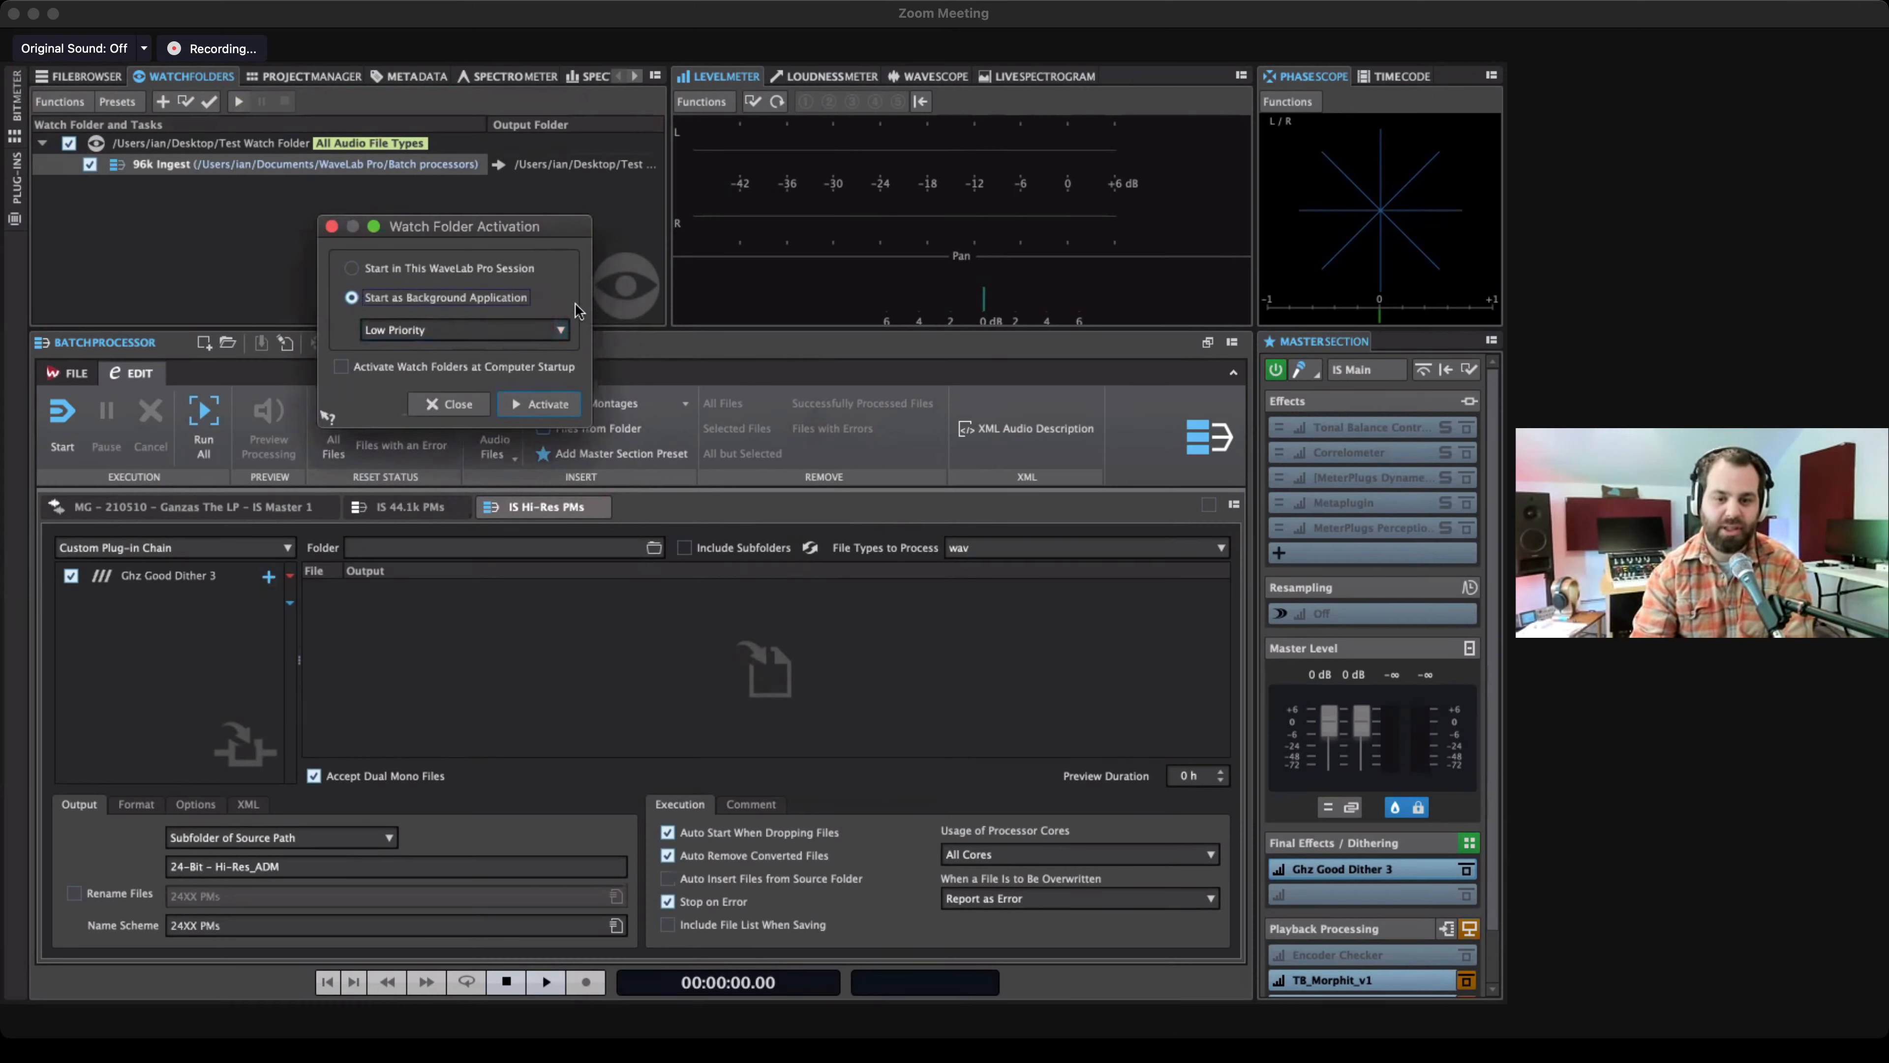
{"action": "left_click", "coordinate": [562, 331]}
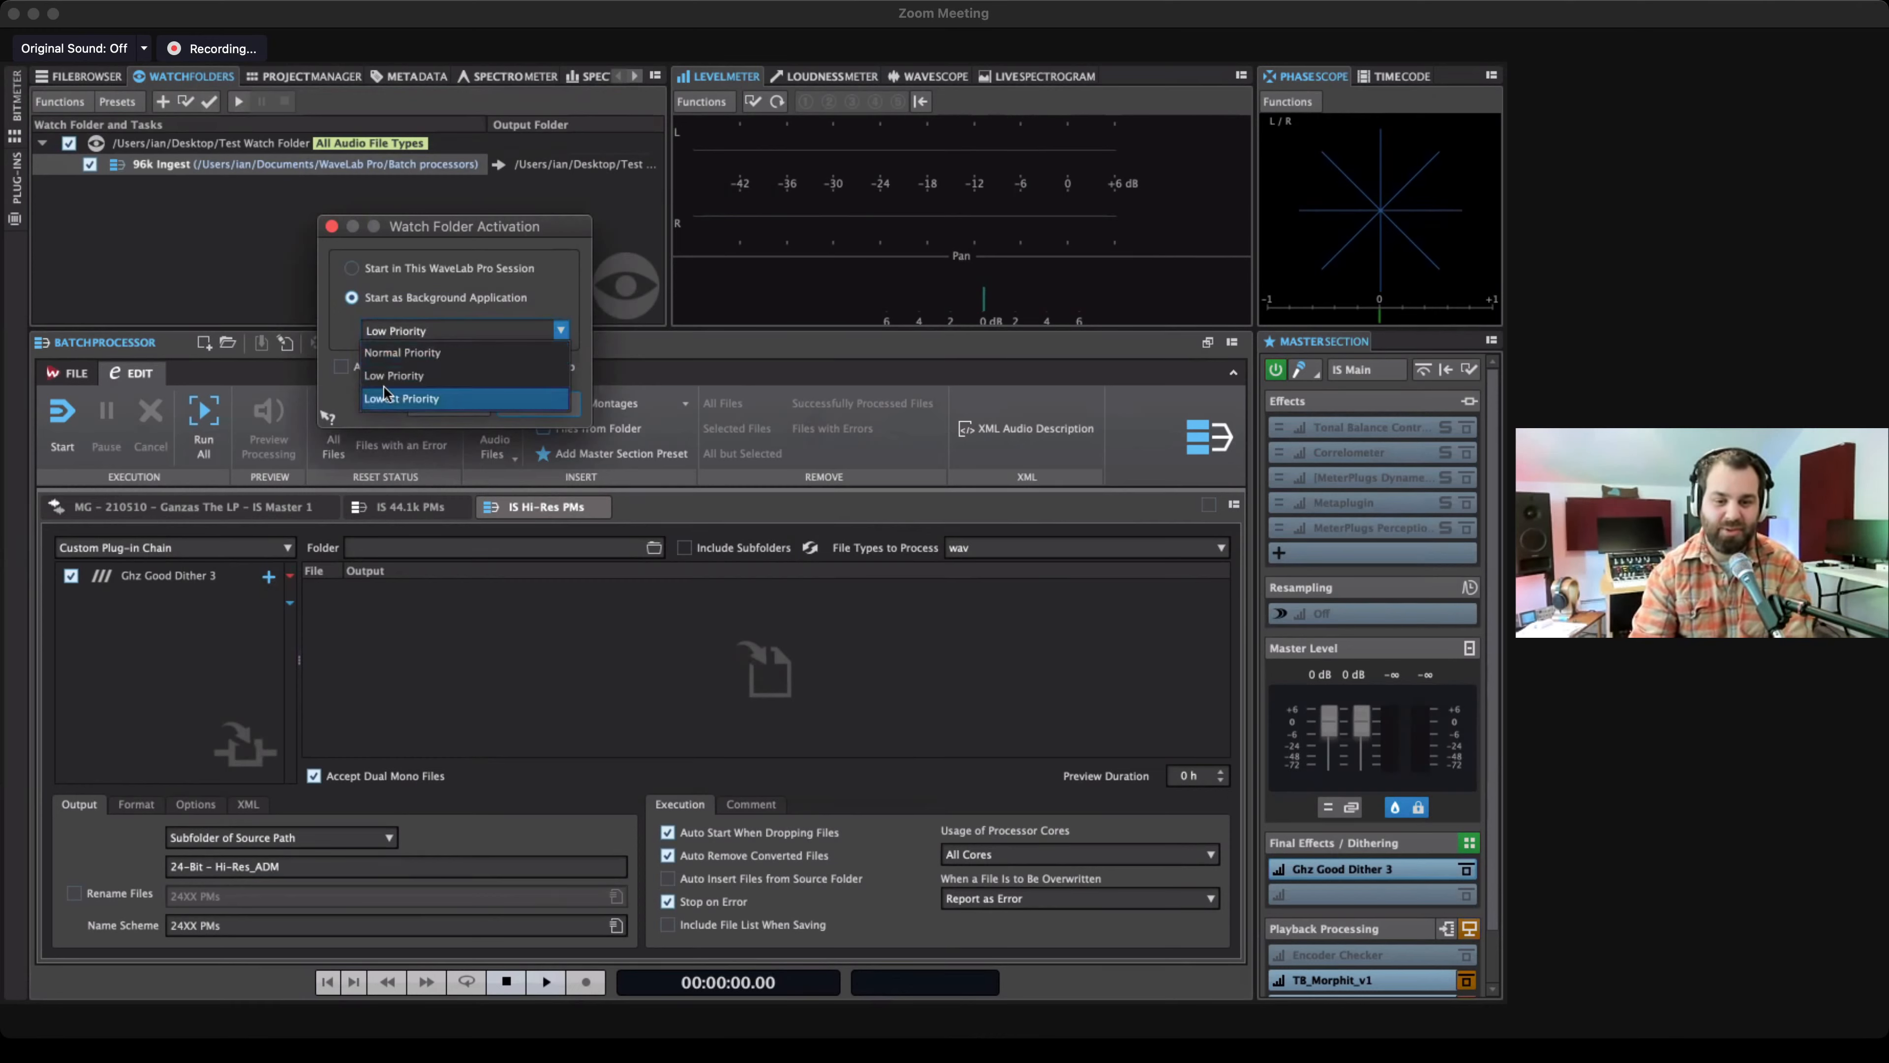
{"action": "left_click", "coordinate": [421, 354]}
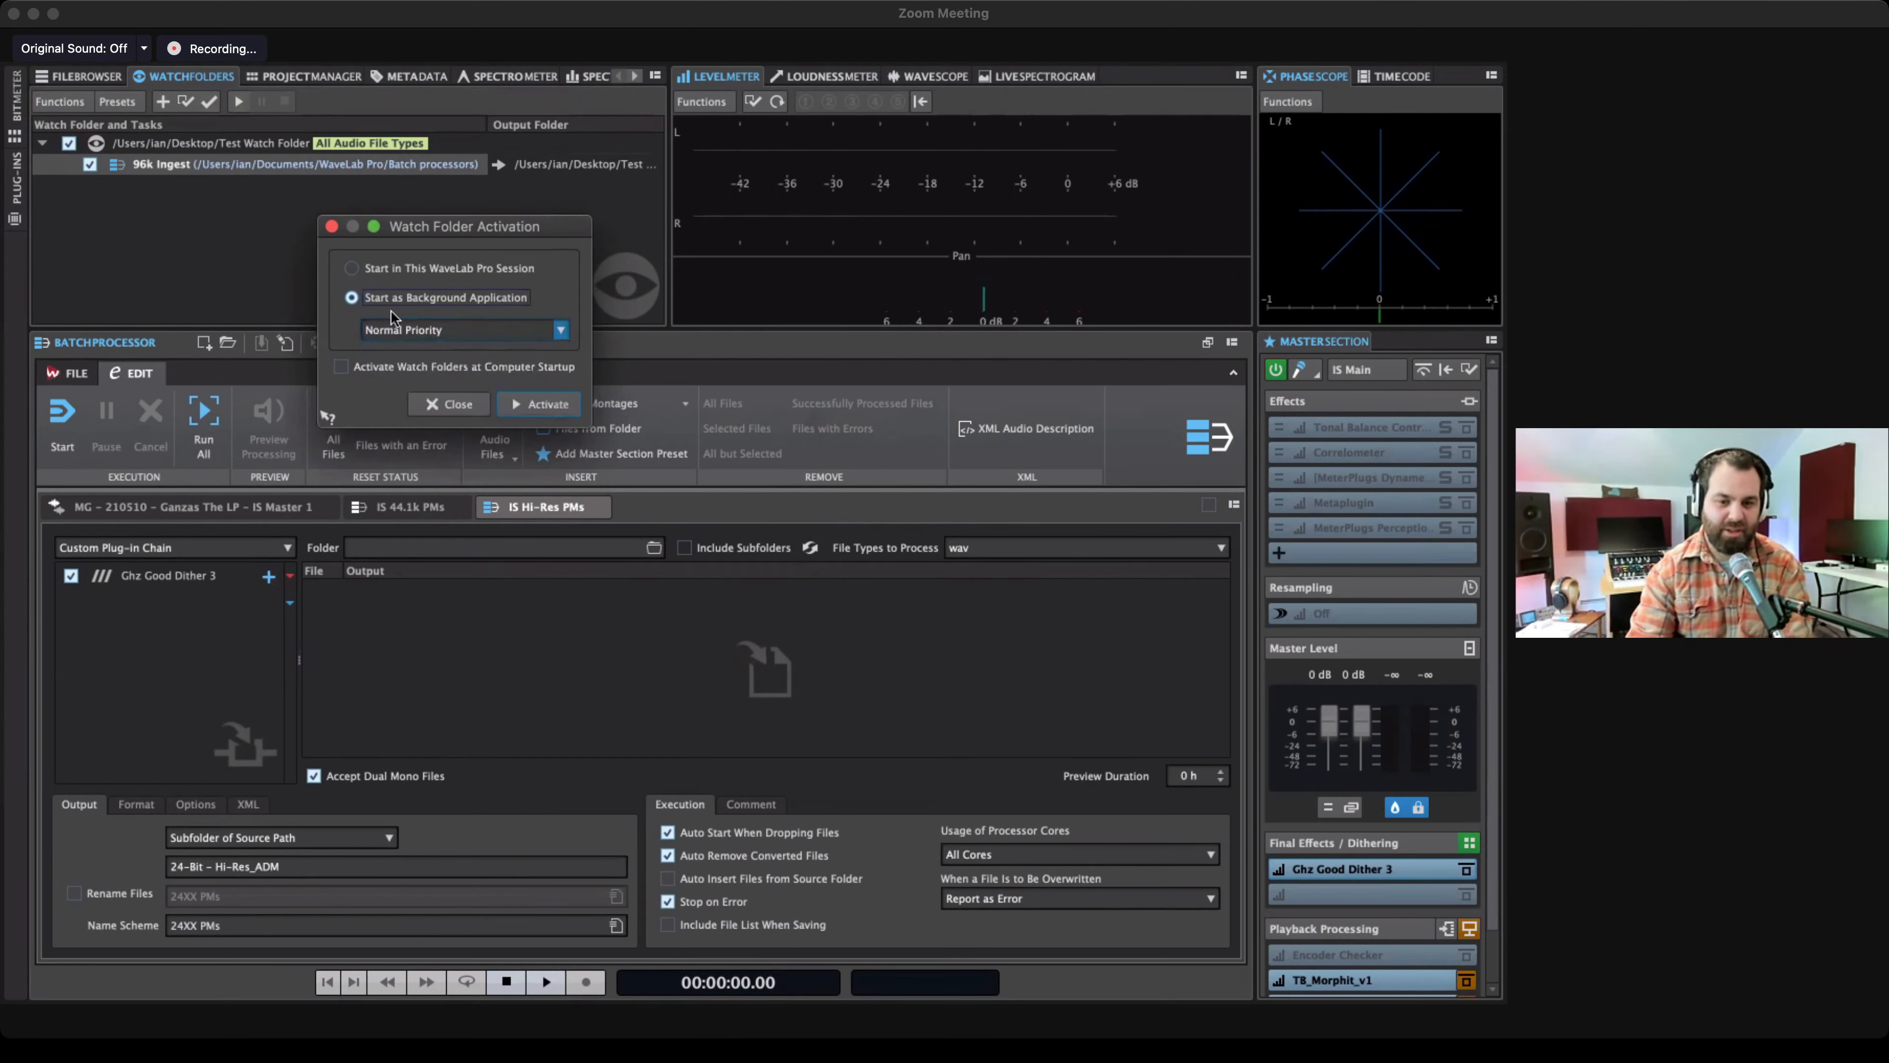
Try enabling activation at computer startup, decline it, and activate the watch folder as a background process.
{"action": "left_click", "coordinate": [404, 363]}
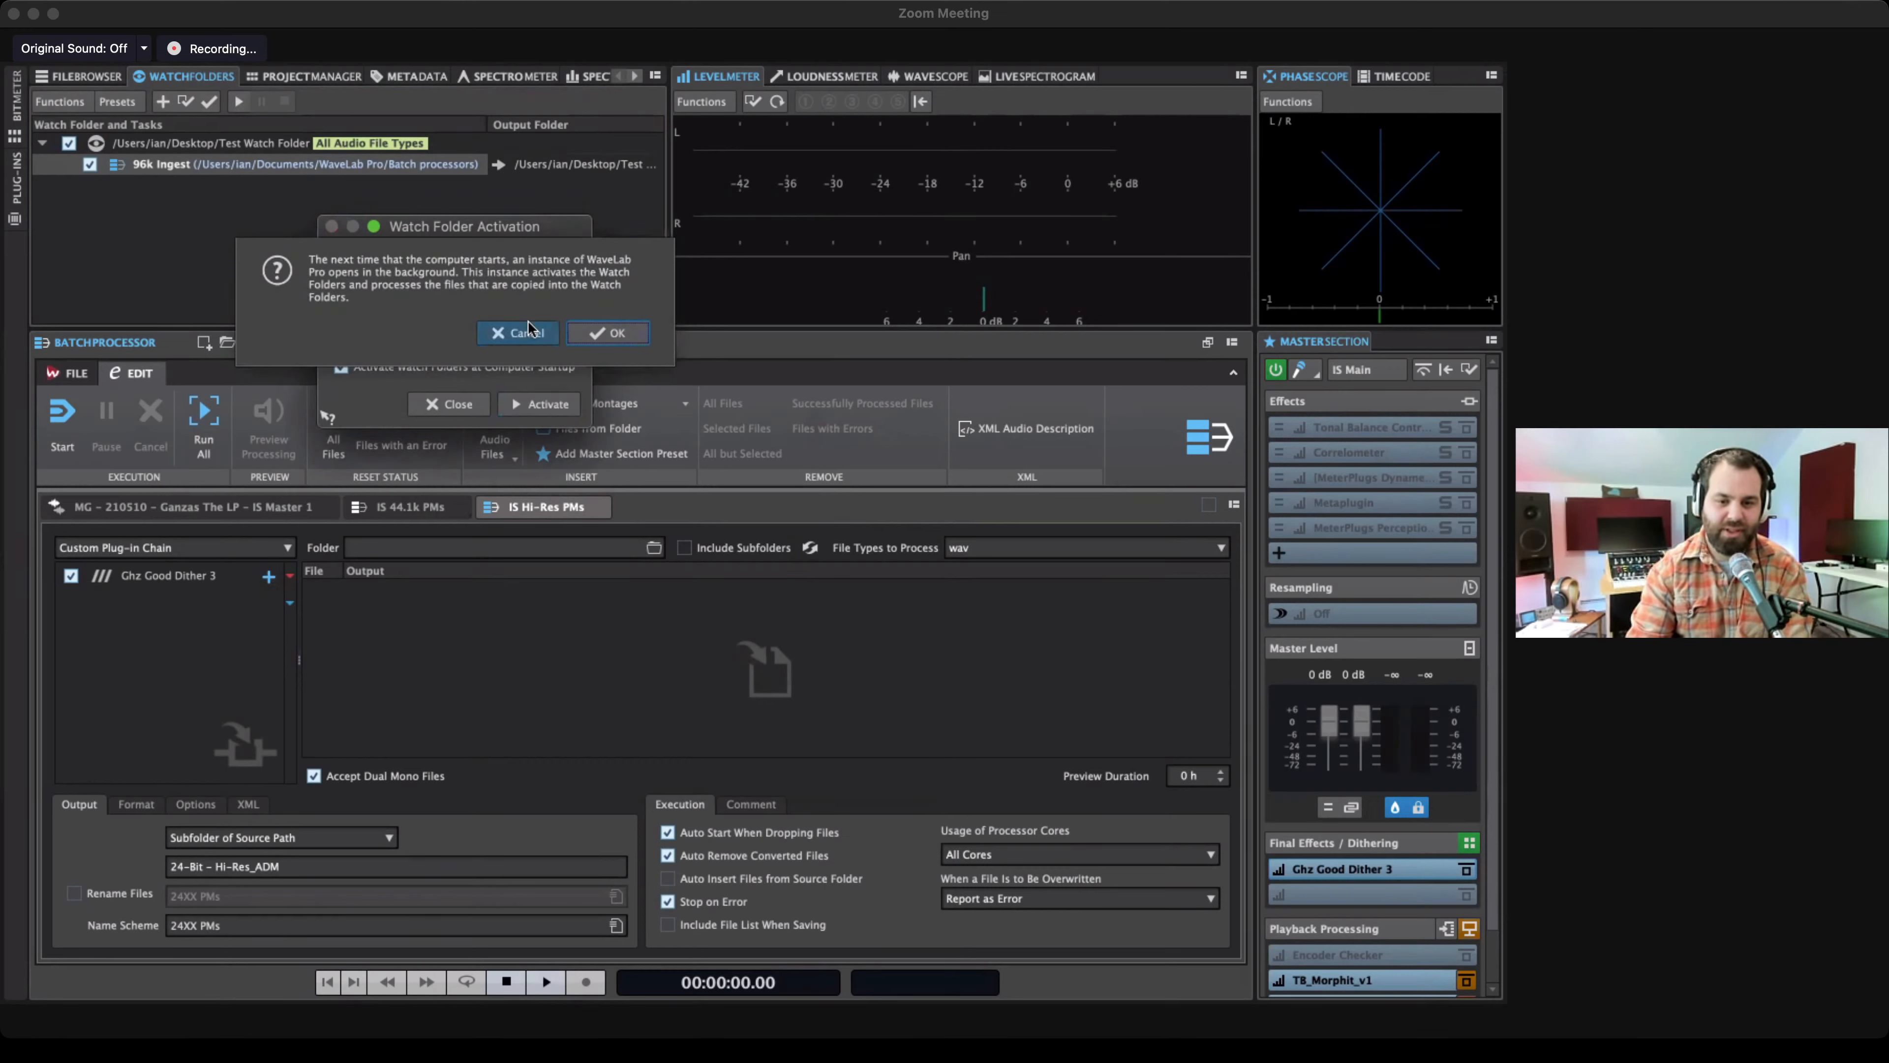
{"action": "left_click", "coordinate": [524, 335]}
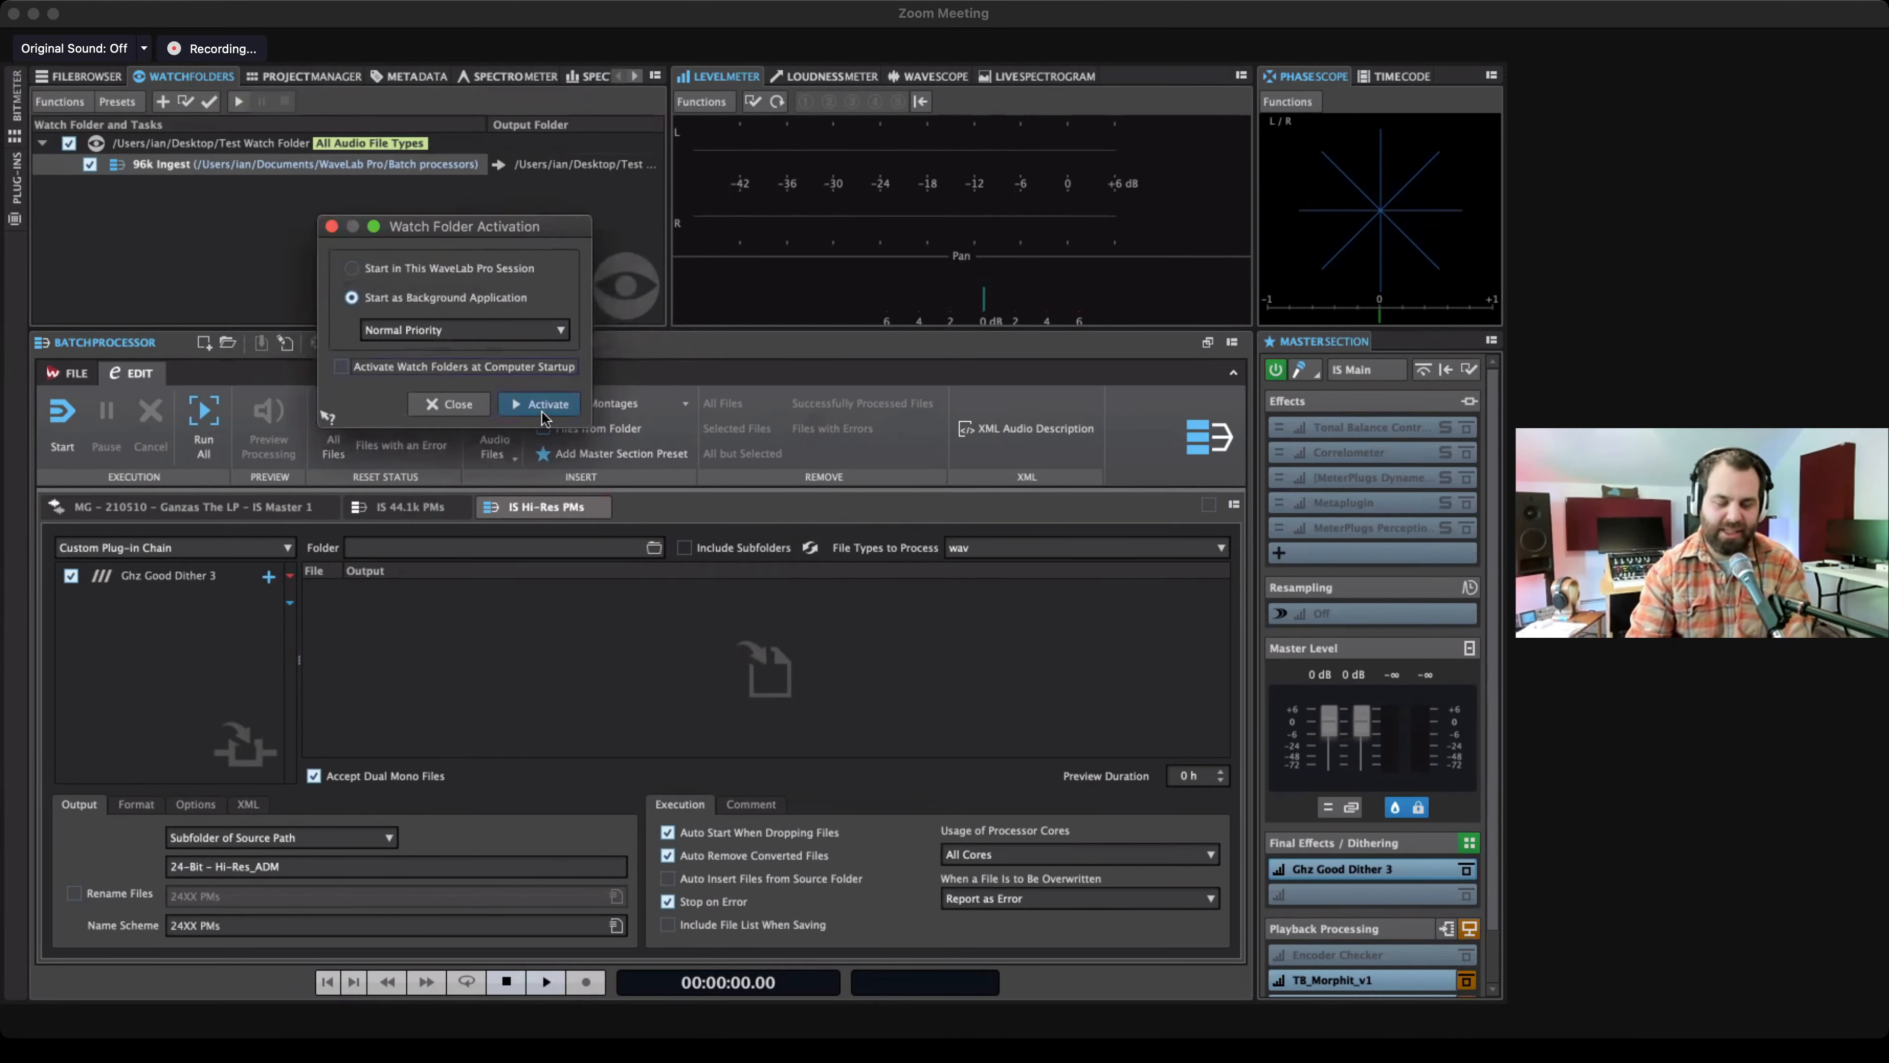
{"action": "left_click", "coordinate": [527, 404]}
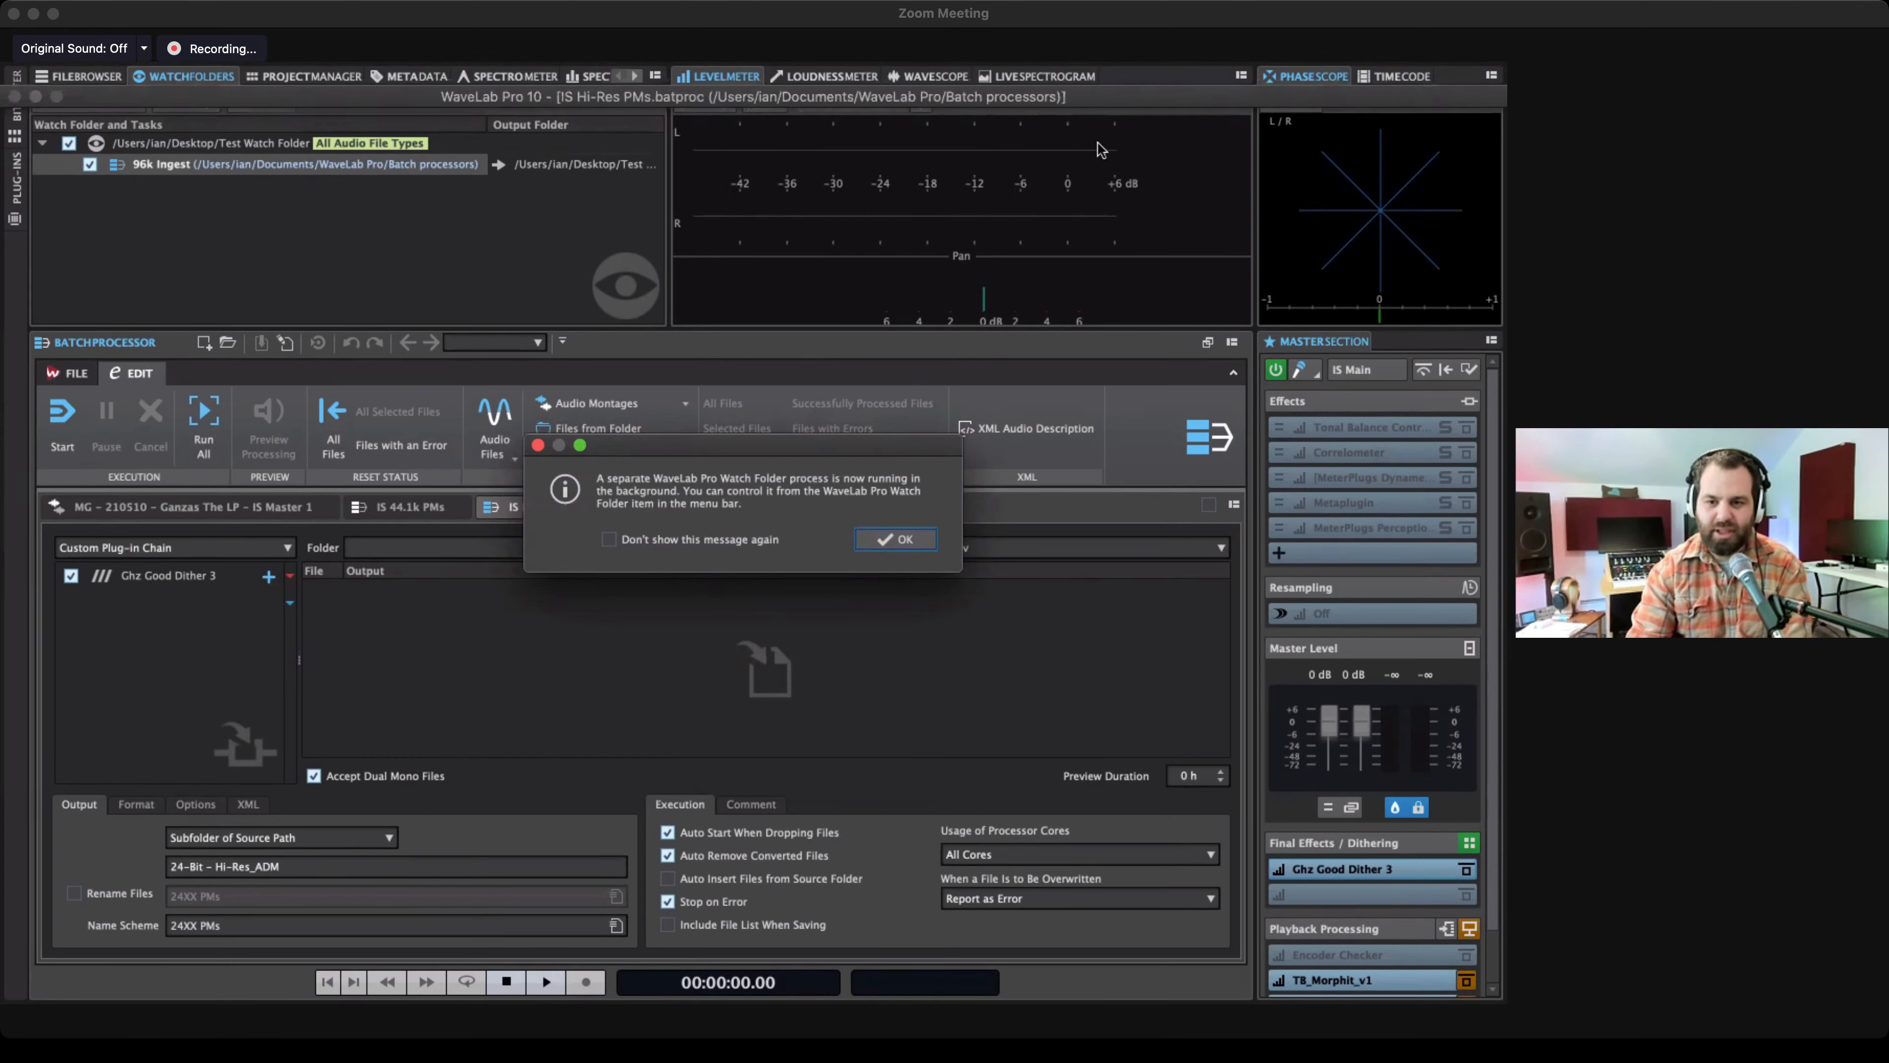
{"action": "left_click", "coordinate": [918, 542]}
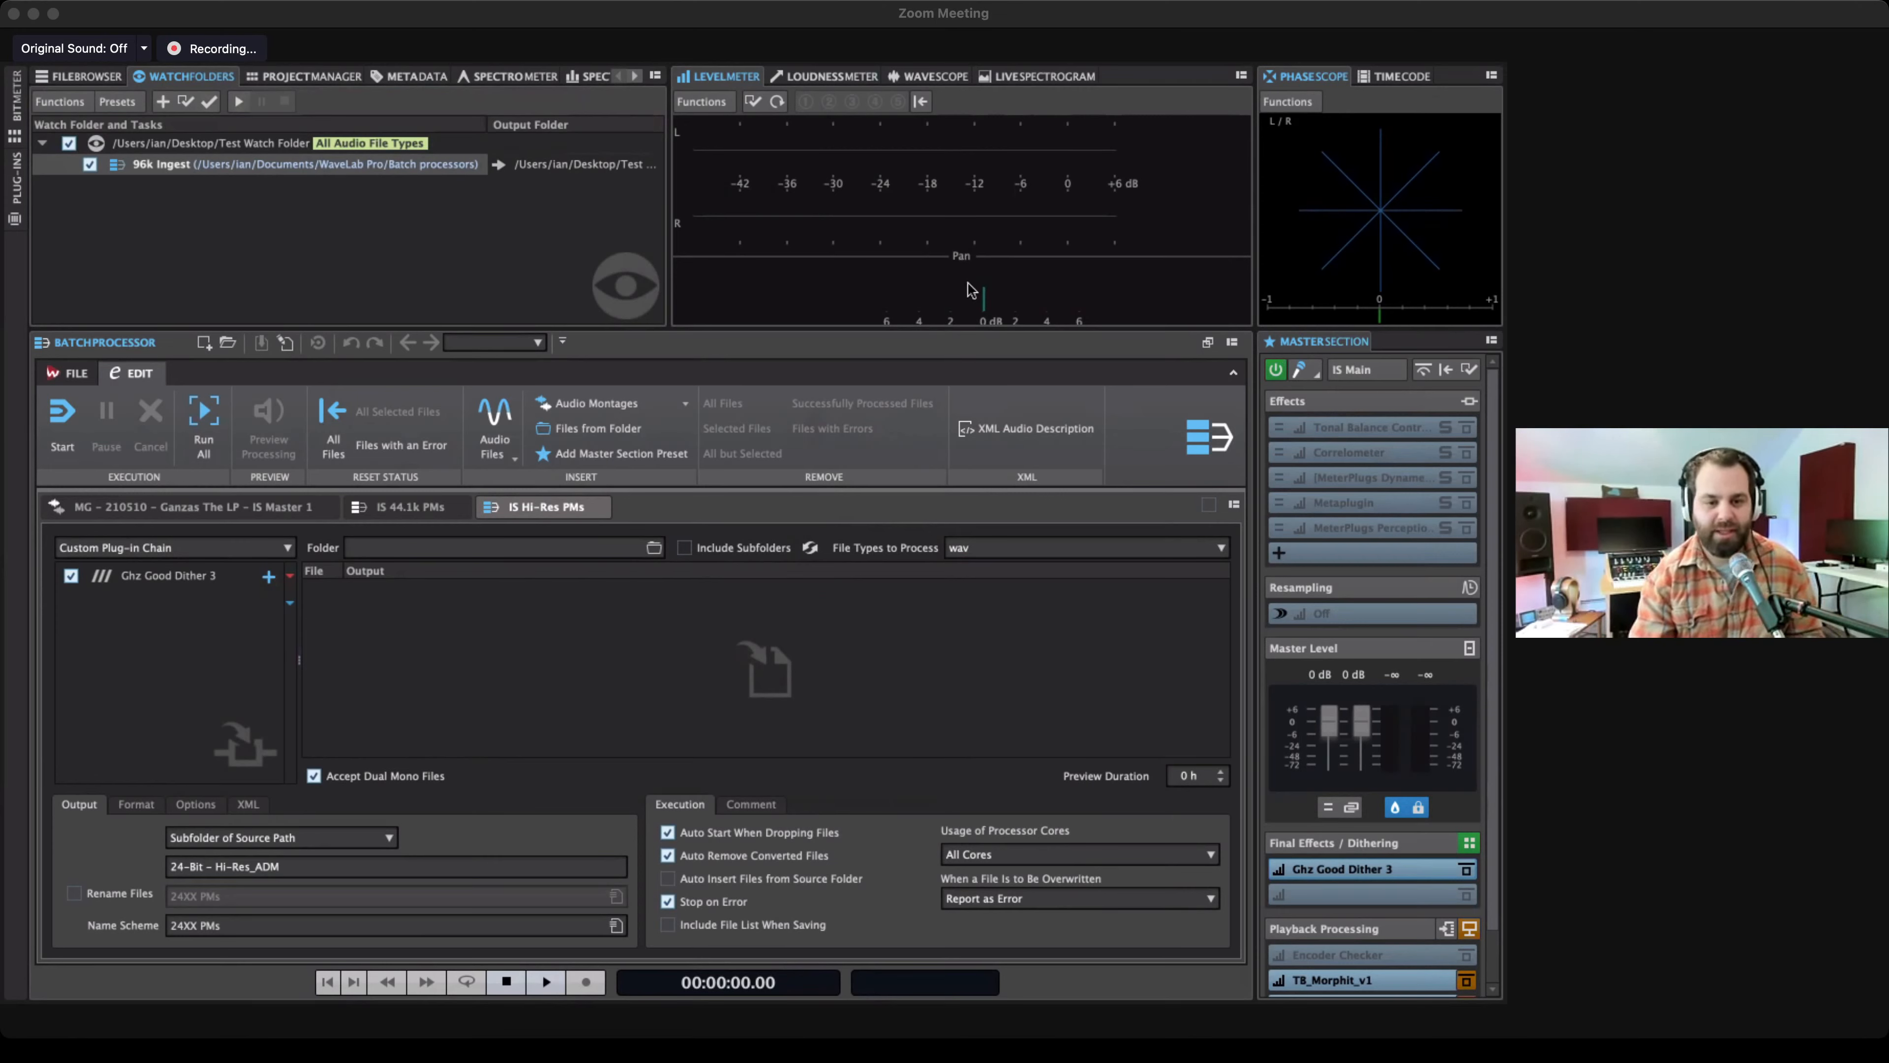
Open the user's home folder inside Users in the file browser.
{"action": "left_click", "coordinate": [243, 144]}
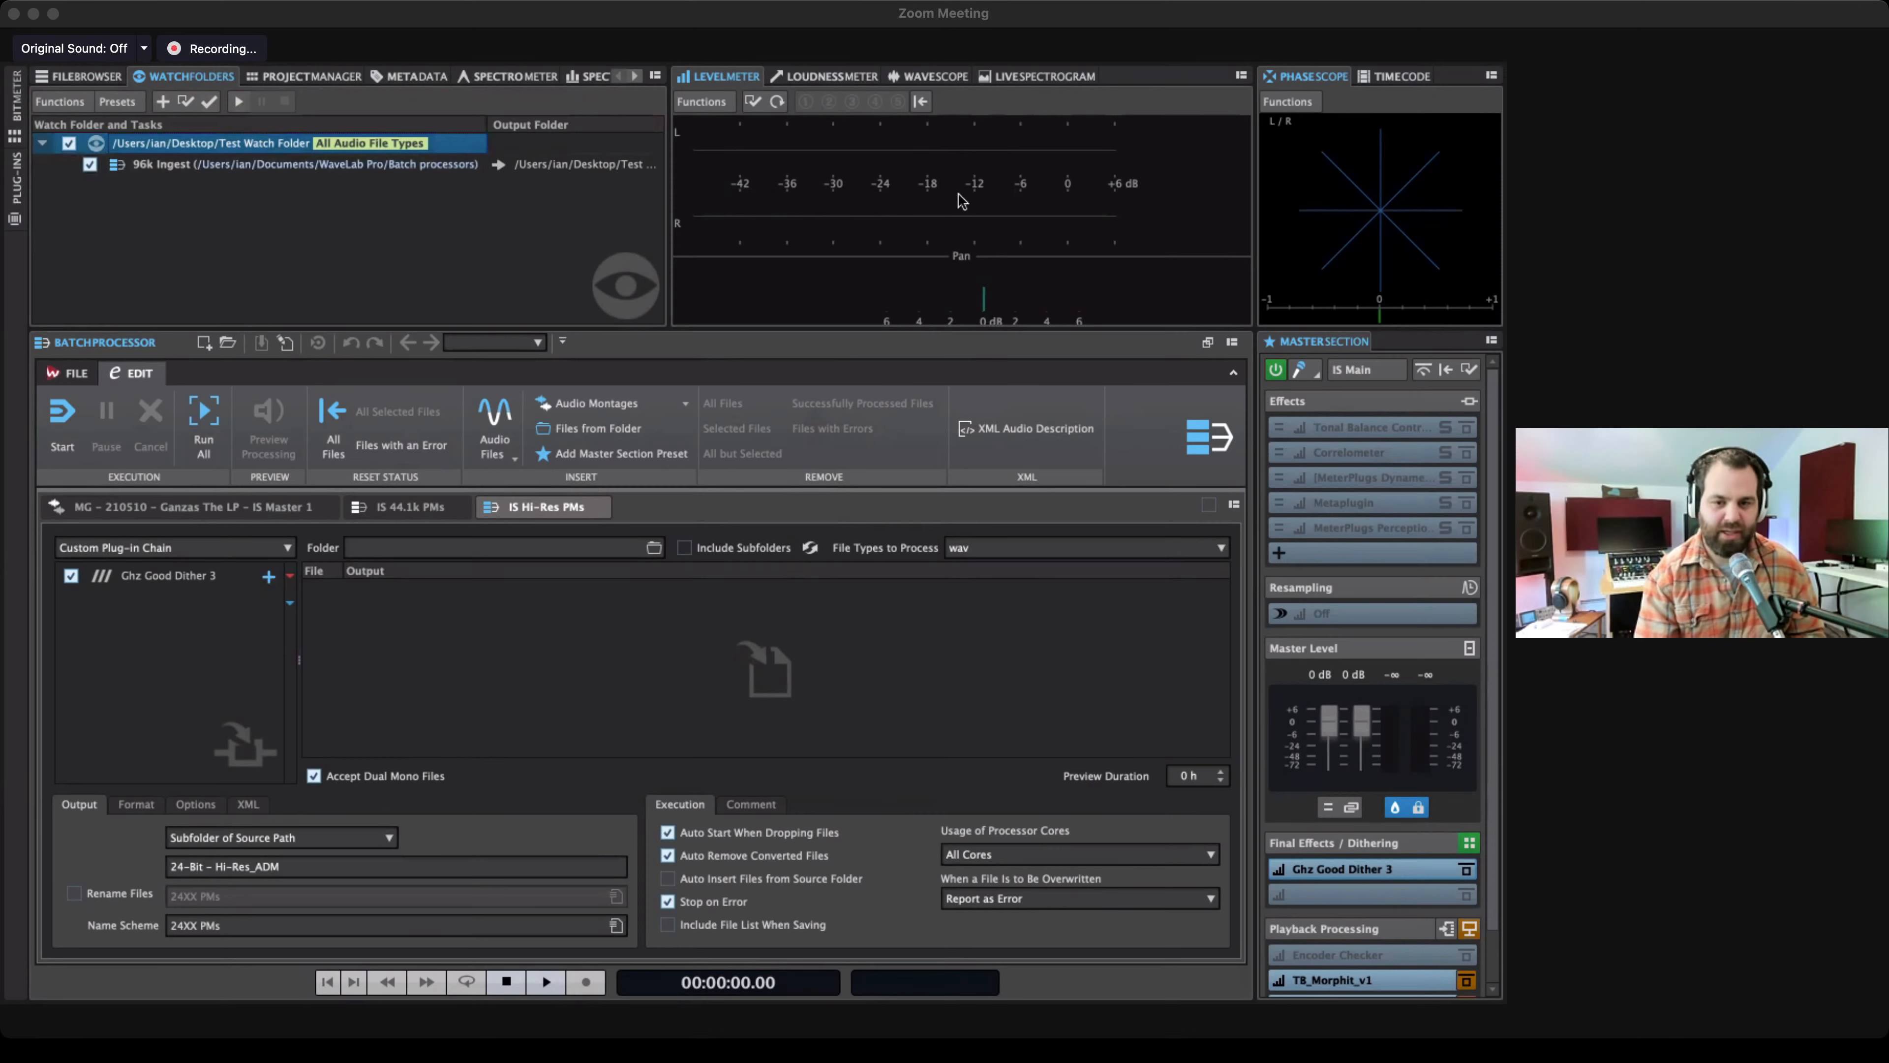
{"action": "left_click", "coordinate": [85, 75]}
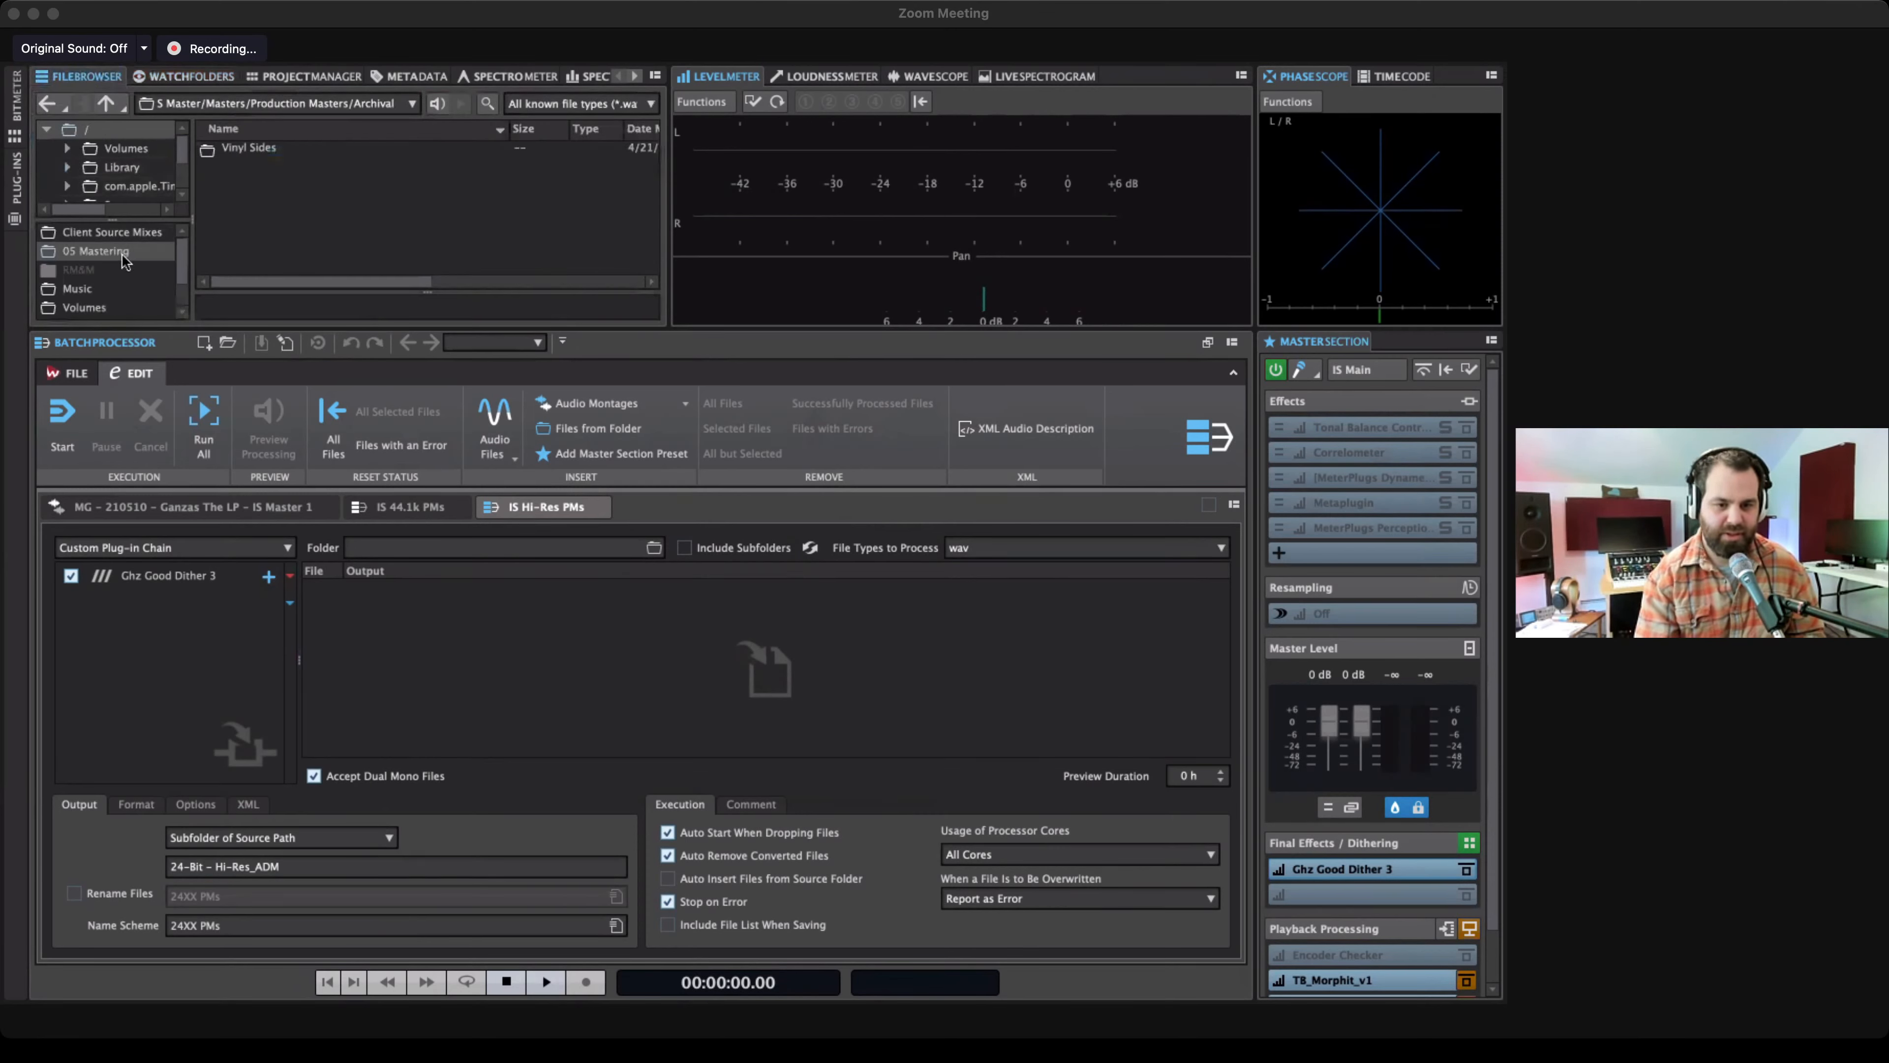
{"action": "scroll", "coordinate": [122, 254], "scroll_direction": "down", "scroll_amount": 2}
{"action": "scroll", "coordinate": [121, 252], "scroll_direction": "up", "scroll_amount": 2}
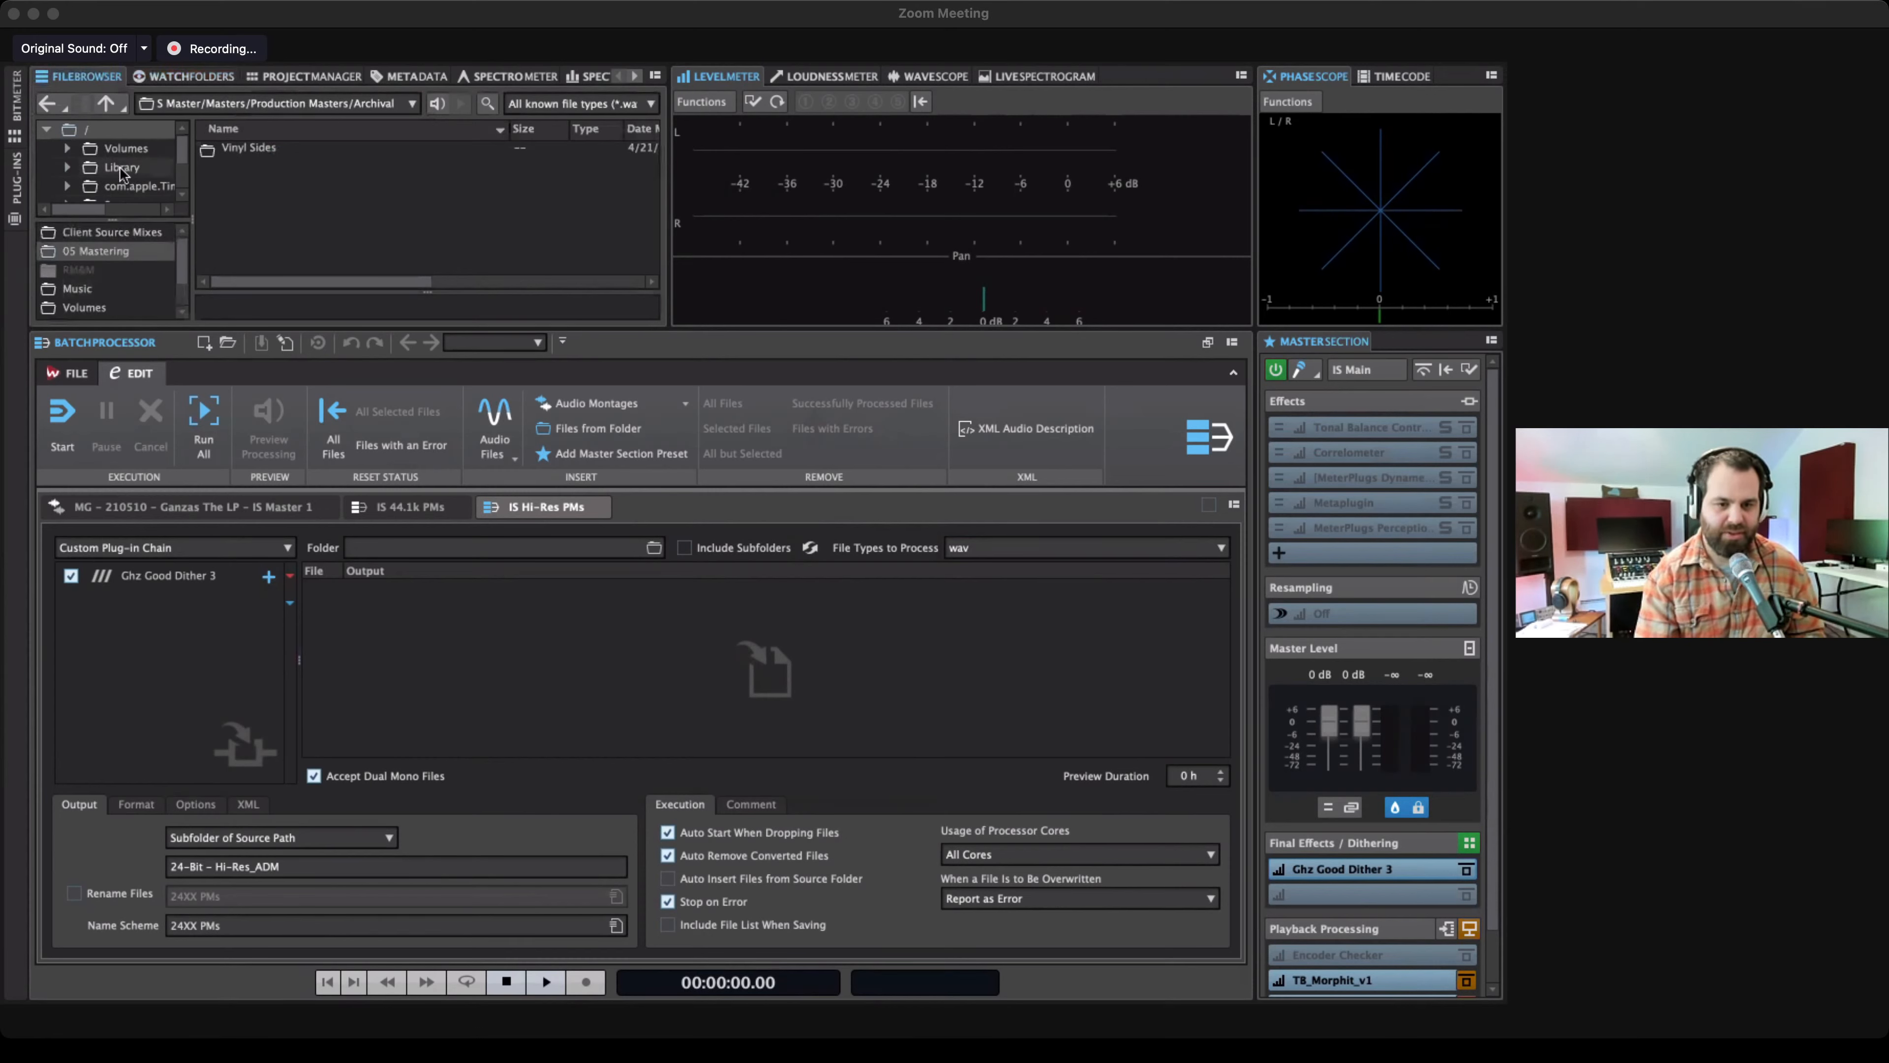
{"action": "scroll", "coordinate": [120, 172], "scroll_direction": "down", "scroll_amount": 3}
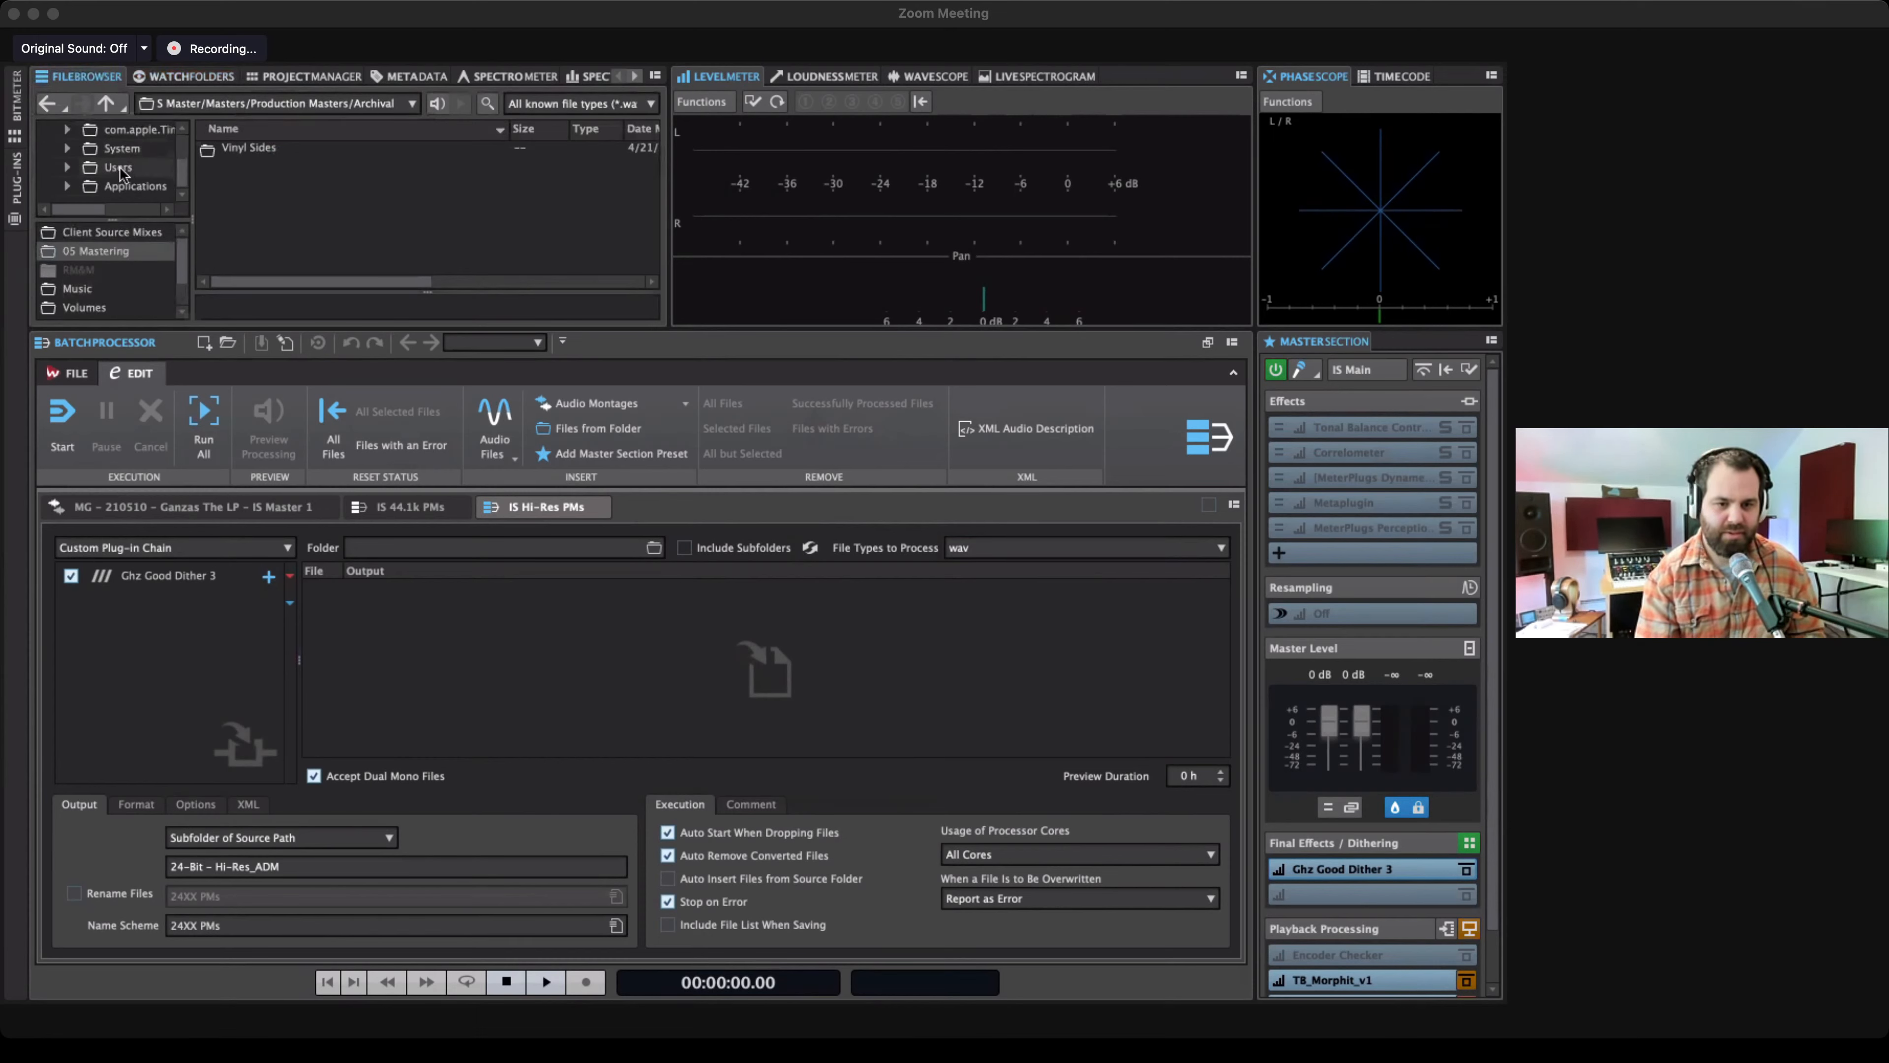
{"action": "left_click", "coordinate": [119, 168]}
{"action": "double_click", "coordinate": [245, 169]}
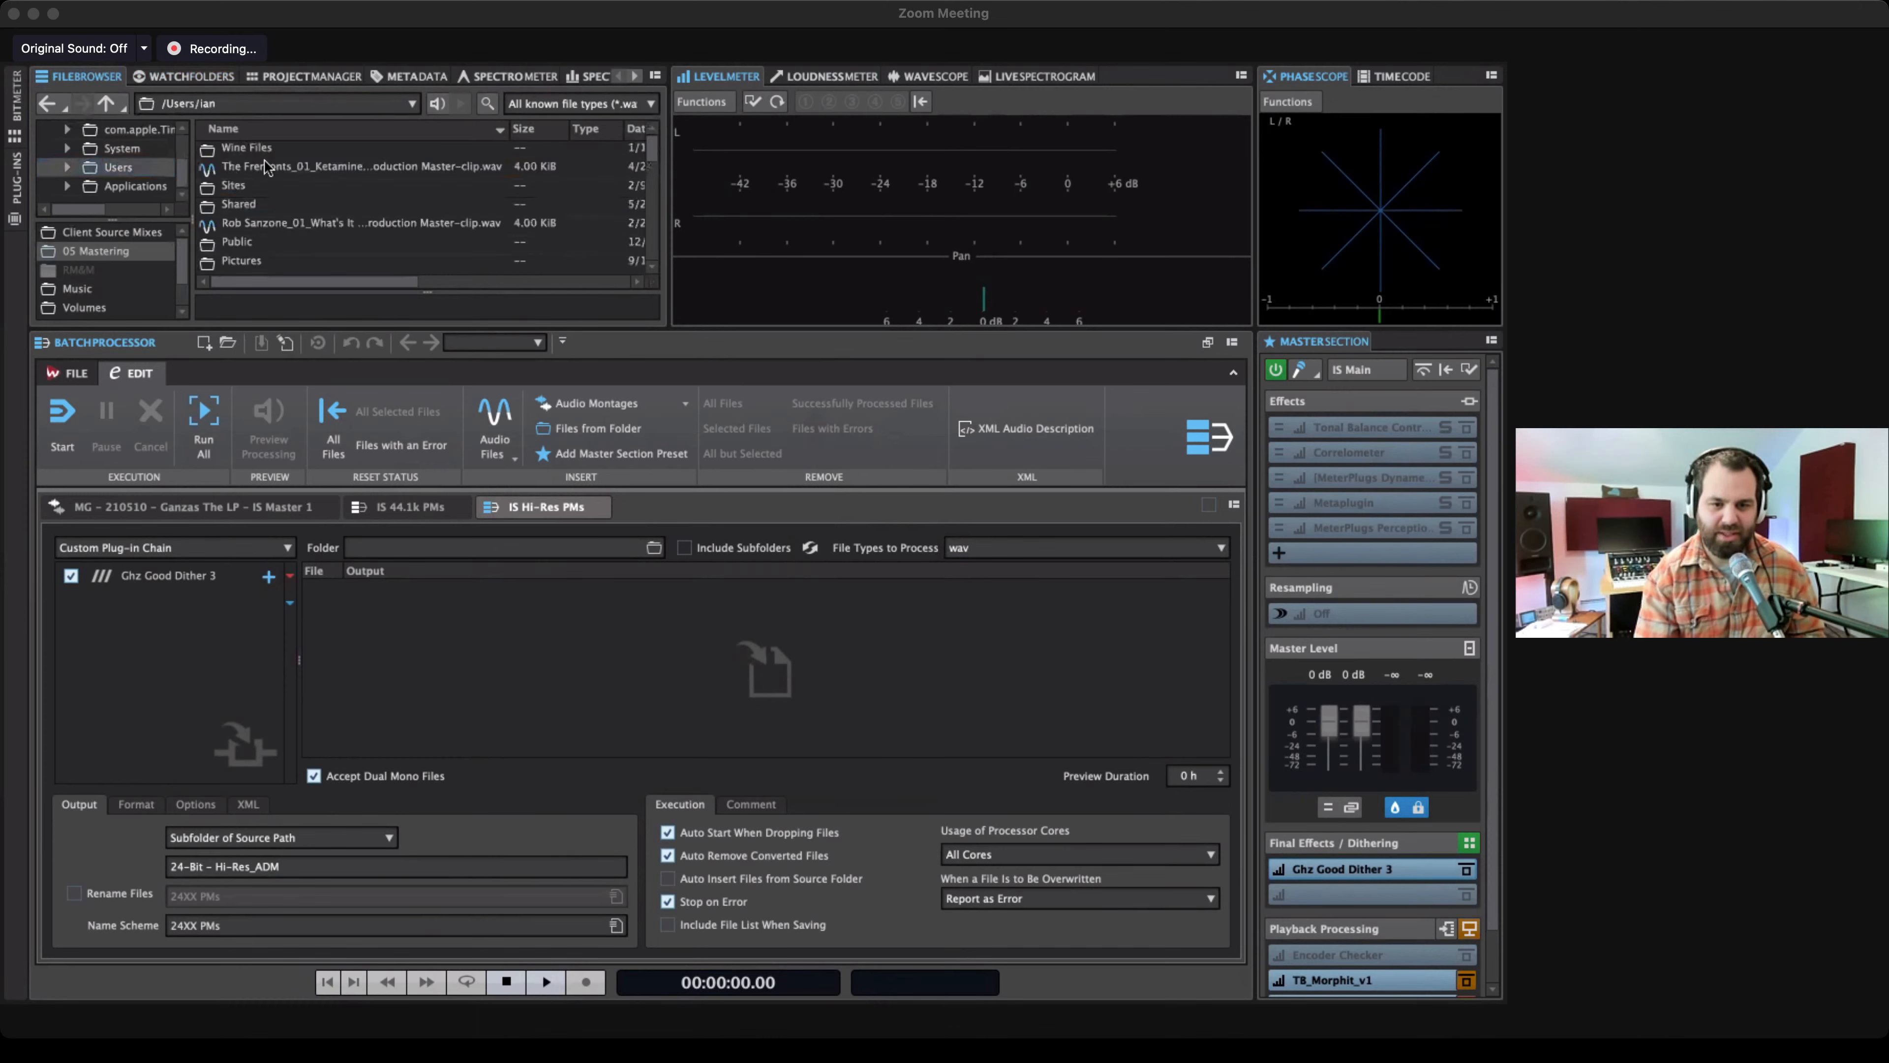
{"action": "scroll", "coordinate": [282, 224], "scroll_direction": "down", "scroll_amount": 4}
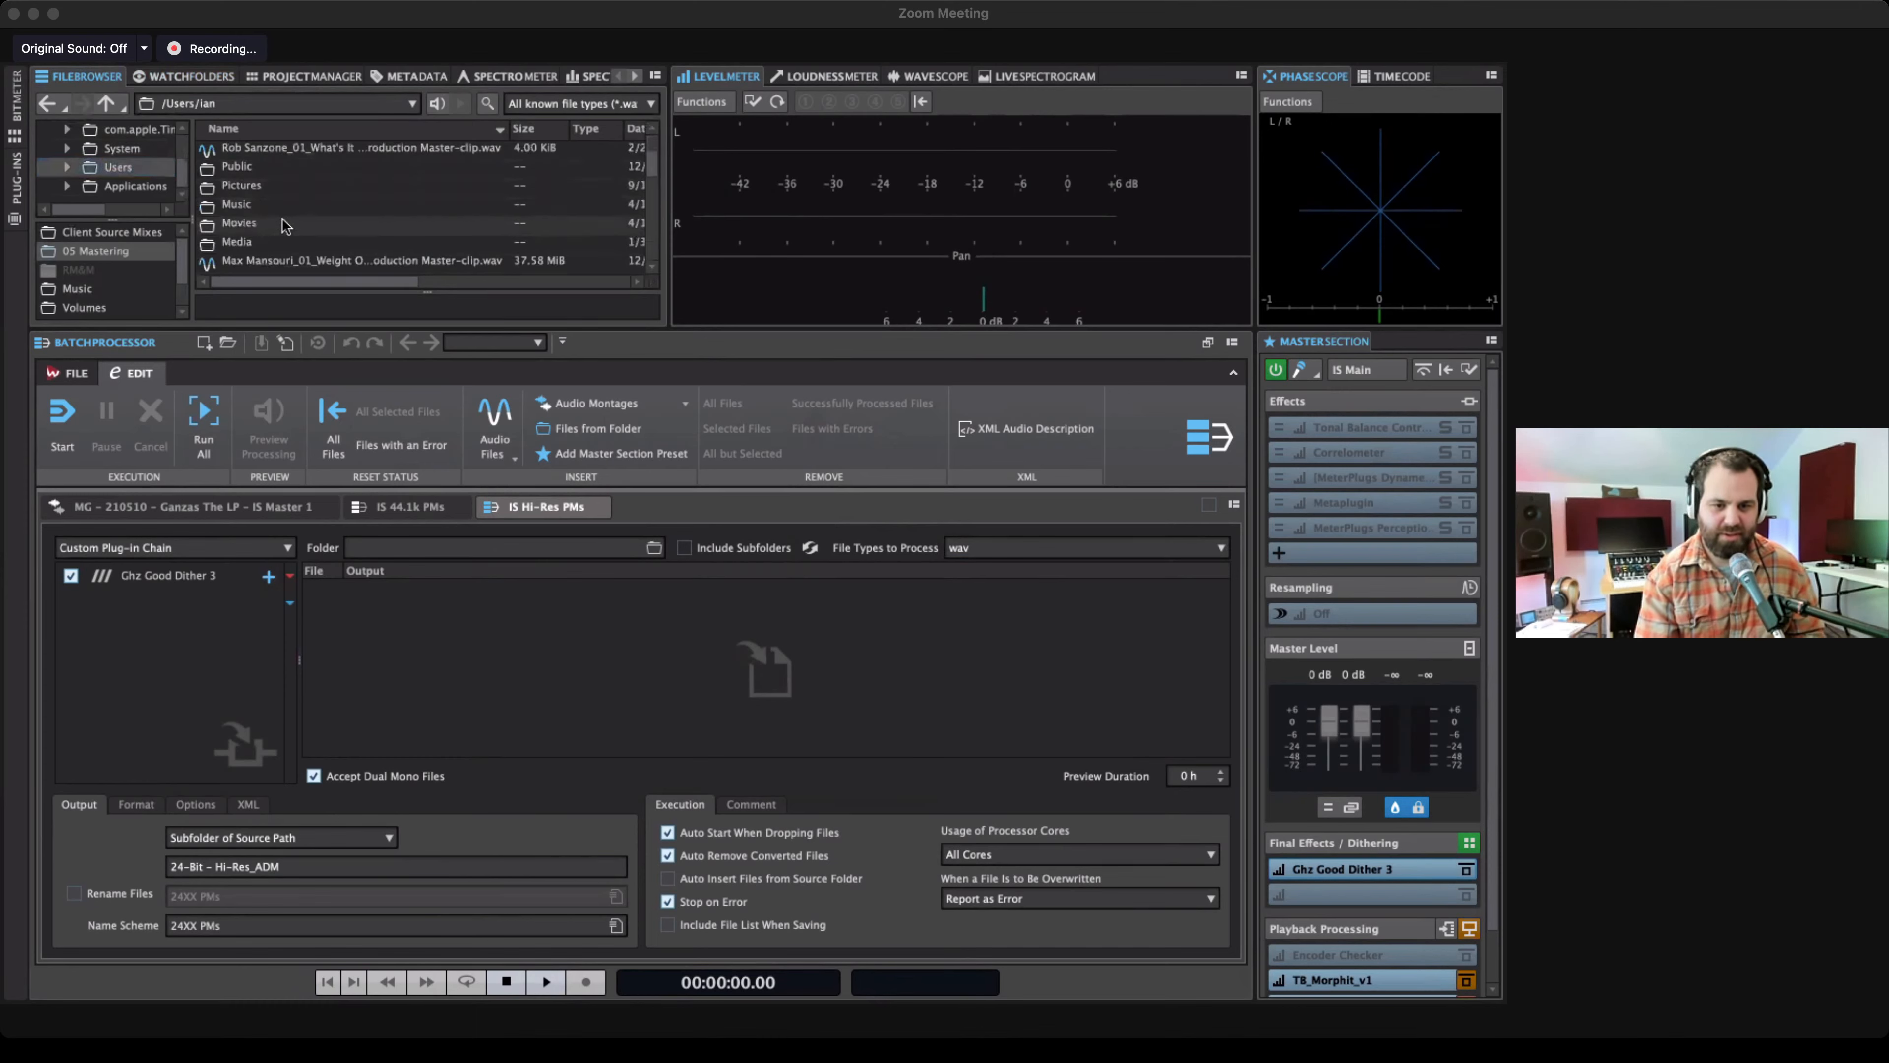
{"action": "scroll", "coordinate": [282, 223], "scroll_direction": "up", "scroll_amount": 4}
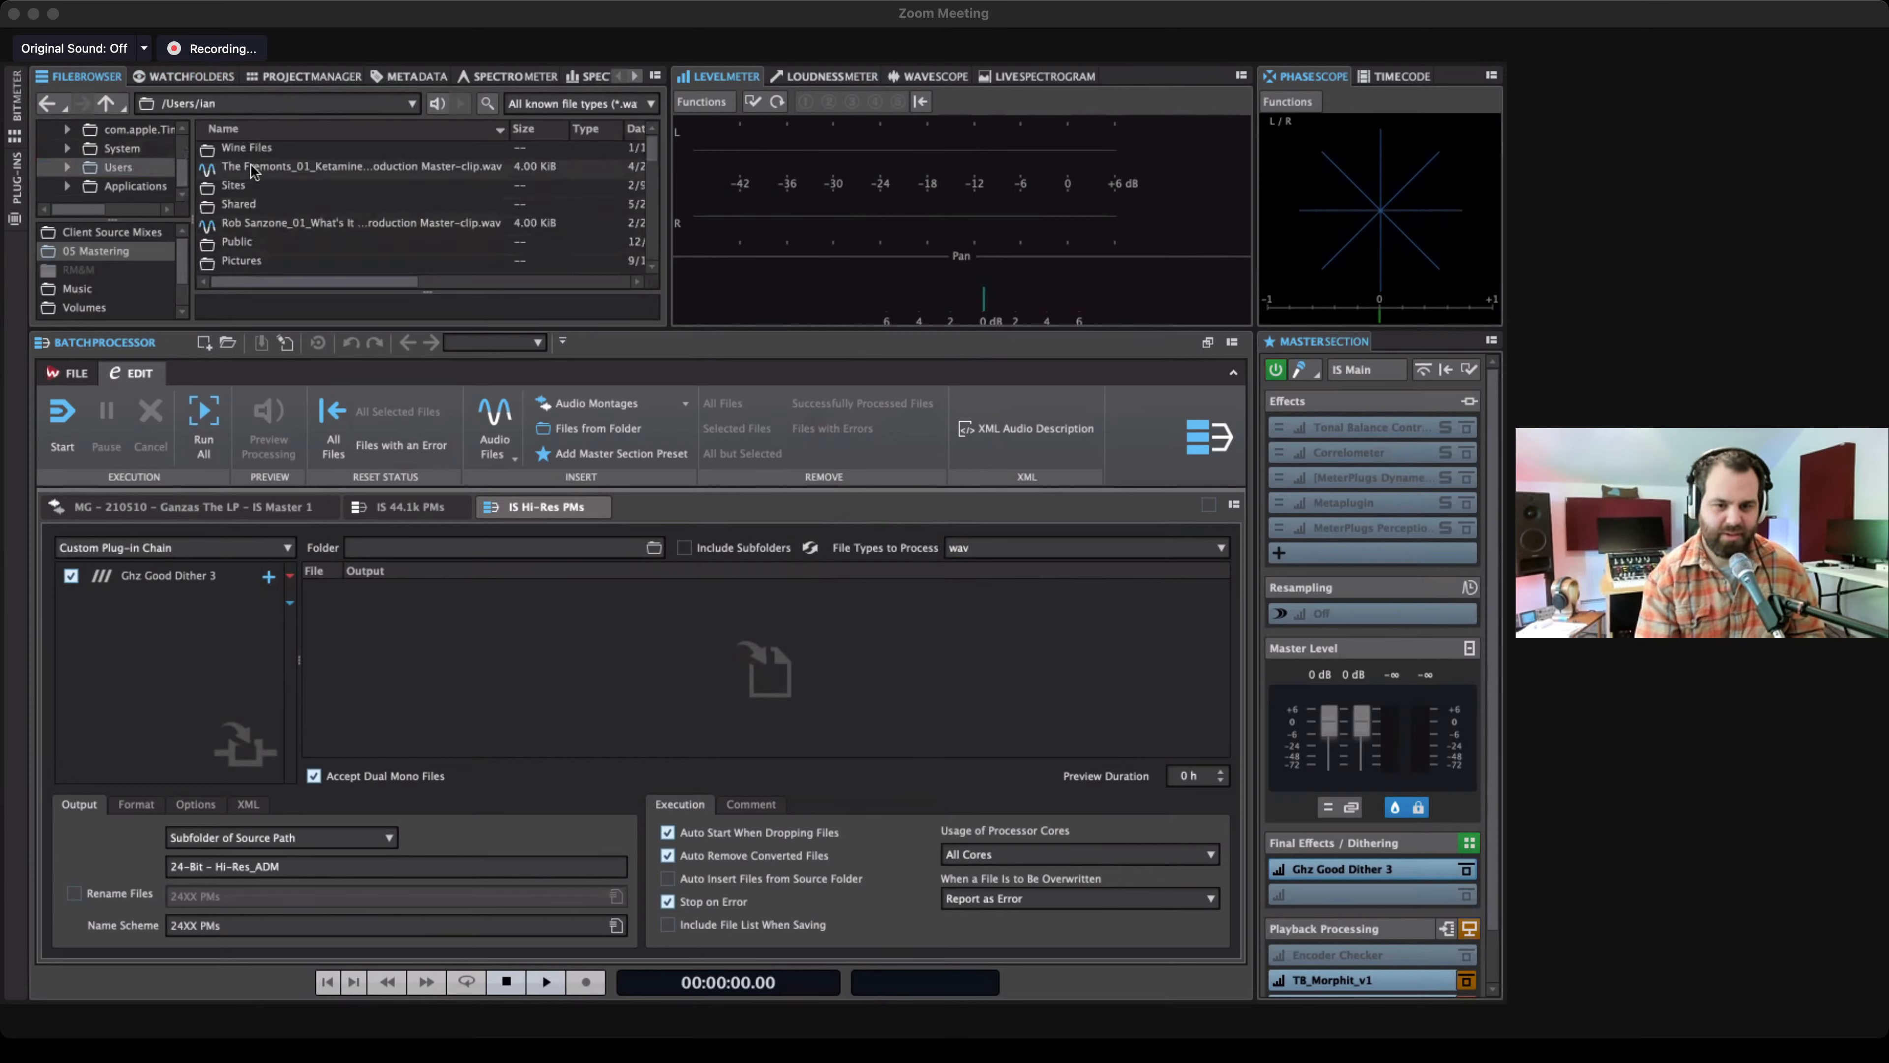
{"action": "left_click", "coordinate": [105, 103]}
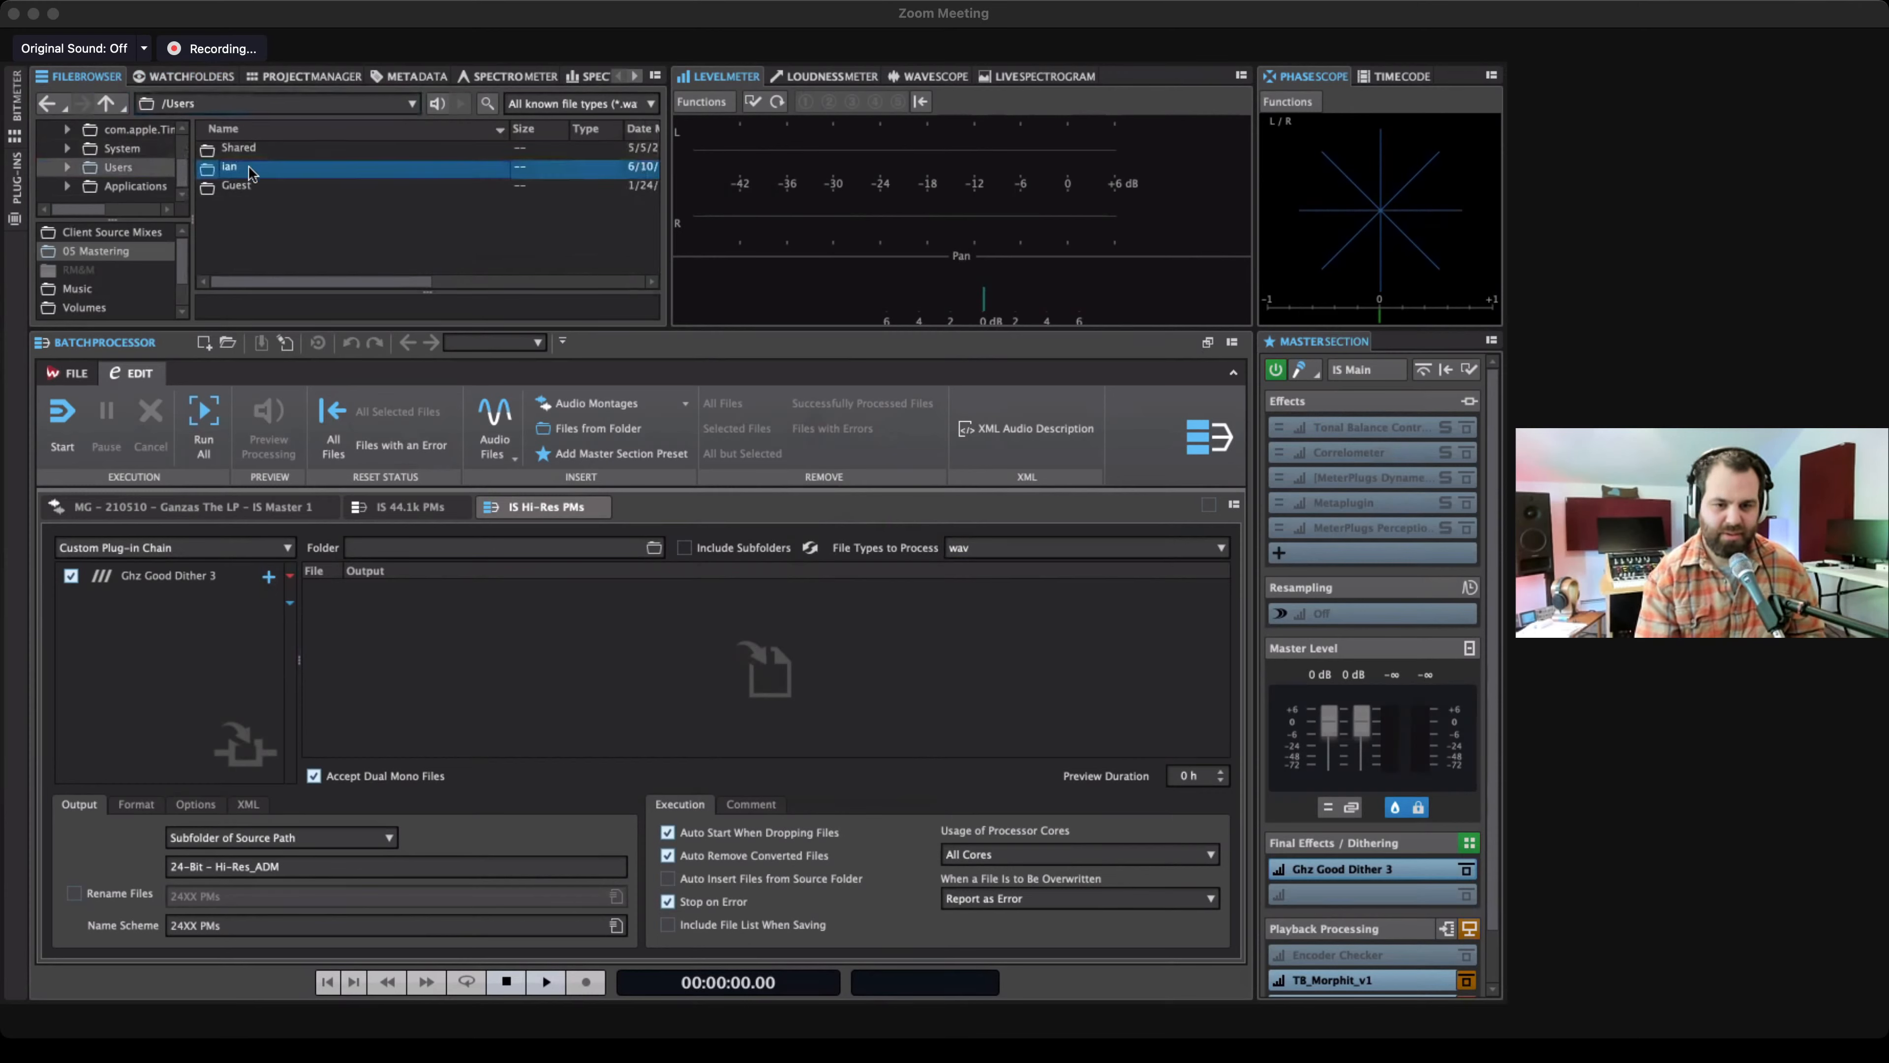
{"action": "double_click", "coordinate": [227, 171]}
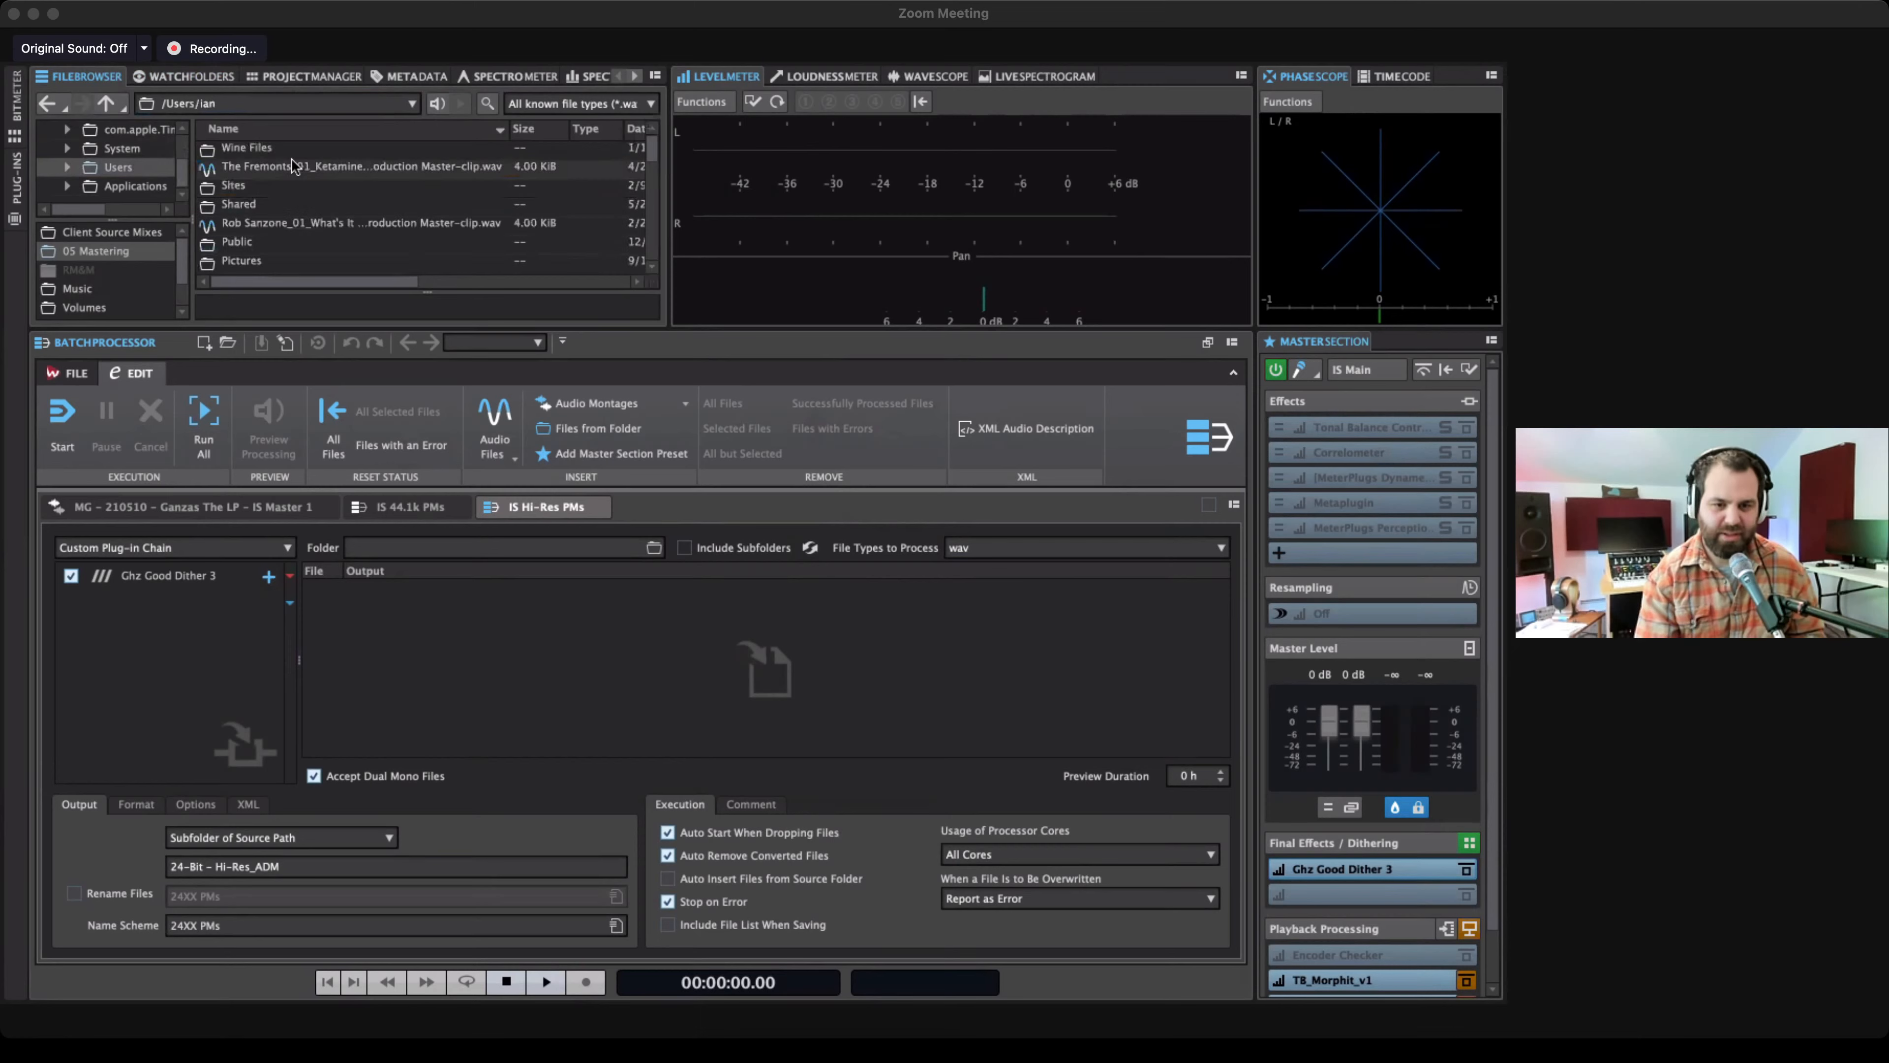
Locate the Test Watch Folder on the Desktop and add it to the file browser's favorite folders.
{"action": "scroll", "coordinate": [294, 164], "scroll_direction": "down", "scroll_amount": 5}
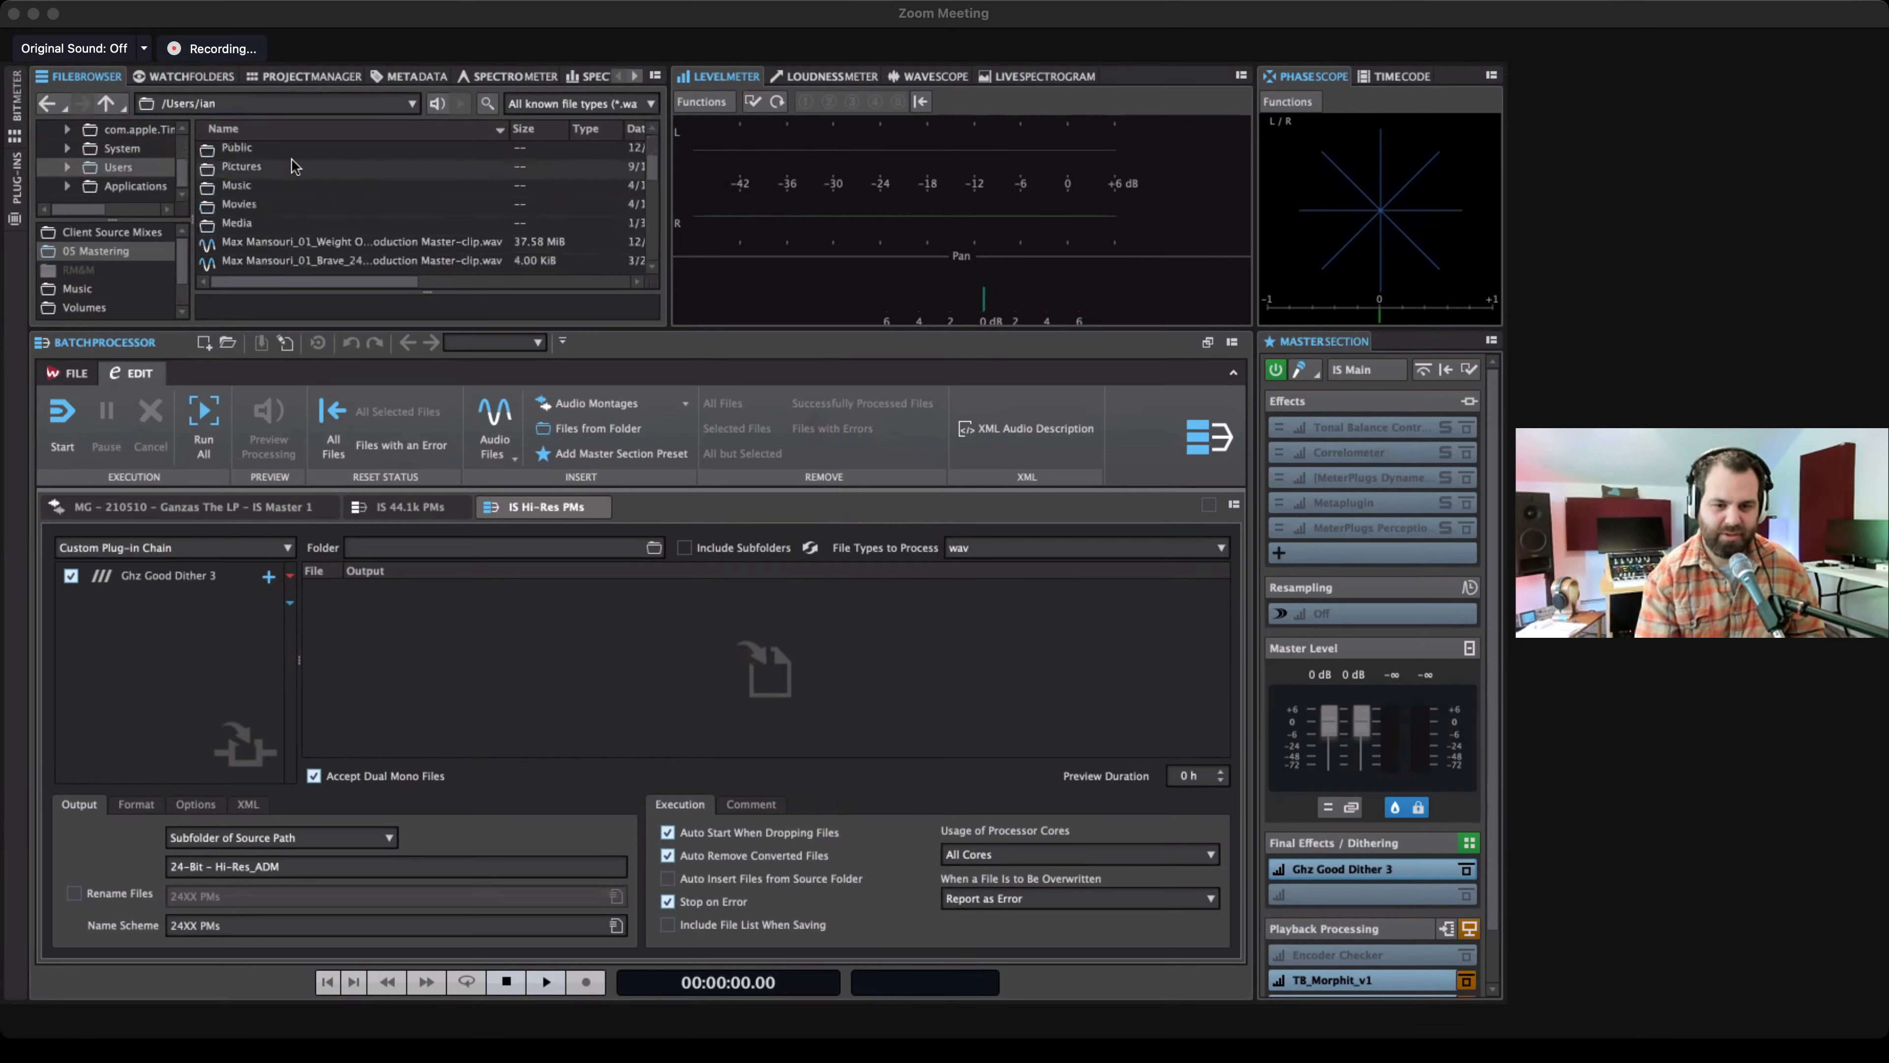
{"action": "scroll", "coordinate": [291, 158], "scroll_direction": "down", "scroll_amount": 6}
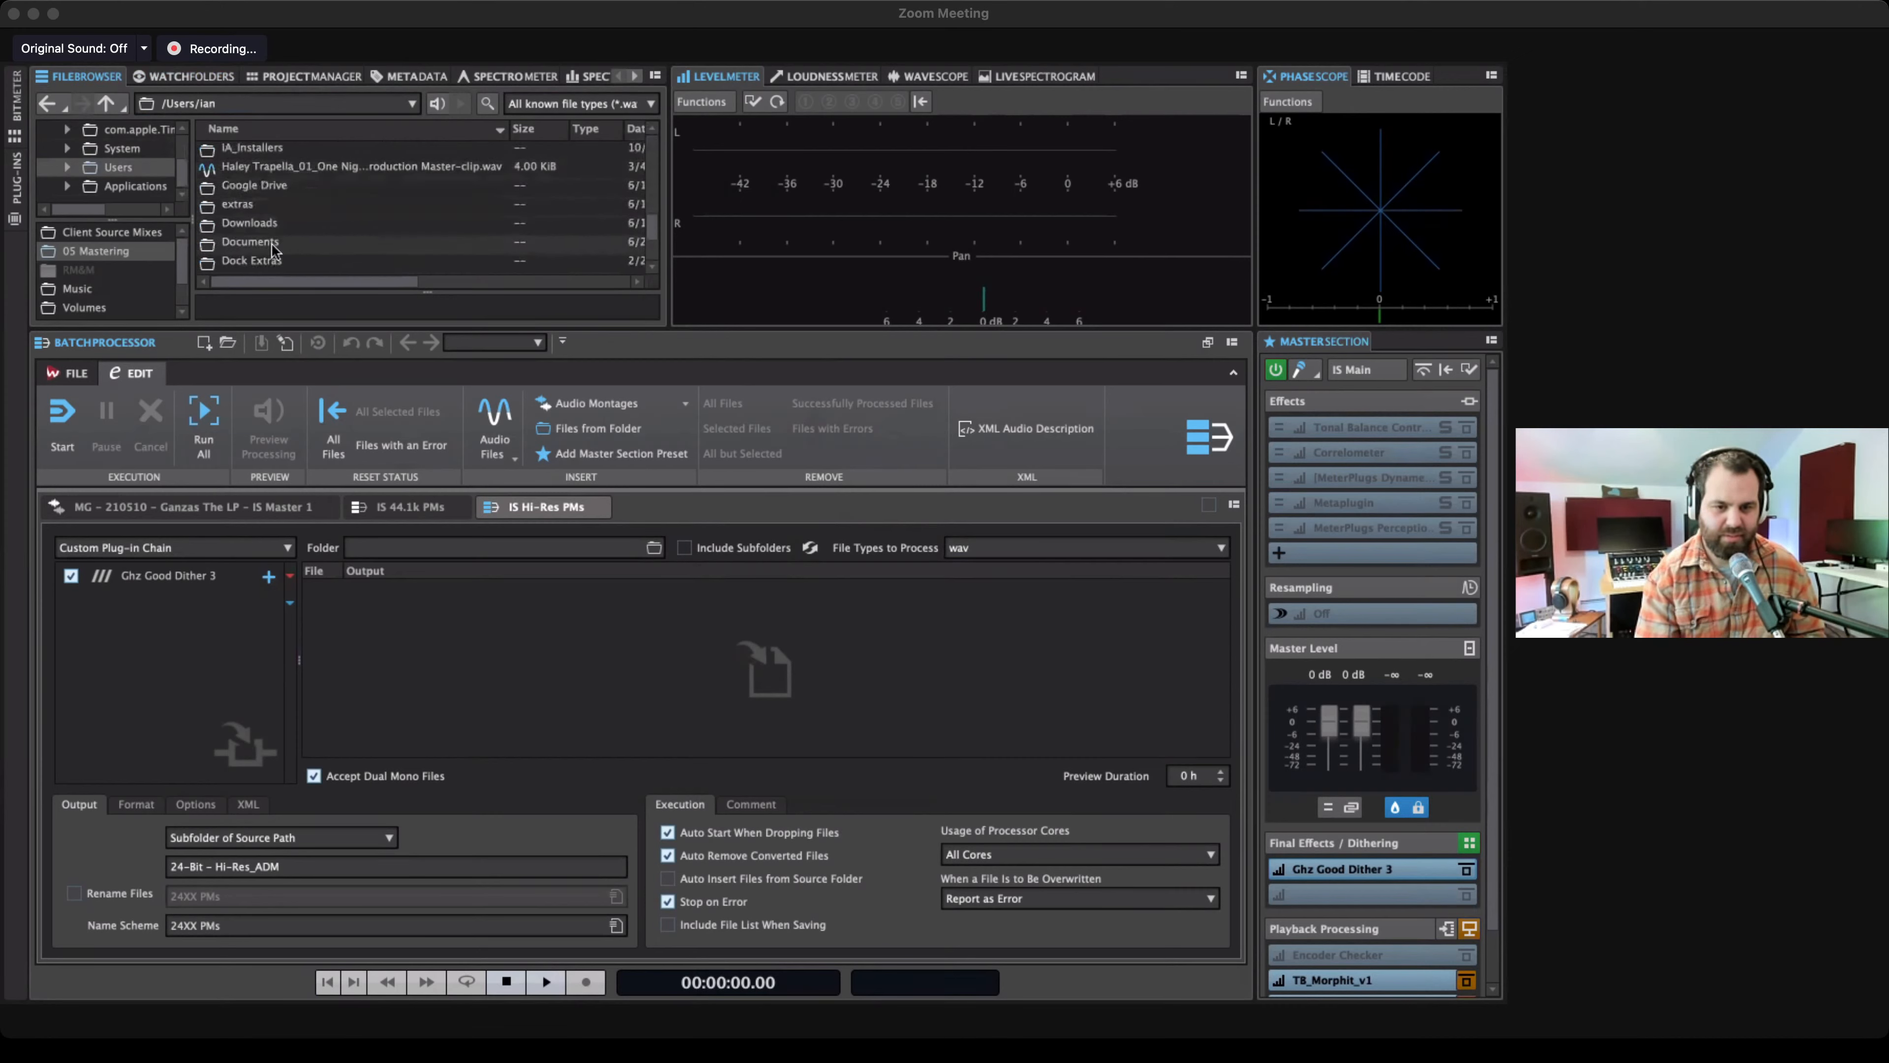
{"action": "scroll", "coordinate": [272, 250], "scroll_direction": "down", "scroll_amount": 1}
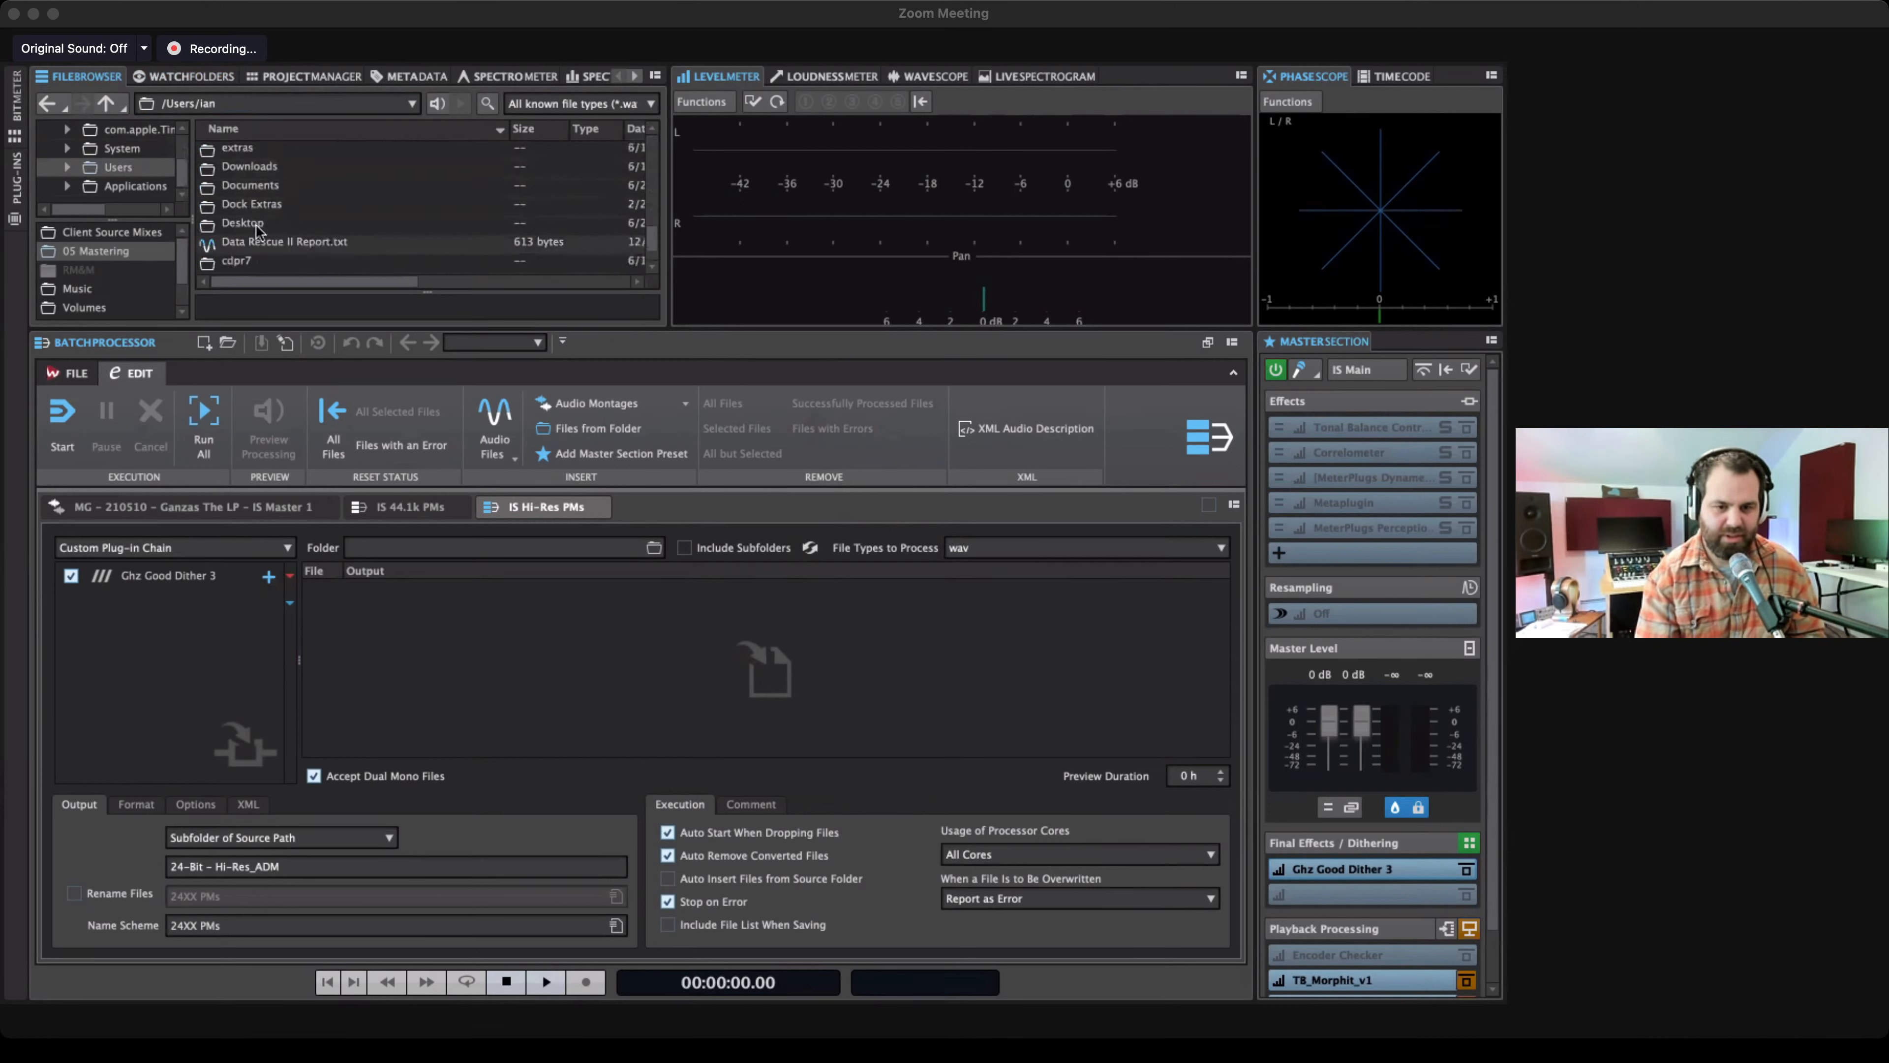
{"action": "scroll", "coordinate": [272, 245], "scroll_direction": "down", "scroll_amount": 1}
{"action": "double_click", "coordinate": [271, 245]}
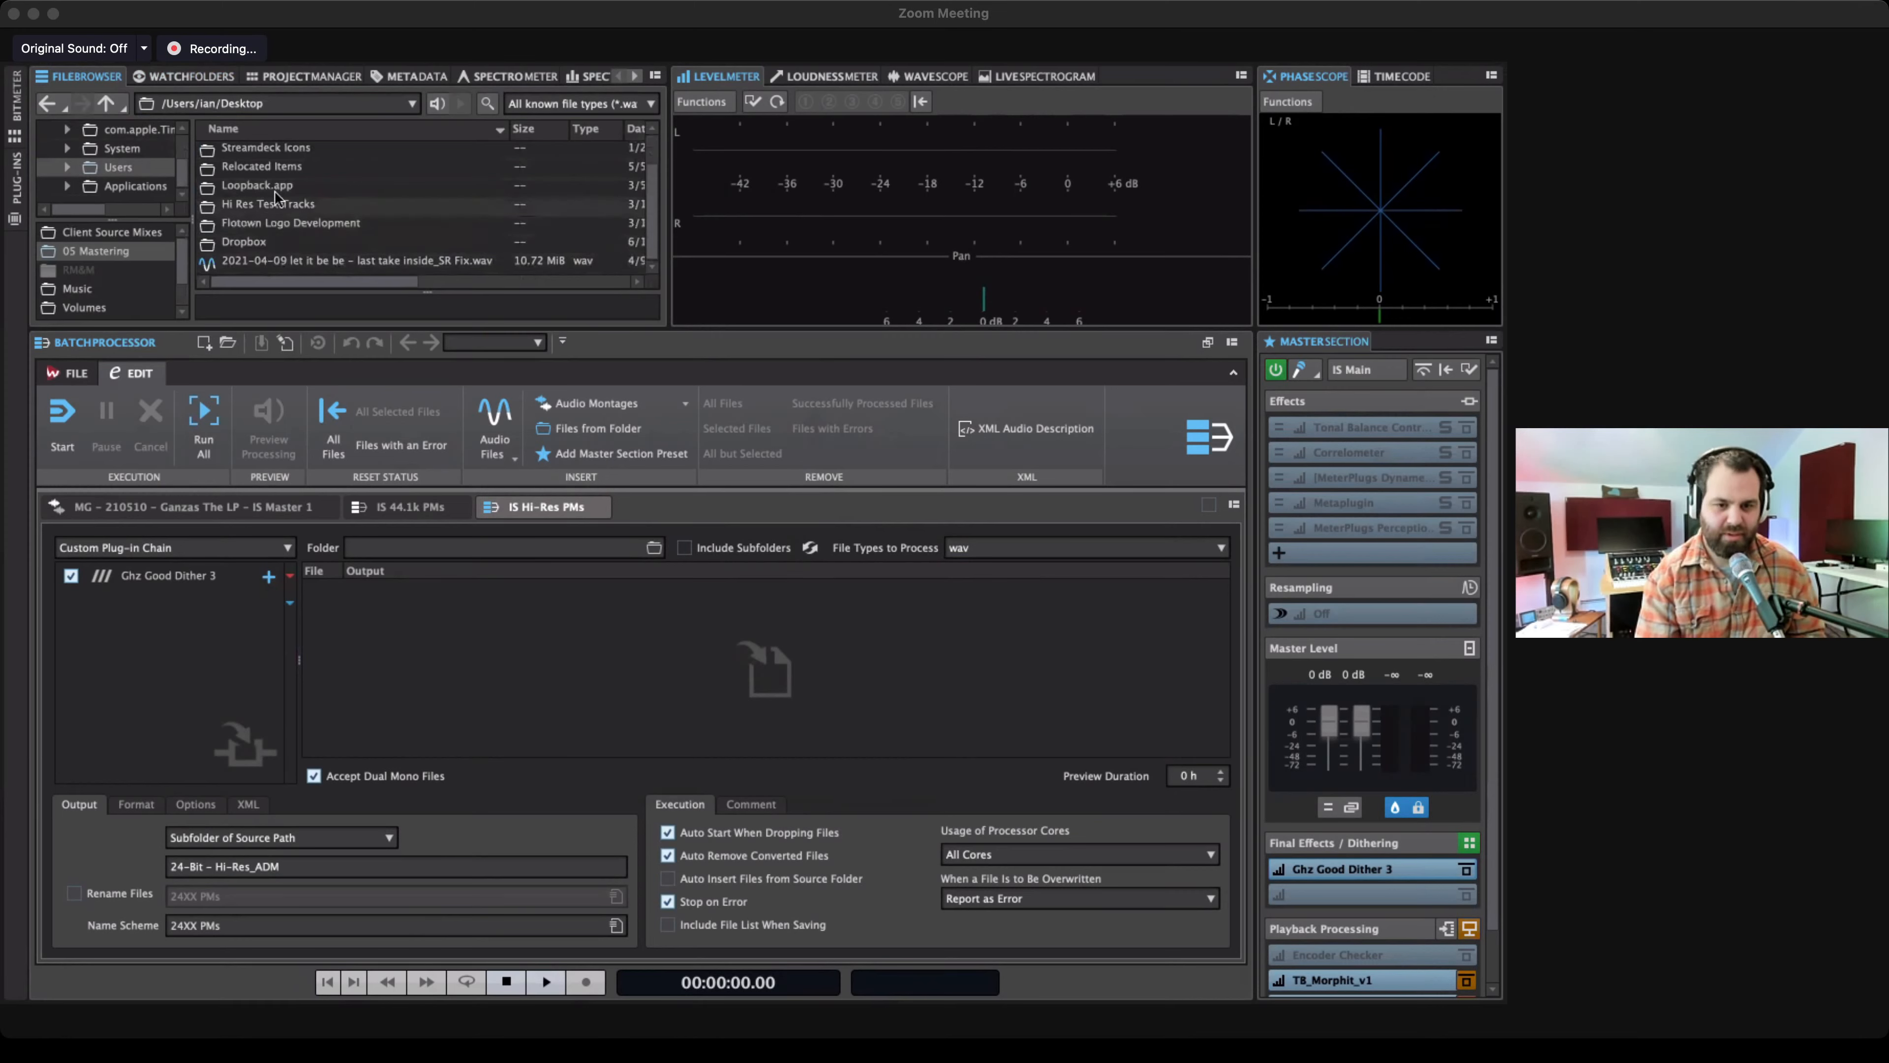
{"action": "scroll", "coordinate": [291, 205], "scroll_direction": "up", "scroll_amount": 1}
{"action": "scroll", "coordinate": [286, 201], "scroll_direction": "up", "scroll_amount": 1}
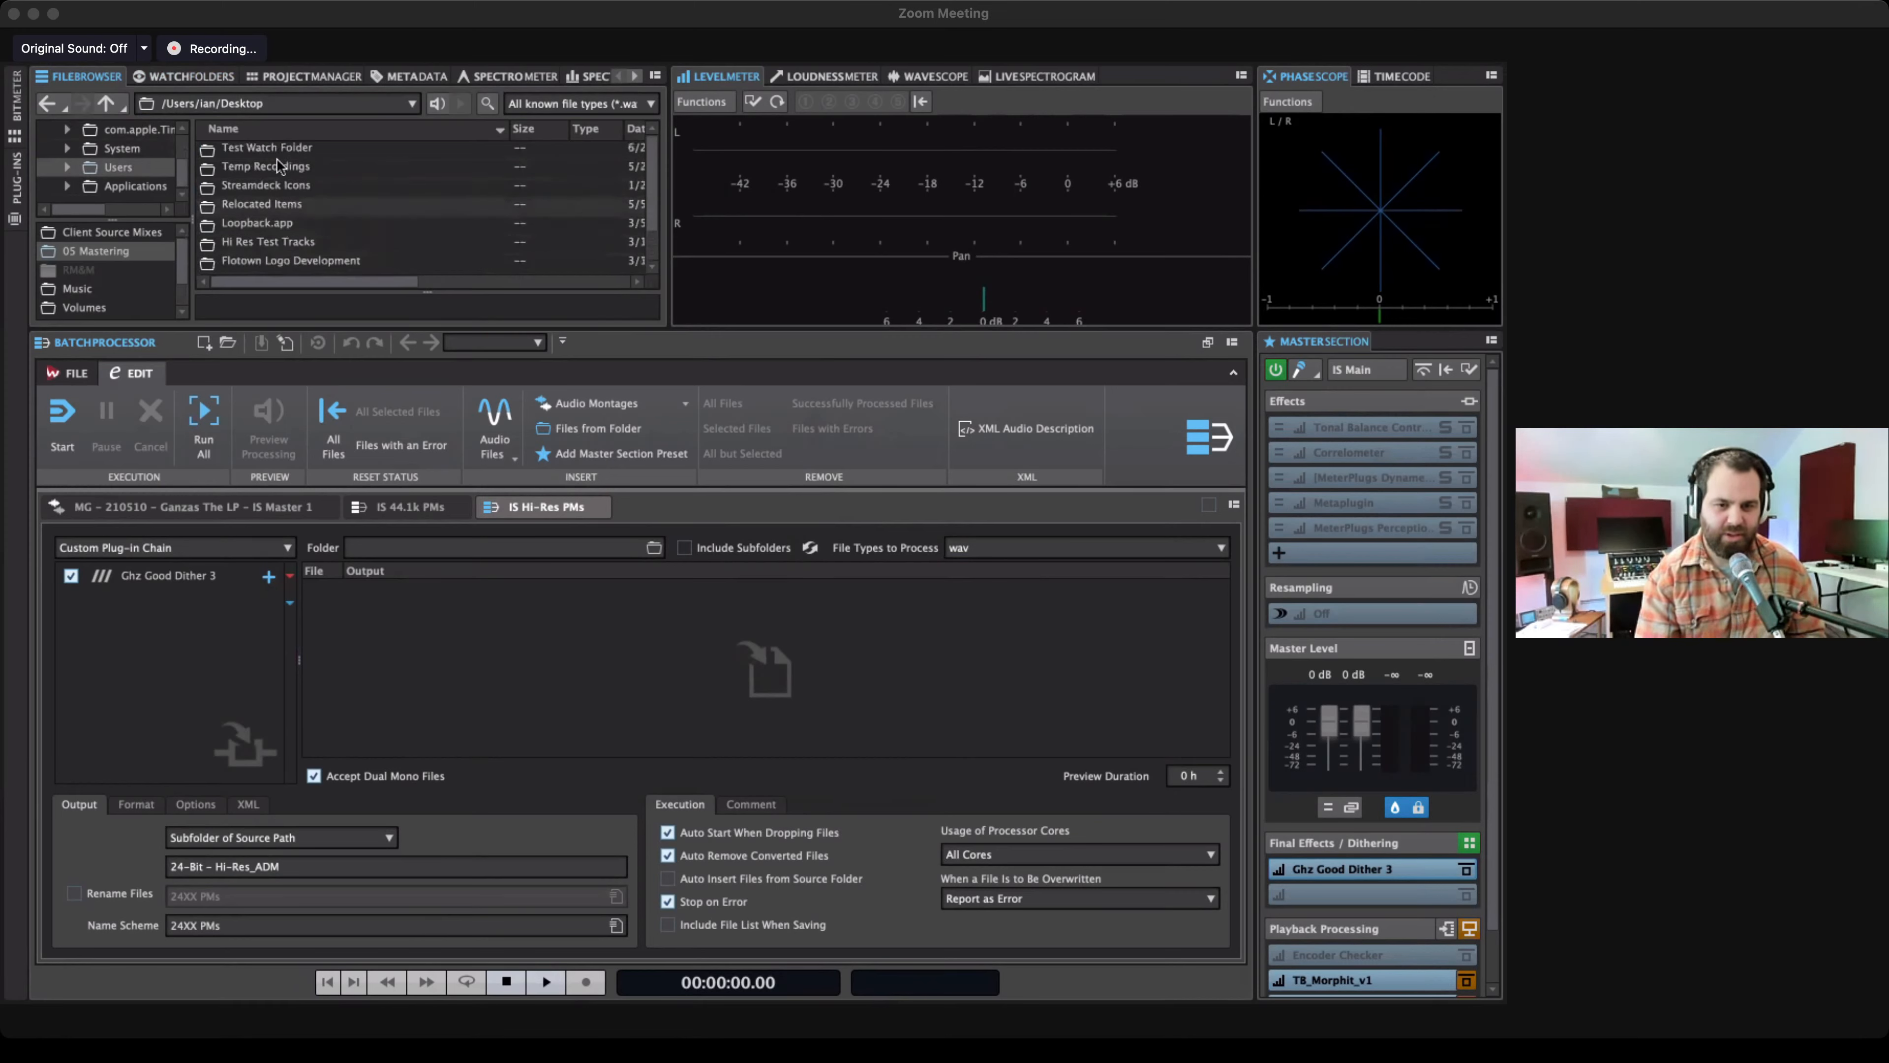
{"action": "double_click", "coordinate": [276, 144]}
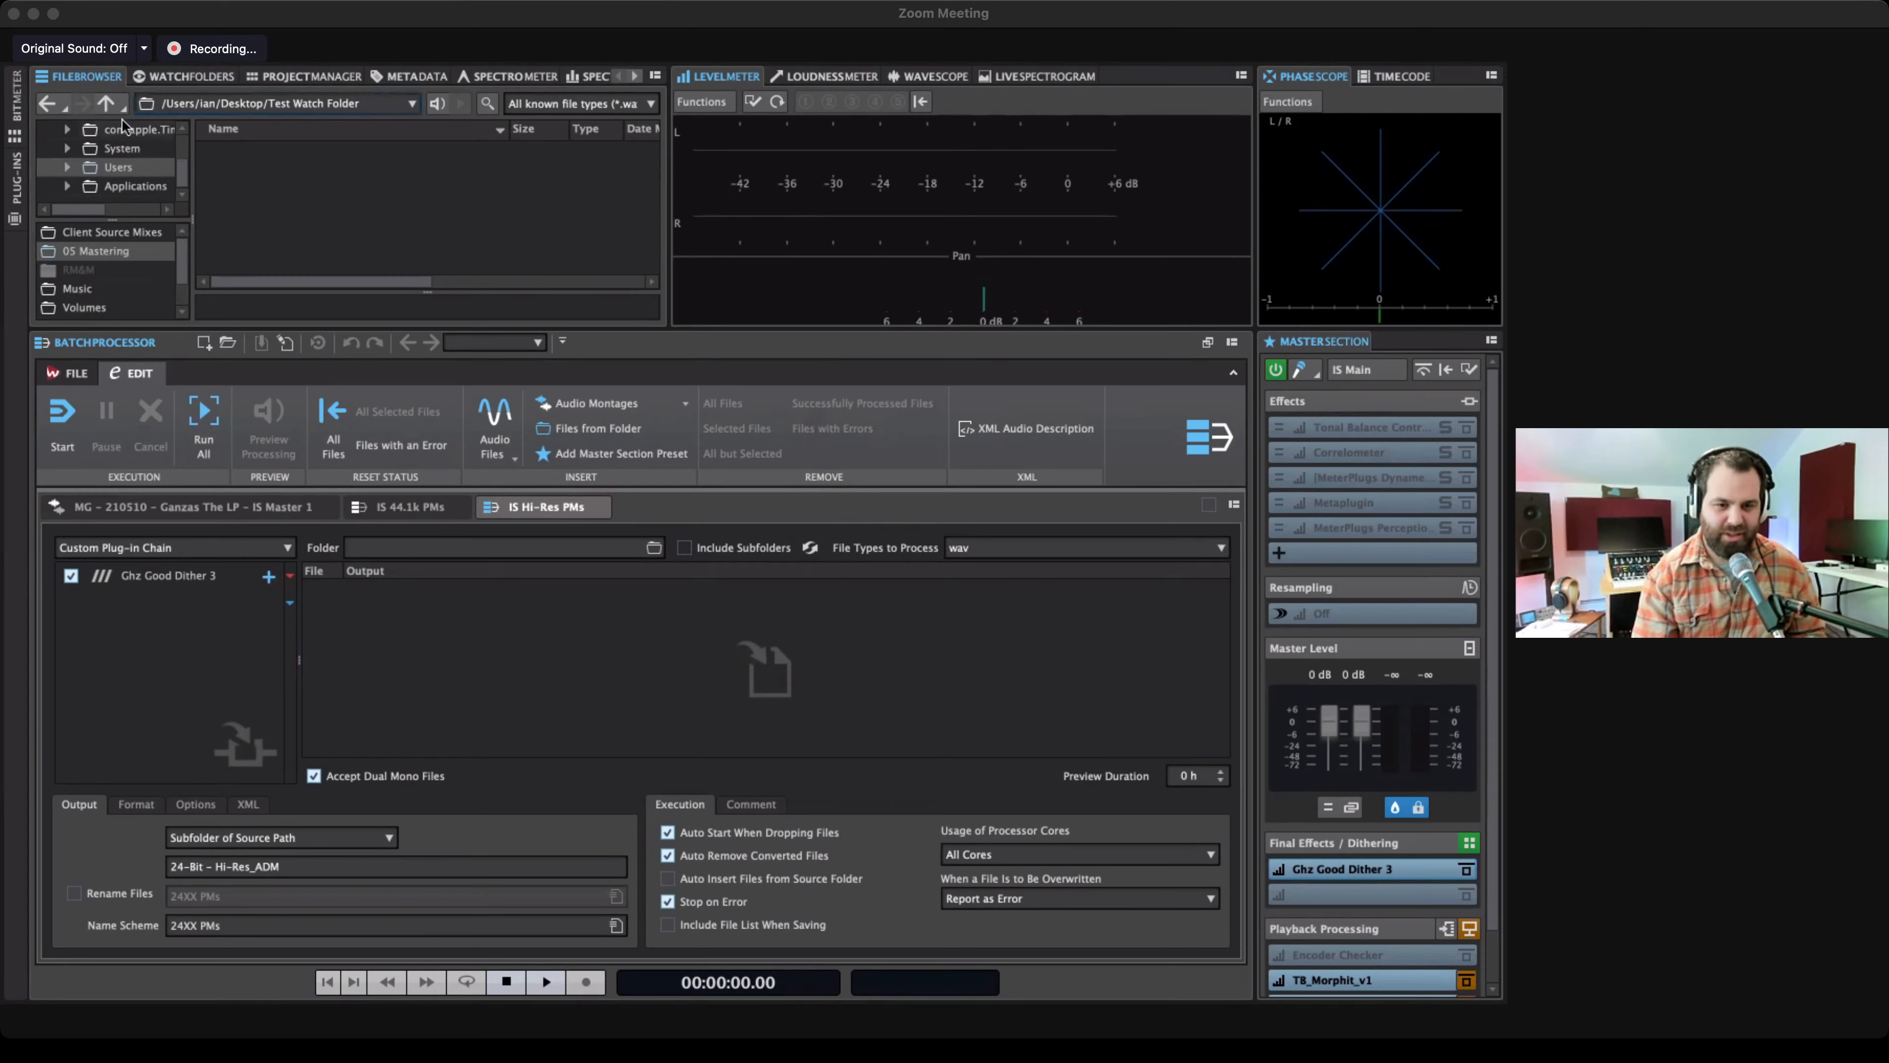
{"action": "left_click", "coordinate": [106, 103]}
{"action": "left_click_drag", "start_coordinate": [238, 148], "coordinate": [136, 257]}
Browse from 05 Mastering to the Ganzas The LP session's Acapellas source files and try to place Varly Quimm-Final-Vocals.aif in Test Watch Folder.
{"action": "left_click", "coordinate": [71, 256]}
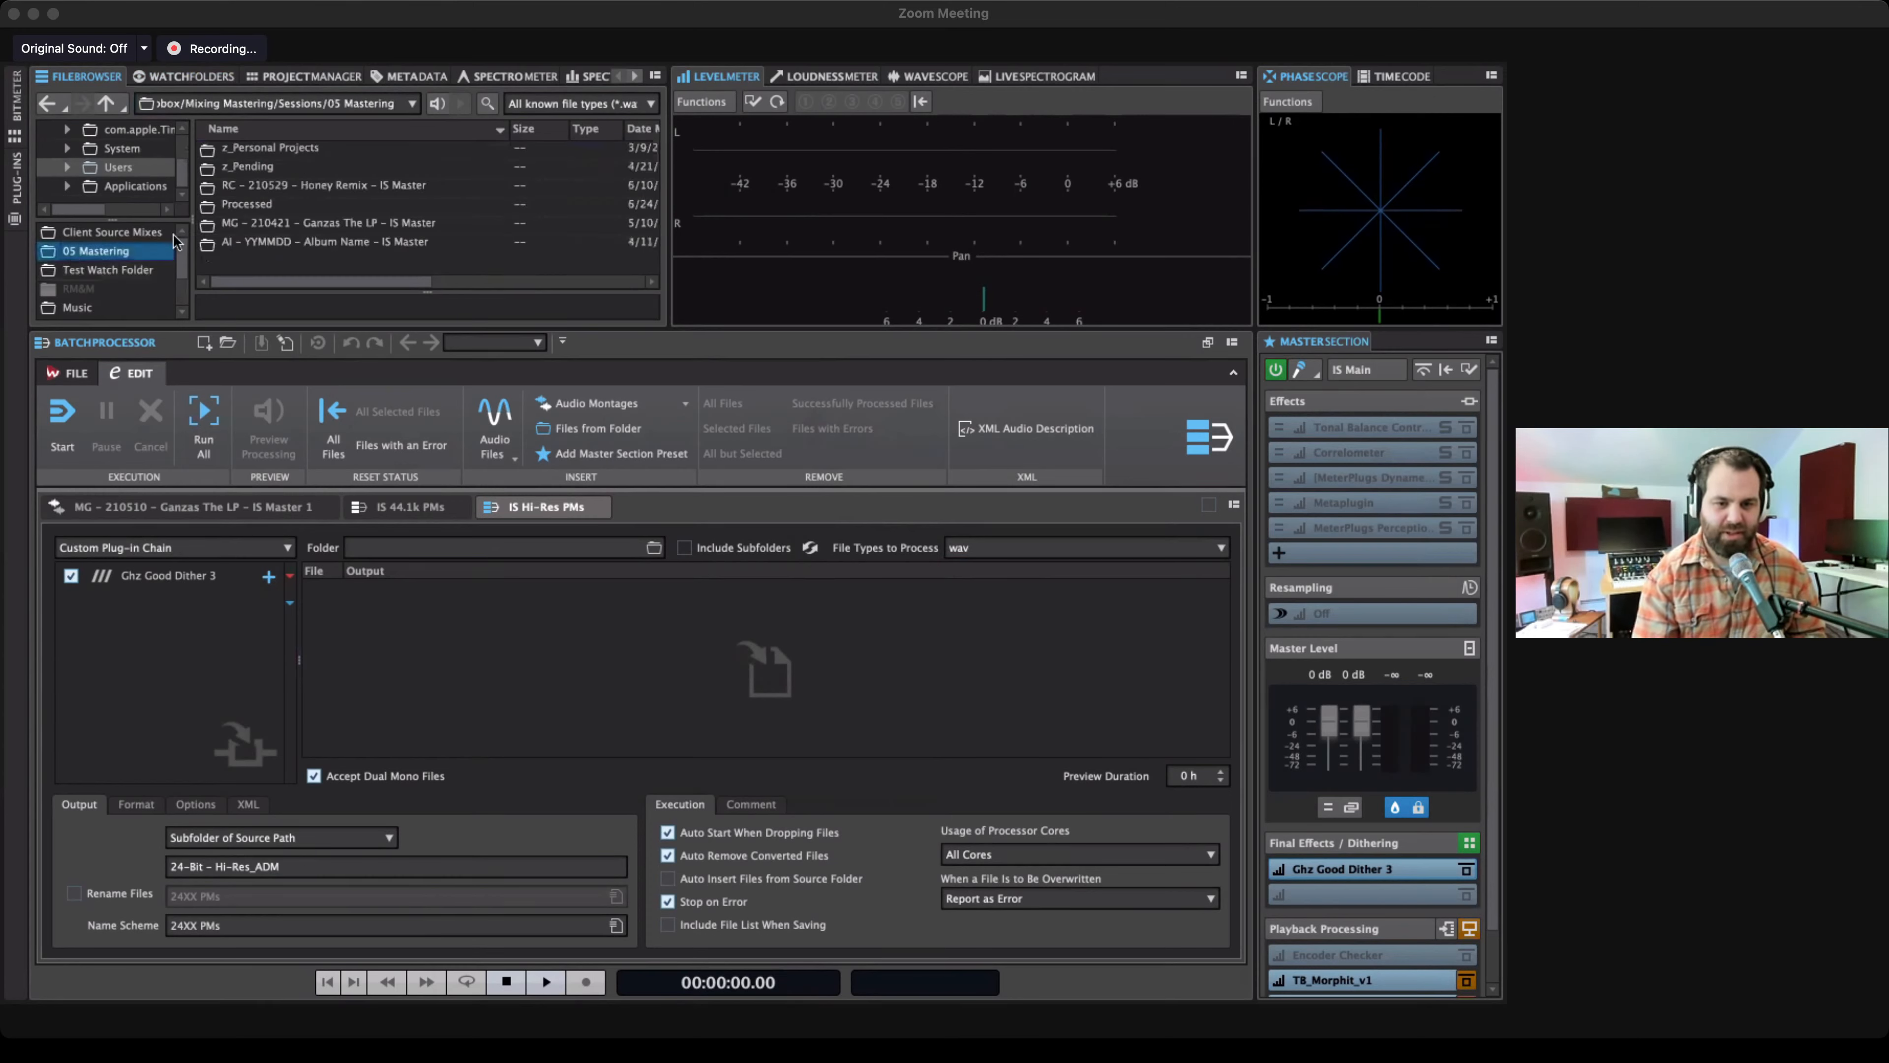
{"action": "double_click", "coordinate": [329, 220]}
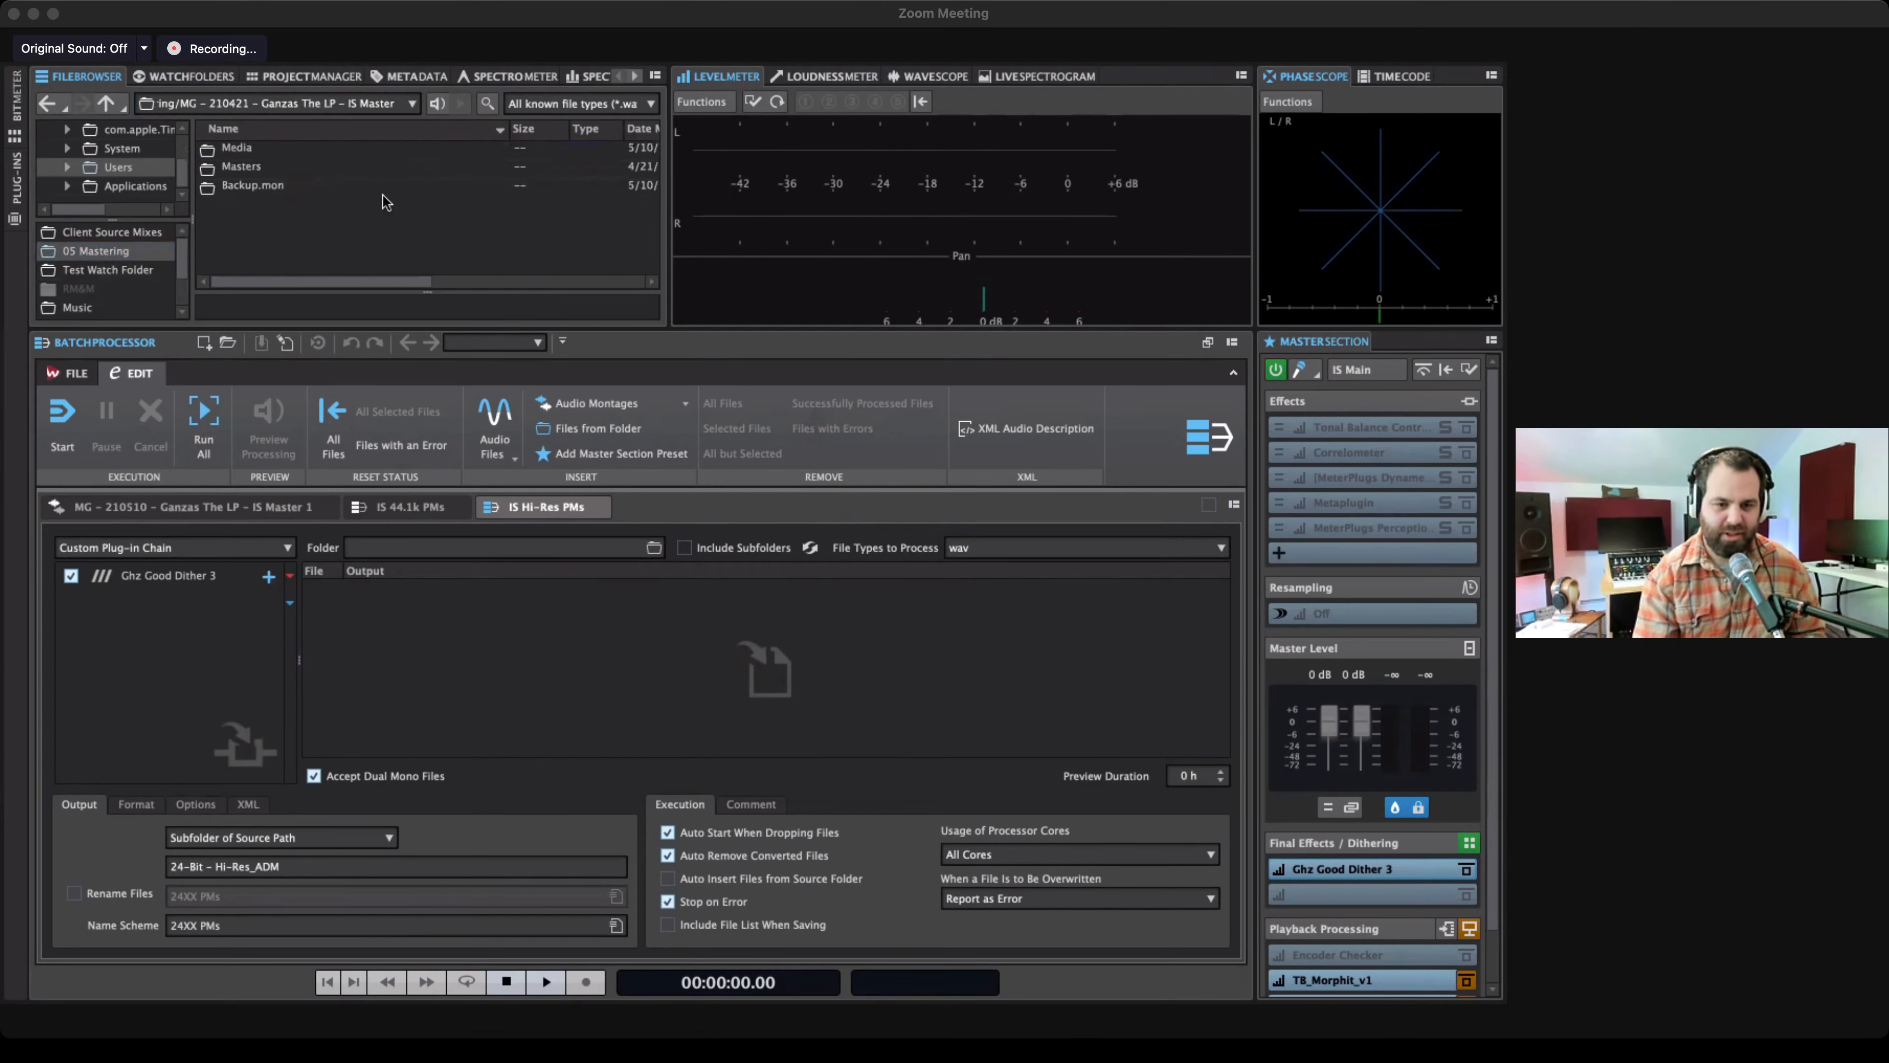
{"action": "double_click", "coordinate": [279, 165]}
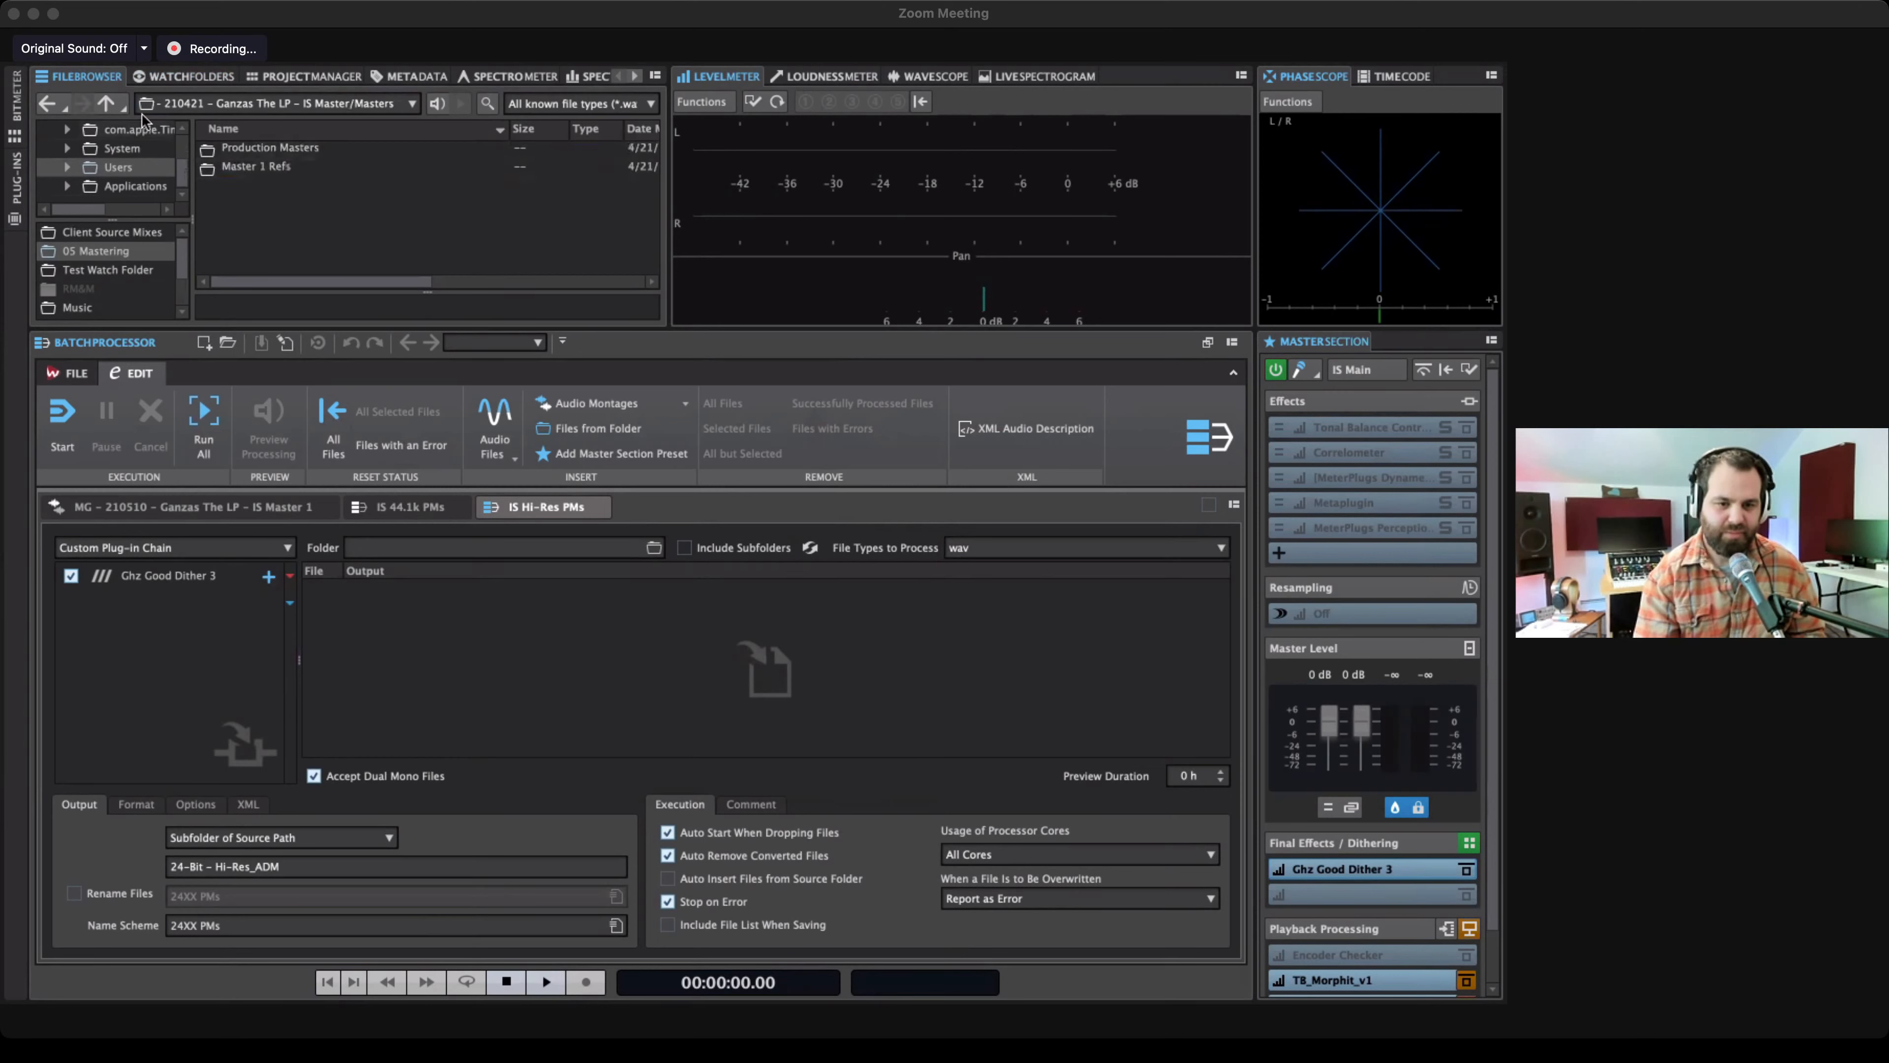
{"action": "left_click", "coordinate": [110, 108]}
{"action": "double_click", "coordinate": [294, 148]}
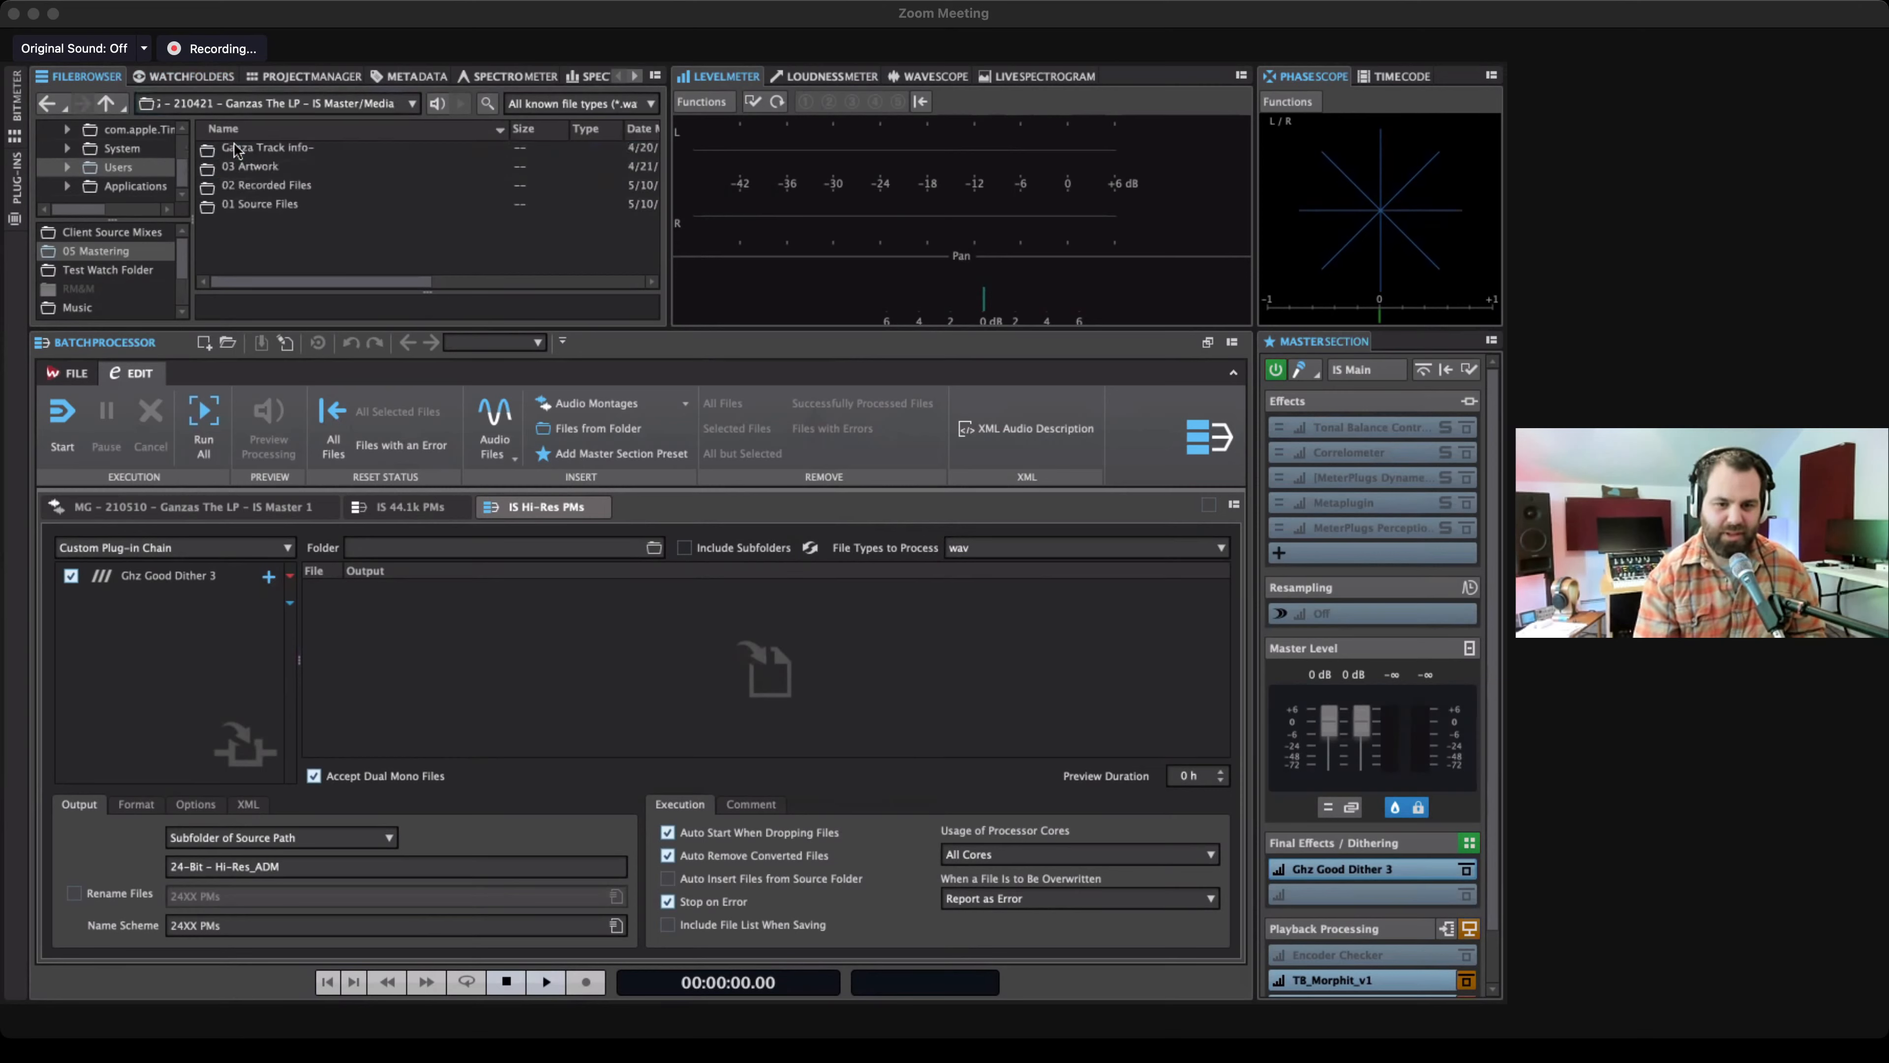
{"action": "double_click", "coordinate": [285, 208]}
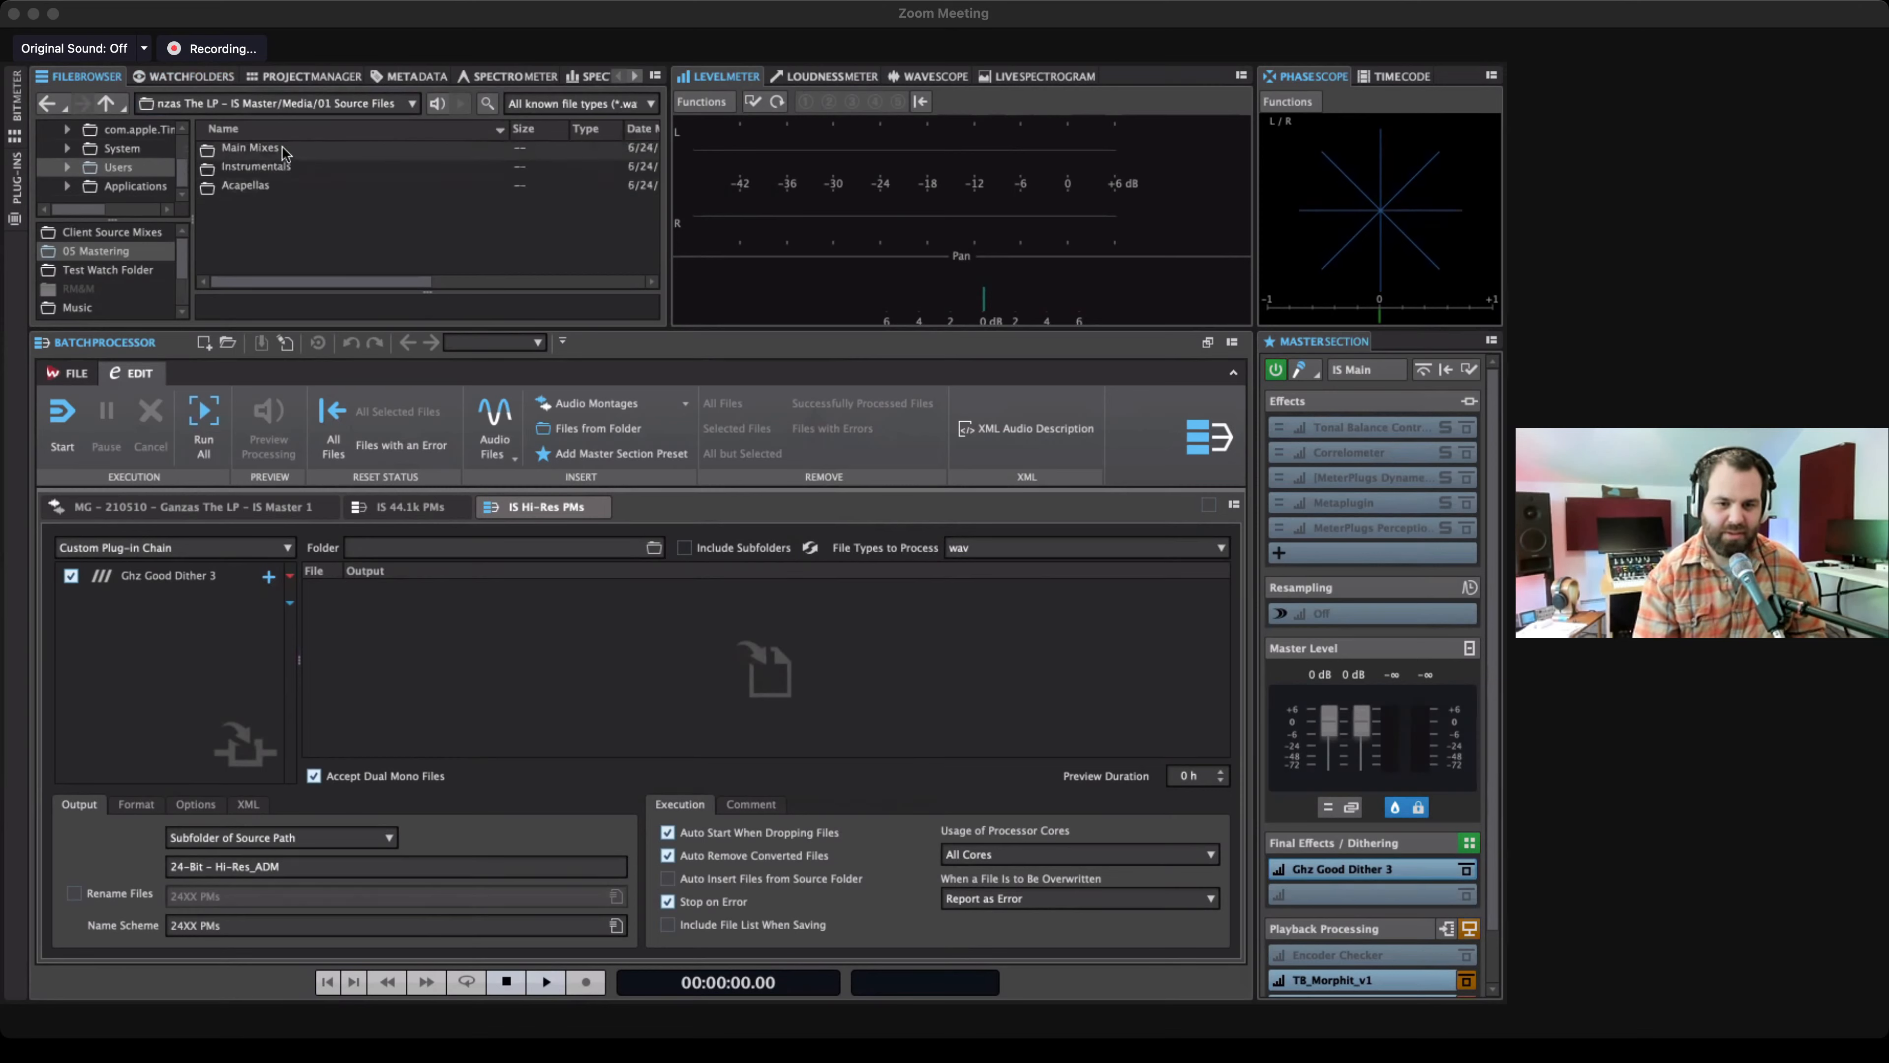
{"action": "double_click", "coordinate": [261, 185]}
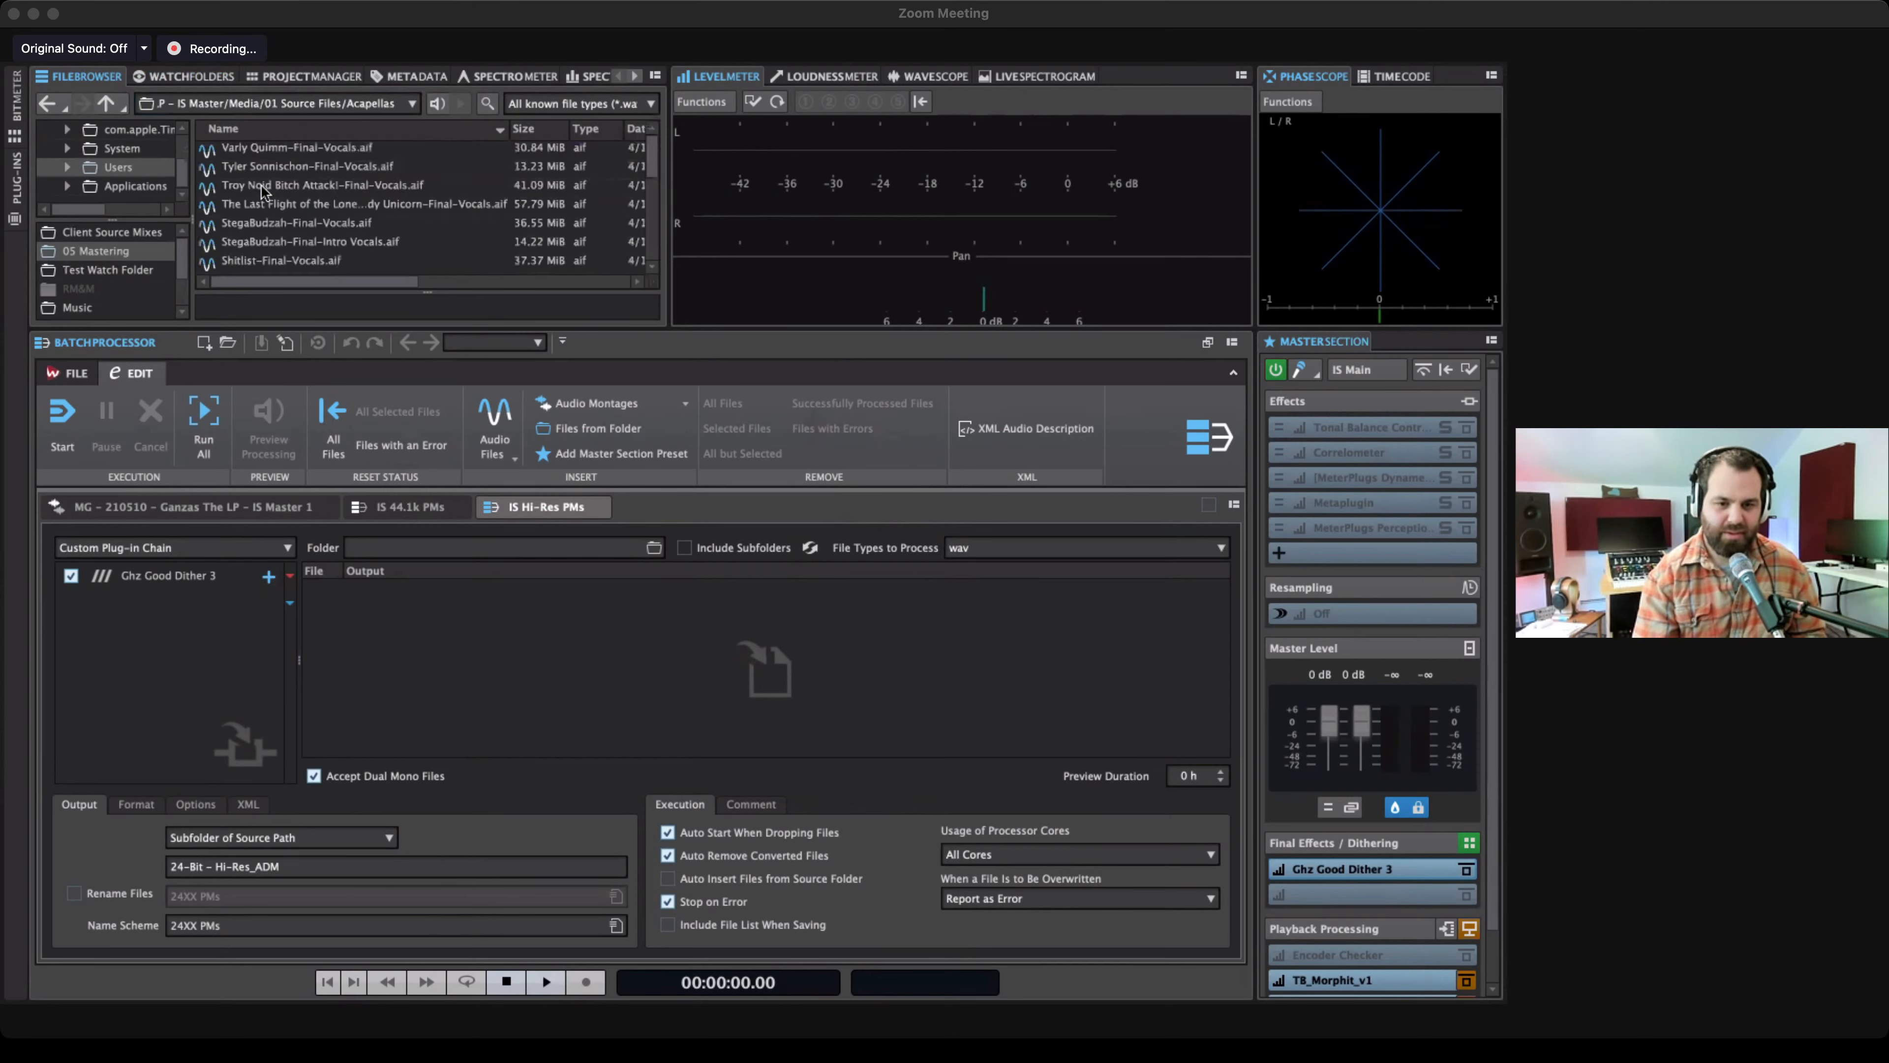
{"action": "left_click_drag", "start_coordinate": [310, 149], "coordinate": [162, 261]}
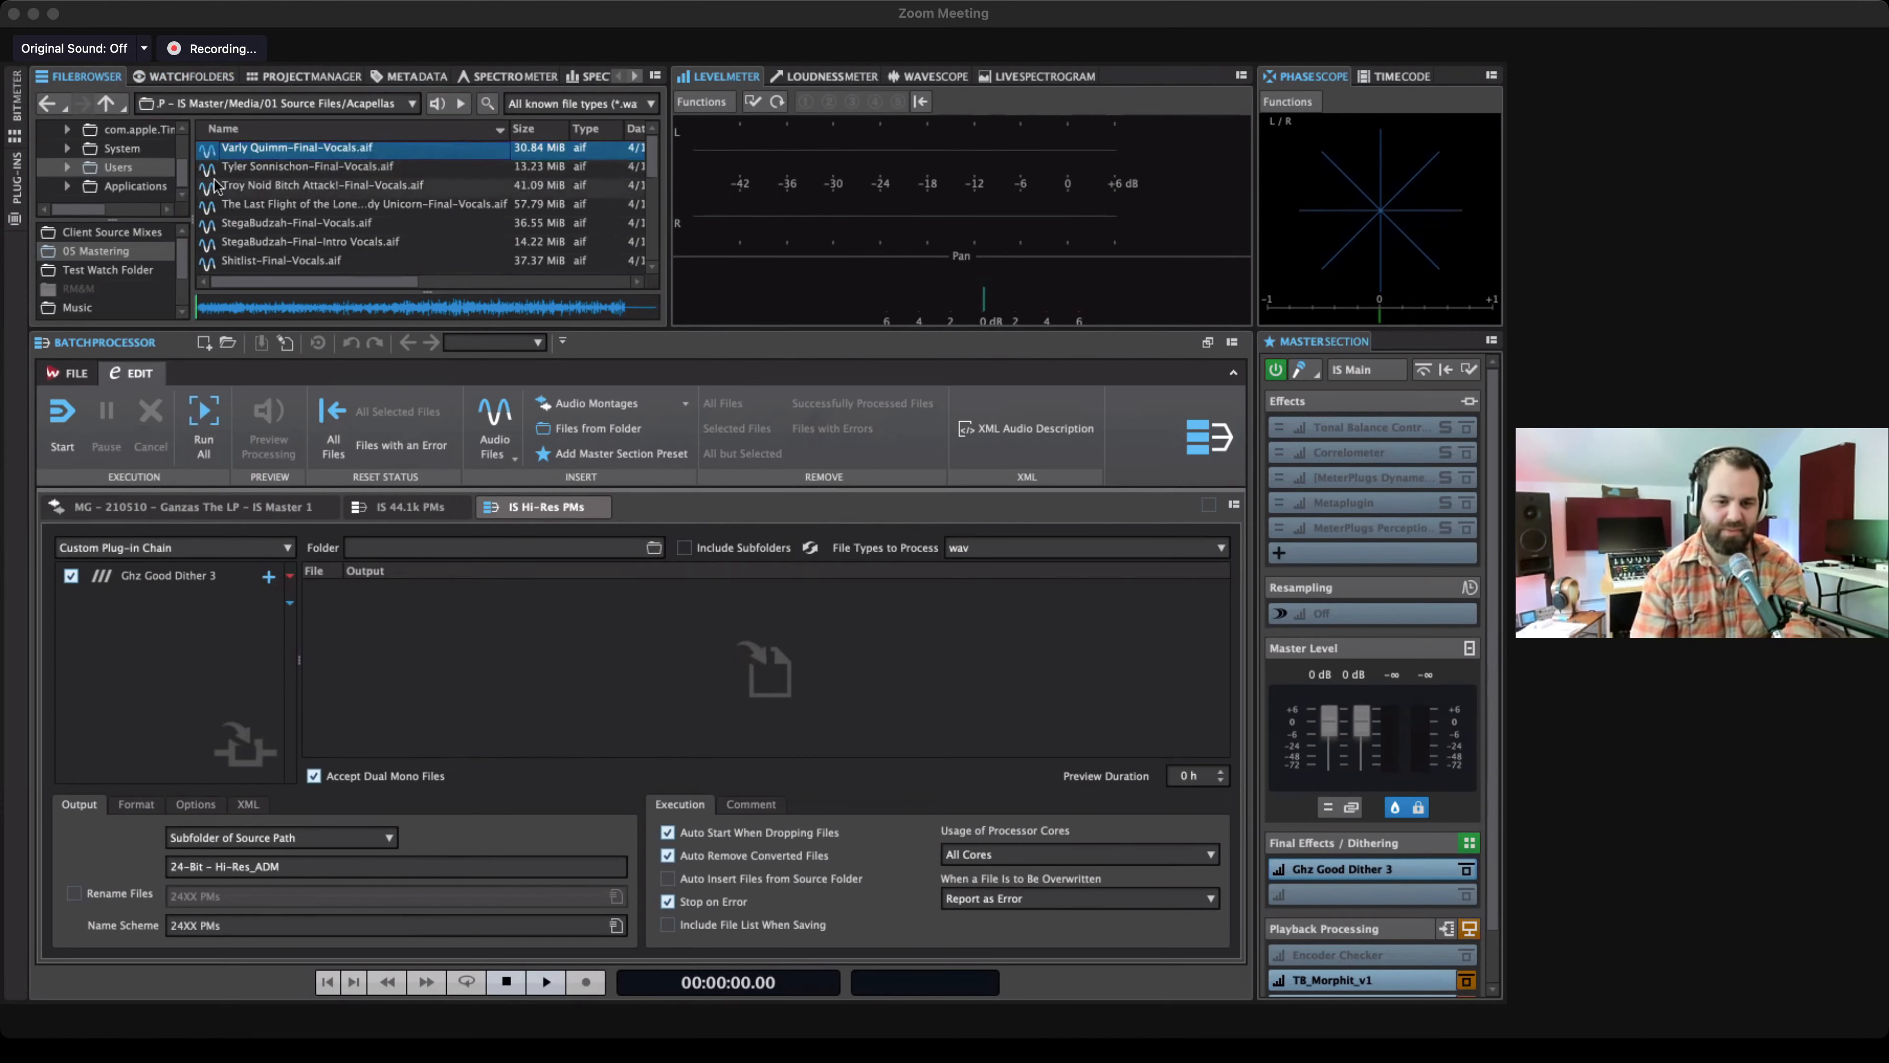
Examine the original files in Test Watch Folder's Sources subfolder and the converted files in 96k/MP3.
{"action": "left_click", "coordinate": [112, 269]}
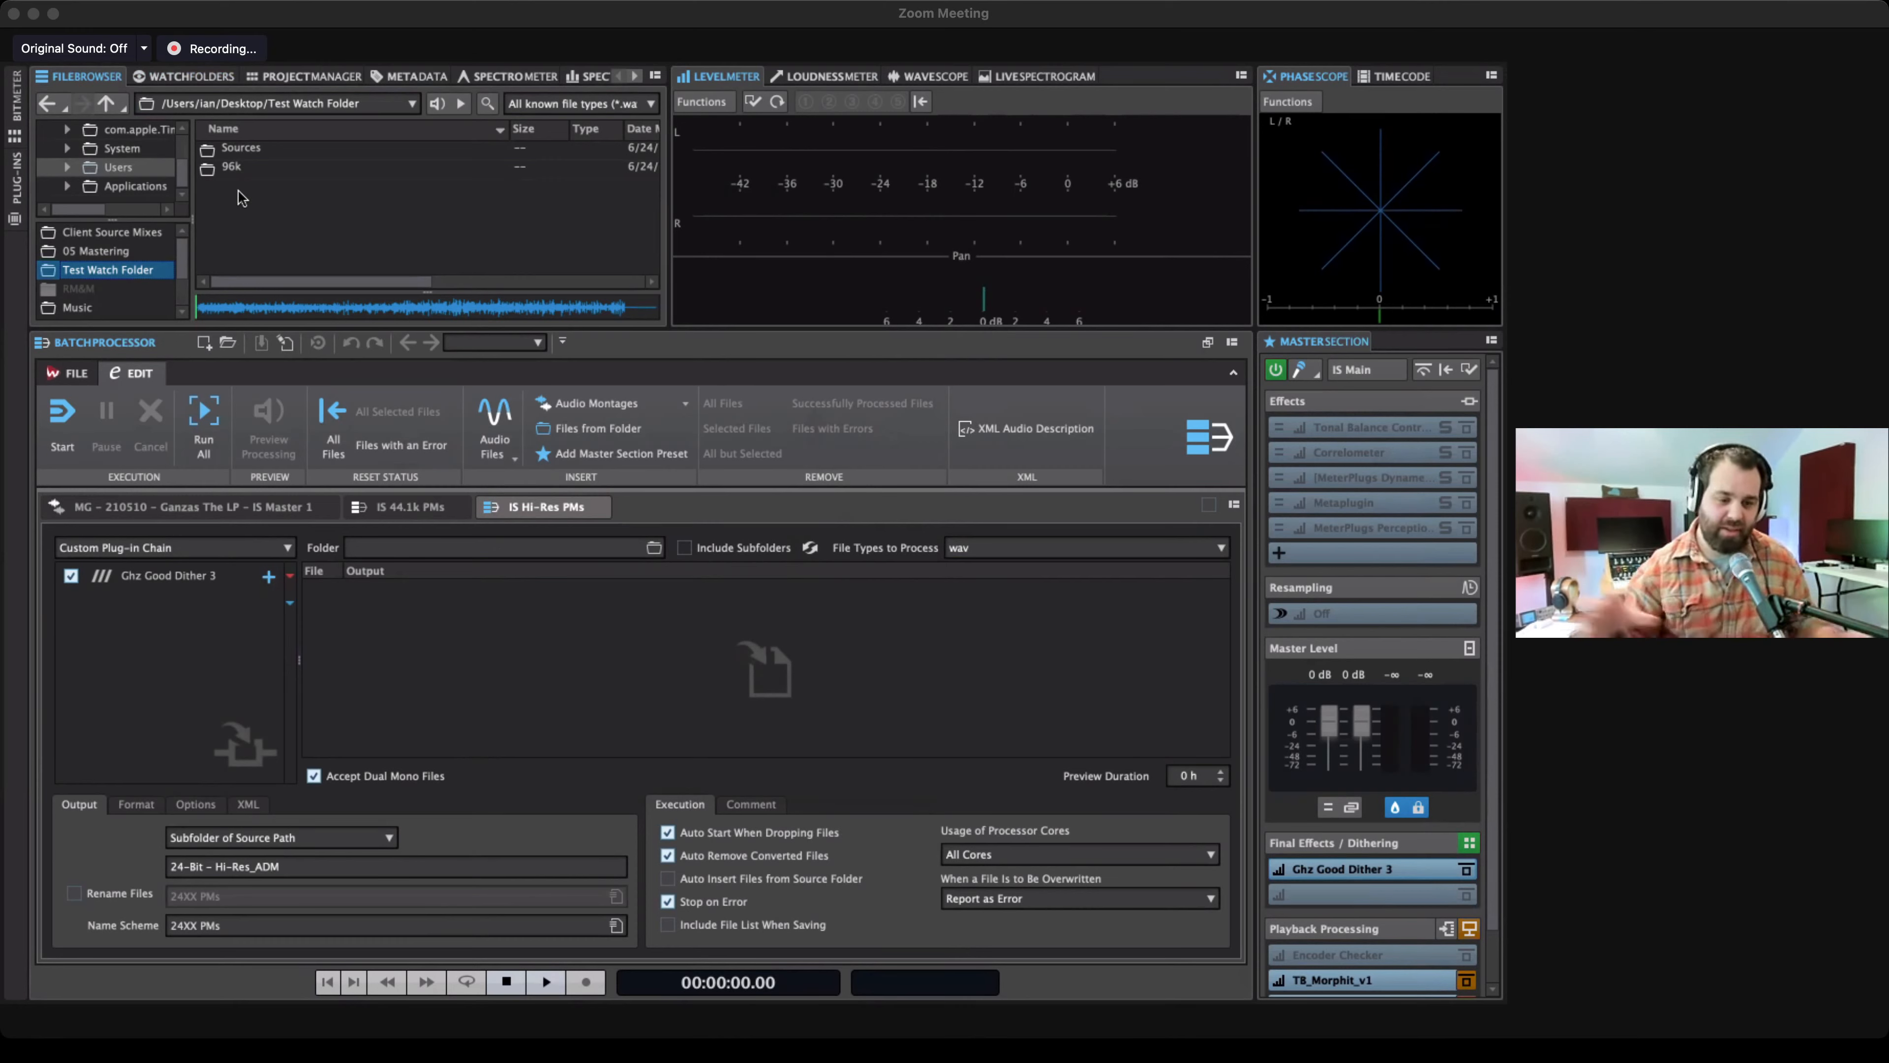
{"action": "double_click", "coordinate": [249, 151]}
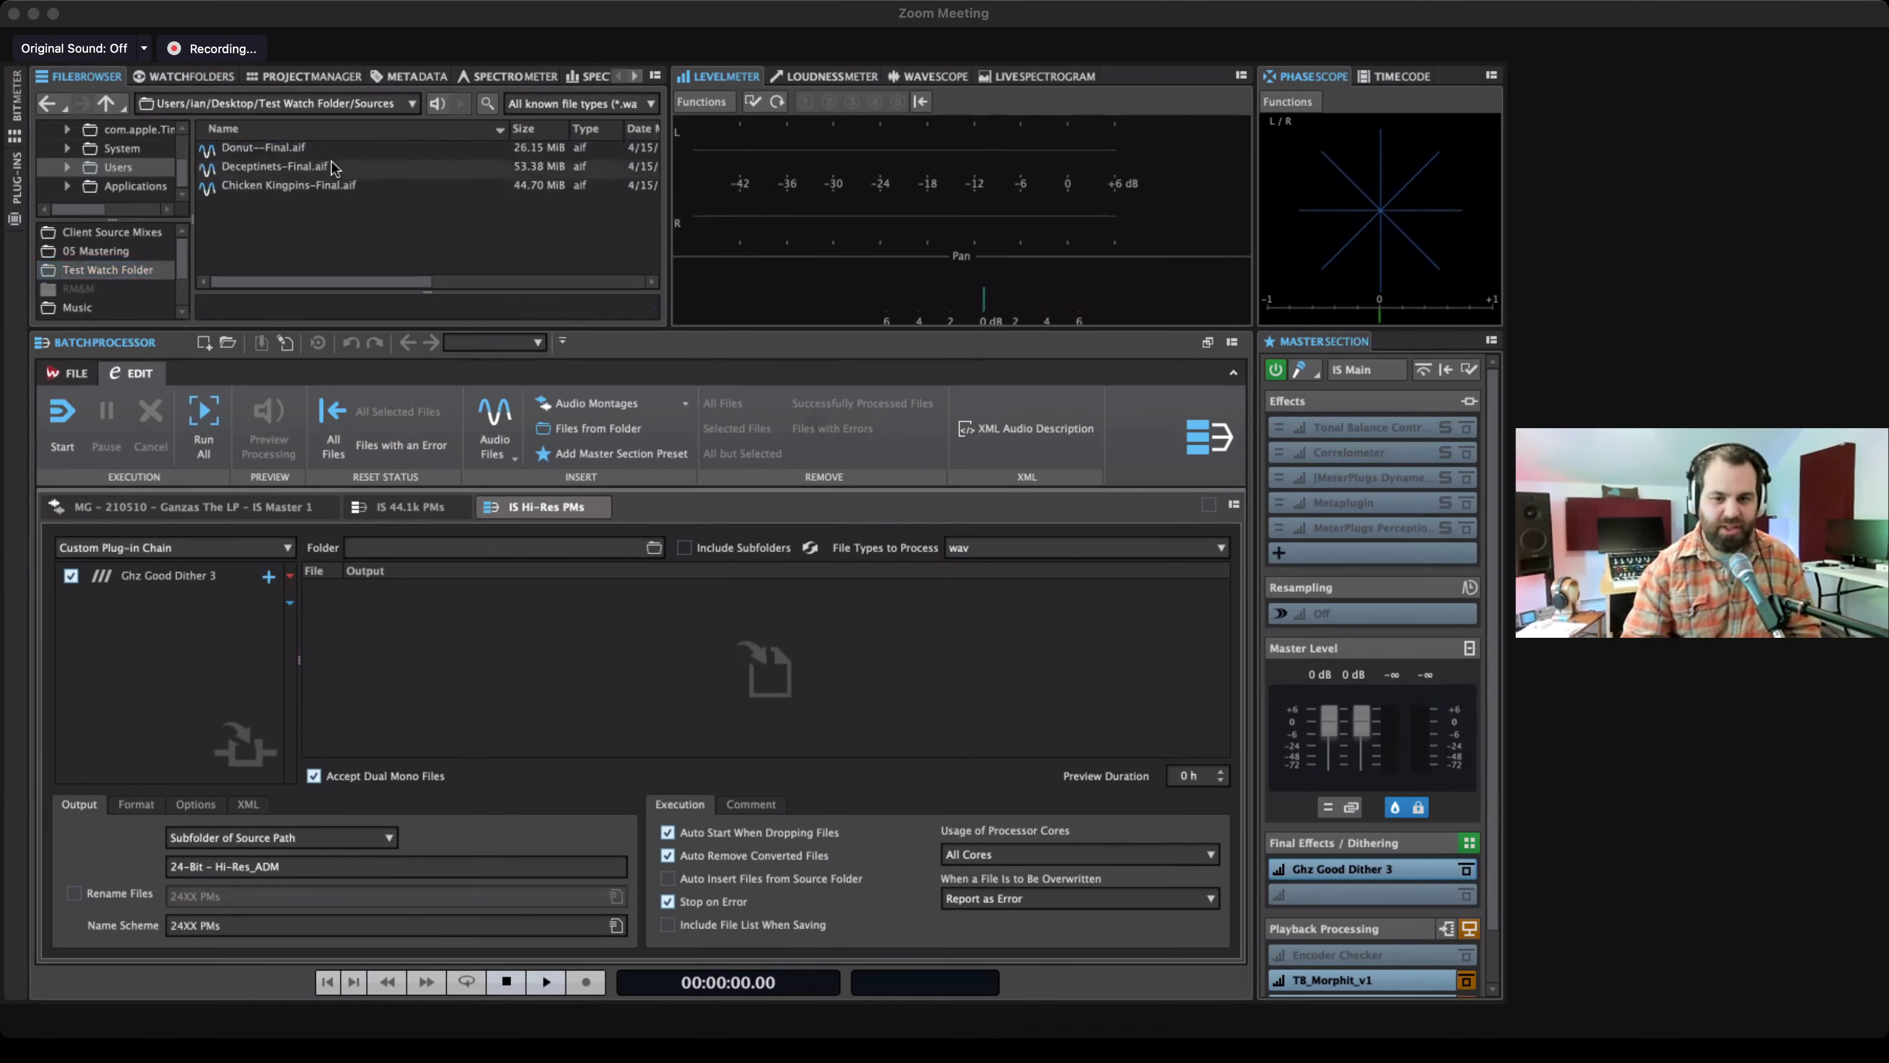
{"action": "left_click", "coordinate": [105, 108]}
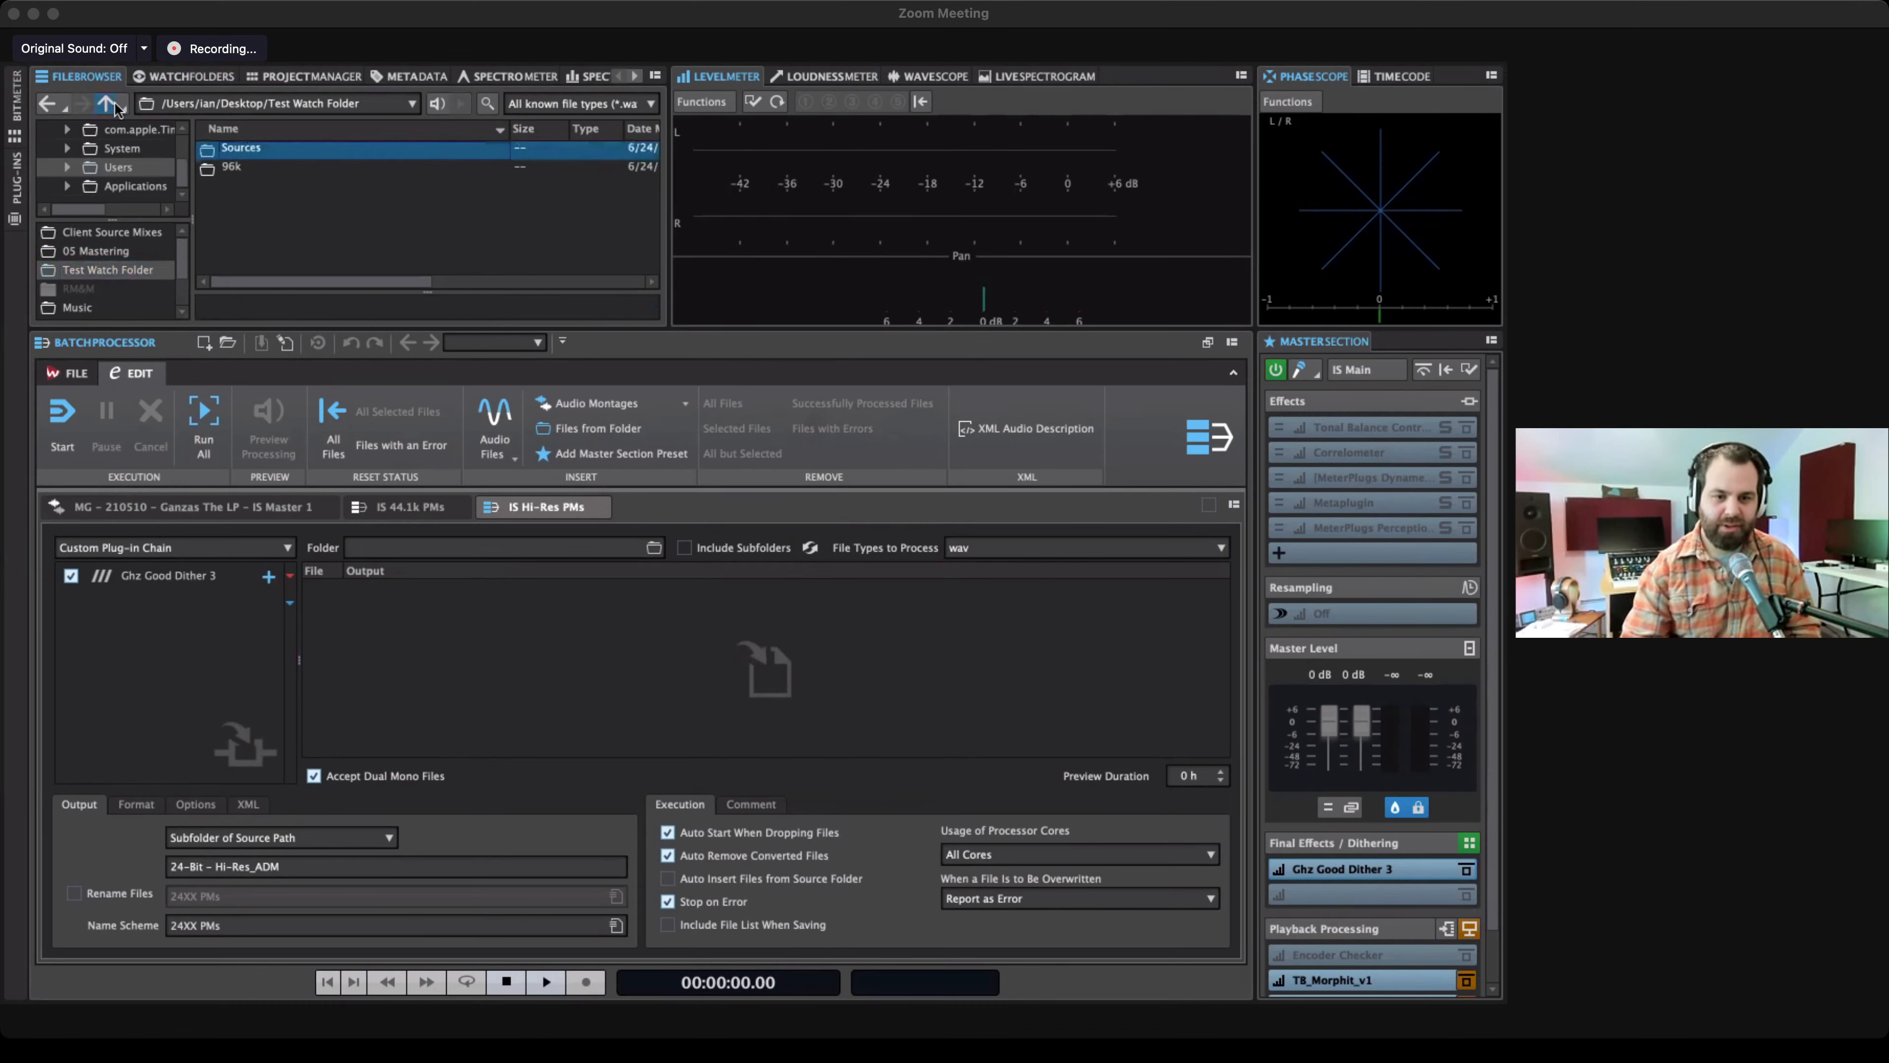
{"action": "double_click", "coordinate": [237, 165]}
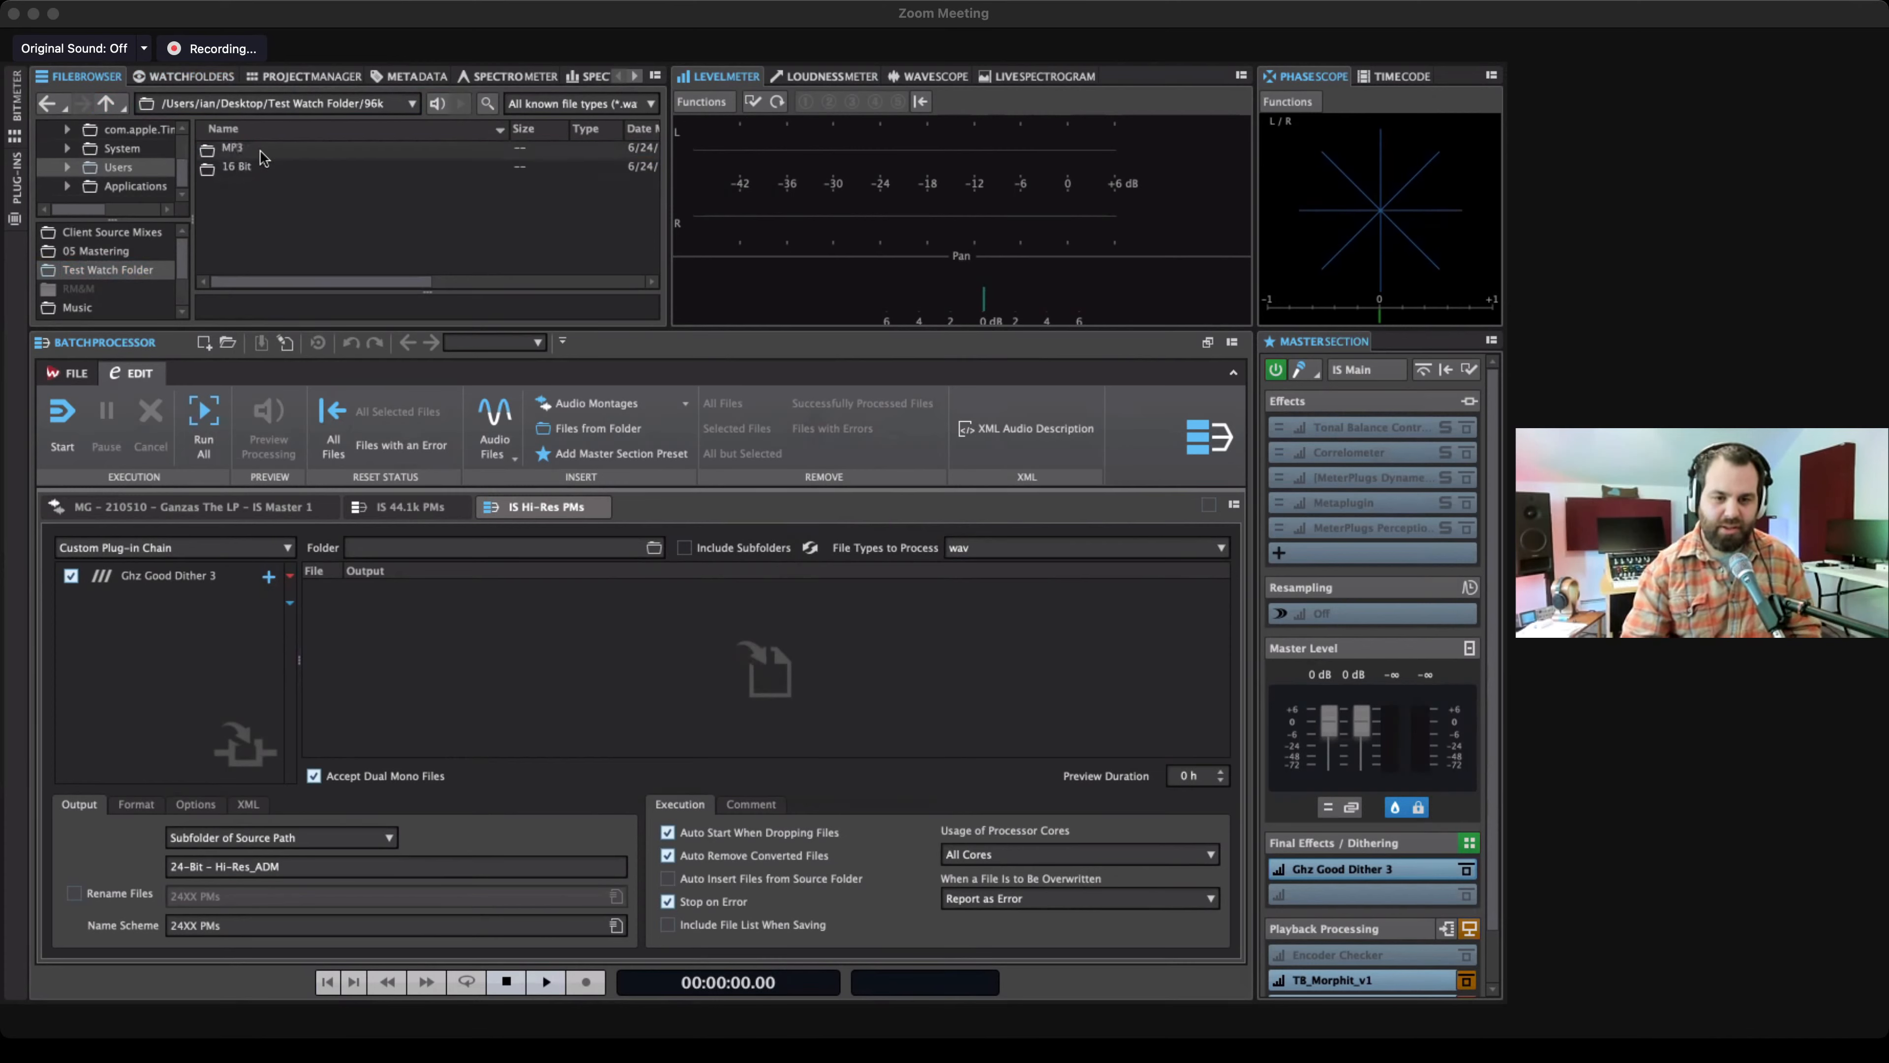
{"action": "double_click", "coordinate": [279, 147]}
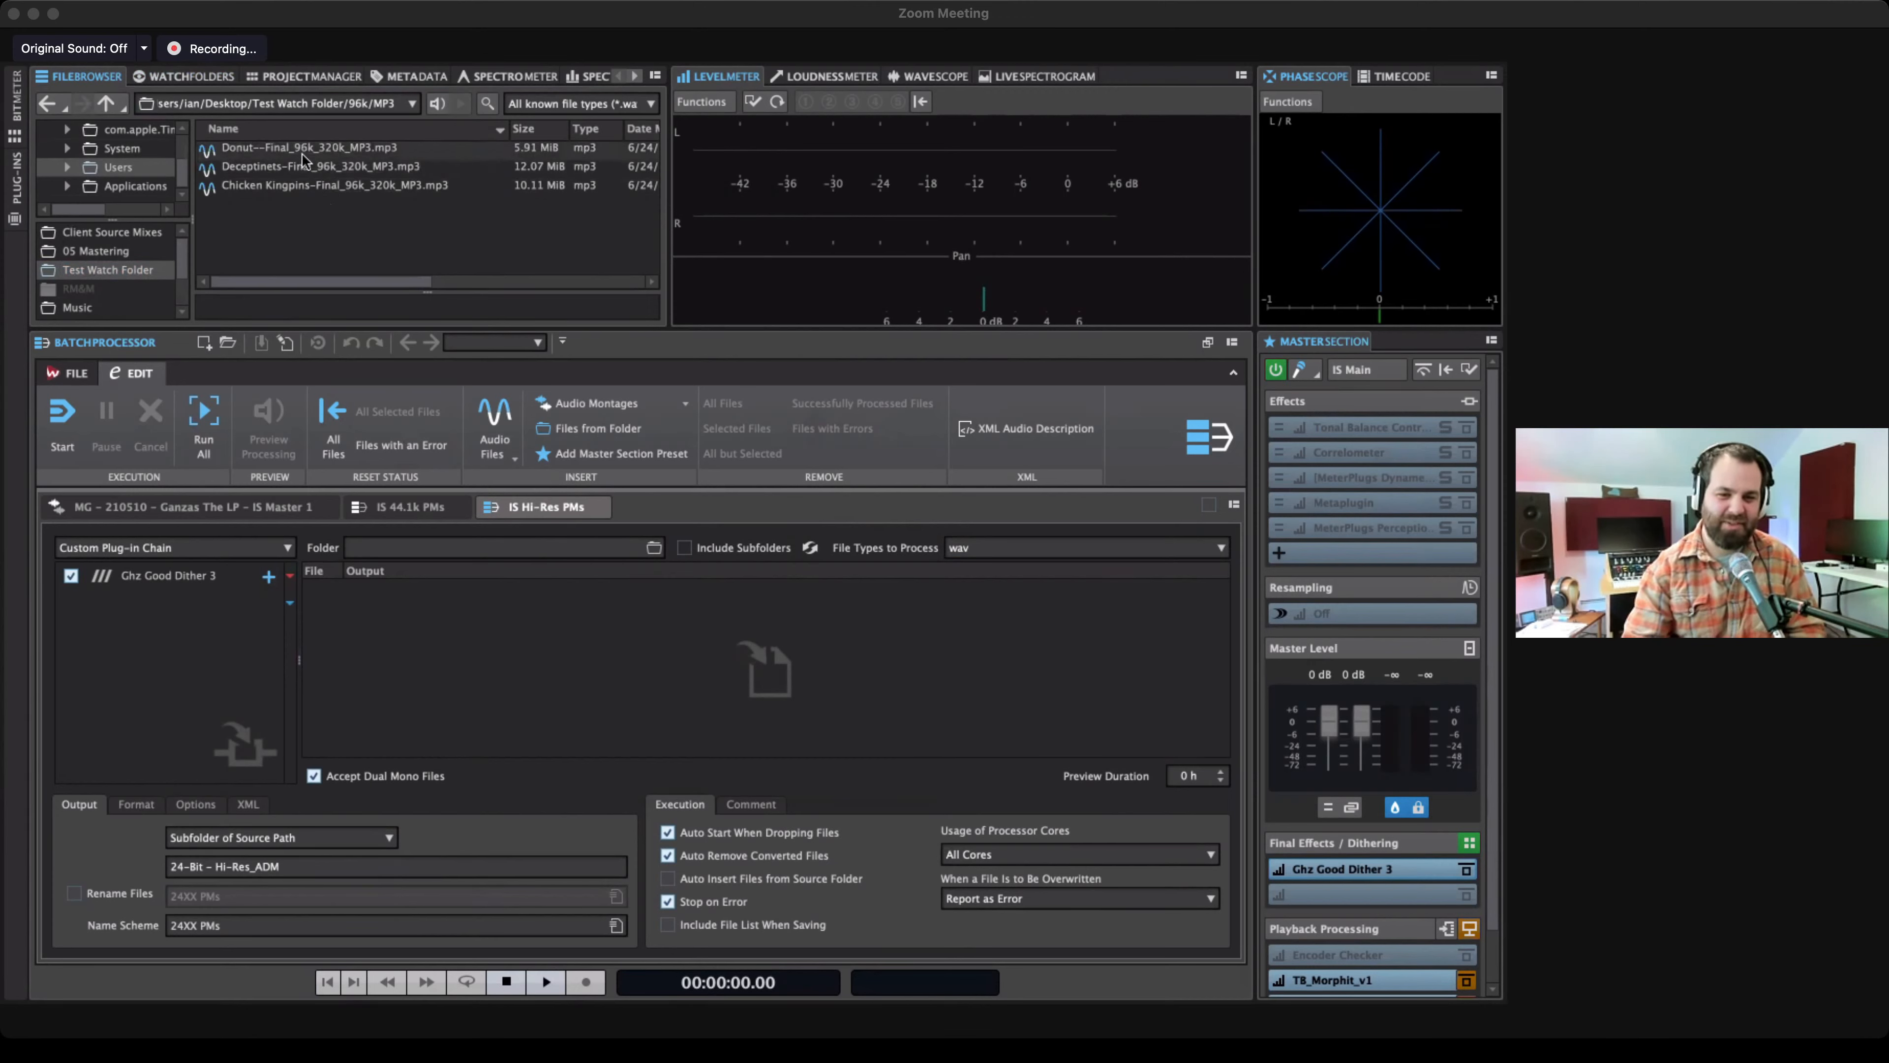
Examine the WAV files in the watch folder's 96k/16 Bit subfolder, including their sample rate and bit depth.
{"action": "left_click", "coordinate": [106, 104]}
{"action": "double_click", "coordinate": [247, 168]}
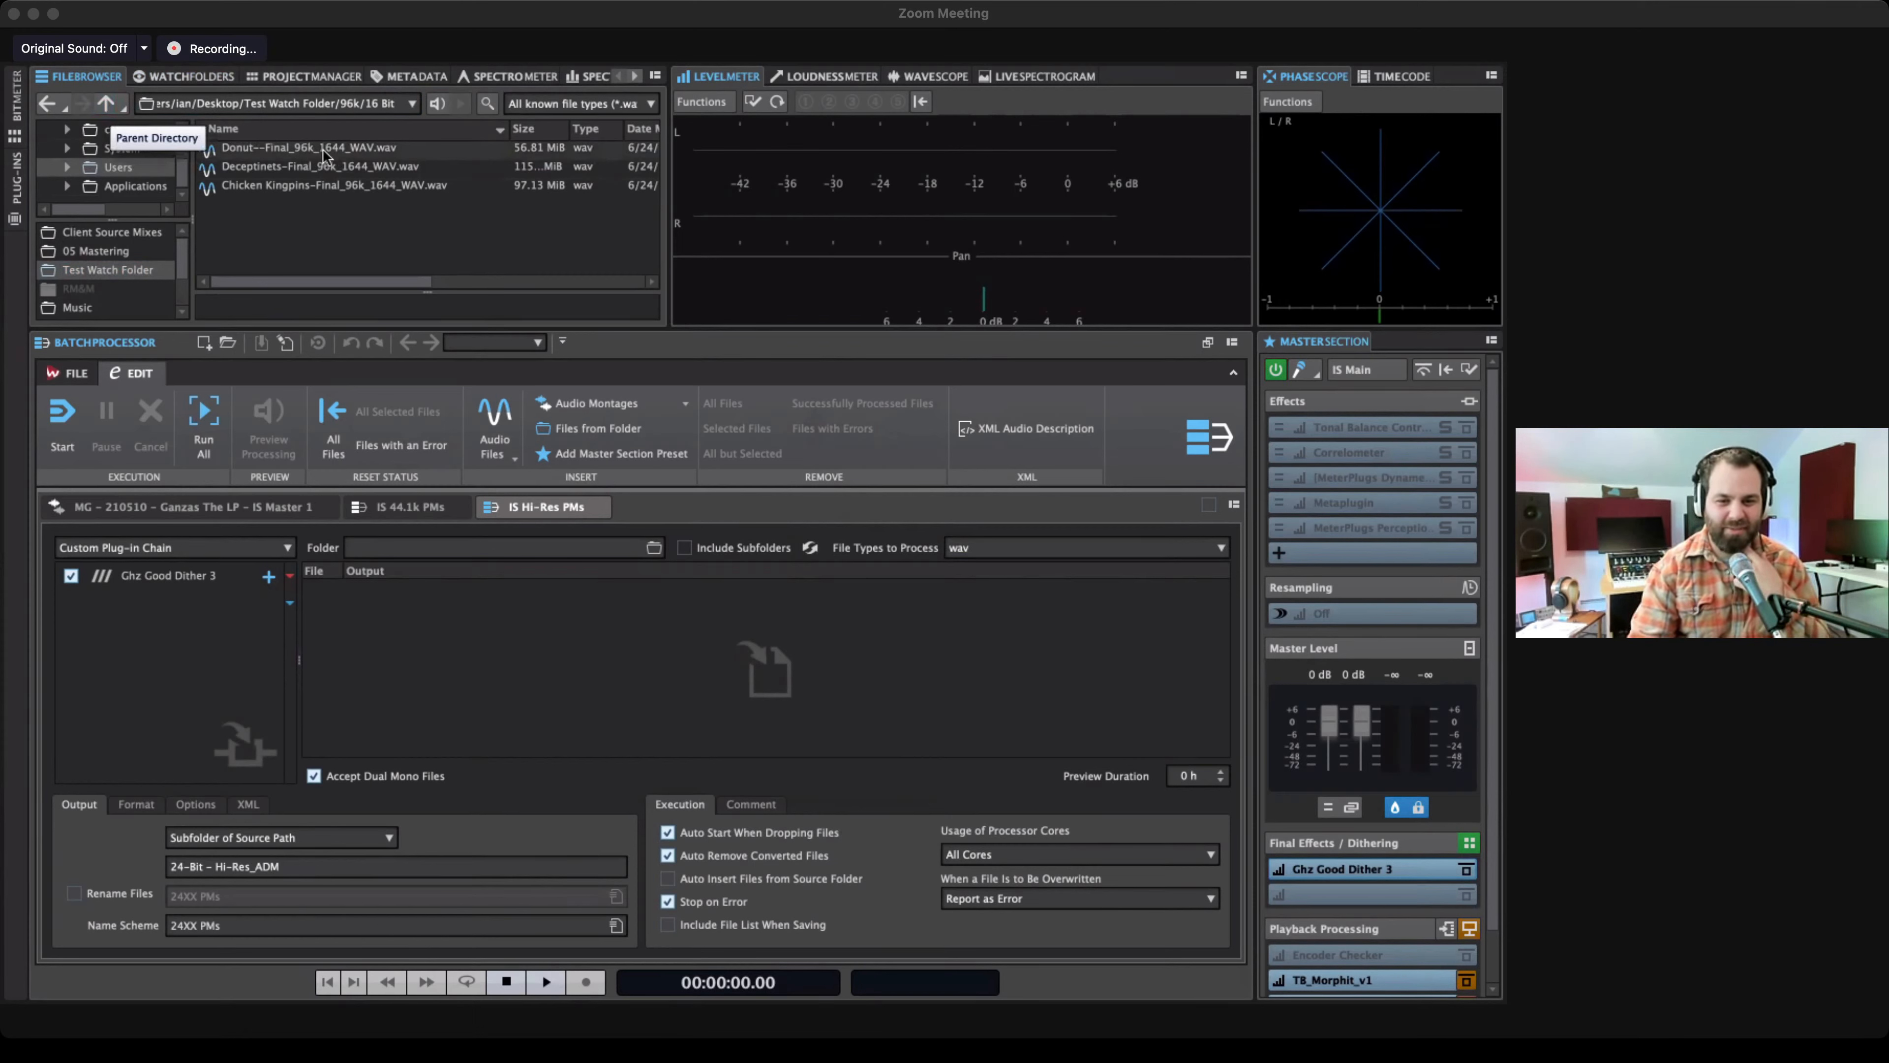
{"action": "scroll", "coordinate": [493, 208], "scroll_direction": "right", "scroll_amount": 5}
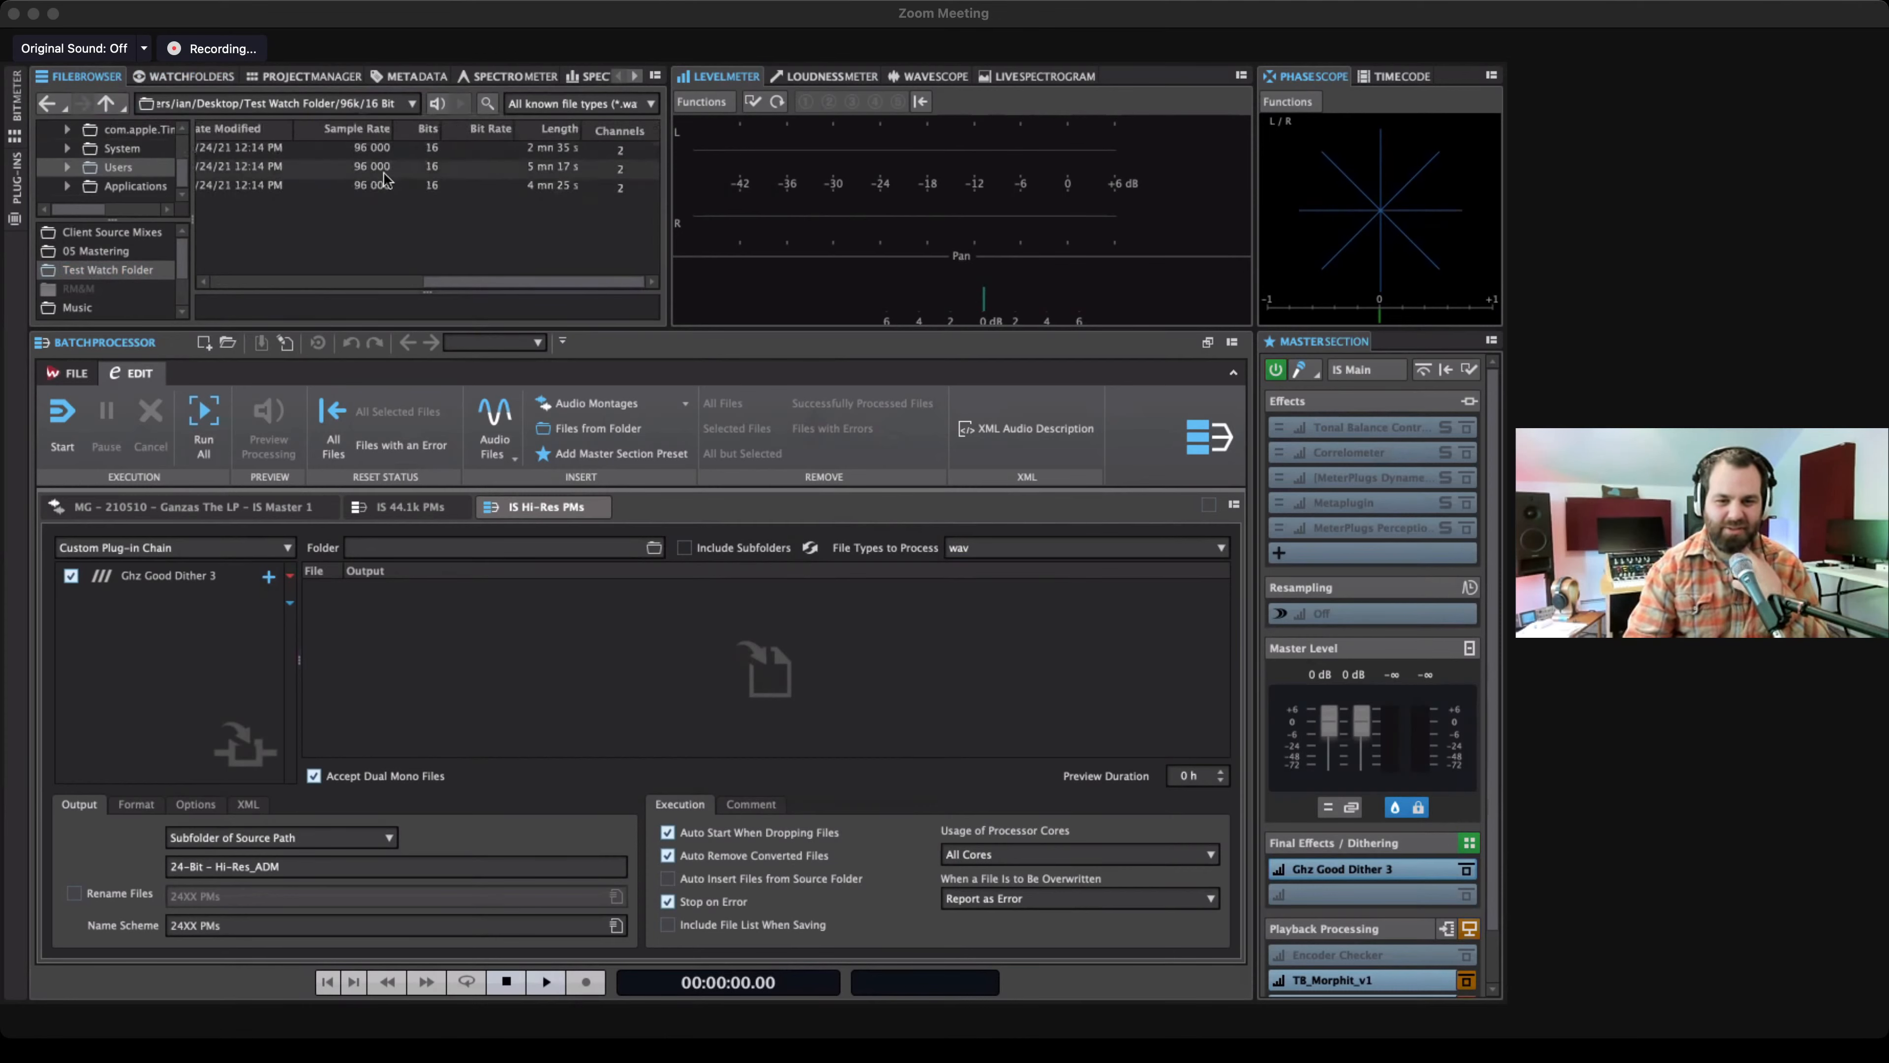
{"action": "scroll", "coordinate": [359, 171], "scroll_direction": "left", "scroll_amount": 3}
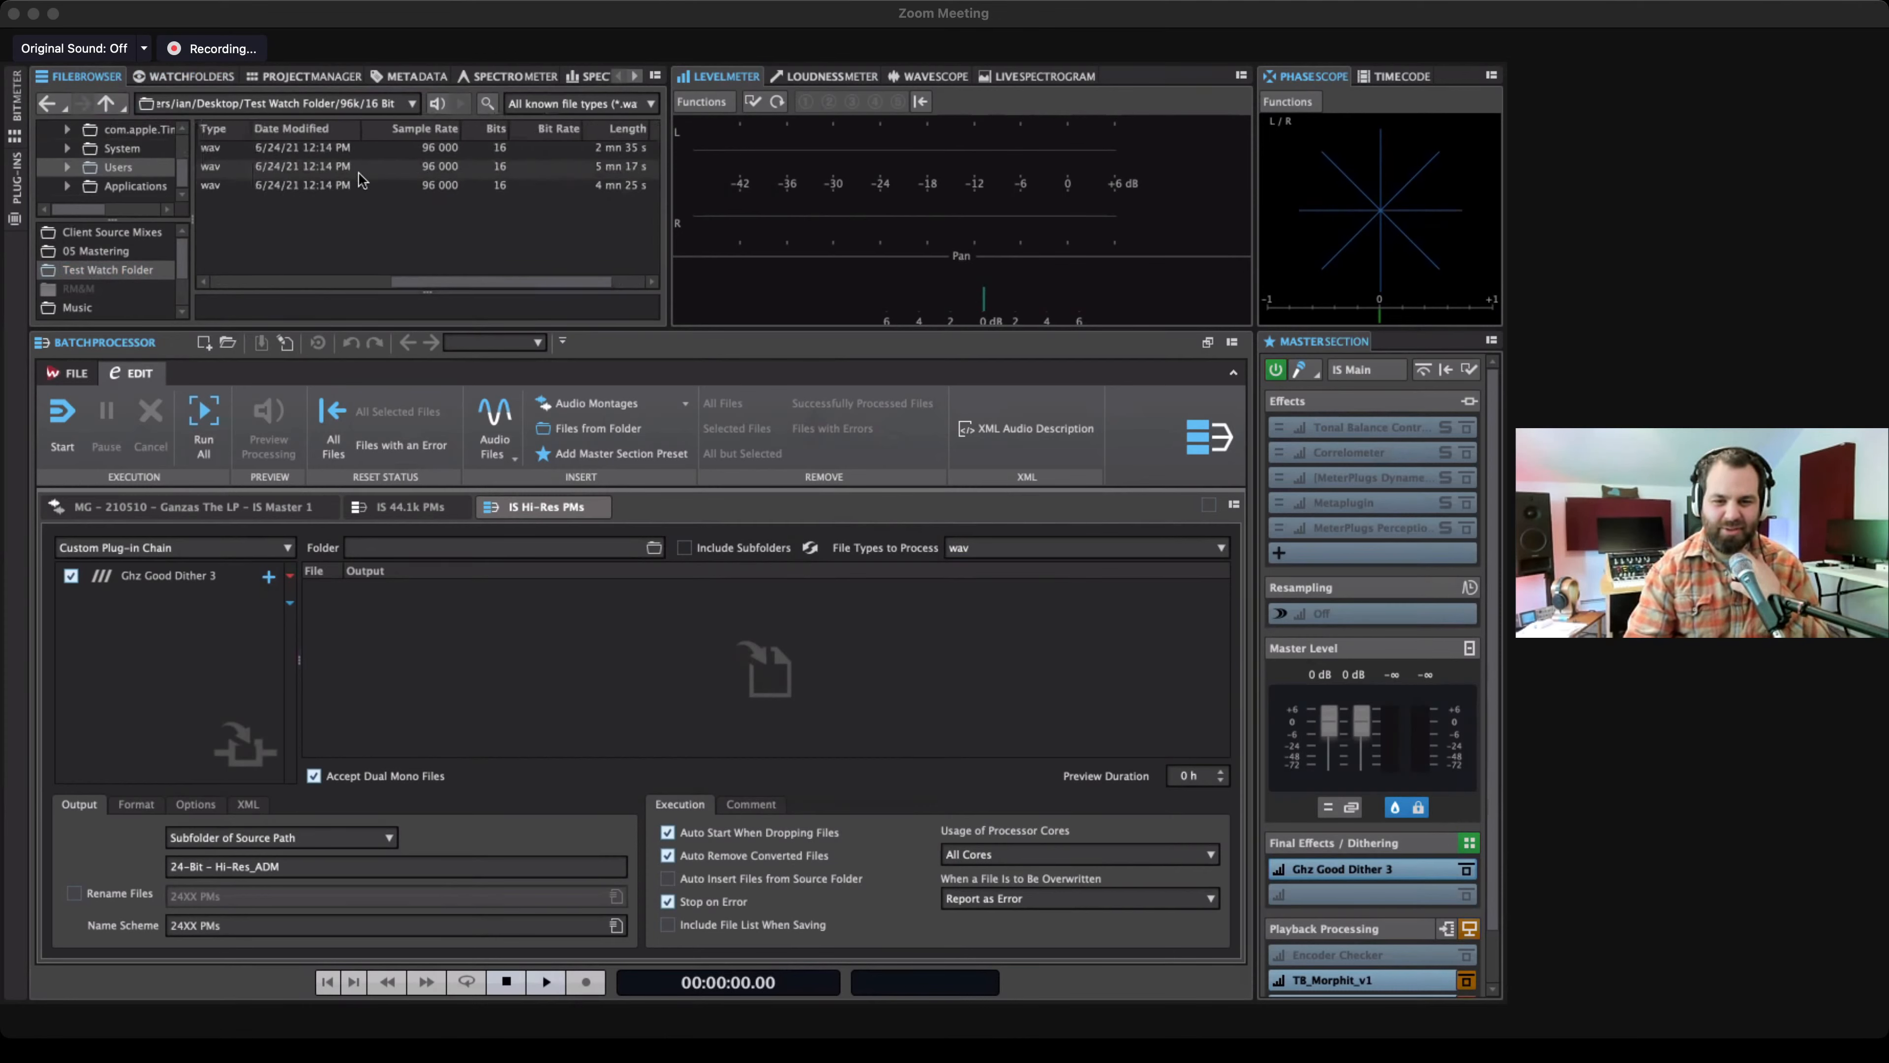
{"action": "scroll", "coordinate": [396, 161], "scroll_direction": "left", "scroll_amount": 3}
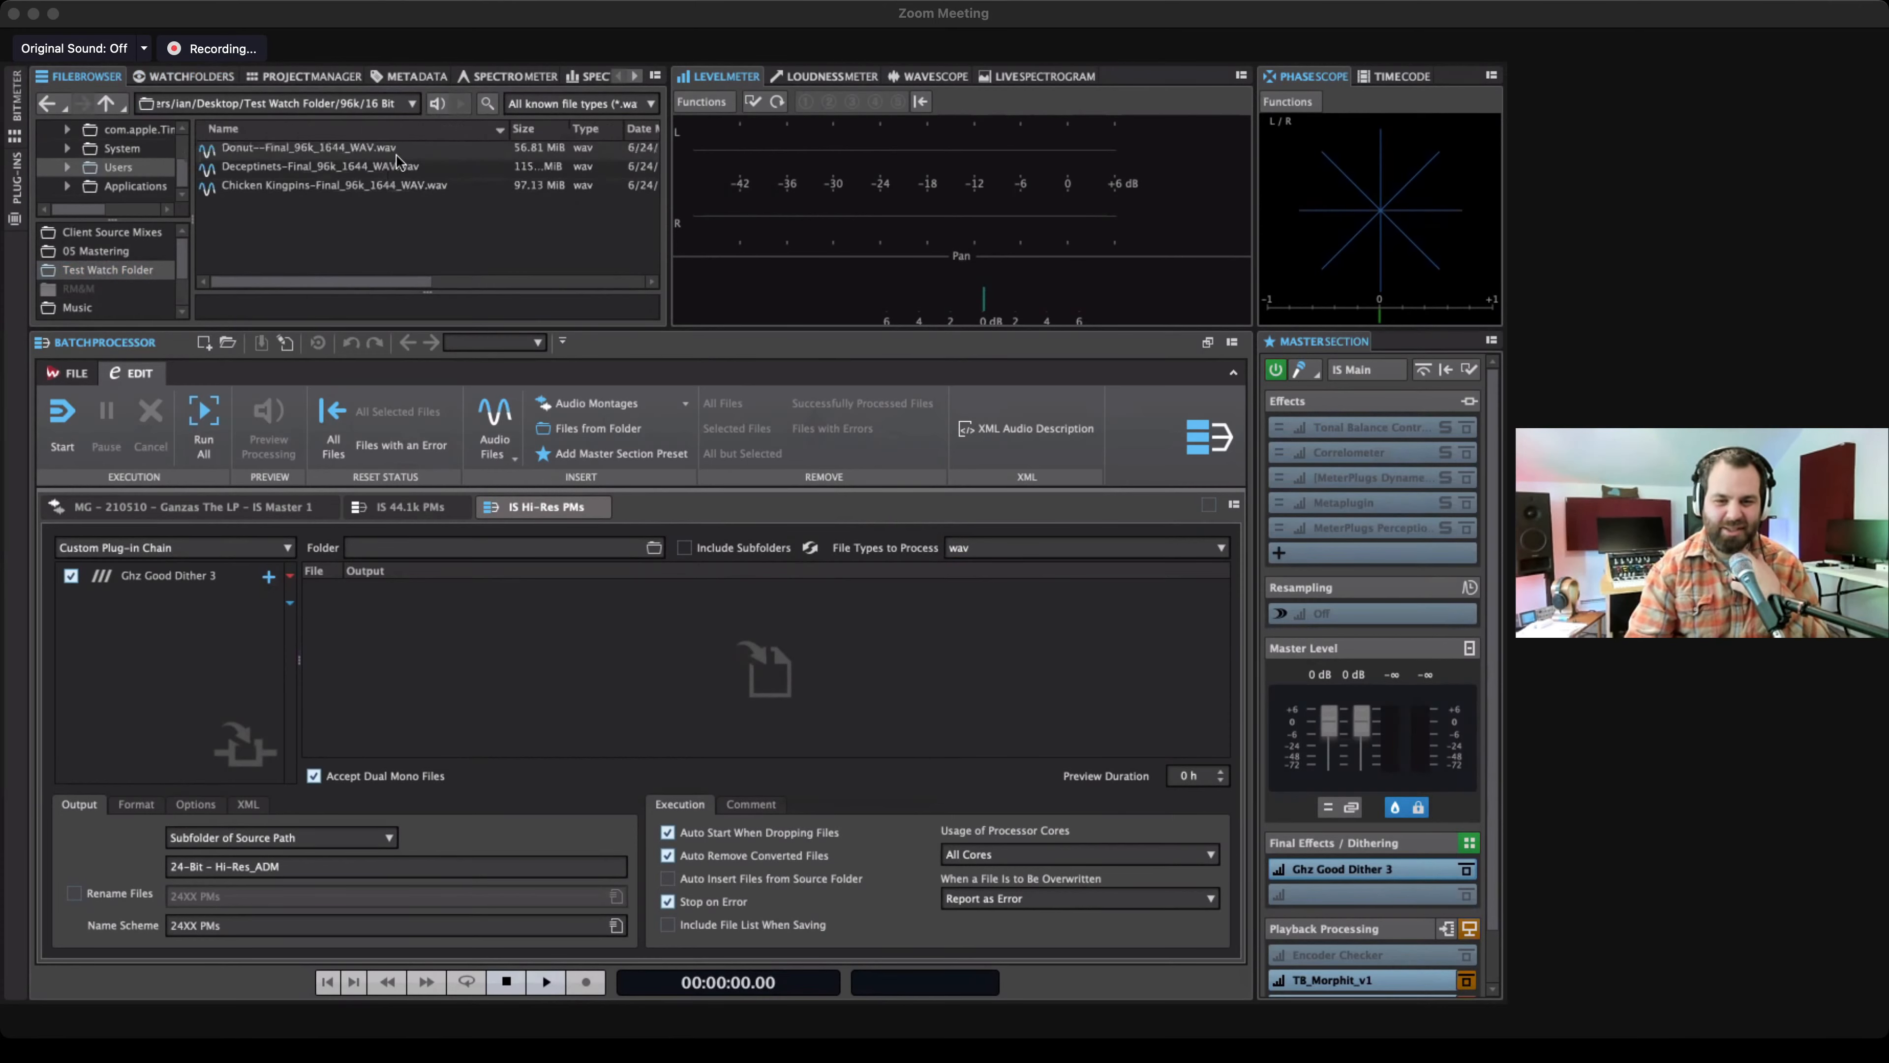
{"action": "left_click", "coordinate": [104, 103]}
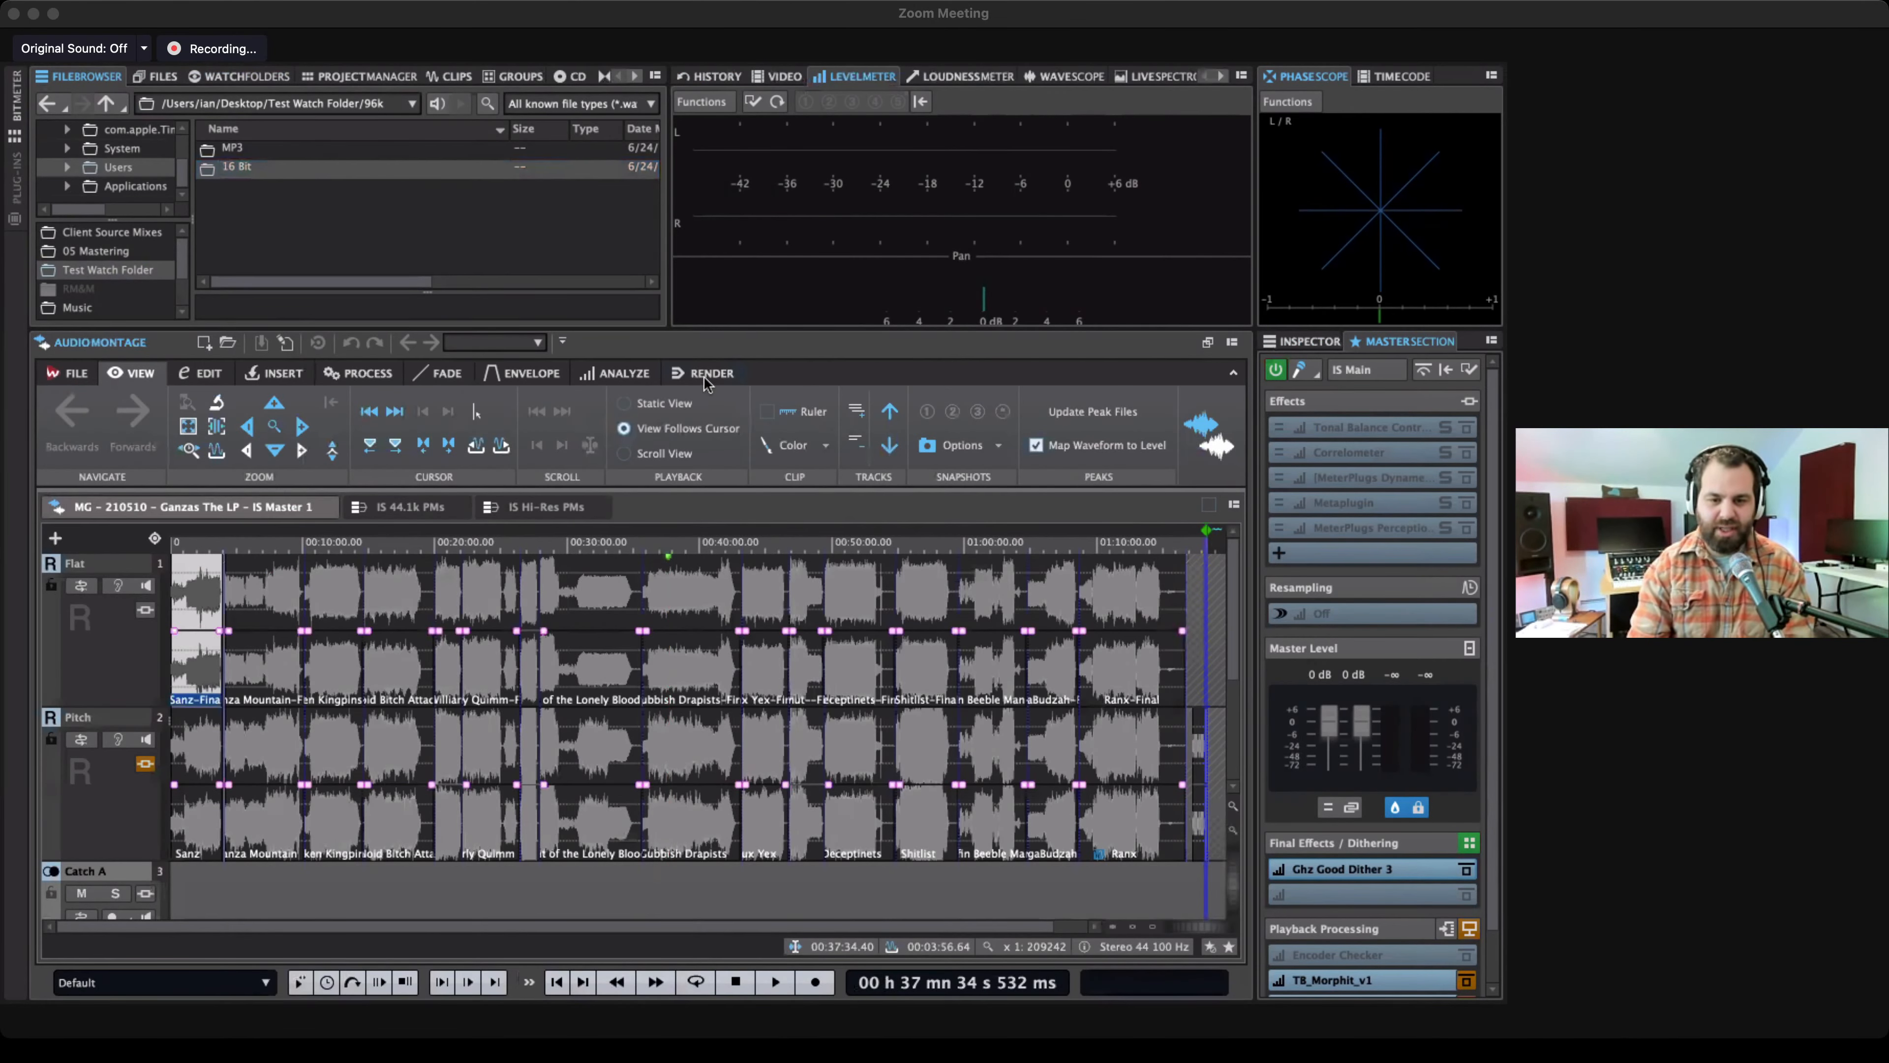
Set the Ganzas The LP montage's render location to the source folder and append the /Masters/Production Masters/Archival text snippet.
{"action": "left_click", "coordinate": [704, 375]}
{"action": "left_click", "coordinate": [898, 429]}
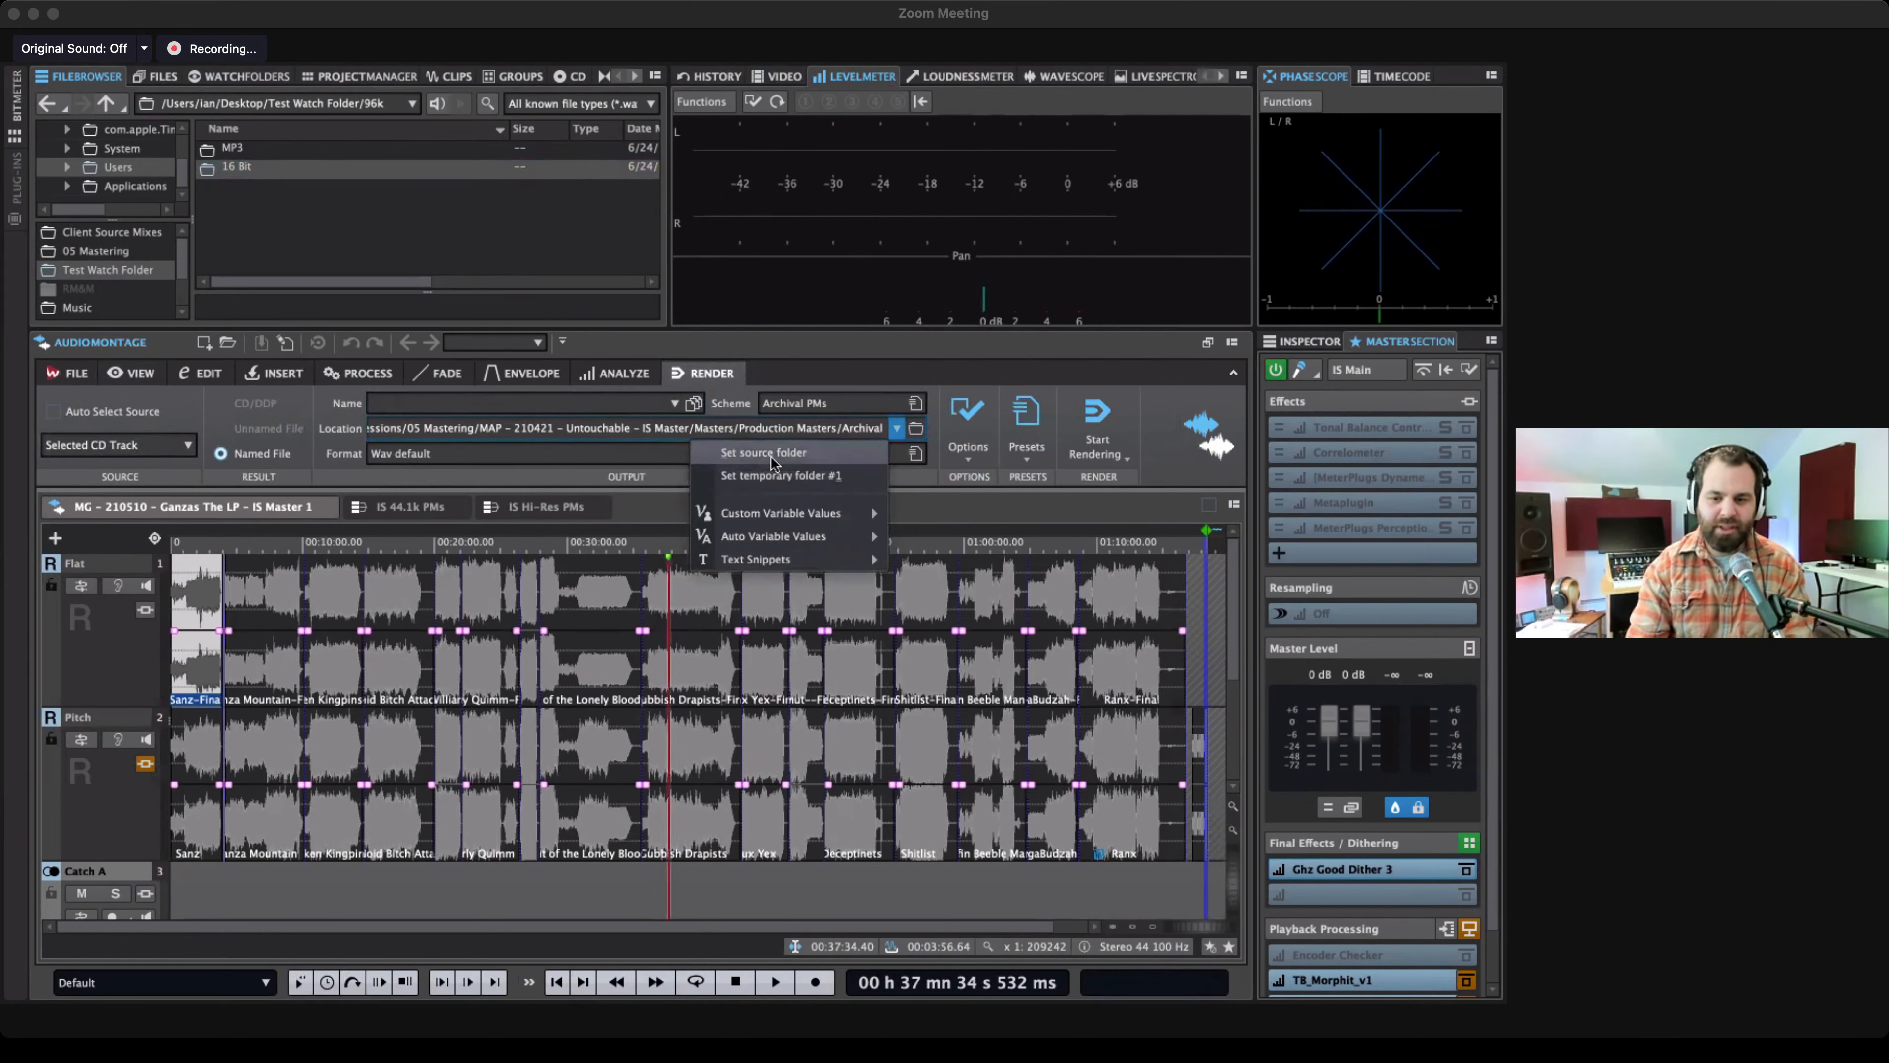
{"action": "left_click", "coordinate": [838, 451]}
{"action": "left_click", "coordinate": [898, 428]}
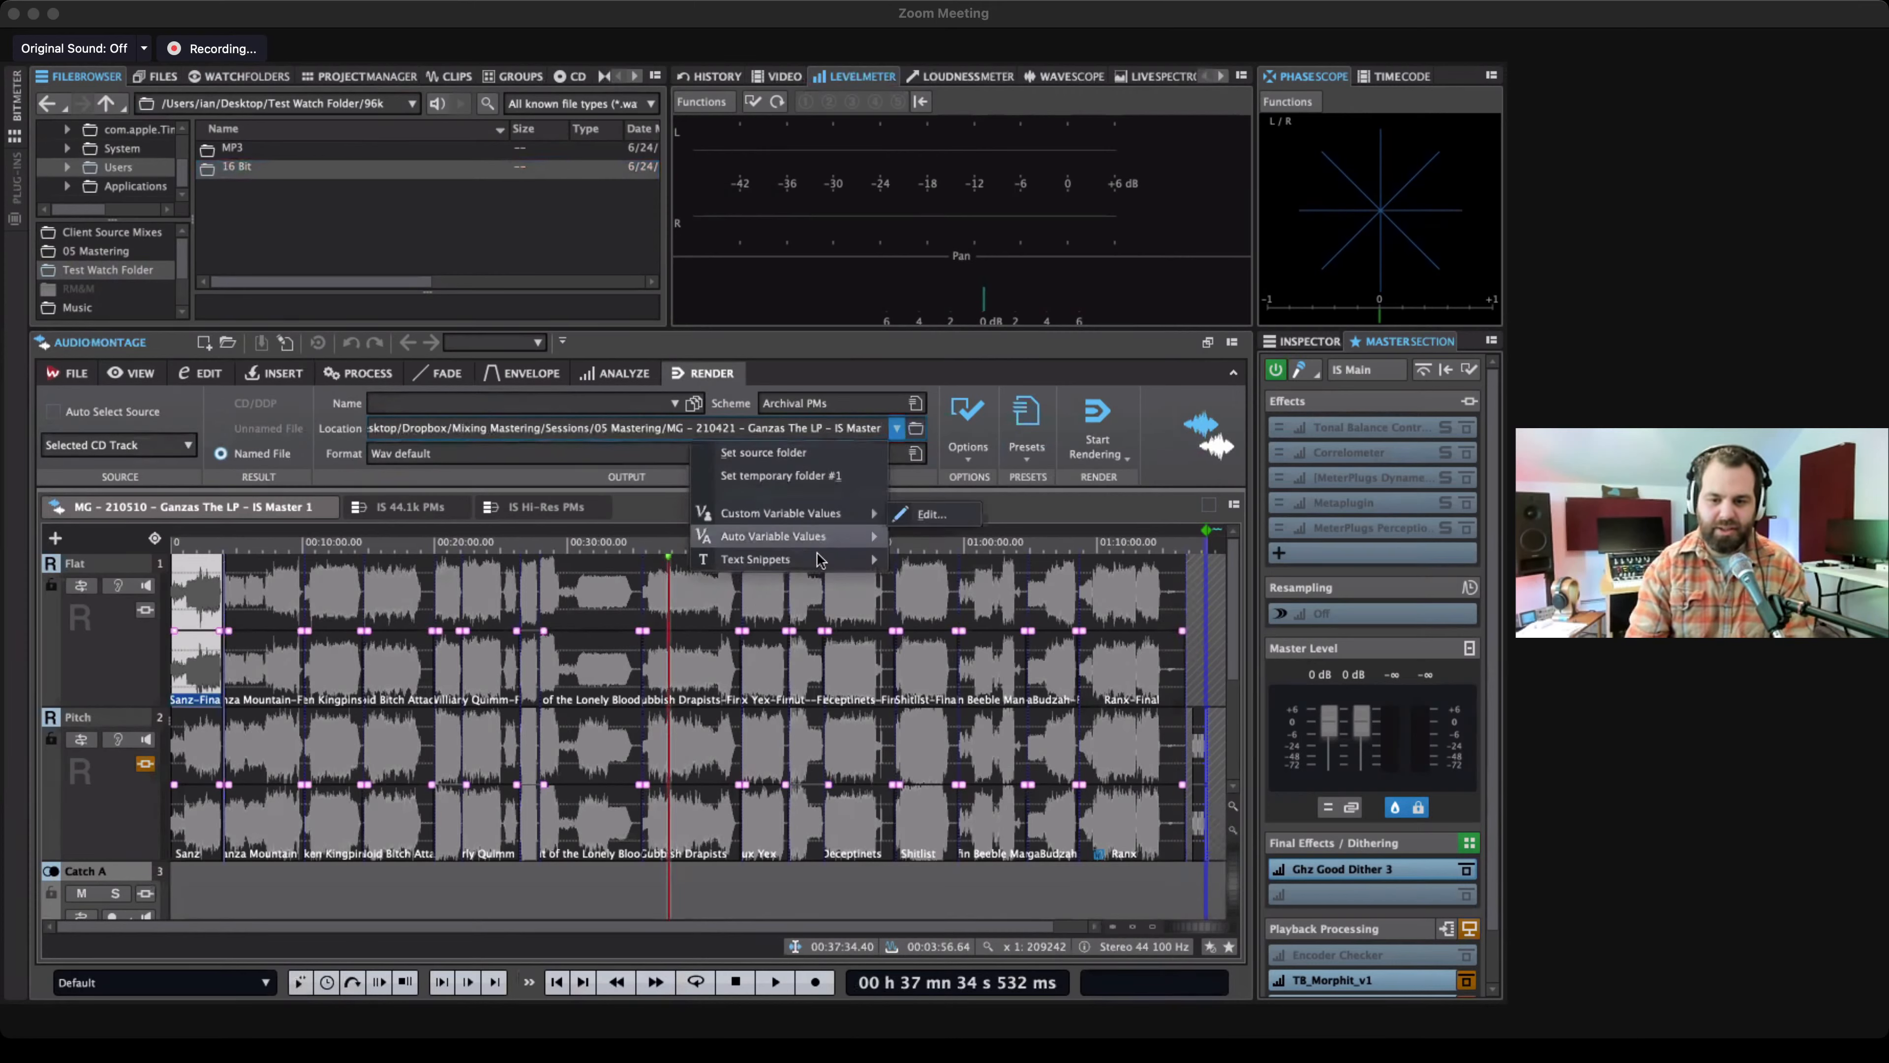
{"action": "mouse_move", "coordinate": [815, 552]}
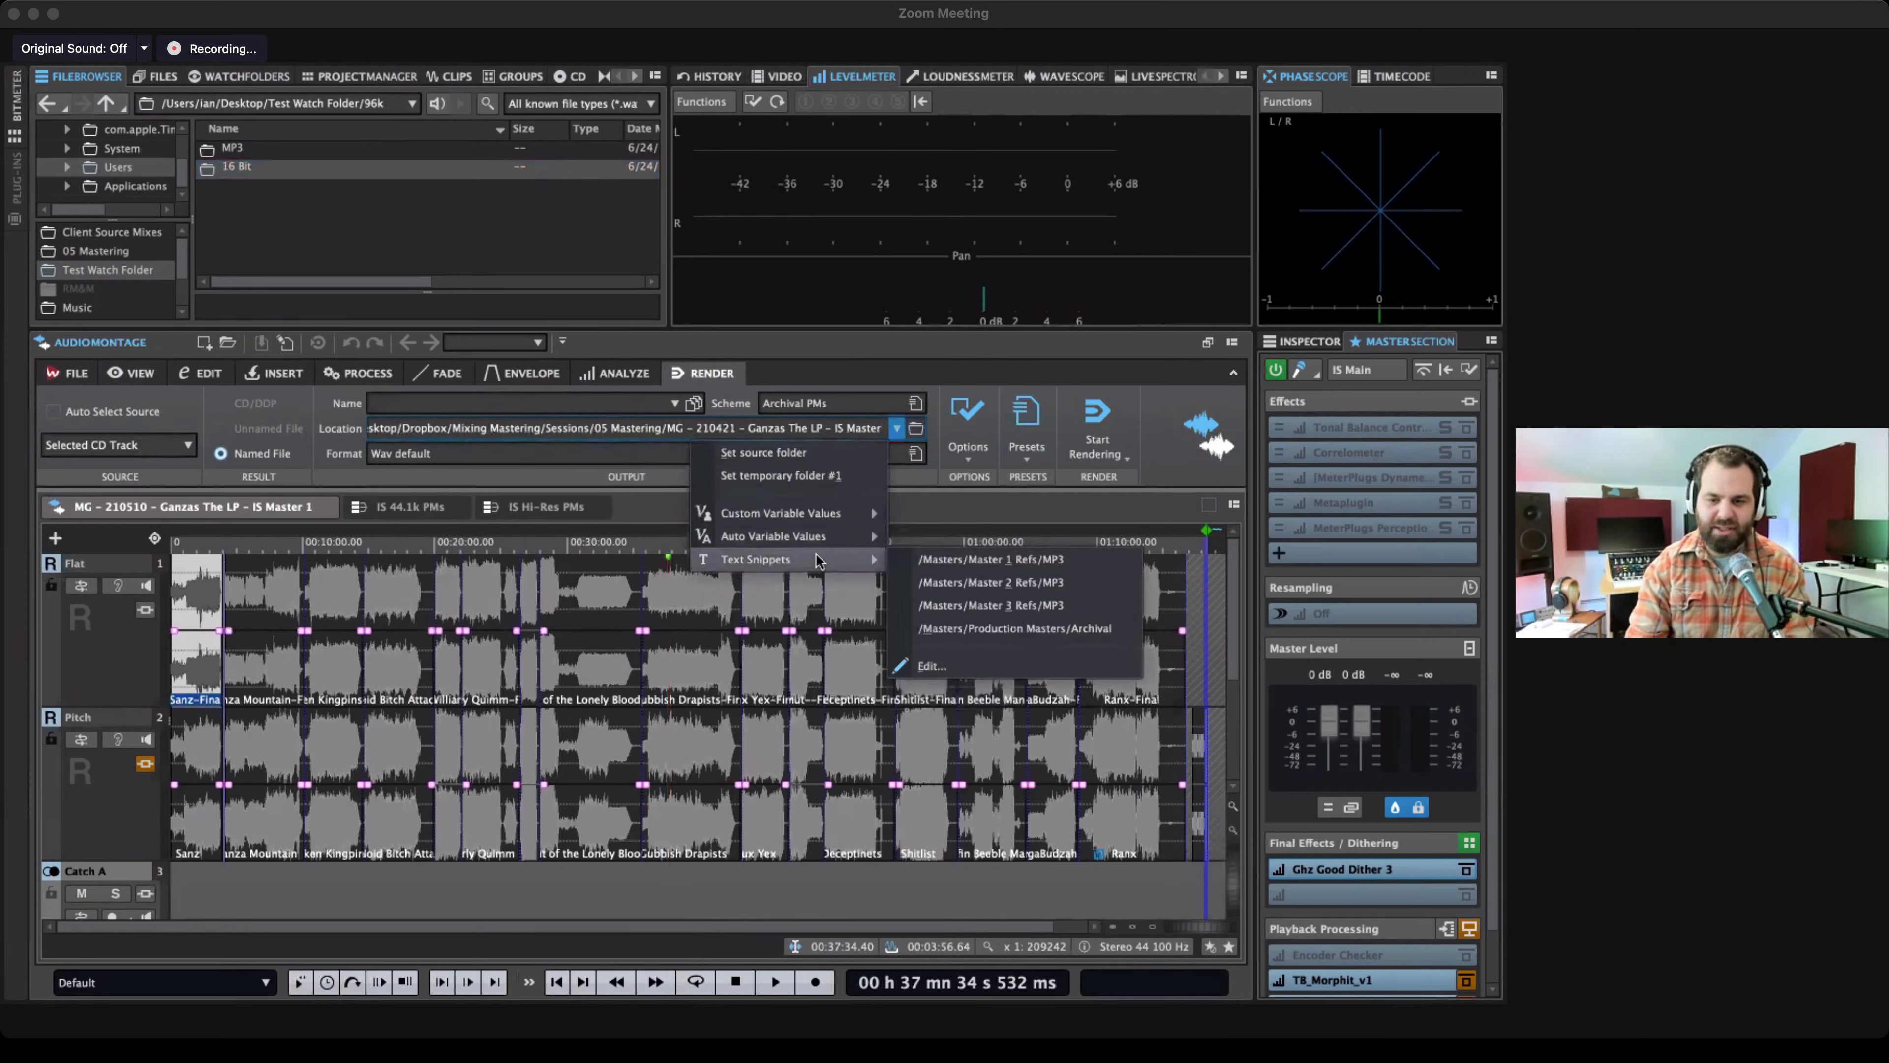
{"action": "left_click", "coordinate": [970, 630]}
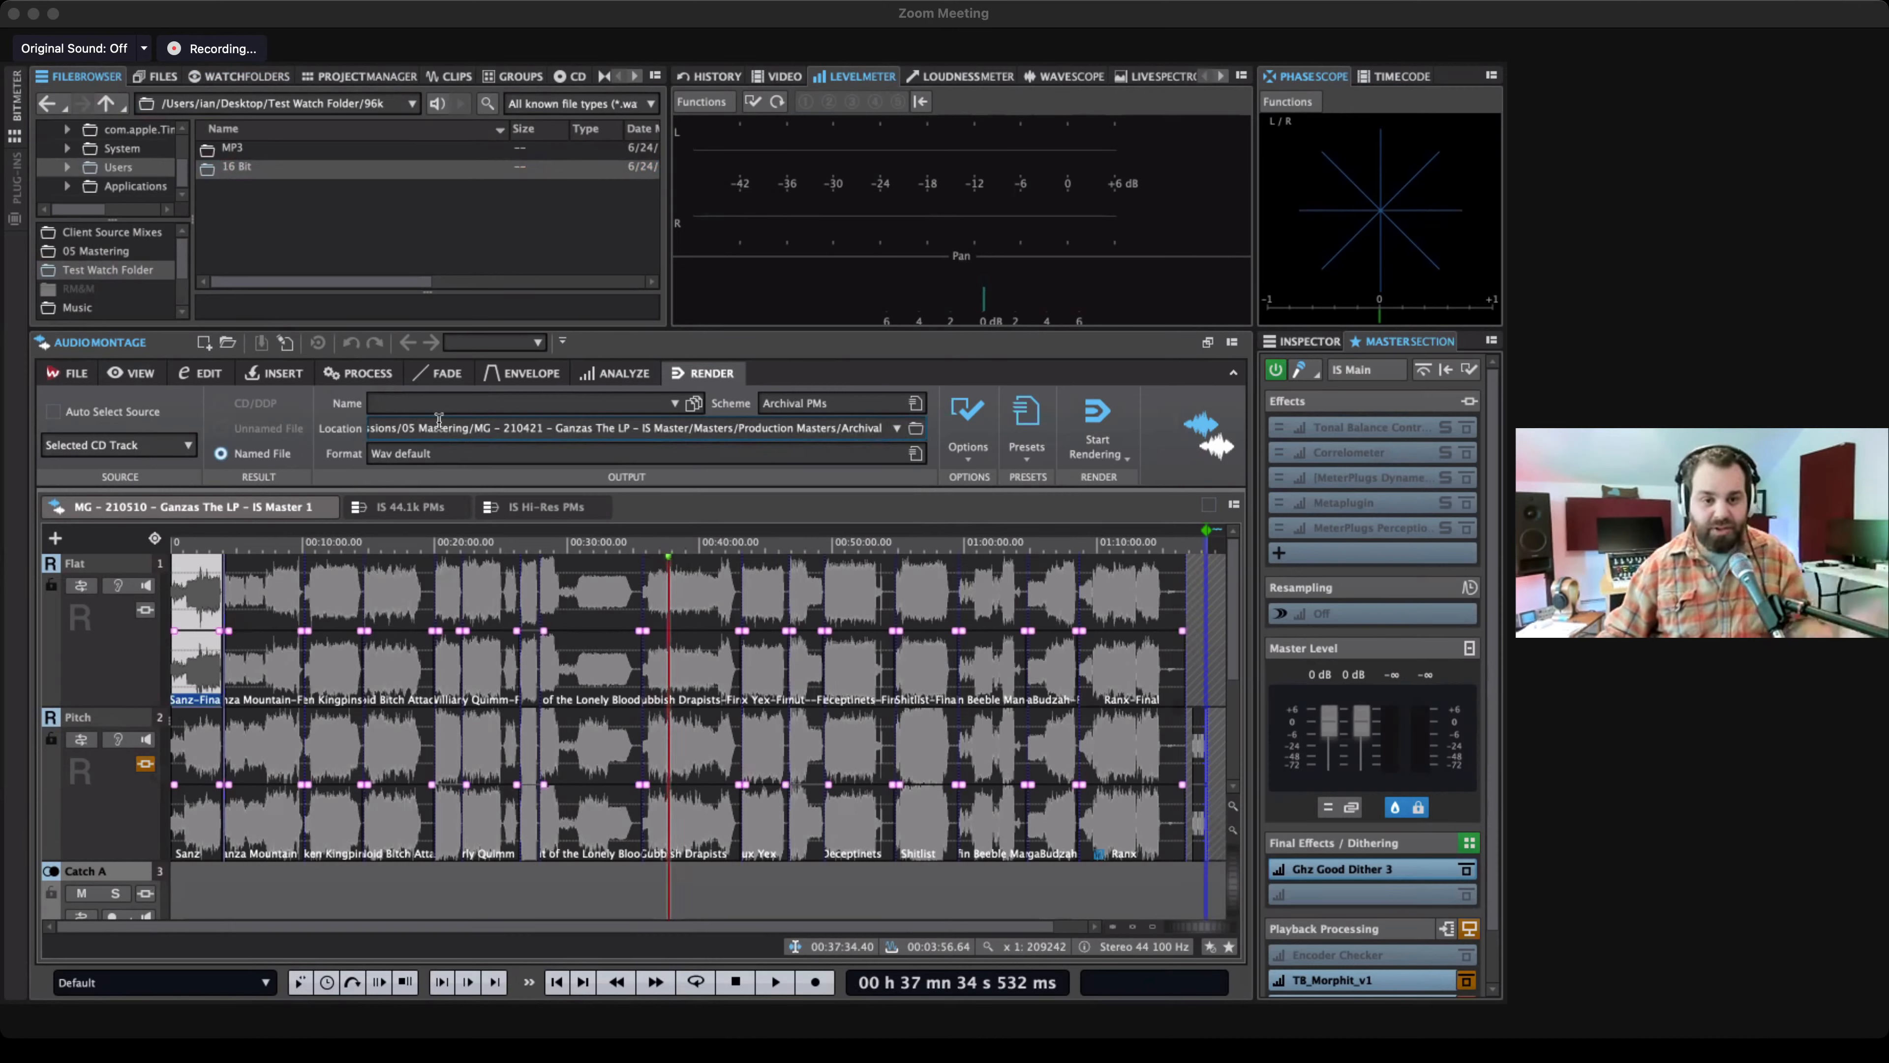
Return to the watch folders list and look over the actions available for Test Watch Folder.
{"action": "left_click", "coordinate": [227, 76]}
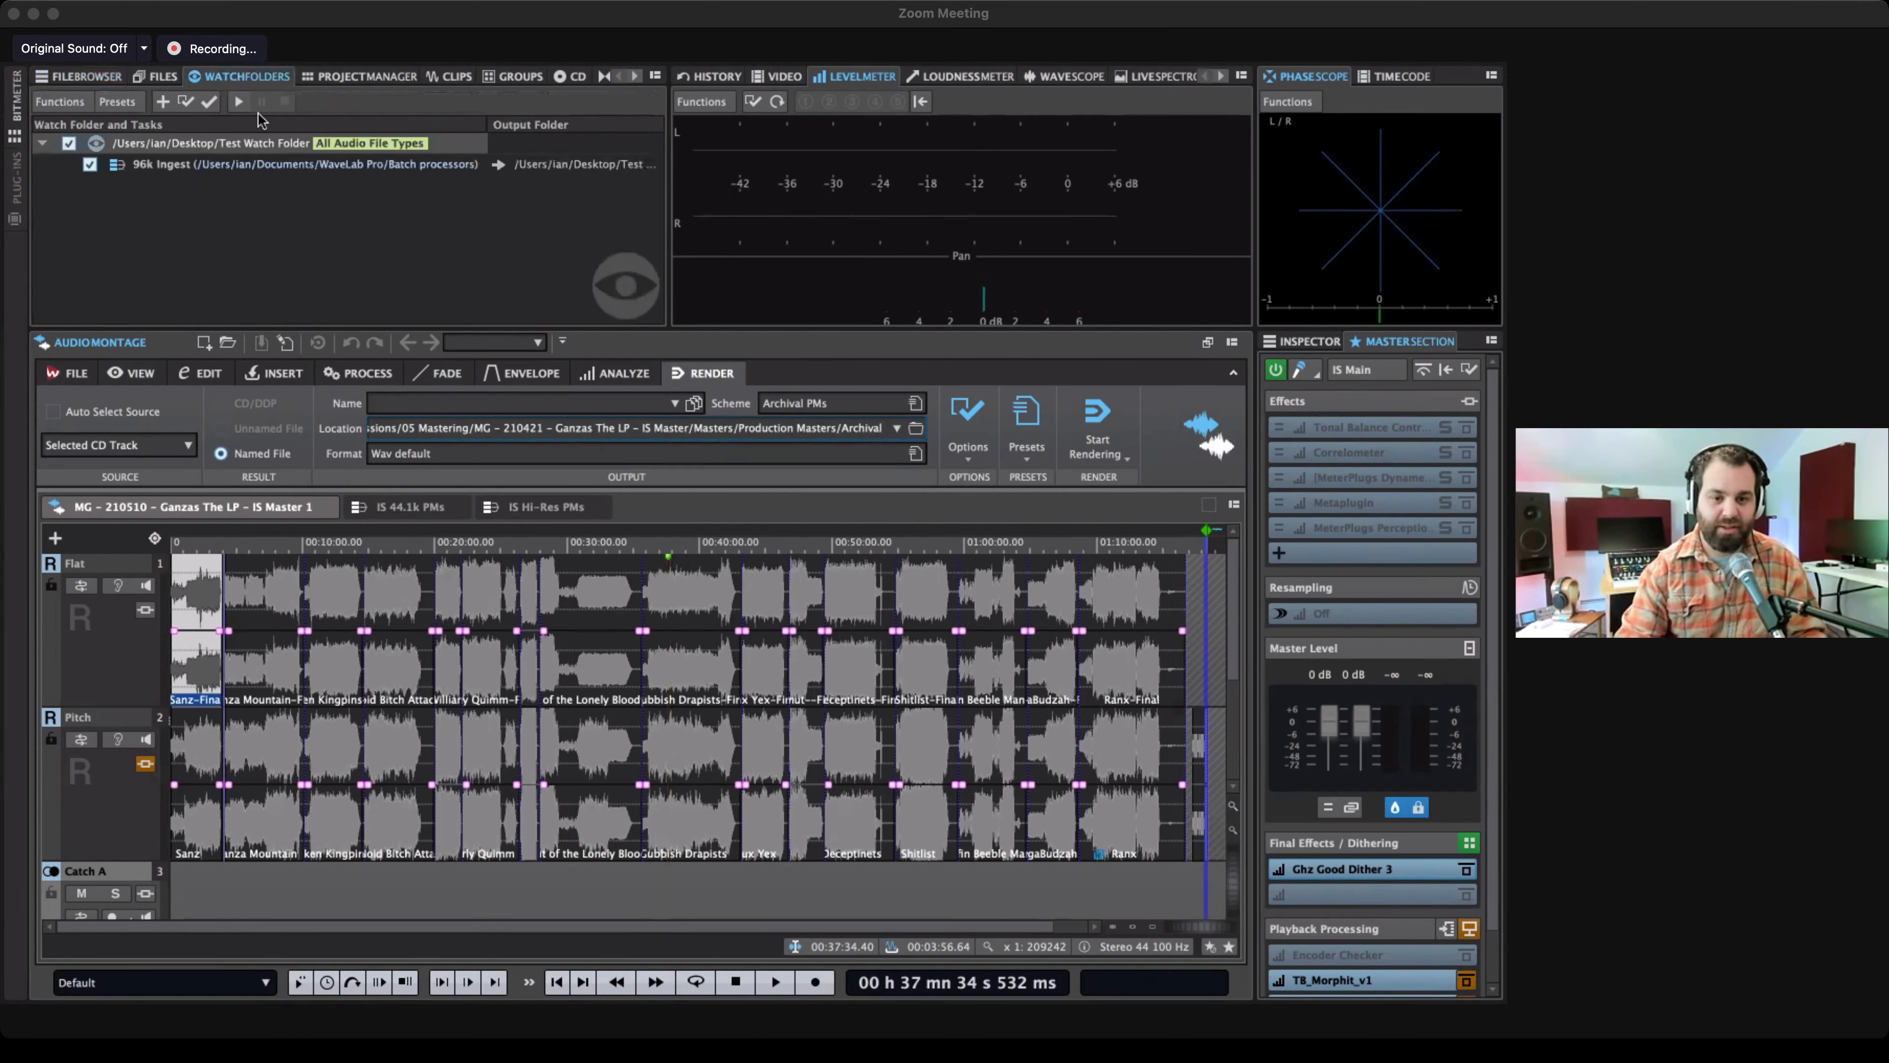
{"action": "right_click", "coordinate": [169, 139]}
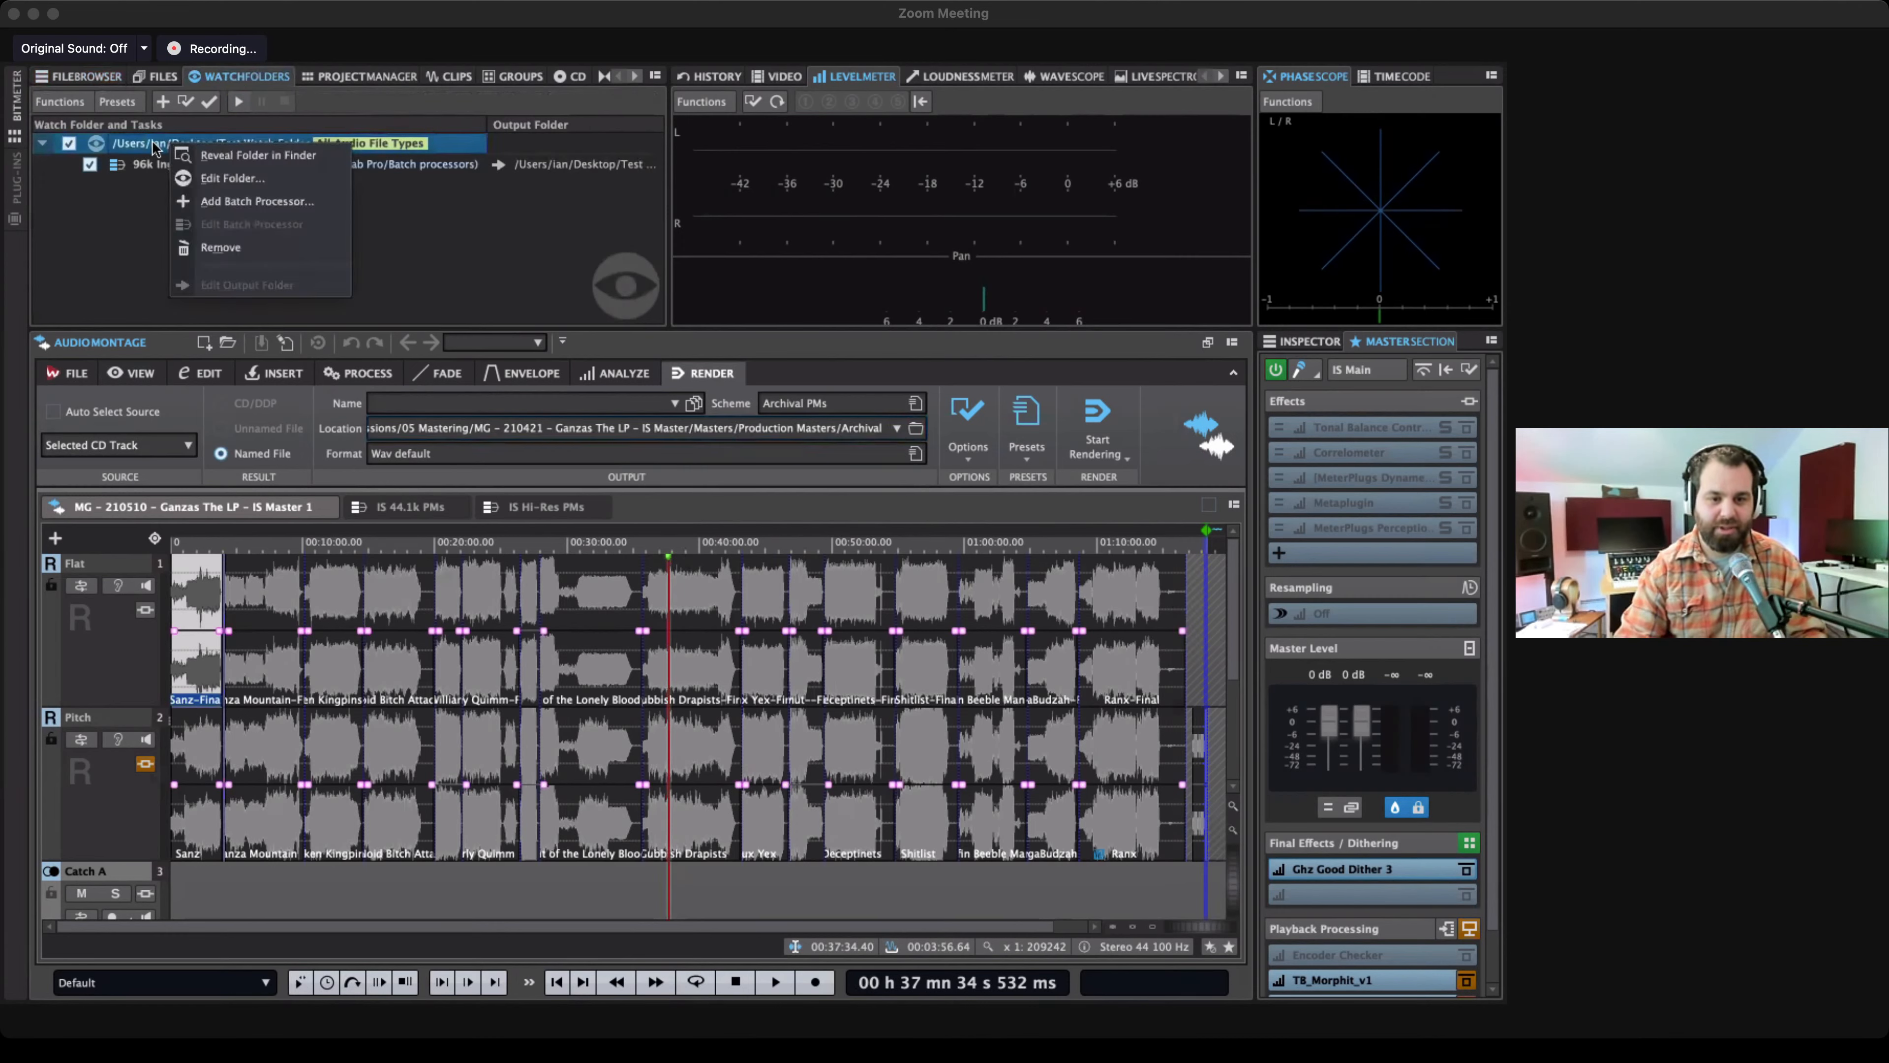
{"action": "left_click", "coordinate": [136, 224]}
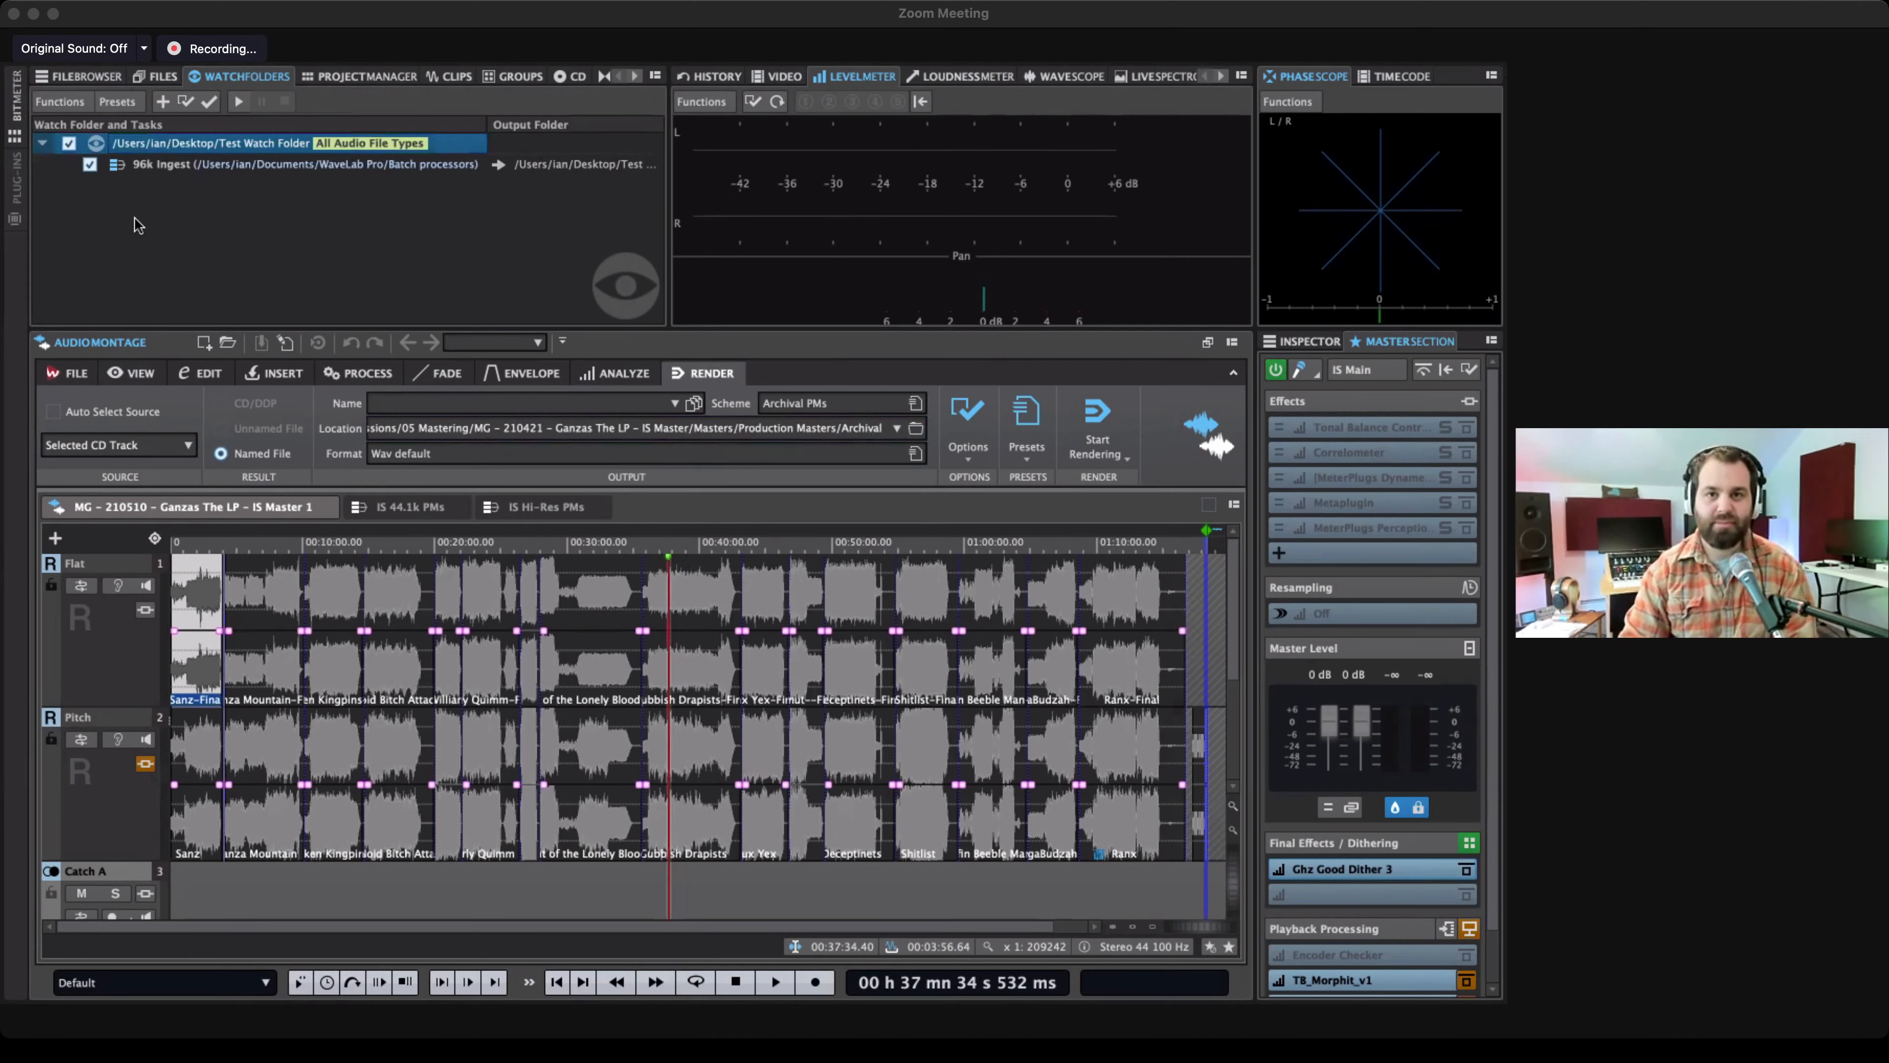